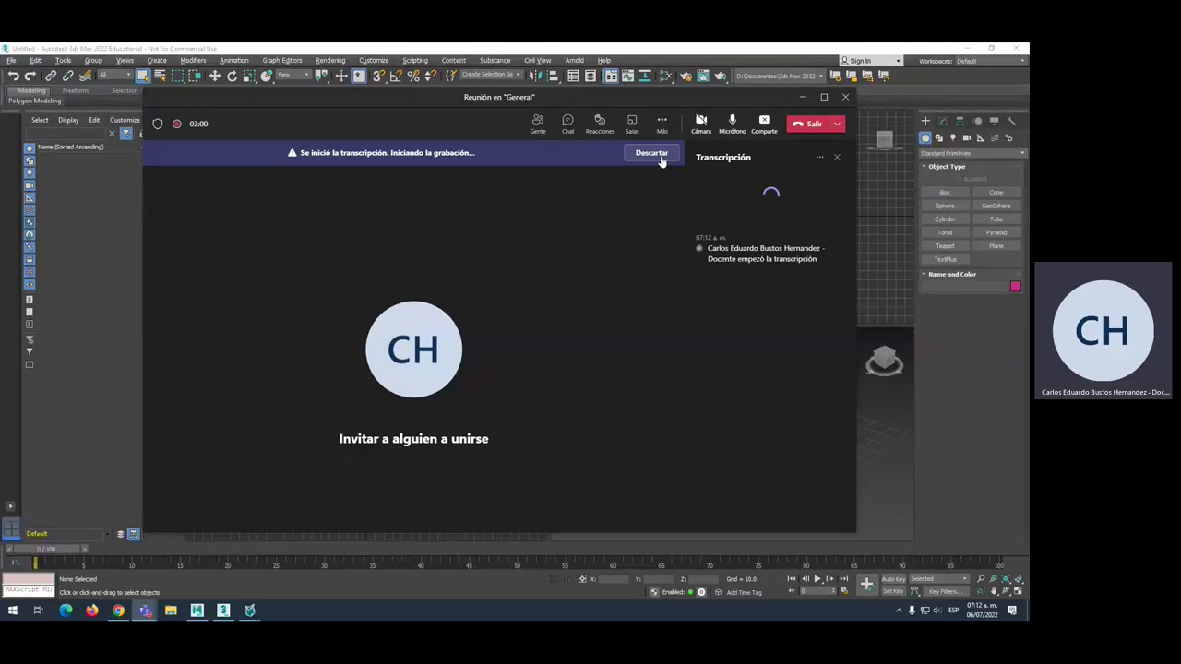
Dismiss the Teams transcription notice, minimize the meeting and bring up the Alt+Tab window switcher.
left_click(646, 156)
left_click(802, 98)
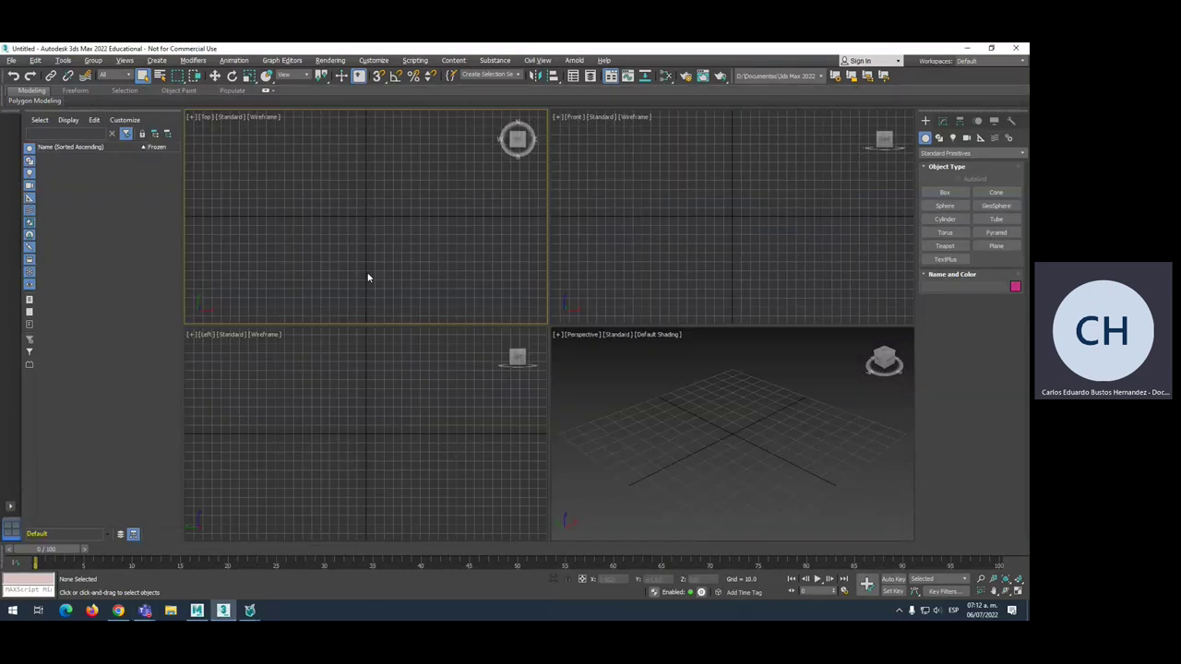
key("alt+Tab")
key("alt+Tab")
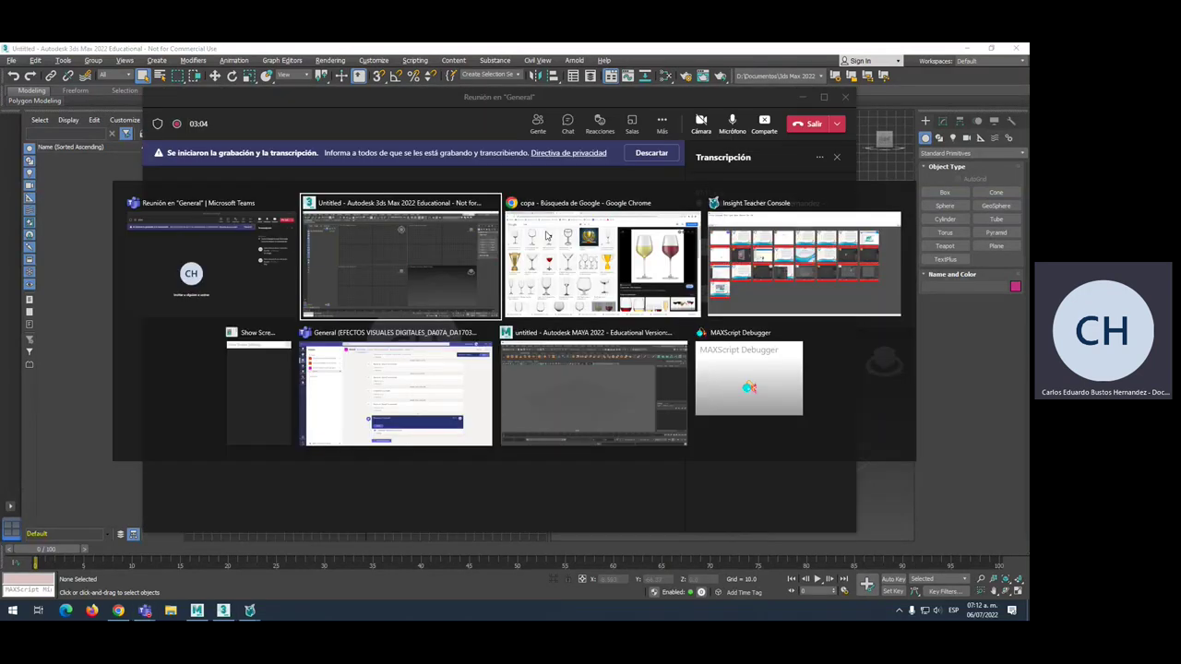
Review the wine-glass results and the bottle, glass and pear still-life photo, then minimize Chrome.
left_click(545, 236)
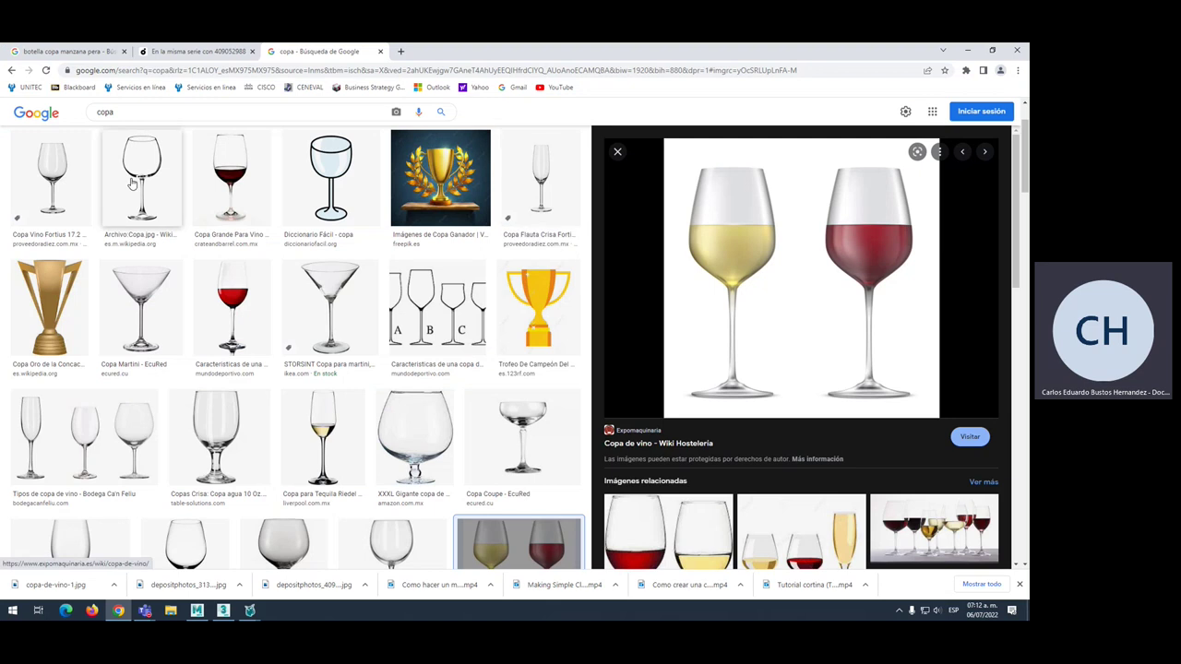
left_click(12, 71)
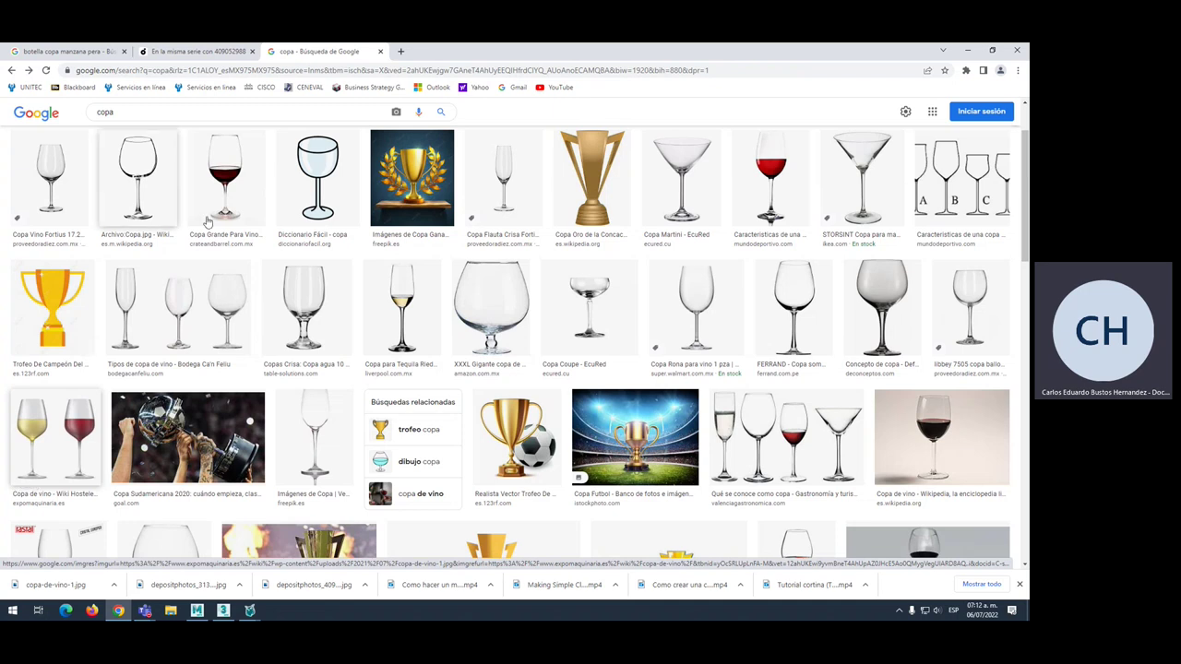
left_click(9, 71)
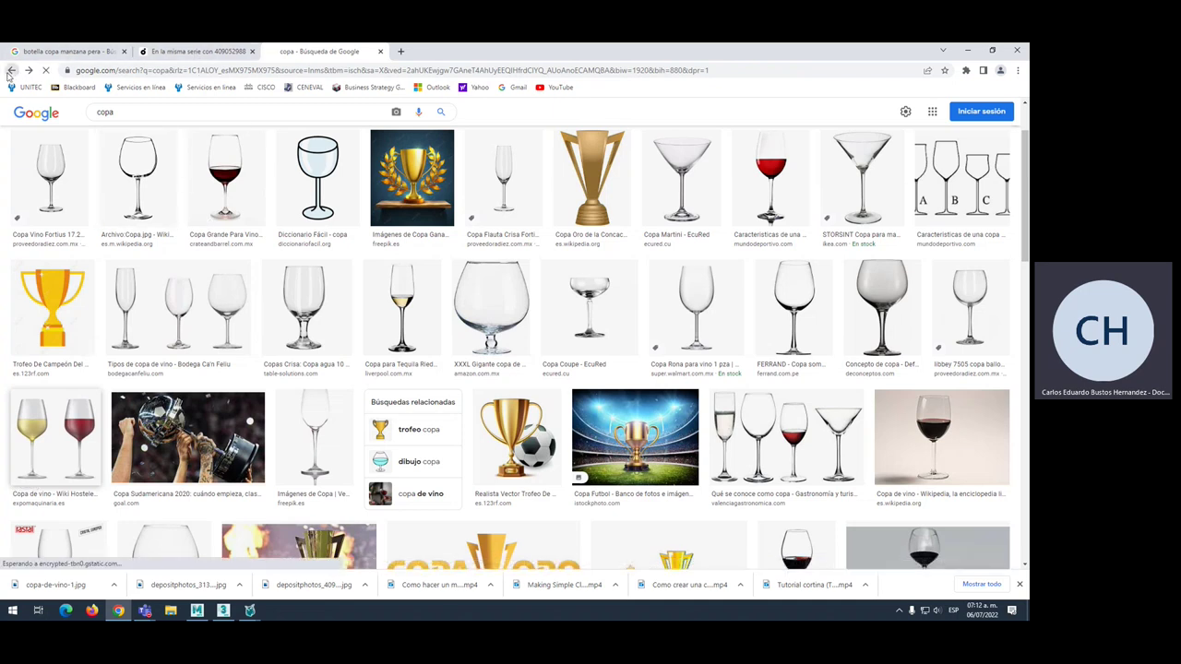
left_click(52, 53)
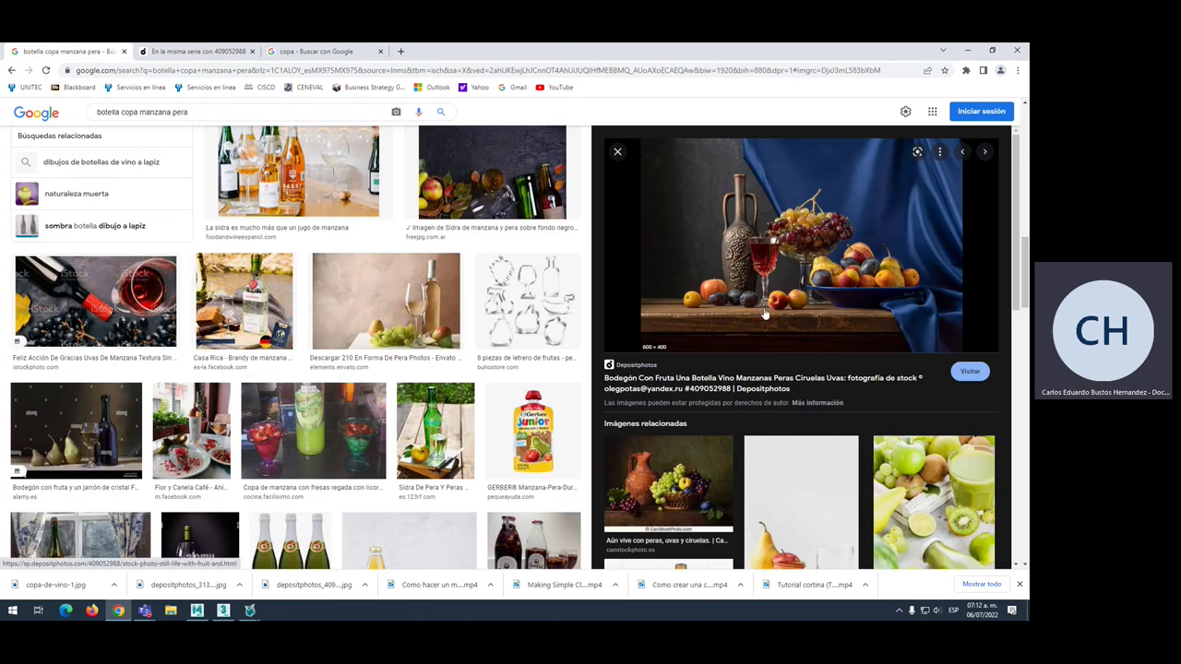
left_click(970, 52)
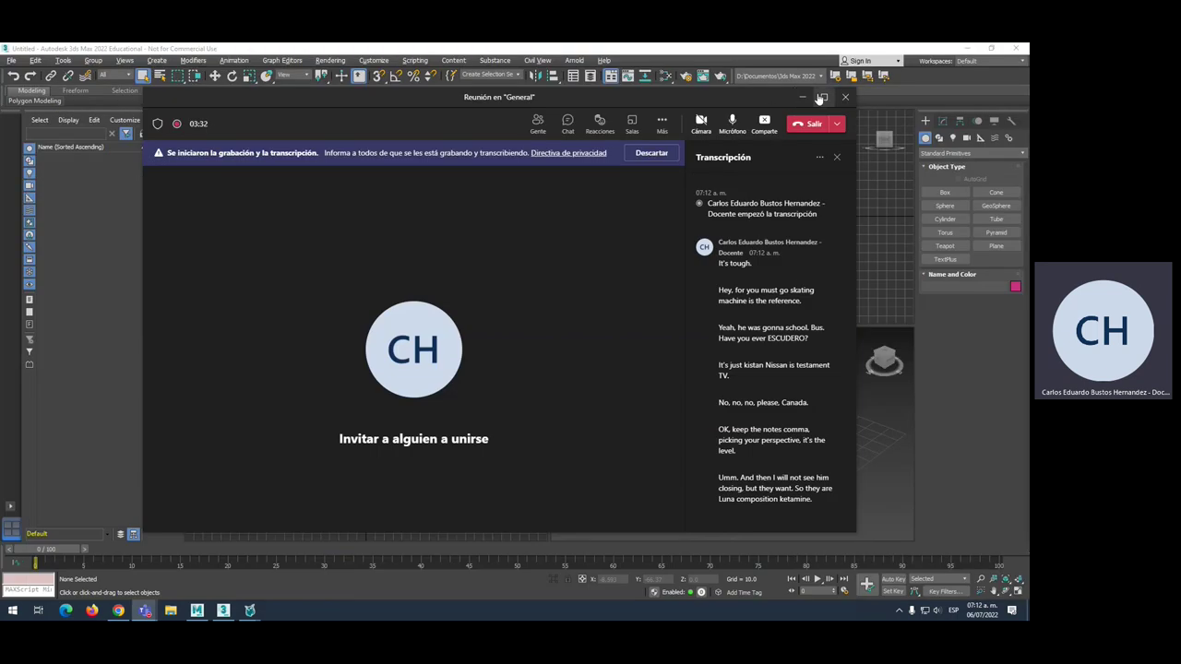
Draw Plane001 (140.704 × 202.939) in the Front viewport and open the Slate Material Editor.
left_click(805, 94)
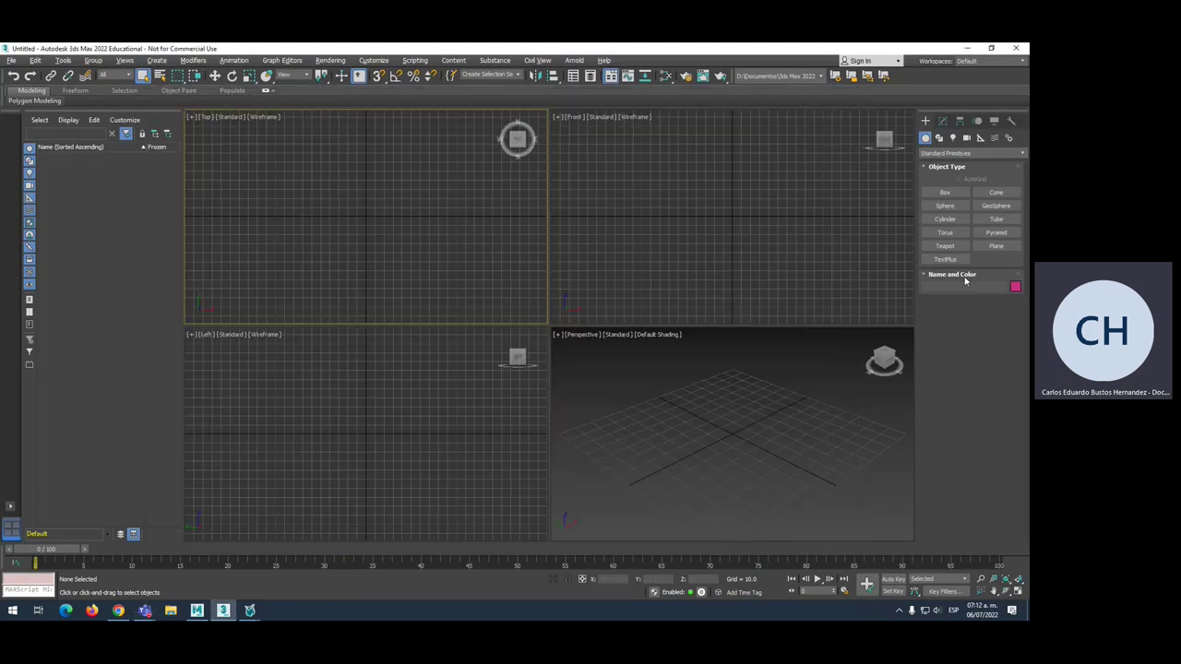
left_click(997, 246)
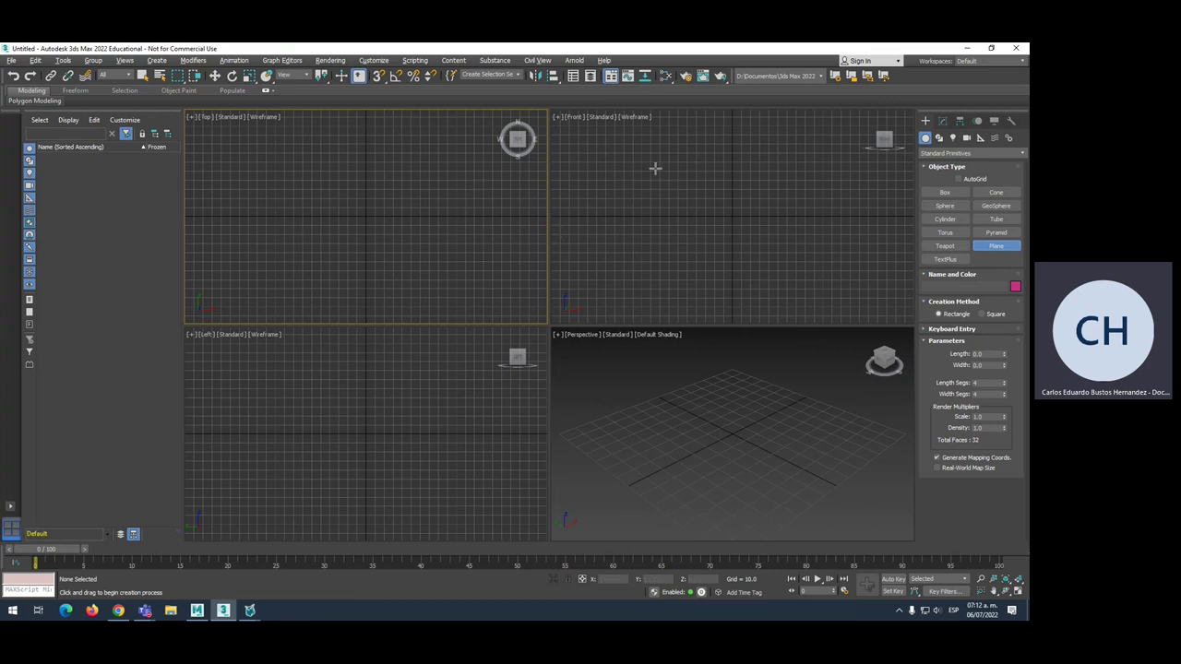
left_click_drag(651, 152, 837, 289)
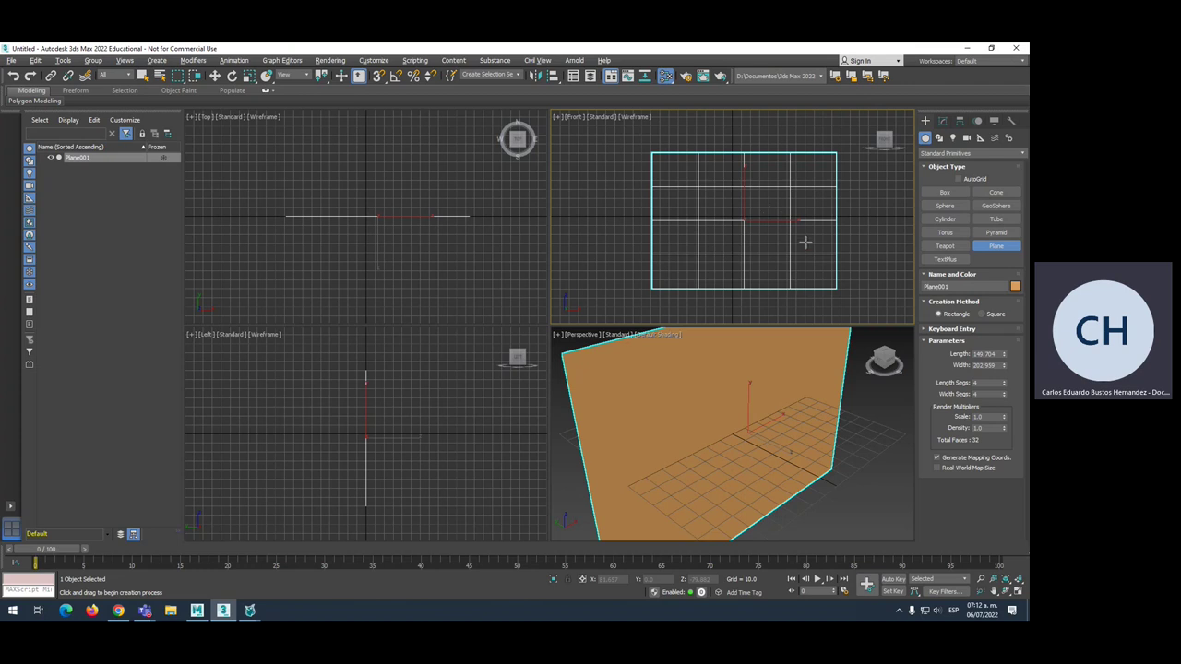
key("m")
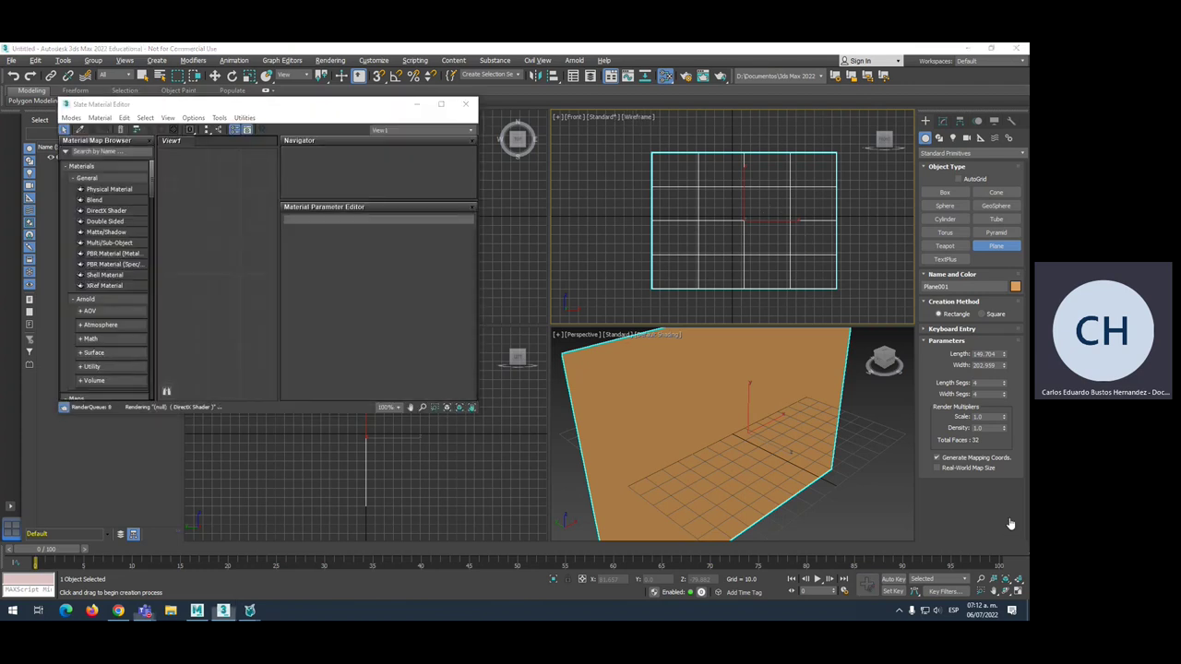
Switch to the Compact Material Editor and move it to the left of the viewports.
left_click_drag(174, 98, 174, 113)
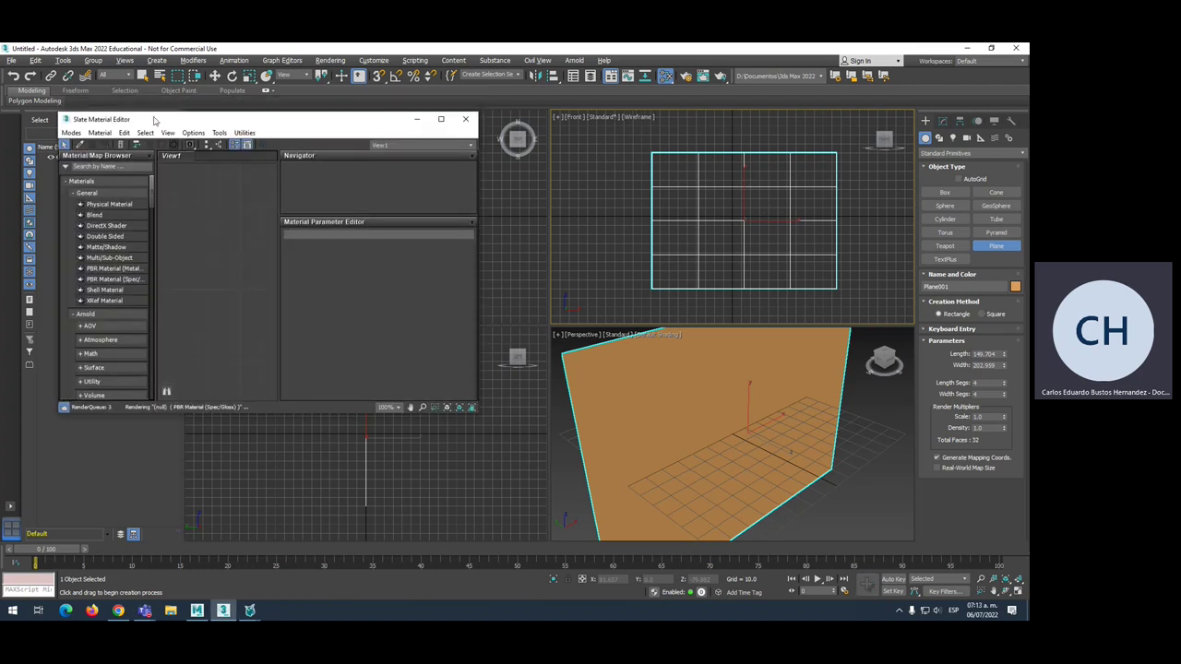
left_click_drag(68, 120, 111, 113)
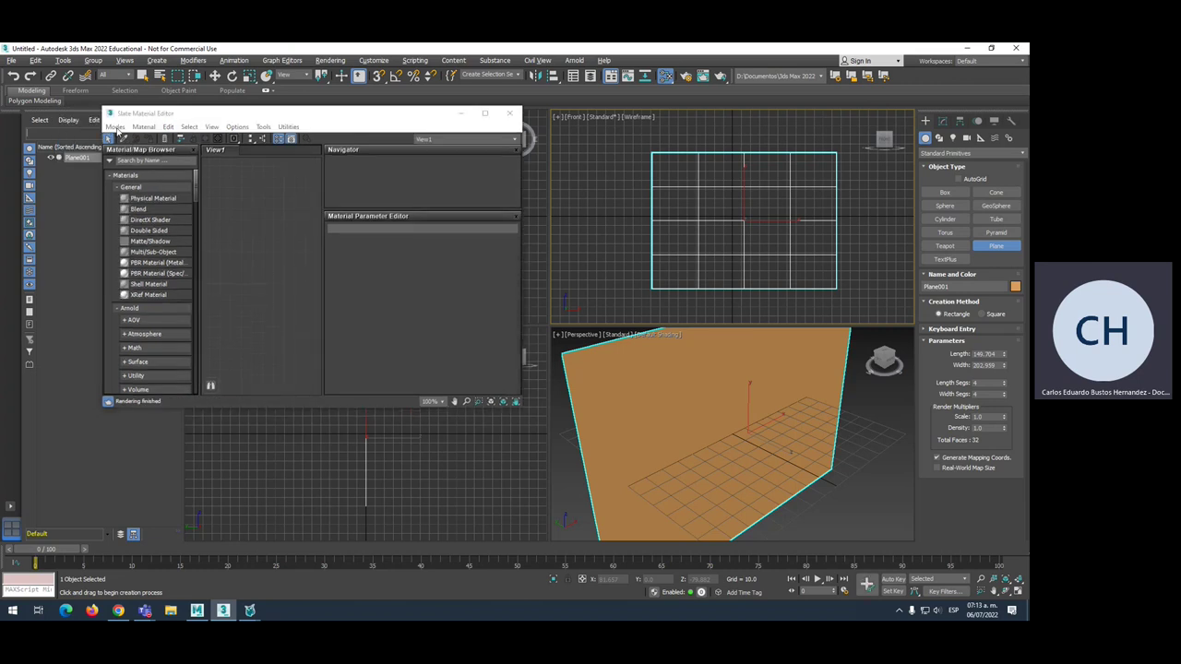
left_click(115, 126)
left_click(138, 139)
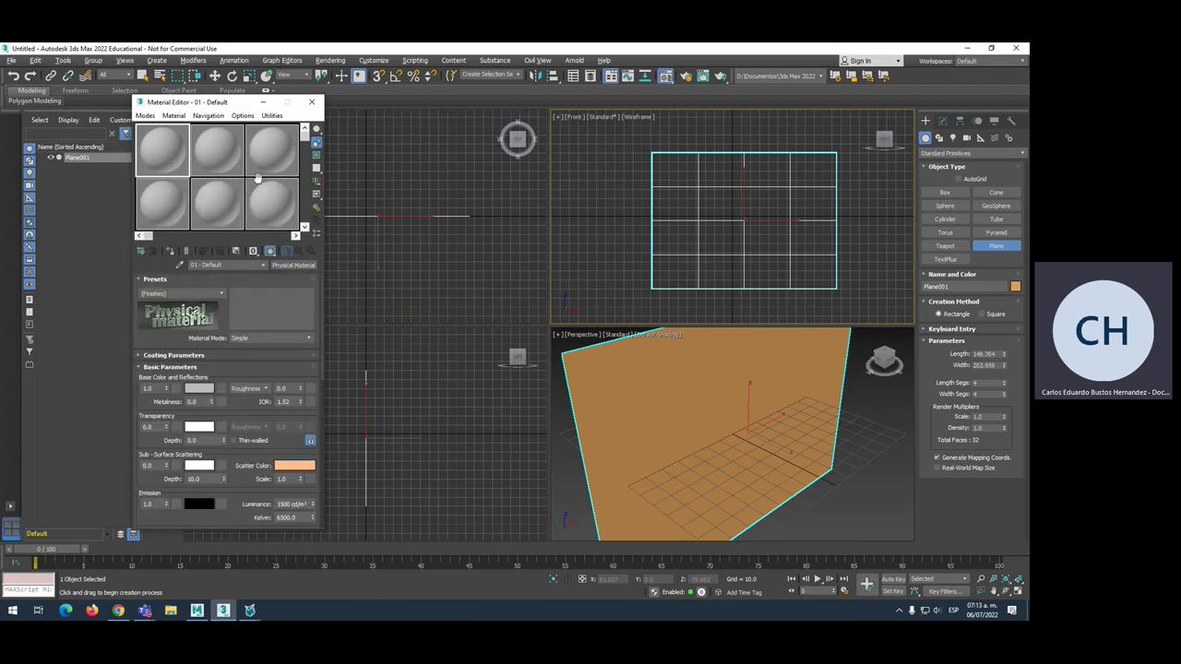
left_click_drag(221, 104, 168, 135)
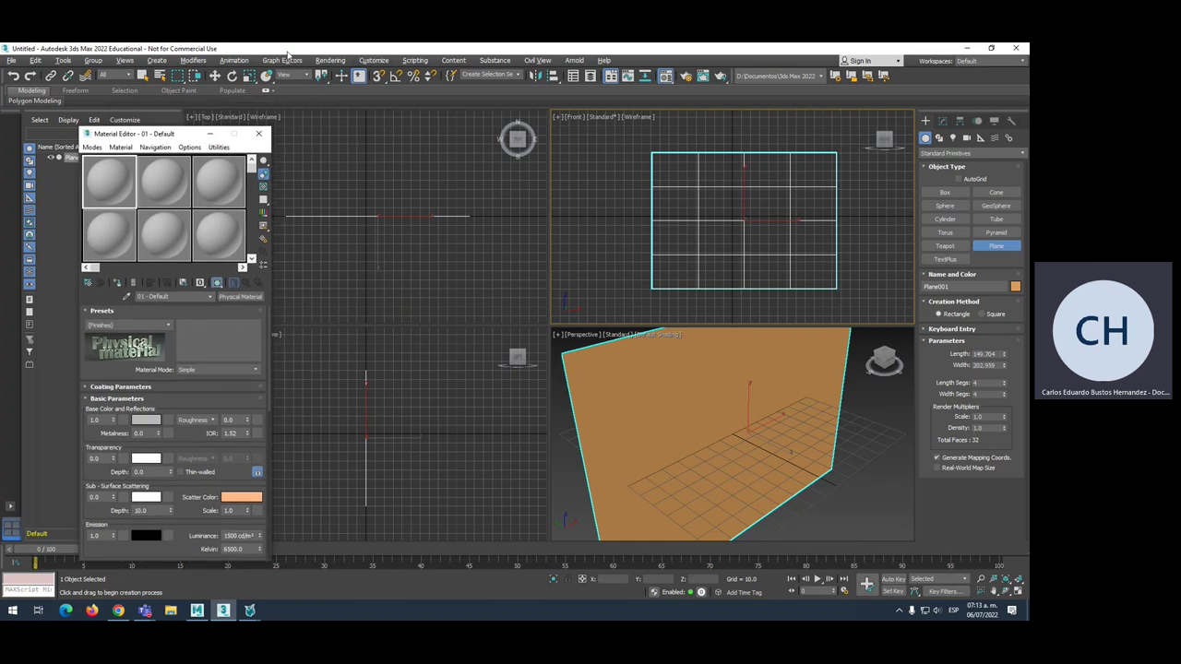
Open the Render Setup window from the Rendering menu.
left_click(372, 61)
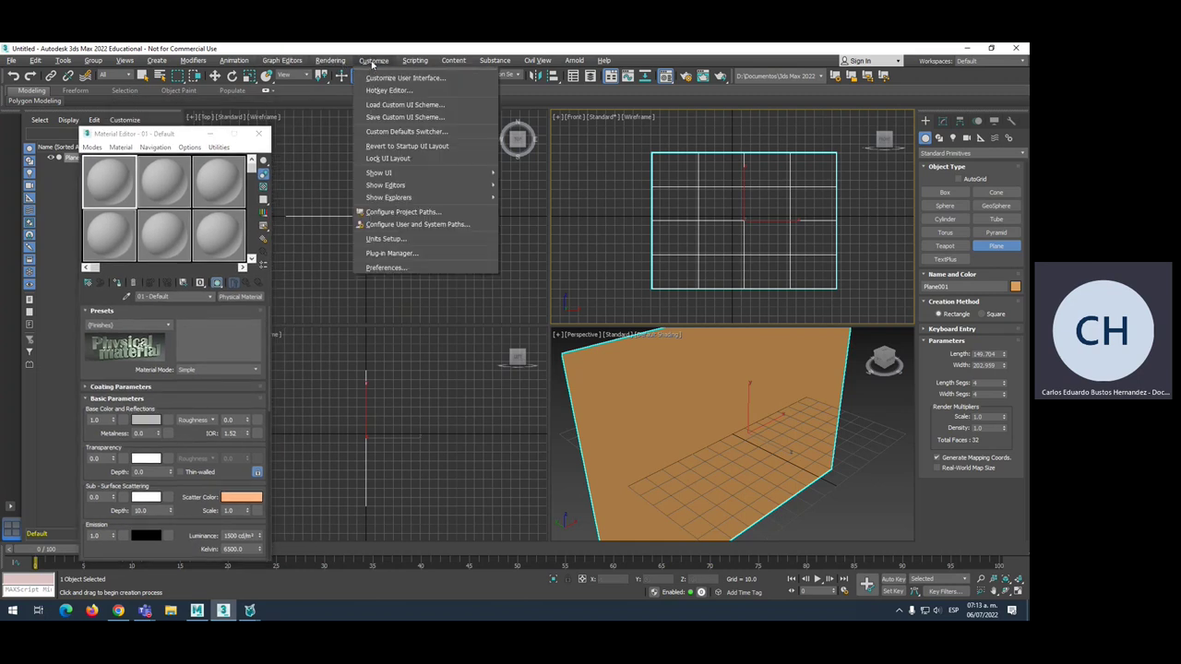
left_click(373, 61)
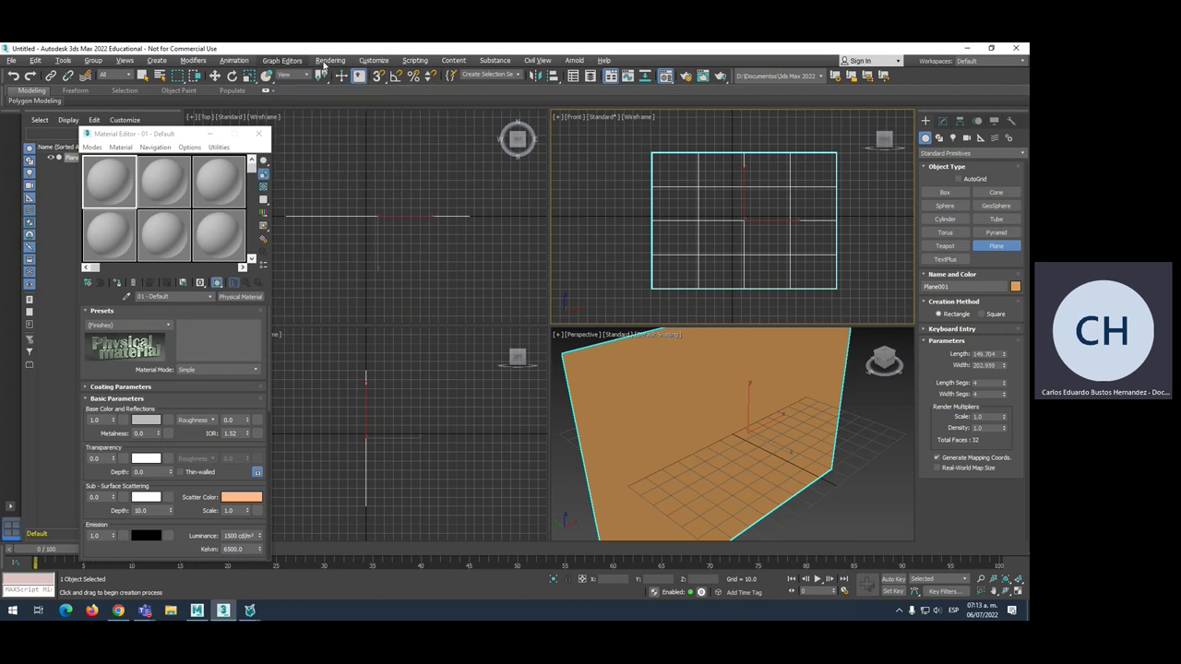
left_click(331, 61)
left_click(362, 117)
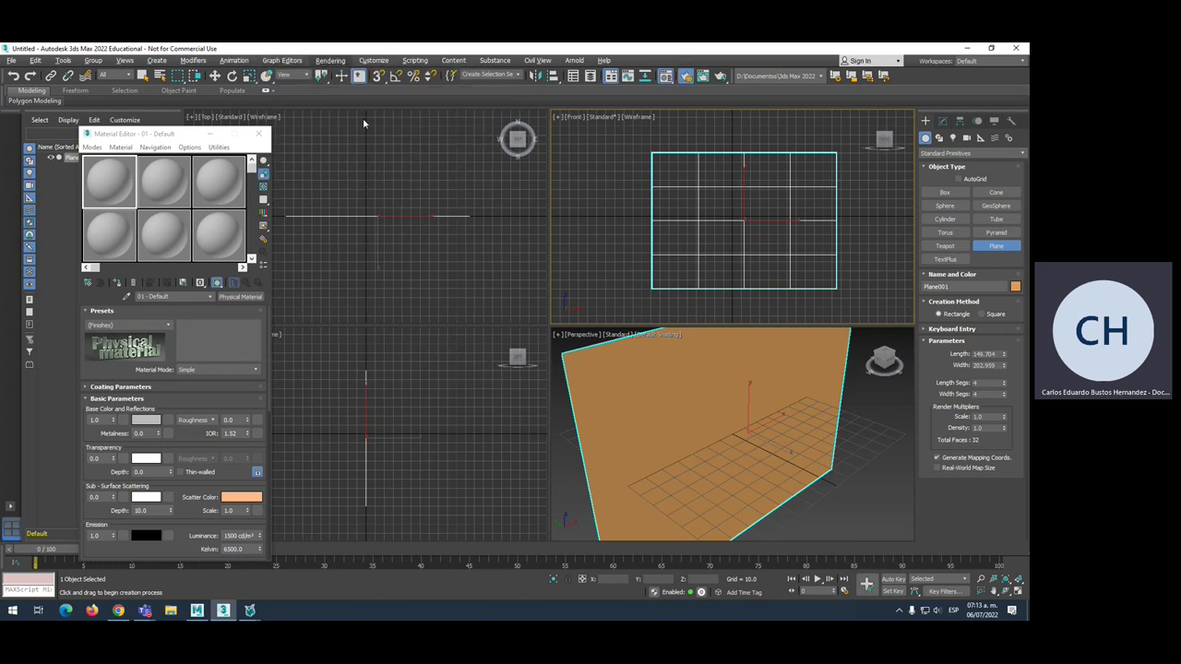
Set the renderer to Scanline and change the first material to Standard (Legacy).
left_click(415, 124)
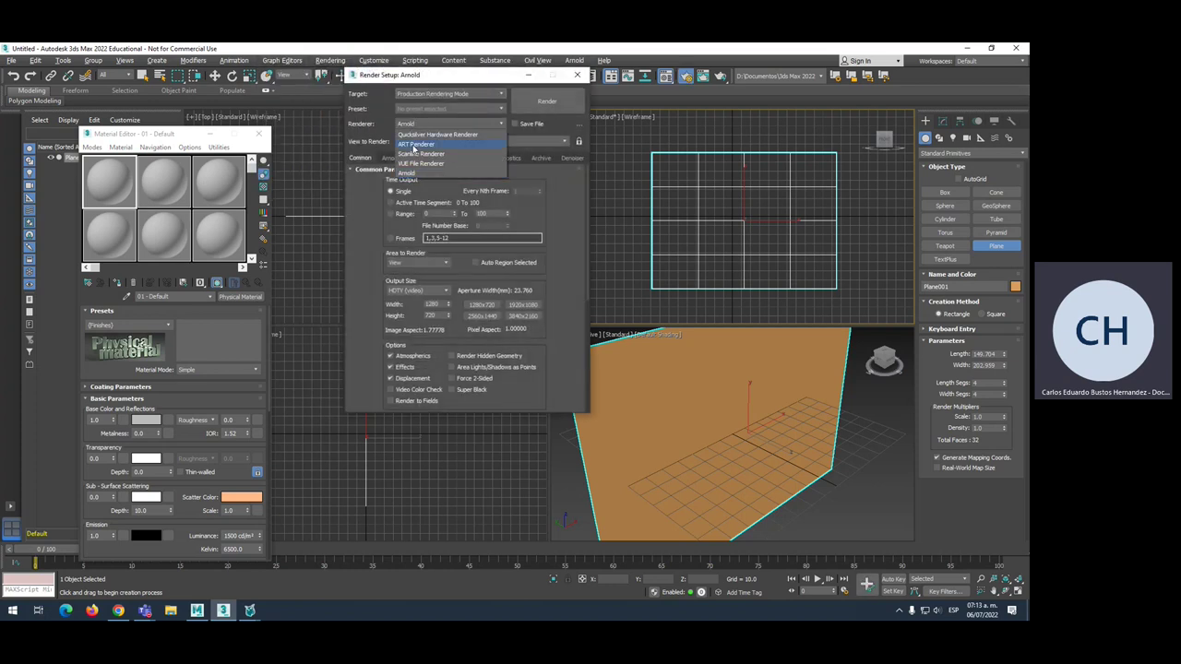
left_click(418, 154)
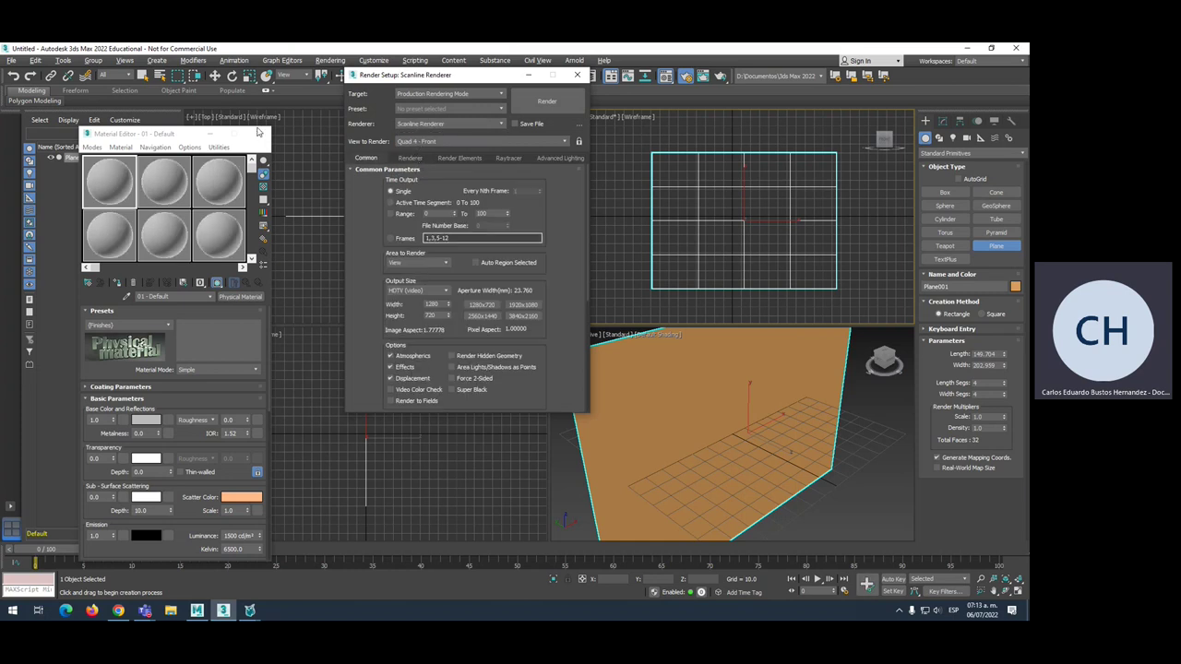
left_click(230, 297)
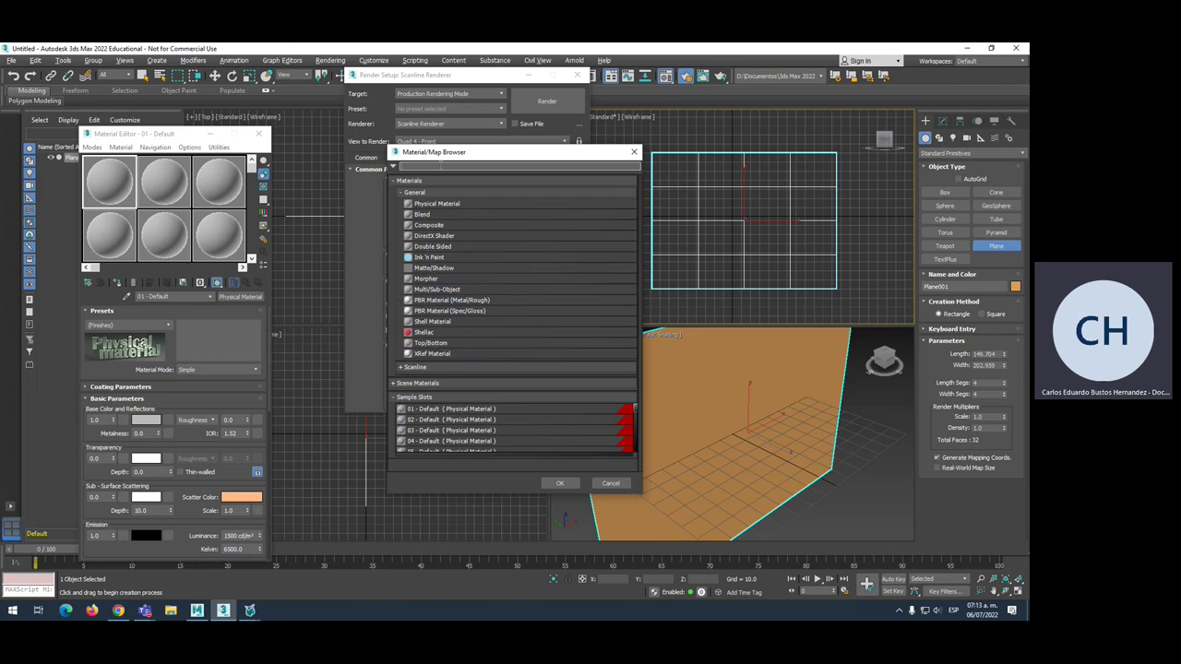
type("st")
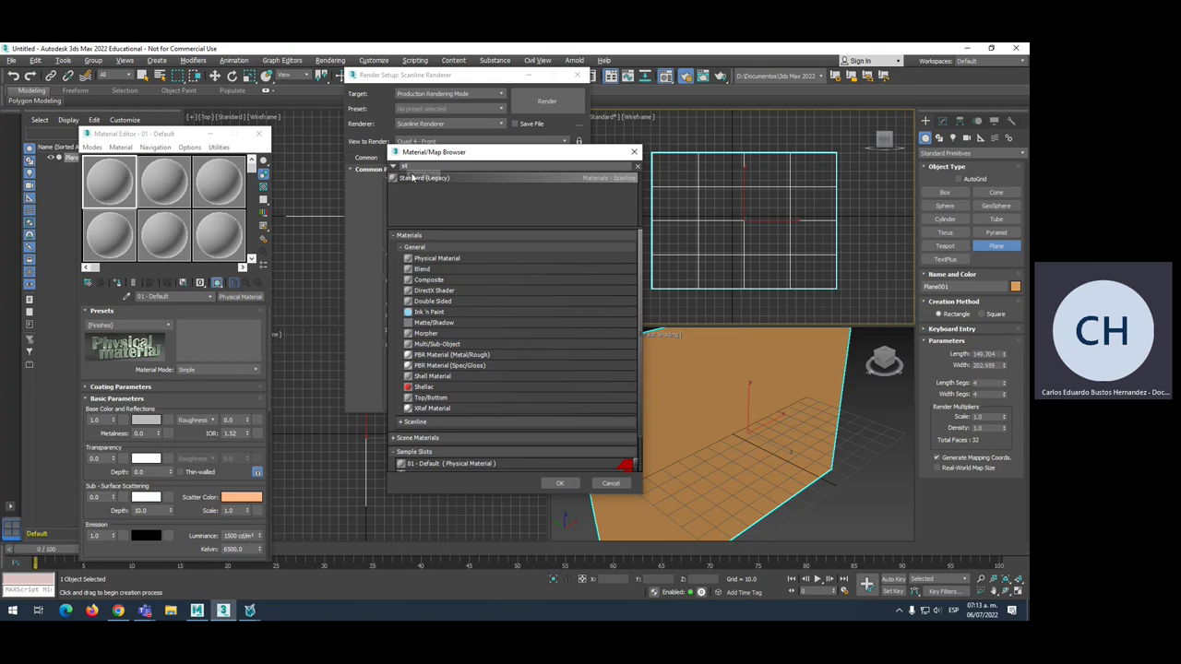
double_click(413, 177)
Rename the first slot's Blinn material to fondo.
left_click(106, 185)
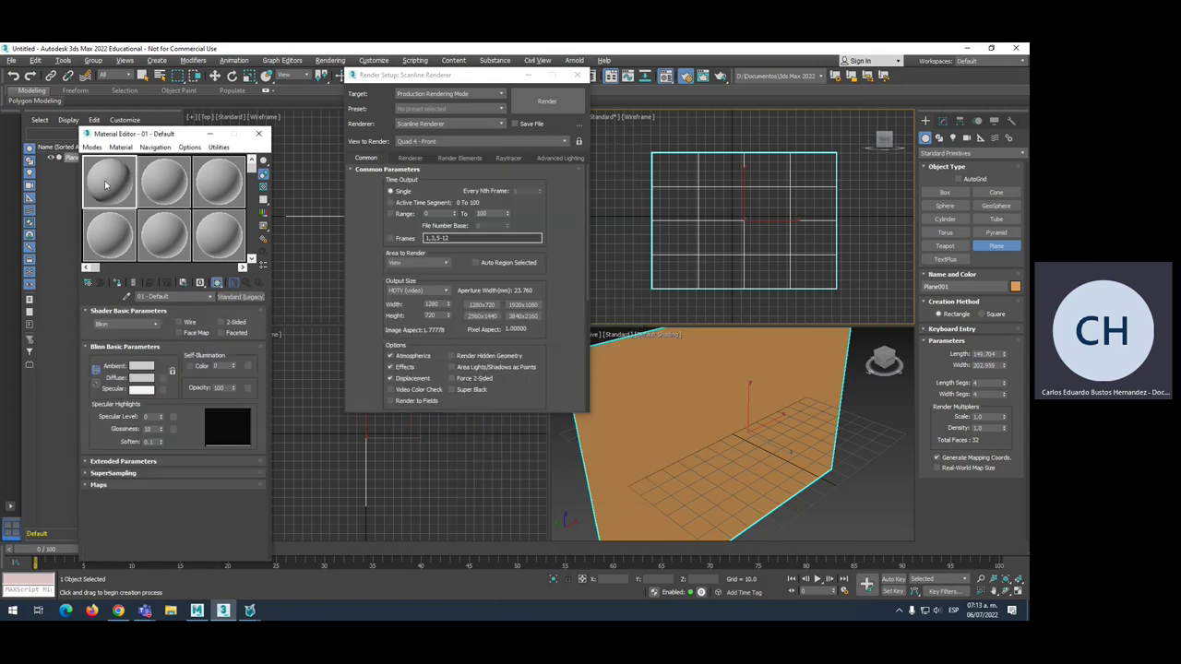
left_click(171, 185)
left_click(218, 181)
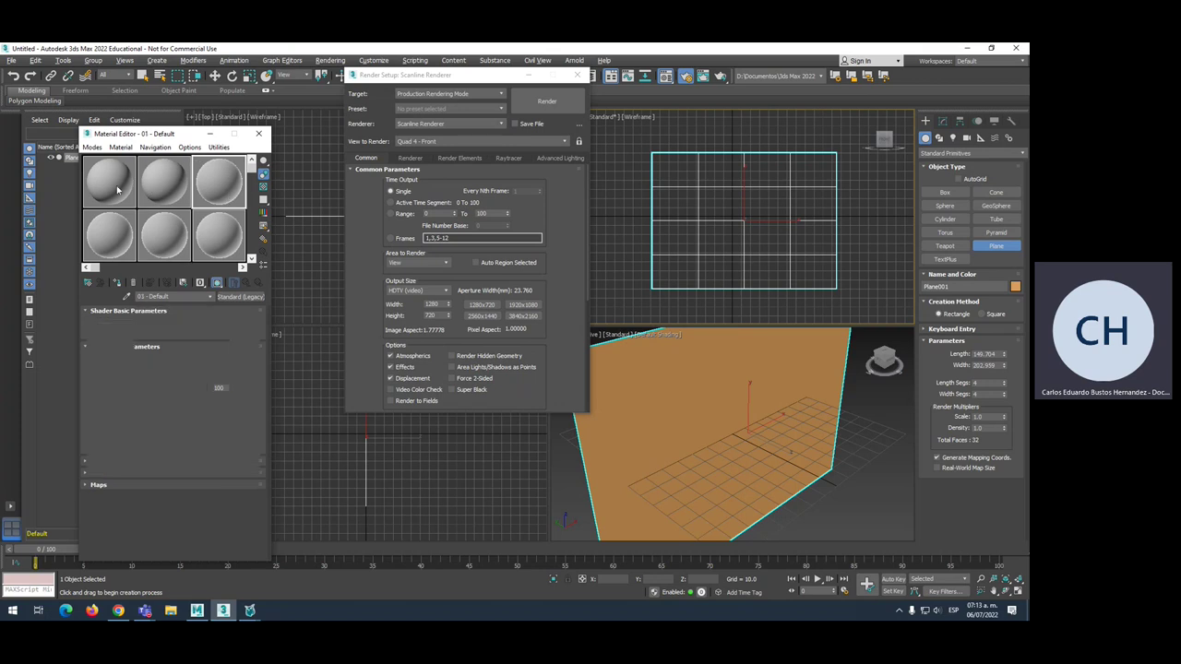
left_click(120, 187)
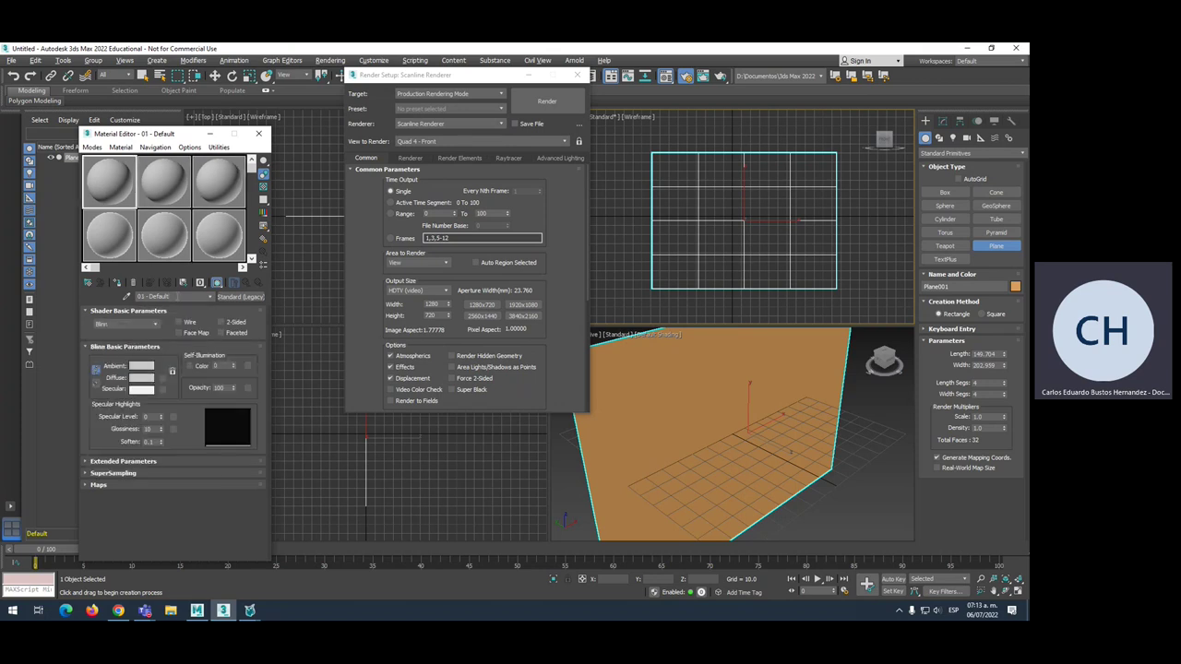
type("fondo")
Give fondo a Bitmap diffuse map using the depositphotos still-life-with-fruit-apples JPG.
left_click(165, 381)
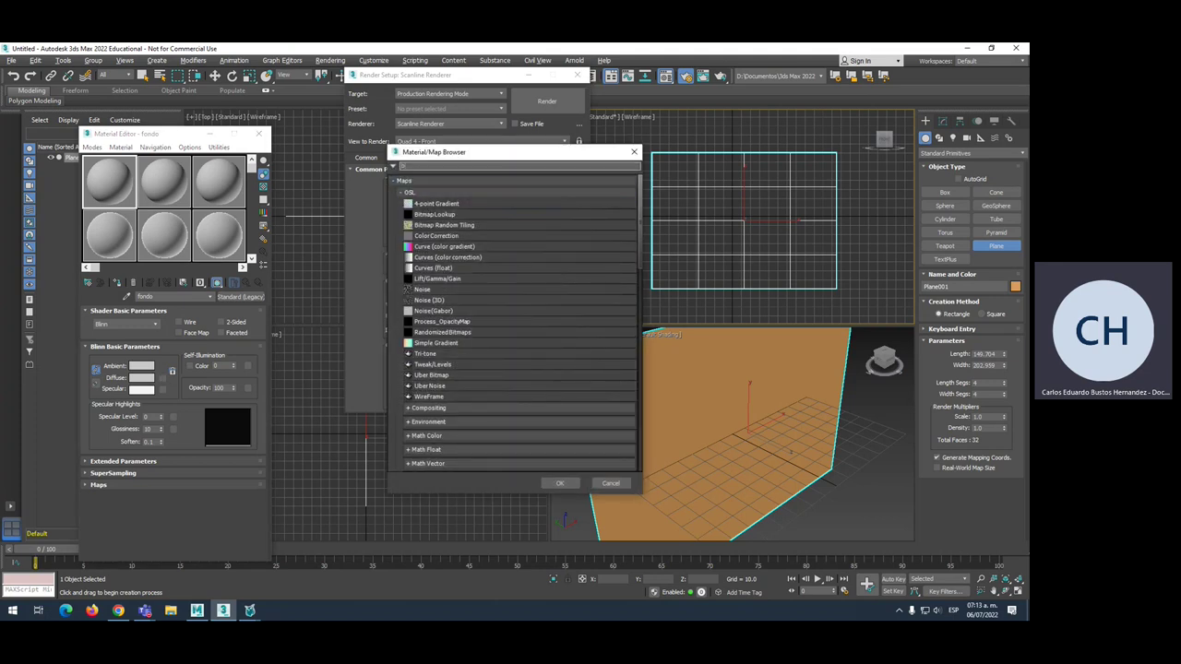
type("i")
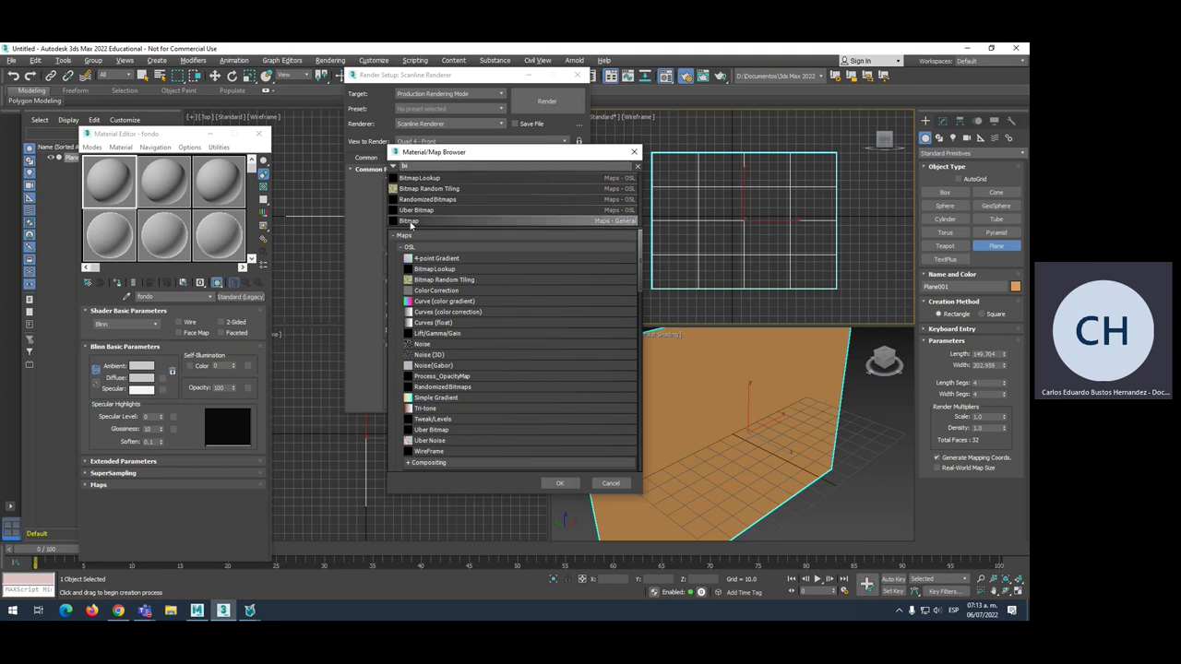
double_click(410, 223)
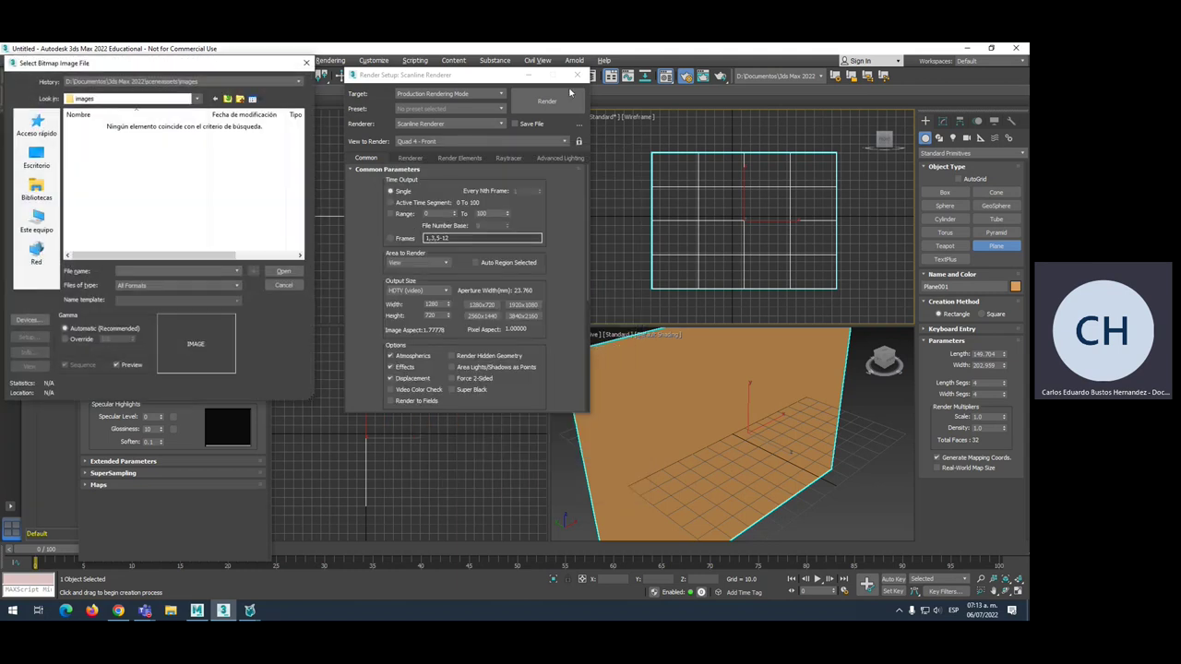
left_click(37, 157)
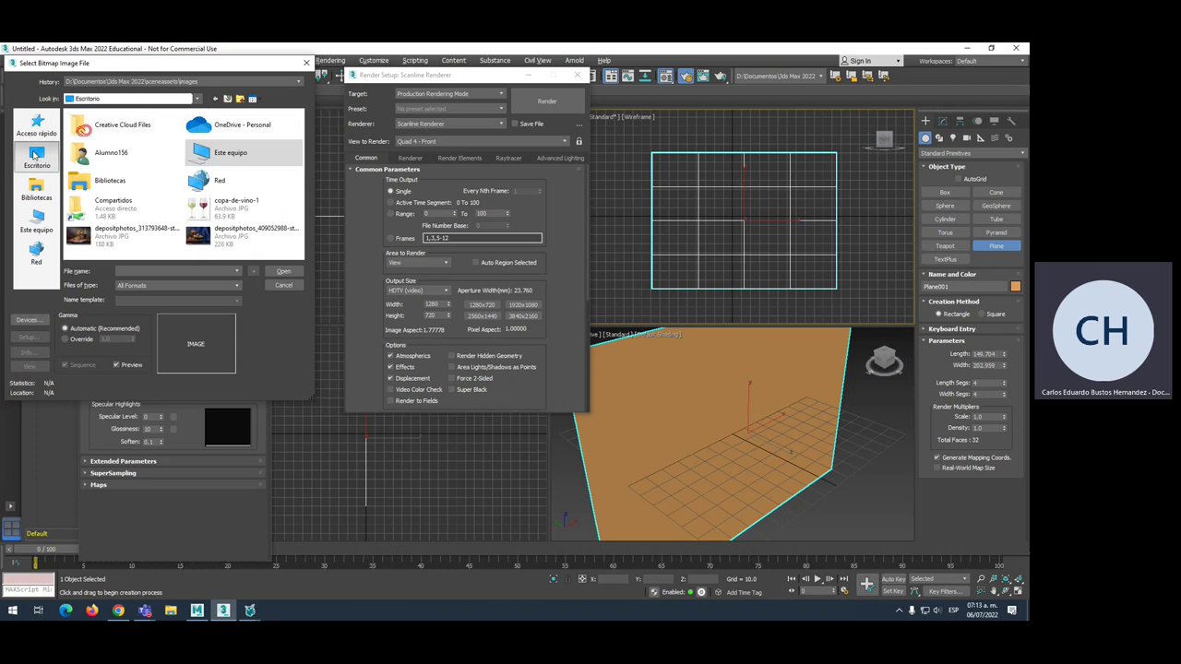
left_click(195, 238)
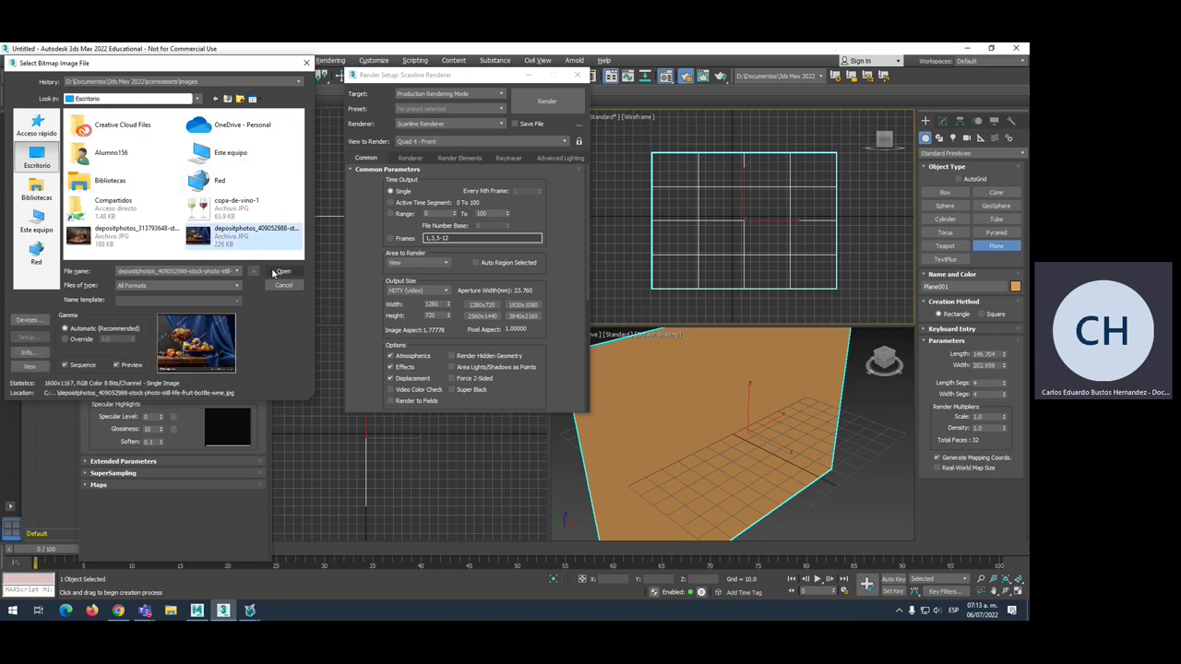
left_click(81, 240)
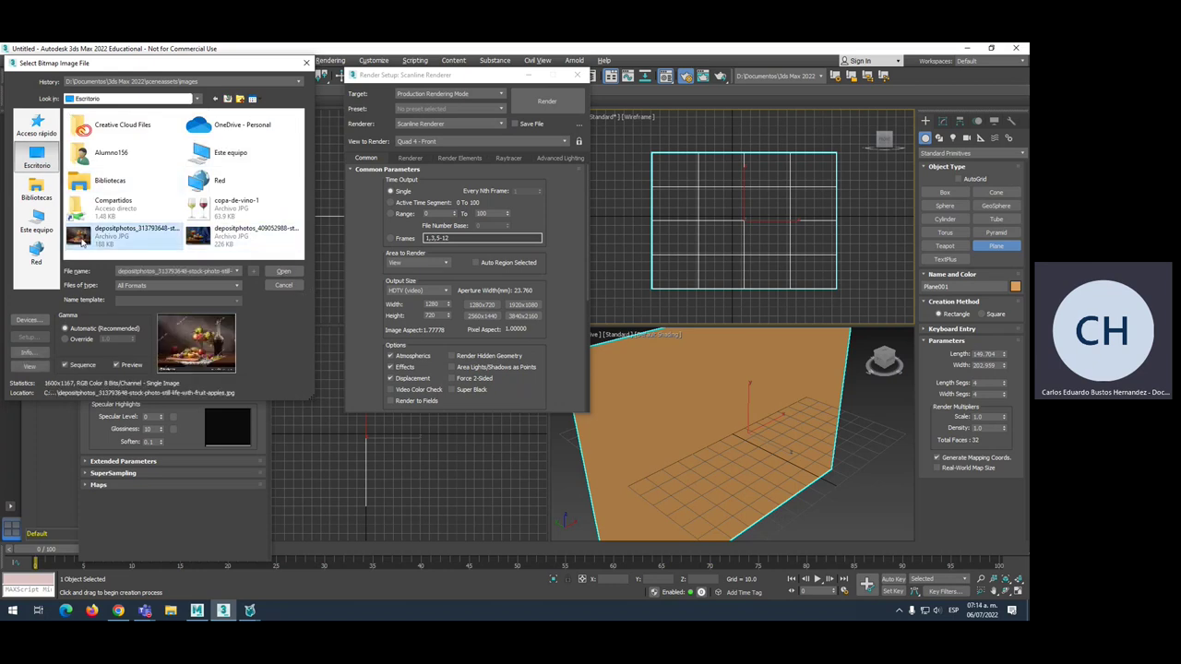
left_click(283, 271)
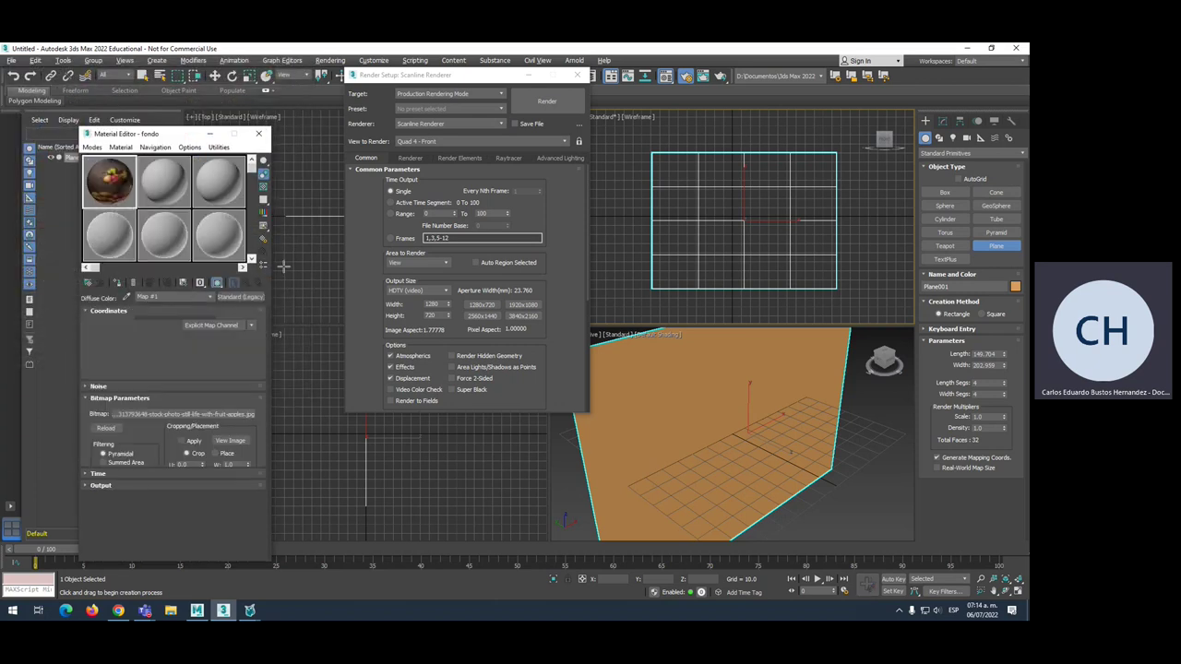
Close Render Setup and show the still-life texture shaded on the plane in the Front view.
left_click(577, 75)
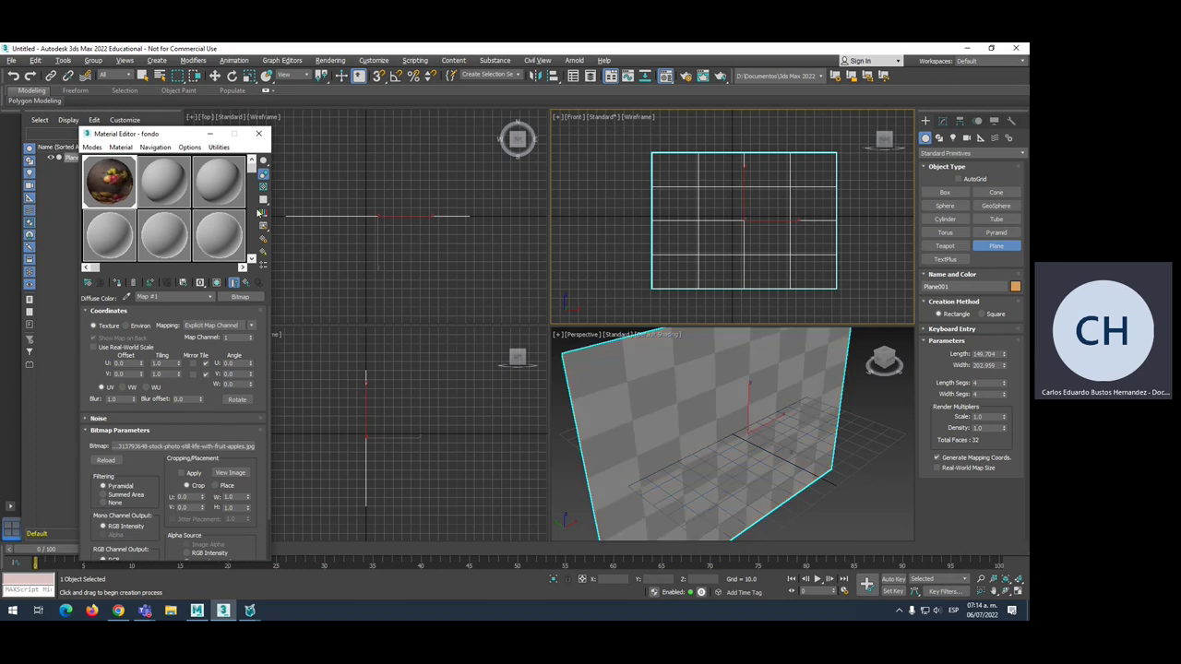
left_click(217, 285)
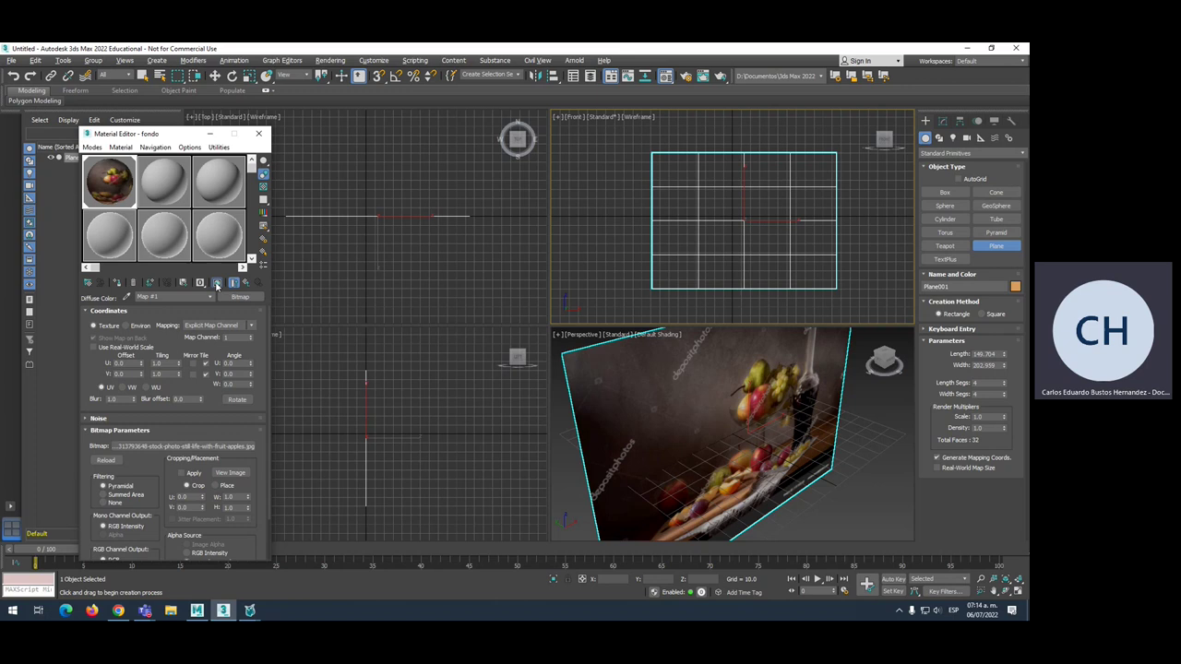
left_click(634, 118)
left_click(607, 134)
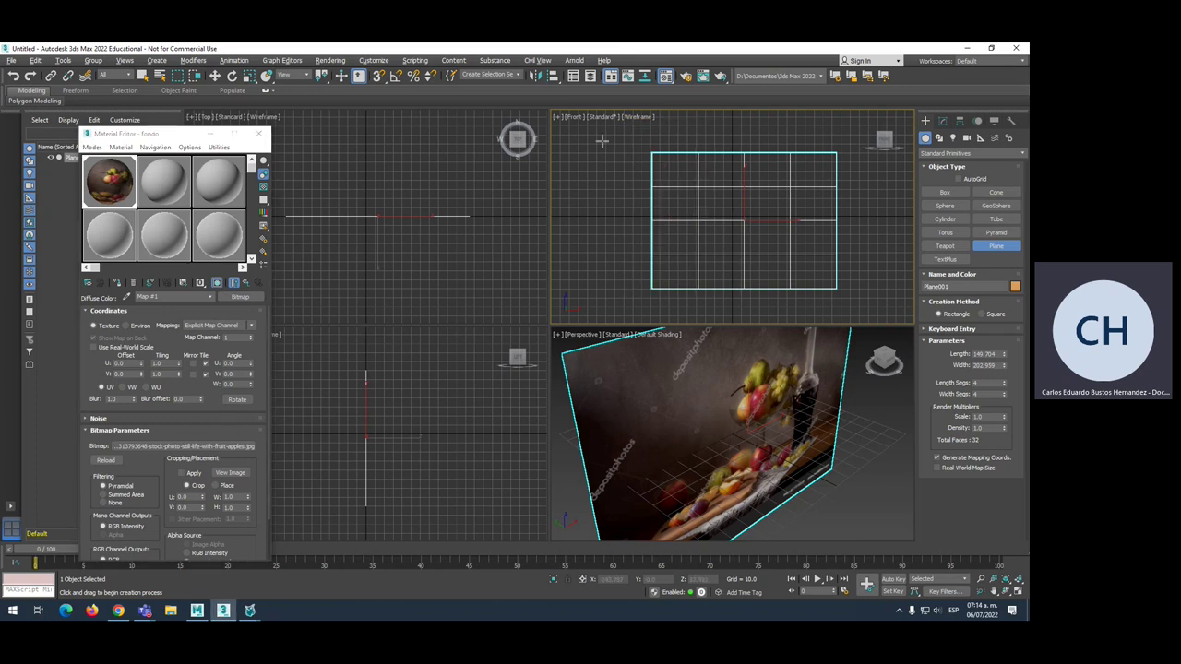
key("F3")
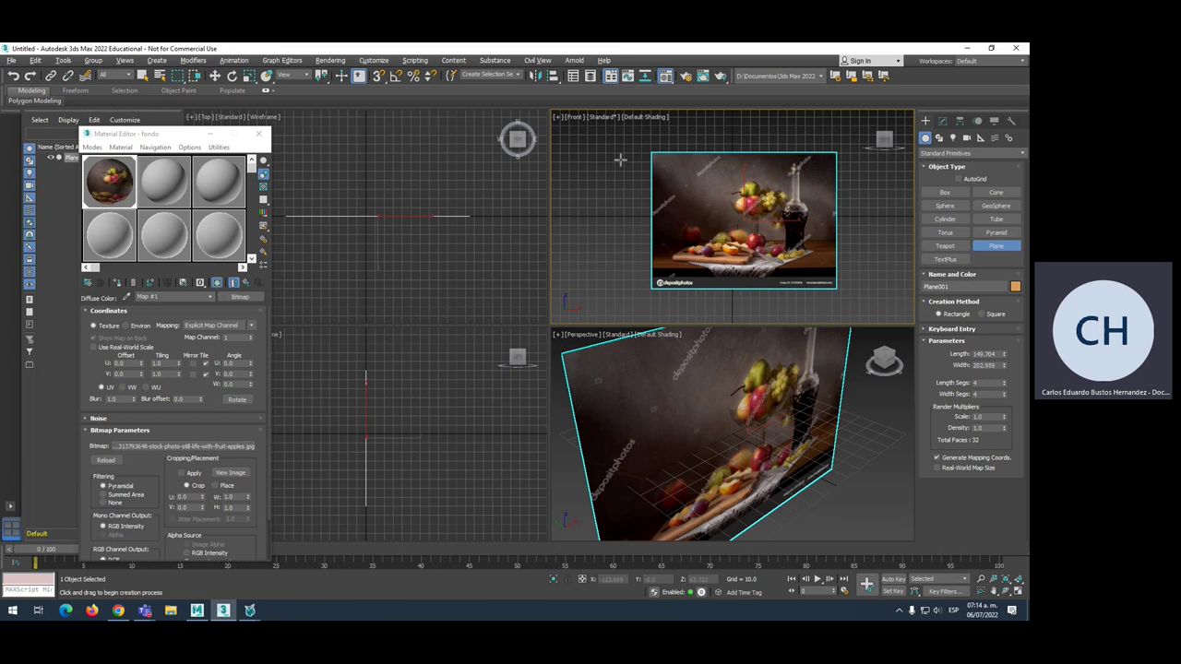
key("F3")
key("F3")
Reframe the Front view and start a new material named copa in an unused slot.
scroll(750, 214, "up", 5)
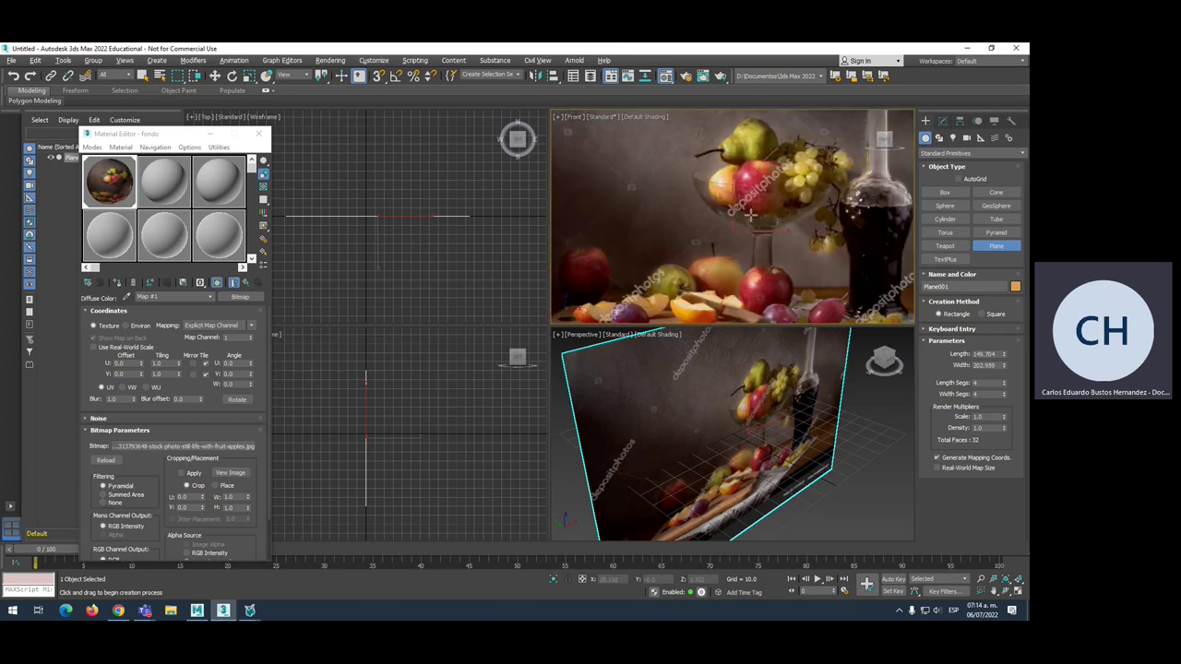
scroll(751, 214, "down", 5)
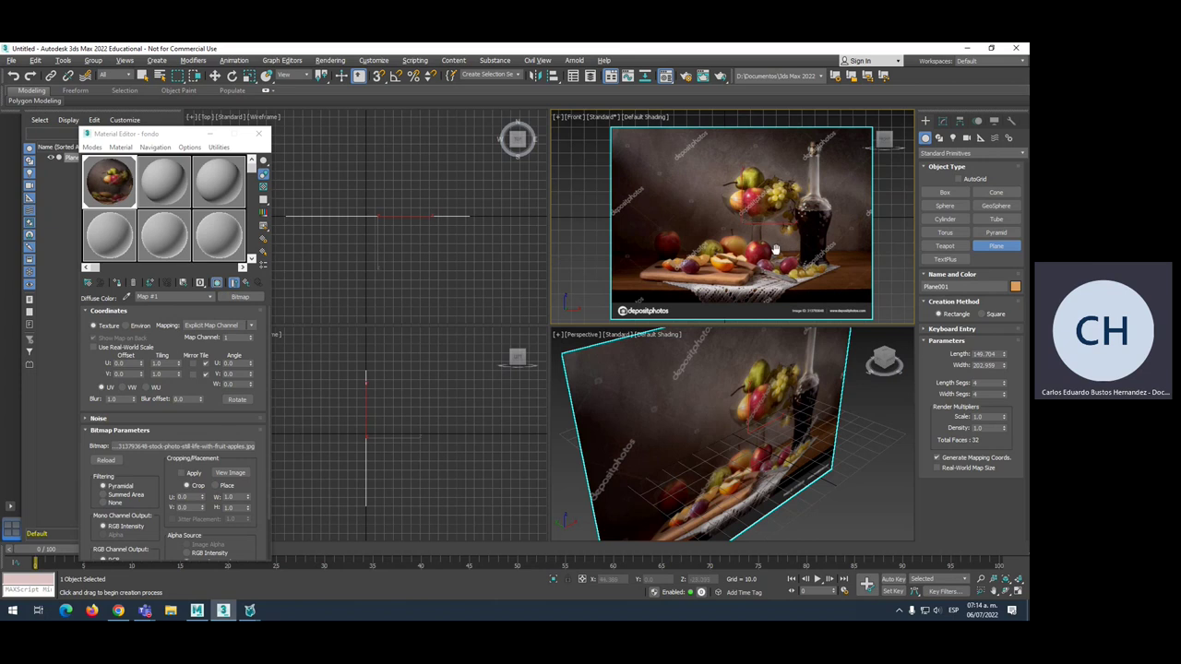
middle_click_drag(776, 249, 764, 244)
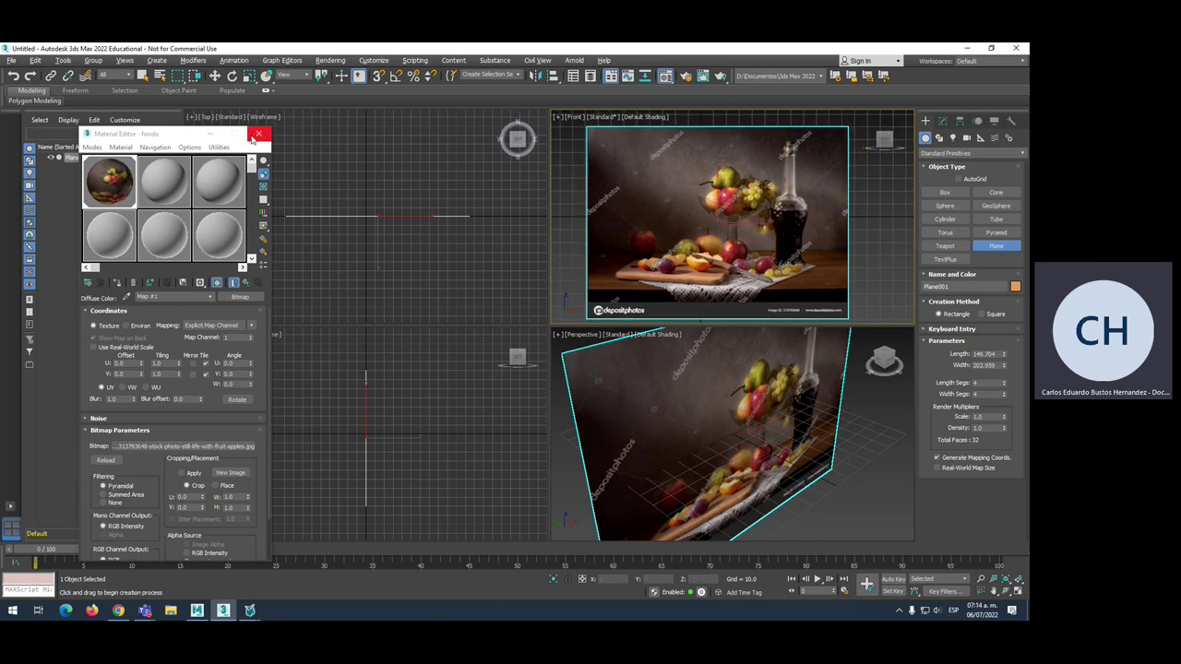
left_click(164, 183)
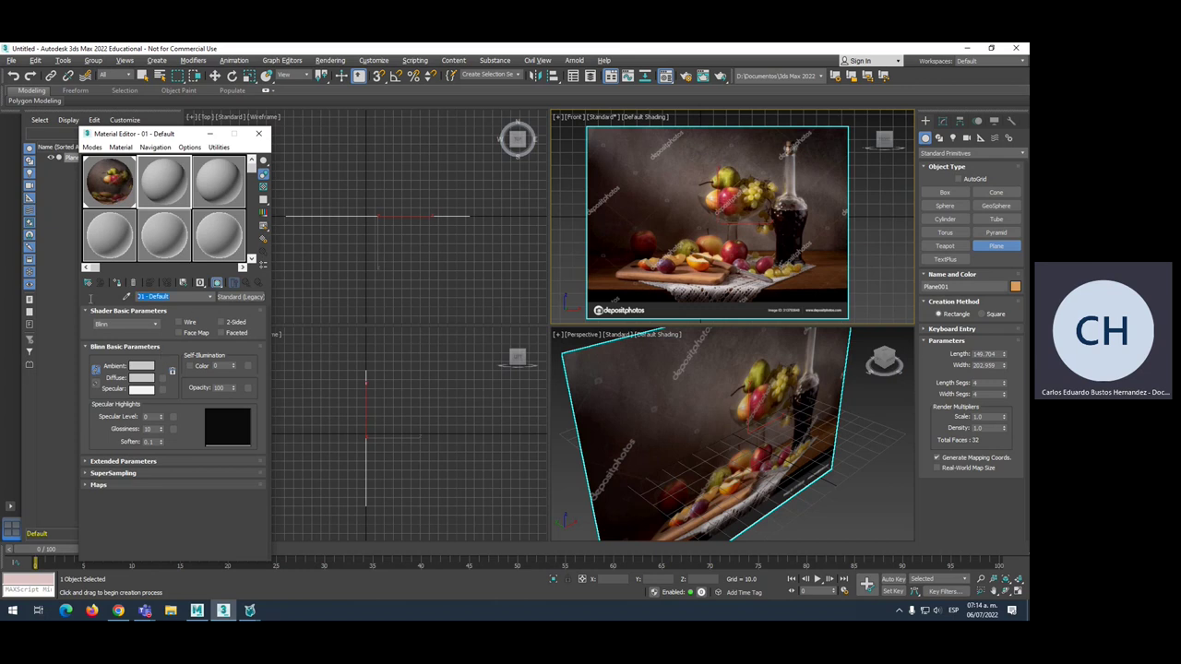
type("b")
Load copa-de-vino-1.jpg as the copa material's diffuse bitmap.
left_click(163, 379)
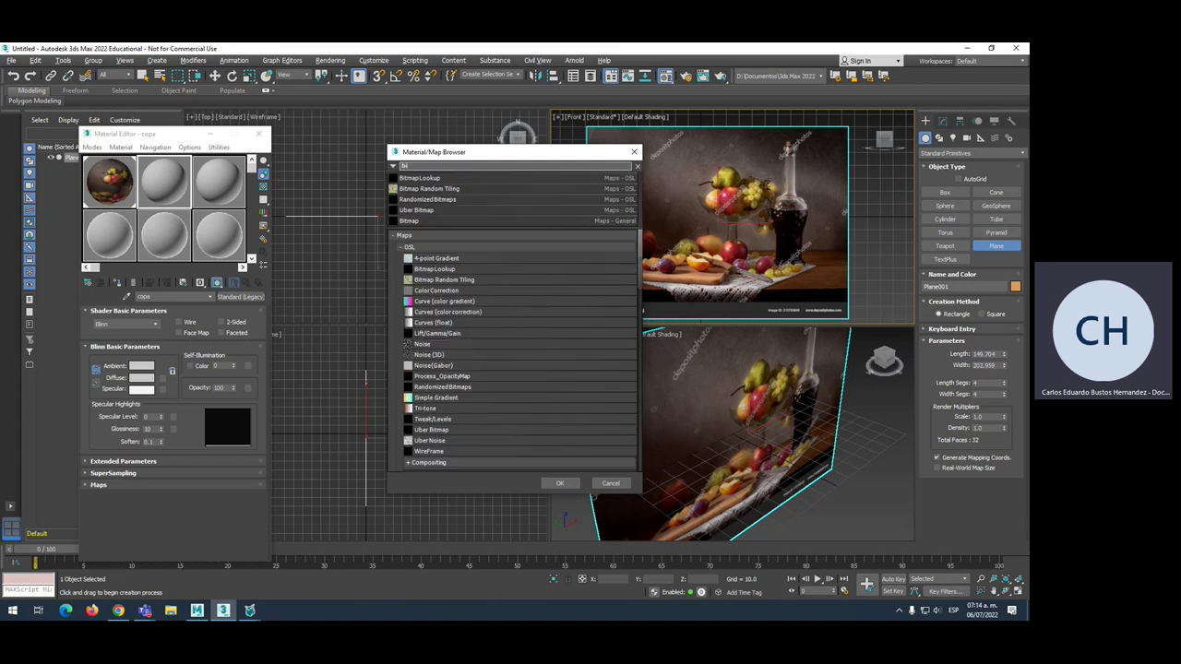
double_click(423, 221)
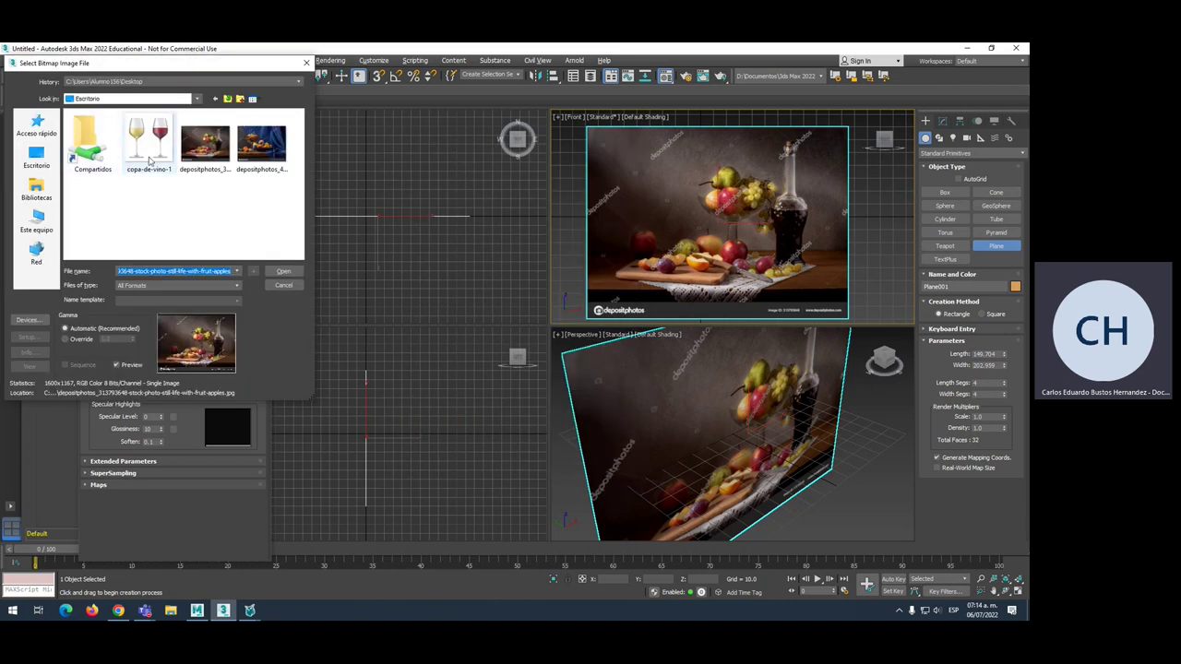
left_click(148, 140)
left_click(281, 271)
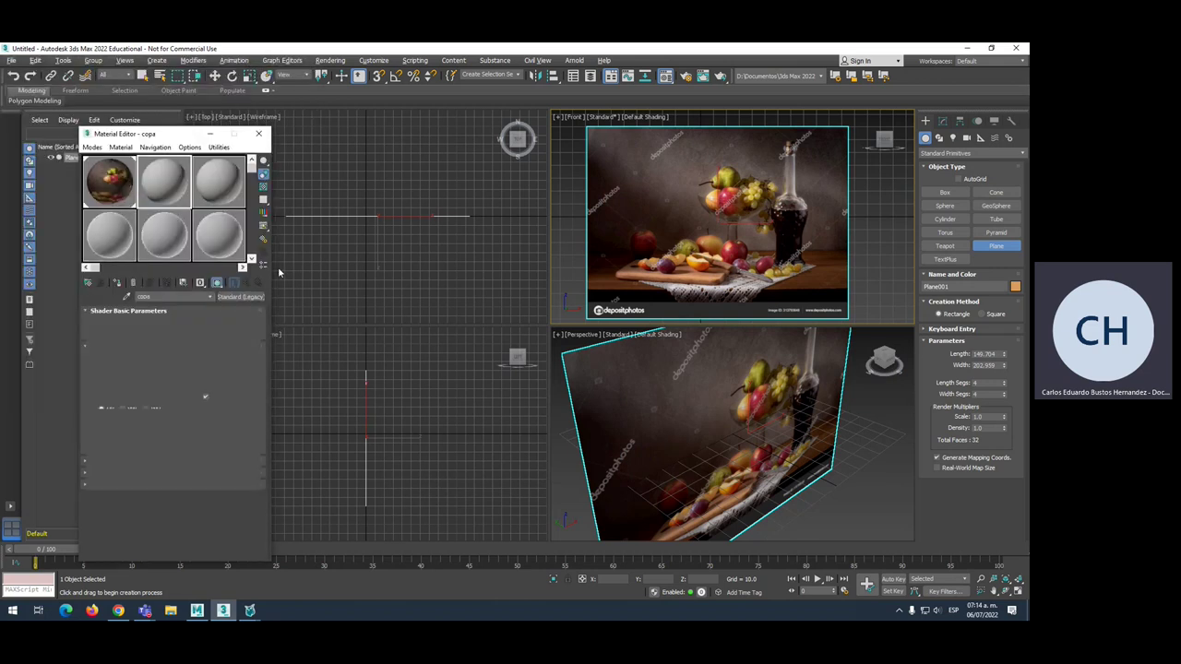
Draw Plane002 (126.627 × 97.041) to the right of the still-life photo.
scroll(692, 199, "down", 5)
scroll(715, 208, "down", 1)
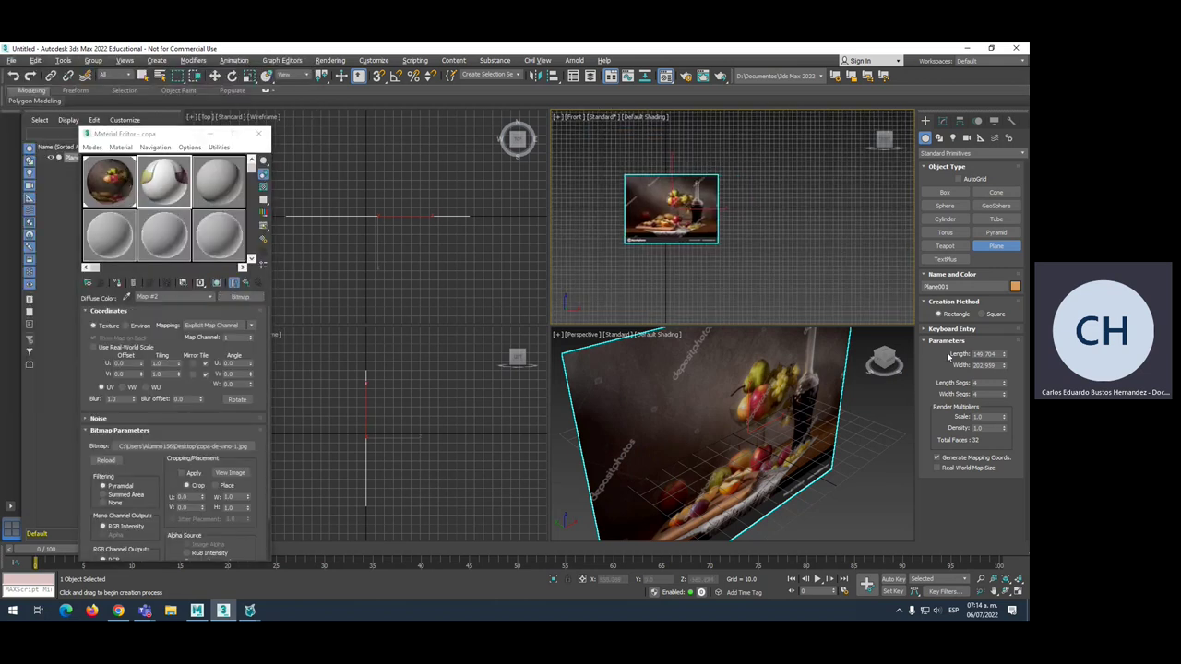
left_click_drag(755, 180, 802, 239)
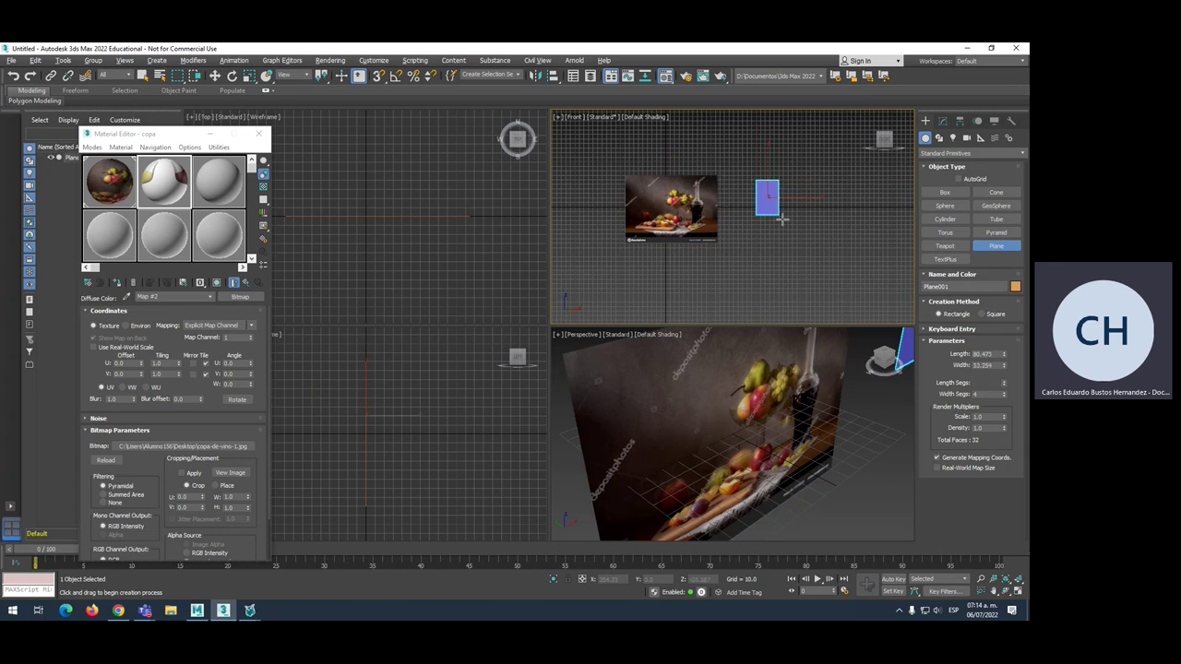
key("alt+Tab")
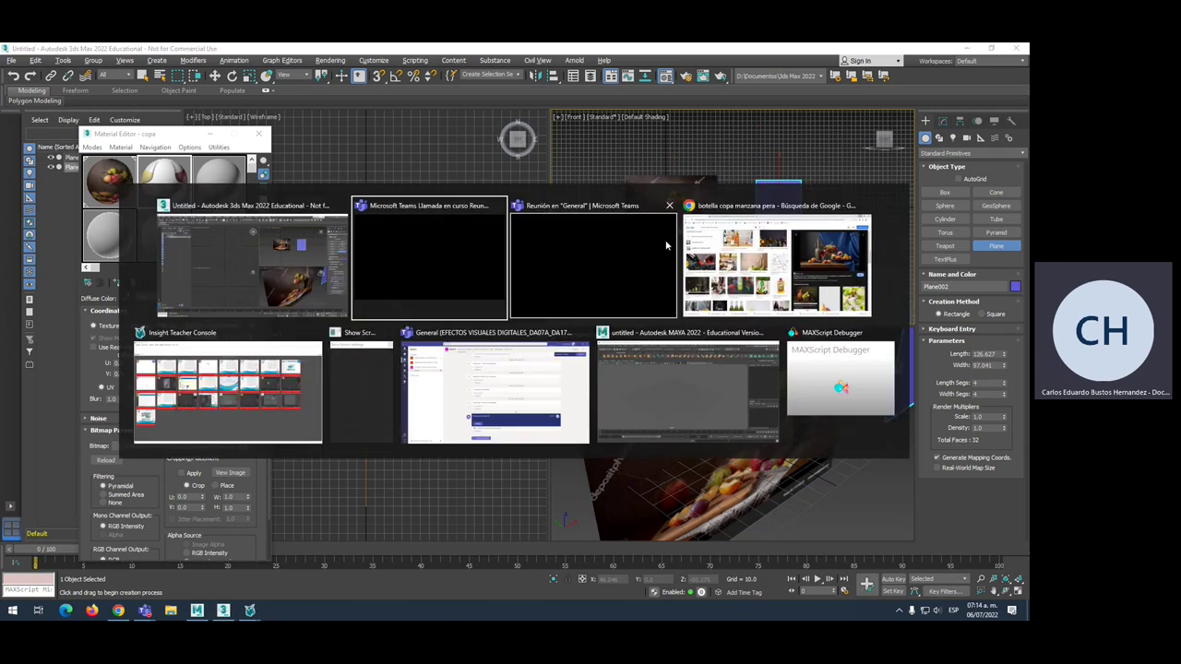
Check copa-de-vino-1's Detalles properties on the desktop: 514 × 522 pixels, then return to 3ds Max.
key("super+d")
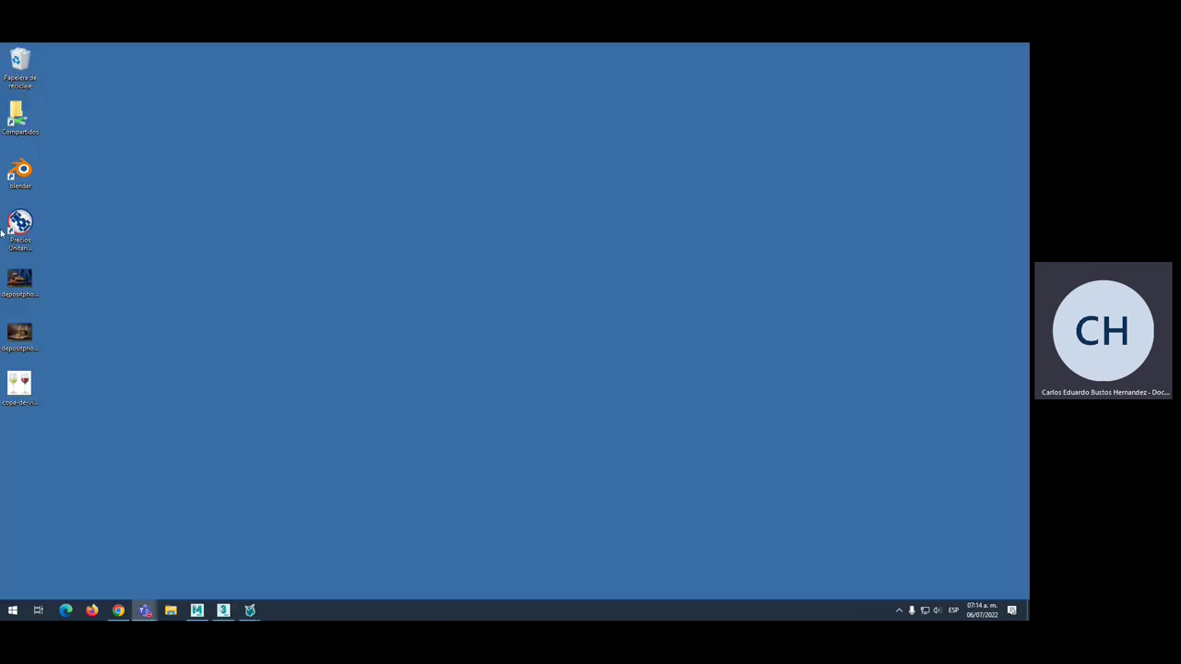
double_click(19, 112)
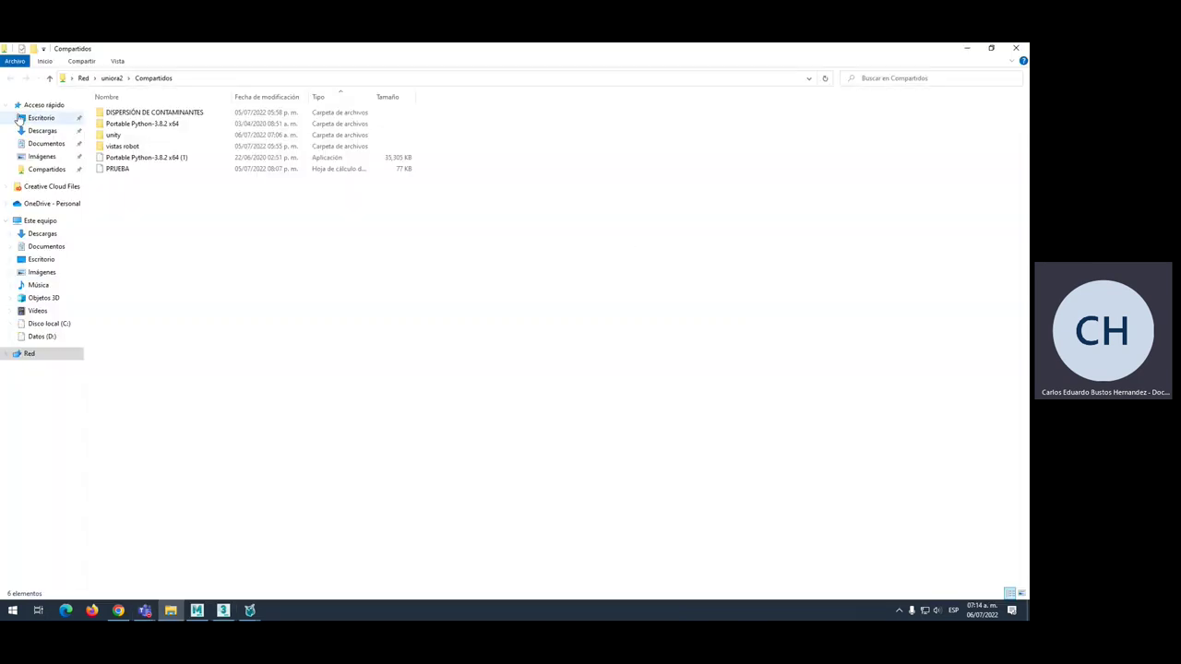
left_click(966, 49)
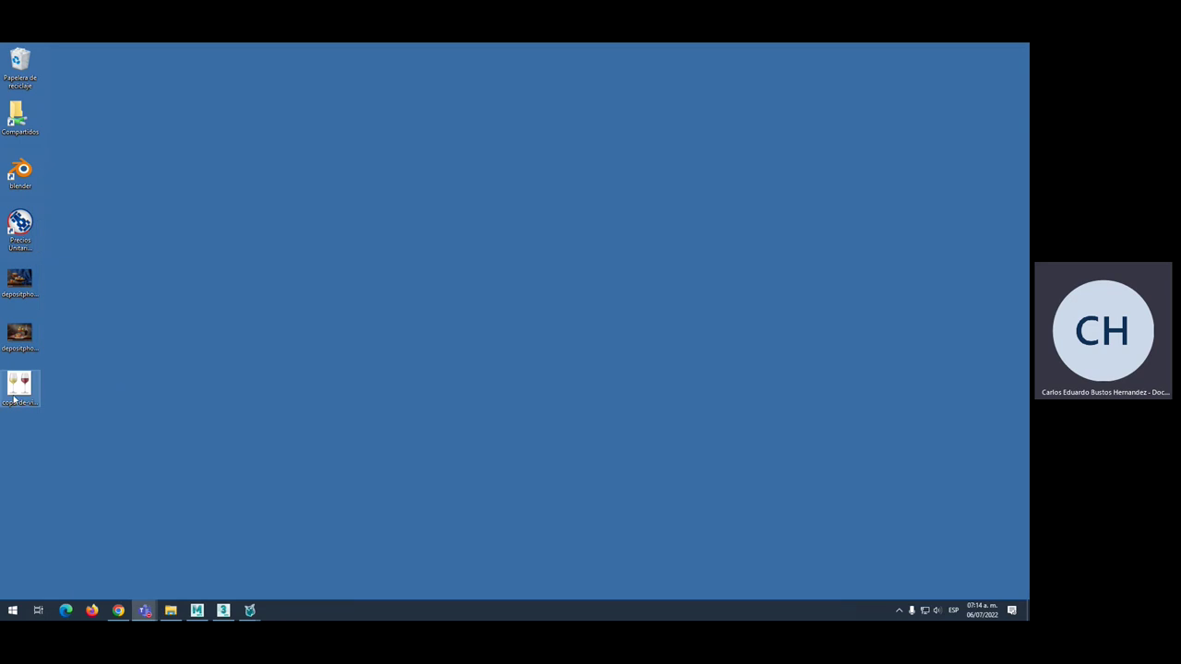
double_click(20, 391)
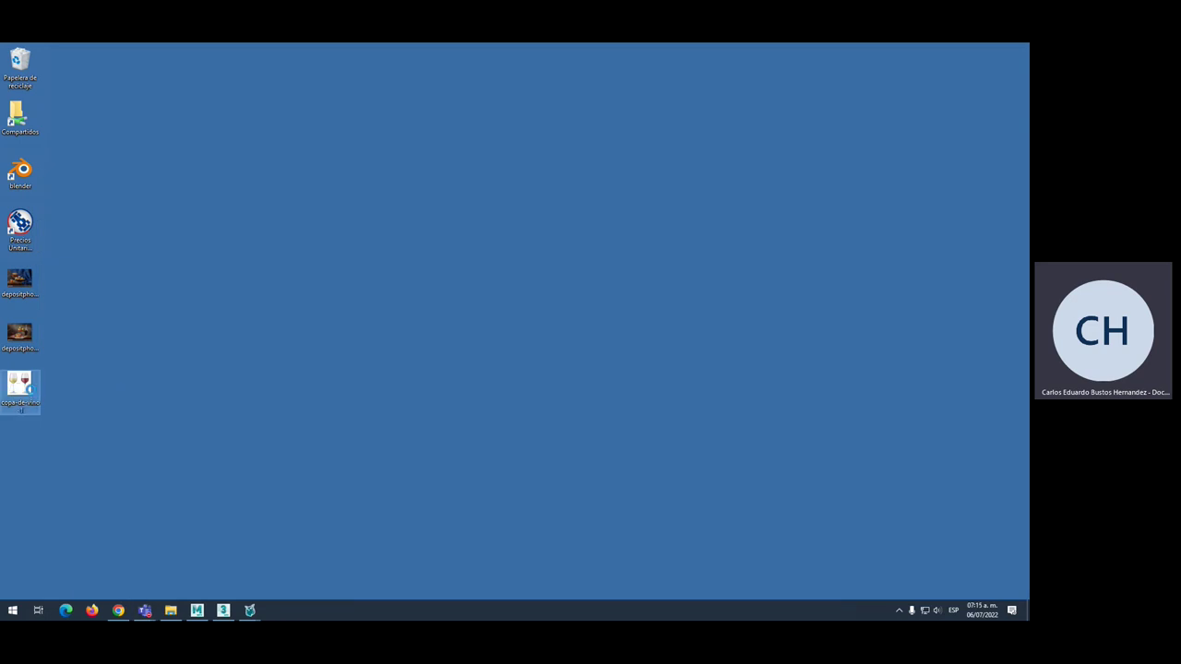
right_click(28, 390)
left_click(48, 382)
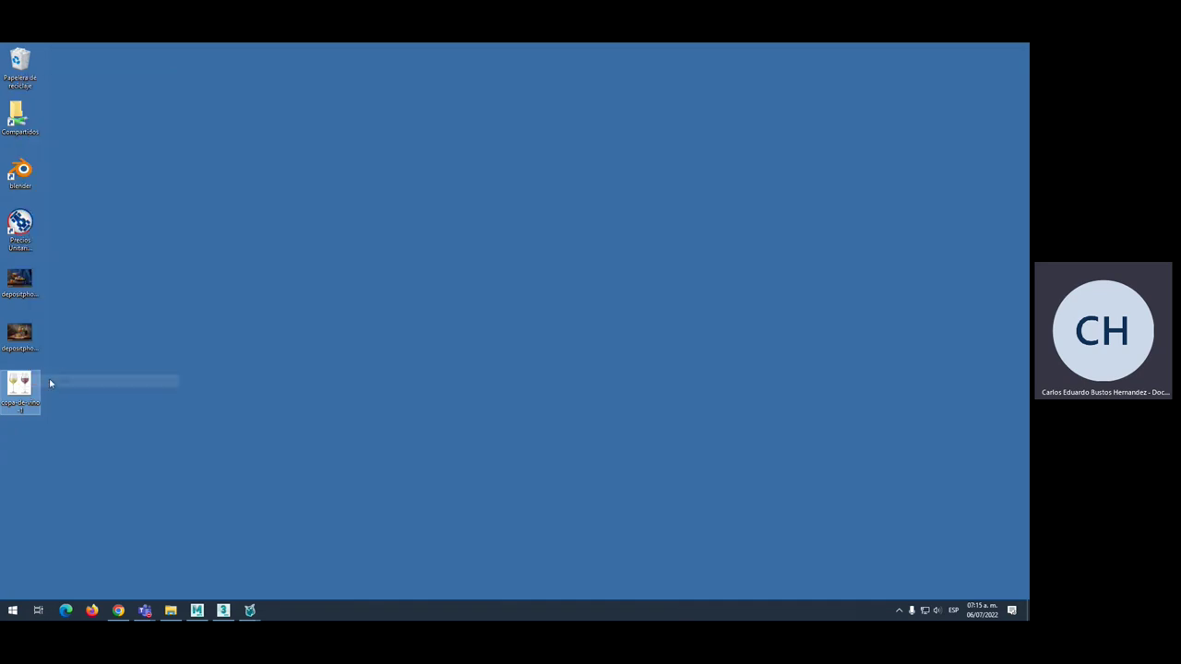
left_click_drag(159, 332, 431, 153)
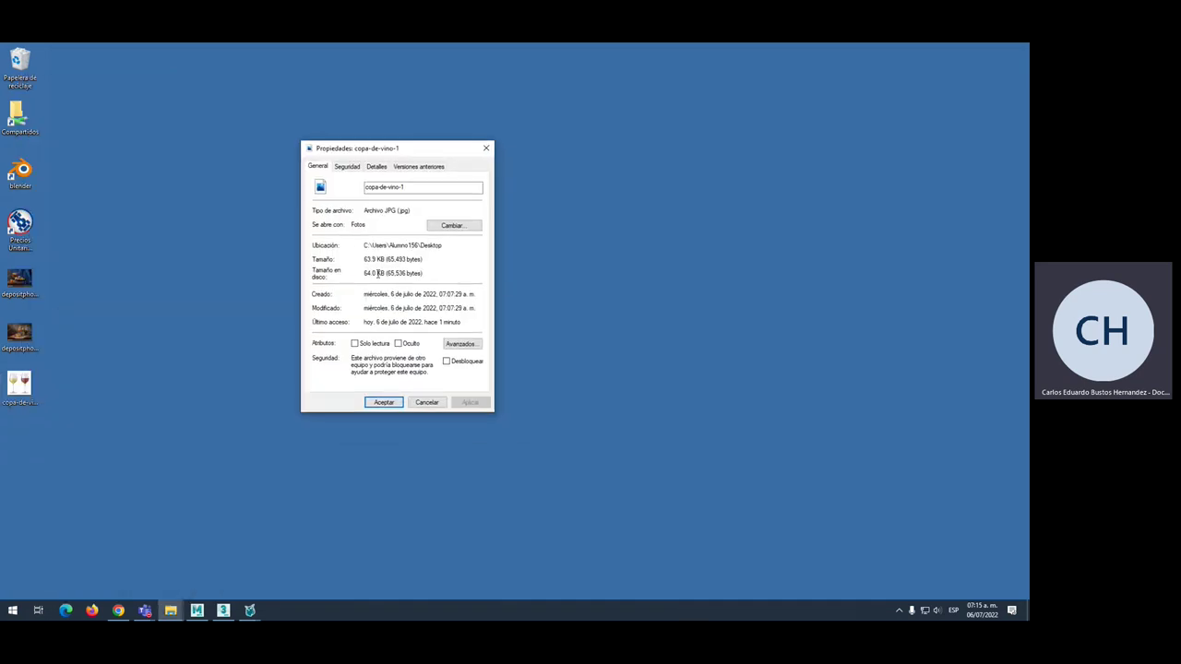
left_click(376, 167)
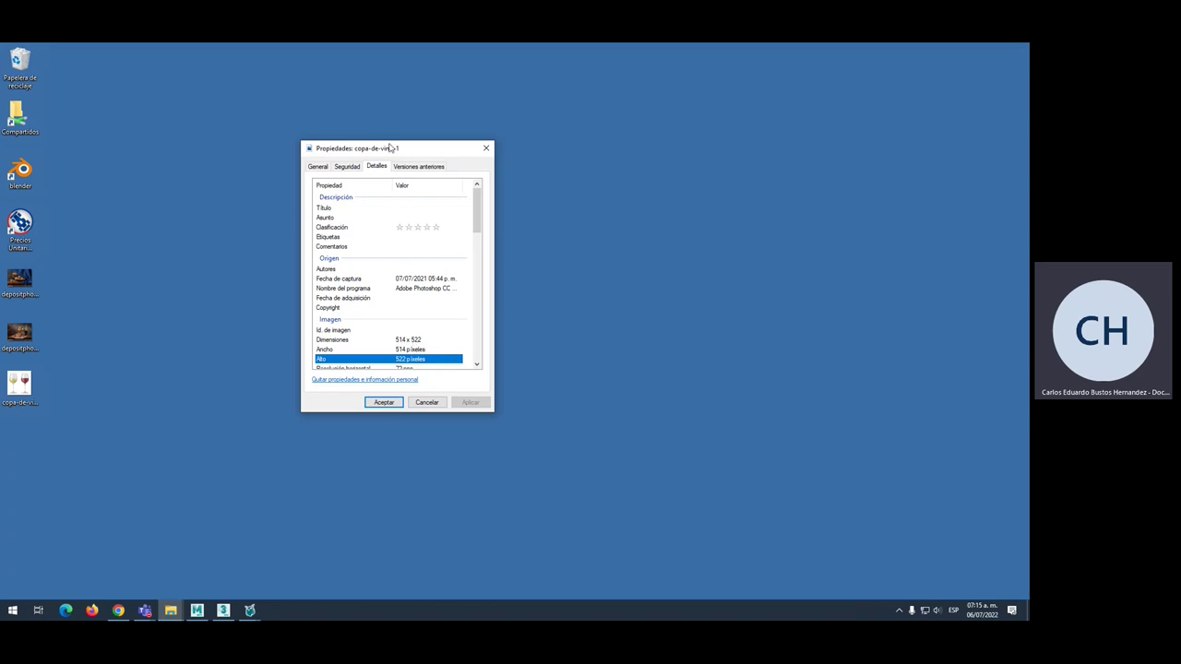
left_click_drag(388, 152, 120, 79)
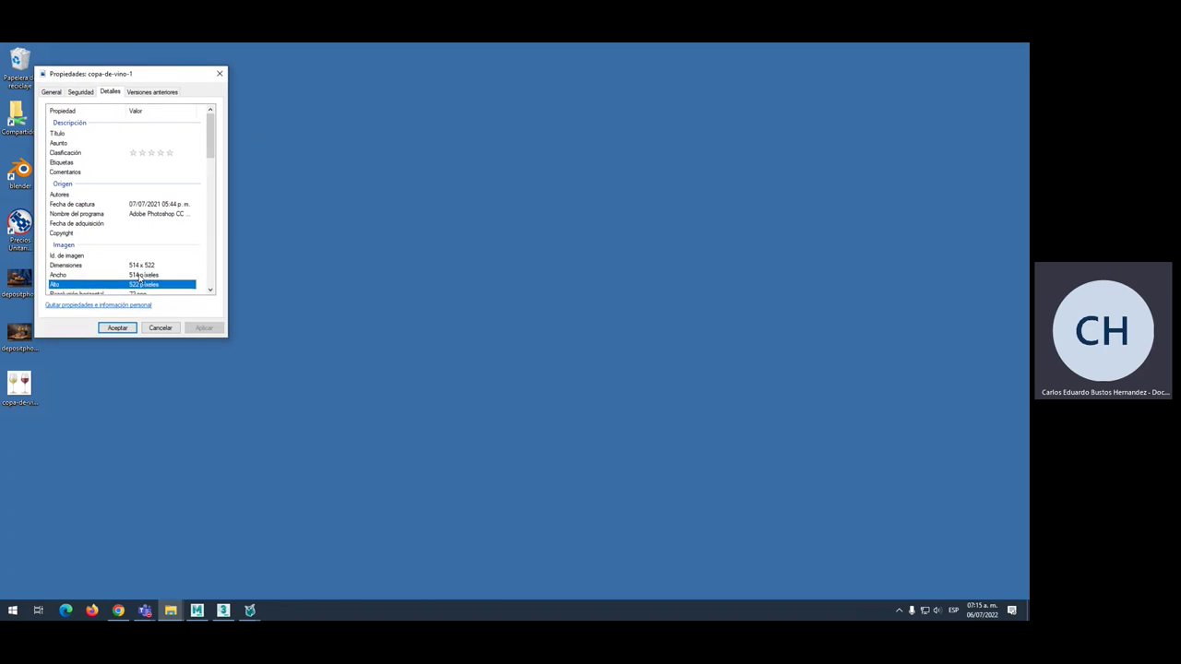
key("alt+Tab")
key("alt+Tab")
key("alt+Tab")
key("alt+Tab")
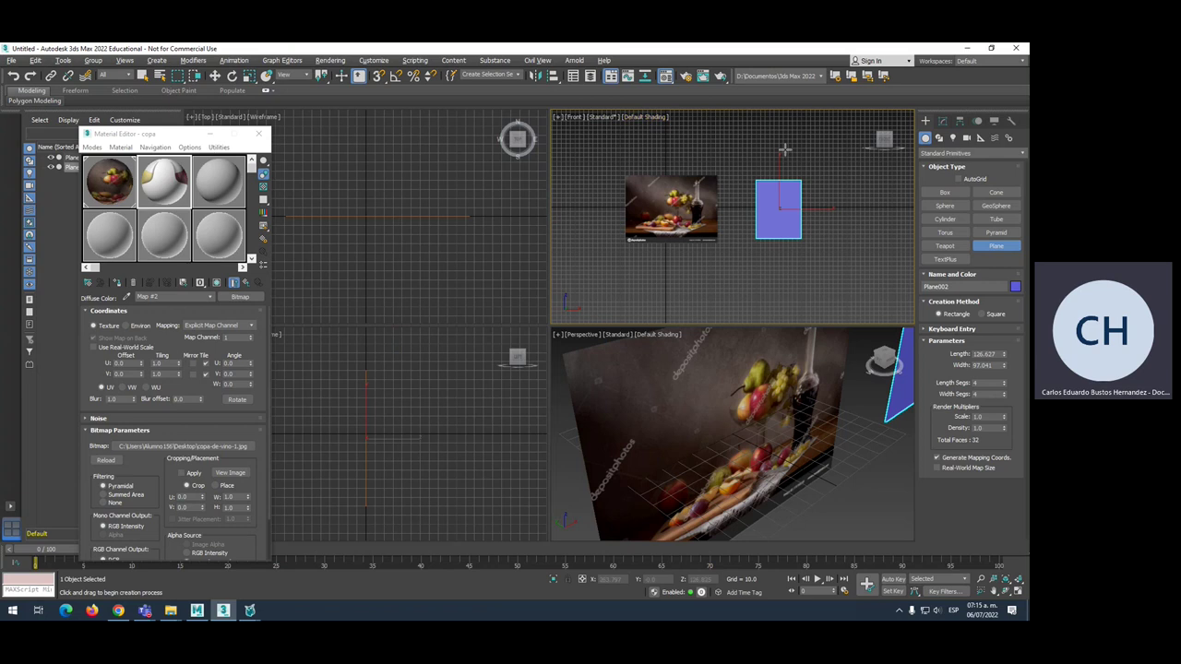
Restore down the 3ds Max window, move it right and close the Material Editor.
left_click(989, 54)
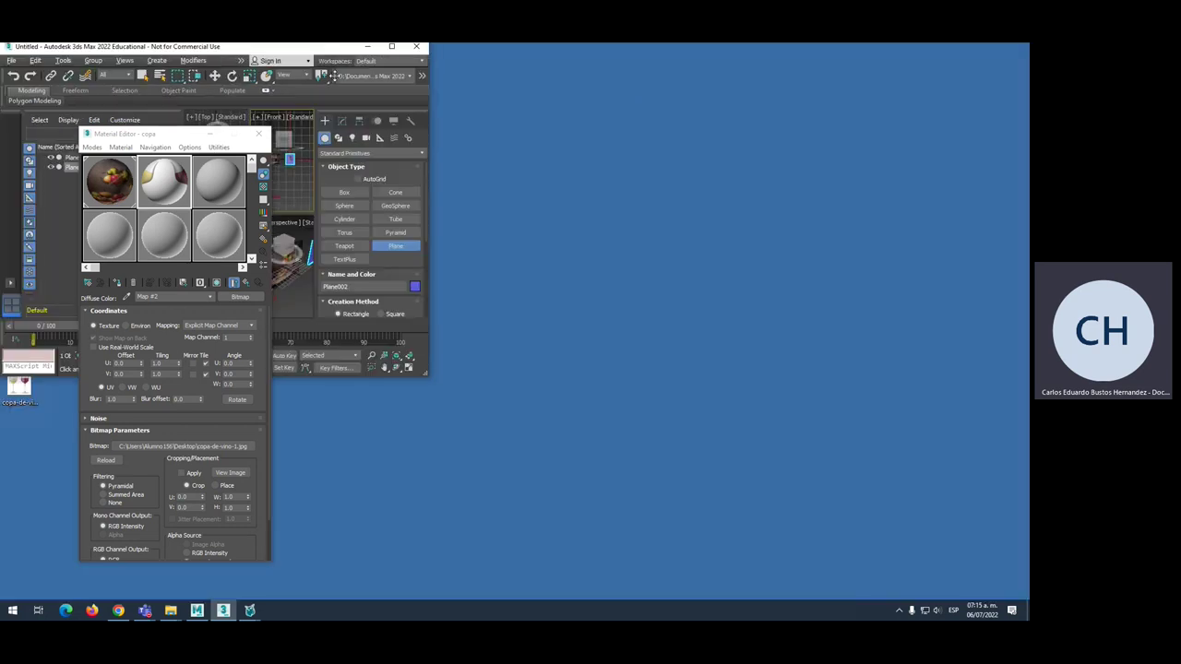
left_click_drag(314, 50, 771, 84)
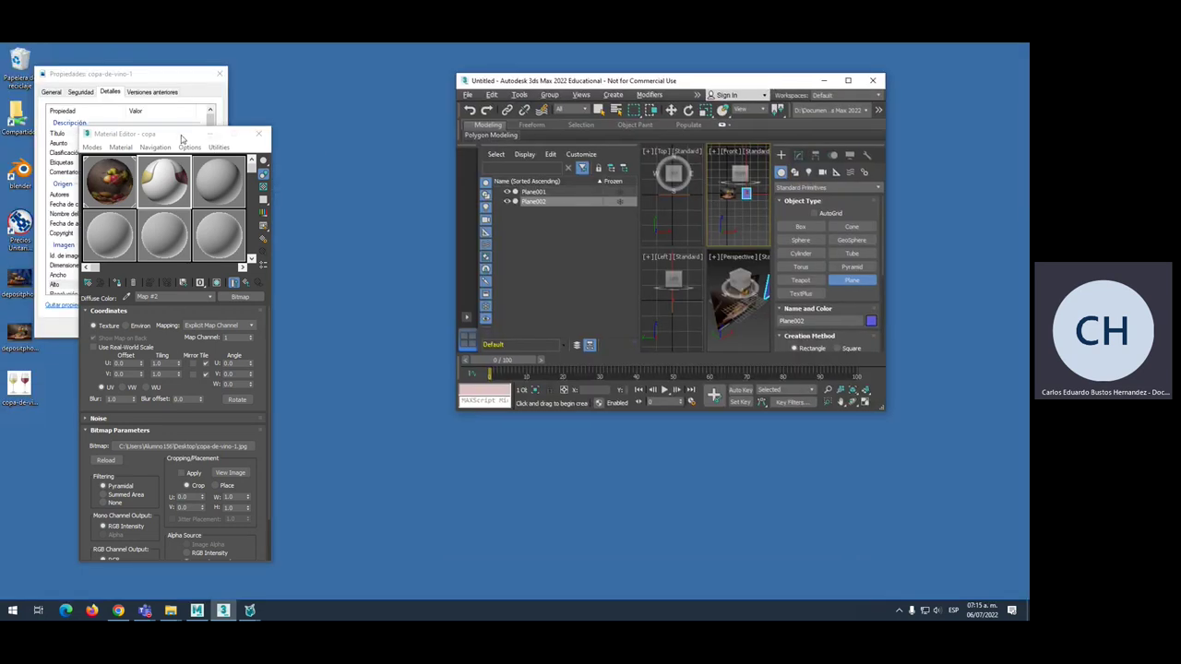
left_click_drag(182, 138, 296, 297)
left_click(382, 293)
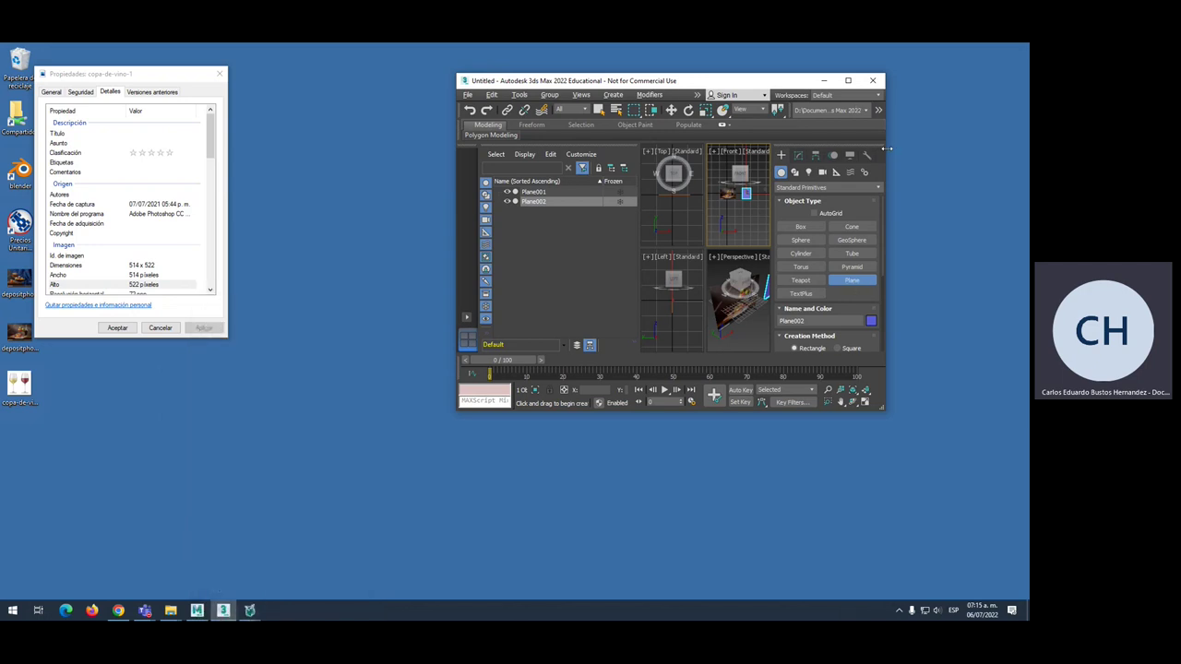
Enlarge the 3ds Max window and show Plane002's 126.627 × 97.041 parameters in Modify.
left_click_drag(887, 147, 1008, 149)
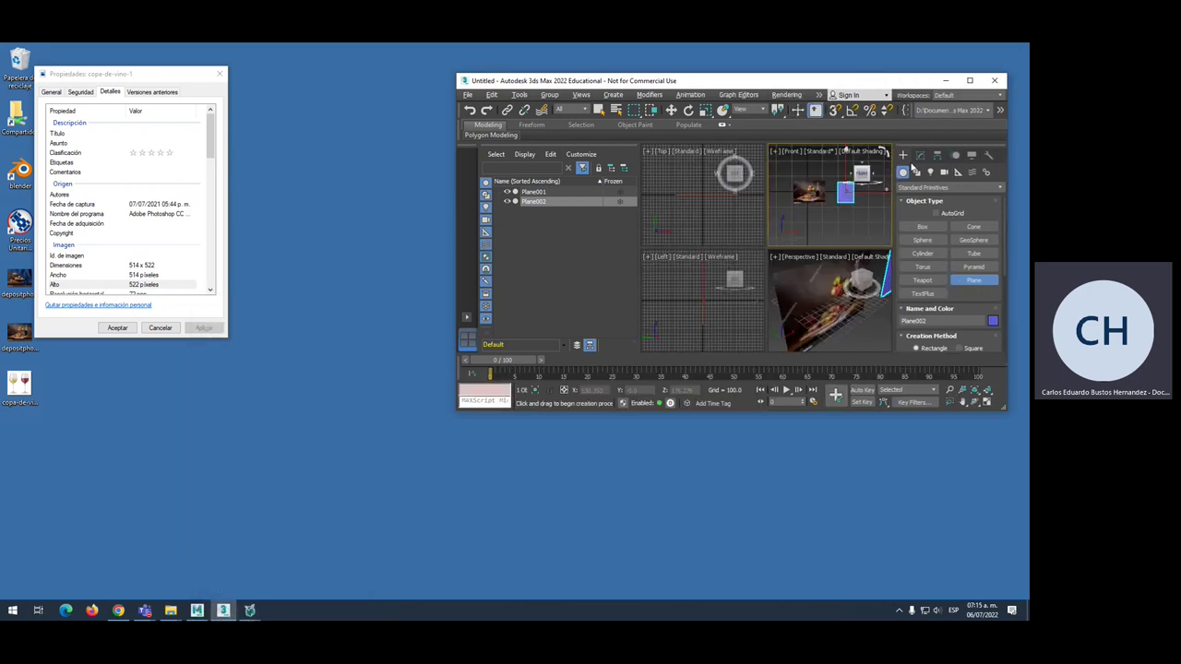
left_click(920, 156)
left_click_drag(454, 214, 340, 215)
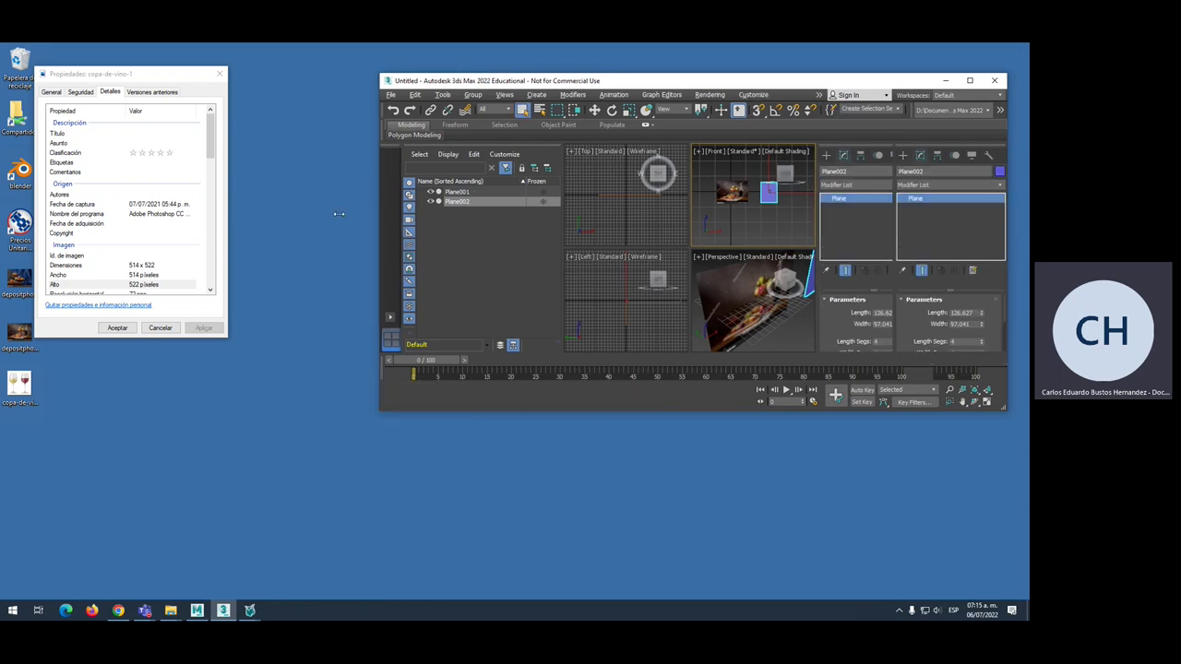
left_click_drag(812, 414, 817, 507)
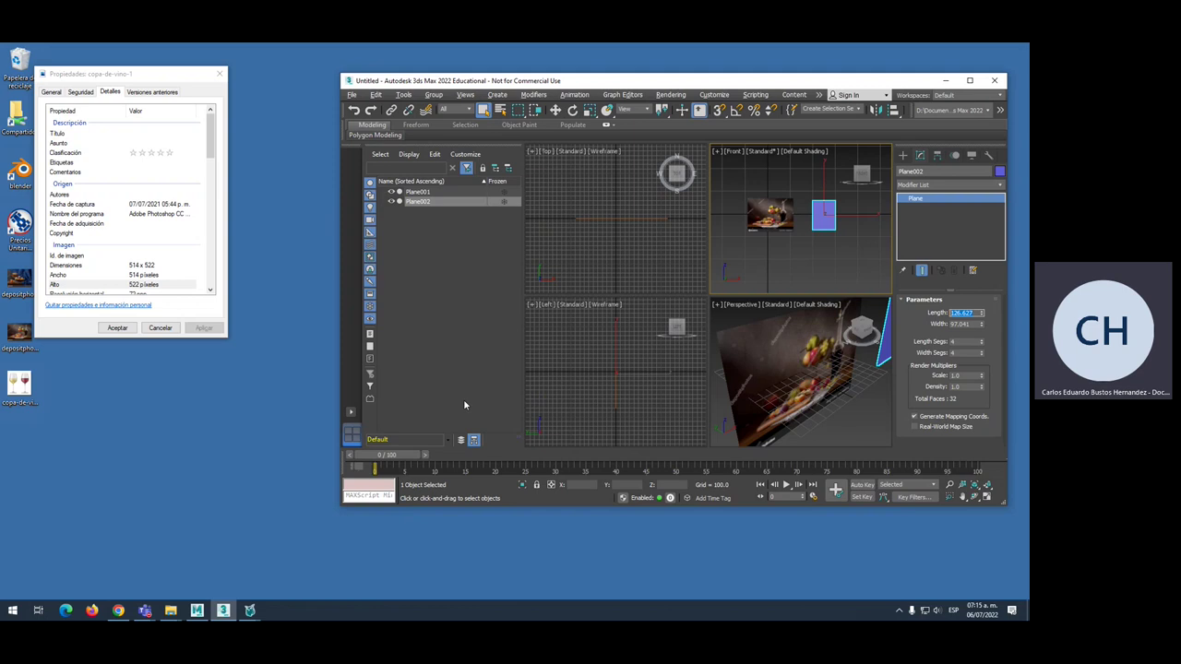
type("514")
Set Plane002's Length to 514 and Width to 522.
key("Return")
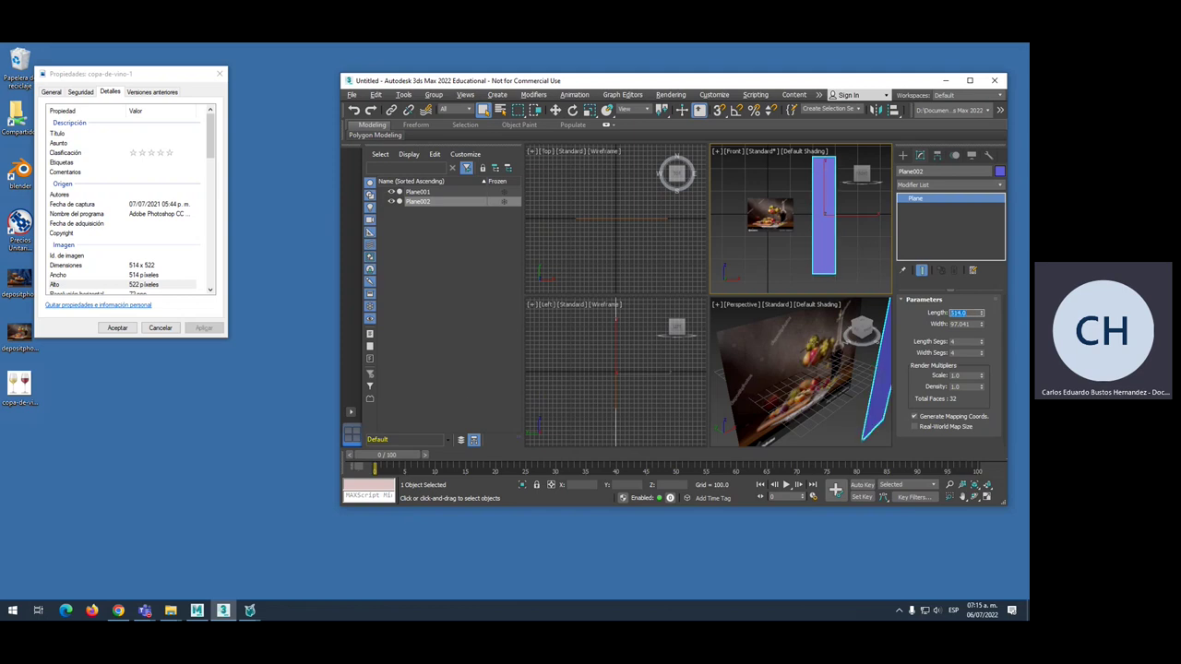
left_click(965, 324)
type("522")
key("Return")
scroll(824, 230, "down", 5)
scroll(824, 229, "up", 3)
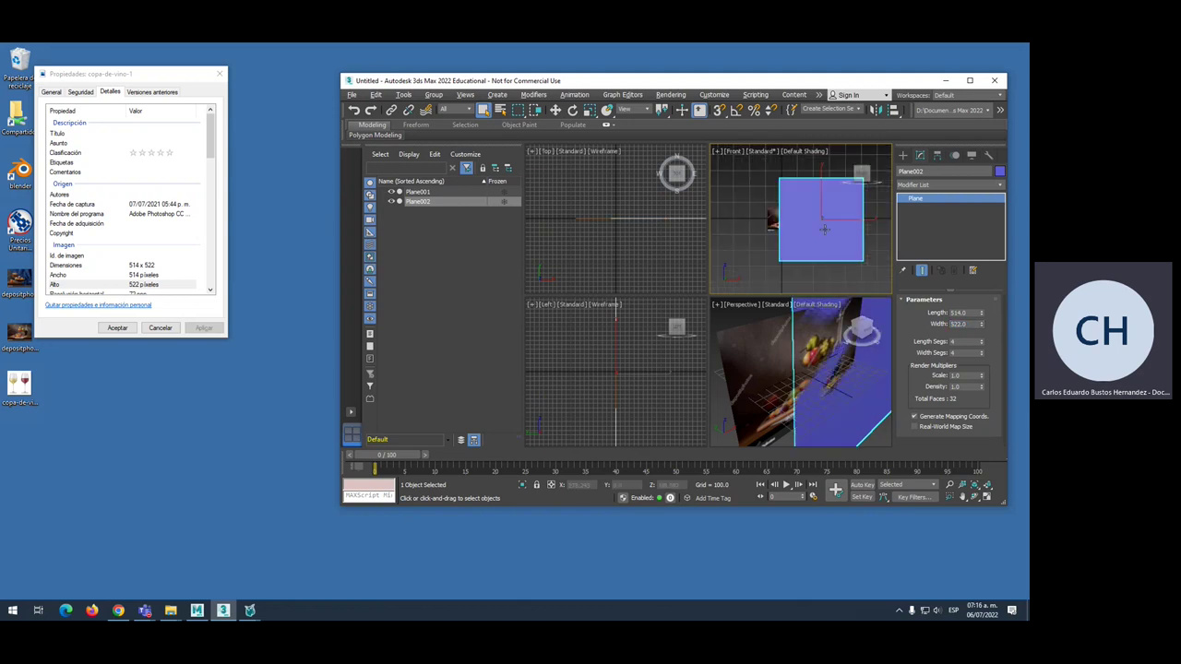
scroll(792, 231, "down", 2)
Try scaling the plane down uniformly from the quad menu, then undo the scale.
right_click(786, 221)
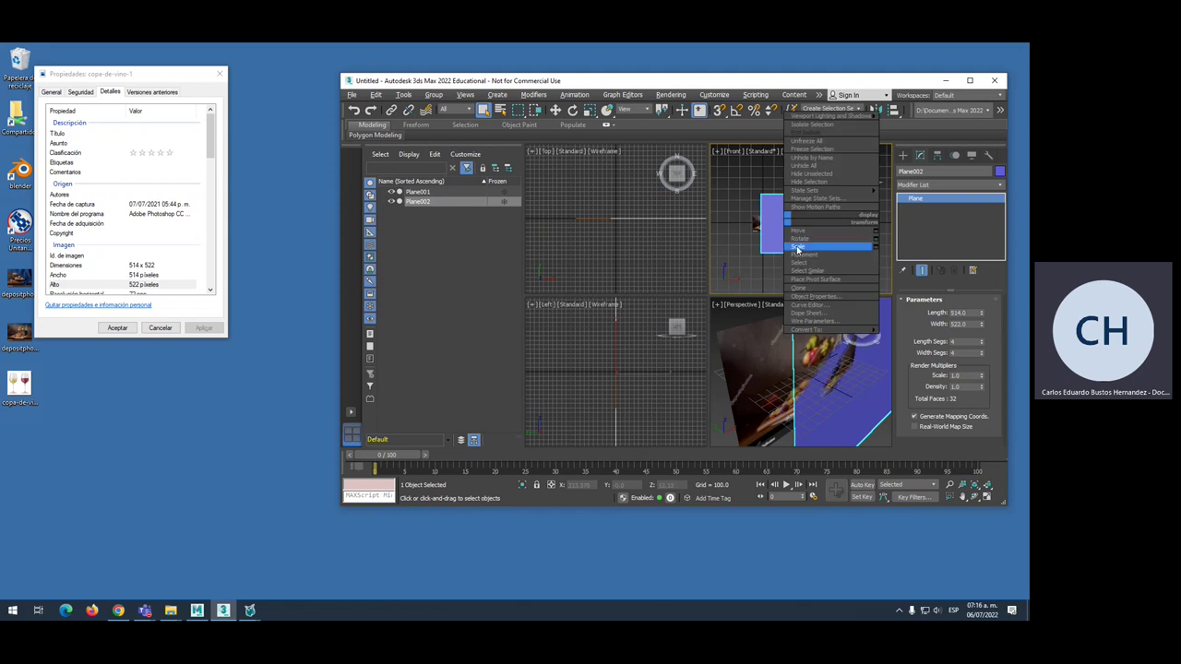
left_click(792, 246)
left_click_drag(791, 236, 694, 349)
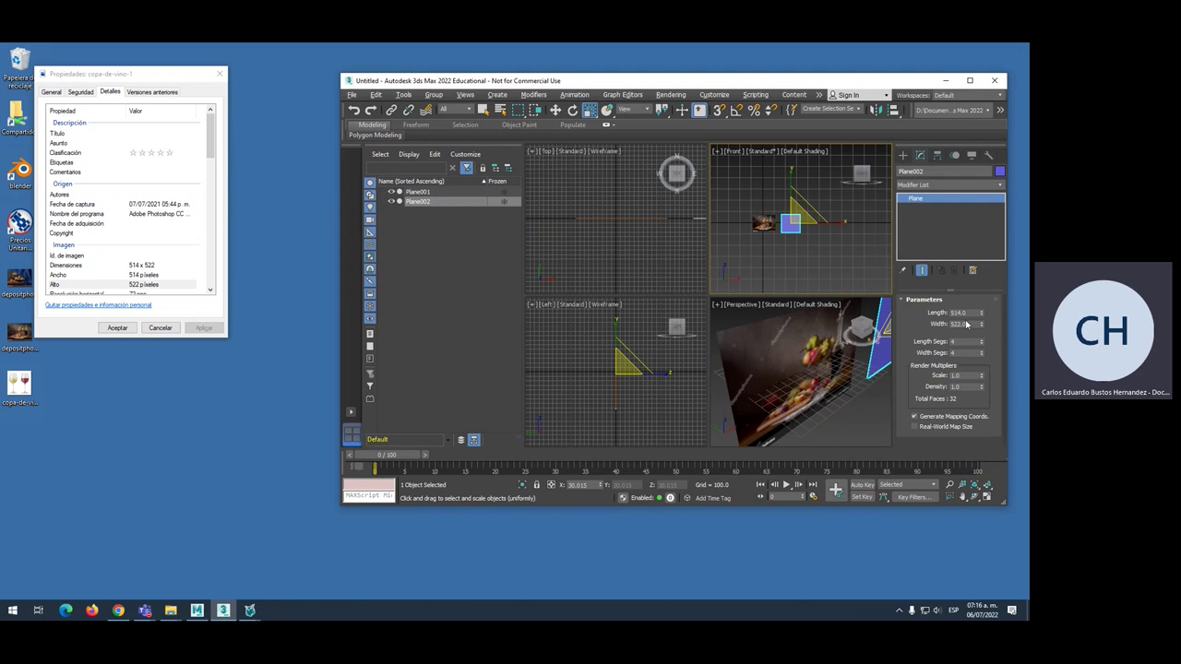
key("ctrl+z")
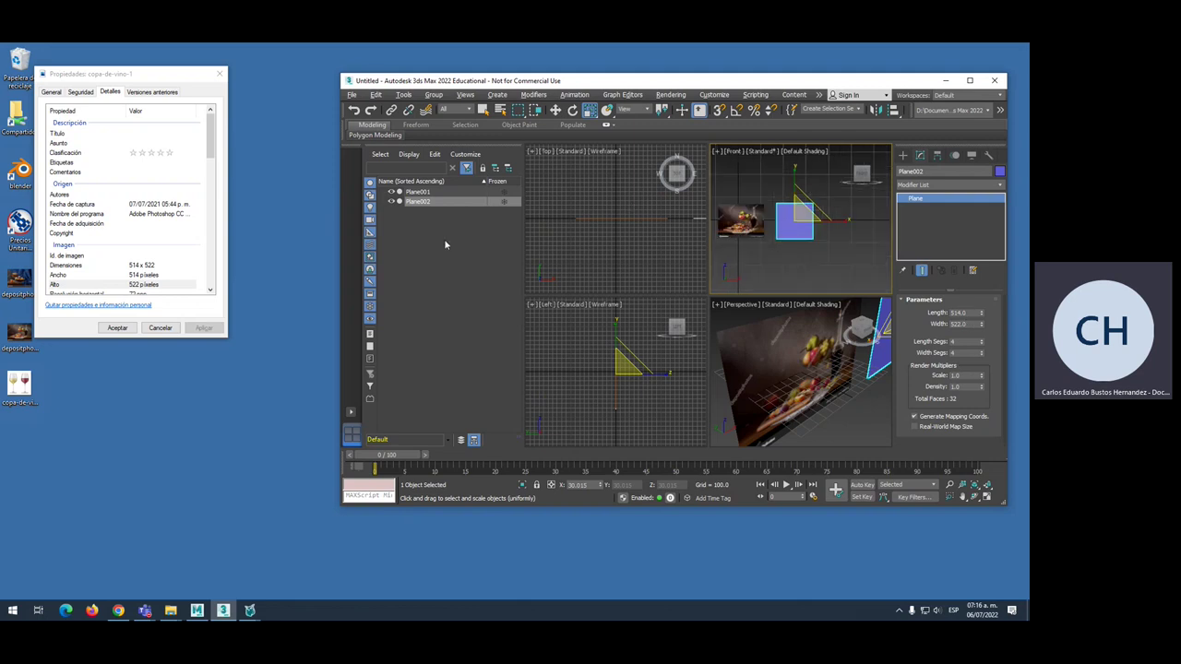
Apply the copa wine-glass material to Plane002 from the Material Editor.
key("m")
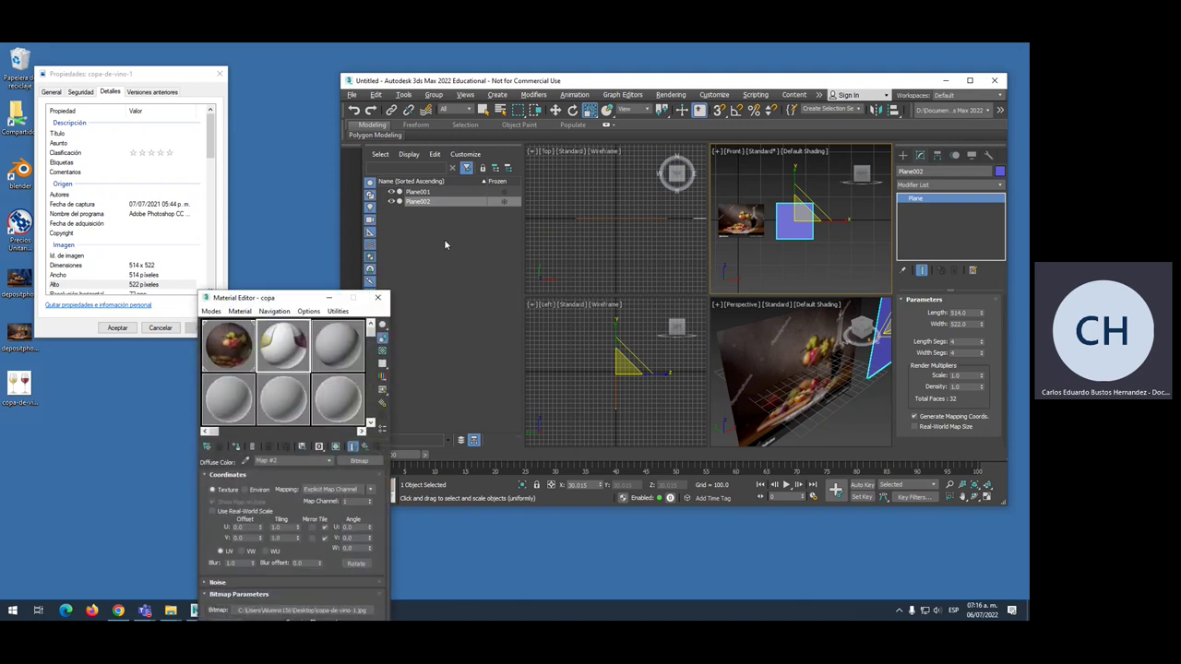
left_click_drag(267, 297, 275, 272)
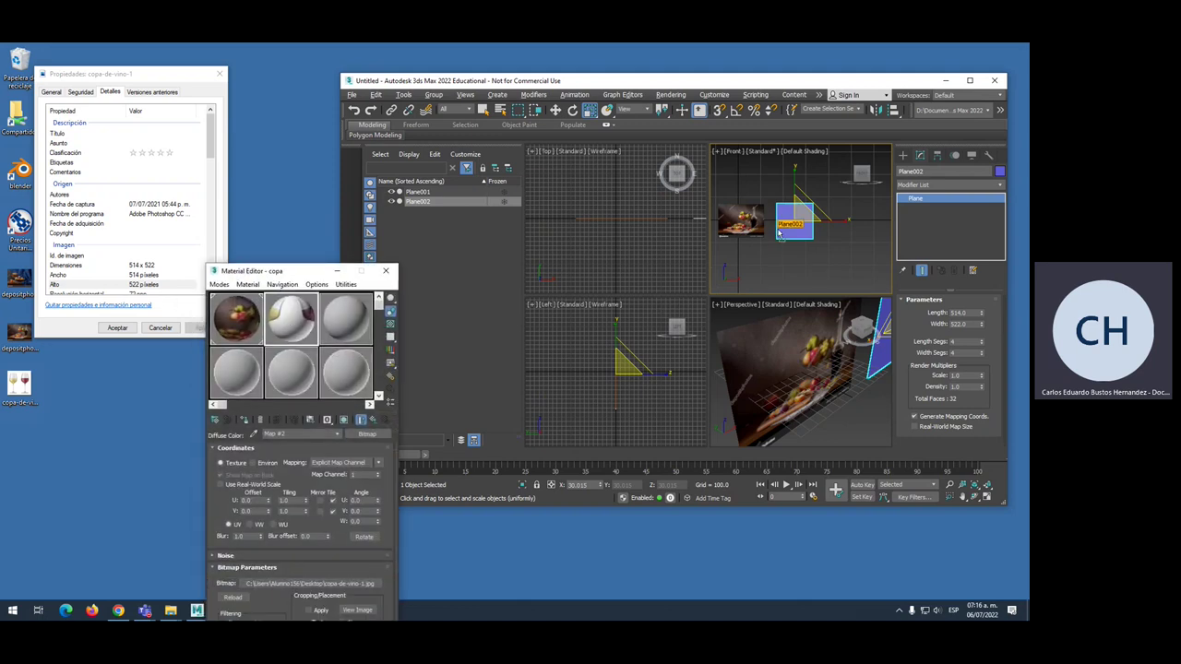
left_click_drag(286, 319, 796, 223)
scroll(799, 226, "up", 5)
scroll(799, 226, "down", 2)
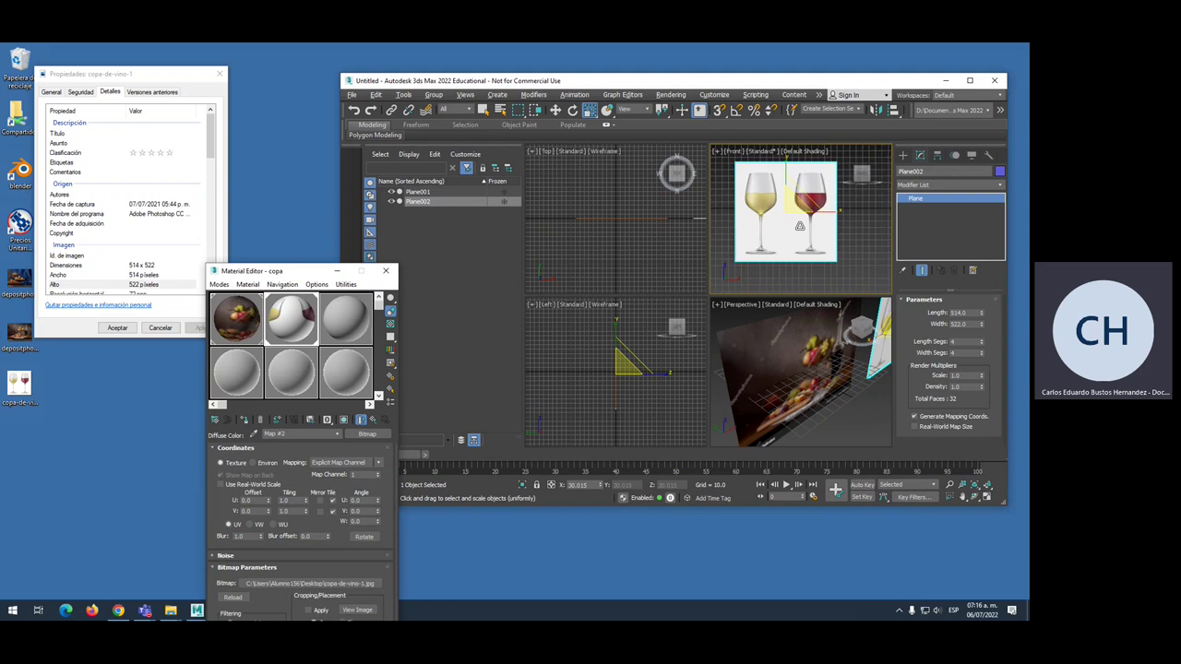
scroll(799, 226, "down", 2)
scroll(793, 227, "down", 2)
scroll(775, 228, "up", 2)
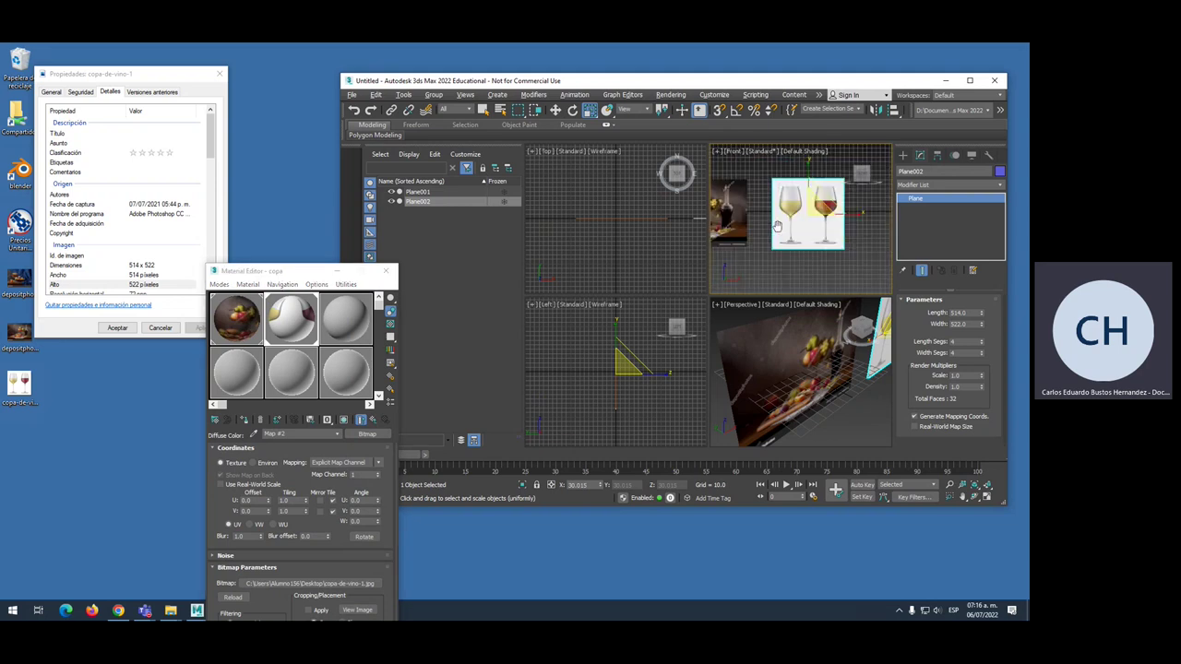
scroll(794, 225, "down", 3)
scroll(801, 222, "down", 1)
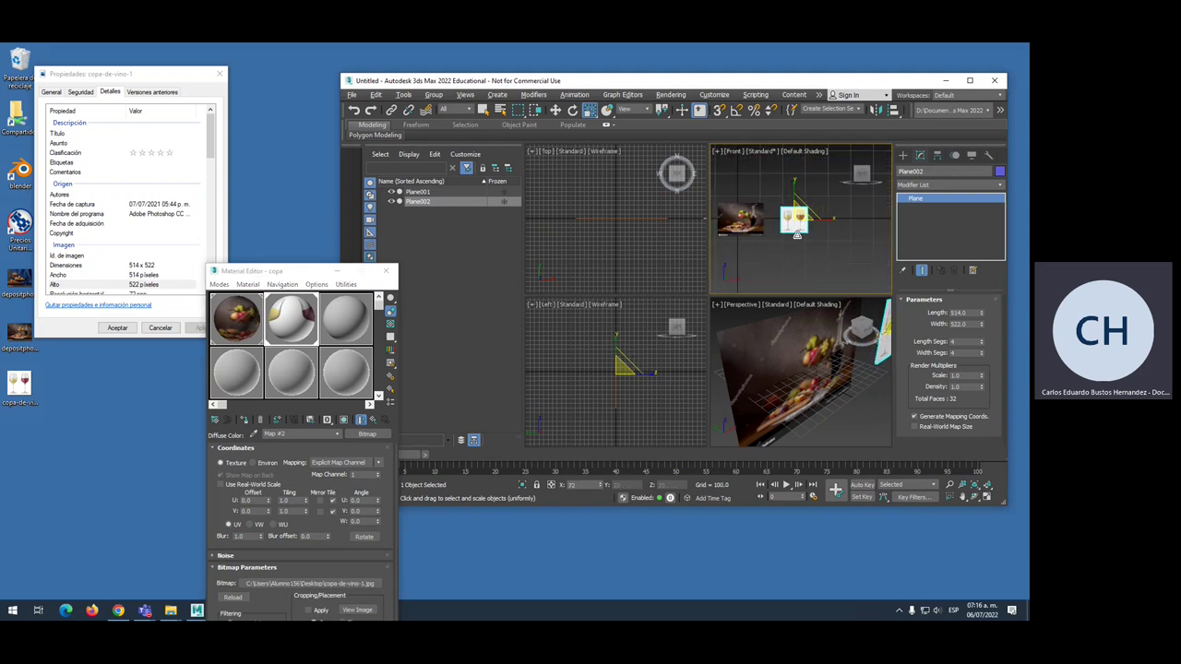
Shrink the textured plane to a small square and maximize the 3ds Max window.
left_click_drag(801, 223, 802, 233)
scroll(816, 220, "down", 2)
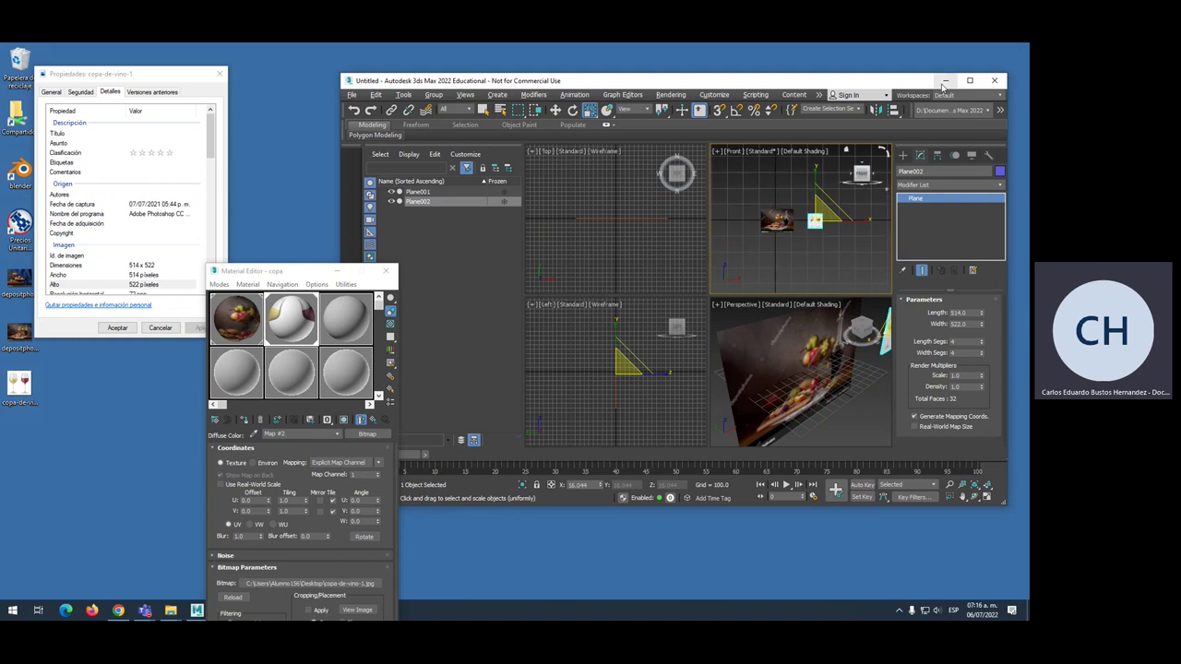
left_click(970, 80)
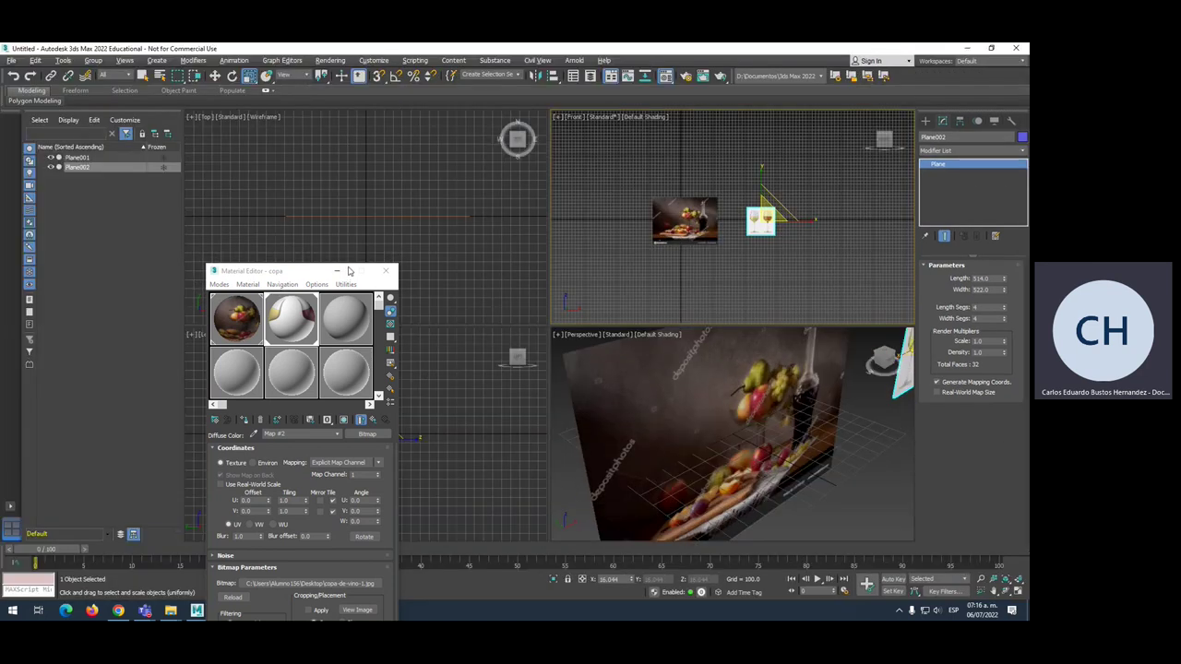
Close the Material Editor and clear the selection.
left_click_drag(306, 271, 212, 248)
left_click(289, 250)
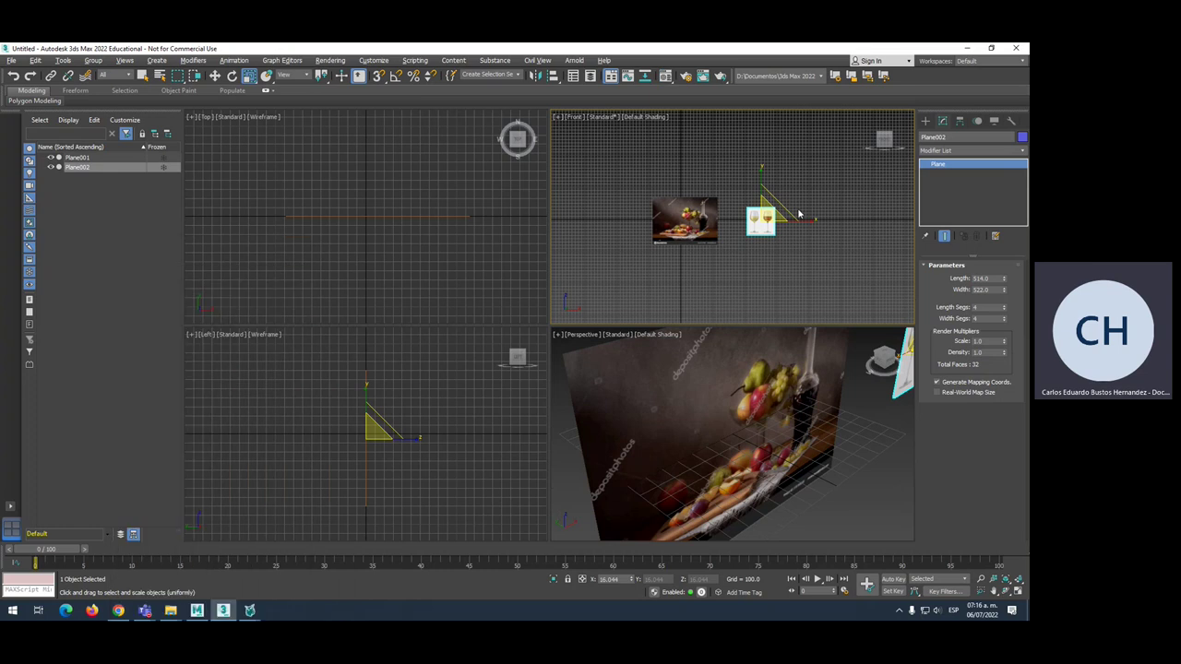
scroll(693, 220, "up", 4)
left_click(662, 142)
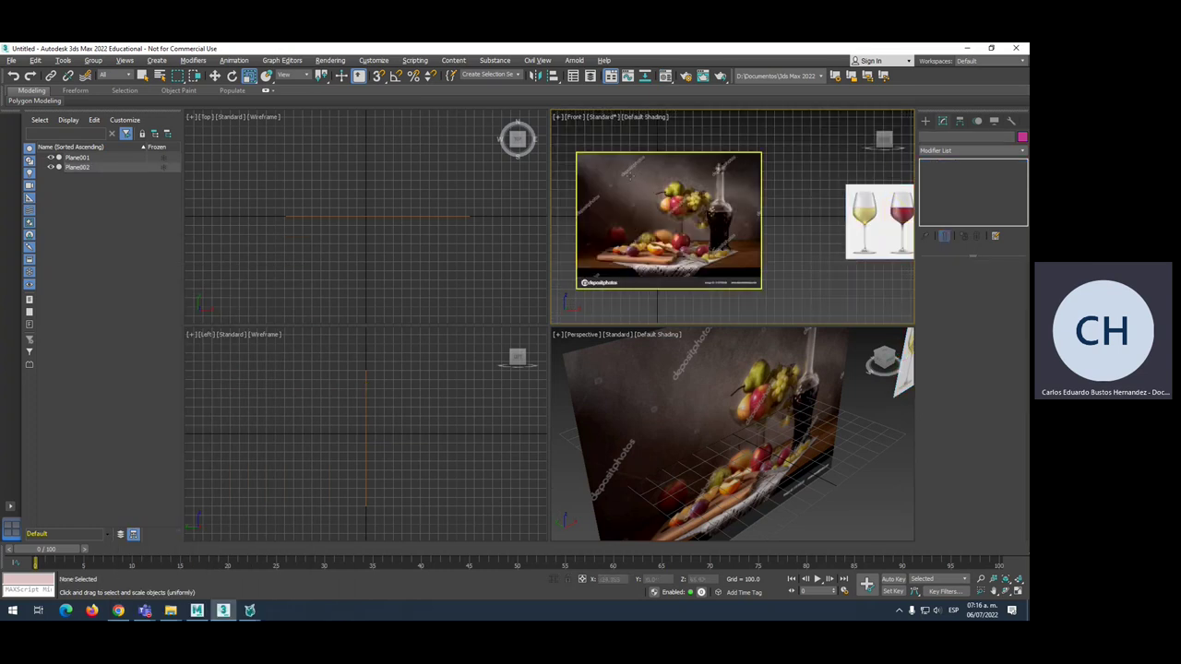
Toggle the Front viewport between maximized and the four-view layout.
key("alt+w")
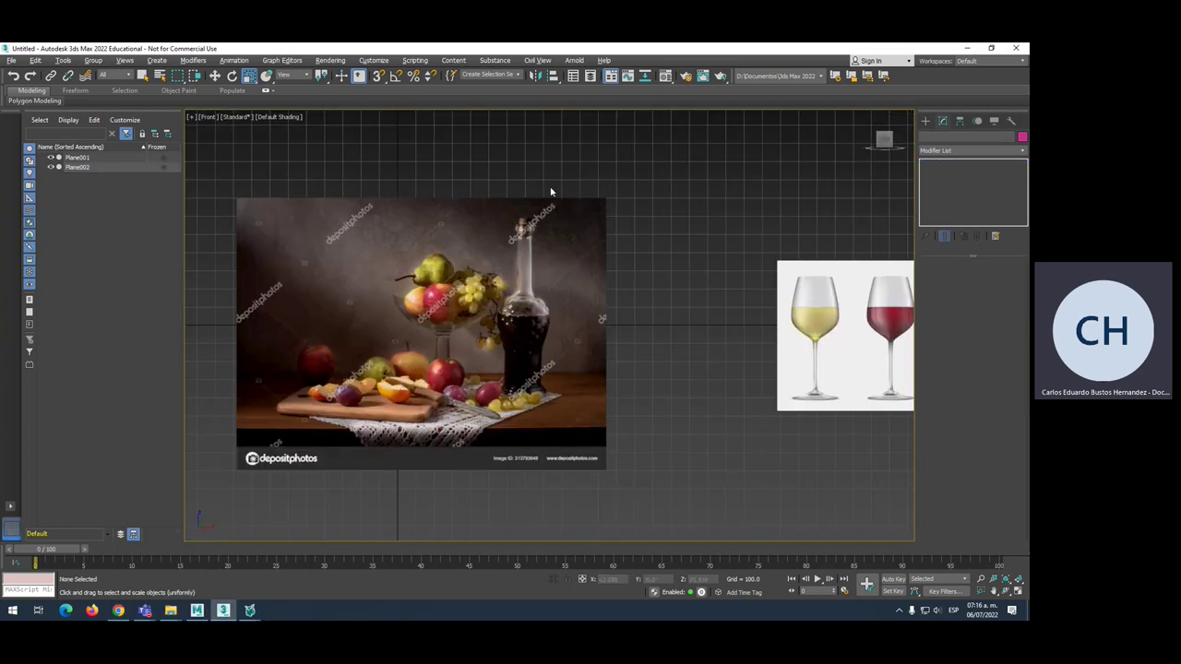
key("alt+w")
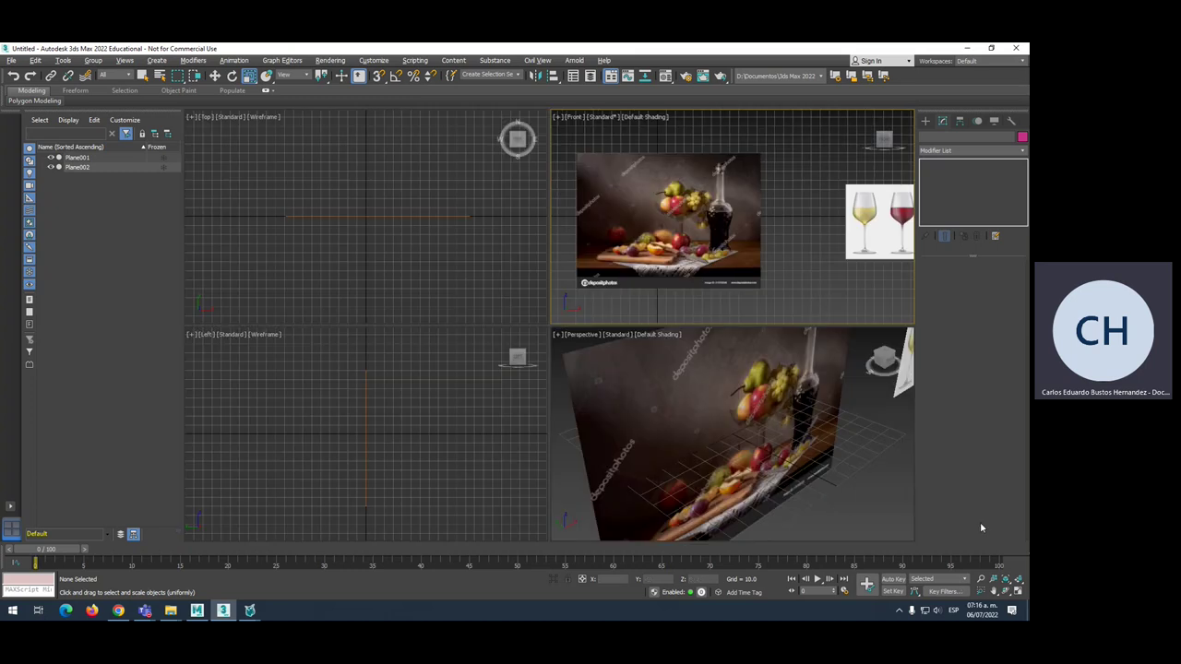
left_click(1019, 593)
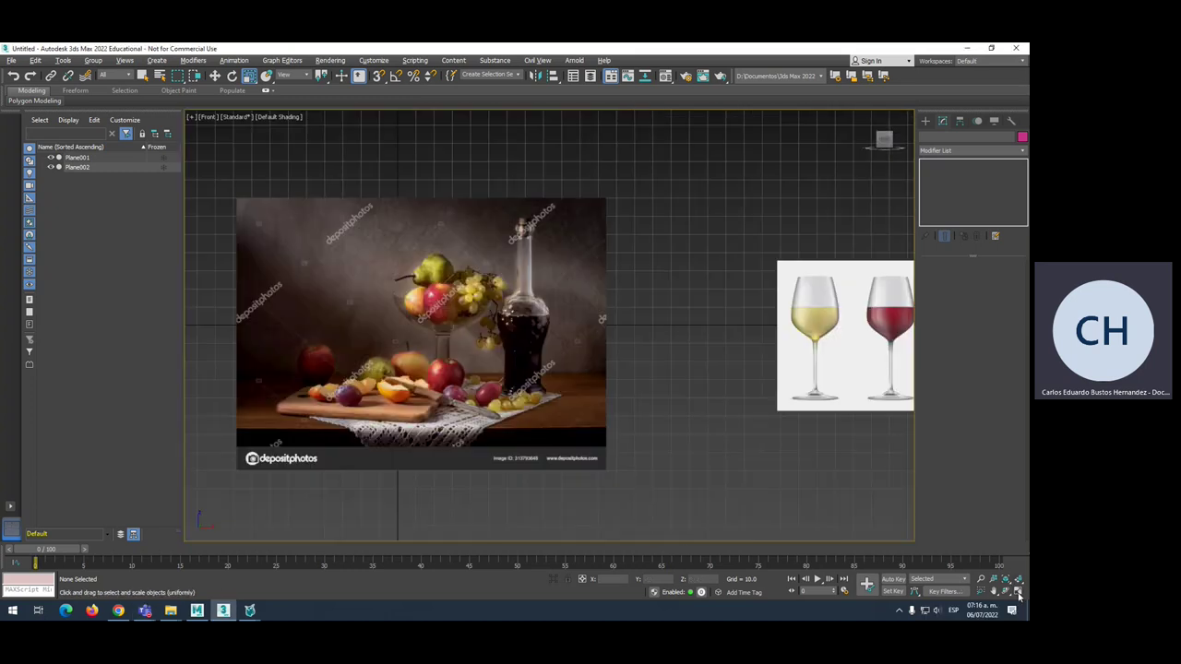
left_click(1019, 592)
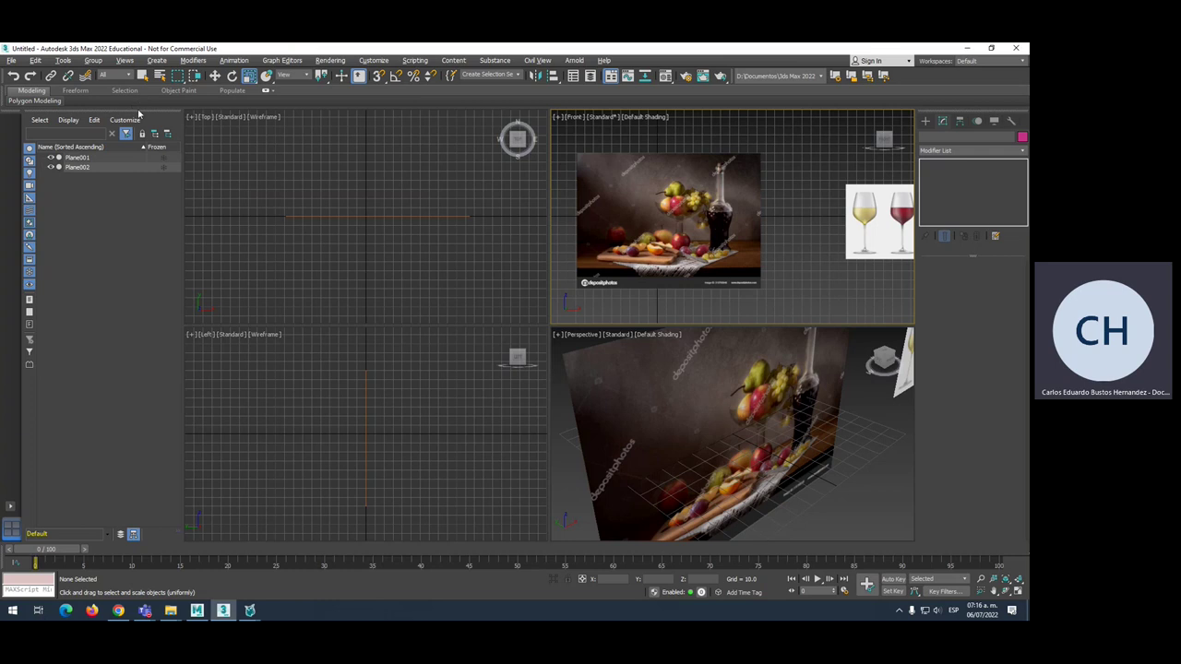
Undock and close the Scene Explorer, then maximize the Front viewport with Alt+W.
left_click_drag(138, 113, 316, 175)
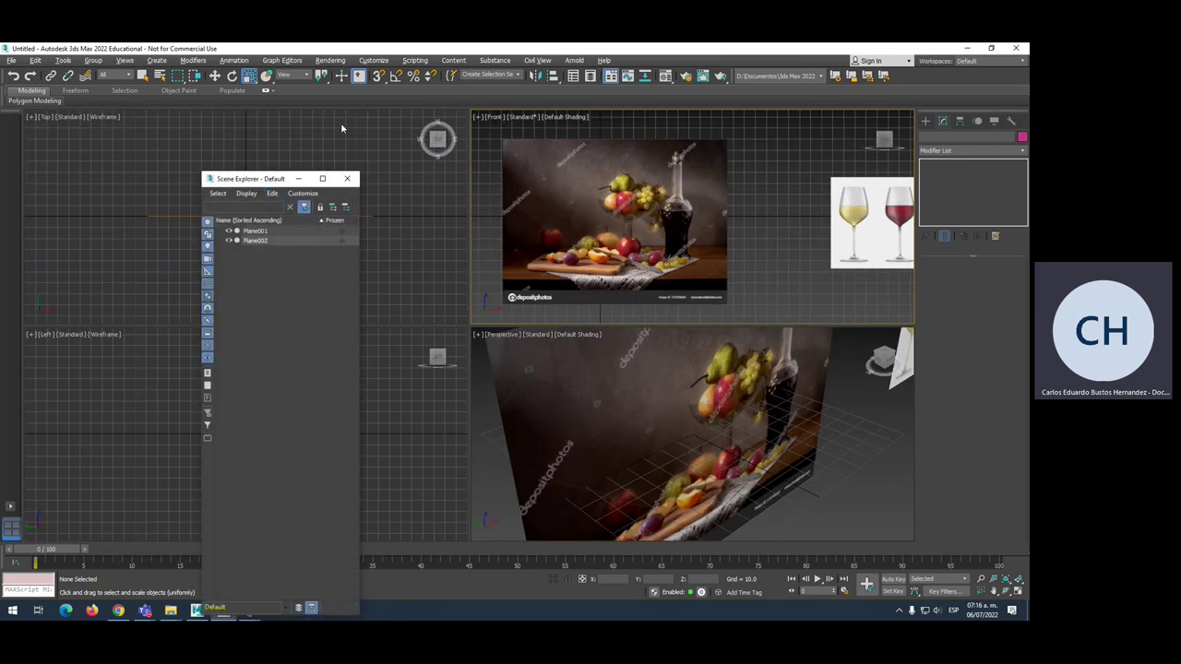
left_click(347, 178)
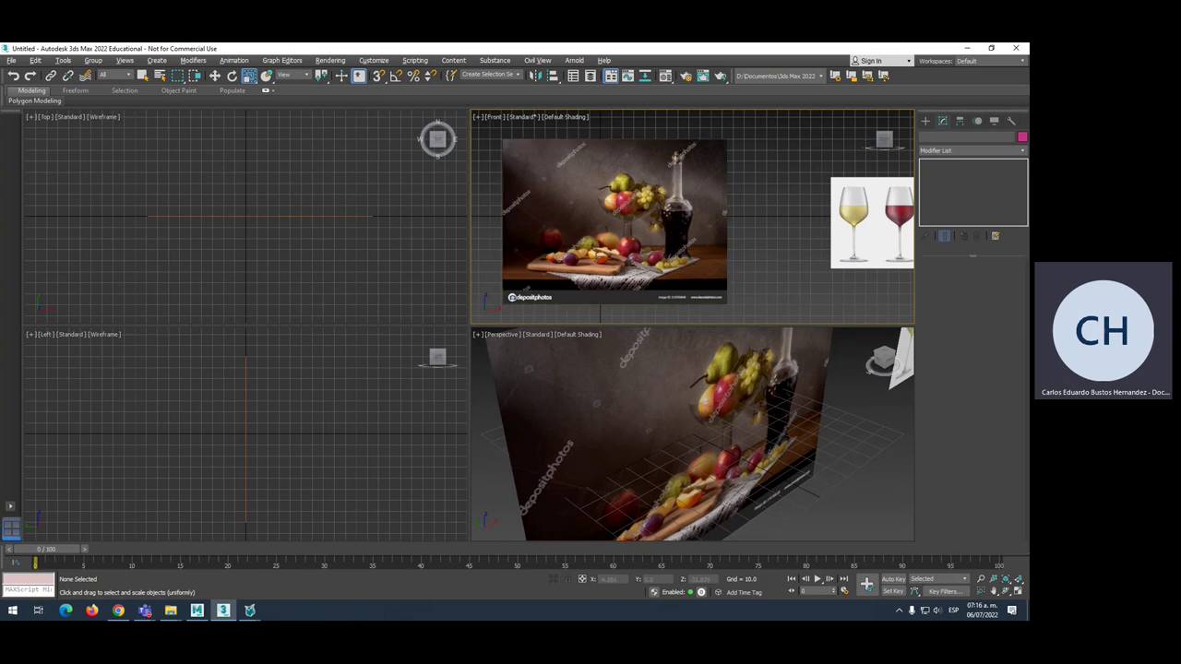
key("alt+w")
scroll(303, 318, "down", 2)
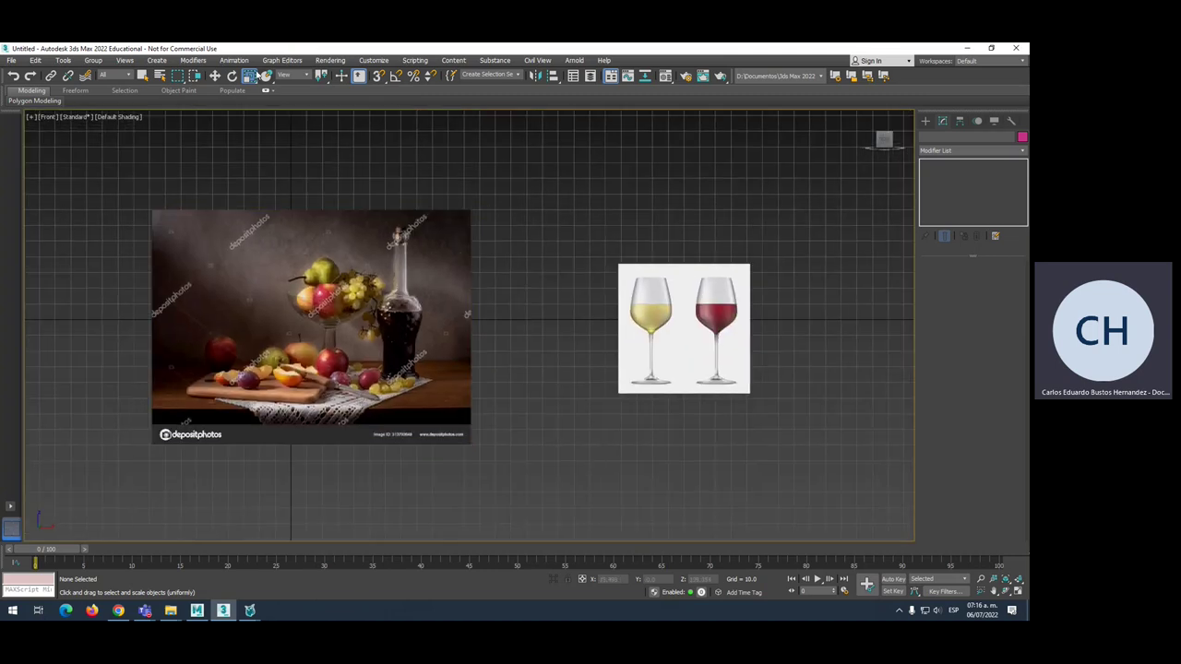
Open the Create panel's Shapes category to list the spline types.
left_click(927, 121)
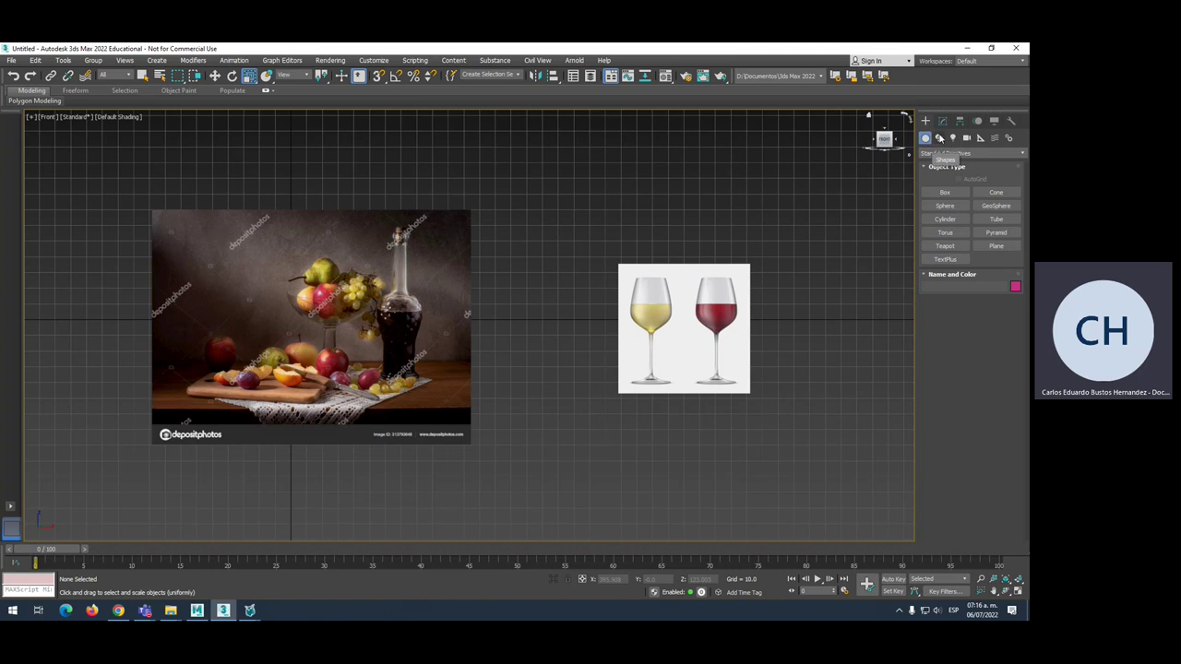
left_click(941, 138)
Start a Line spline and place points from the glass rim down the bowl's outer edge.
left_click(943, 207)
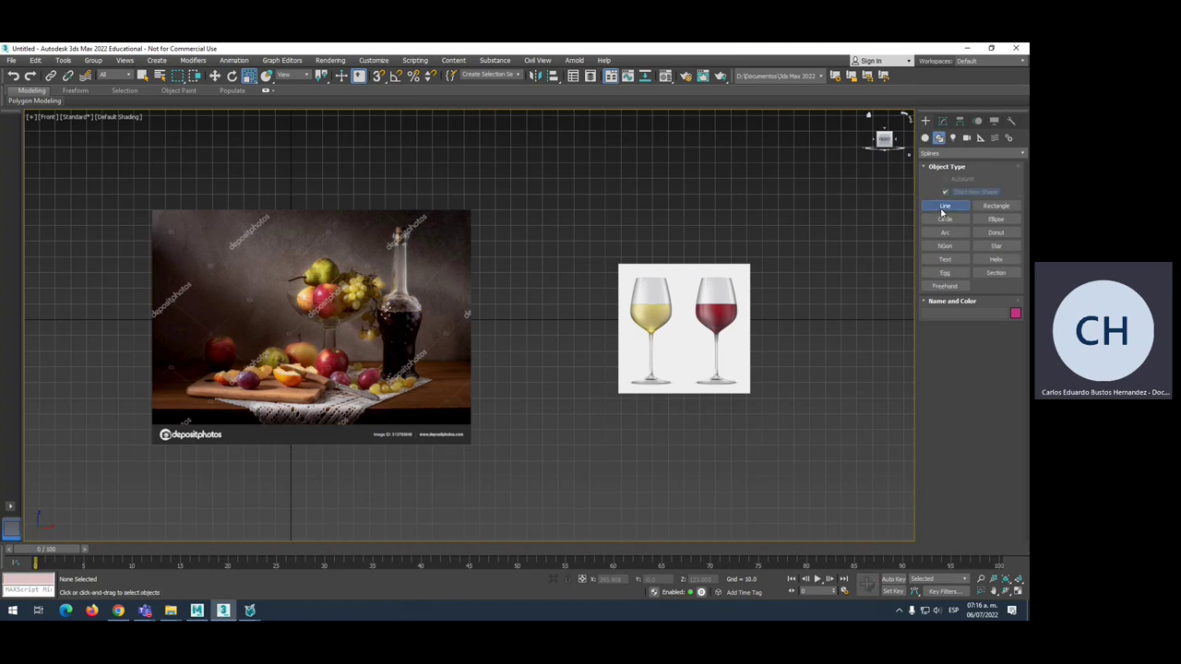
scroll(598, 292, "up", 6)
scroll(641, 295, "down", 3)
middle_click_drag(495, 200, 452, 194)
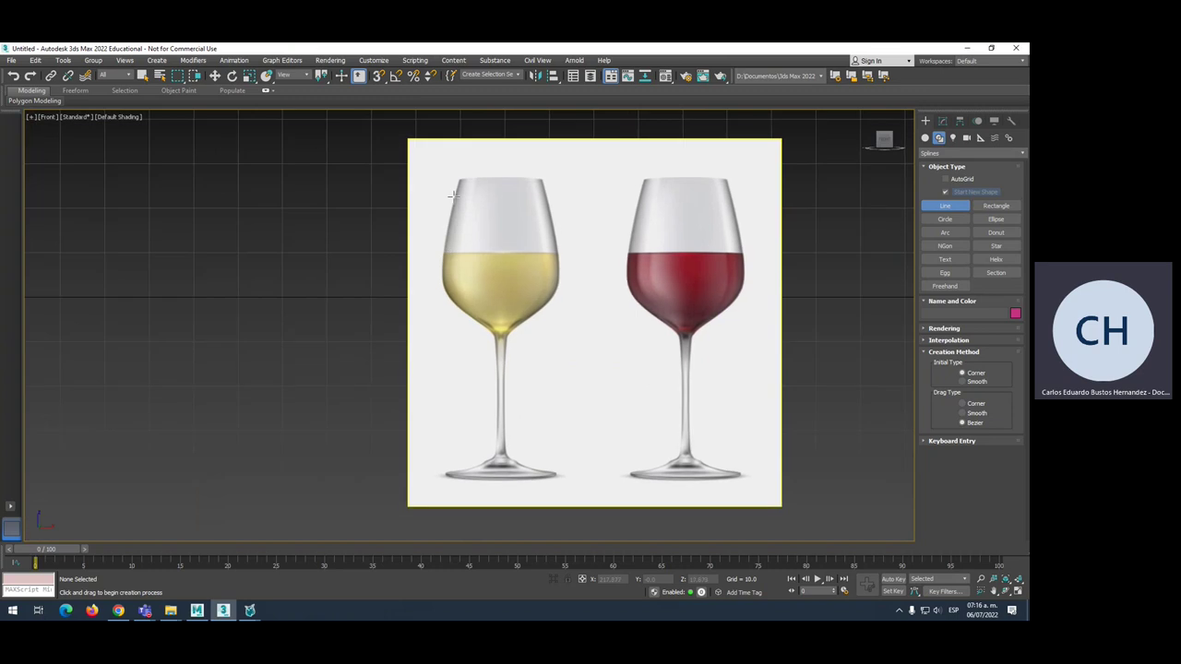
left_click(459, 177)
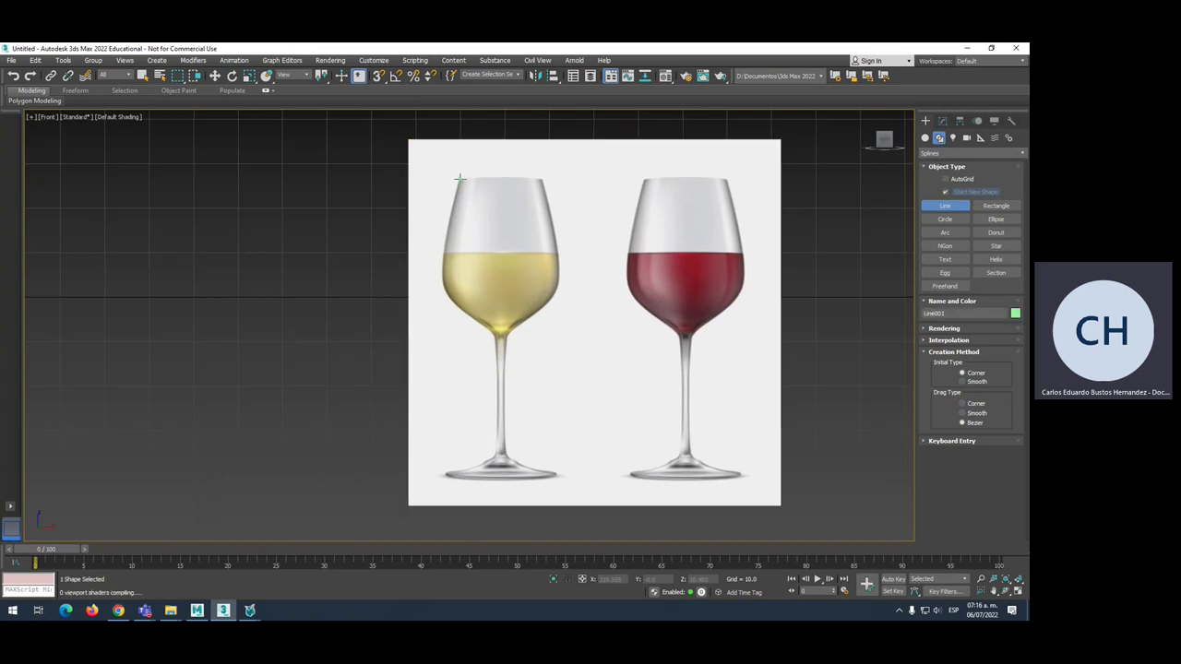
left_click(443, 279)
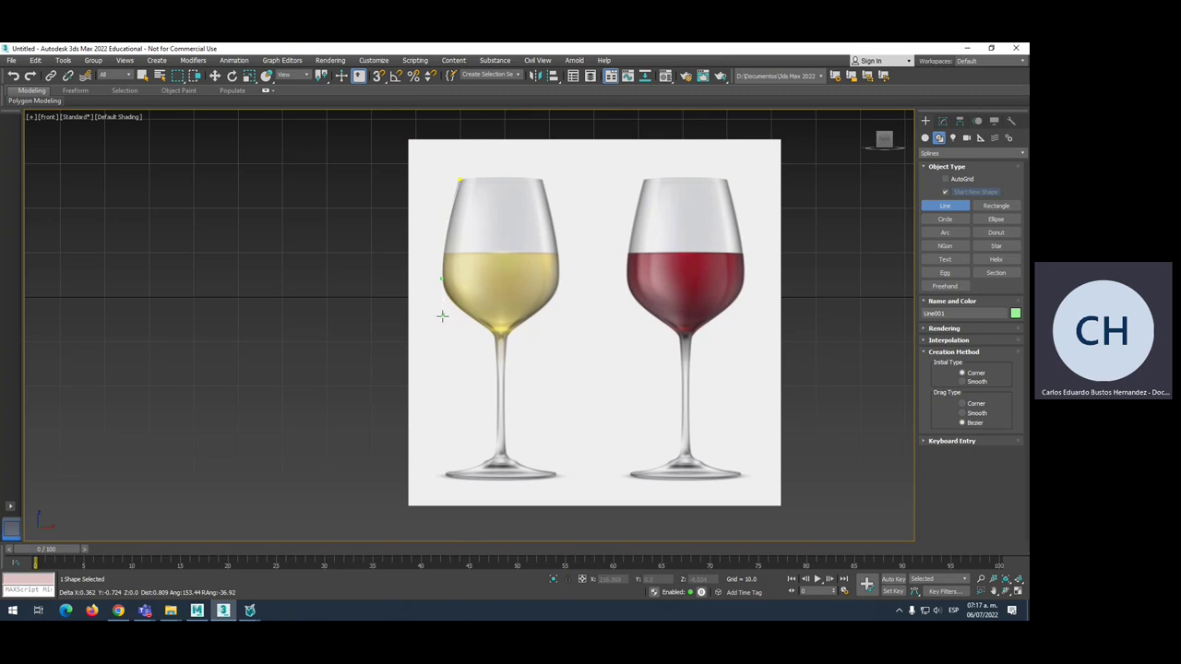
left_click(493, 342)
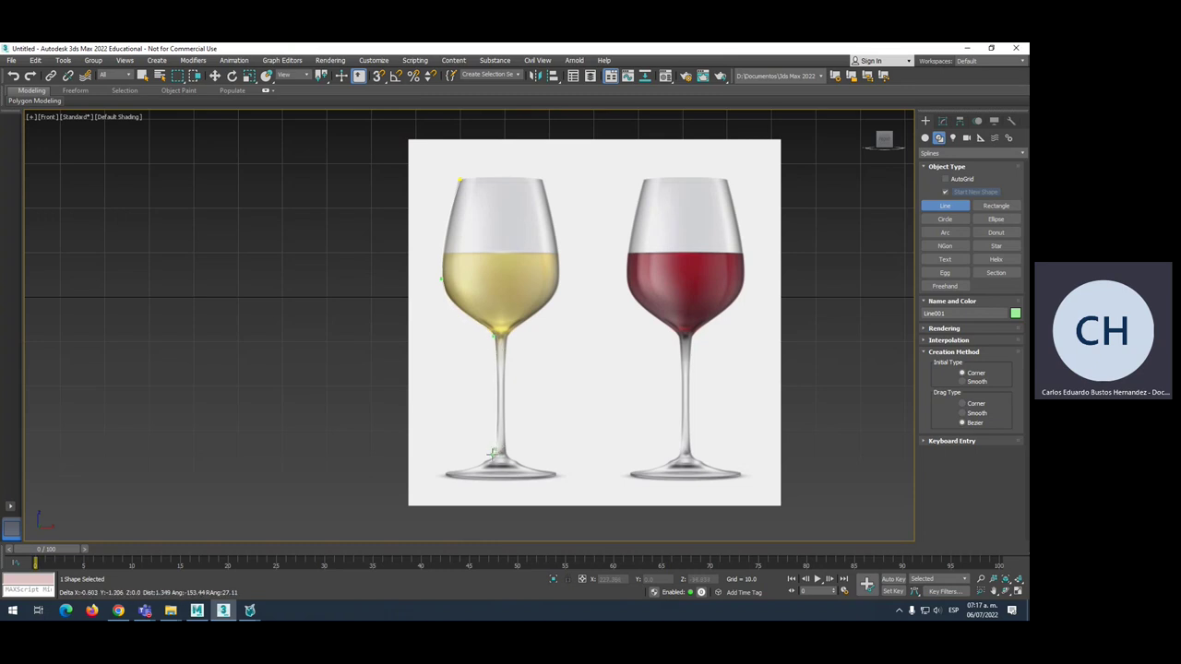
Continue the line around the glass base to its centre, finish it, and open it for editing.
scroll(490, 453, "up", 2)
scroll(490, 453, "up", 2)
mouse_move(488, 443)
middle_mouse_down()
mouse_move(483, 335)
mouse_move(479, 360)
mouse_move(513, 360)
middle_mouse_up()
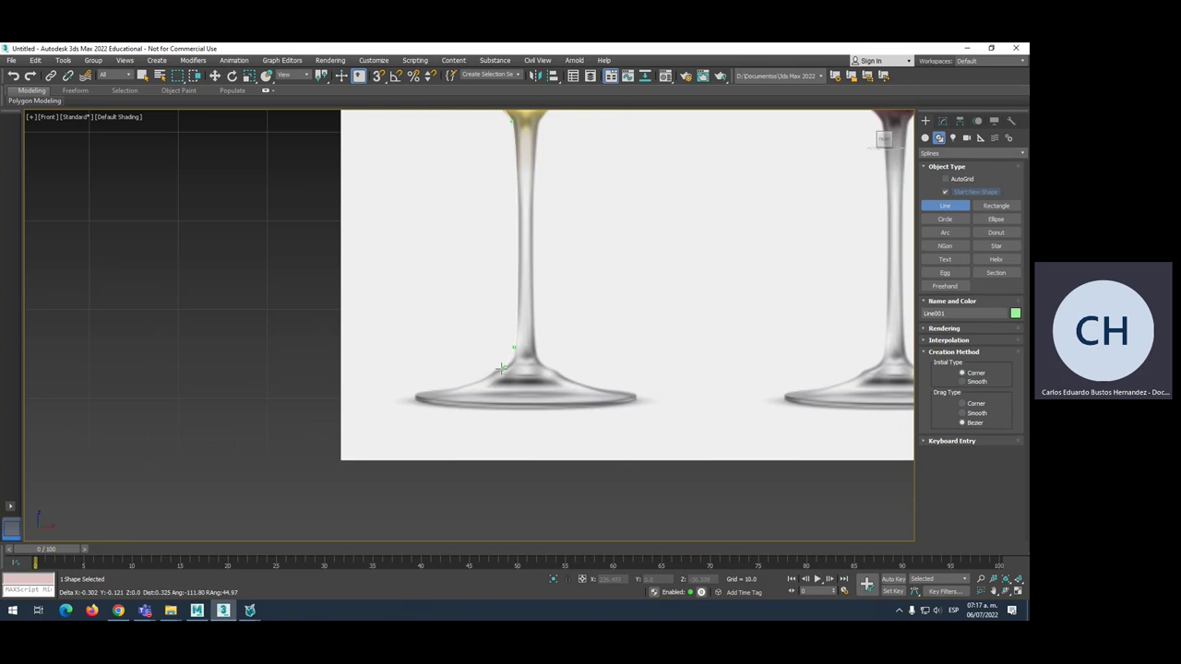
left_click_drag(497, 369, 442, 385)
left_click(435, 391)
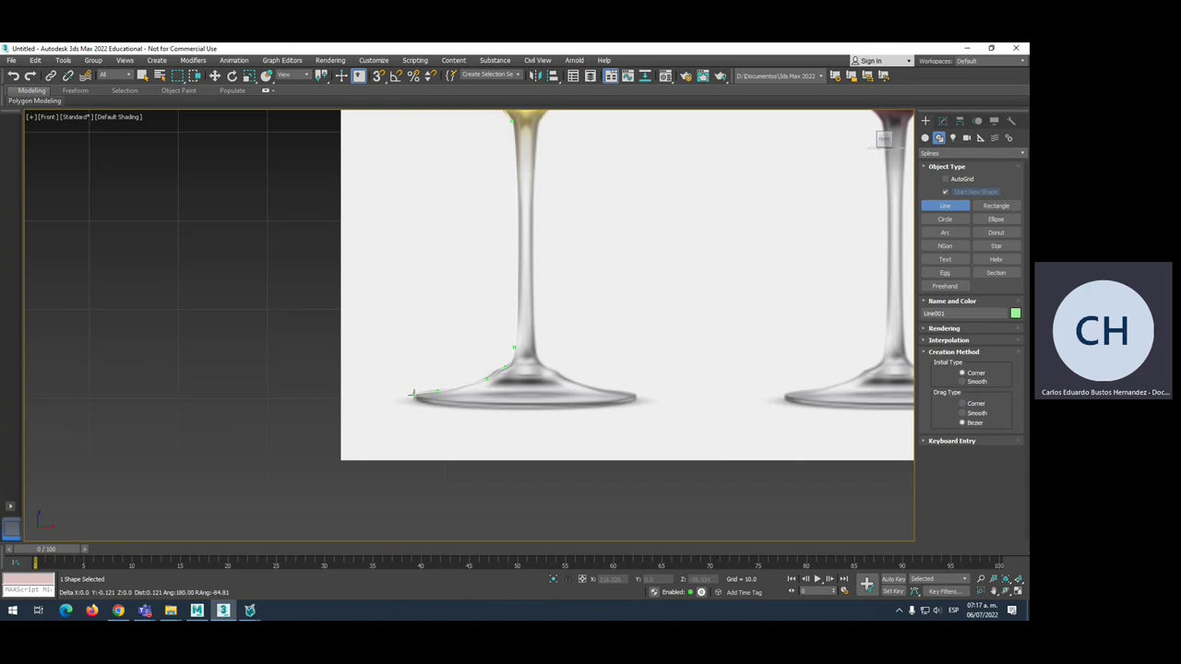
left_click(417, 399)
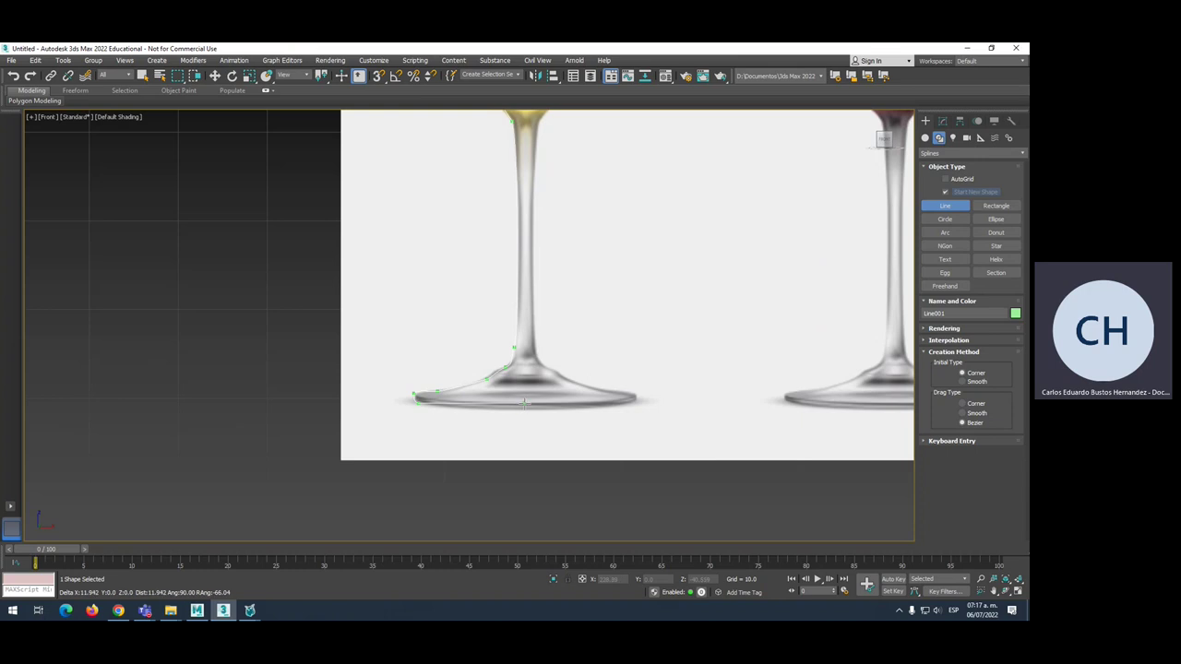
left_click(525, 403)
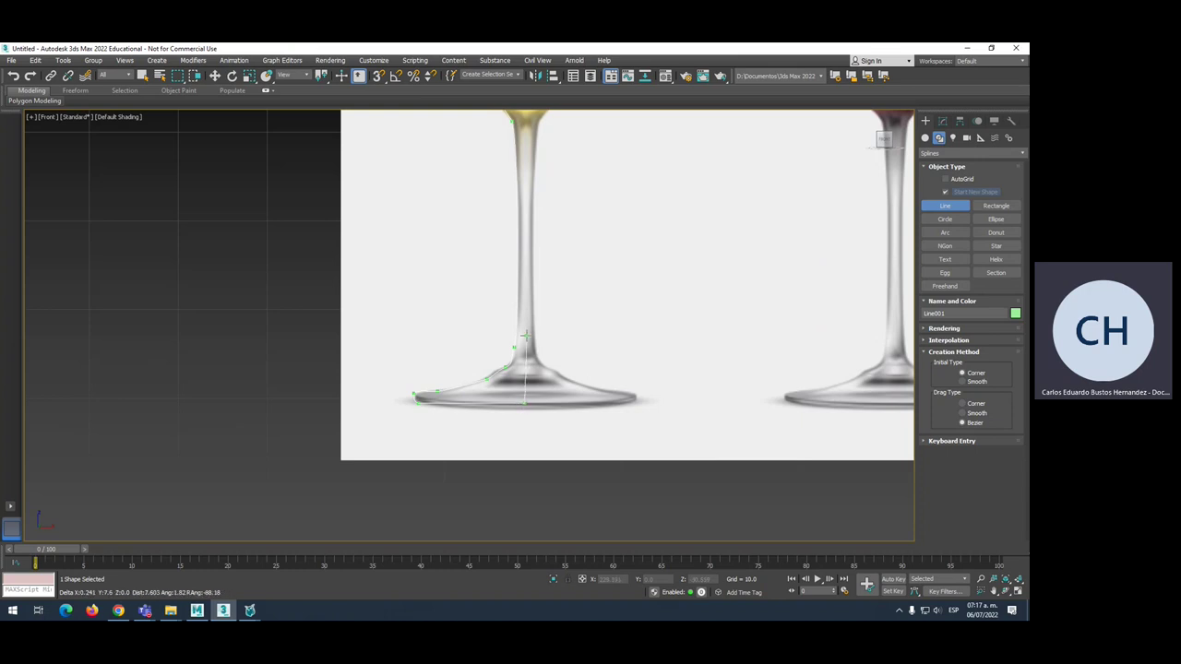
right_click(527, 367)
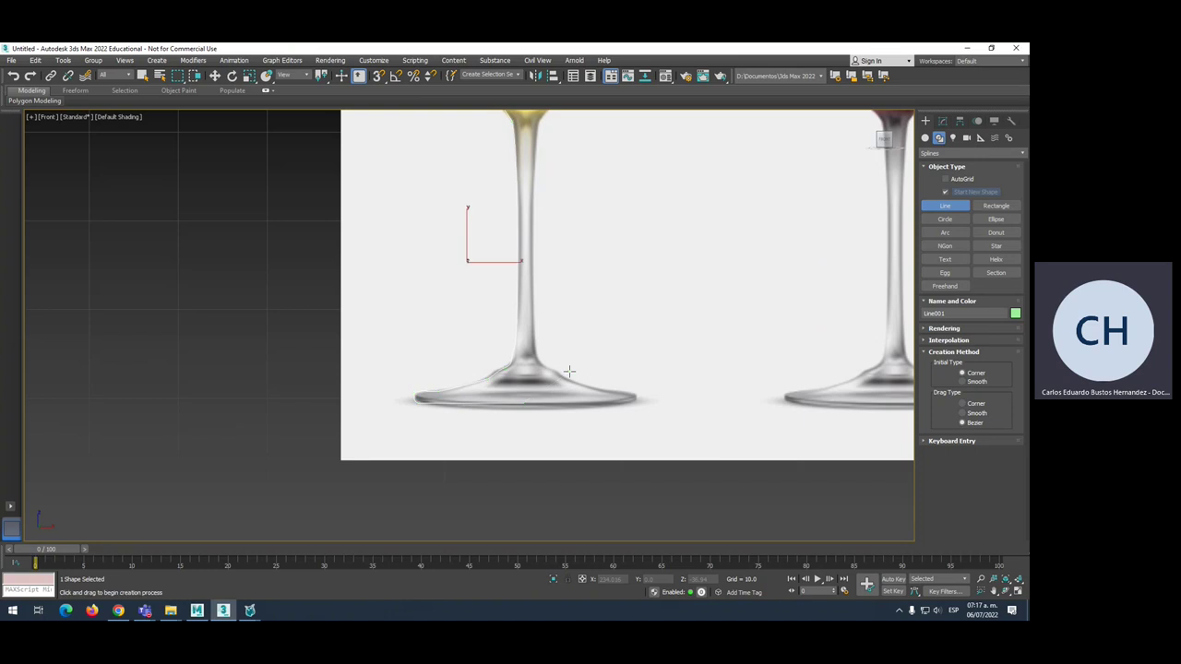
right_click(803, 276)
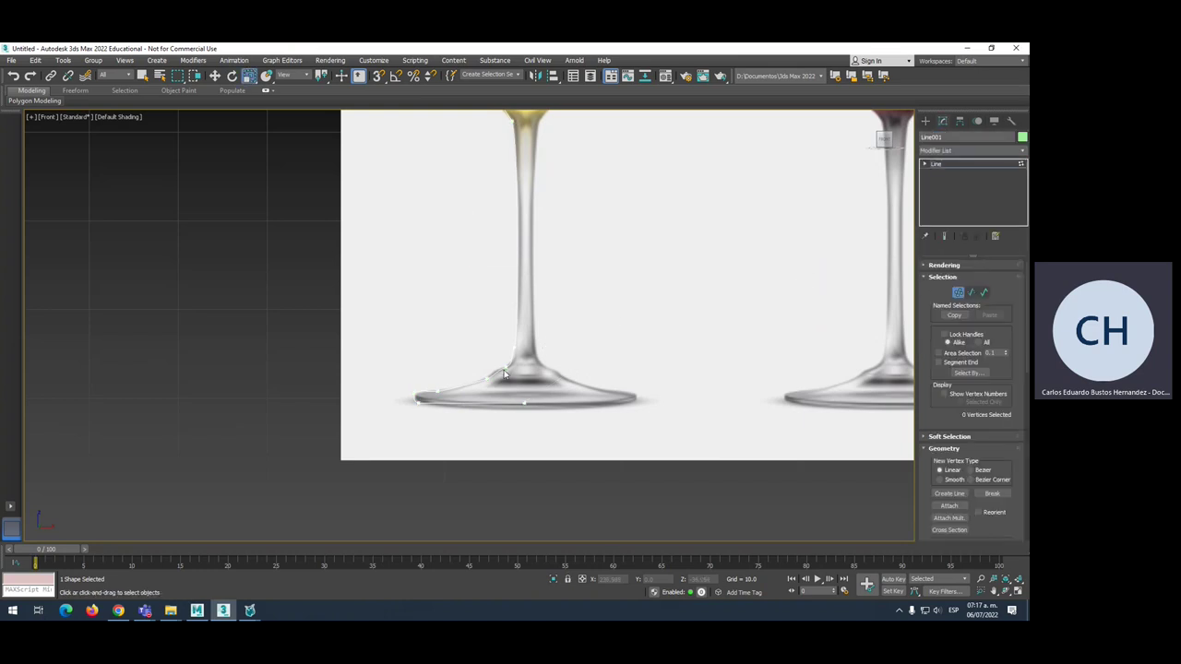
Move the stem vertex and left base vertex to follow the glass's outer edge.
scroll(504, 373, "up", 3)
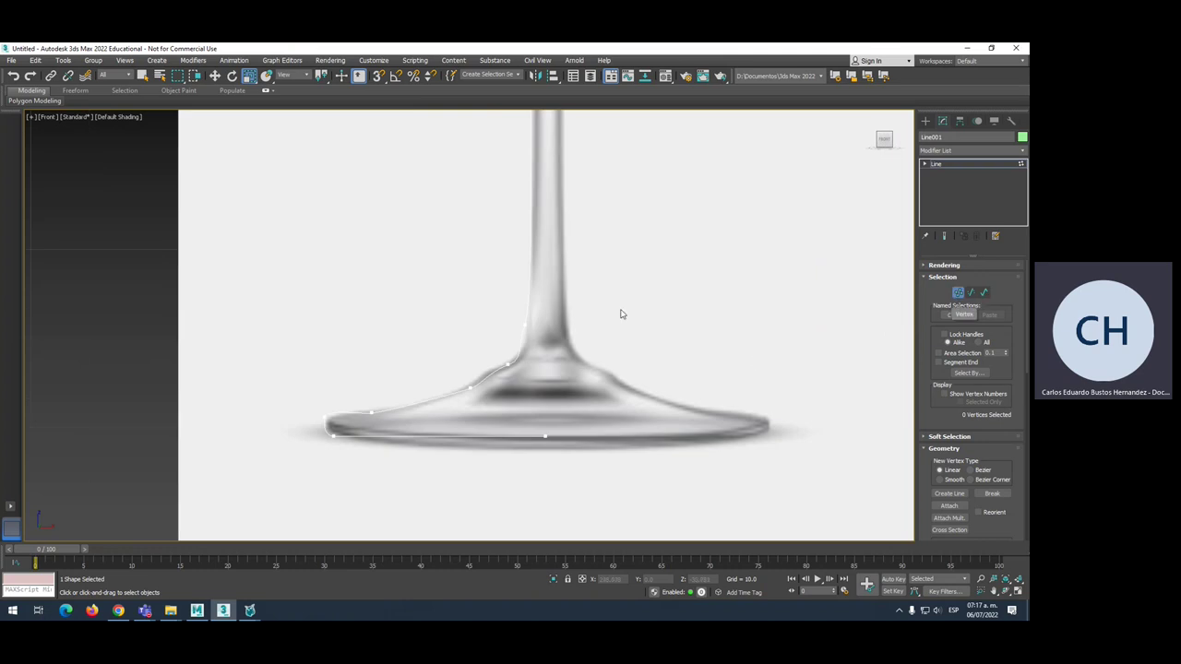
key("w")
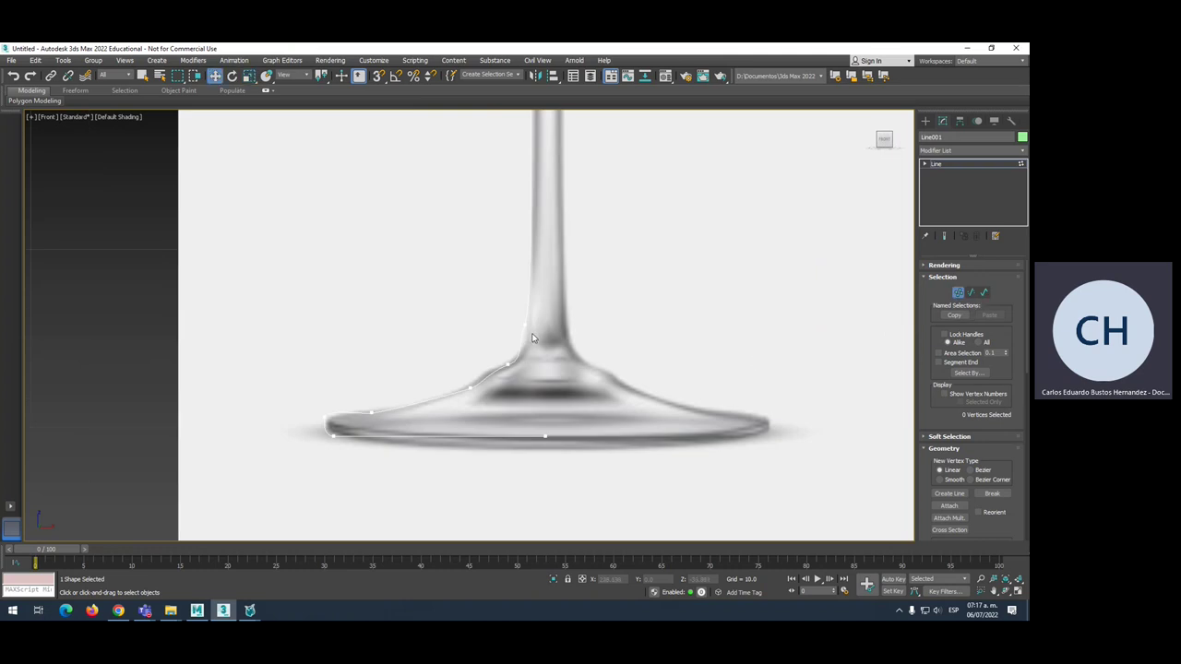
left_click(525, 326)
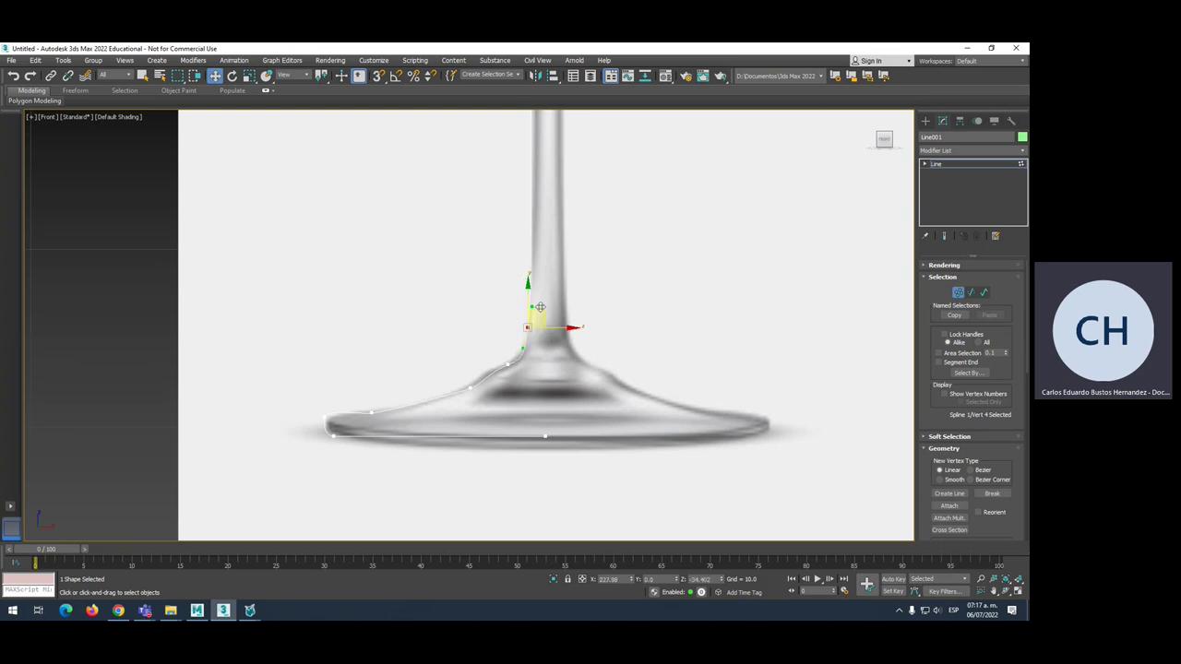
left_click_drag(531, 306, 529, 306)
left_click(372, 411)
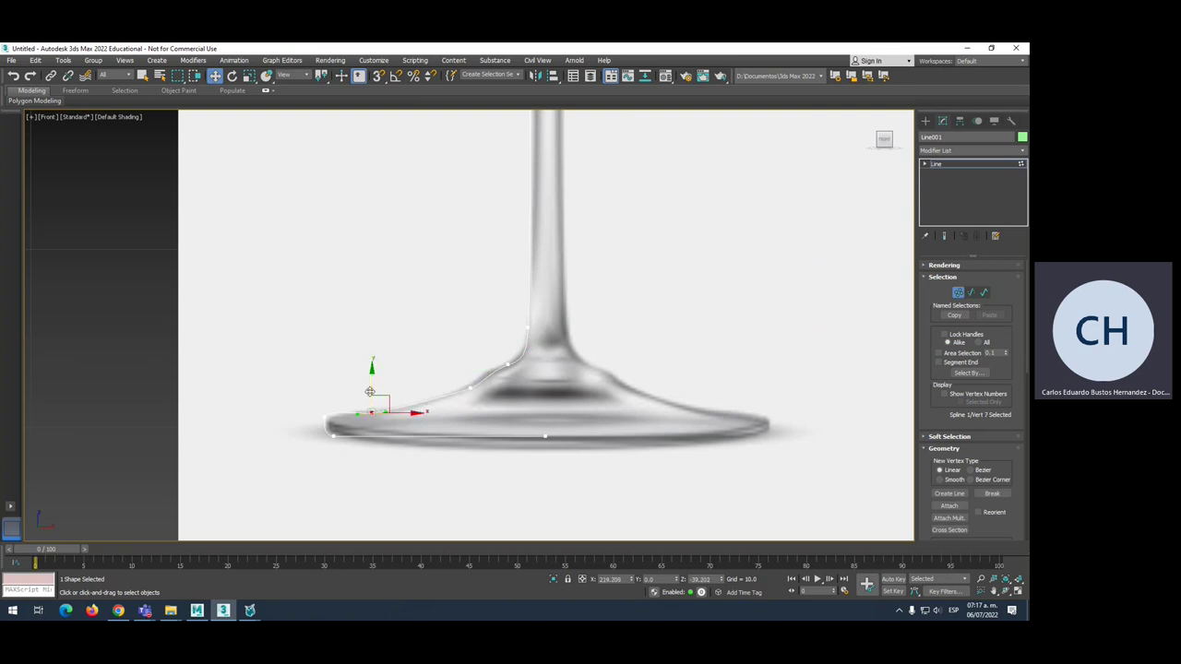
left_click_drag(378, 406, 331, 412)
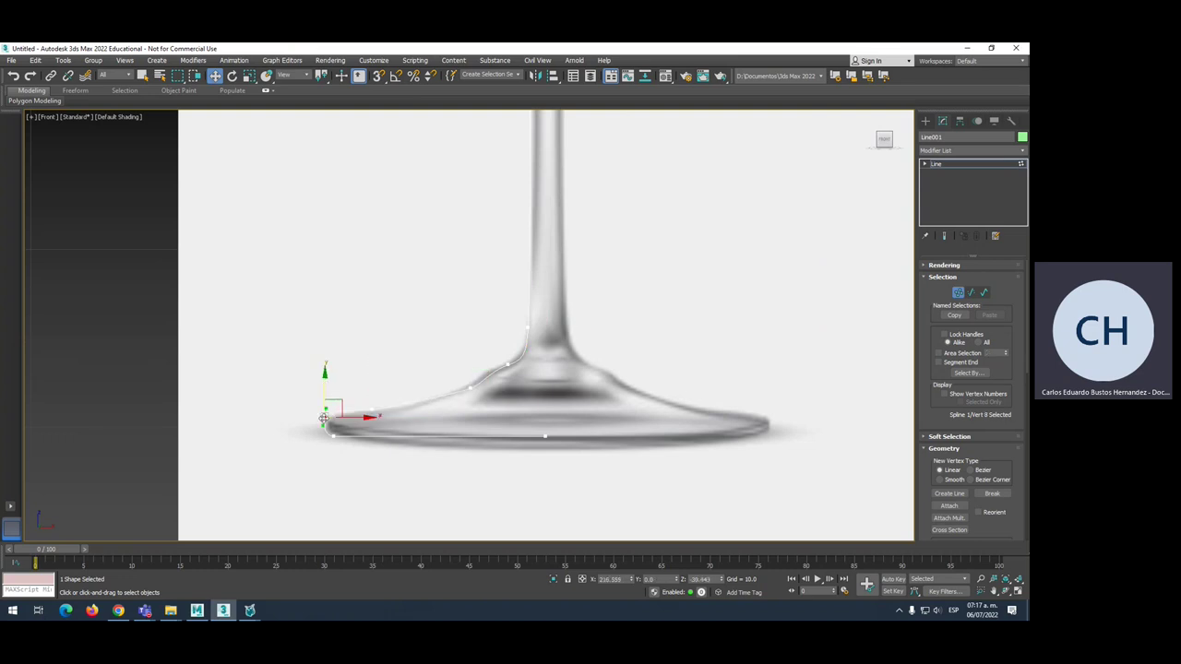
Select the vertex where bowl meets stem, then switch to Segment sub-object level.
scroll(556, 330, "up", 2)
middle_click_drag(490, 271, 483, 322)
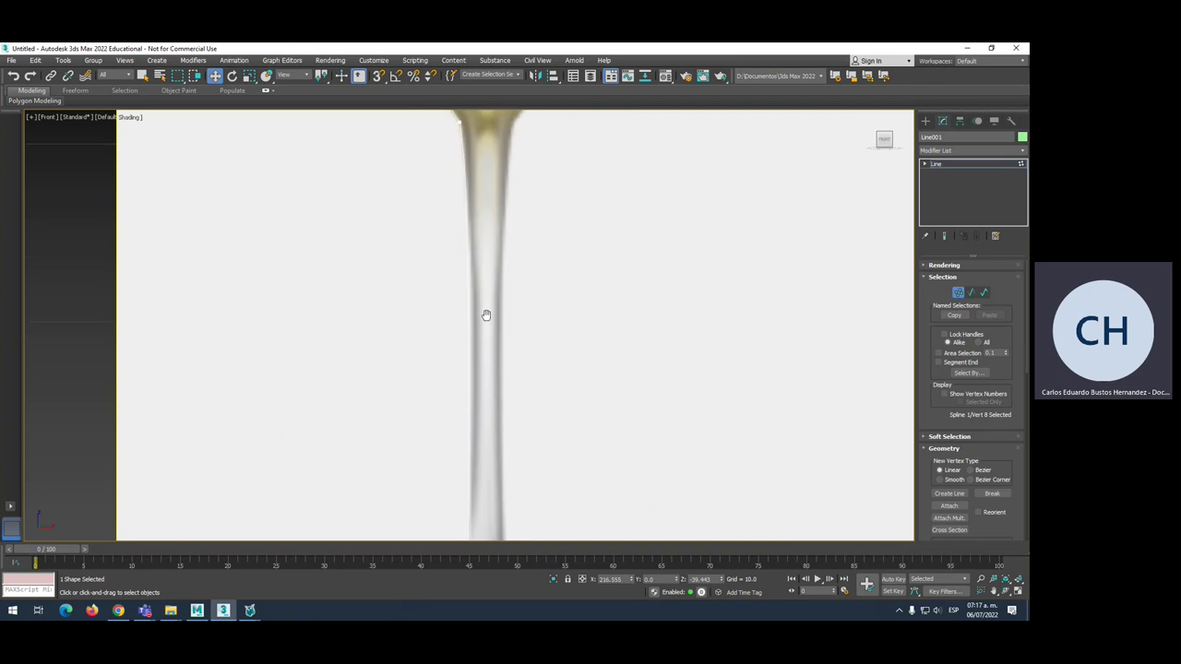
scroll(483, 323, "down", 3)
scroll(507, 385, "up", 1)
left_click(511, 374)
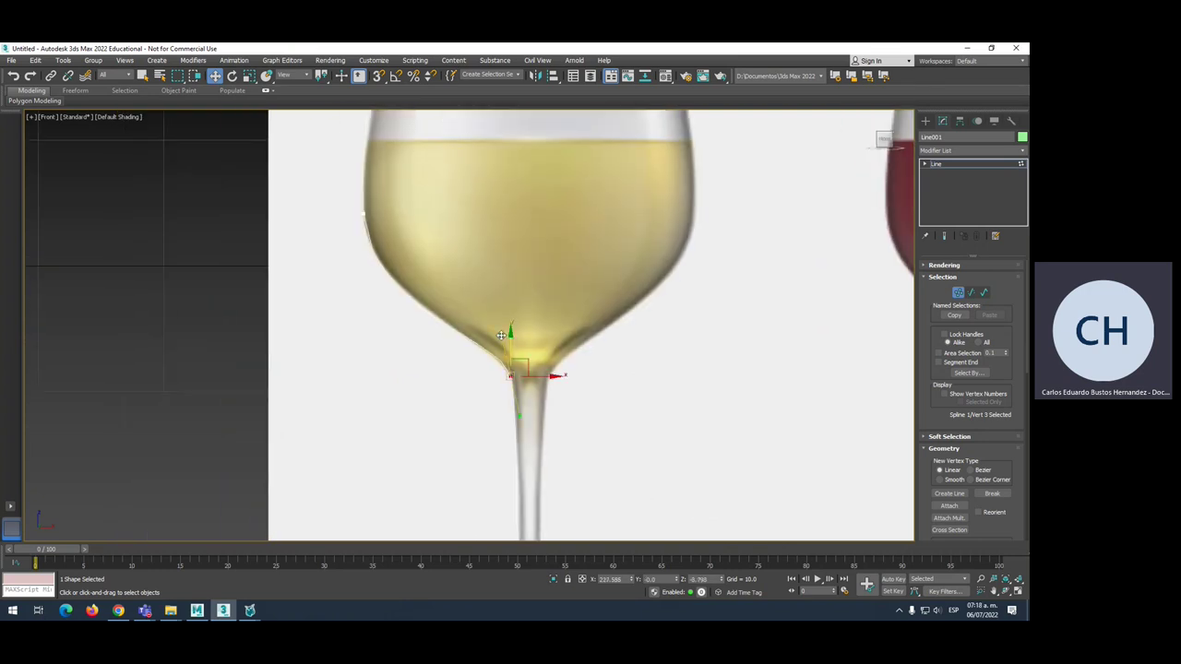
left_click(959, 294)
left_click(971, 292)
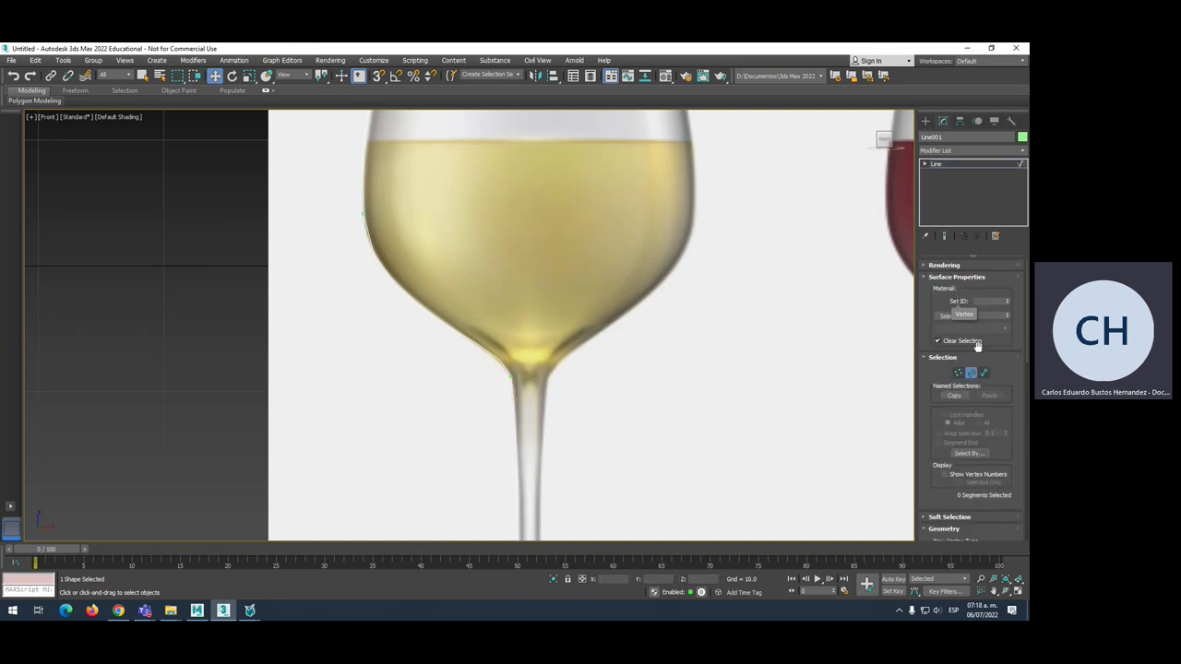
Select a bowl segment and the whole spline, then return Line001 to object level.
left_click(496, 360)
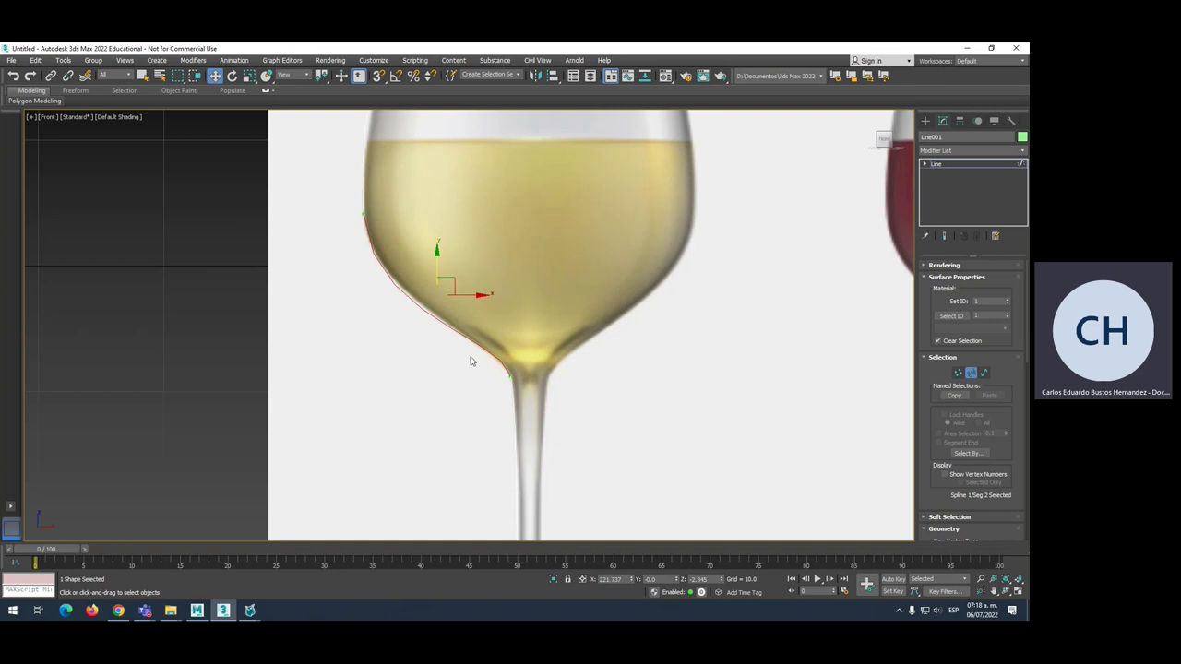
key("3")
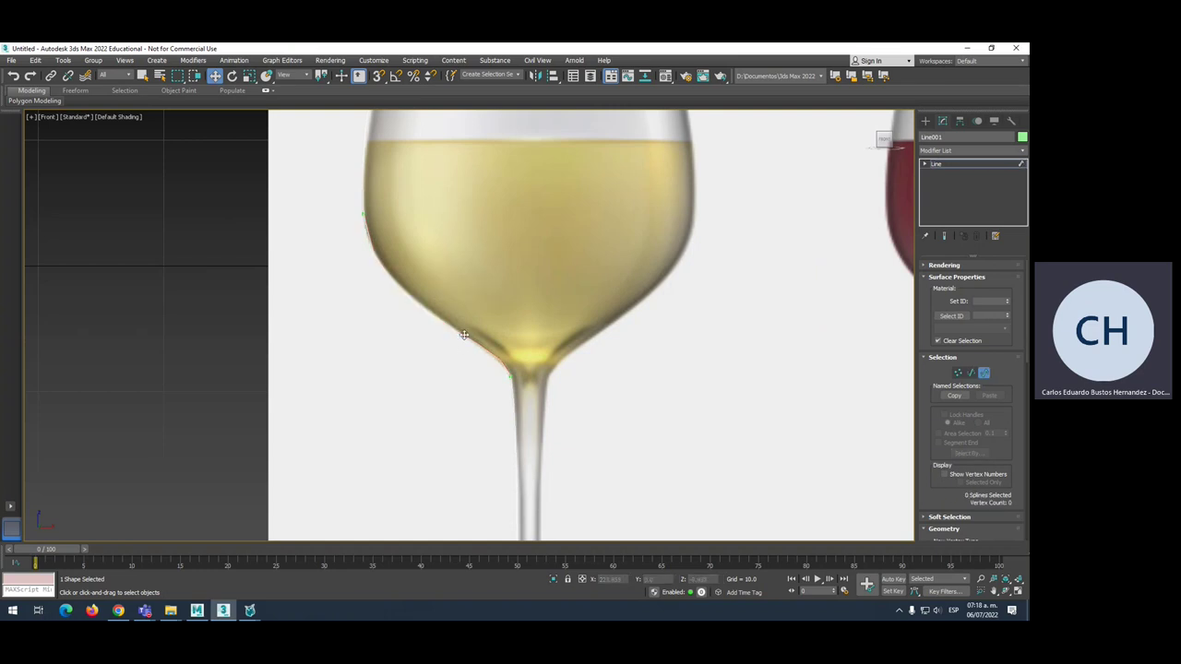
left_click(460, 333)
scroll(481, 320, "down", 4)
scroll(448, 285, "up", 3)
scroll(465, 303, "up", 2)
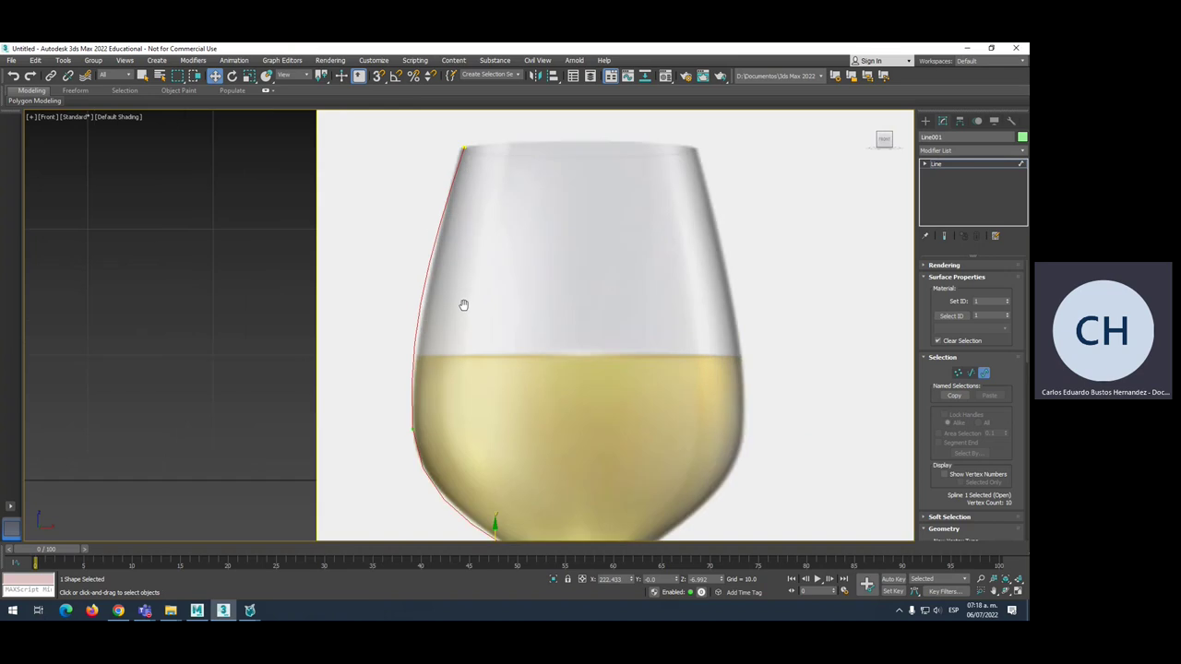
key("1")
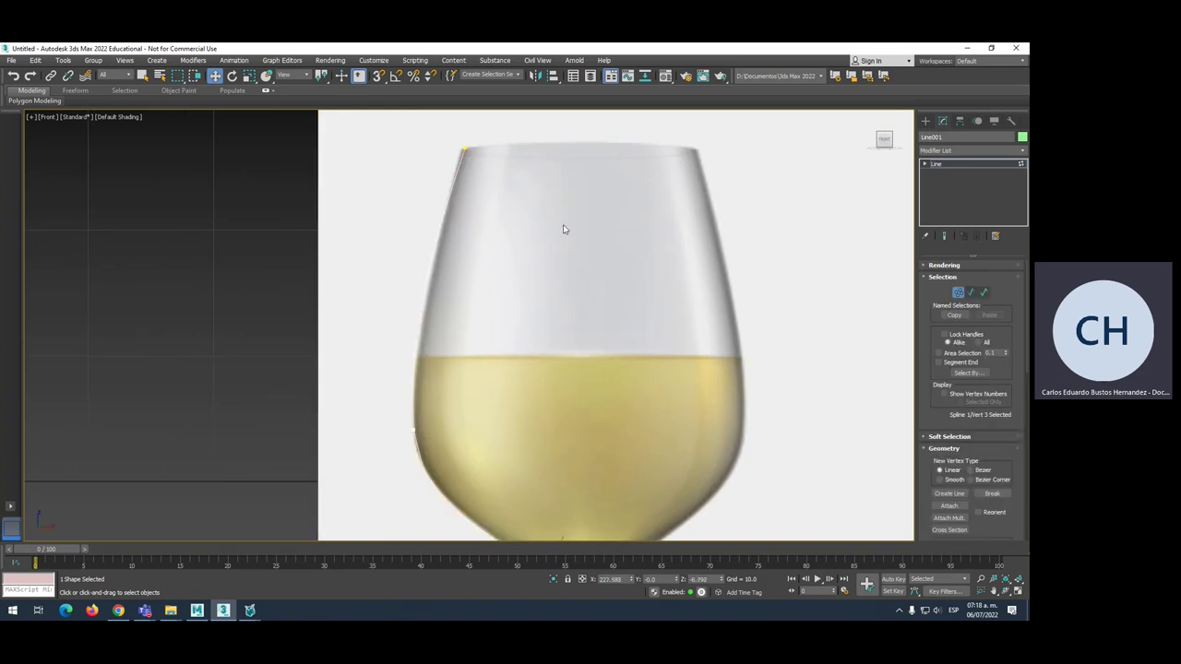
key("1")
key("w")
scroll(622, 247, "down", 2)
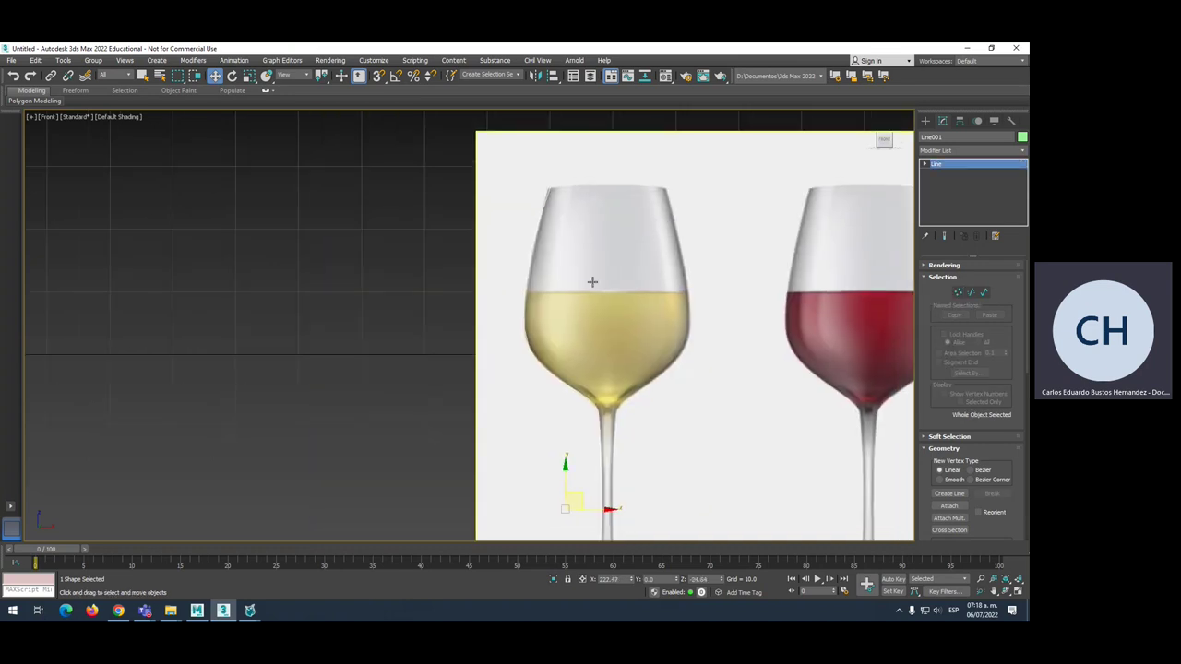
scroll(591, 280, "down", 3)
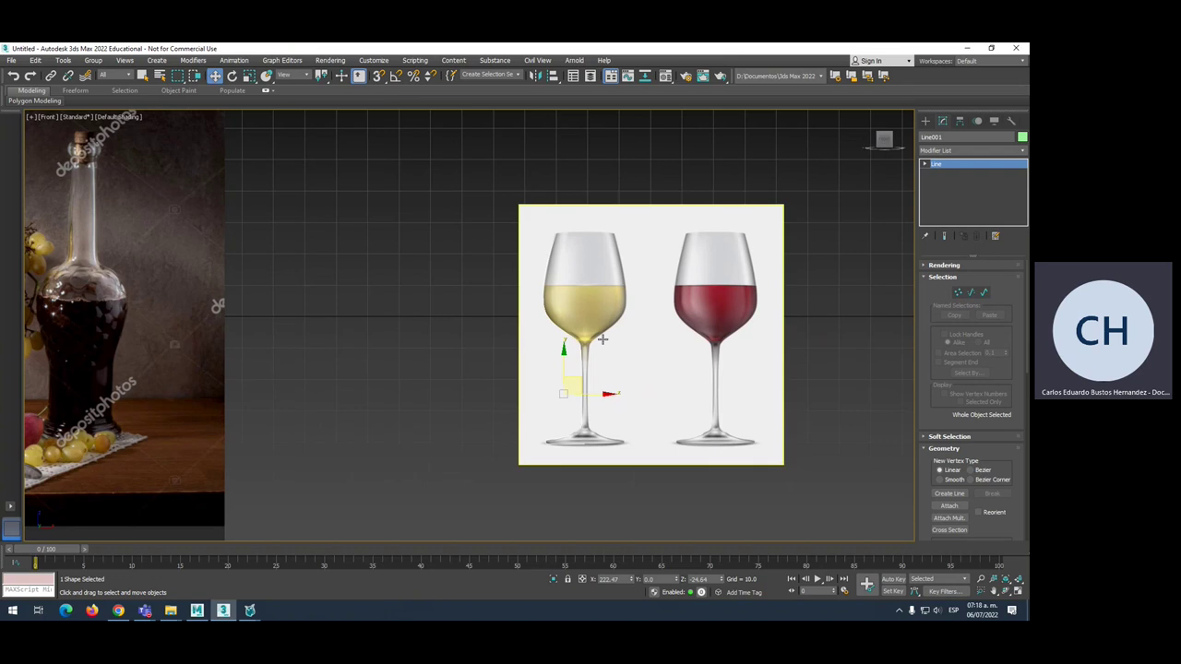
left_click(648, 340)
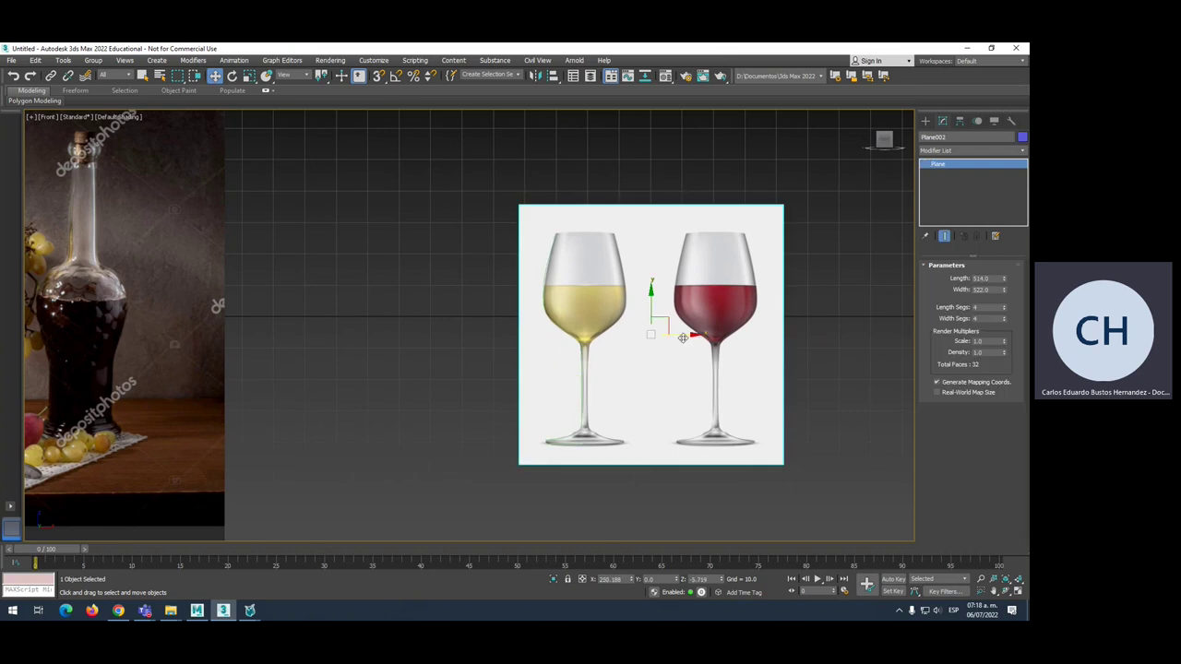
left_click_drag(683, 336, 713, 336)
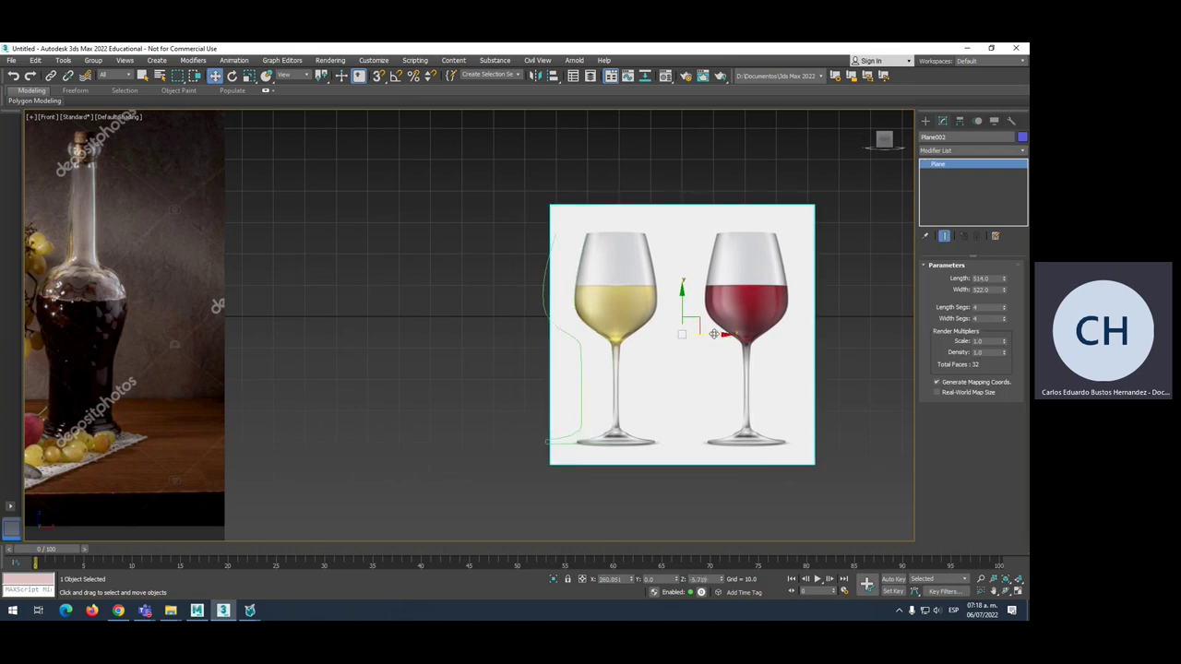
key("ctrl+z")
key("ctrl+z")
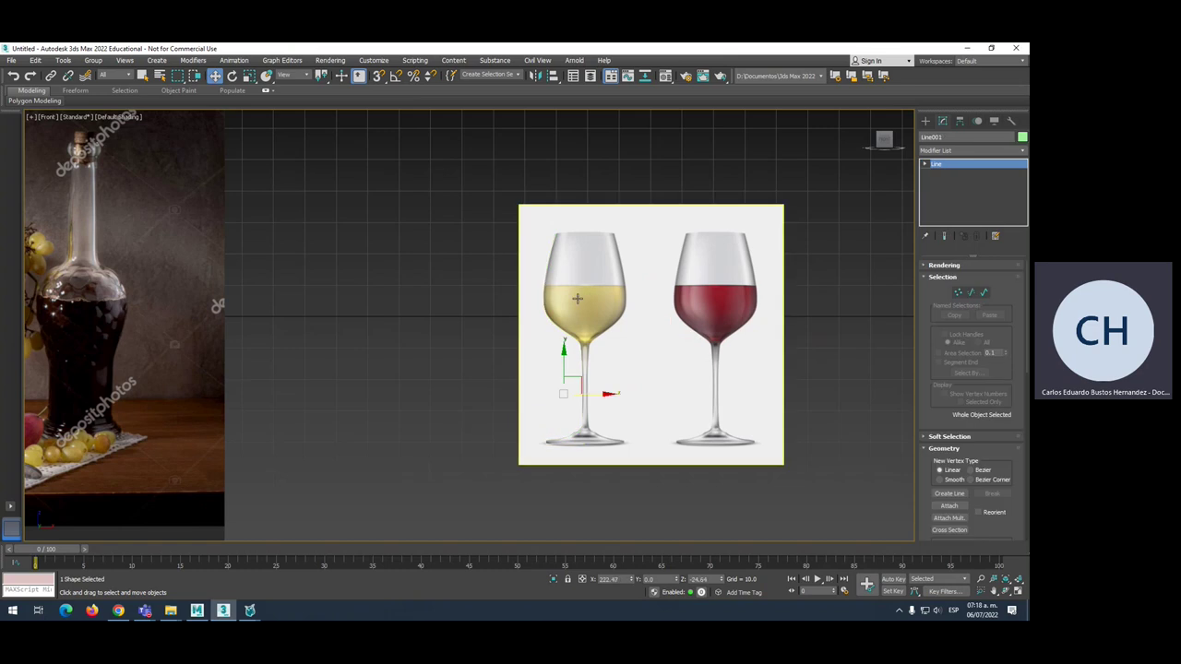
scroll(591, 300, "up", 4)
scroll(564, 261, "up", 1)
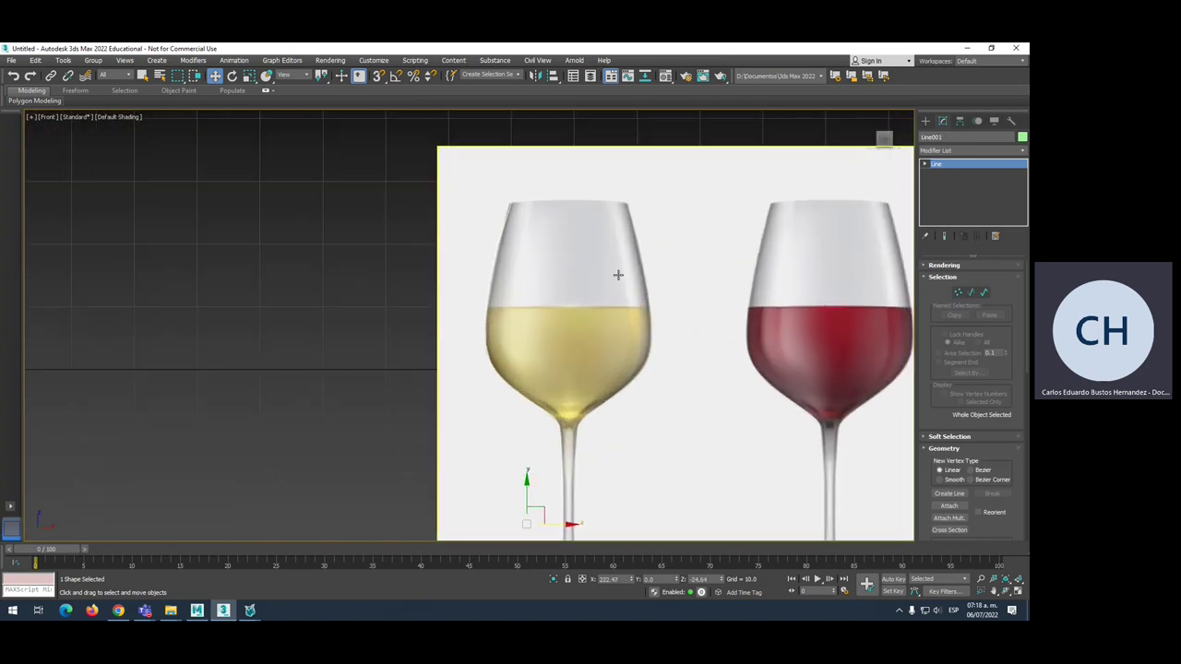
Enter Spline sub-object level and scroll down to the Geometry rollout's Outline control.
left_click(984, 292)
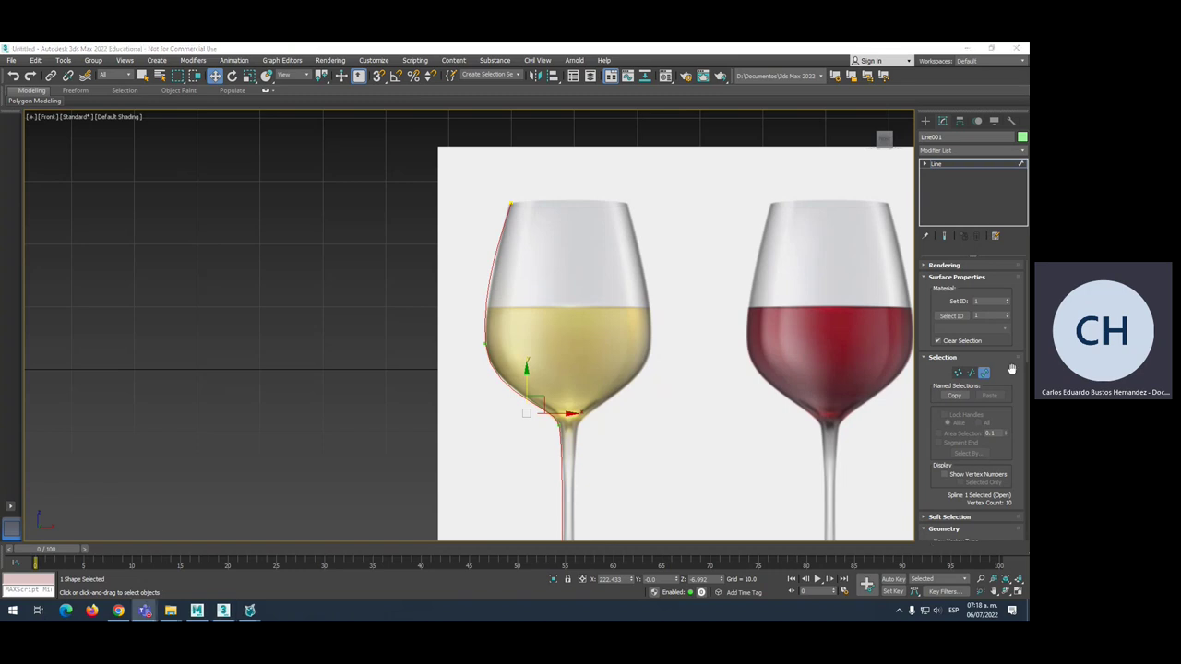
scroll(1012, 369, "down", 3)
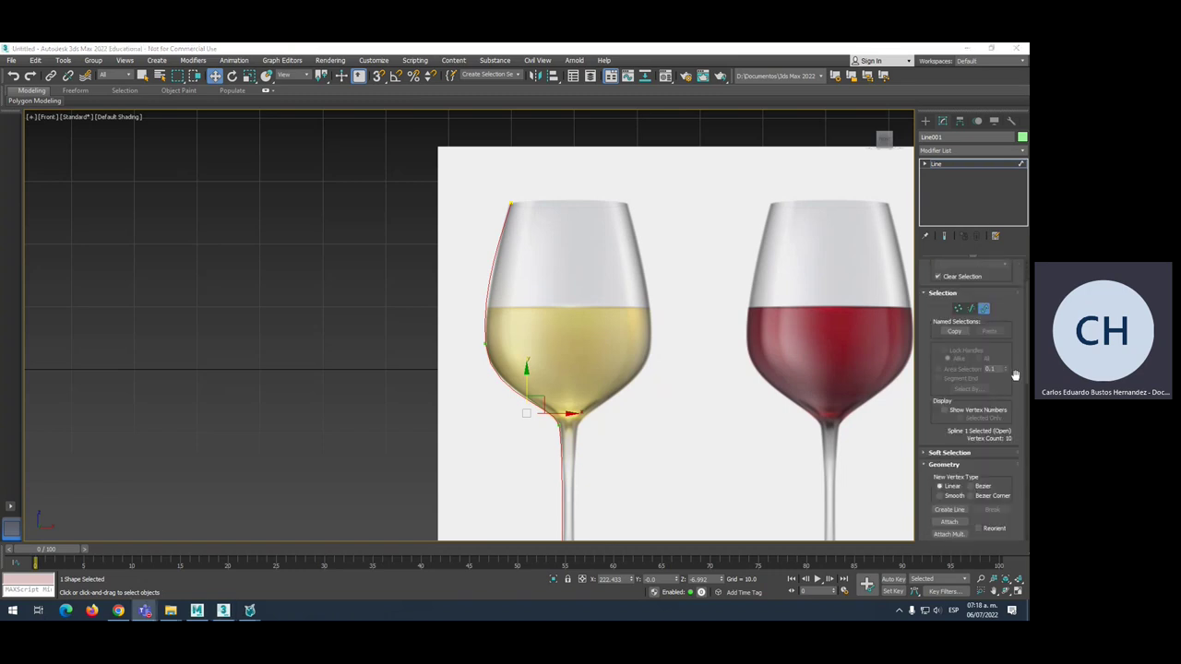
scroll(1015, 369, "up", 3)
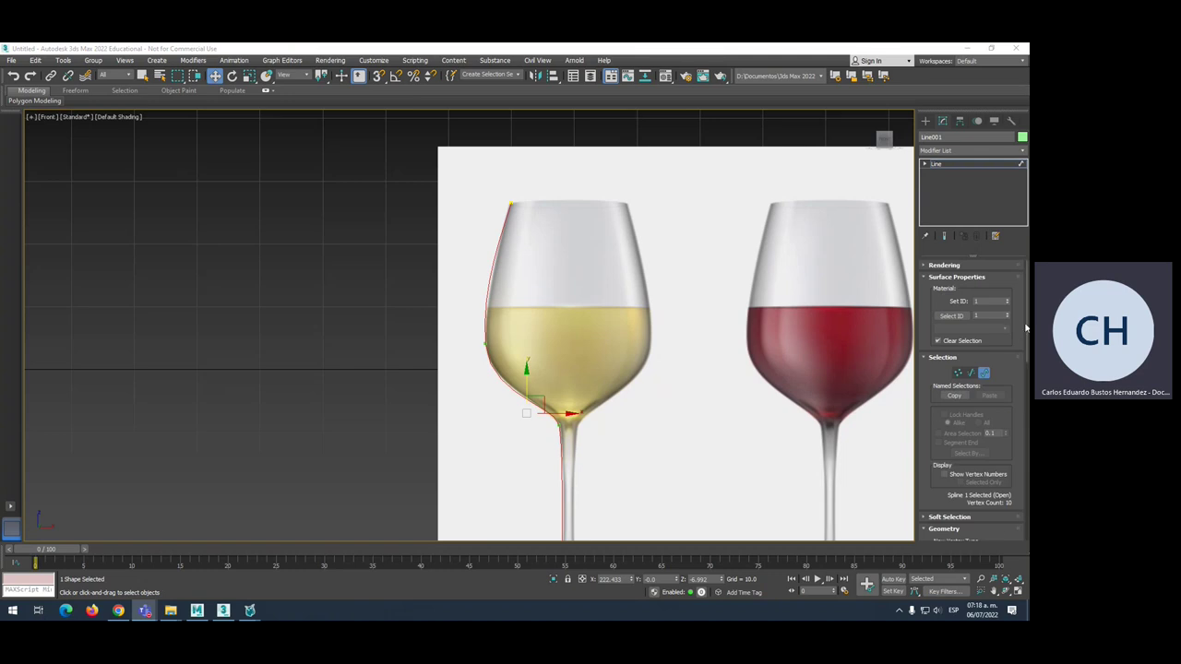
scroll(1010, 406, "down", 3)
scroll(1007, 426, "down", 2)
scroll(1006, 431, "down", 3)
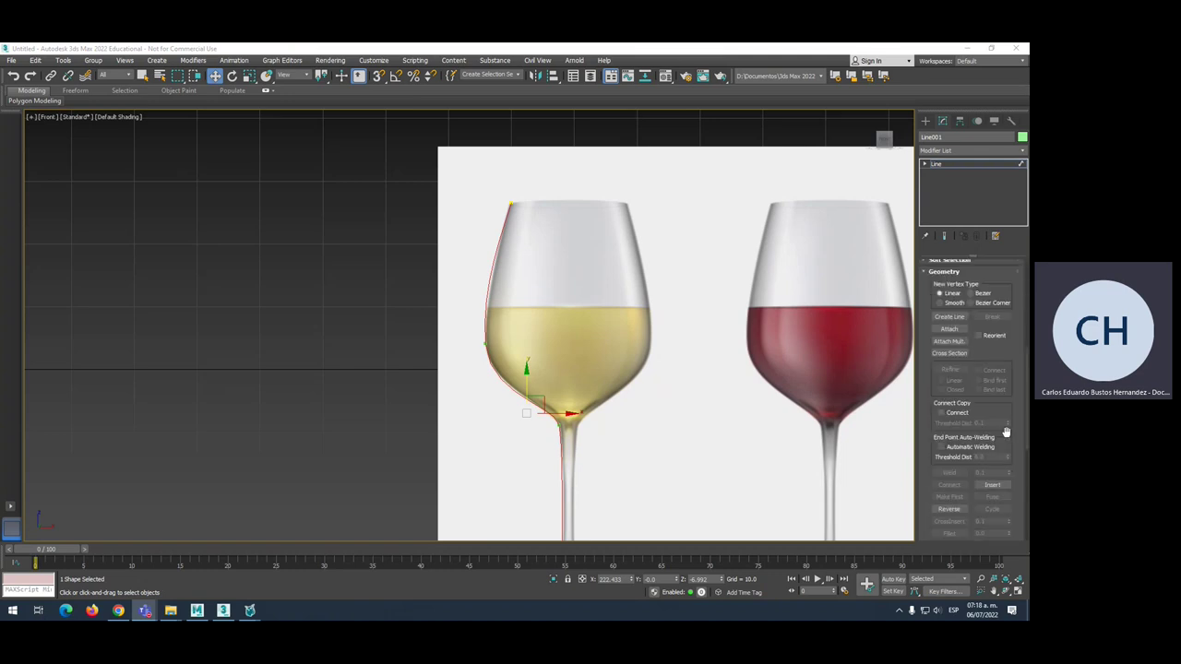
scroll(1006, 432, "down", 2)
scroll(1005, 431, "down", 1)
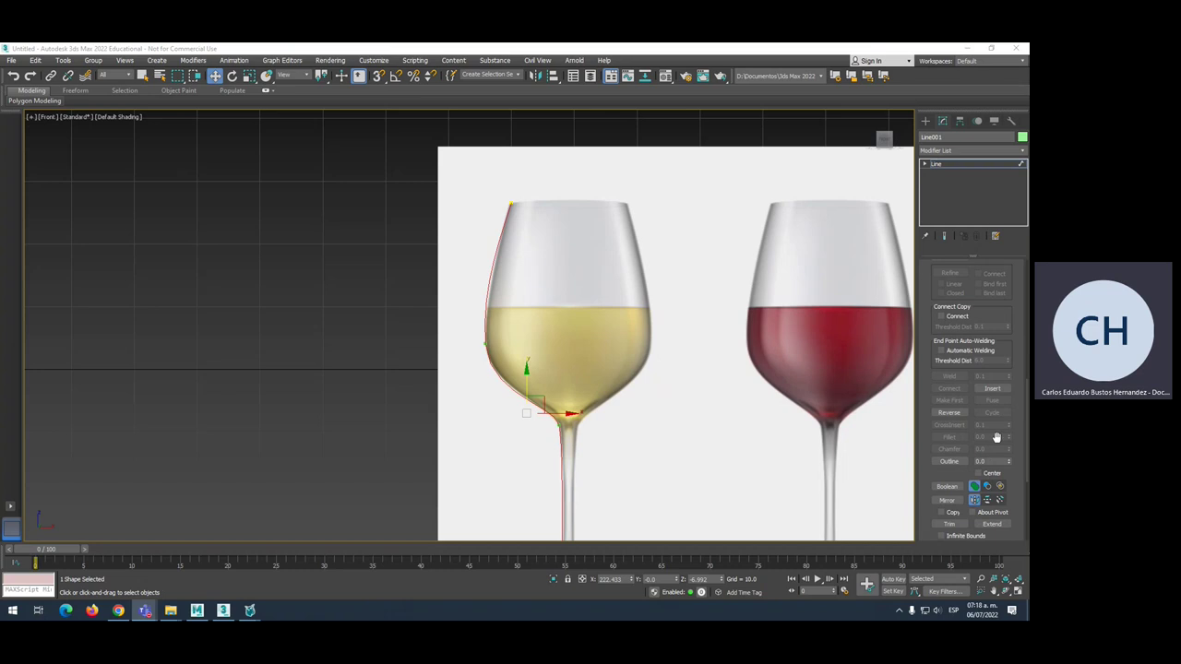
scroll(1004, 456, "down", 1)
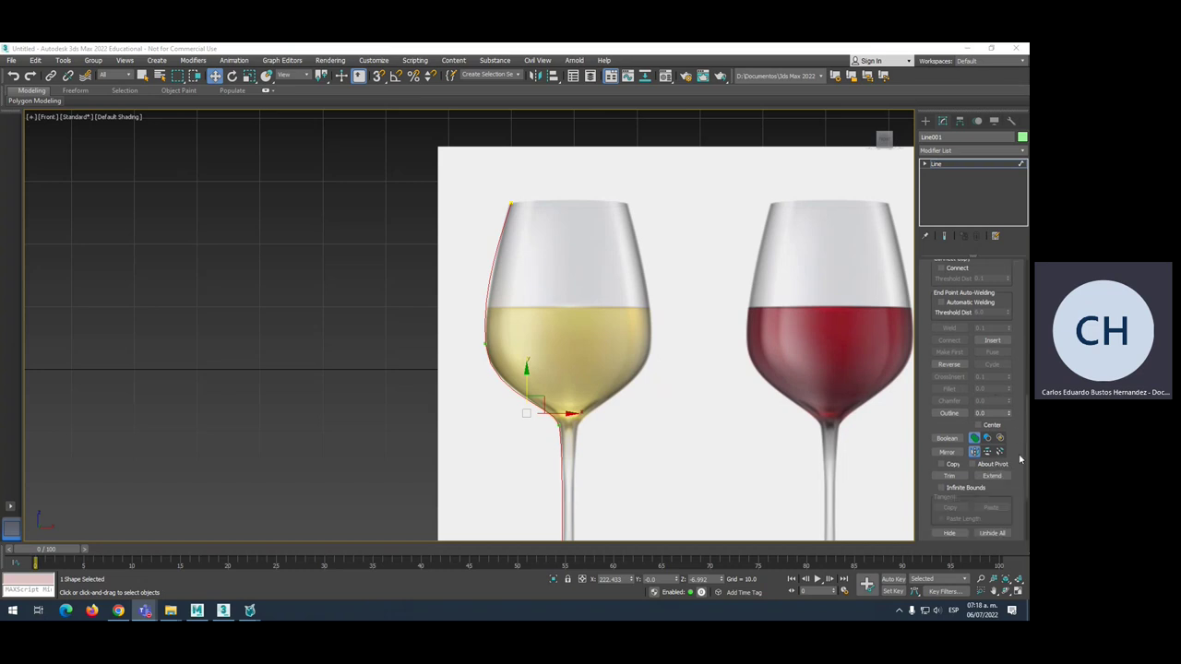
left_click_drag(1026, 447, 1026, 483)
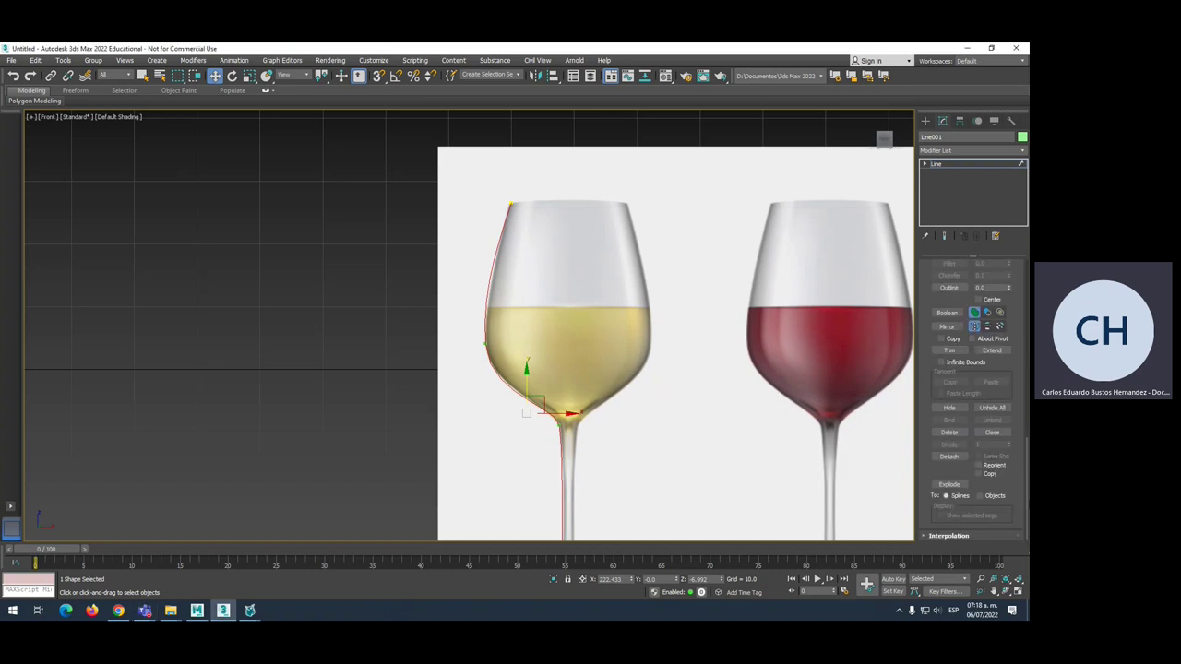
Drag the Outline spinner to offset the glass profile spline.
scroll(968, 423, "up", 1)
scroll(969, 423, "up", 1)
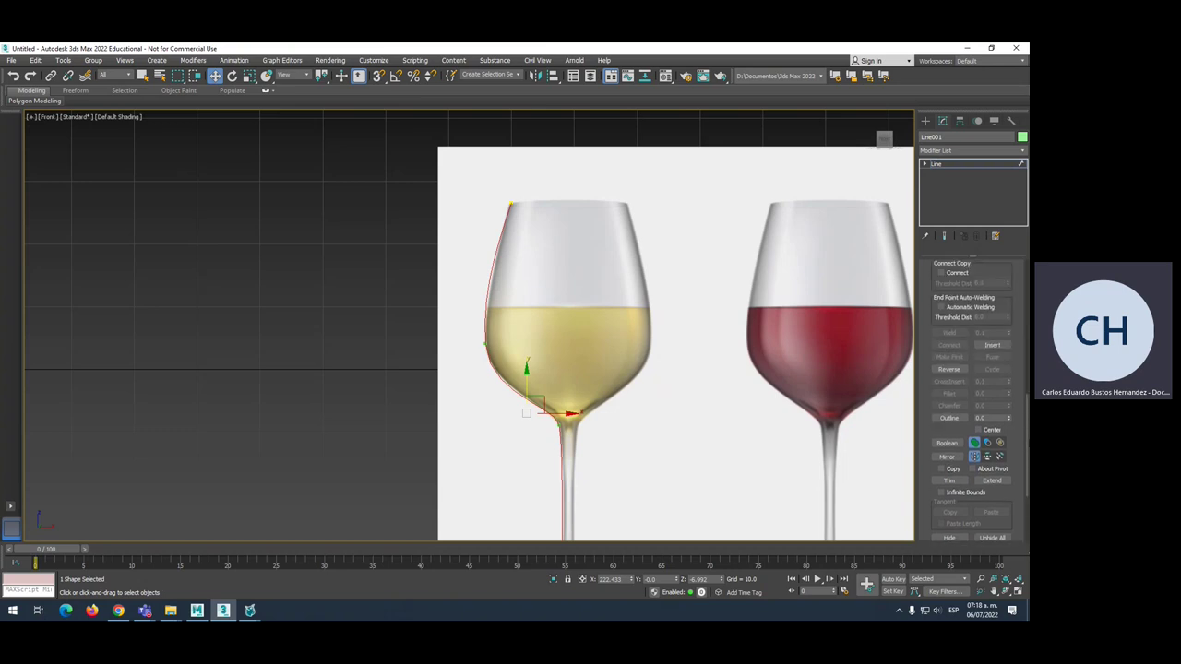
scroll(969, 422, "up", 1)
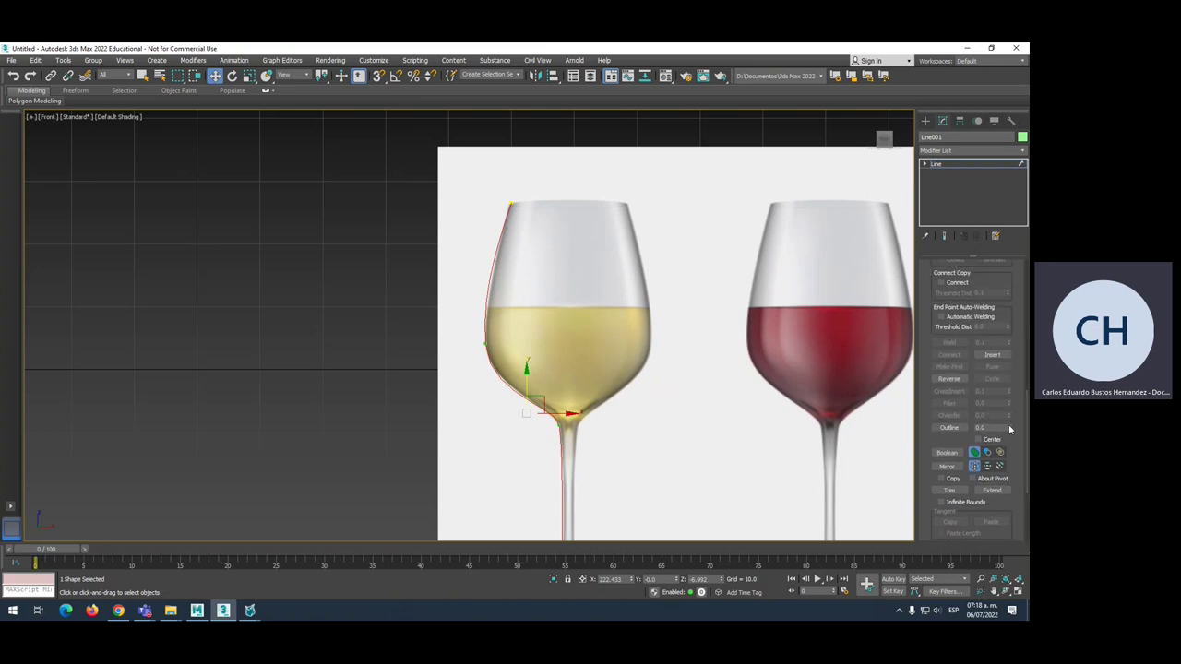
left_click_drag(1009, 430, 1007, 428)
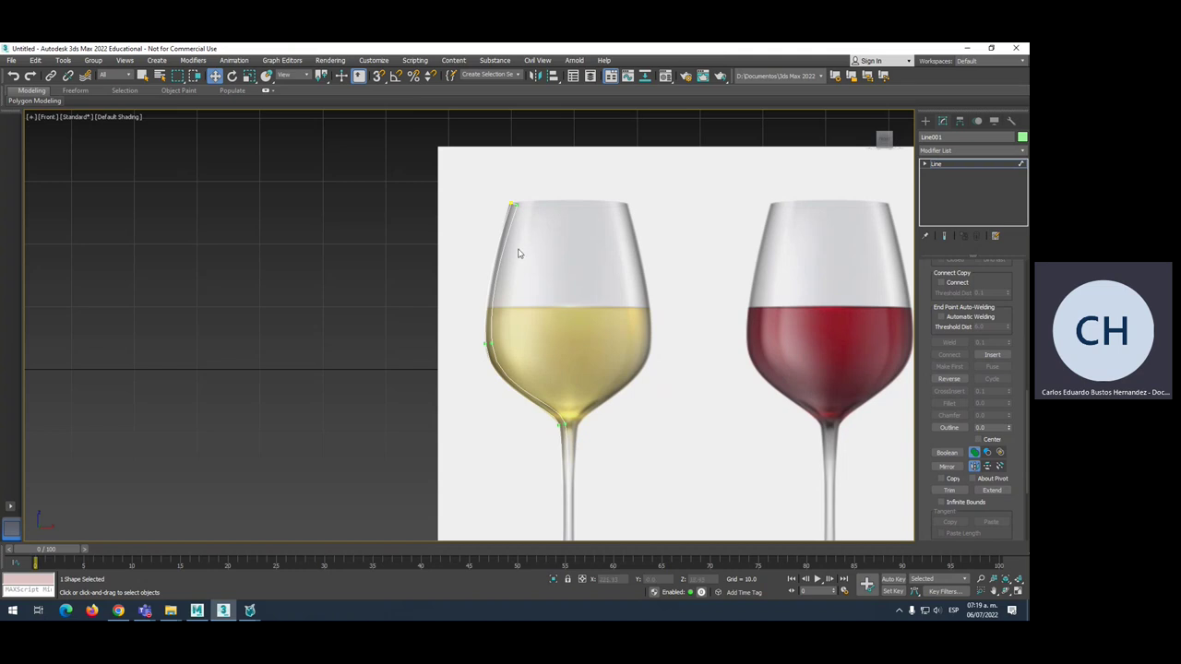
scroll(518, 231, "up", 3)
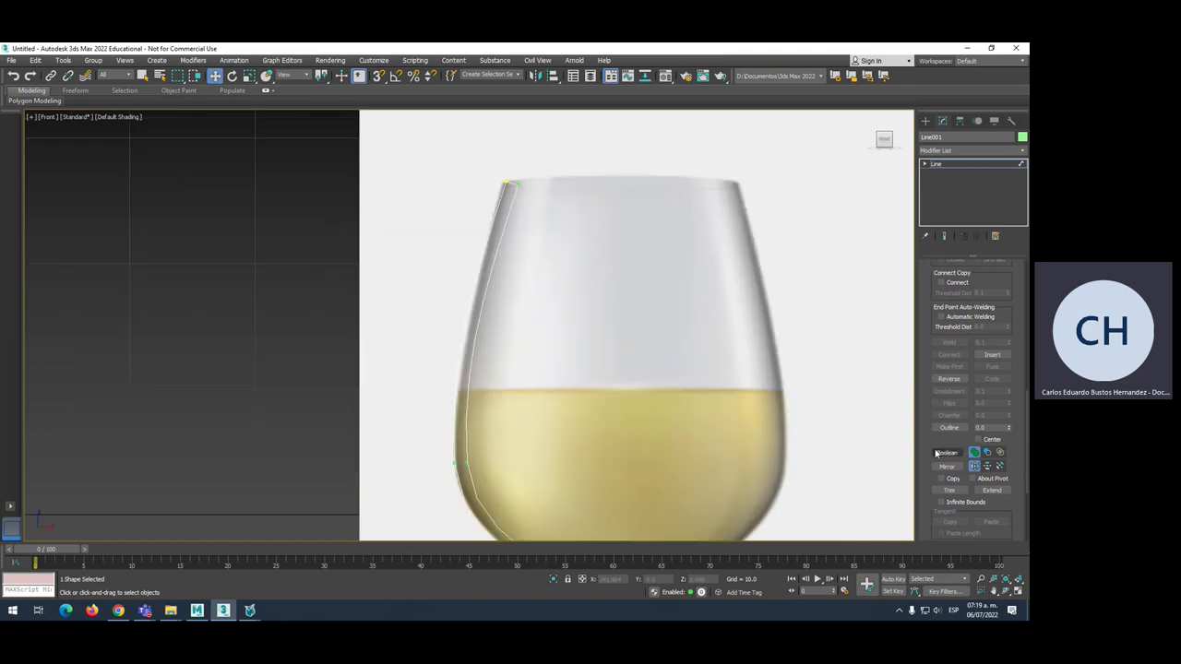
Select the profile spline, try a 1.0 outline, and undo it as too thick.
left_click(937, 454)
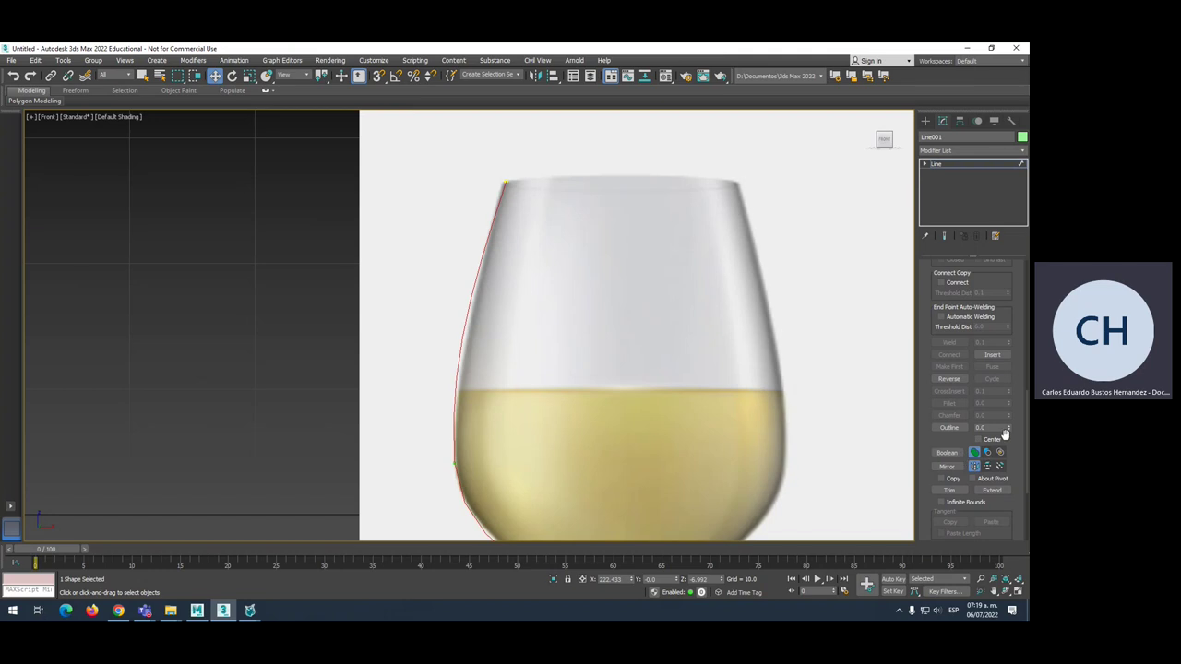
left_click(1009, 429)
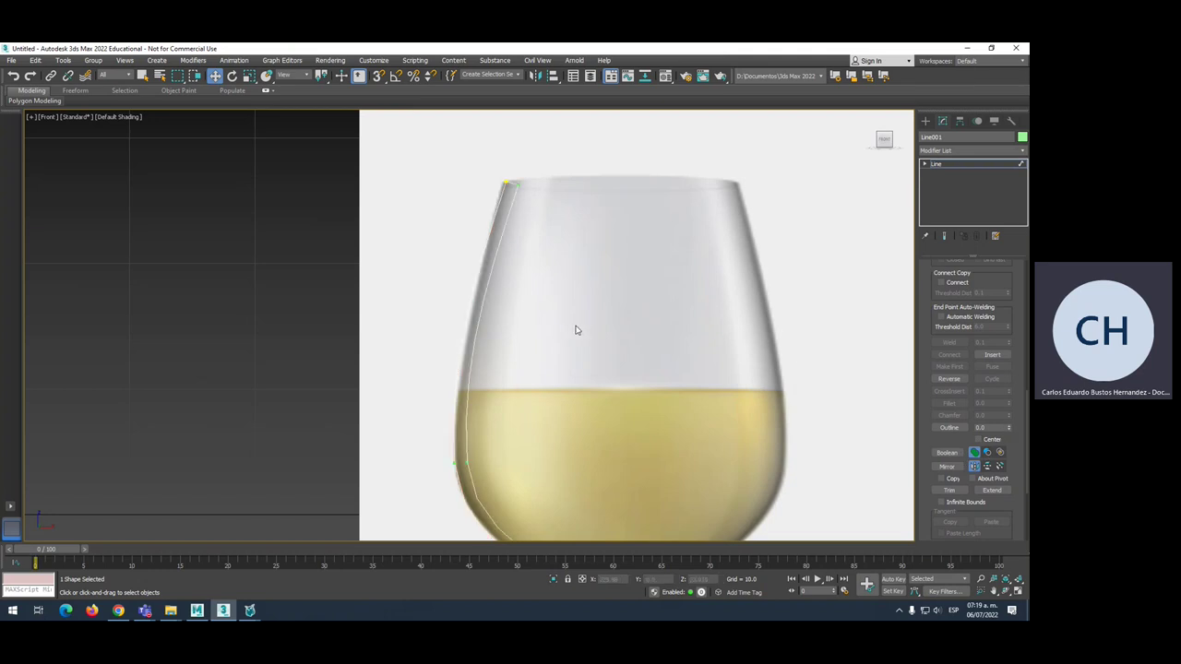
key("ctrl+z")
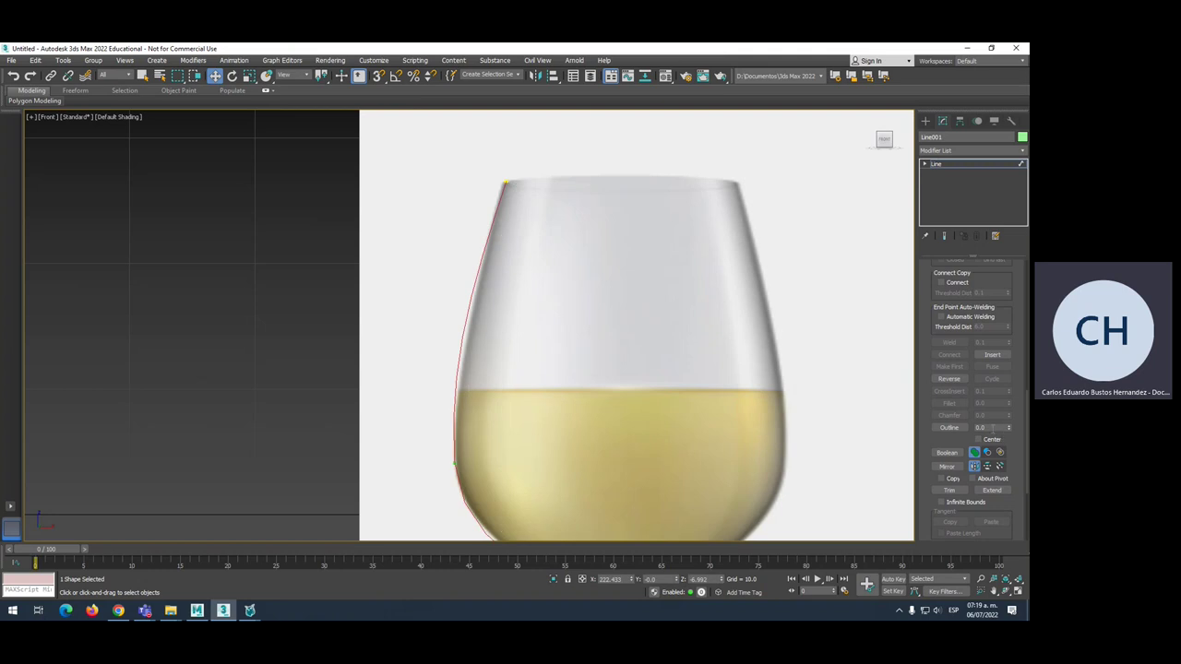
left_click(992, 428)
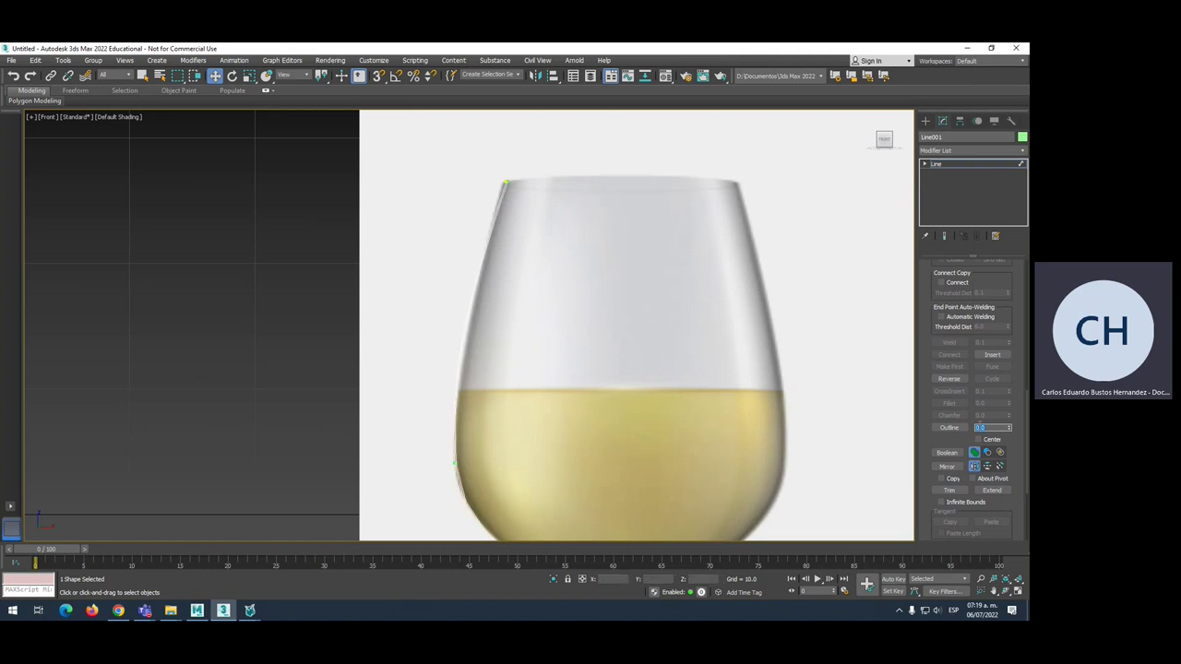
Reselect the spline near the rim and apply a 0.2 Outline offset.
scroll(527, 175, "up", 10)
middle_click_drag(516, 247, 481, 333)
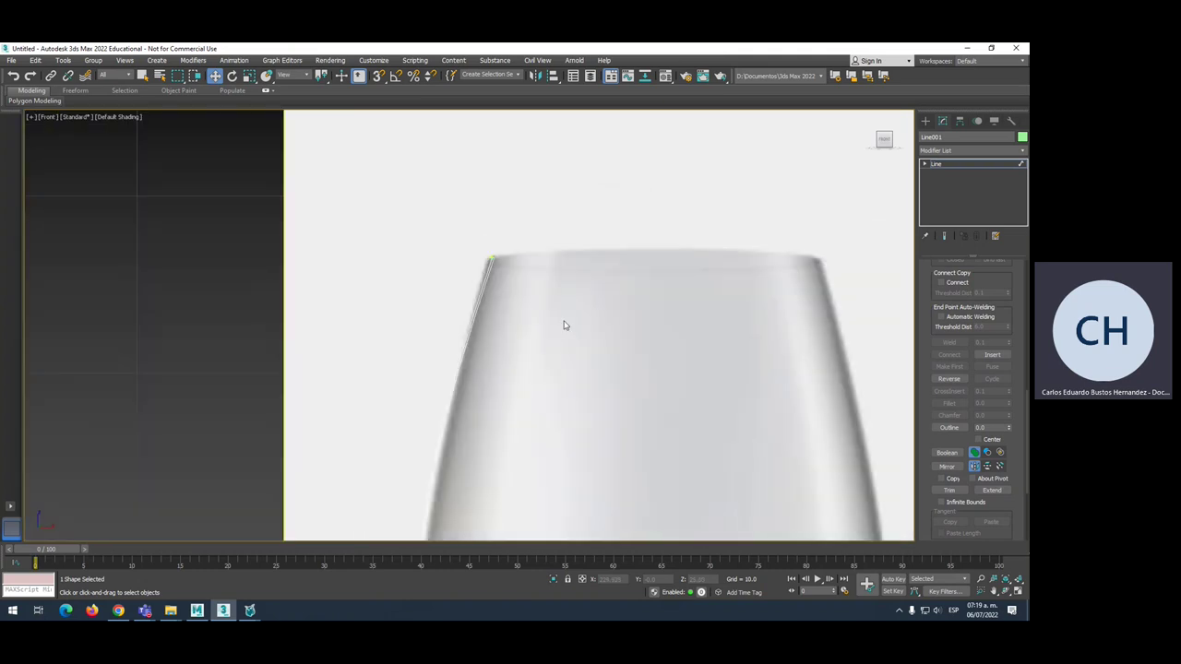
left_click(480, 293)
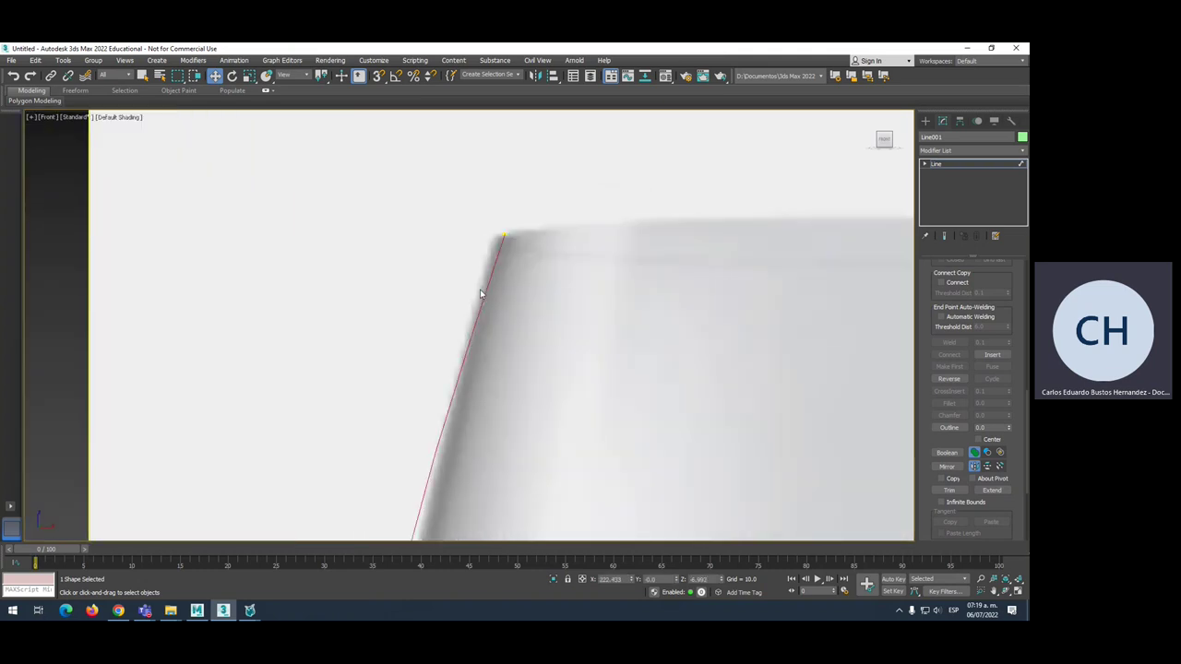
middle_click_drag(823, 391, 894, 402)
left_click(988, 428)
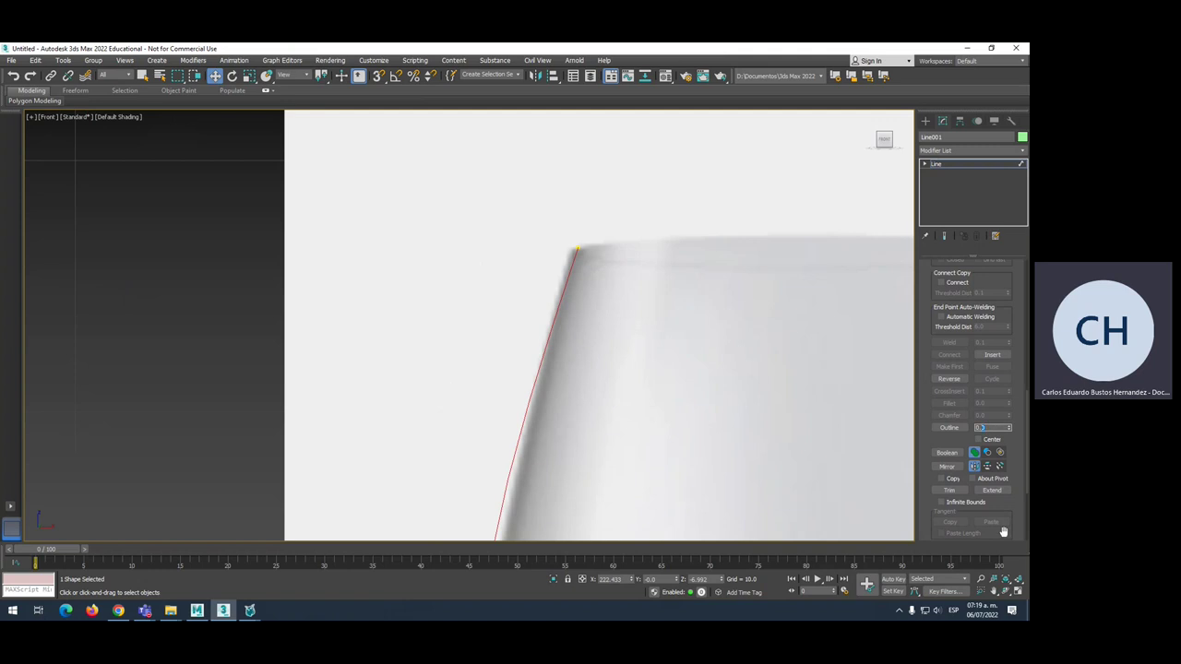
type("0.2")
key("Return")
scroll(600, 296, "up", 2)
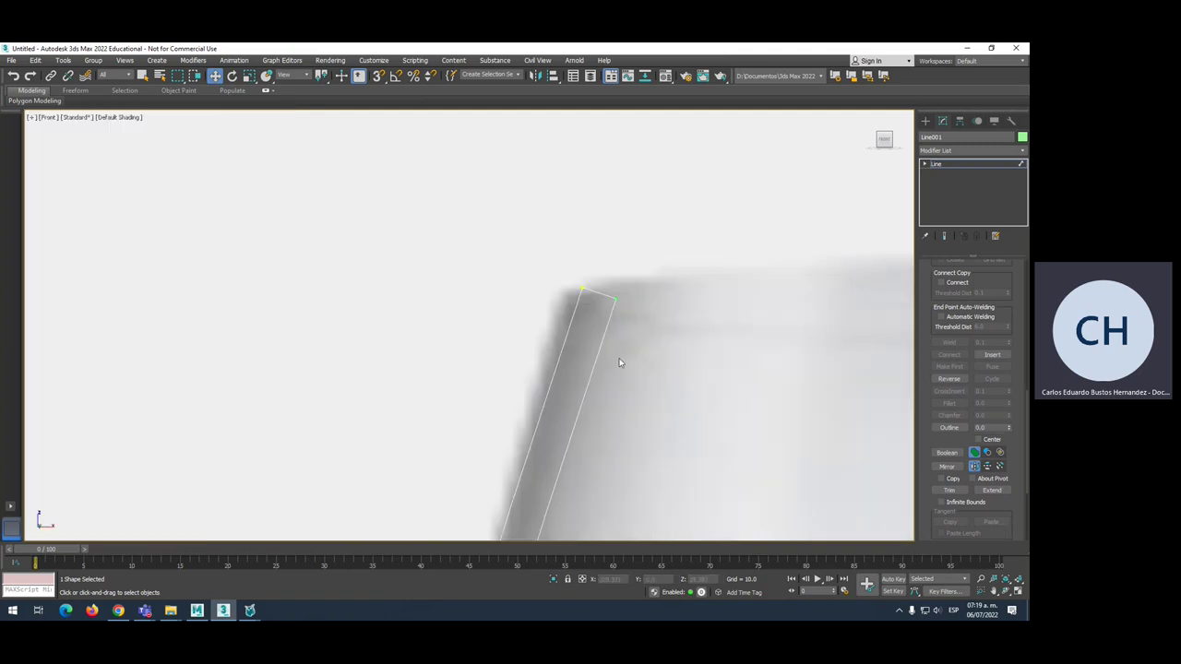
scroll(609, 350, "up", 2)
scroll(554, 360, "down", 2)
scroll(408, 387, "down", 2)
scroll(408, 388, "down", 3)
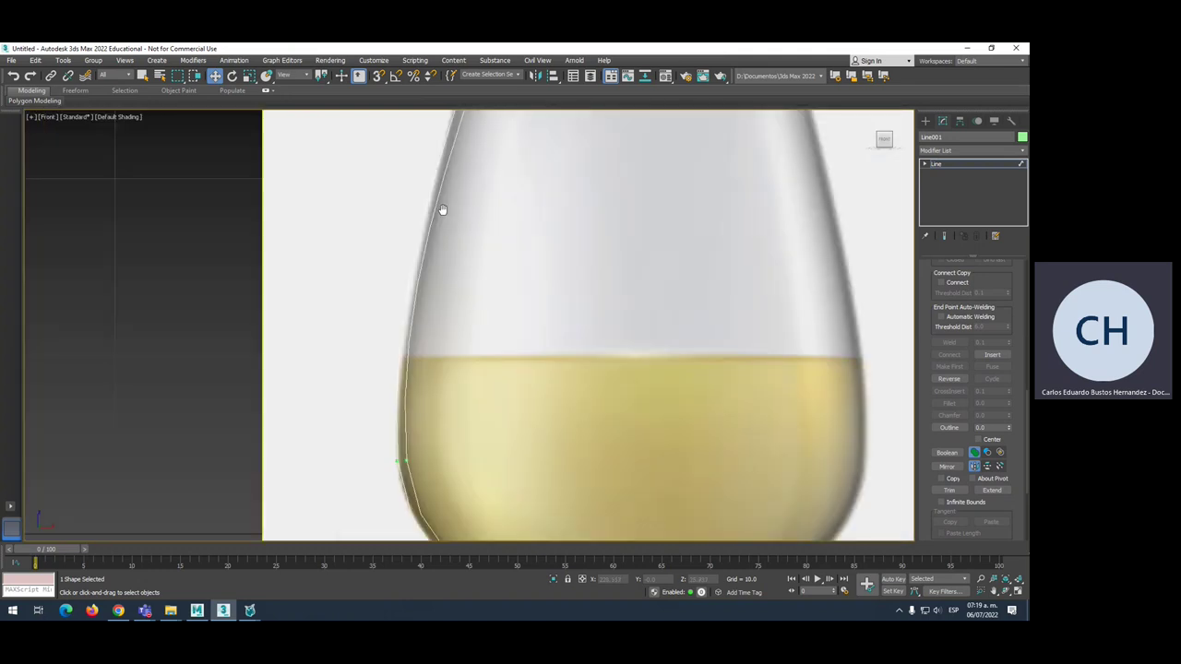
scroll(441, 211, "down", 2)
scroll(459, 288, "down", 1)
middle_click_drag(460, 289, 441, 238)
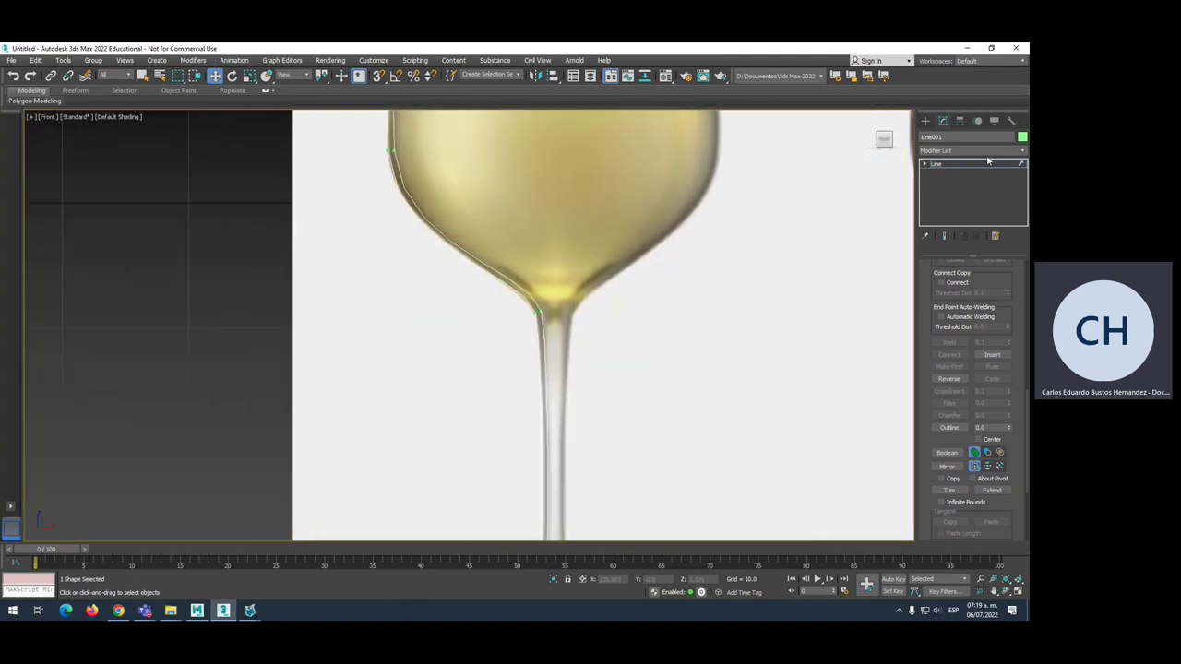
Apply a Lathe modifier to Line001 from the Modifier List.
left_click(1022, 153)
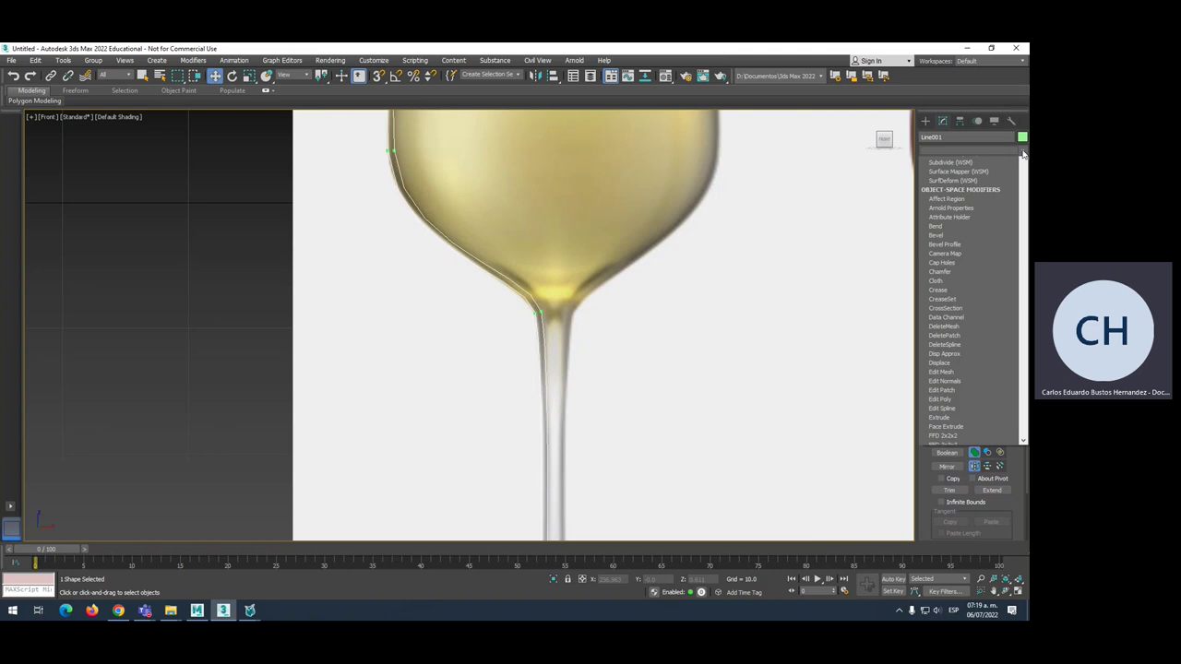
type("l")
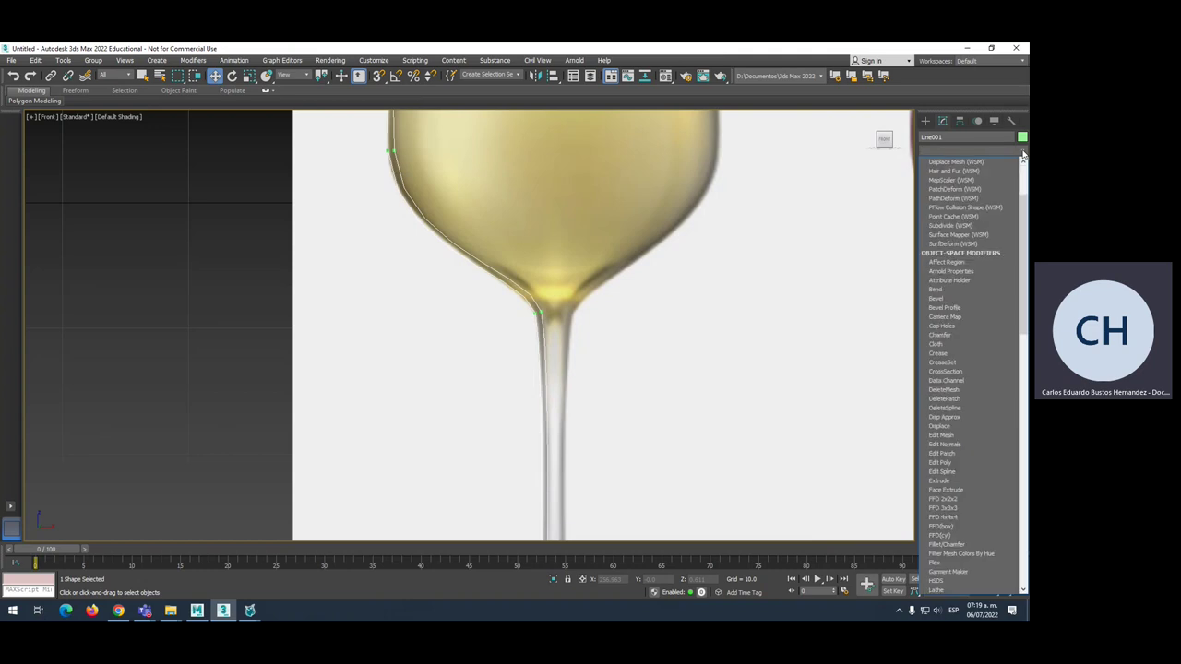
key("Return")
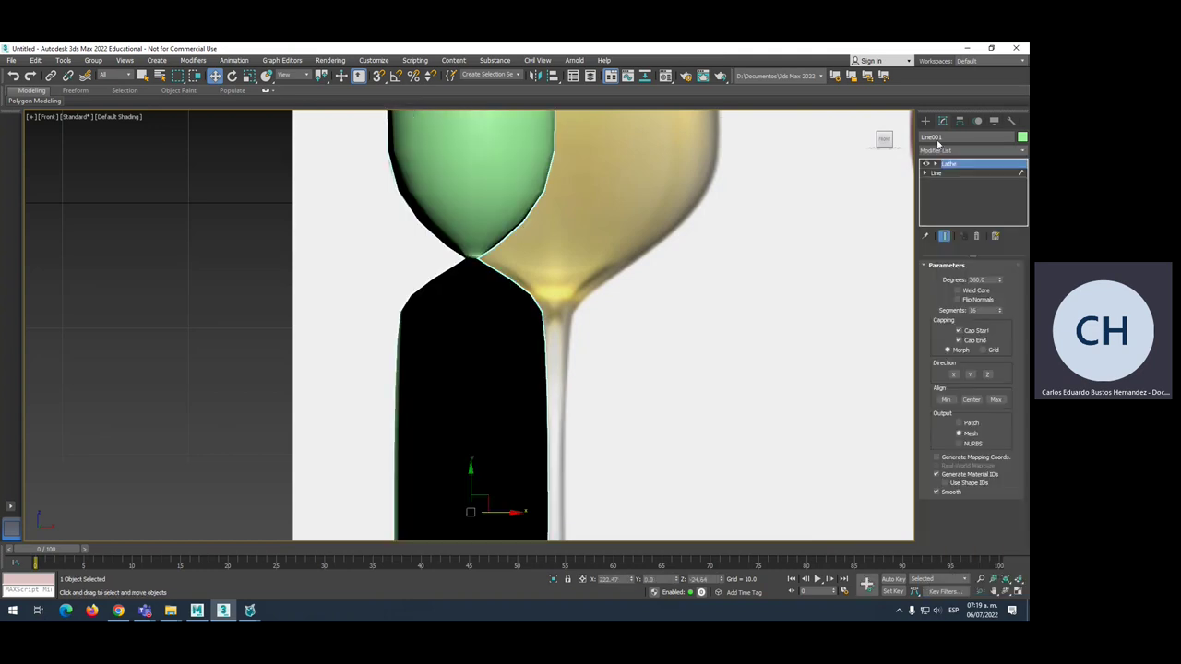
scroll(484, 300, "down", 5)
middle_click_drag(484, 299, 462, 309)
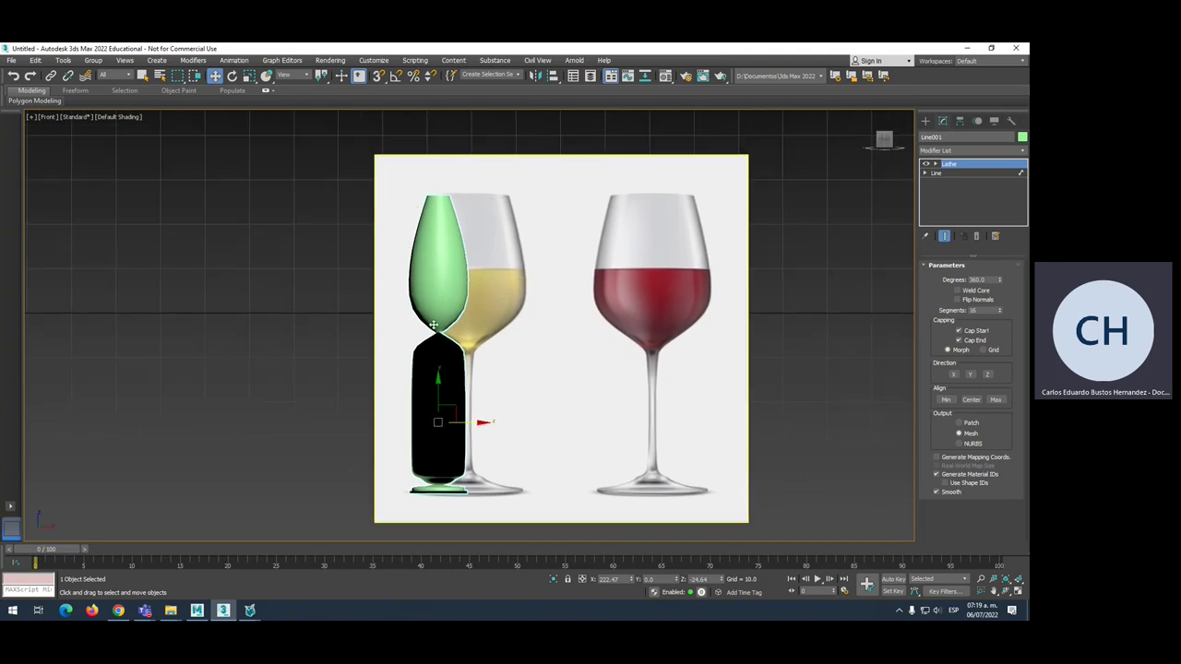
Set the Lathe alignment to Max after trying Min and Center.
left_click(946, 400)
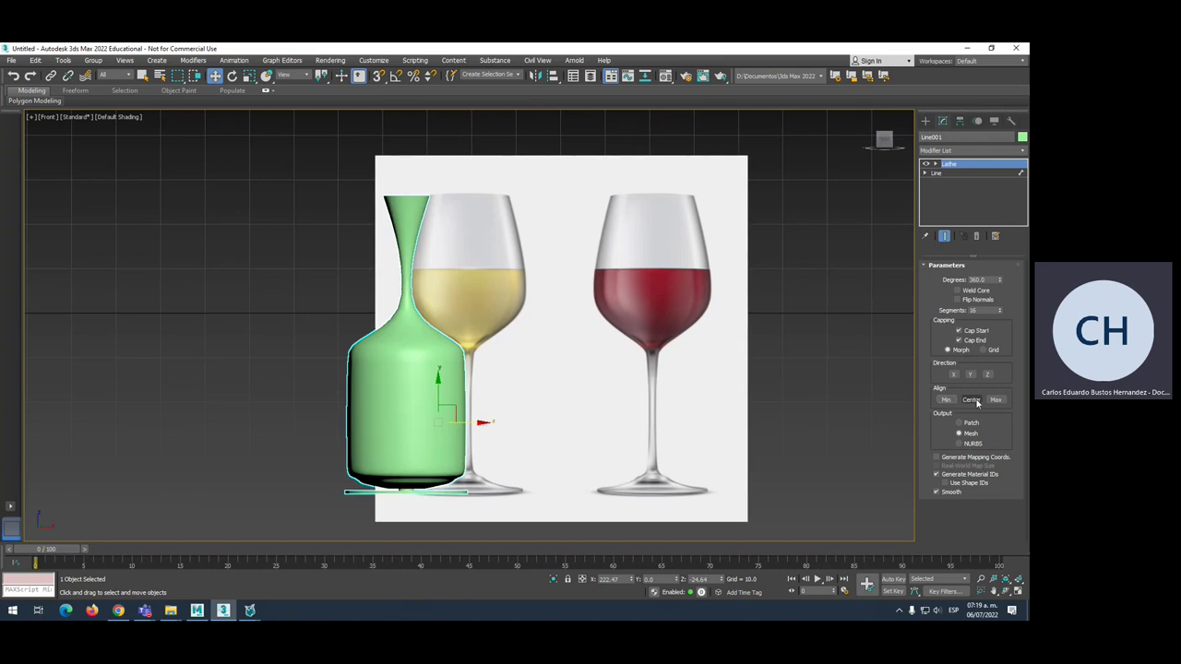
left_click(974, 400)
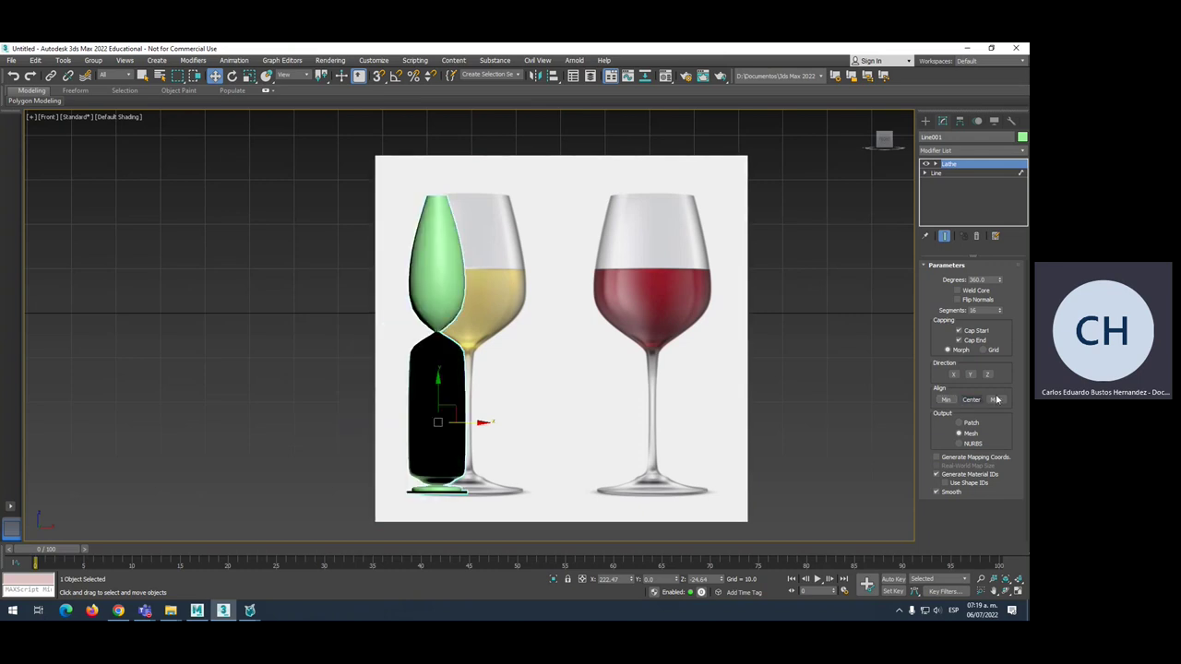
left_click(997, 400)
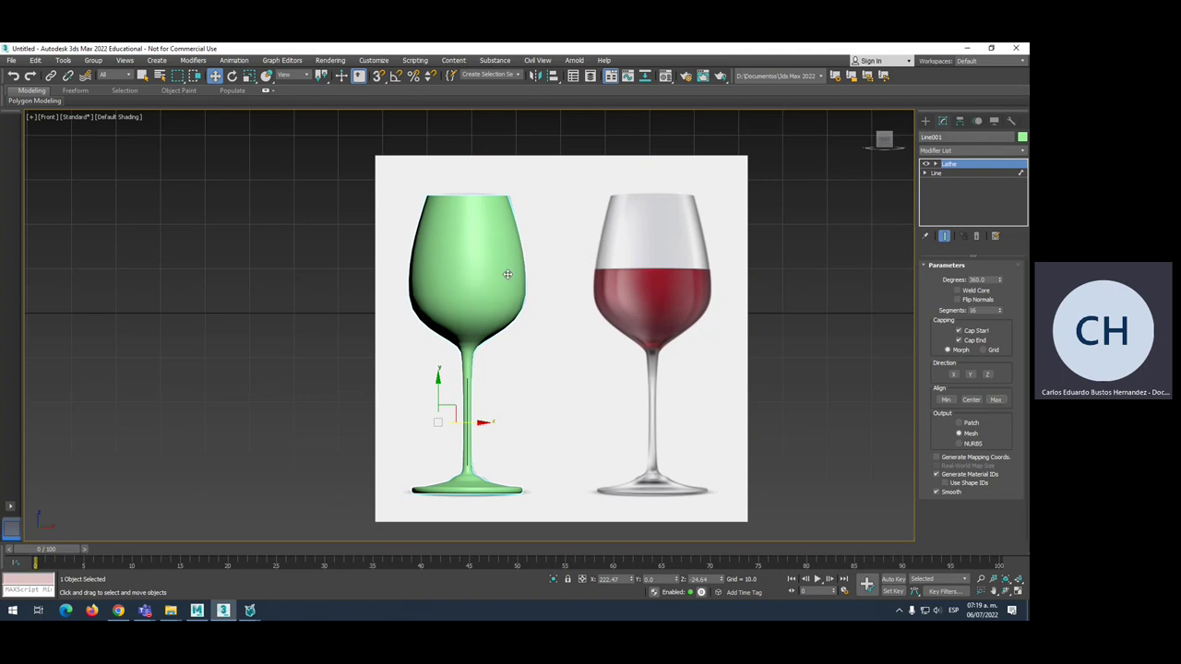
Orbit the Perspective view to look at the lathed wine glass at an angle.
key("p")
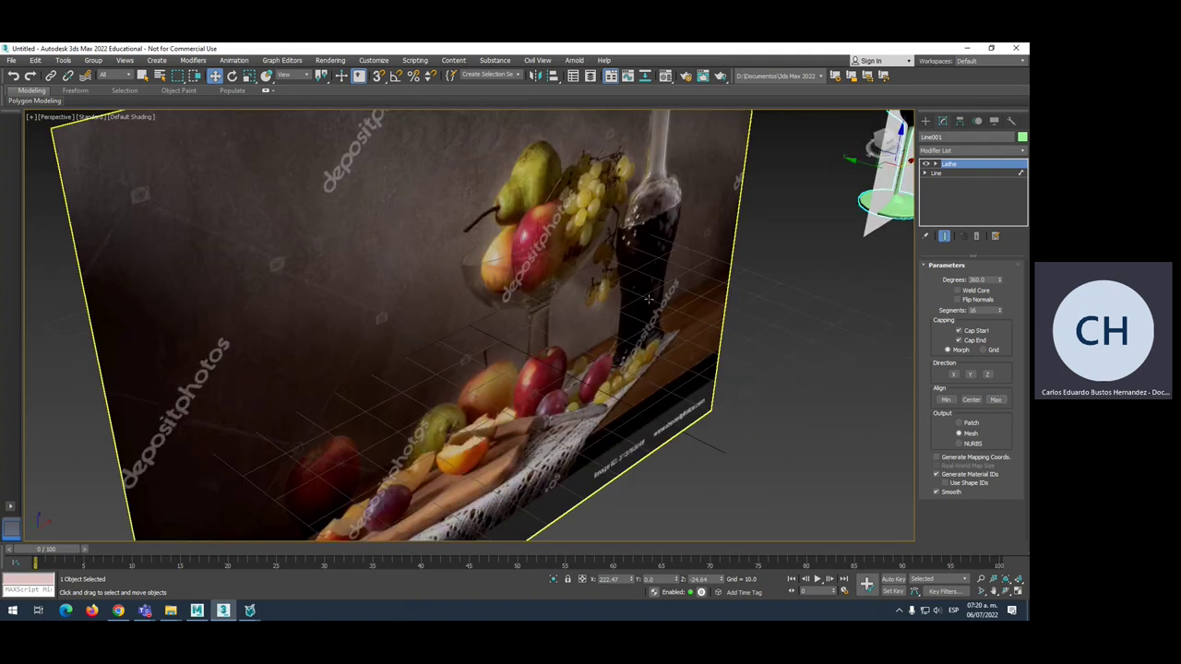
middle_click_drag(774, 316, 656, 251, "alt")
scroll(655, 251, "up", 5)
middle_click_drag(498, 375, 560, 322, "alt")
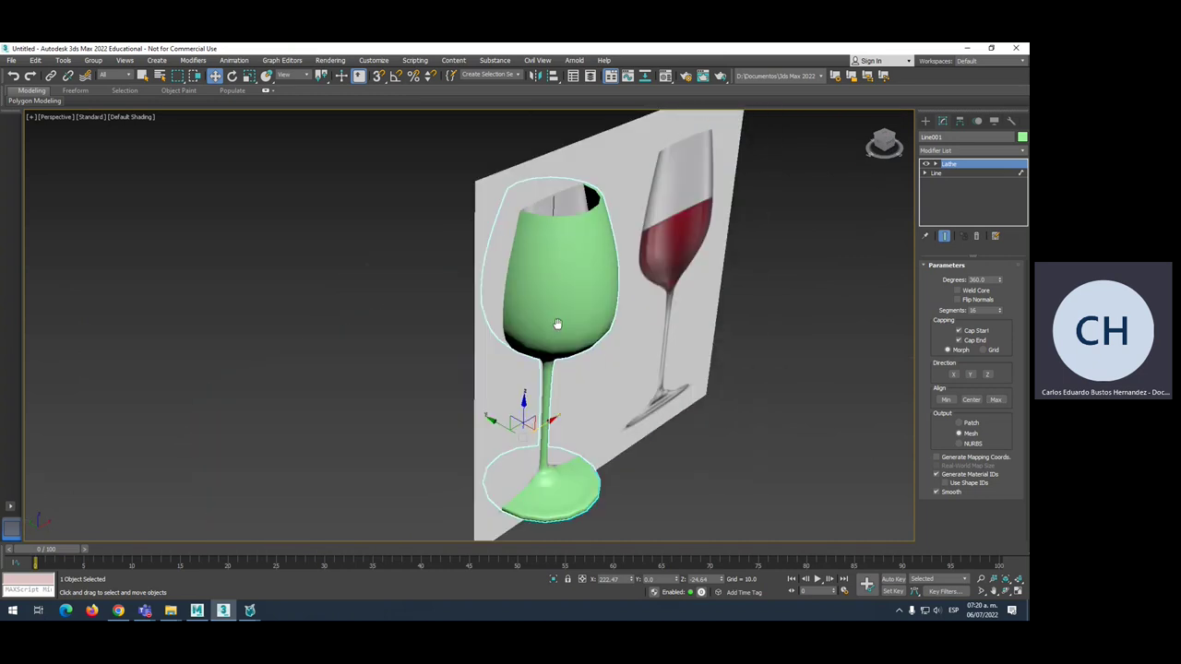
scroll(543, 247, "up", 5)
scroll(542, 246, "down", 5)
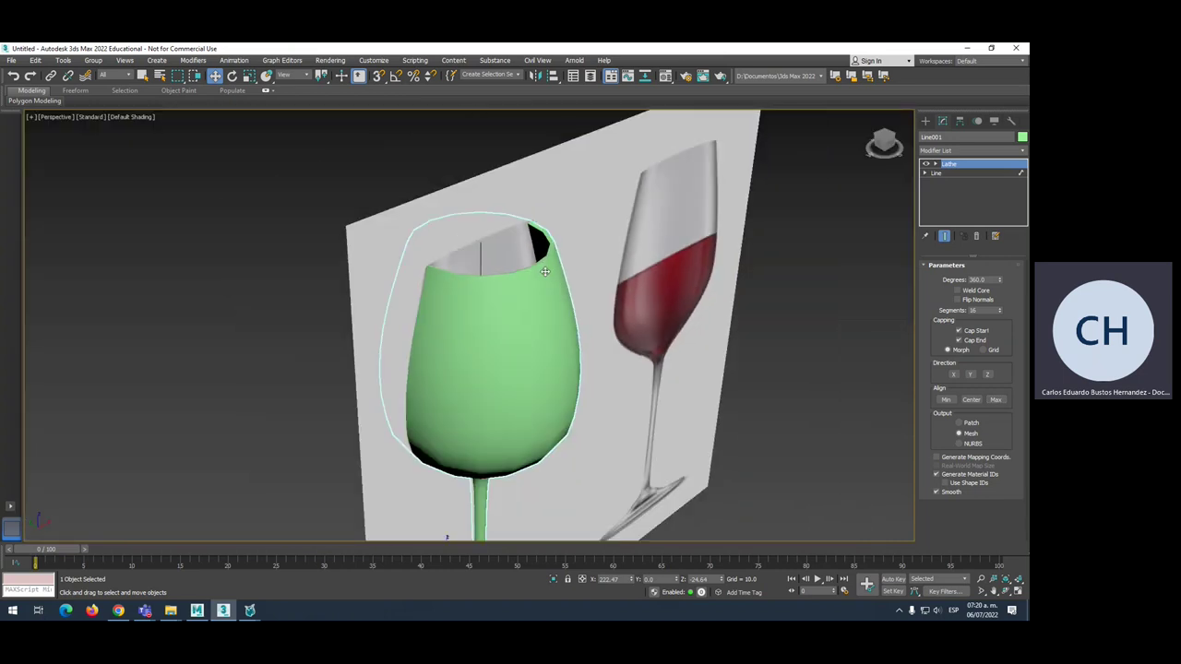
scroll(545, 271, "down", 5)
Hide the reference image plane Plane002, then return to Front view with the glass selected.
left_click(573, 249)
key("Delete")
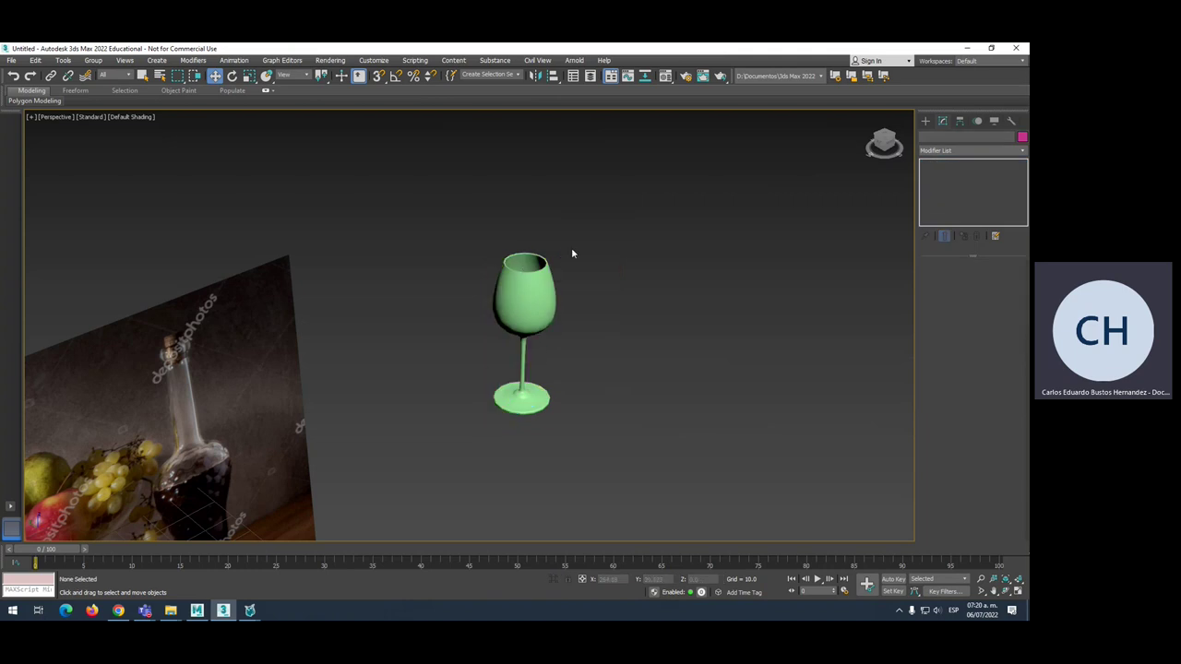
scroll(521, 269, "up", 3)
scroll(522, 269, "up", 2)
scroll(522, 268, "up", 3)
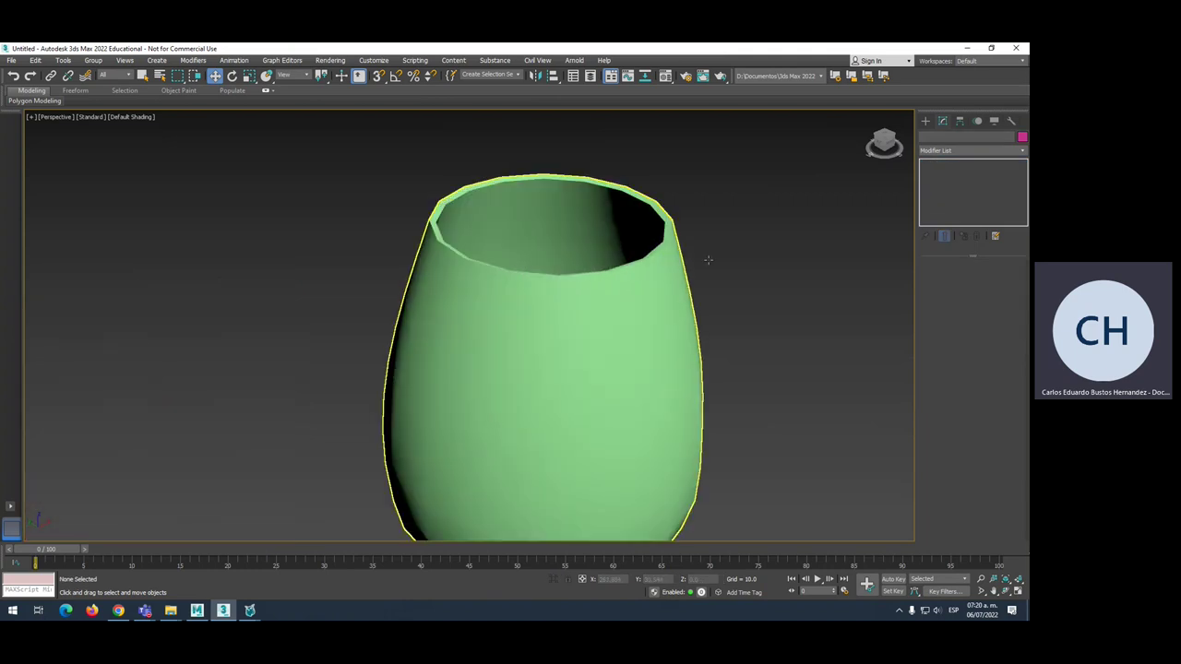
scroll(711, 216, "down", 7)
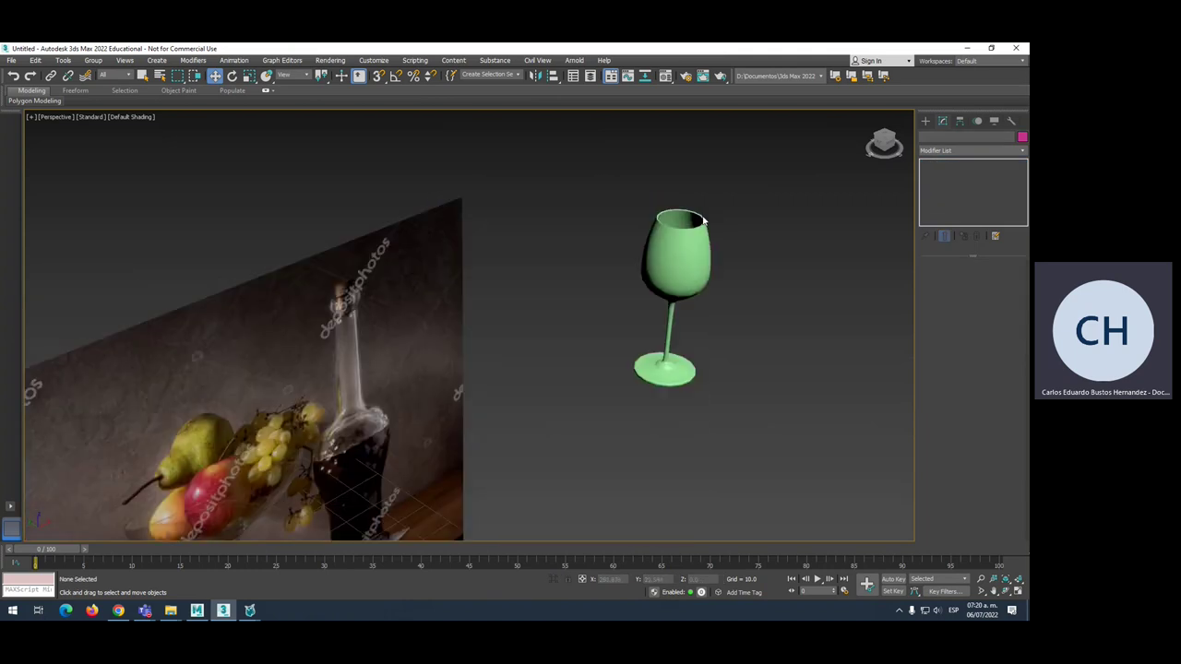
key("f")
left_click(477, 230)
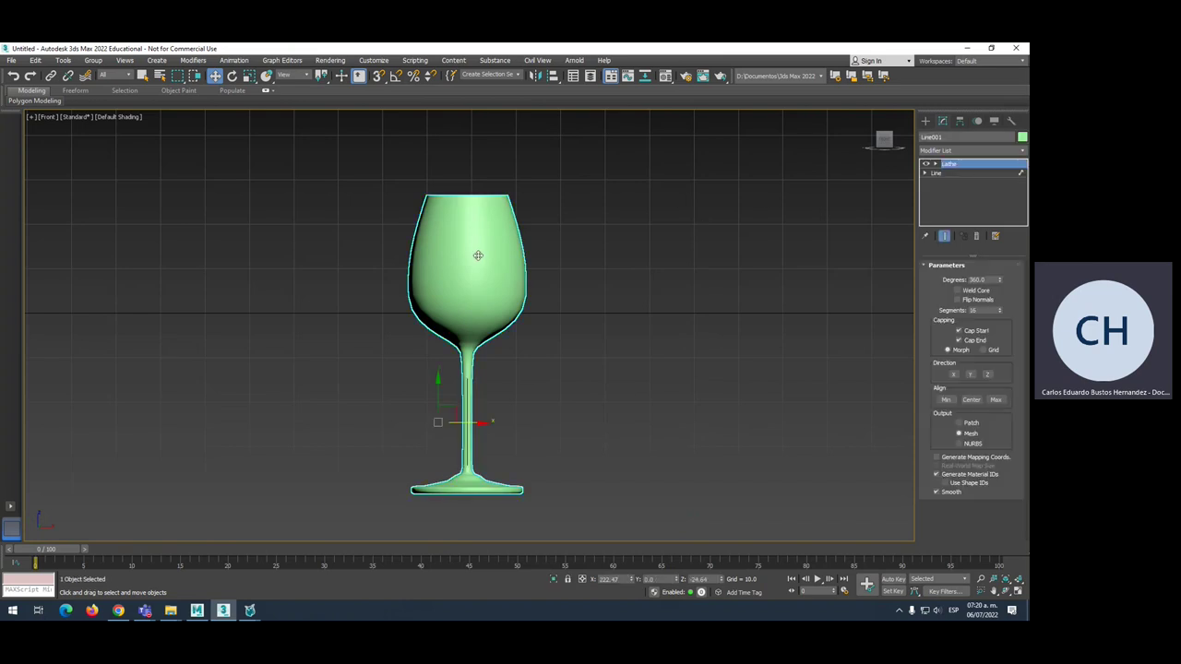
Return to the glass's profile line and enter Vertex mode, zoomed on its top vertex.
left_click(937, 173)
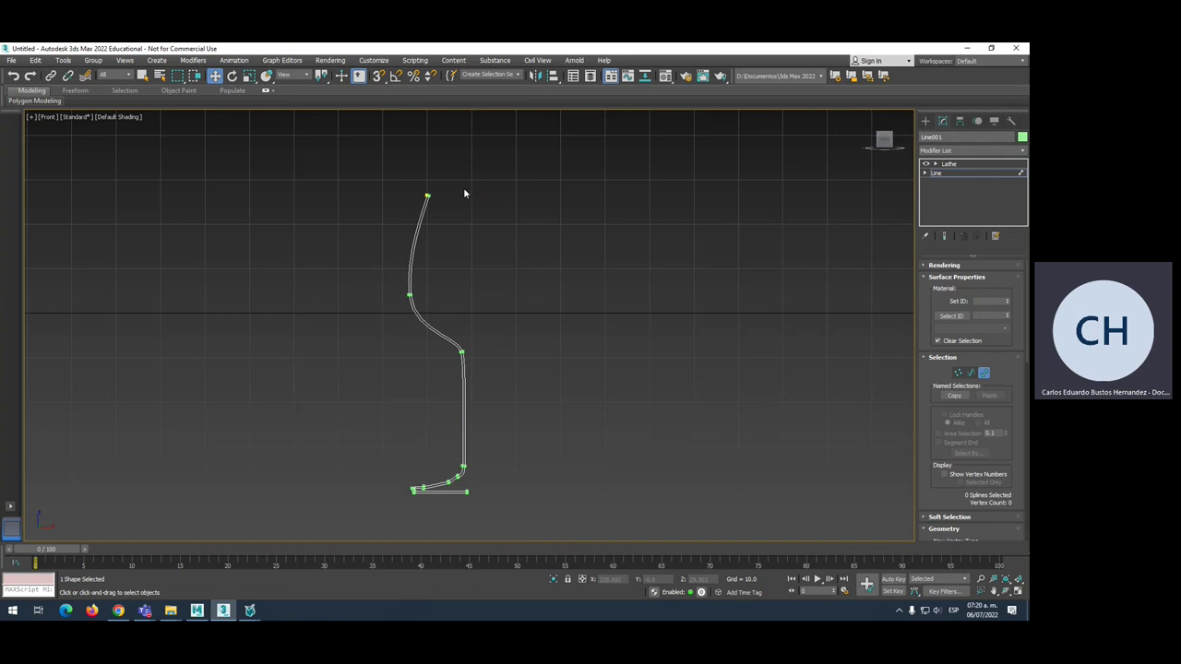
scroll(424, 147, "up", 5)
middle_click_drag(425, 147, 458, 253)
scroll(458, 253, "up", 2)
scroll(458, 254, "up", 2)
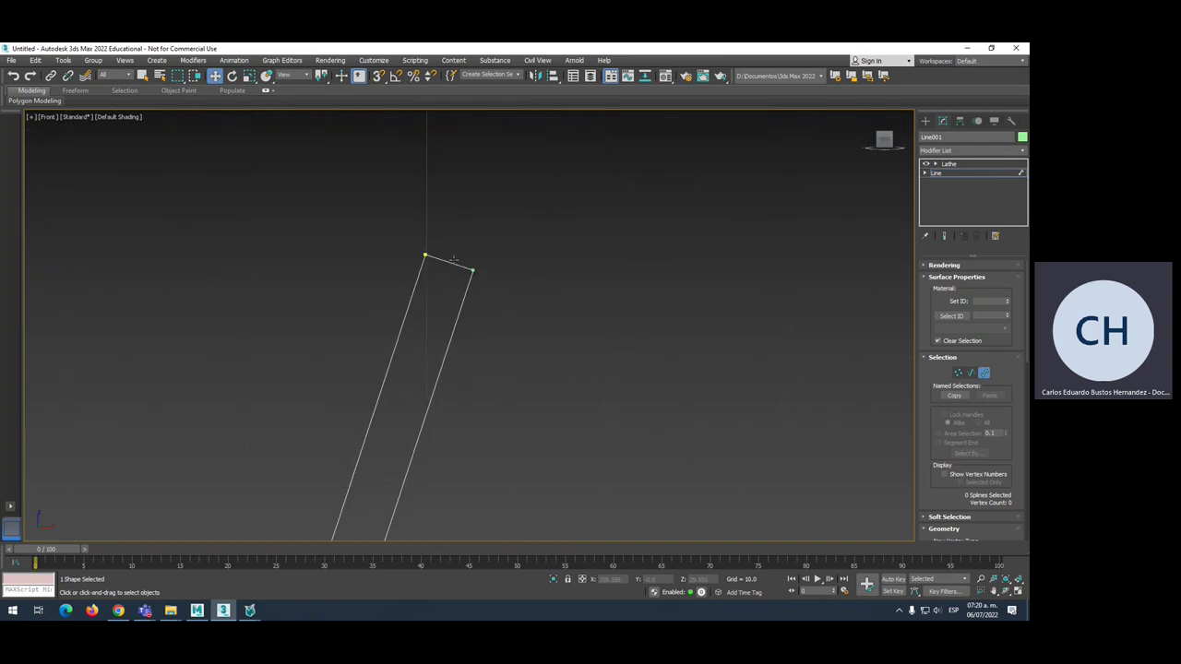
scroll(452, 258, "up", 2)
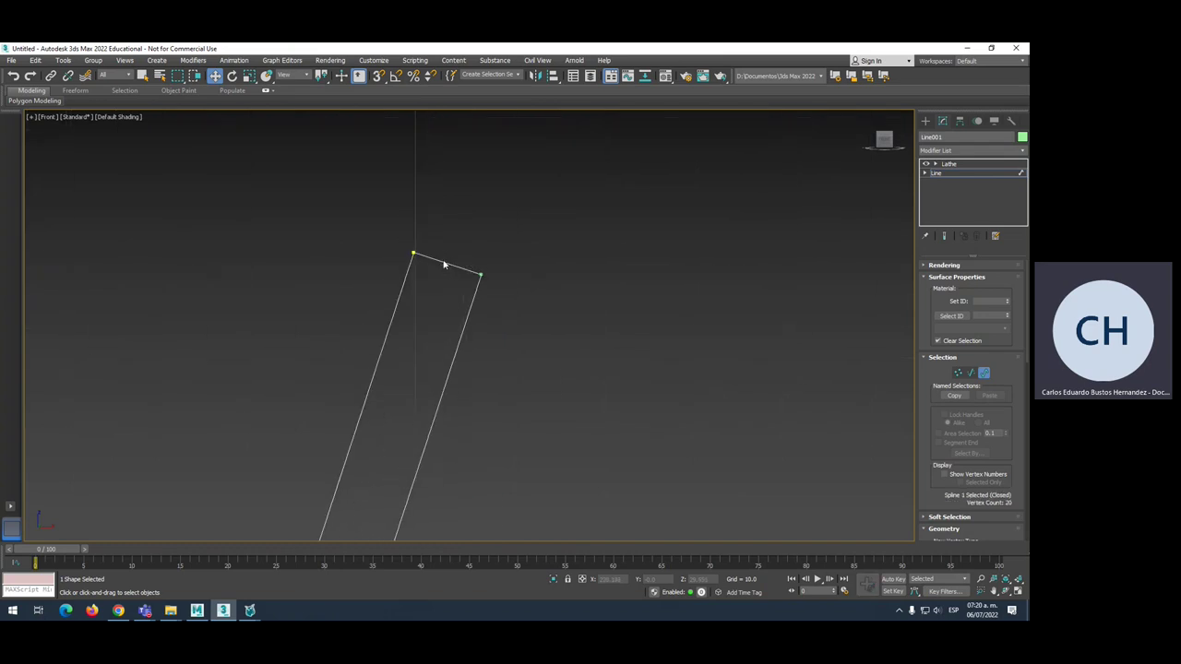
right_click(443, 261)
left_click(420, 308)
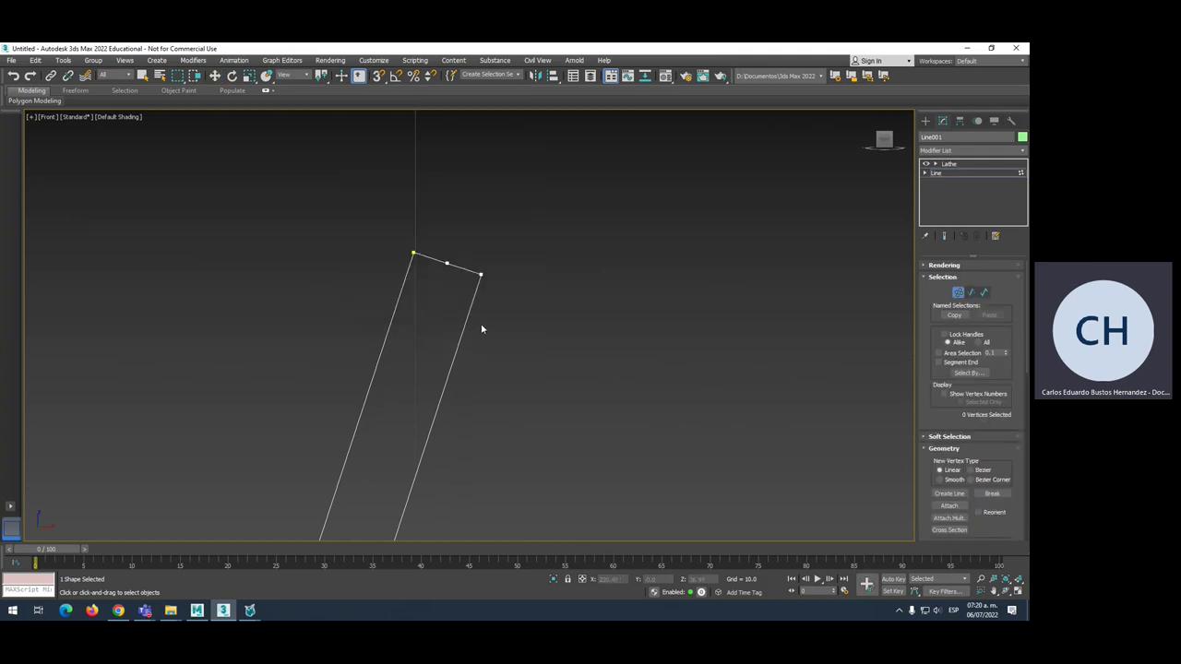
Move the rim vertex up and adjust and rotate its tangent handles to round the lip.
key("w")
left_click(448, 264)
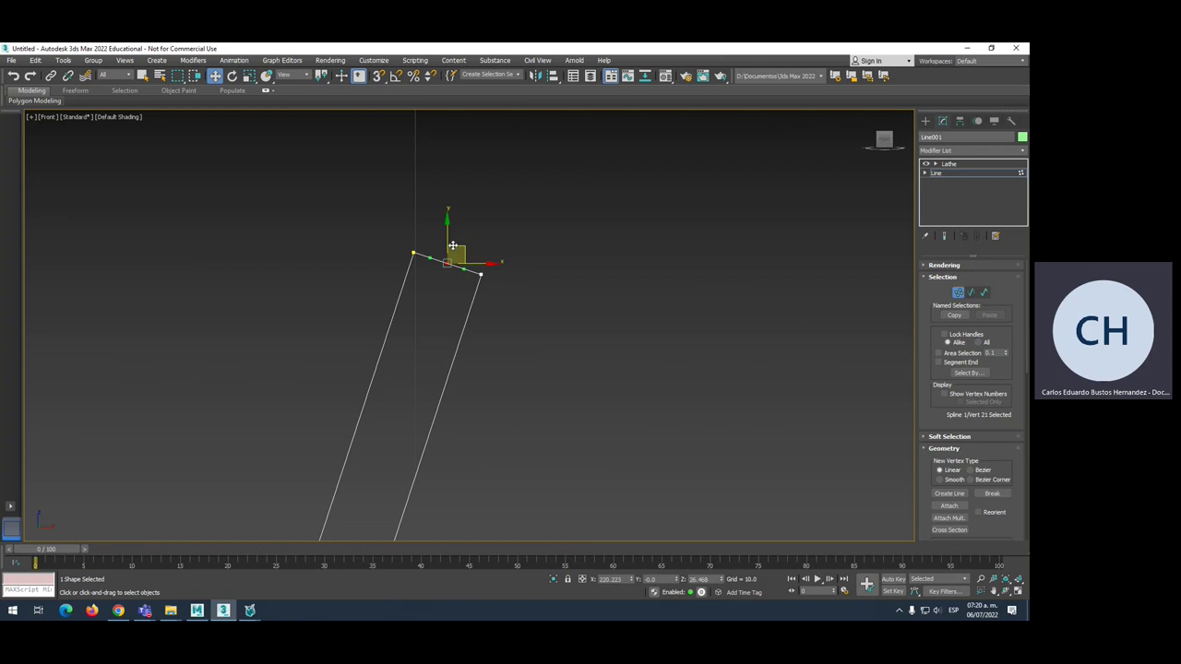
left_click_drag(448, 246, 458, 221)
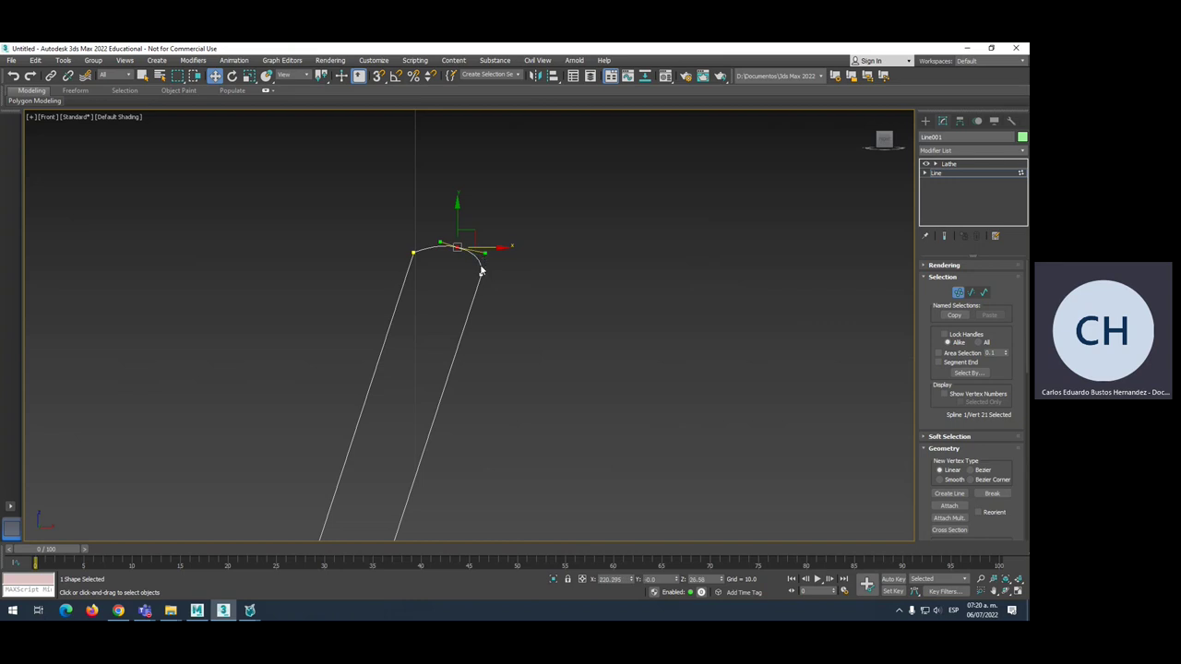
left_click_drag(440, 242, 416, 227)
right_click(470, 249)
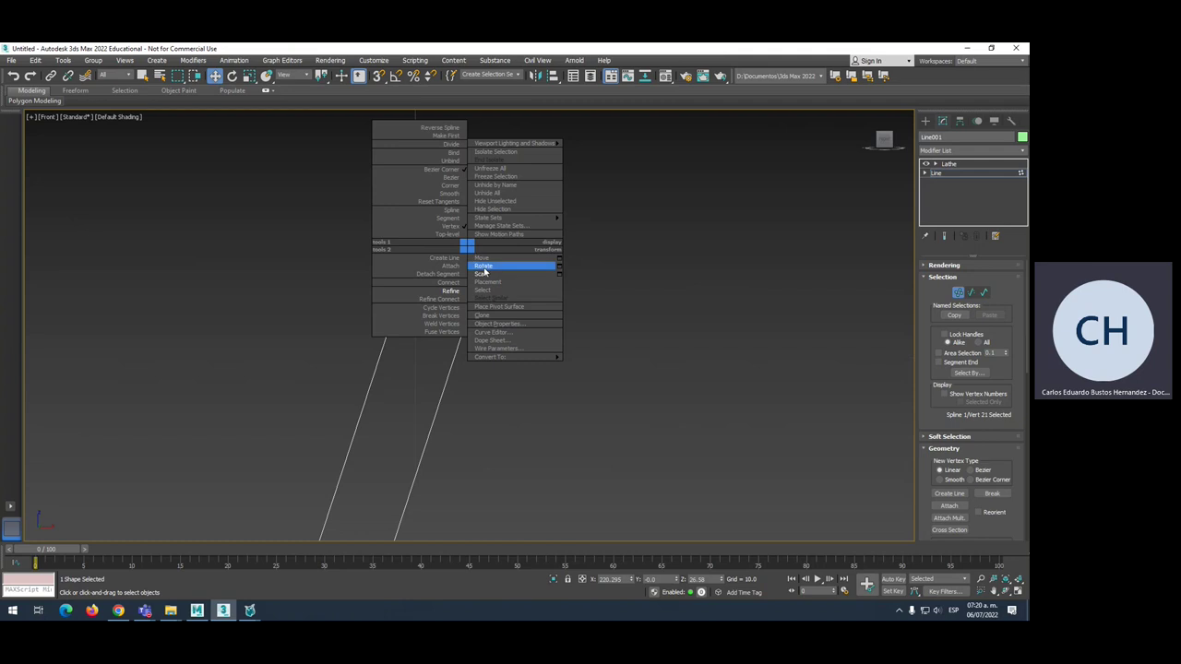
left_click(485, 266)
left_click_drag(495, 234, 497, 240)
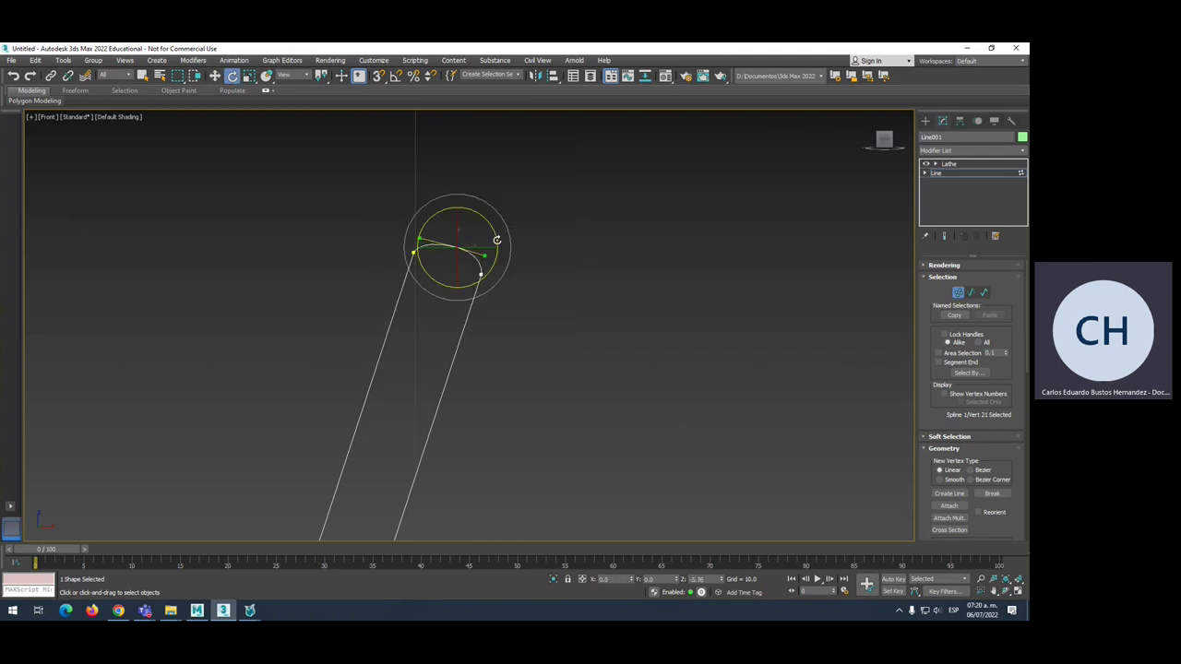
left_click(541, 272)
Move the vertex at the profile's lower bend slightly down to smooth the curve.
scroll(549, 263, "down", 2)
scroll(536, 246, "down", 2)
scroll(463, 321, "down", 2)
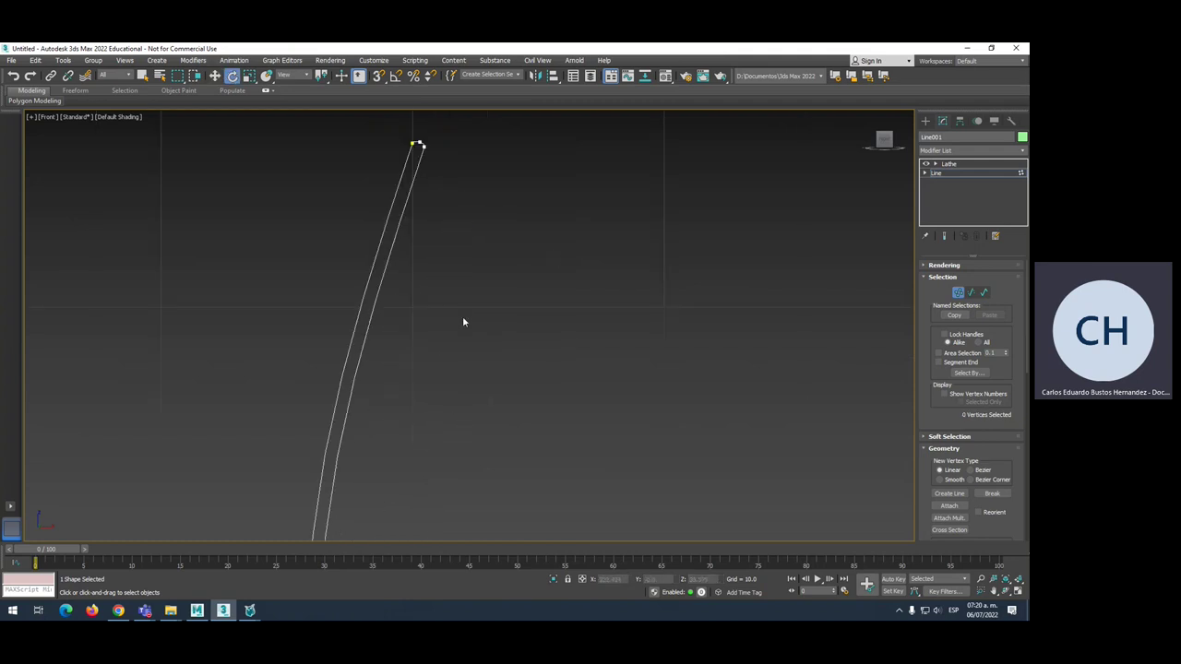
mouse_move(463, 322)
middle_mouse_down()
mouse_move(435, 322)
mouse_move(369, 179)
mouse_move(502, 194)
middle_mouse_up()
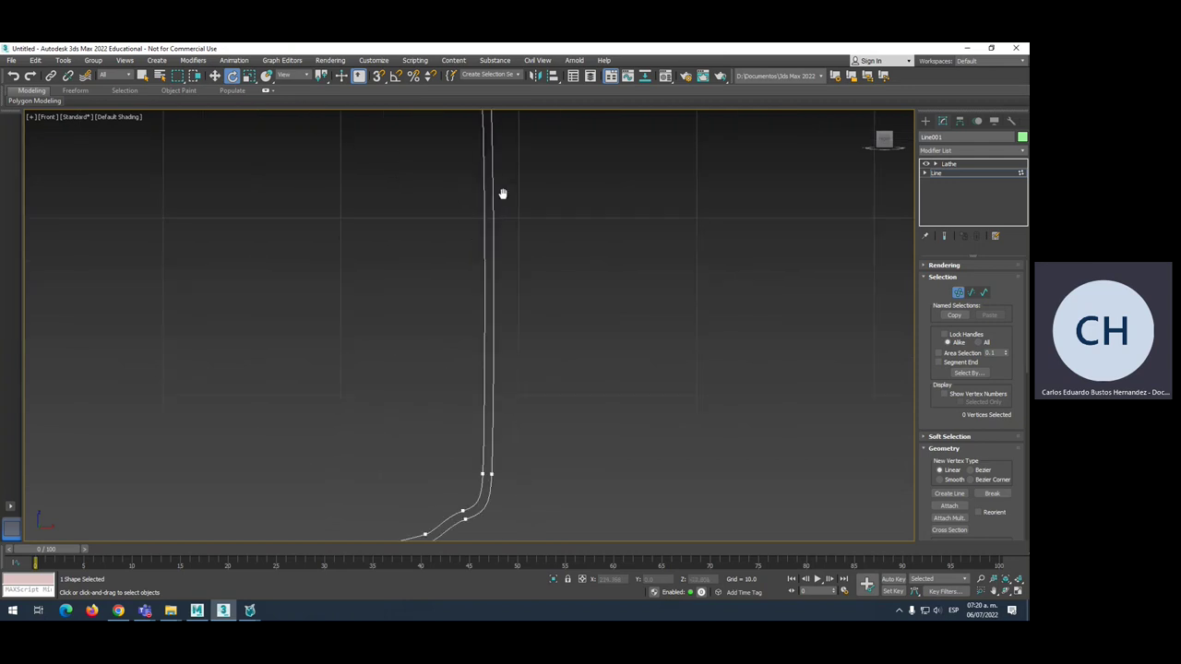
scroll(502, 277, "up", 2)
scroll(388, 396, "up", 1)
scroll(406, 388, "up", 1)
scroll(432, 379, "up", 2)
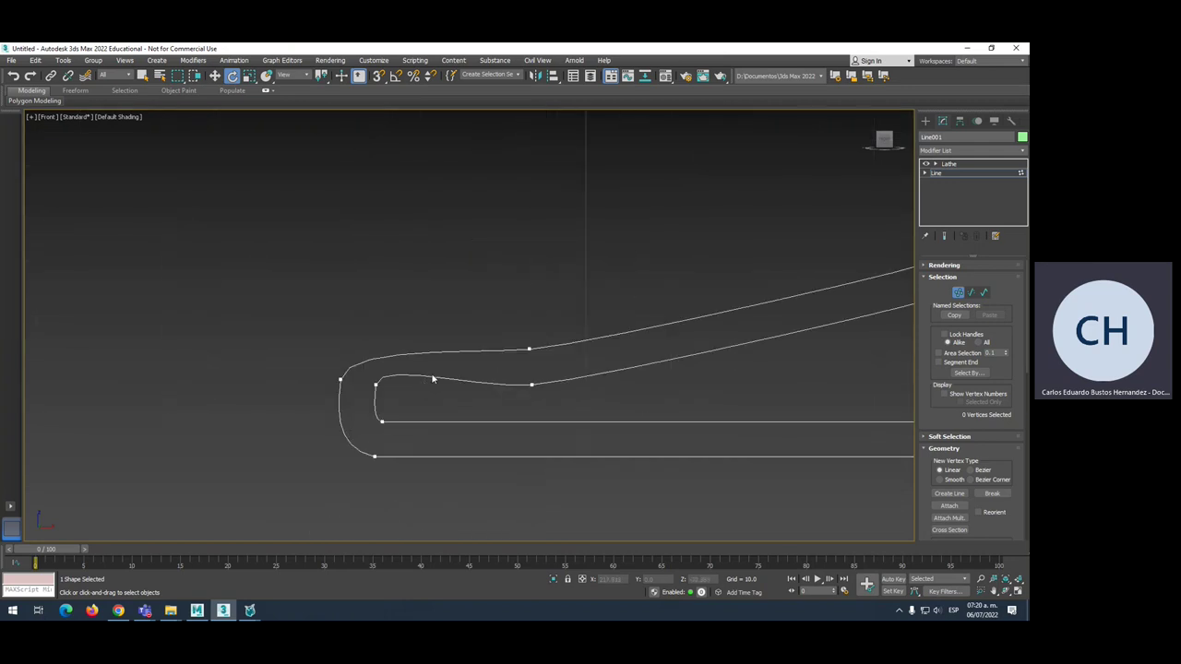
left_click(375, 383)
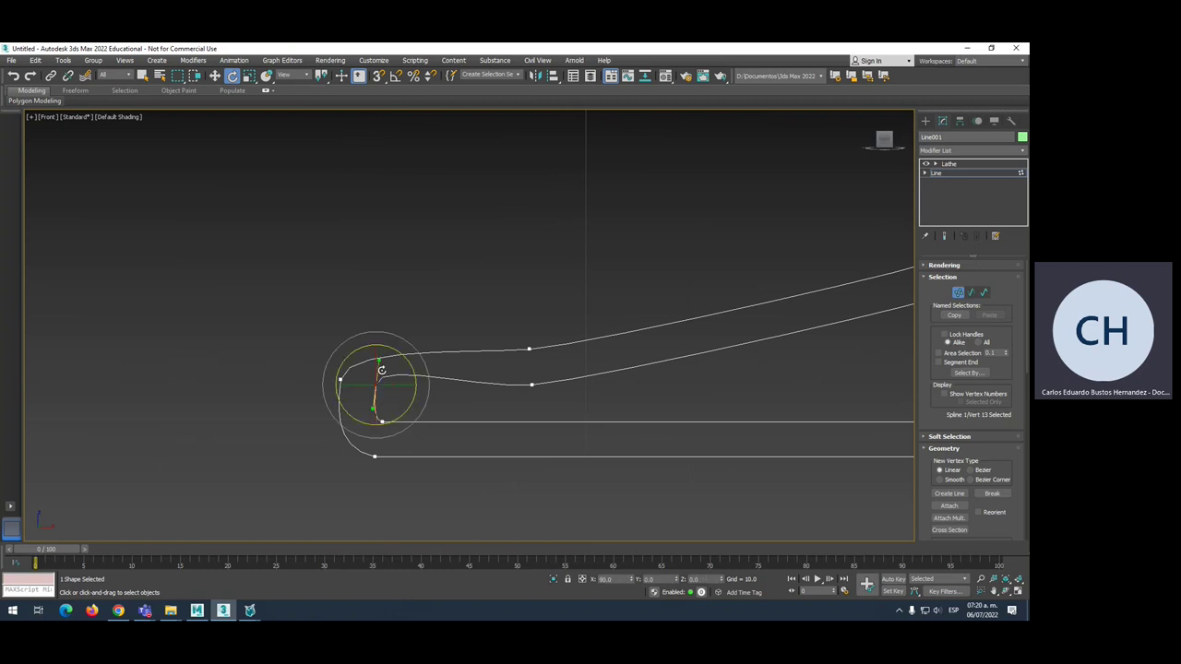
key("w")
left_click_drag(375, 349, 372, 437)
key("r")
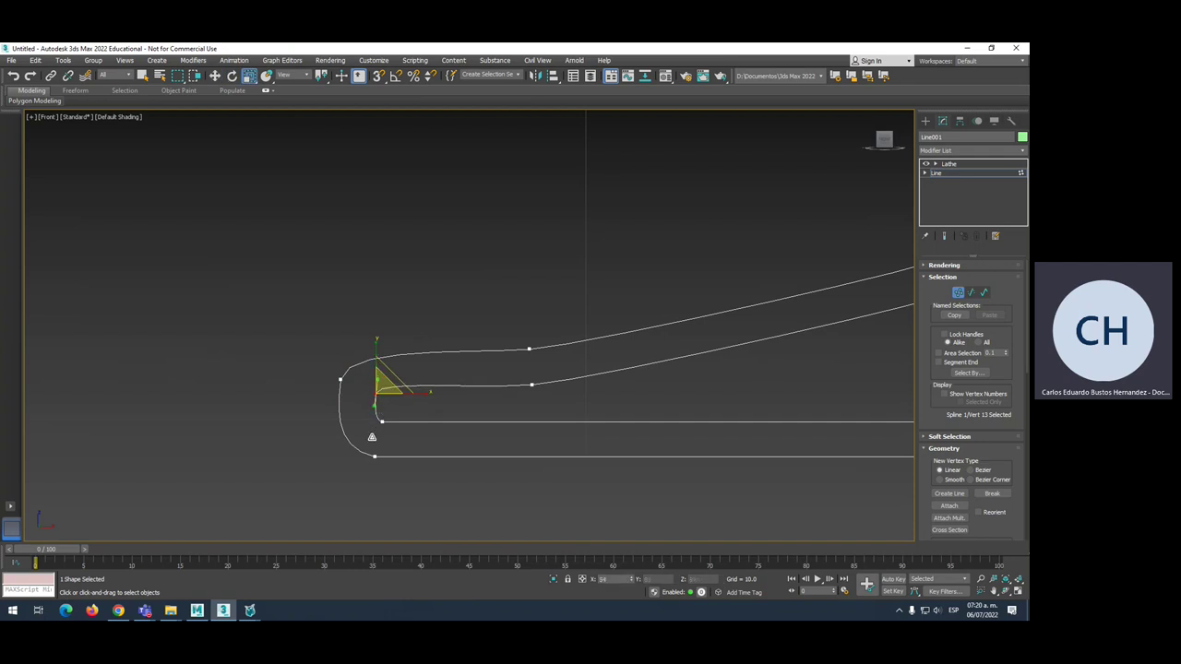
left_click(544, 312)
Show the finished lathed wine glass alongside the reference photo.
scroll(554, 316, "down", 5)
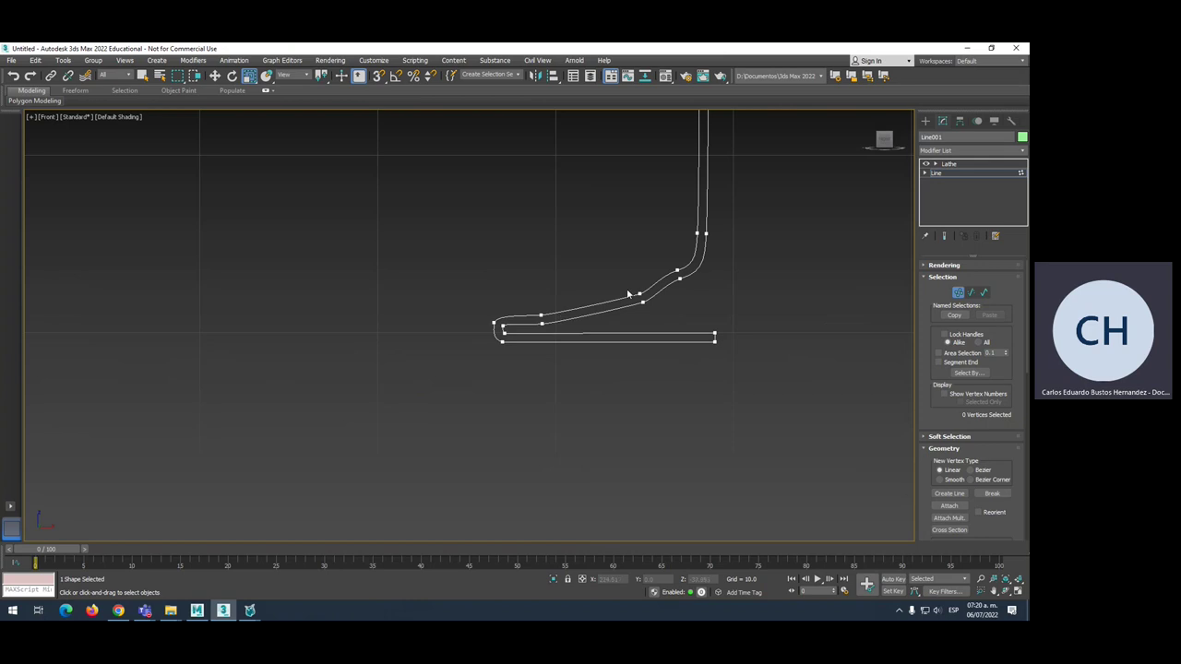
middle_click_drag(627, 295, 585, 348)
scroll(585, 348, "down", 3)
left_click(949, 164)
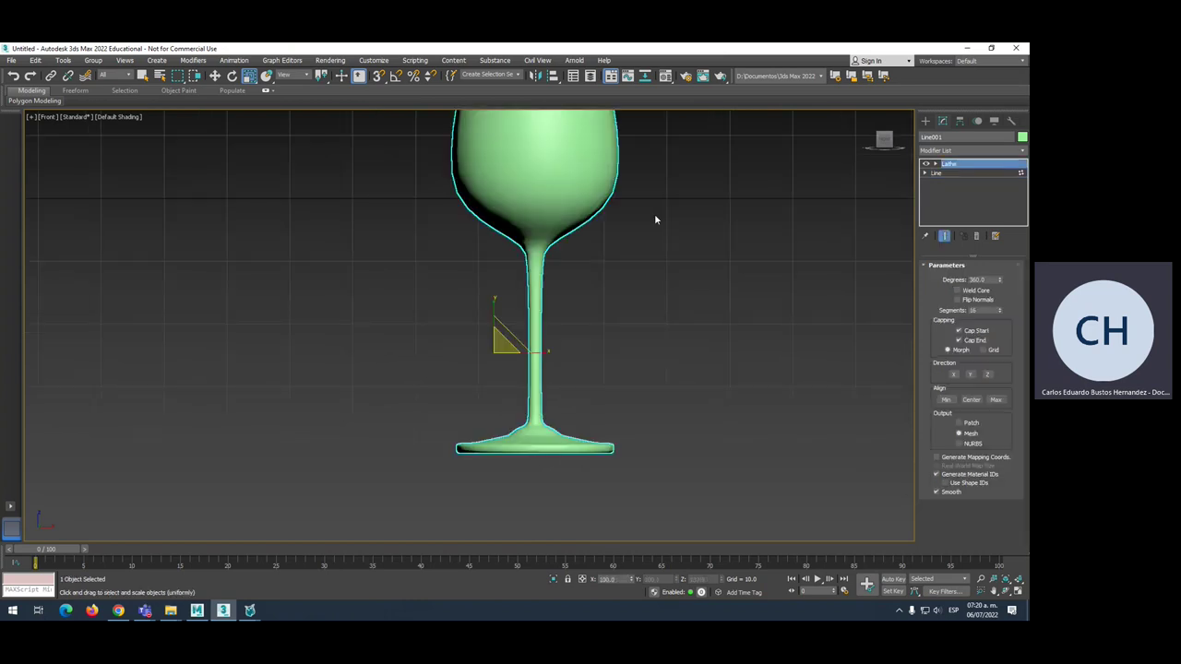
scroll(596, 277, "down", 3)
scroll(585, 308, "down", 2)
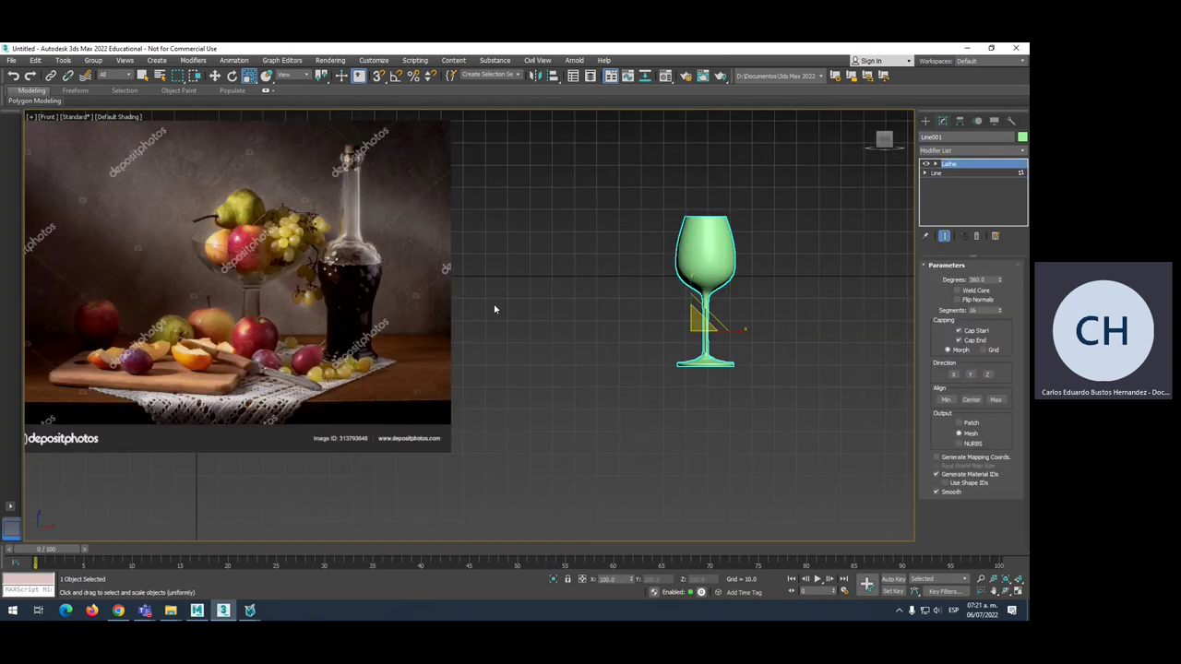
middle_click_drag(495, 308, 605, 321)
Start a new Line shape from Create > Shapes, zoomed to the bottle in the photo.
left_click(925, 121)
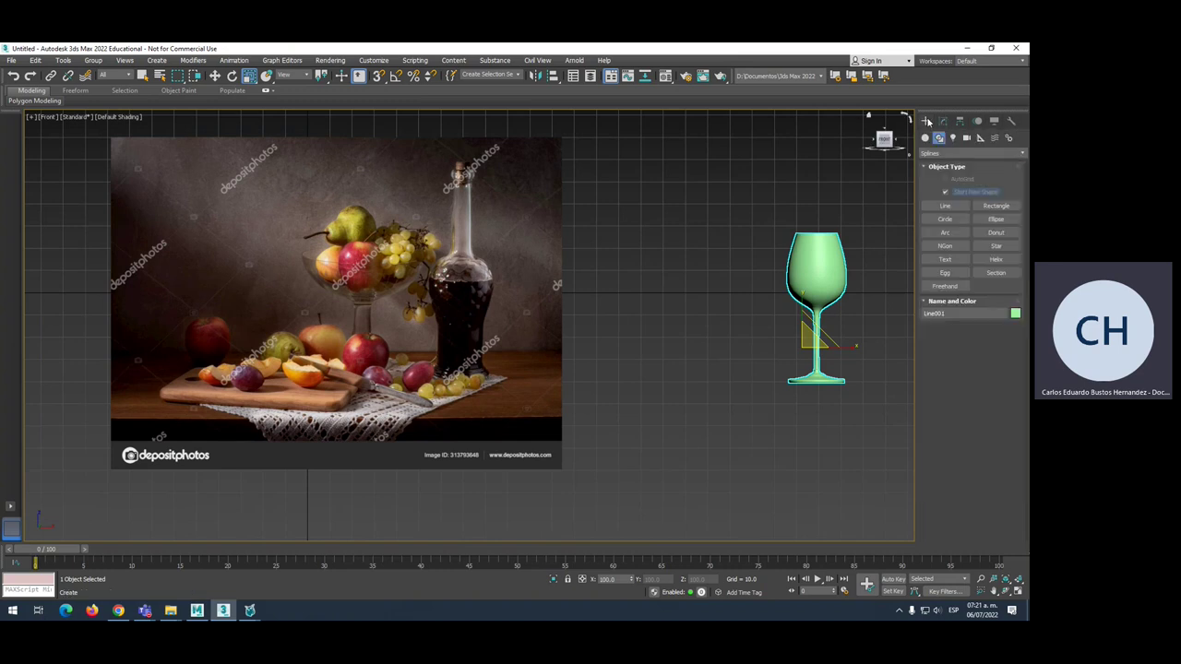
left_click(945, 205)
scroll(505, 210, "up", 3)
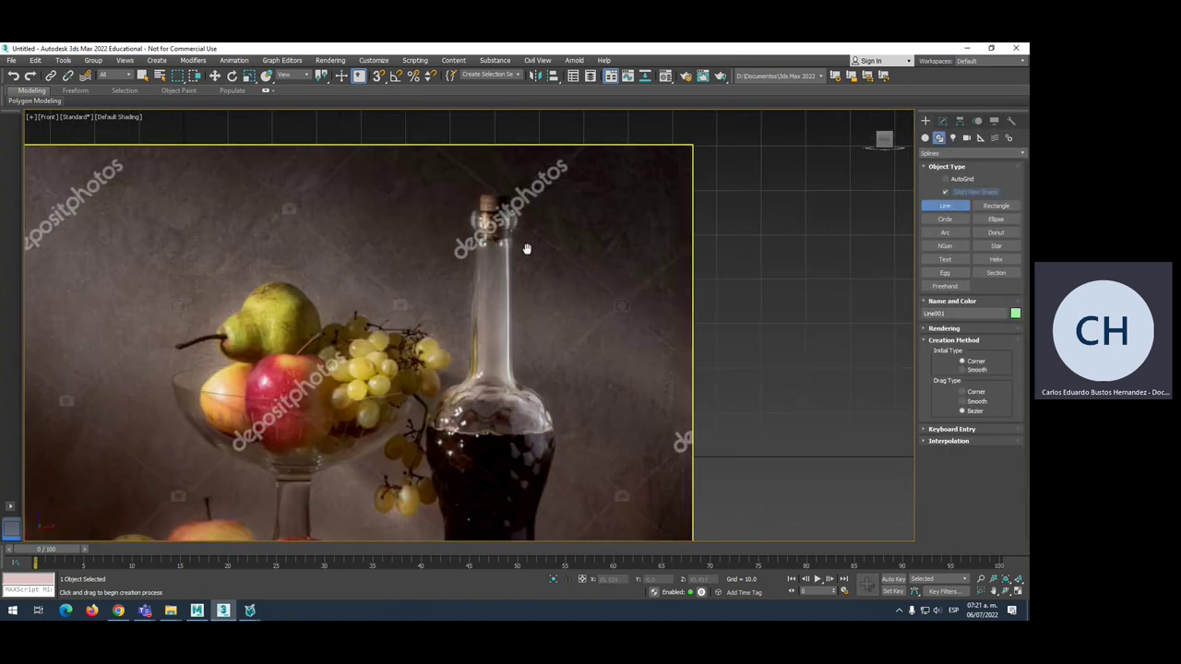
scroll(501, 209, "up", 3)
scroll(498, 207, "up", 3)
scroll(496, 207, "down", 2)
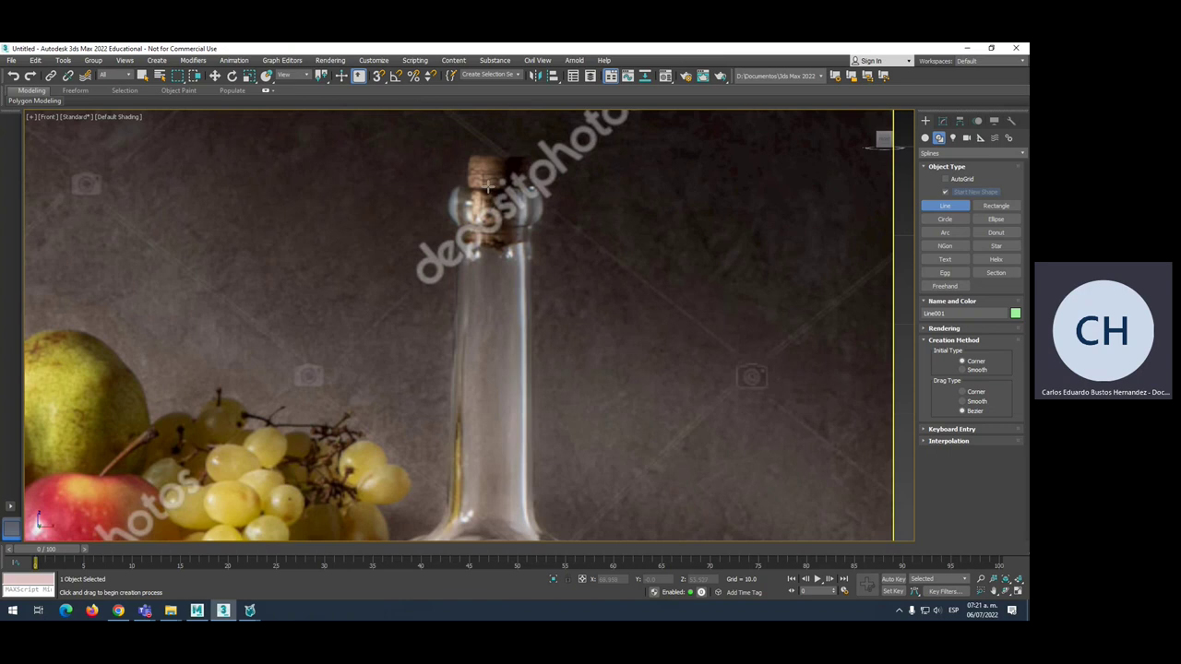
Trace the bottle outline from the cork lip down the neck to the shoulder.
left_click(487, 187)
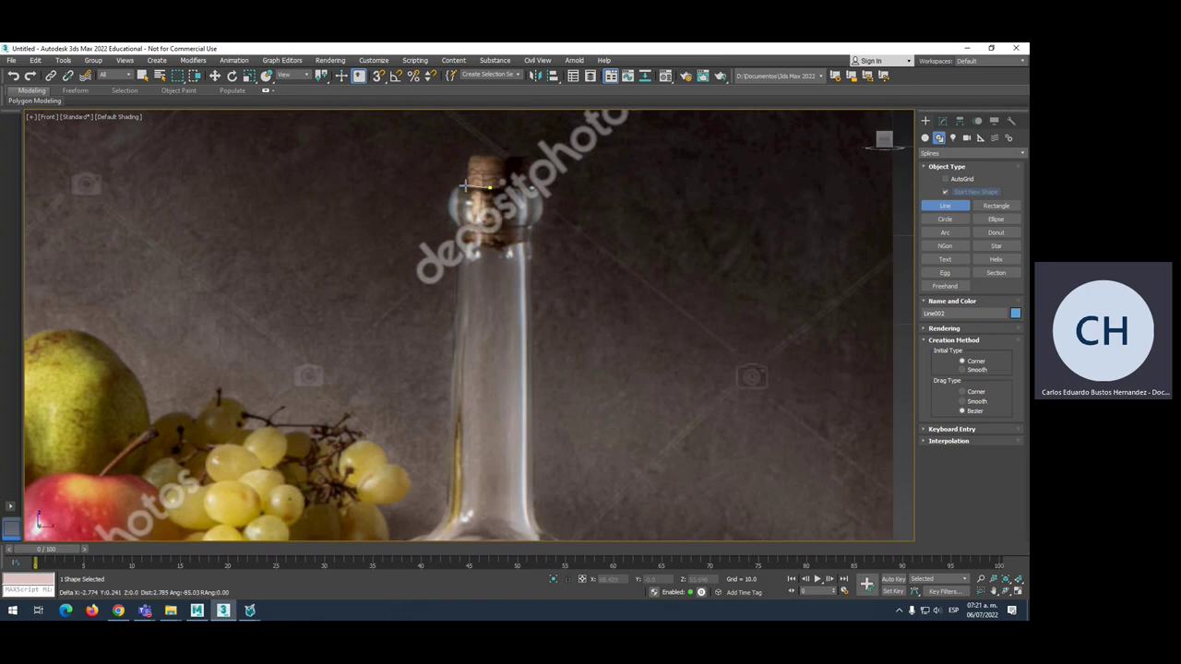
left_click_drag(459, 185, 447, 198)
left_click(452, 222)
left_click(454, 226)
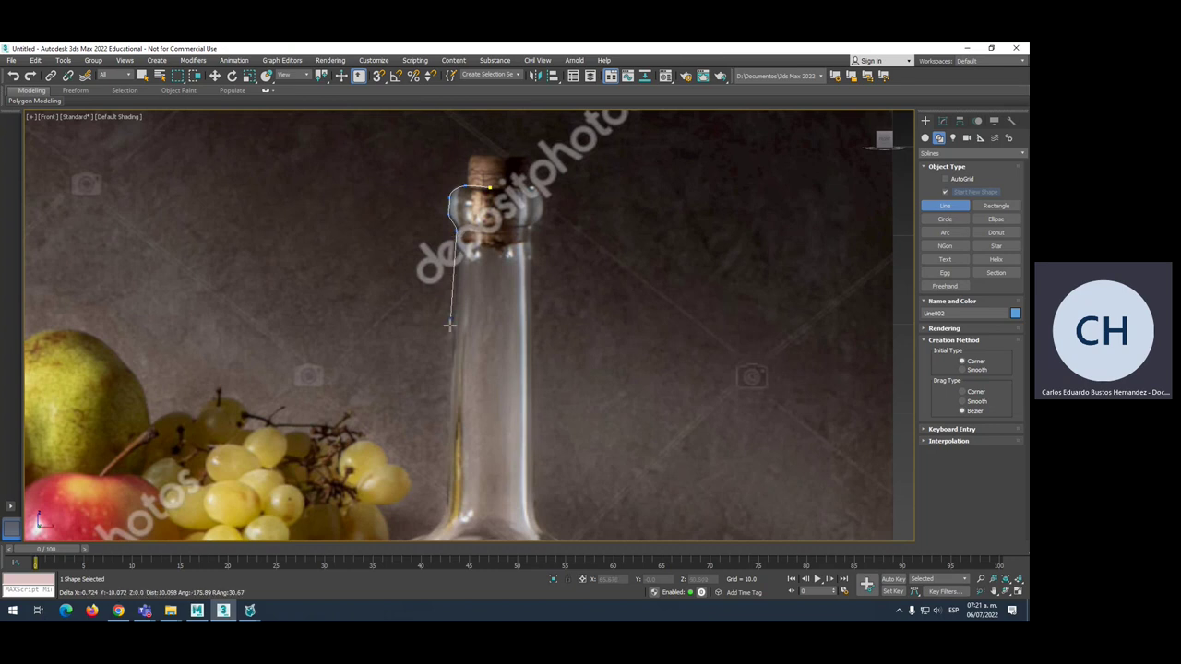
middle_click_drag(456, 385, 490, 246)
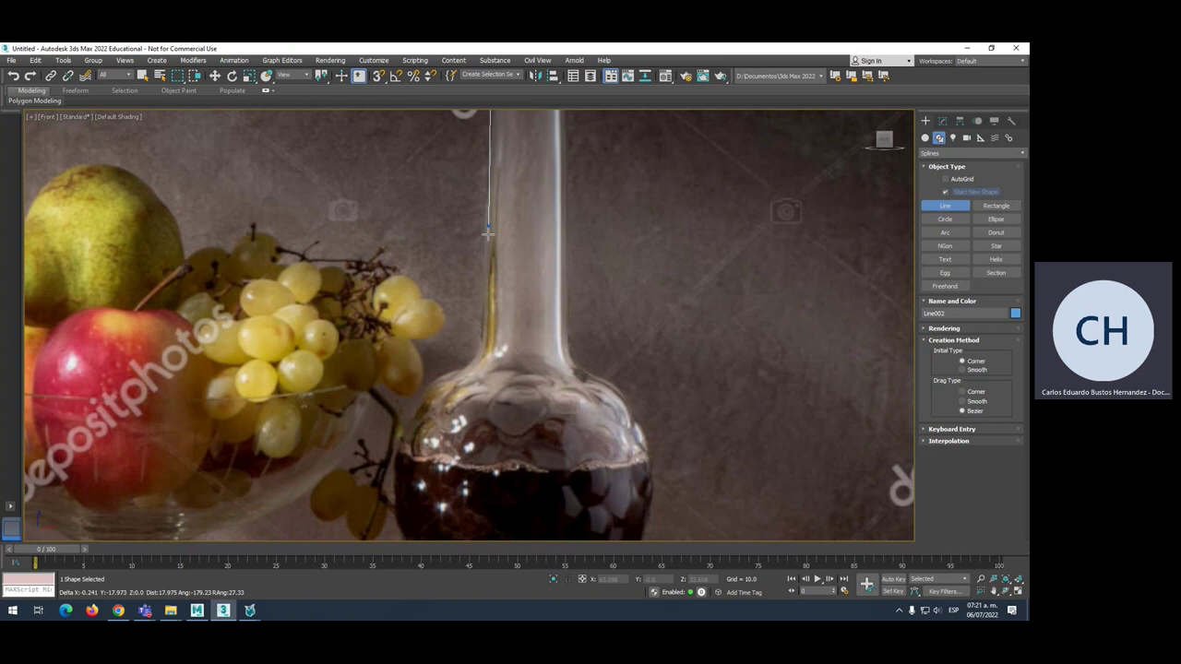
left_click(480, 343)
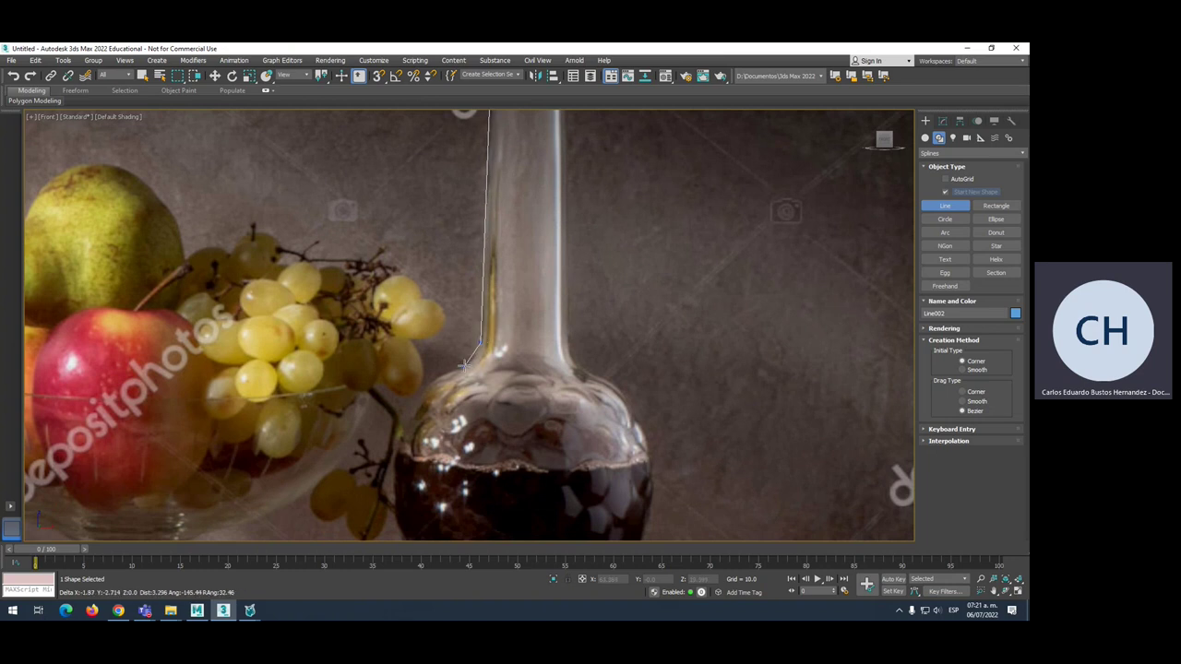
left_click(468, 363)
Continue the line along the shoulder, body and base to the centre, then finish it.
middle_click_drag(468, 363, 523, 248)
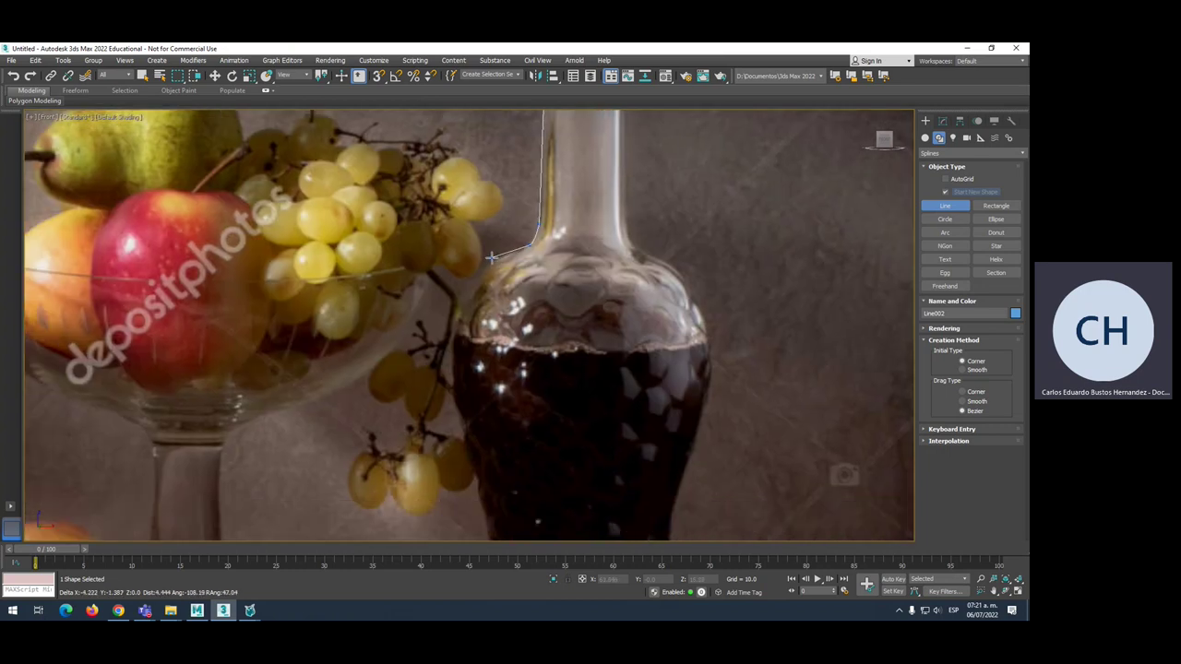
left_click(471, 294)
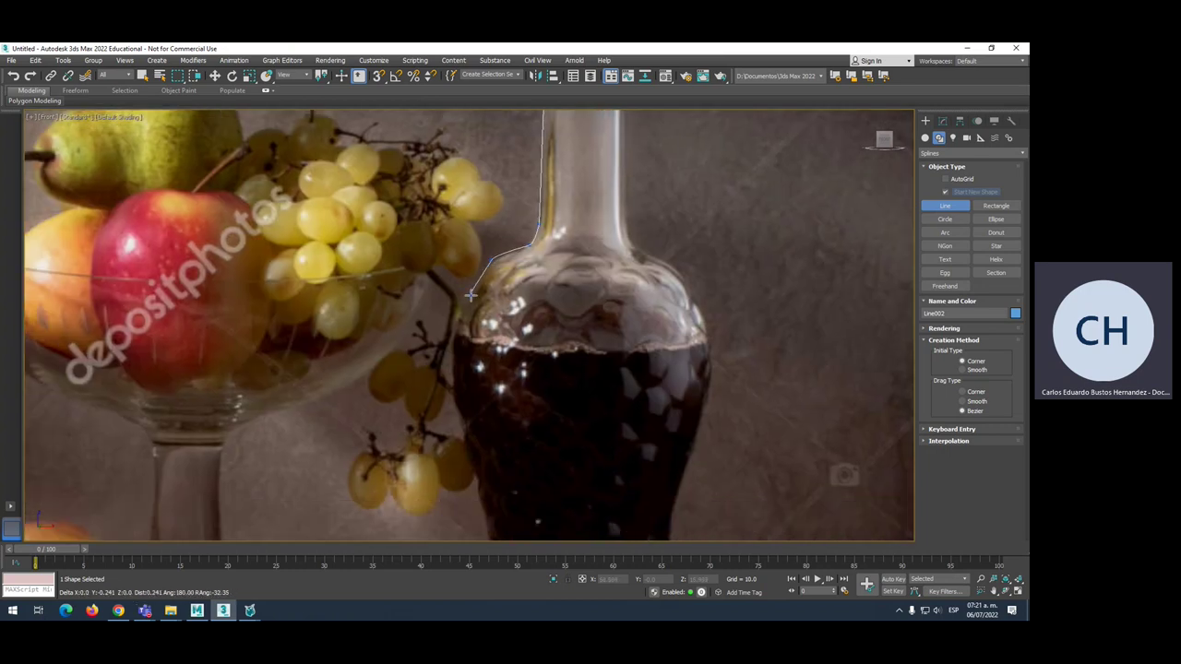
middle_click_drag(458, 318, 485, 252)
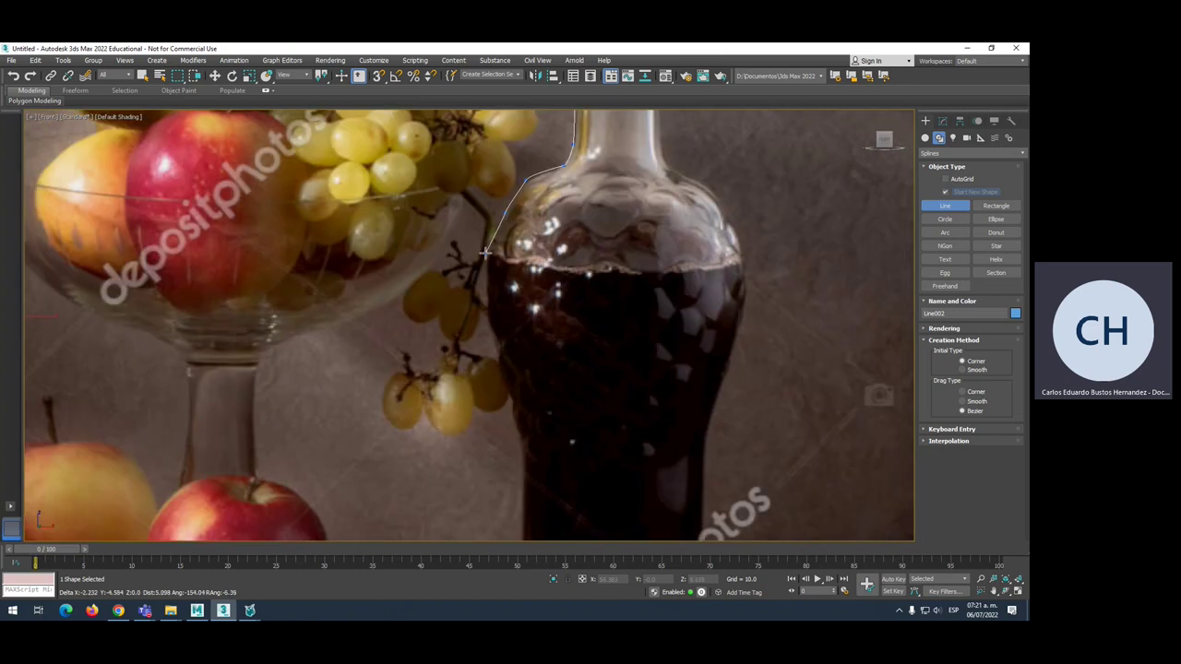
left_click(486, 254)
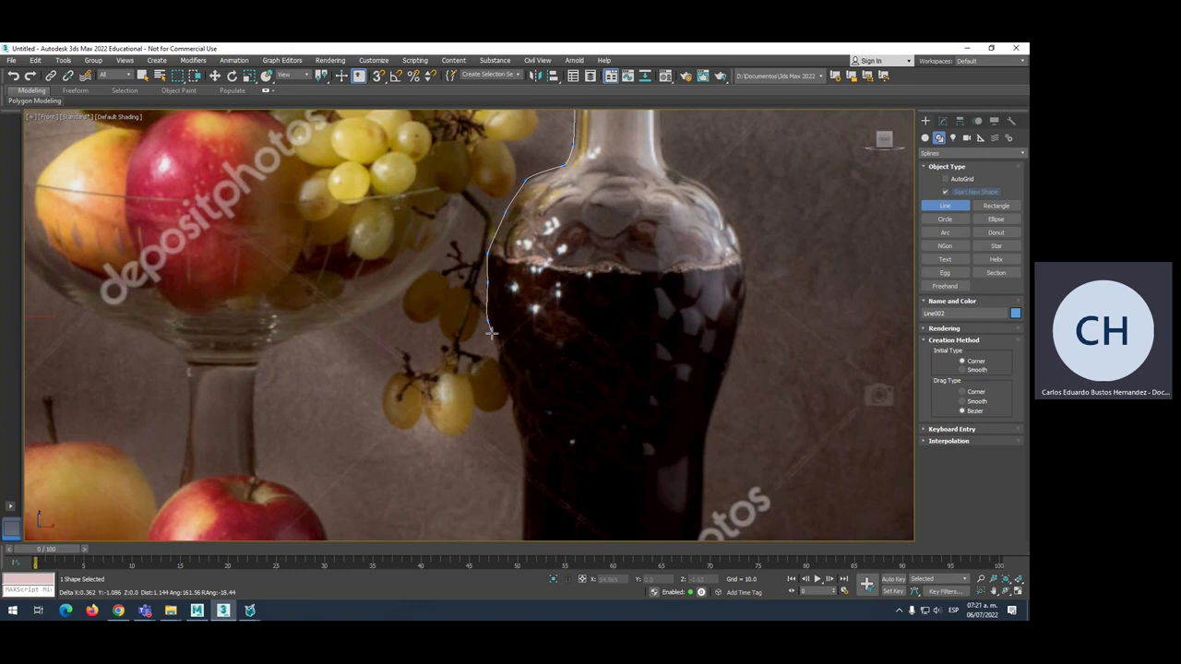
middle_click_drag(491, 334, 502, 248)
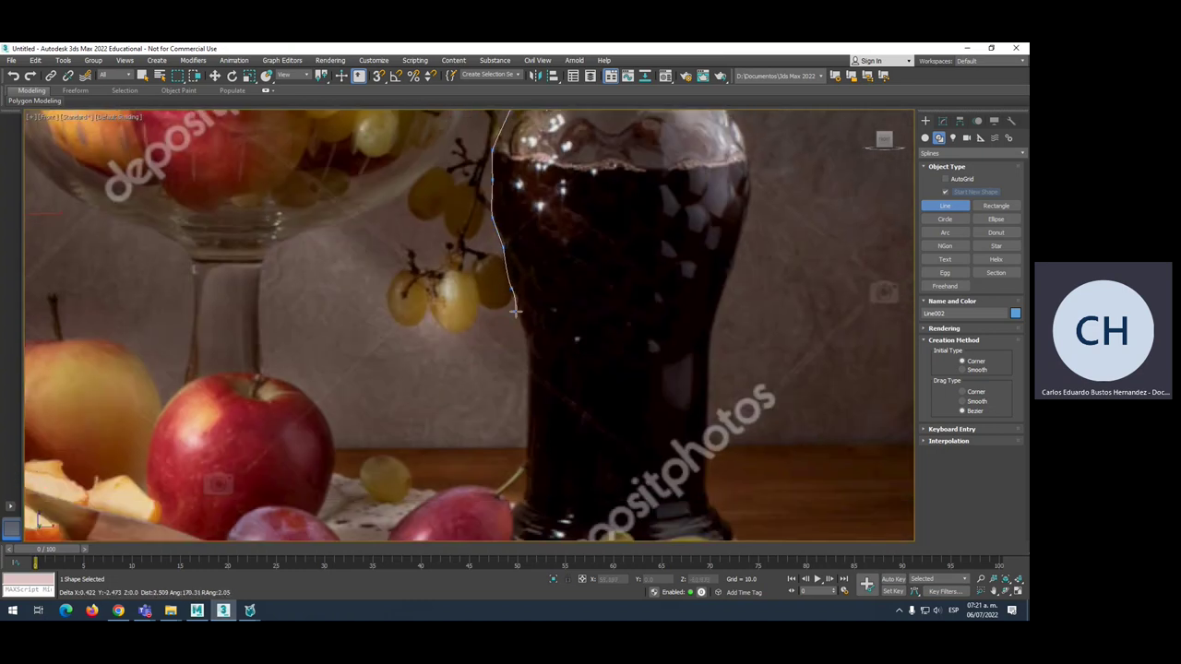
middle_click_drag(531, 350, 506, 153)
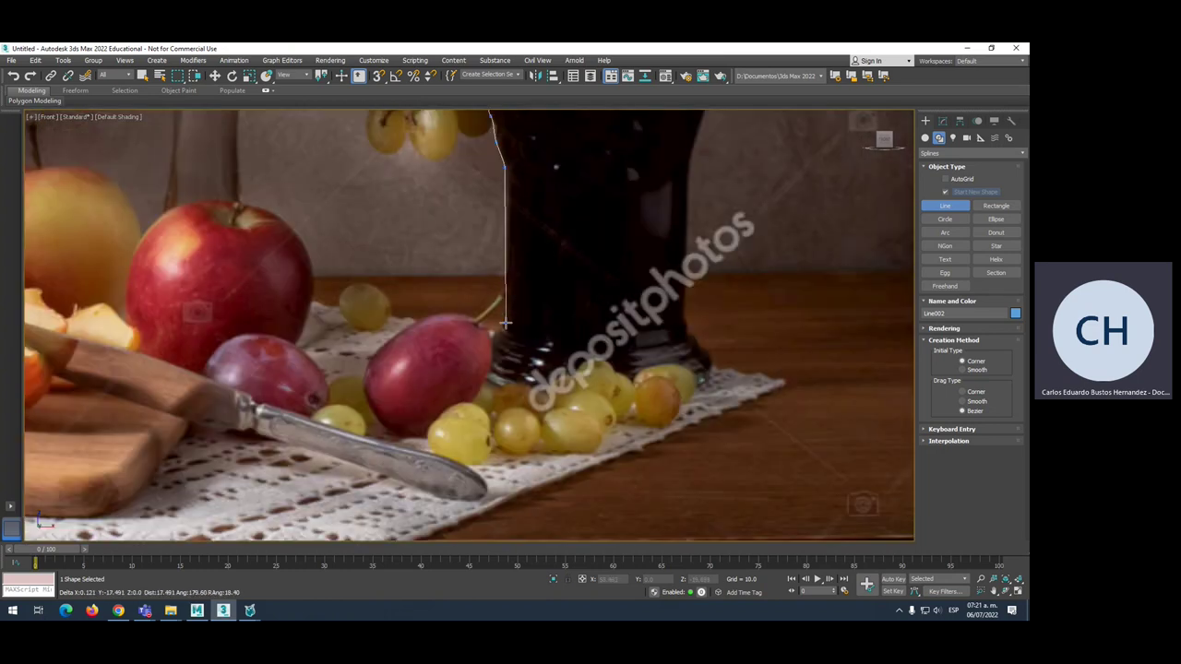
mouse_move(504, 328)
middle_mouse_down()
mouse_move(543, 267)
mouse_move(550, 224)
middle_mouse_up()
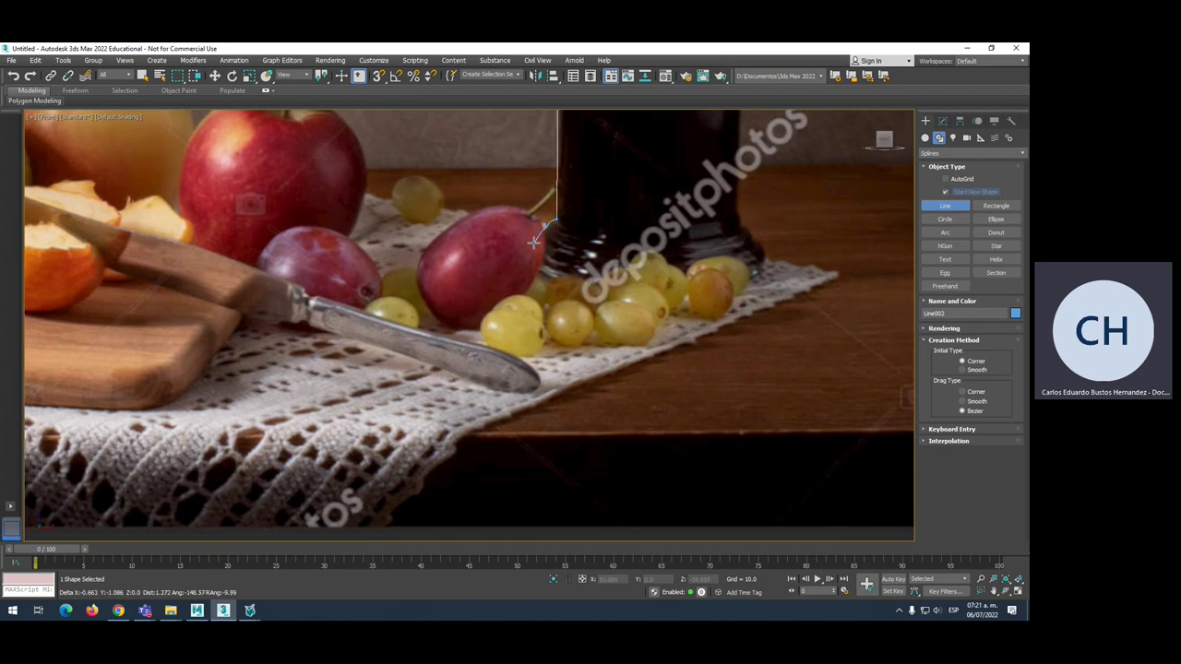
left_click(523, 255)
left_click(529, 271)
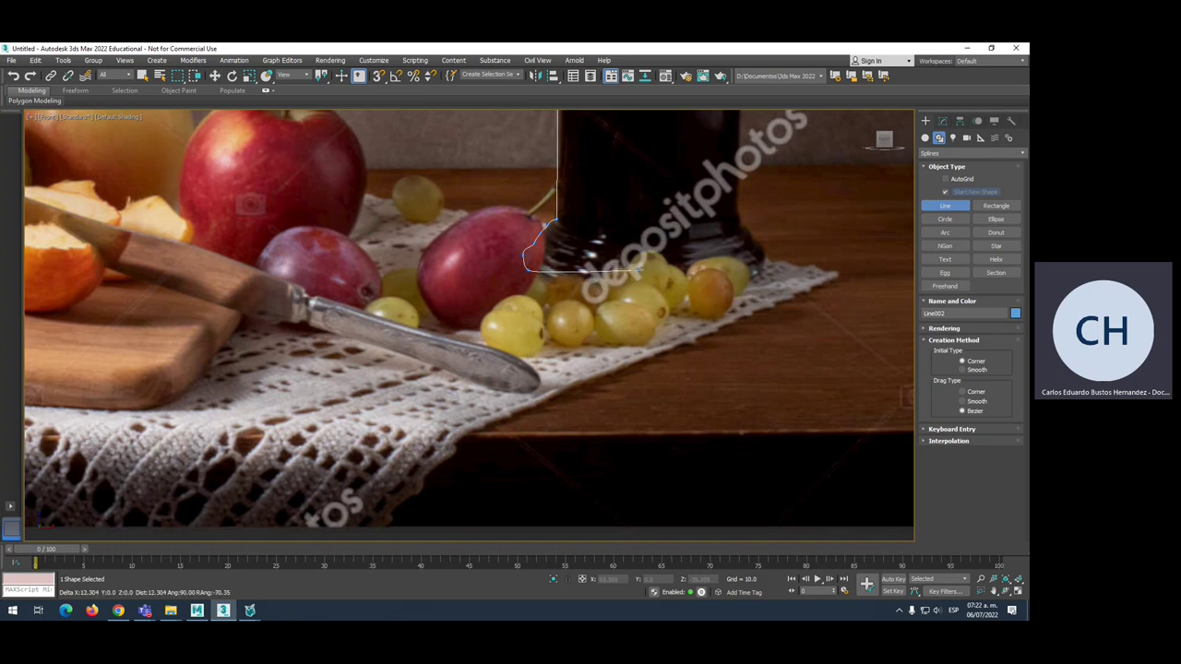
left_click(659, 272)
right_click(671, 172)
scroll(608, 320, "down", 3)
scroll(608, 320, "down", 3)
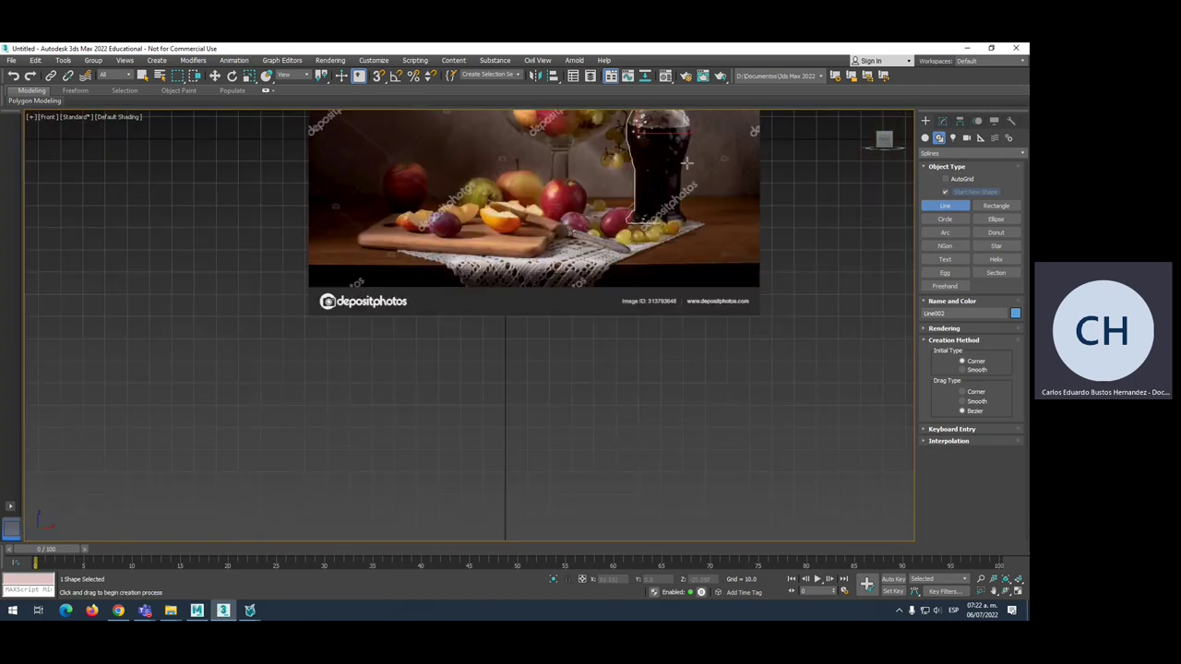
Add a Lathe modifier (360°, 16 segments) to Line002 and align it to Max.
middle_click_drag(608, 320, 596, 342)
left_click(943, 123)
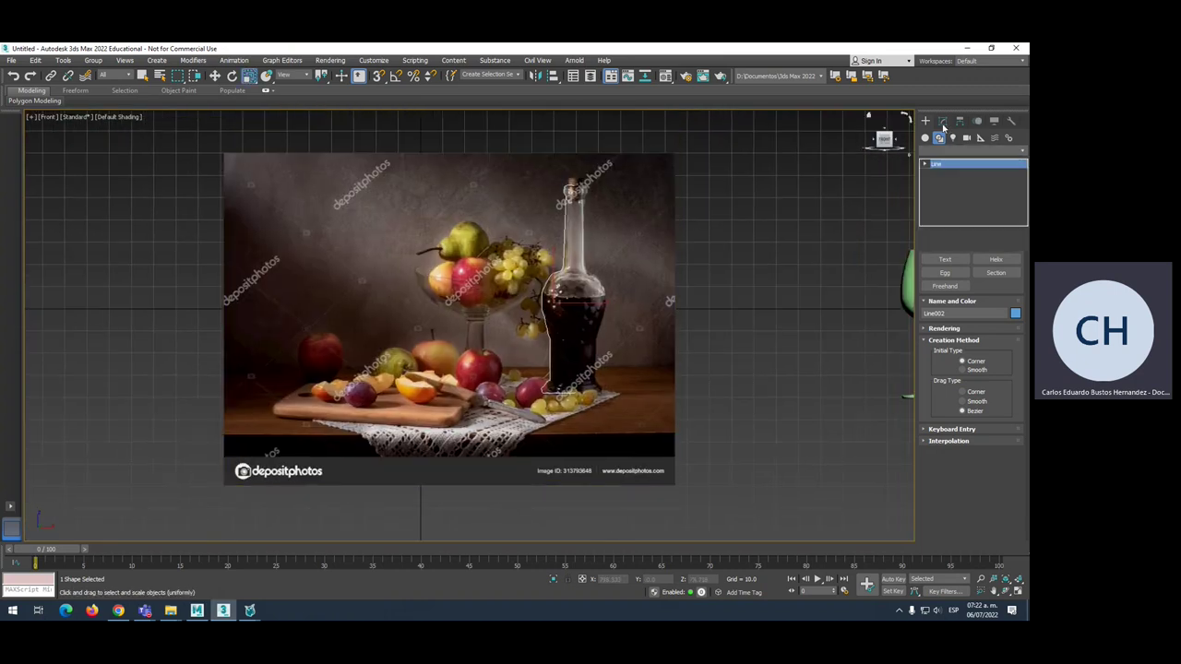
left_click(969, 151)
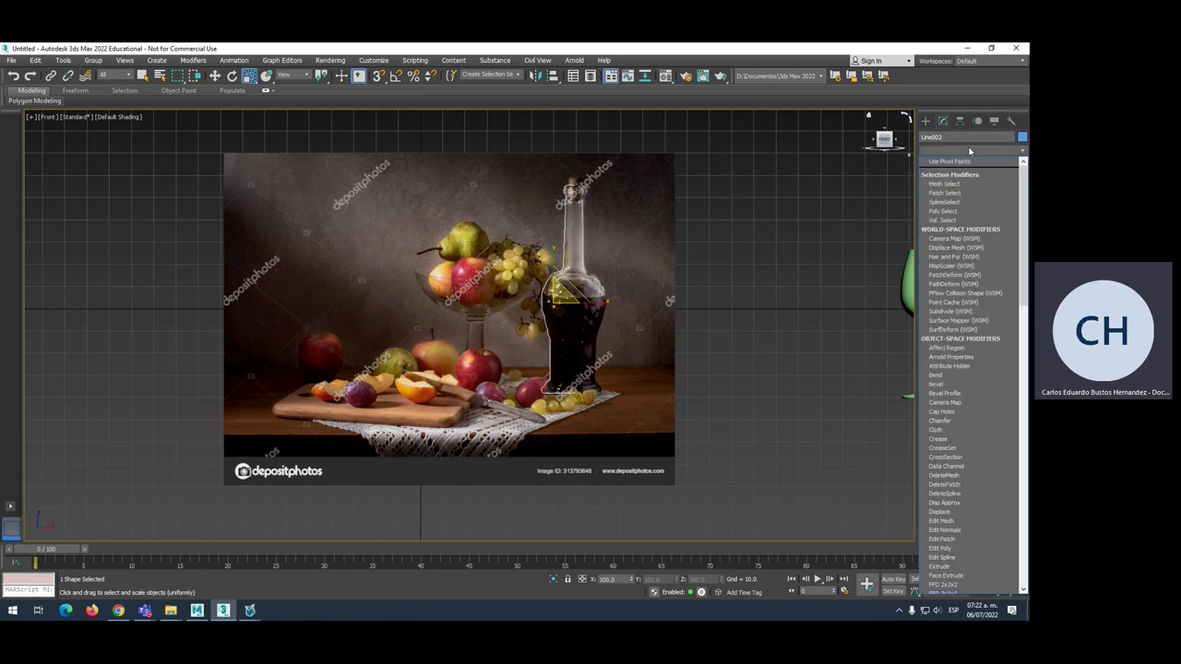
scroll(960, 370, "down", 3)
scroll(960, 369, "down", 3)
left_click(950, 387)
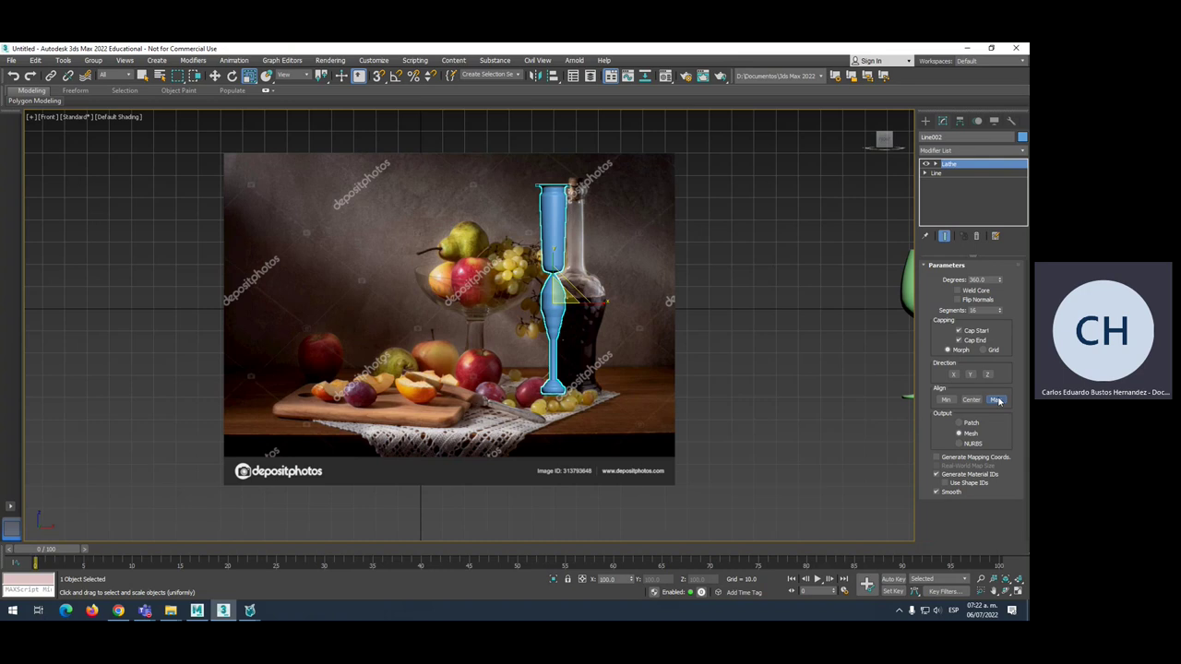
left_click(996, 400)
scroll(554, 216, "up", 3)
scroll(553, 216, "up", 2)
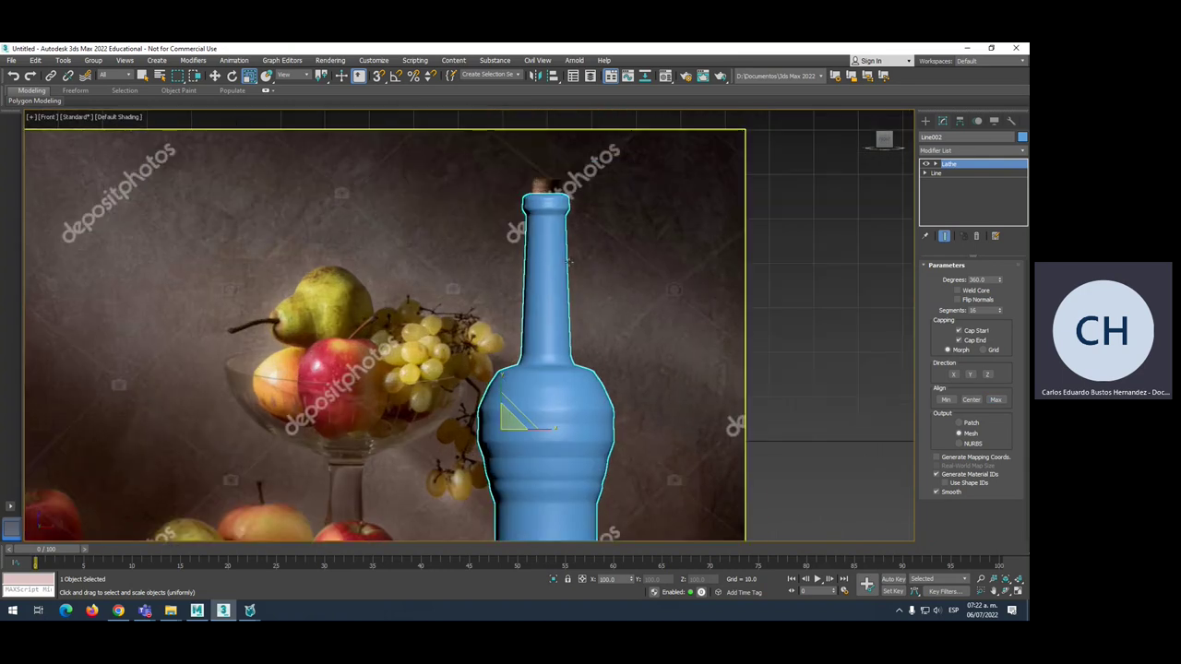
mouse_move(570, 261)
middle_mouse_down()
mouse_move(566, 292)
mouse_move(627, 244)
middle_mouse_up()
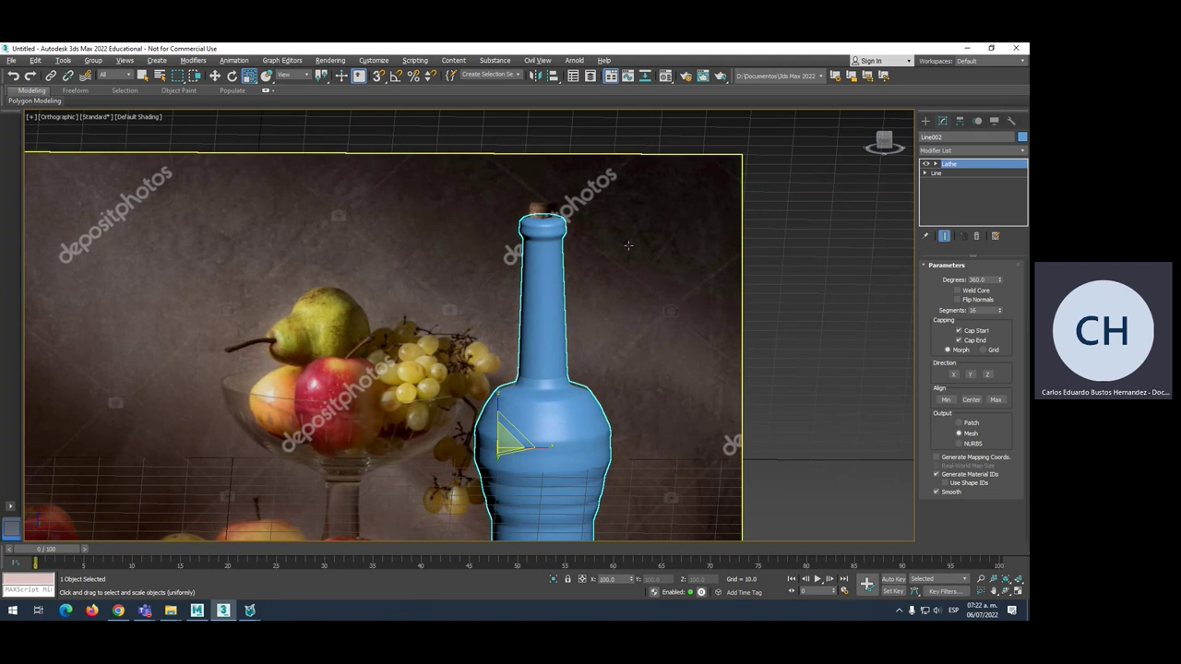
Switch to Front view and return to Line002's profile, zoomed on the bottle neck.
key("f")
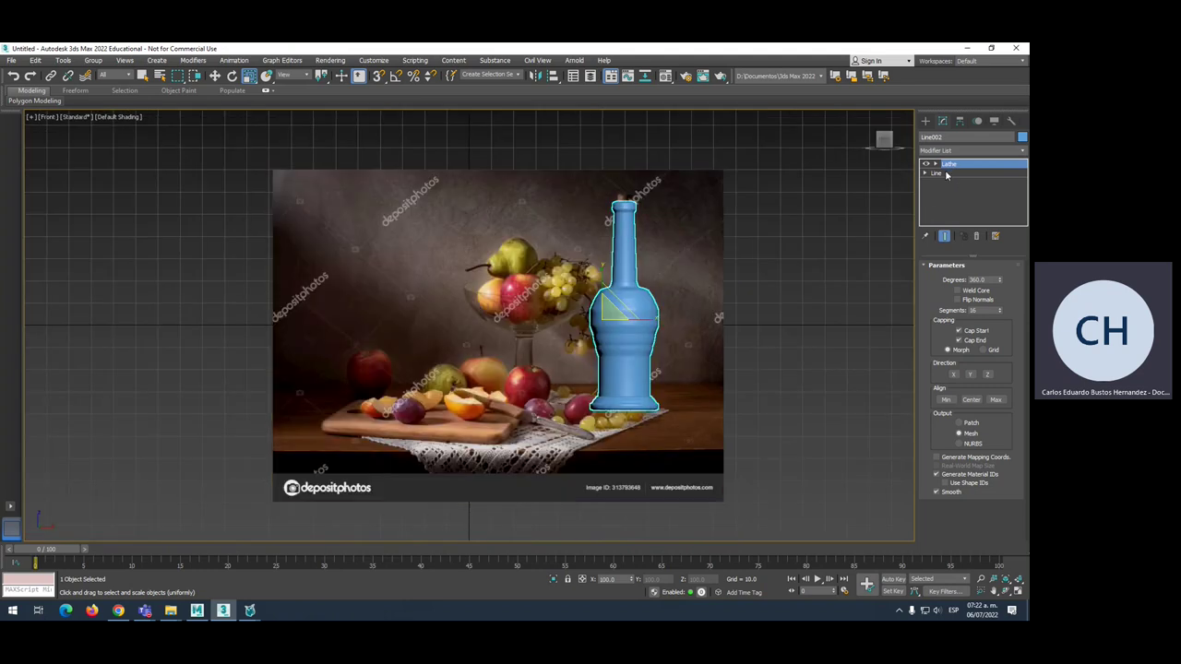
left_click(946, 174)
scroll(620, 204, "up", 5)
scroll(613, 230, "up", 3)
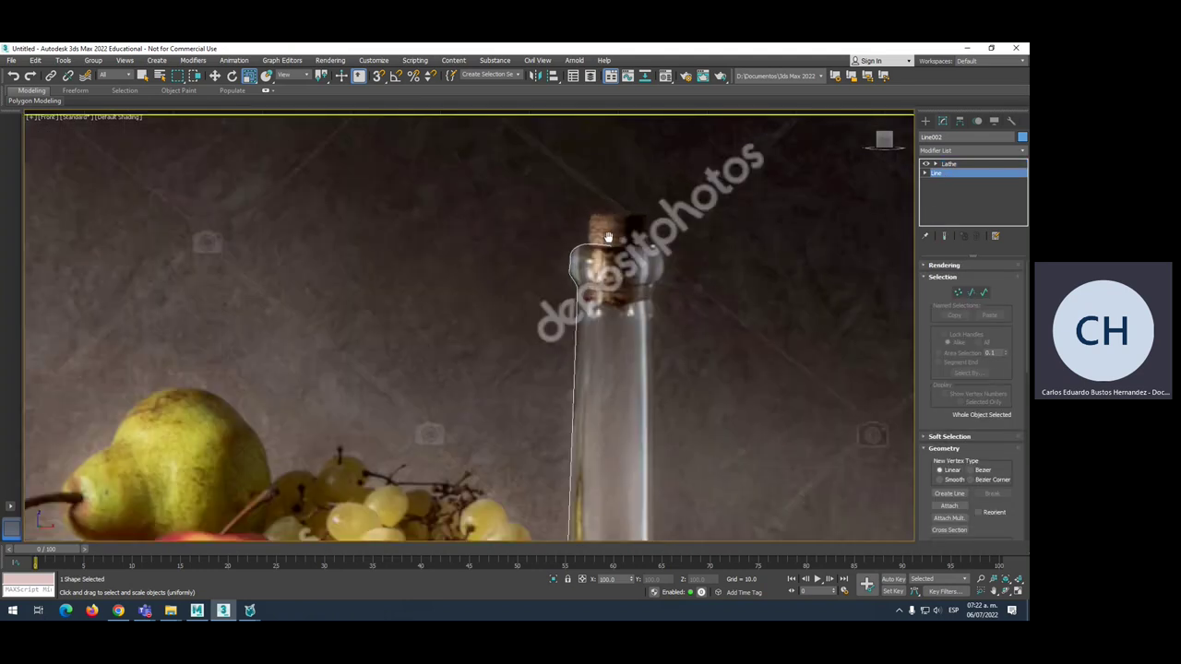
scroll(608, 251, "up", 3)
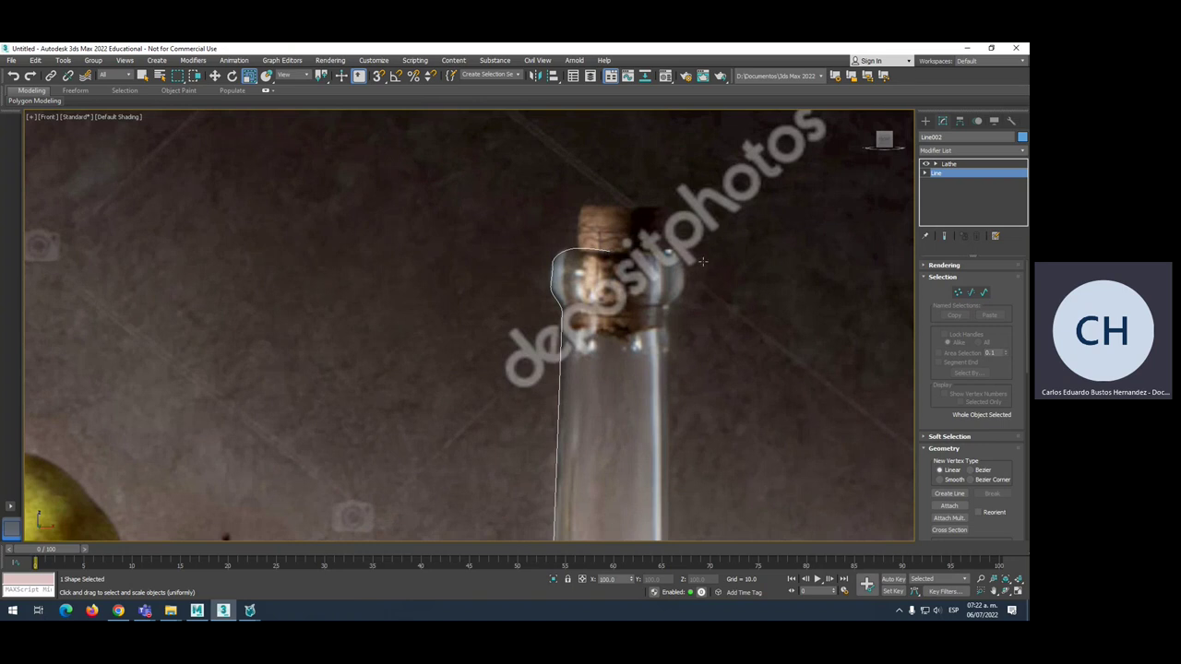
Lower the profile's topmost vertex at the cork lip, then switch to Spline level.
key("1")
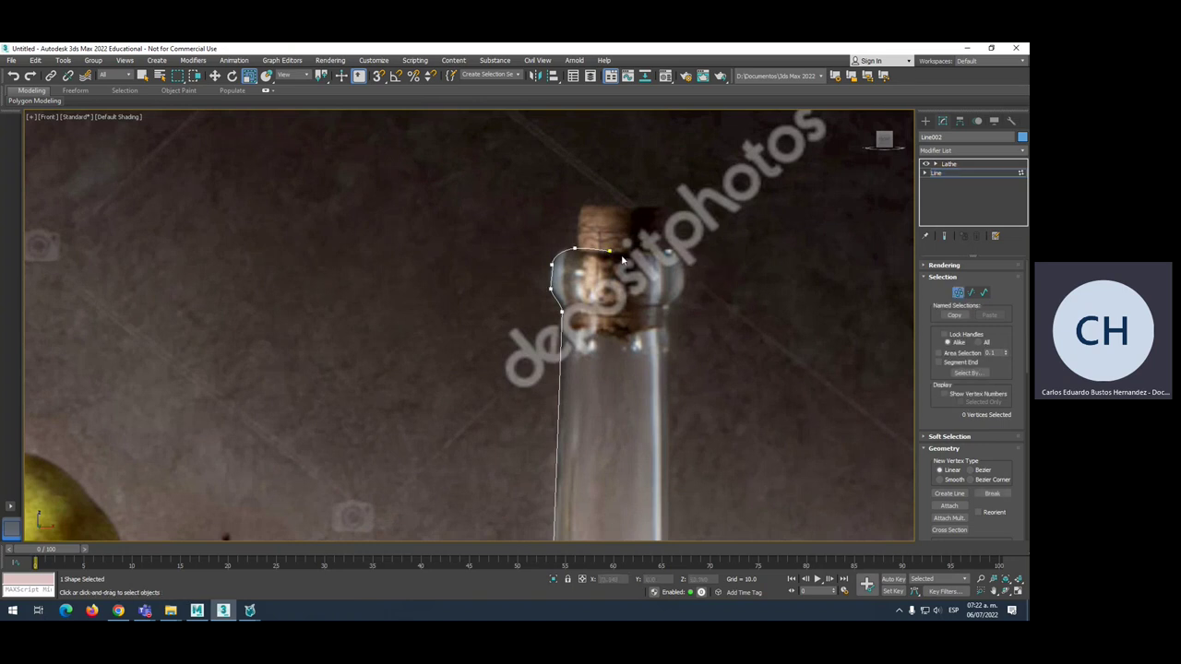
left_click(609, 251)
right_click(612, 251)
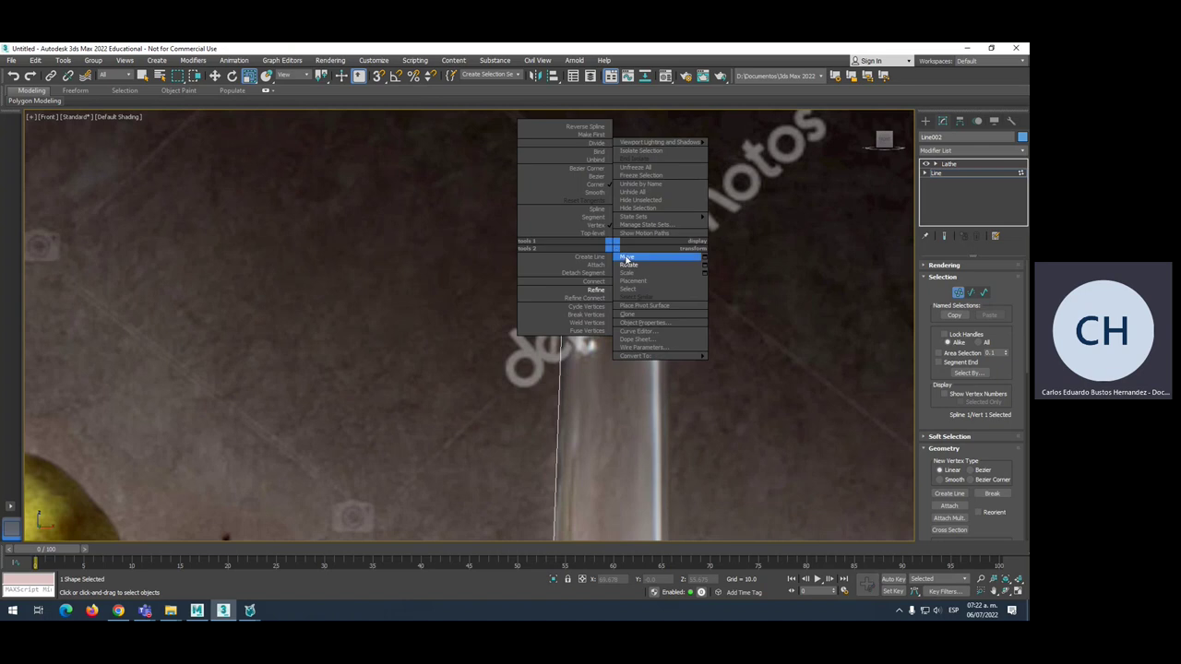
left_click(624, 256)
mouse_move(624, 252)
left_mouse_down()
mouse_move(601, 271)
mouse_move(579, 269)
mouse_move(585, 238)
left_mouse_up()
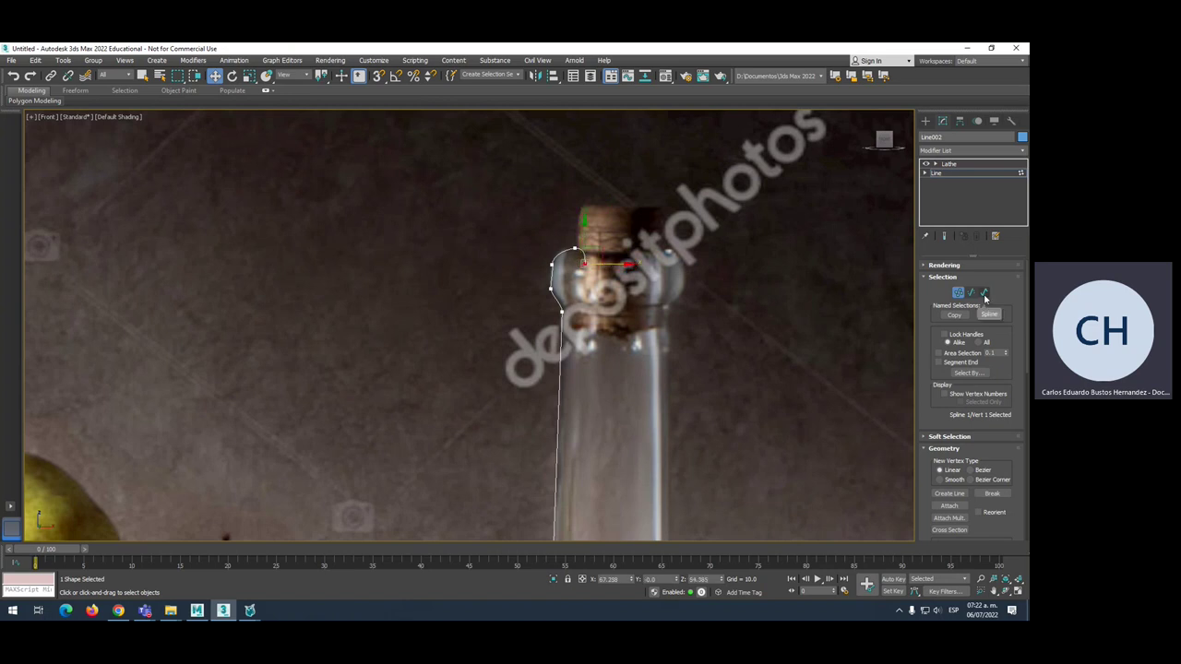
left_click(985, 293)
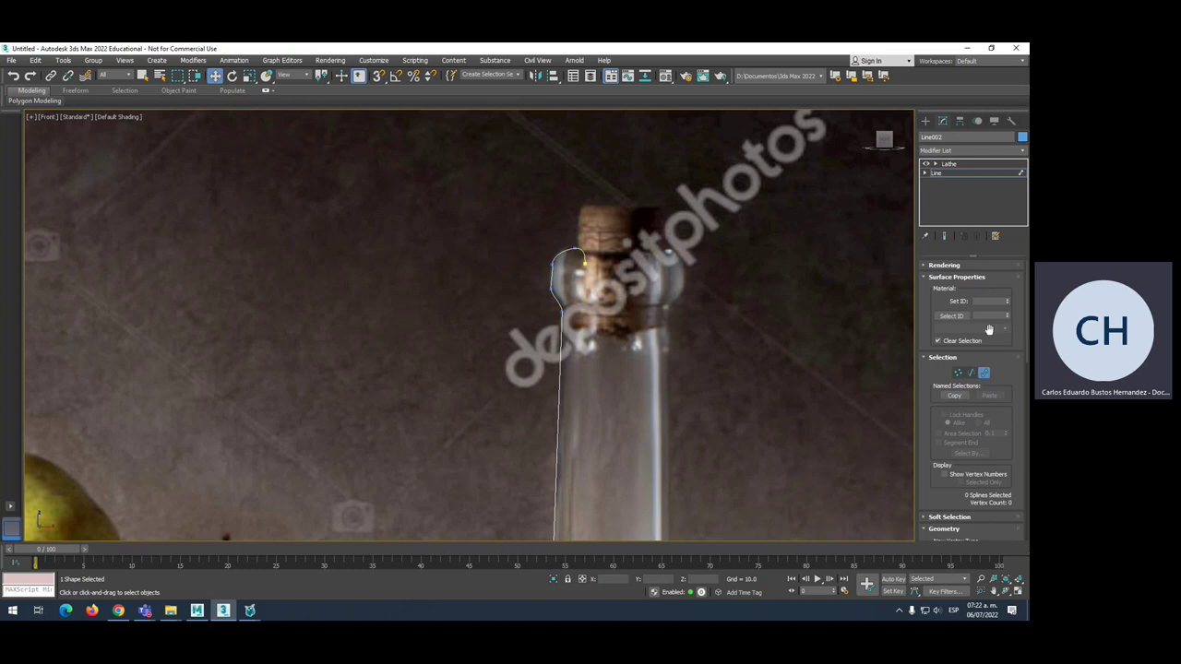
scroll(978, 397, "down", 2)
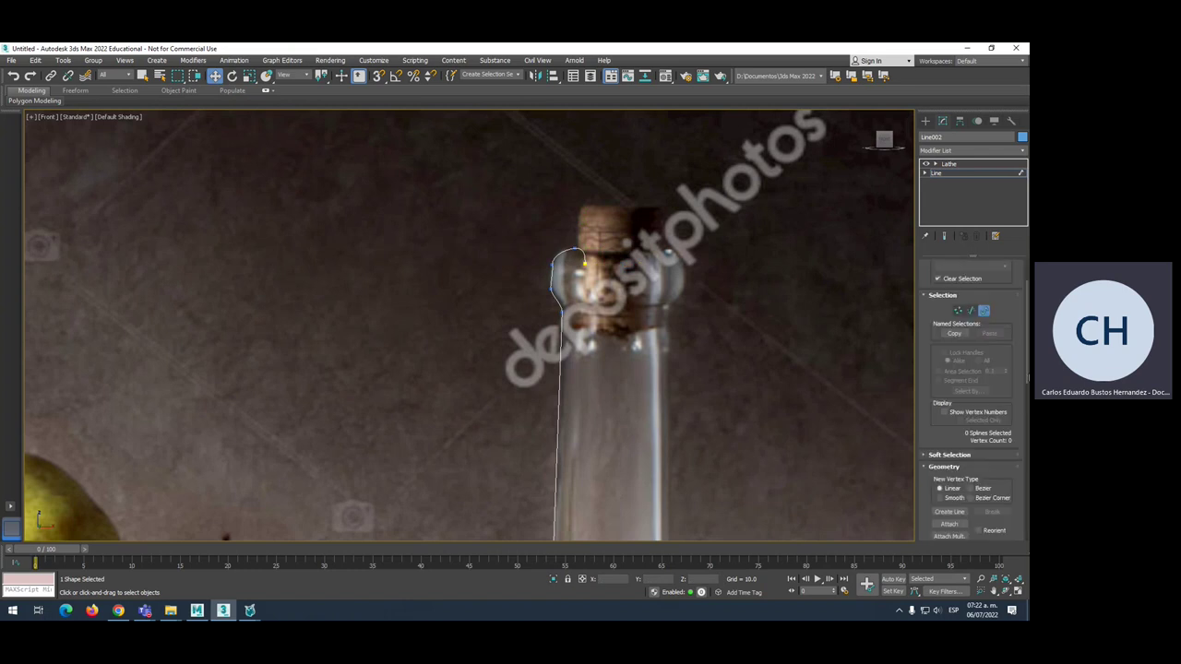
scroll(978, 397, "down", 2)
scroll(978, 397, "down", 1)
scroll(979, 471, "down", 2)
scroll(978, 470, "down", 1)
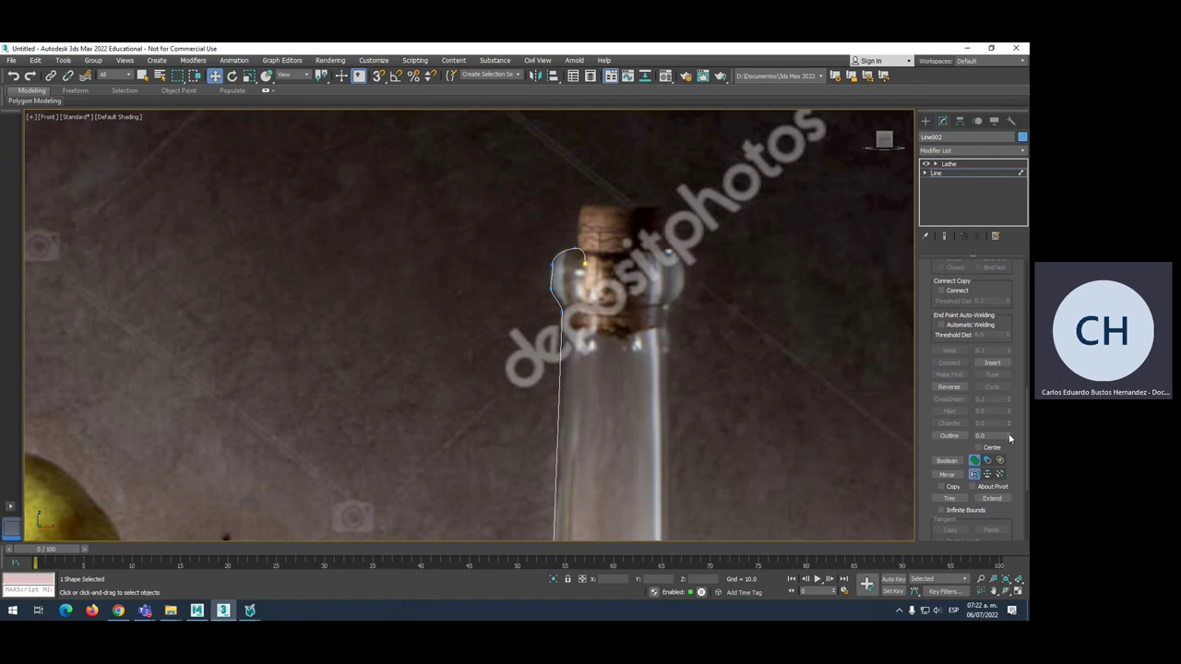
Apply an Outline of 1 to the bottle spline to give it wall thickness.
left_click_drag(1009, 438, 1008, 434)
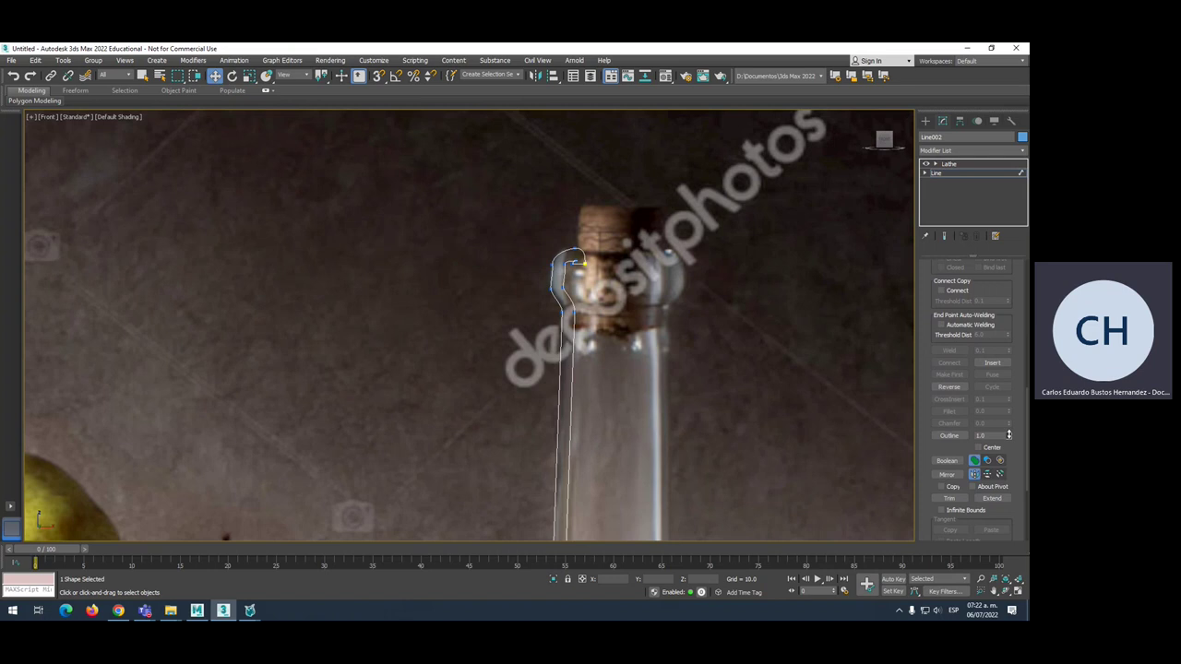
left_click_drag(1008, 434, 1019, 449)
right_click(1018, 449)
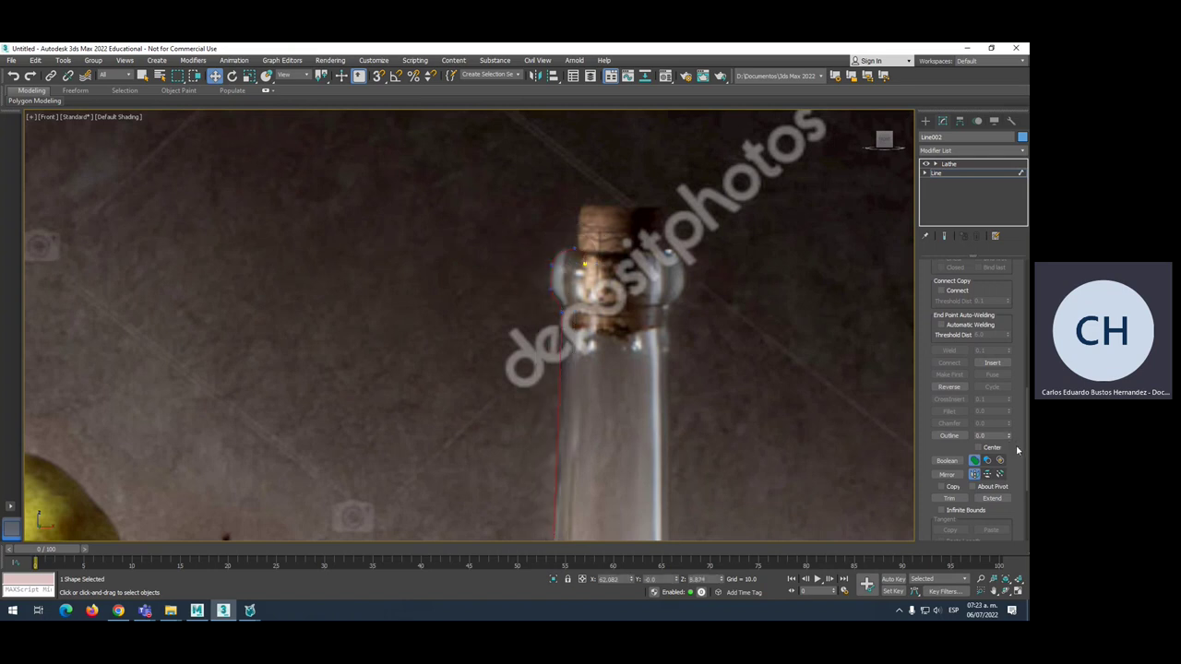
double_click(983, 437)
type("1")
key("Return")
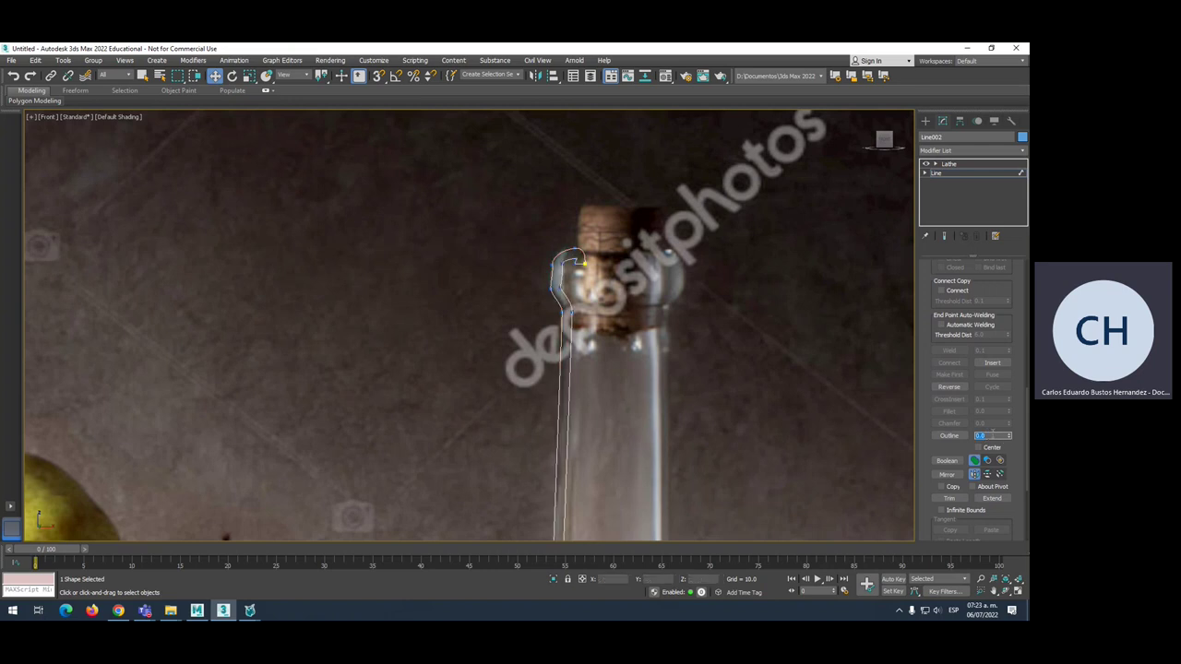
scroll(624, 358, "up", 3)
In Vertex mode, nudge the lip's hook-tip vertex to smooth its curve.
scroll(561, 316, "up", 5)
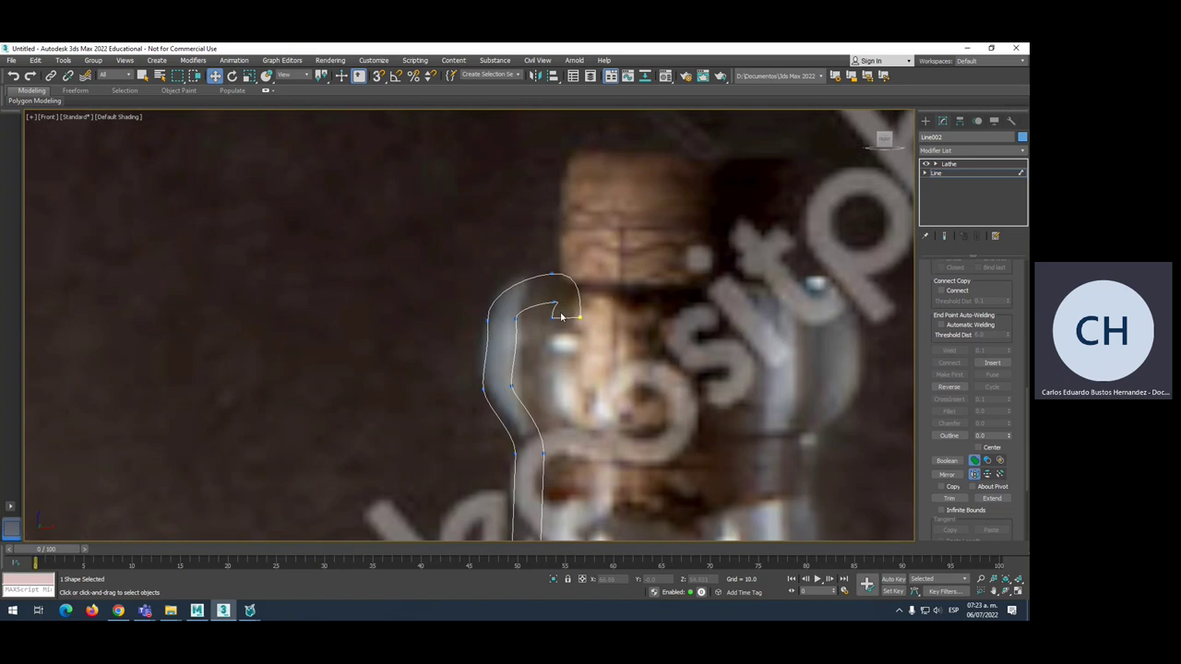
scroll(567, 322, "up", 5)
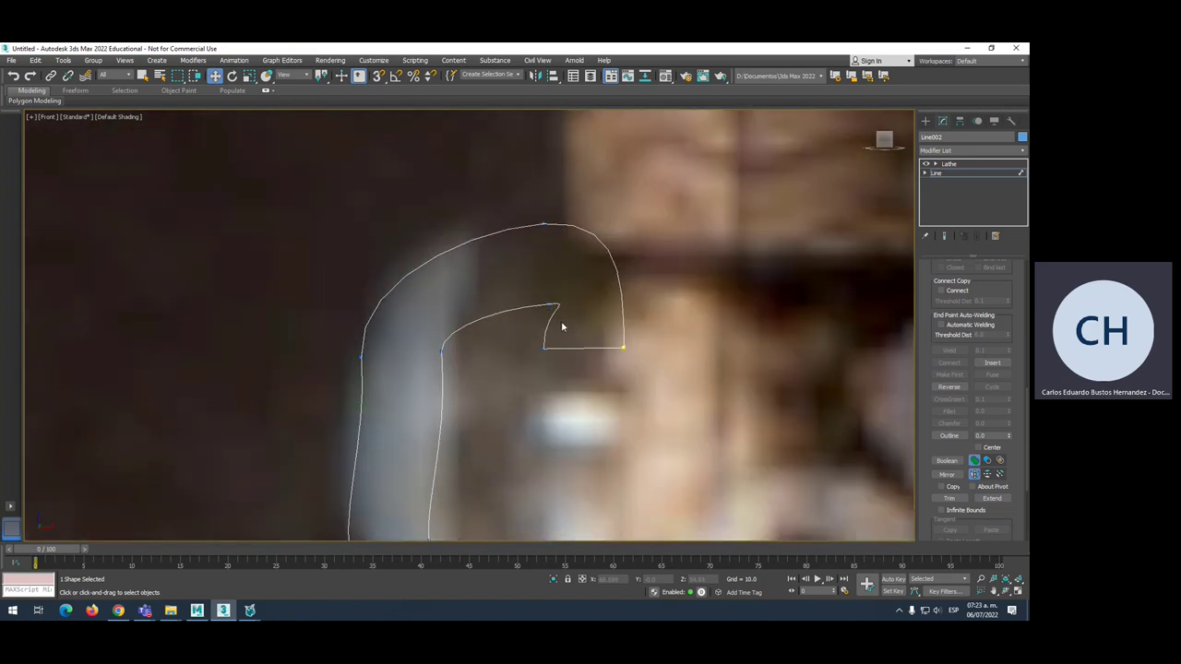
key("1")
left_click(551, 304)
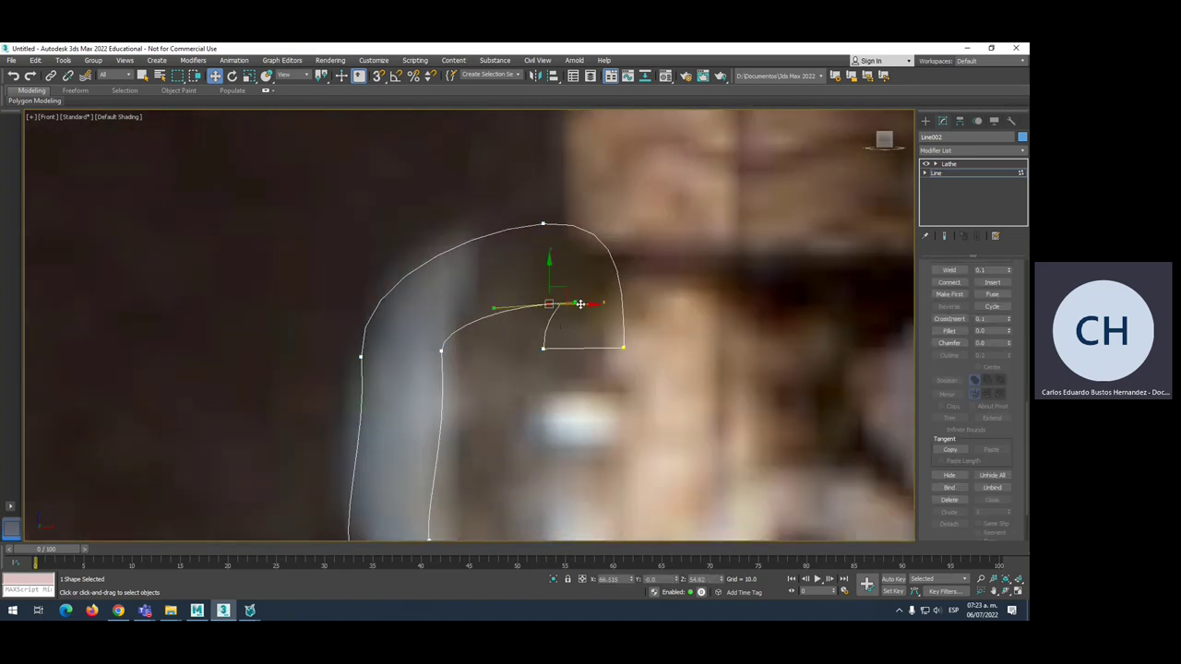
left_click_drag(549, 303, 547, 310)
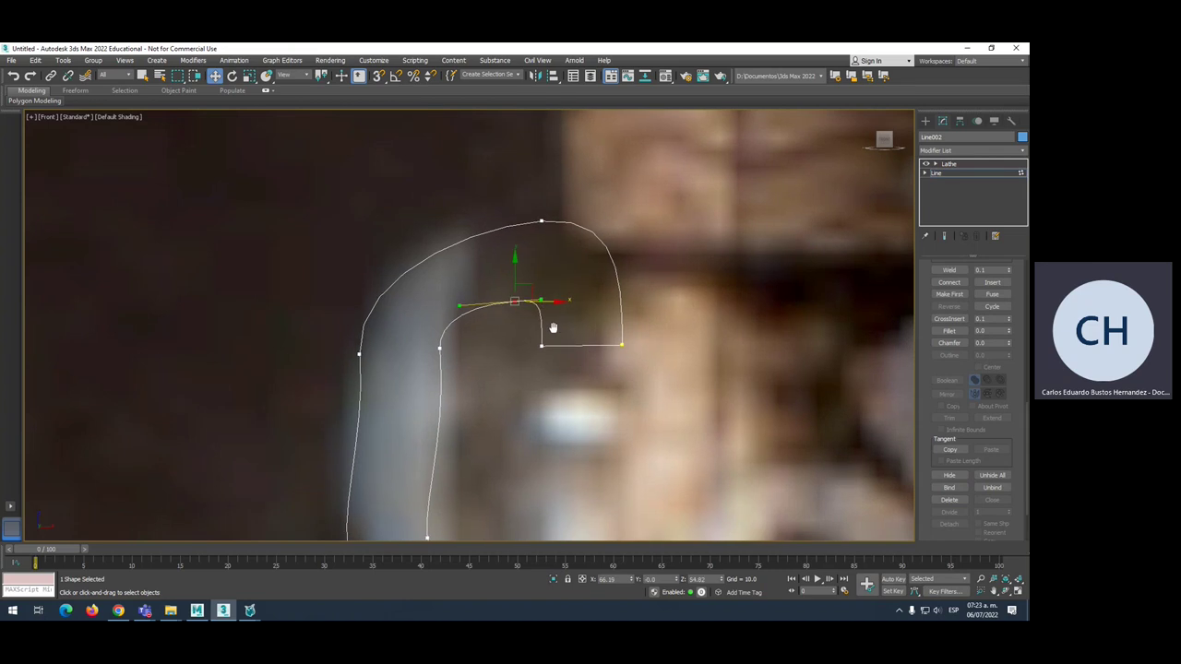
scroll(545, 309, "down", 1)
scroll(552, 314, "down", 1)
left_click(558, 318)
Refine a new vertex on the lip's top edge and pull it down to round the lip.
right_click(557, 318)
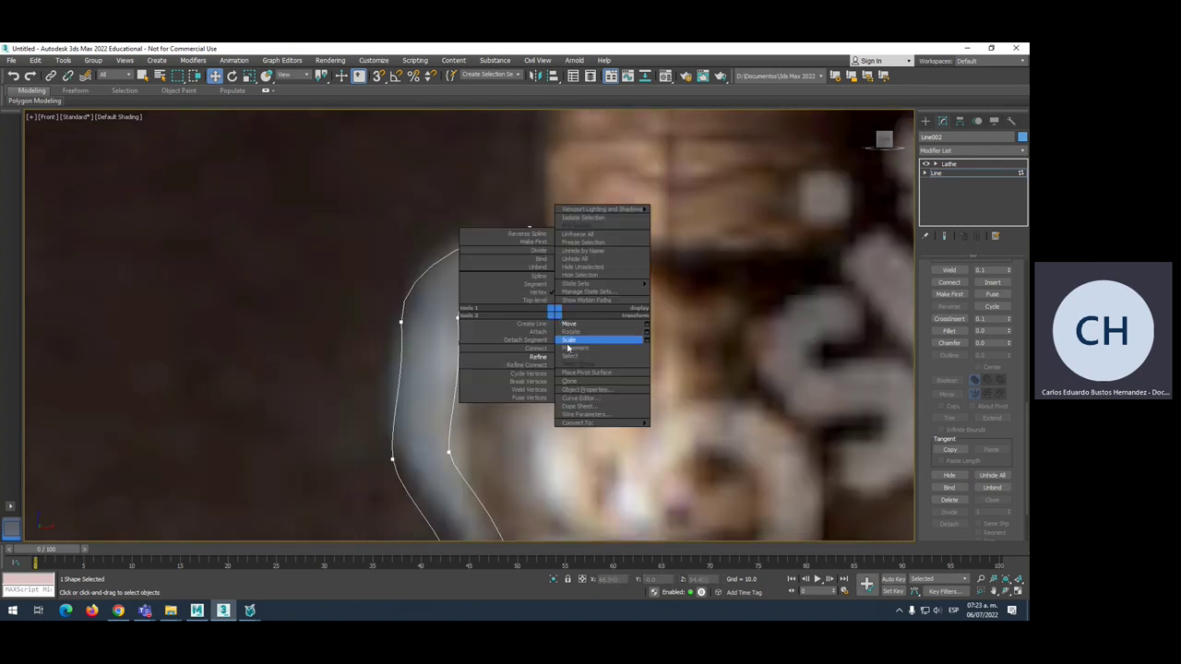
left_click(501, 356)
left_click(558, 316)
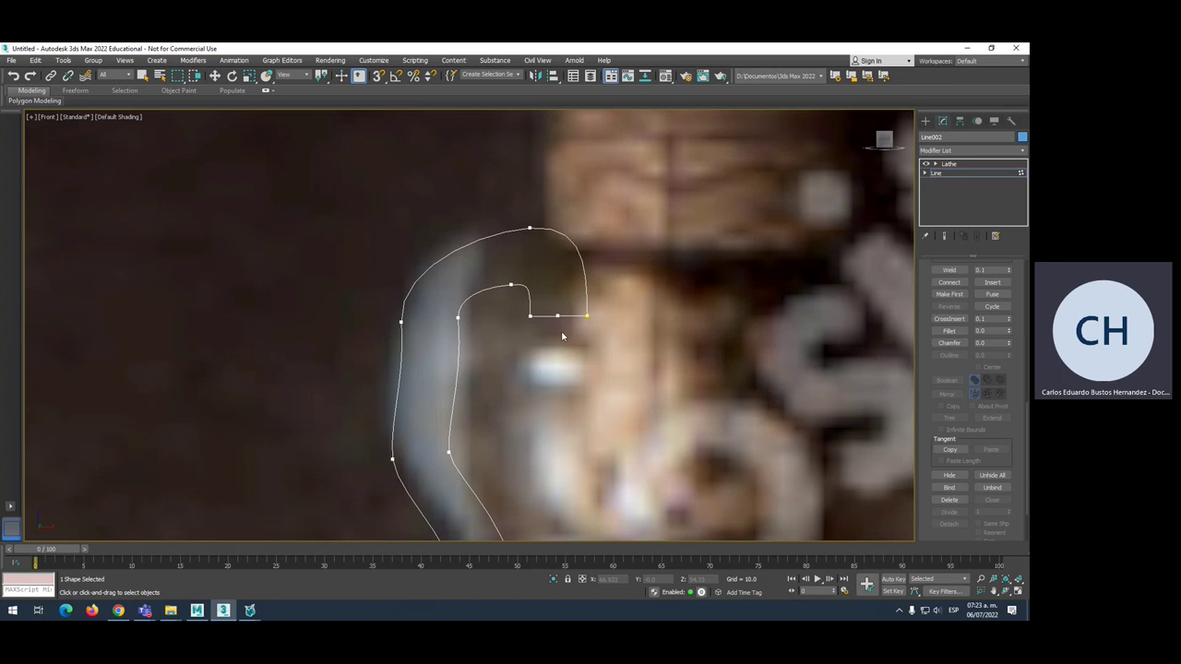
key("w")
left_click(558, 317)
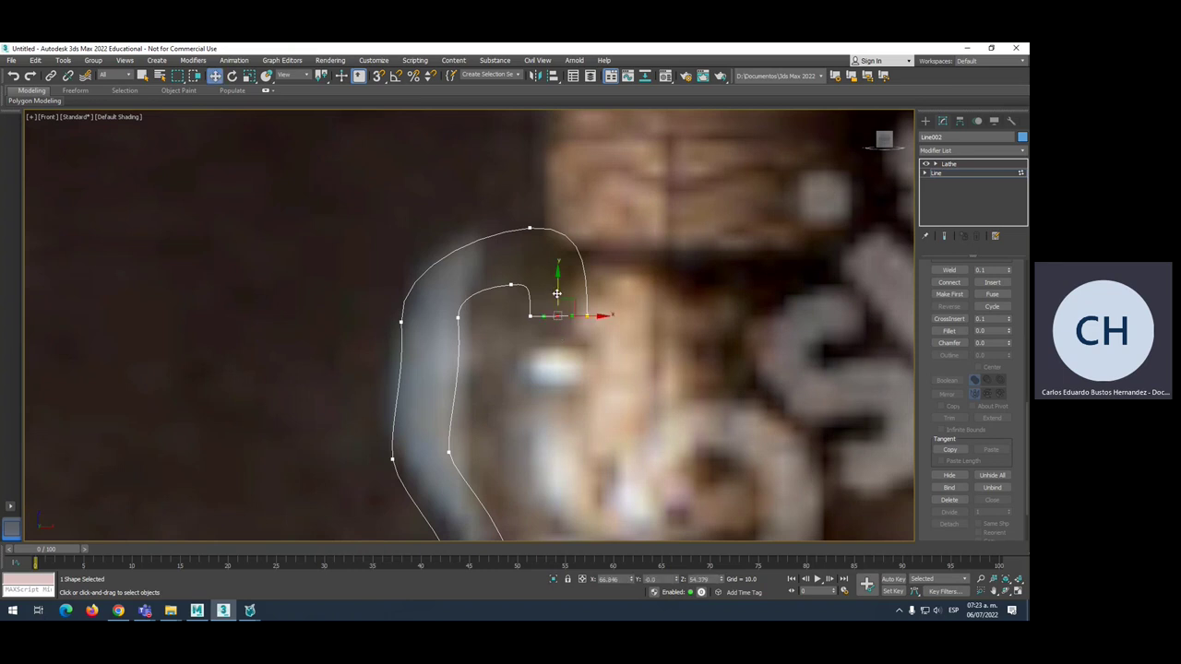
left_click_drag(557, 308, 557, 319)
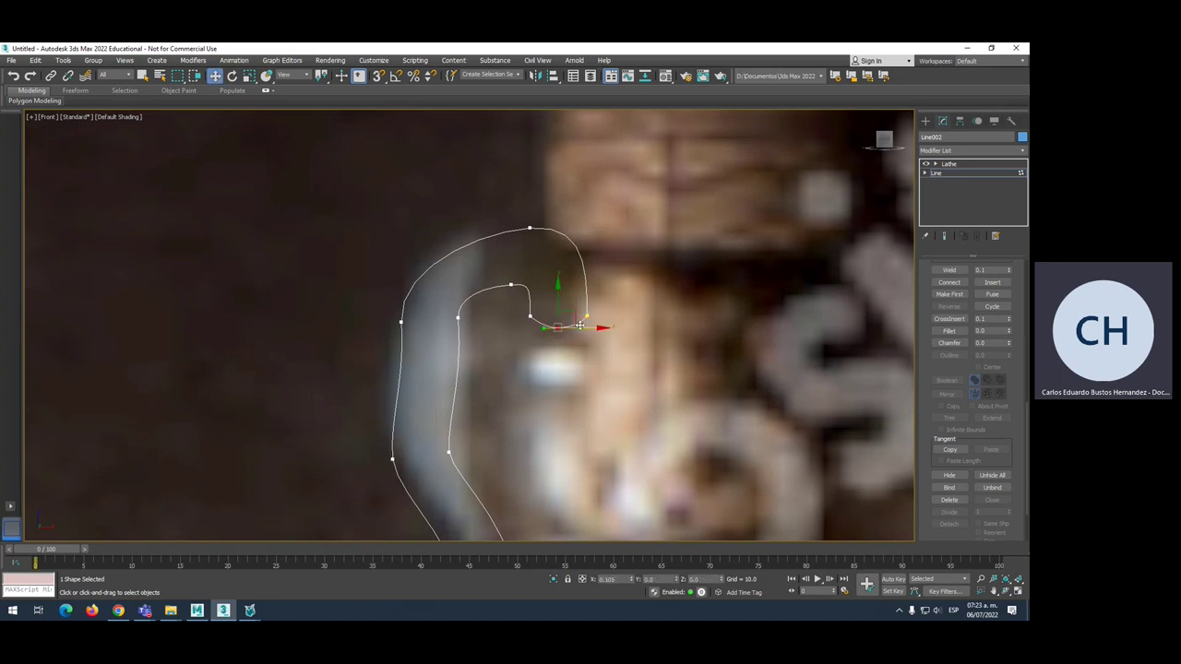
Look over the bottle from mouth to base and show the Lathe result again.
scroll(585, 325, "down", 4)
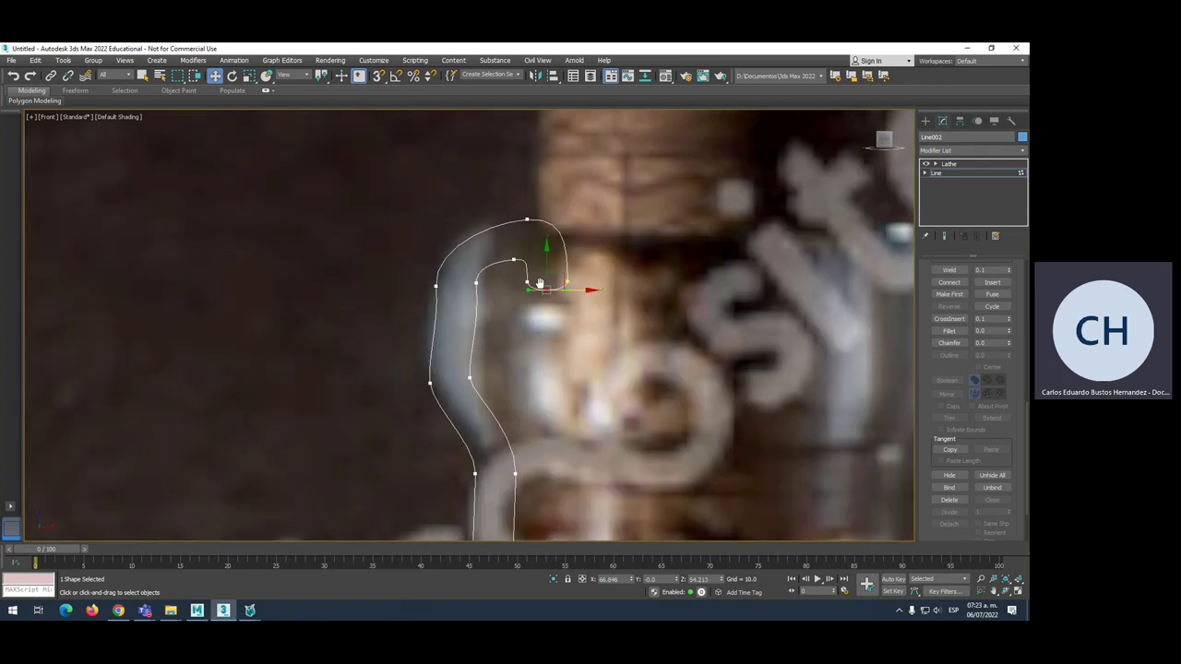
mouse_move(585, 325)
middle_mouse_down()
mouse_move(554, 231)
mouse_move(577, 193)
middle_mouse_up()
scroll(513, 341, "down", 2)
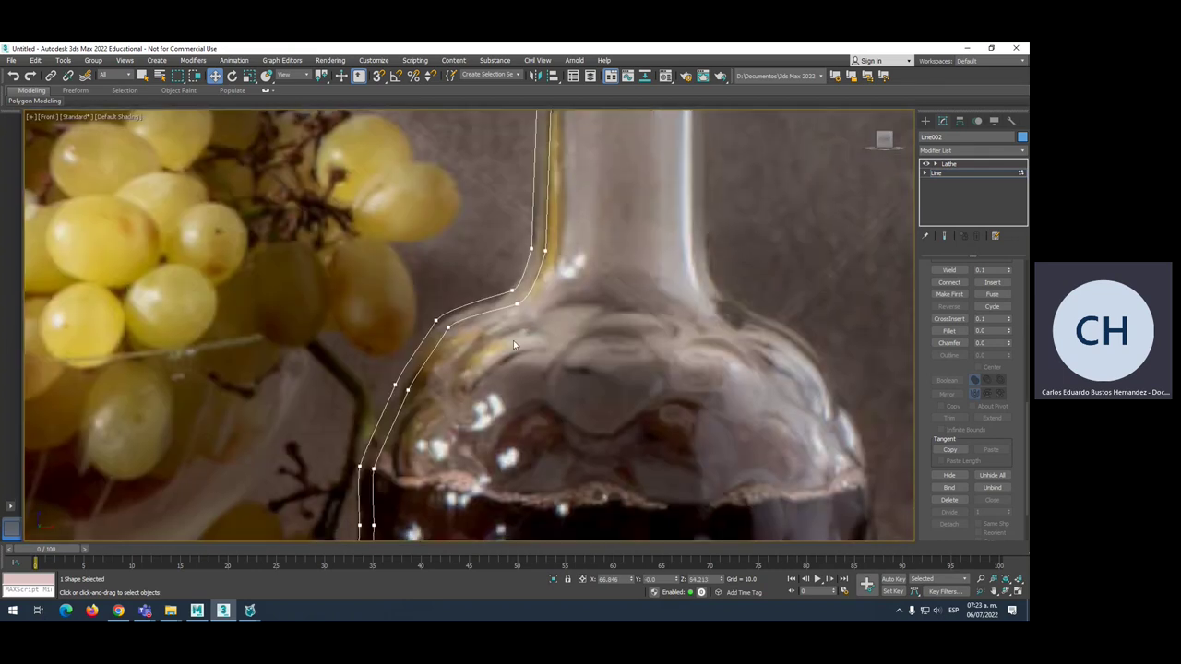
scroll(531, 362, "up", 3)
middle_click_drag(531, 362, 482, 402)
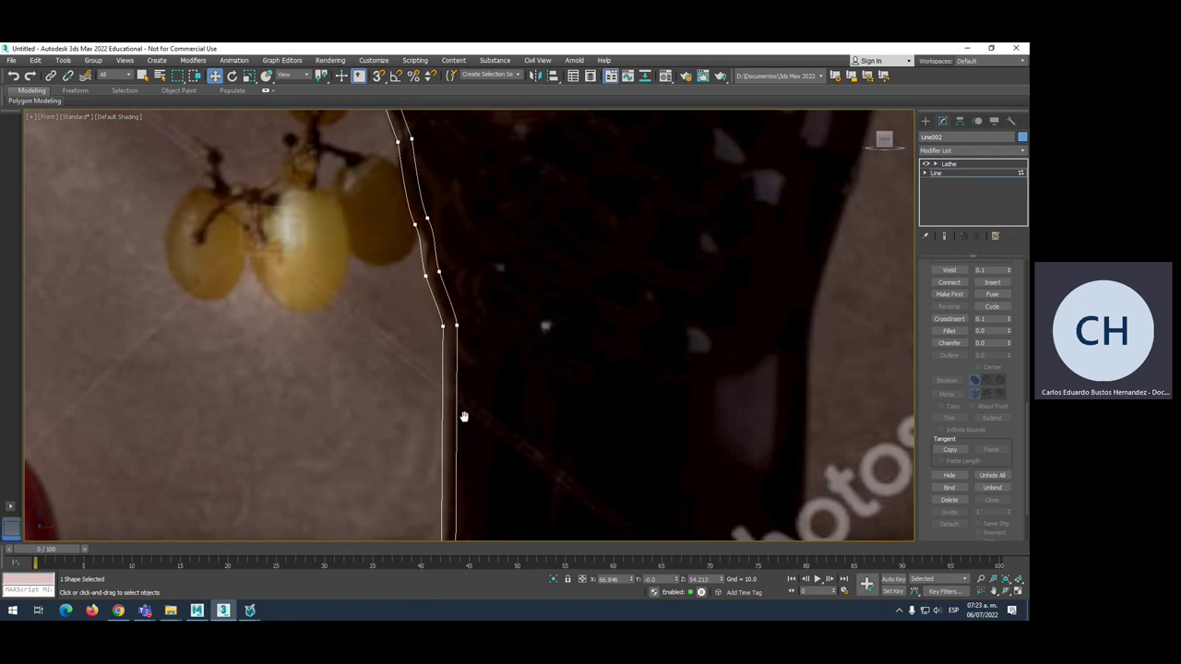
scroll(483, 402, "down", 3)
middle_click_drag(482, 402, 616, 374)
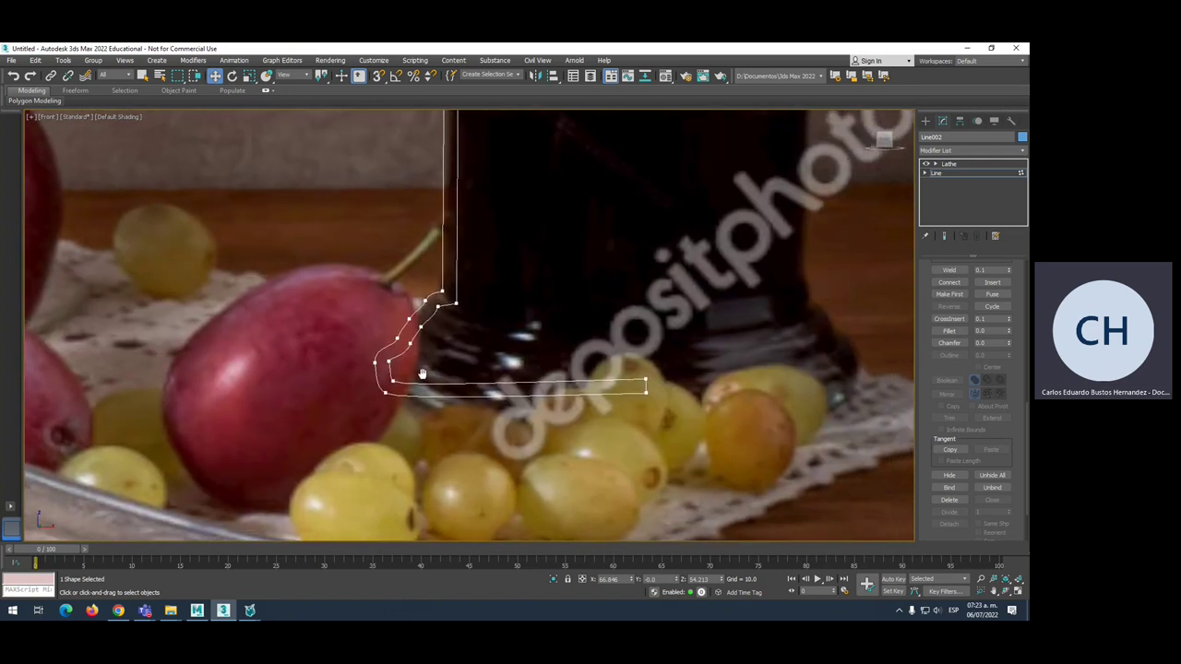
scroll(616, 374, "down", 4)
left_click(949, 163)
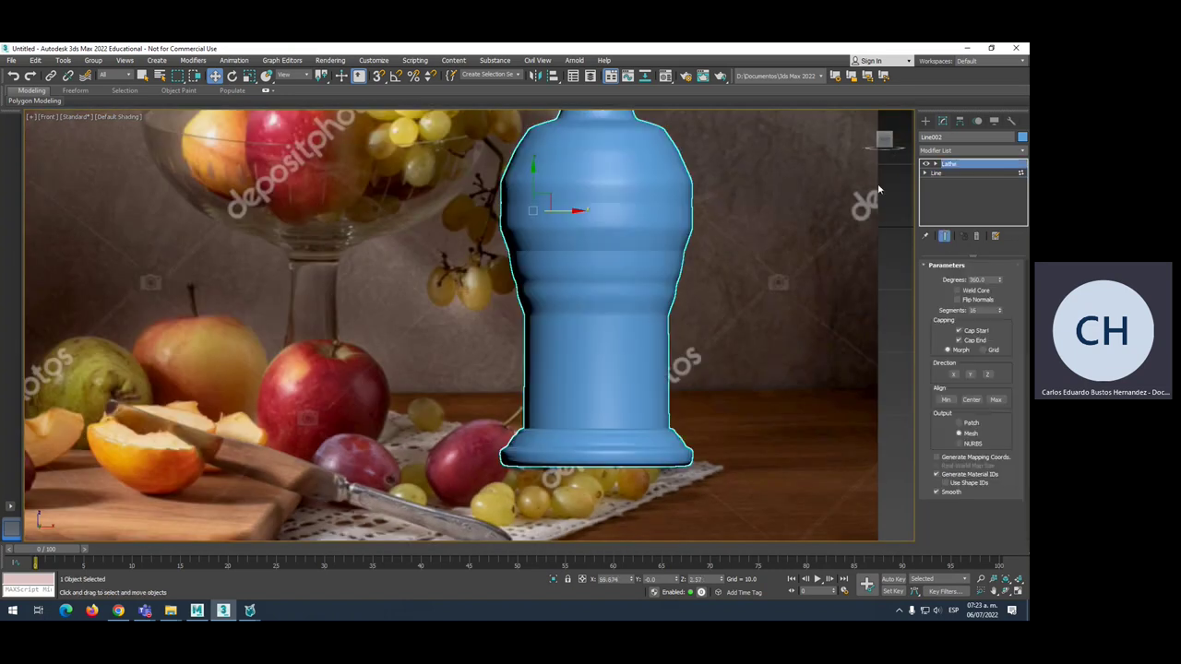
Zoom out and drag the lathed bottle along X to stand beside the wine glass.
scroll(654, 249, "down", 2)
scroll(601, 318, "down", 3)
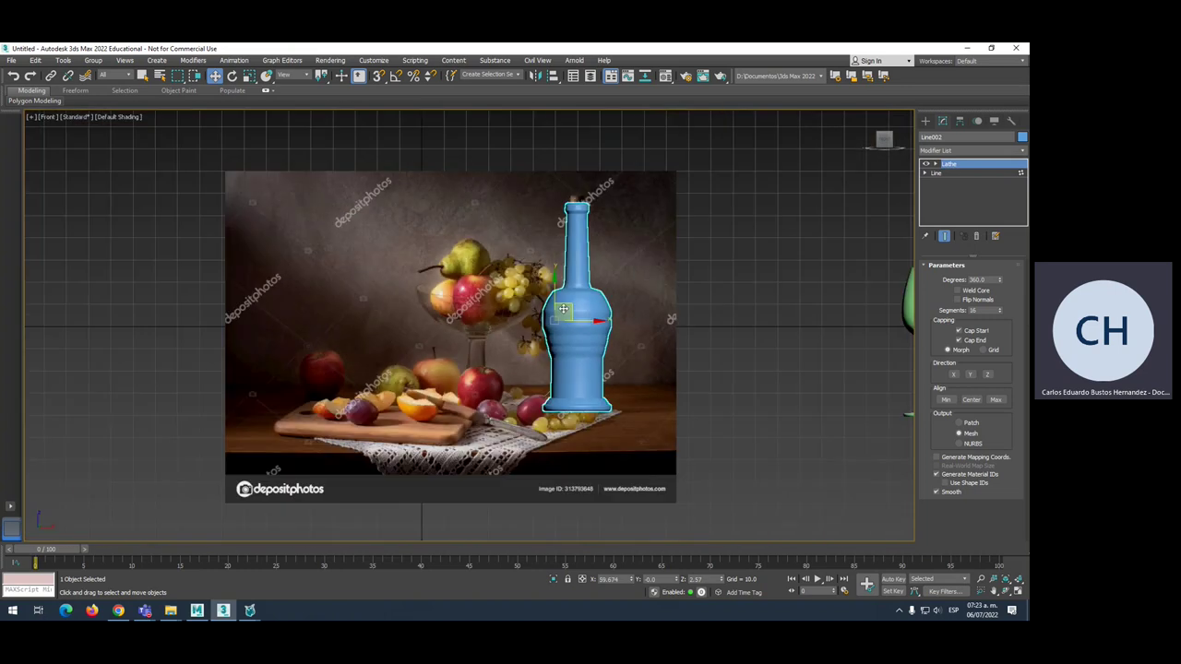
middle_click_drag(602, 317, 642, 319)
scroll(650, 325, "down", 3)
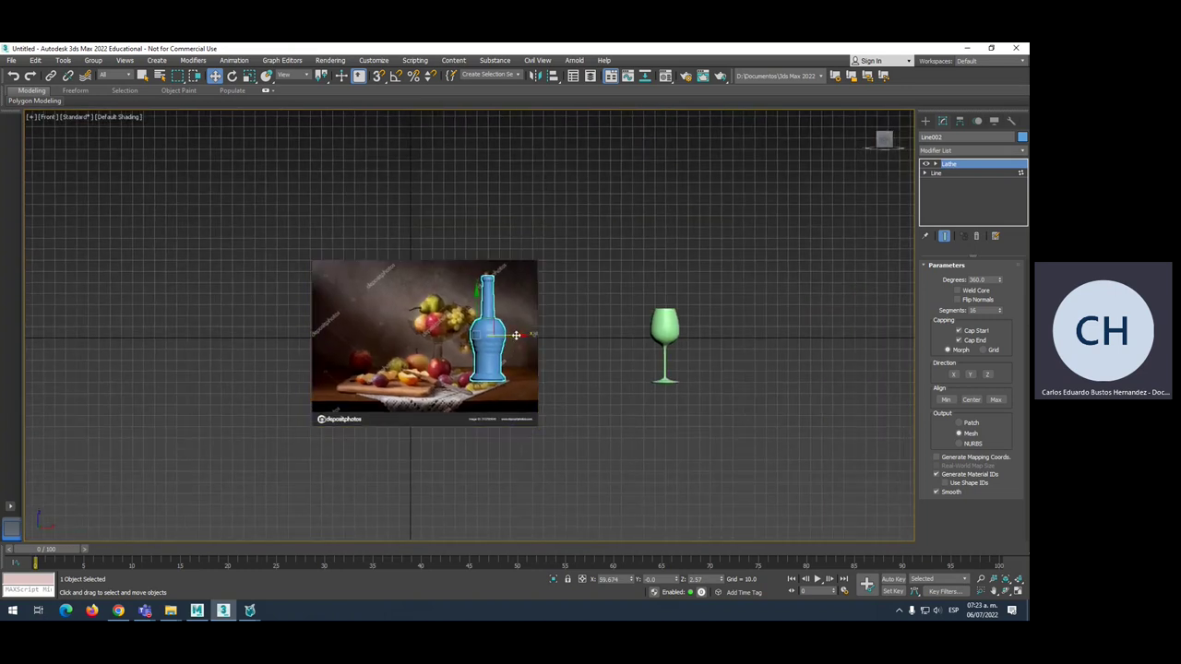
left_click_drag(514, 338, 627, 336)
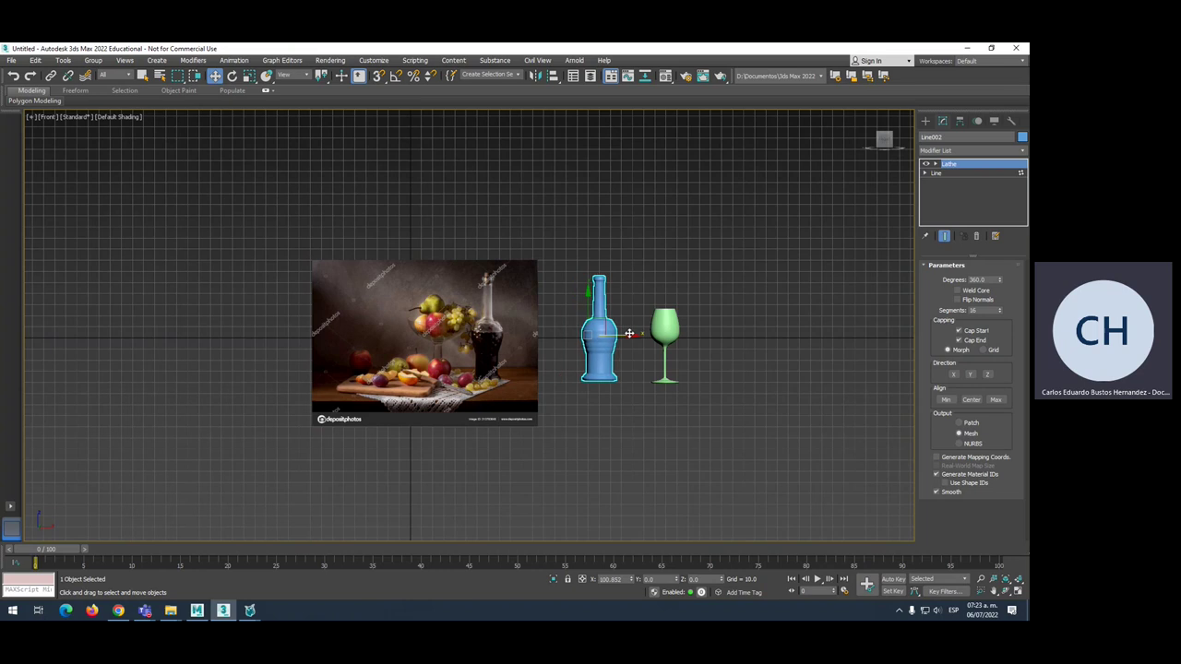
Select the reference photo plane and recentre the view on it.
scroll(499, 334, "up", 2)
scroll(466, 328, "up", 2)
scroll(467, 333, "up", 2)
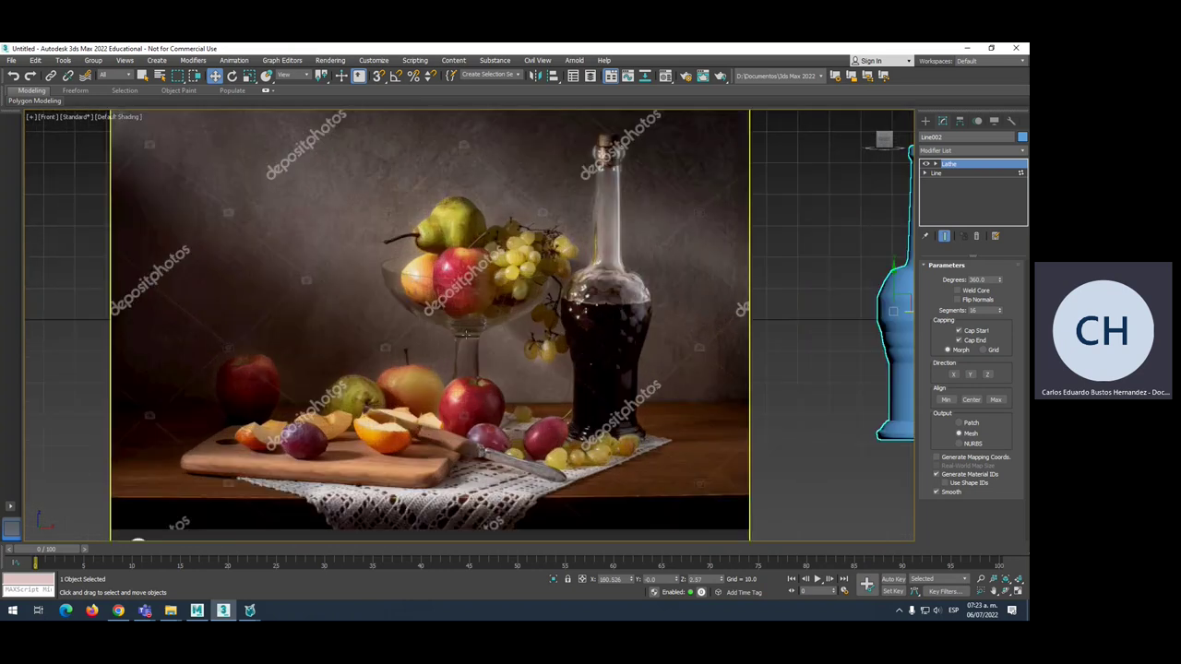
left_click(572, 297)
scroll(572, 297, "down", 3)
middle_click_drag(605, 288, 599, 316)
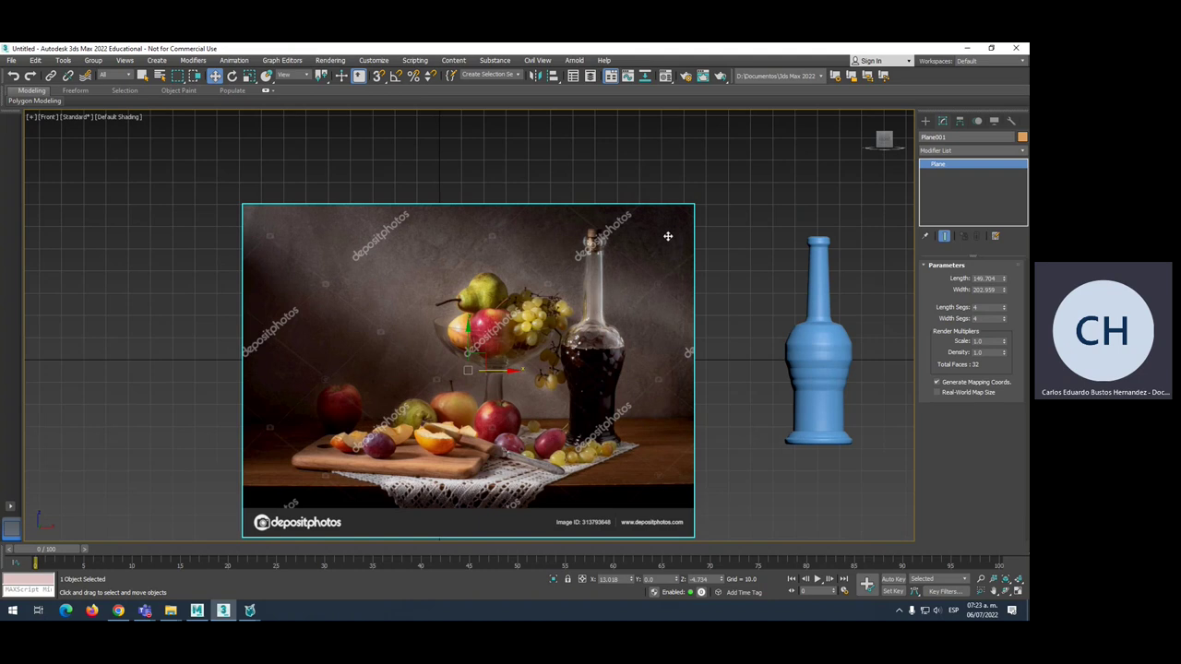
Rotate the reference photo plane about 96 degrees onto its side, deselect it, and bring up the spline shape options.
key("e")
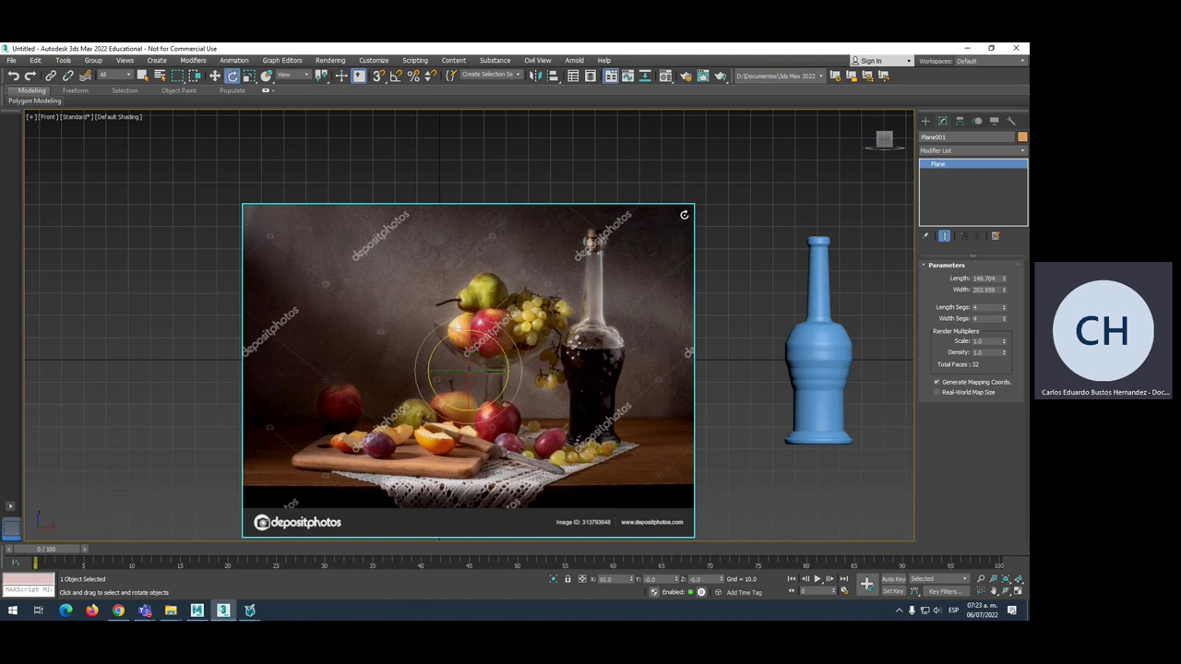
mouse_move(688, 214)
left_mouse_down()
mouse_move(682, 357)
mouse_move(638, 359)
left_mouse_up()
scroll(554, 399, "up", 5)
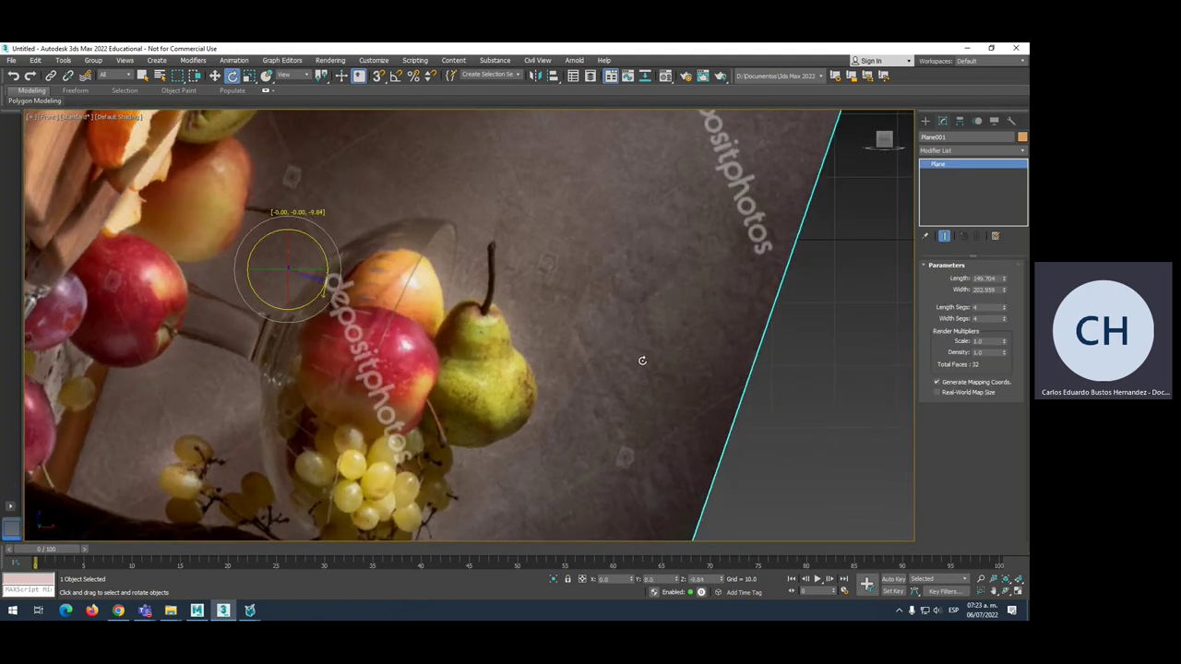
left_click(763, 369)
left_click(926, 121)
Draw a Line from the pear's stem down its right edge to the bottom, finished as an open profile.
left_click(945, 205)
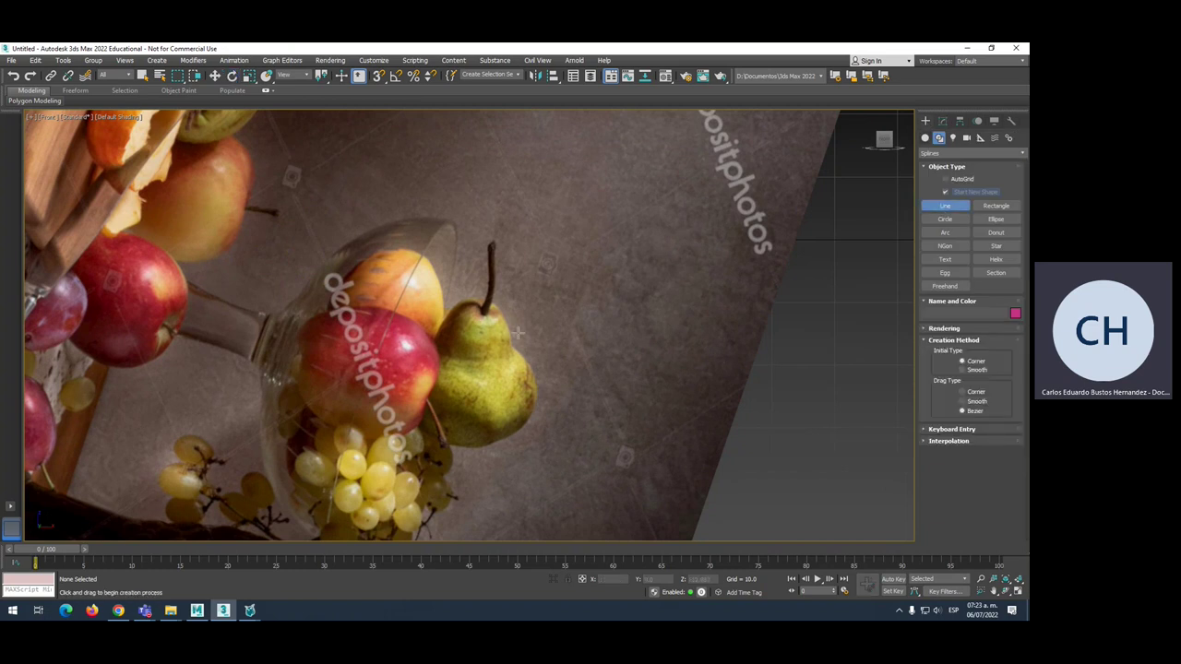
left_click(474, 298)
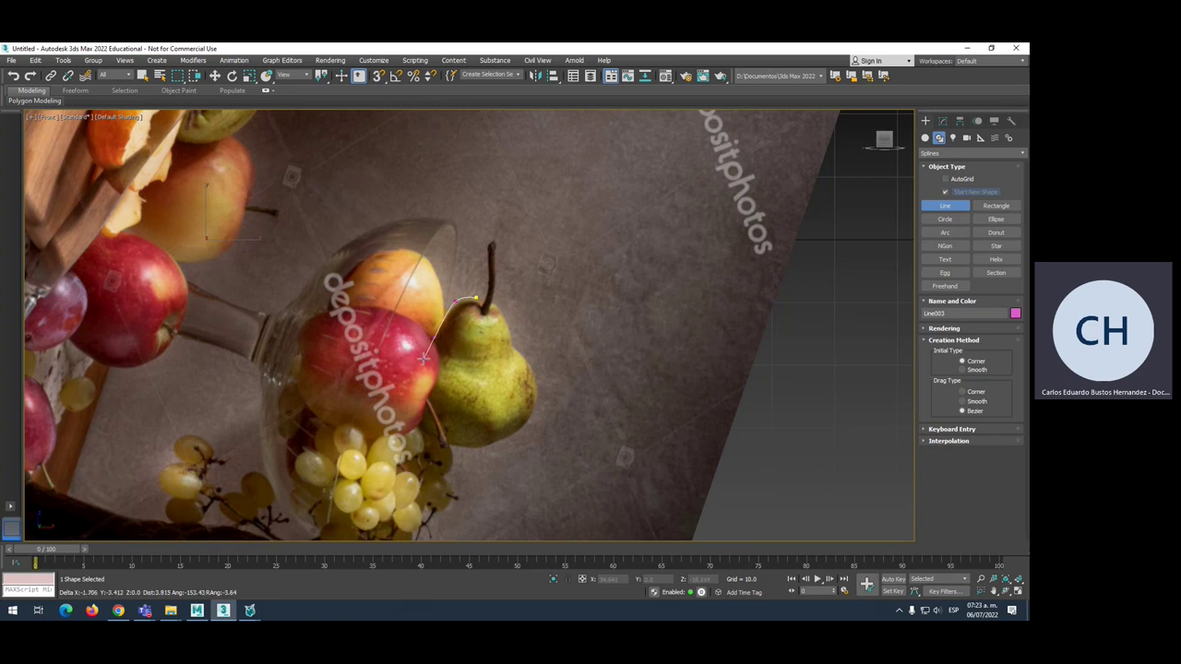
right_click(424, 357)
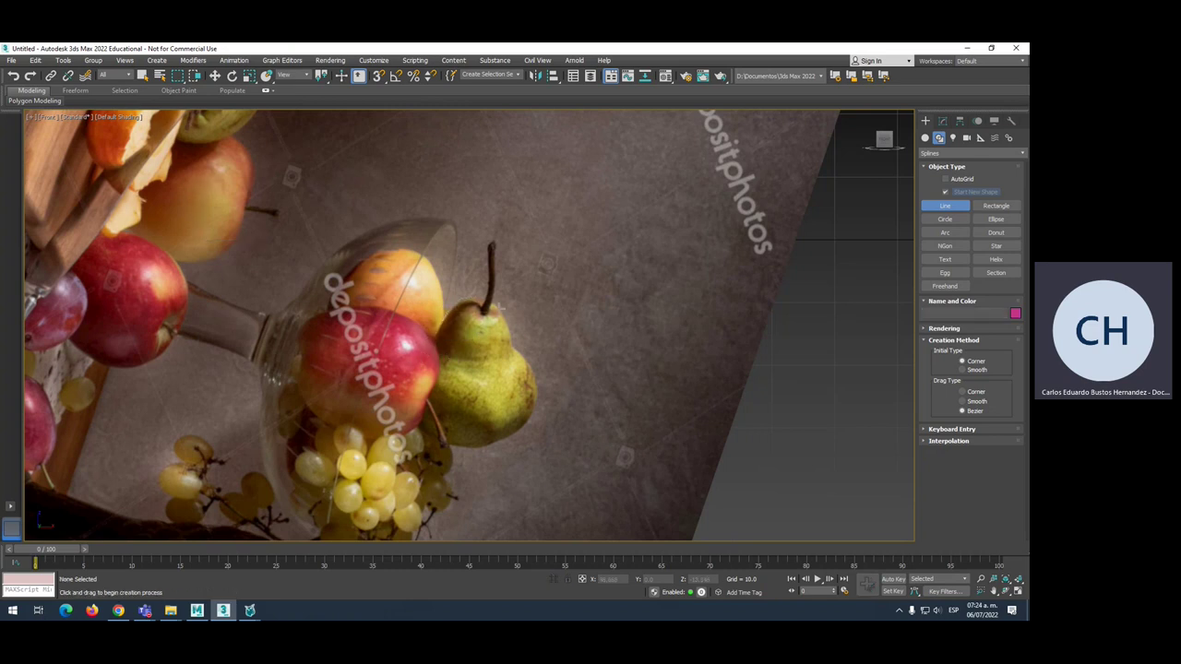
left_click(480, 297)
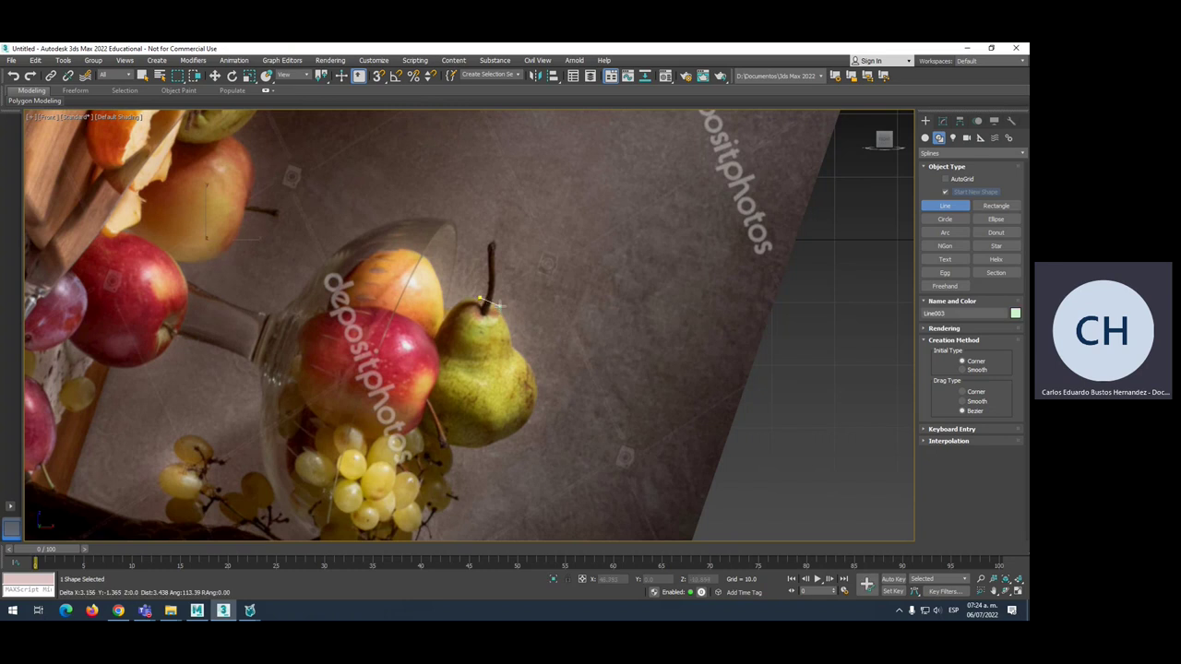
left_click_drag(509, 326, 510, 343)
left_click(524, 356)
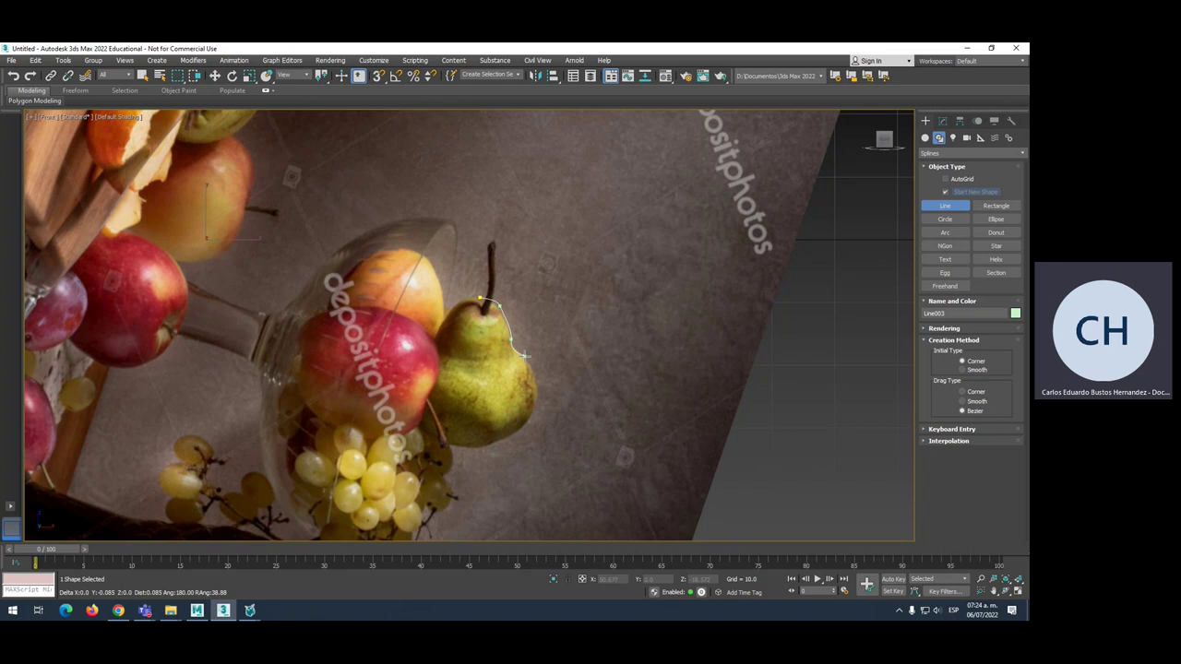
left_click(532, 422)
left_click(498, 445)
left_click(476, 448)
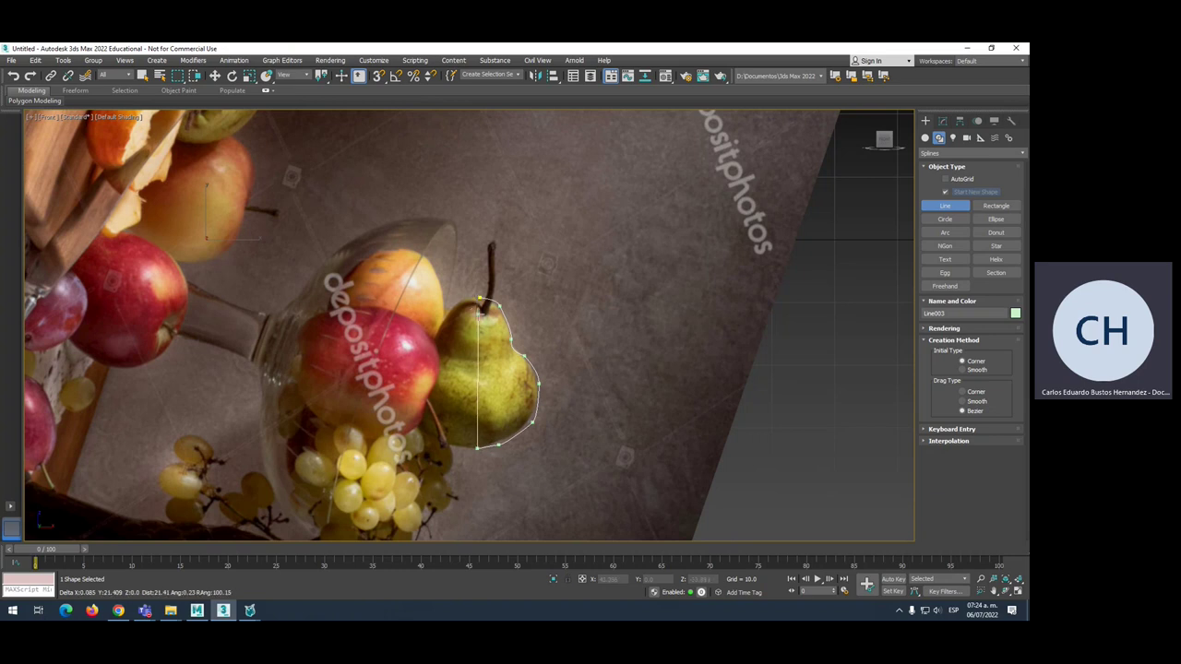
right_click(481, 358)
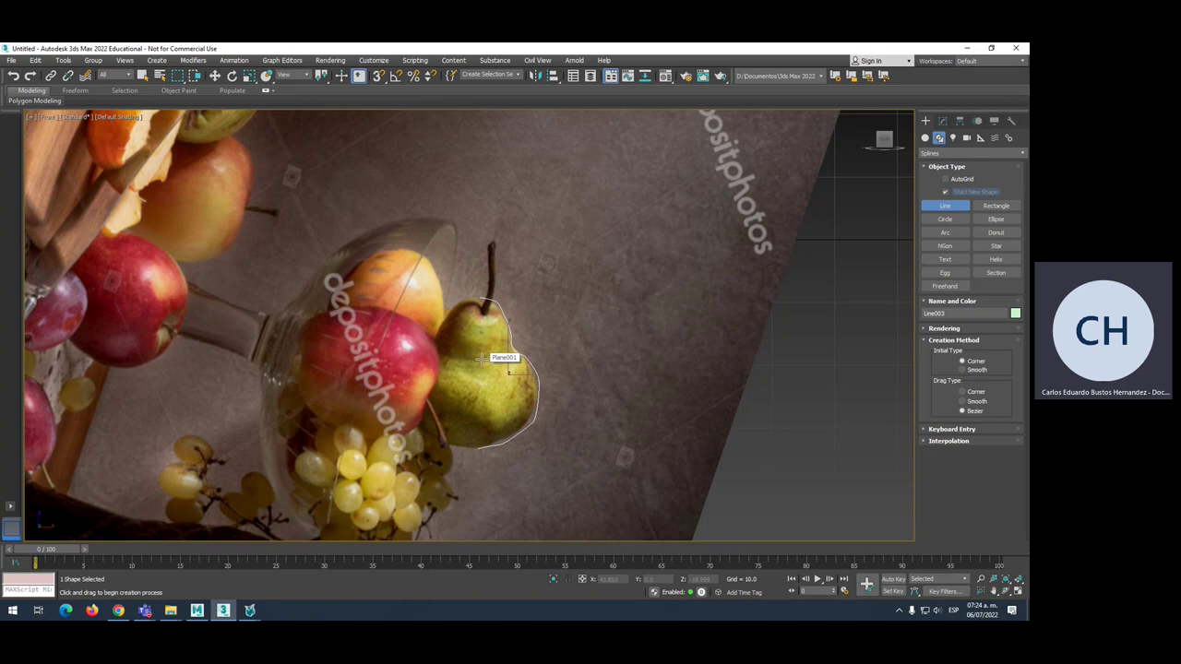
At Vertex level, select the vertices at the pear's top and waist, ready to move them.
key("1")
scroll(468, 284, "up", 5)
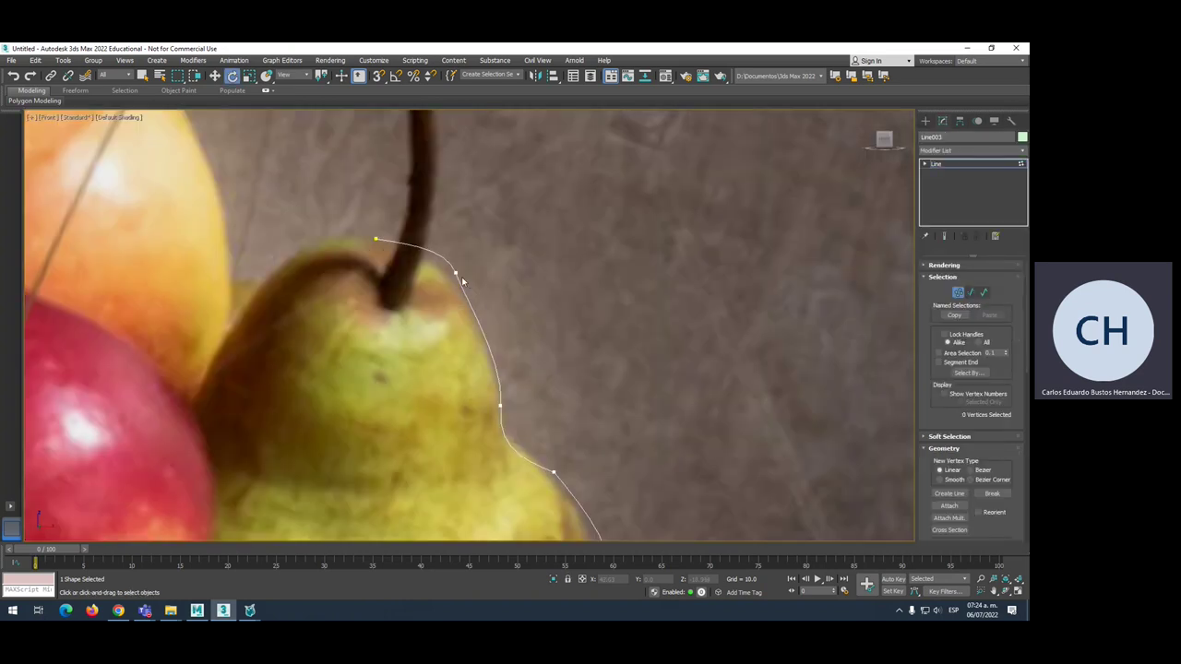
left_click(460, 278)
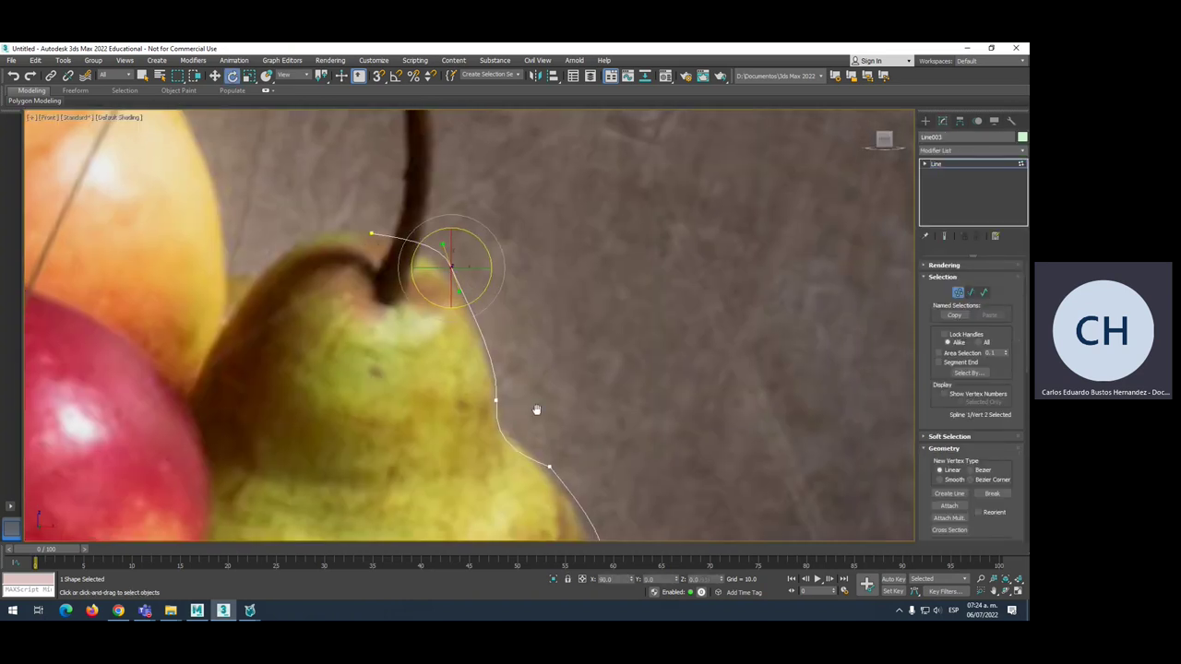
middle_click_drag(538, 409, 540, 360)
left_click(537, 349)
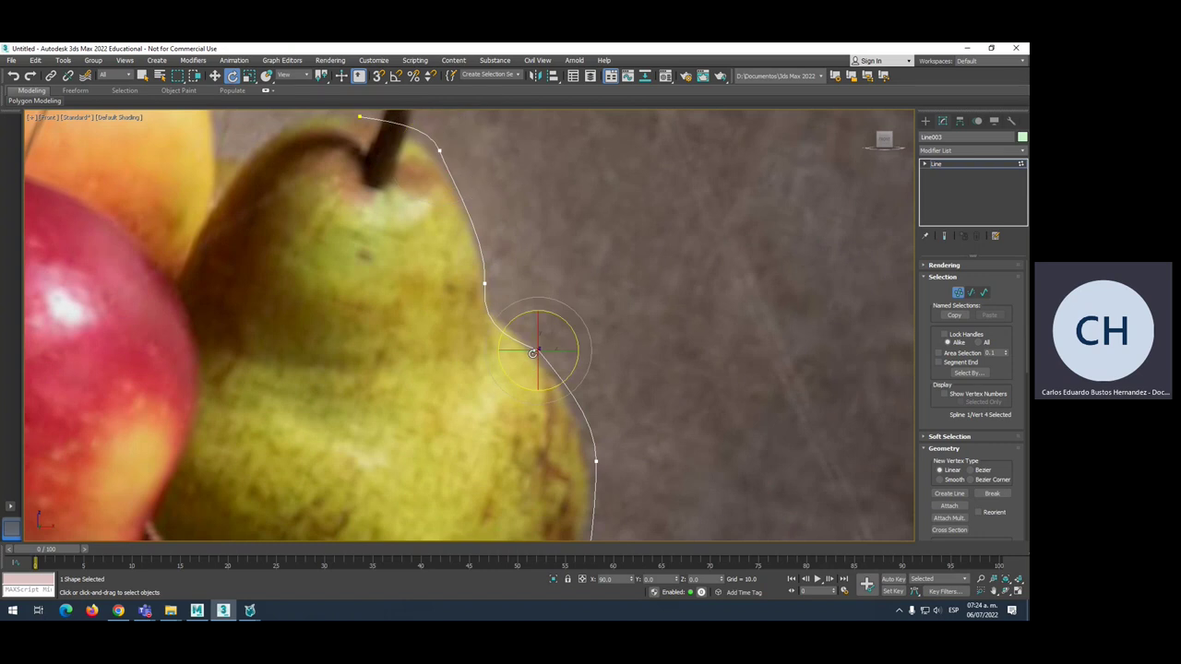
key("w")
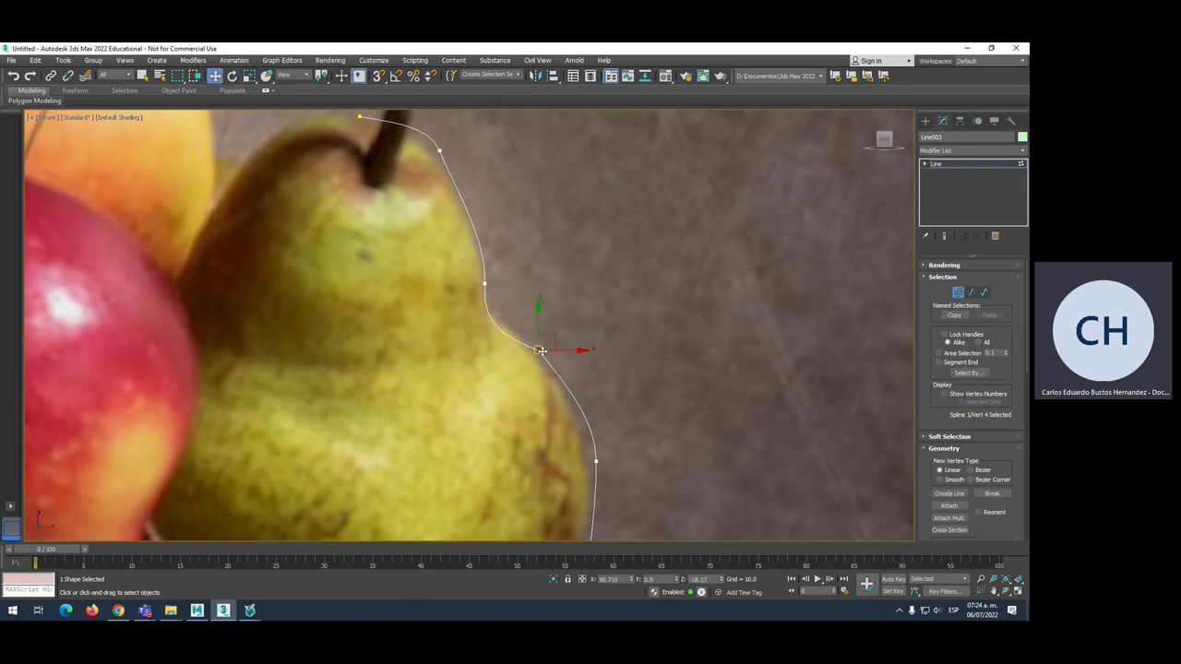
Make the waist vertex a Bezier point and shape its curve to follow the pear's waist.
left_click(439, 151)
left_click(538, 351)
right_click(541, 353)
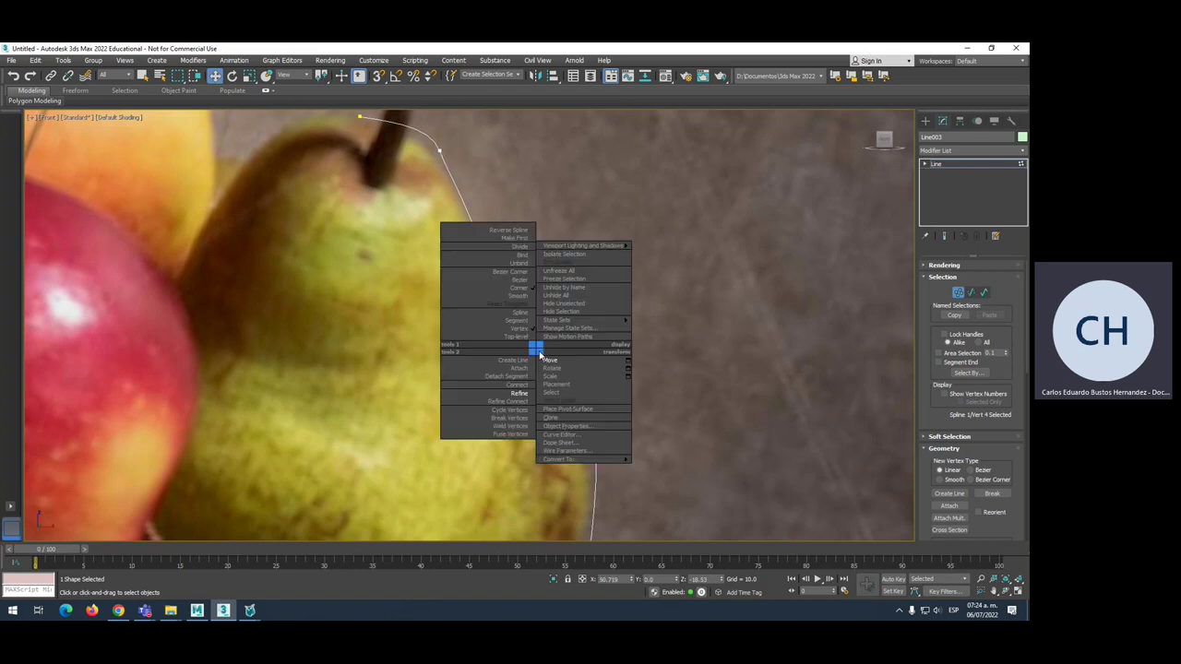
left_click(515, 279)
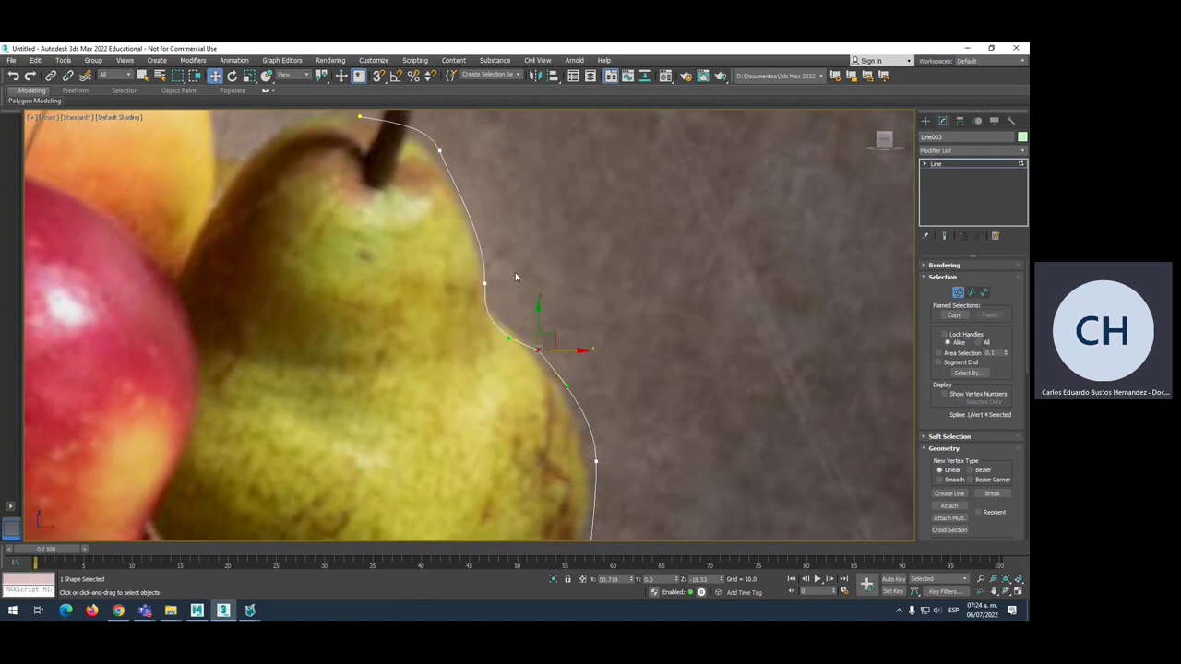
left_click_drag(508, 341, 525, 306)
right_click(539, 349)
left_click(519, 280)
left_click_drag(525, 337, 529, 328)
Move the bulge, lower side and bottom vertices onto the pear's outline.
middle_click_drag(529, 327, 502, 229)
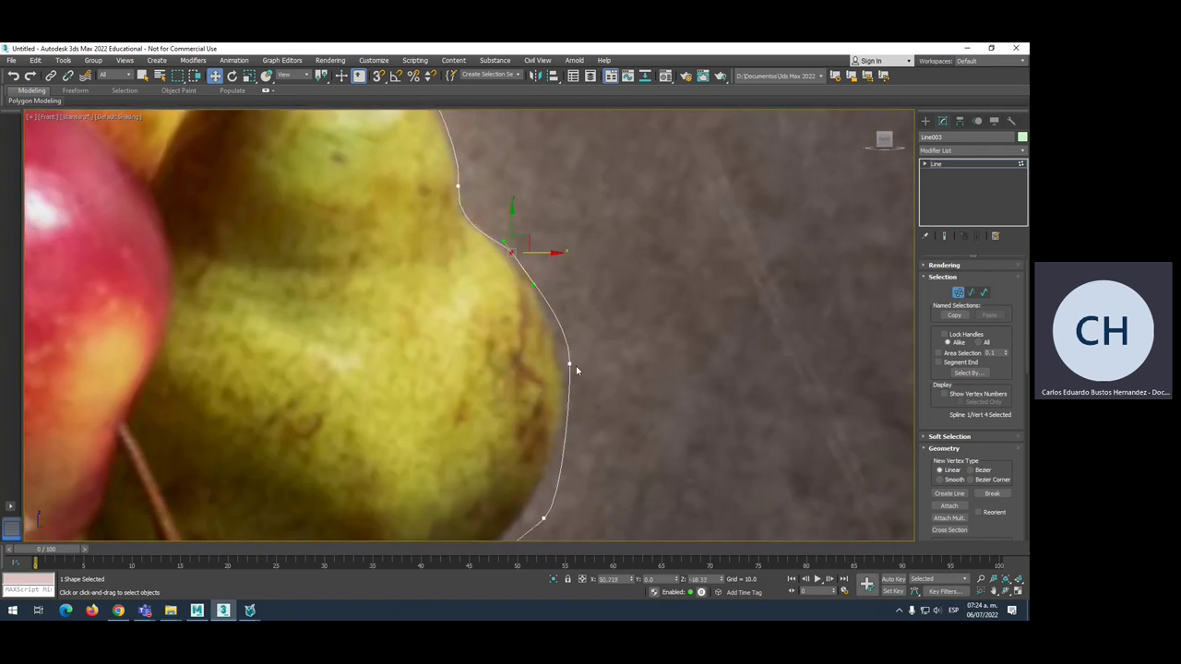
left_click(570, 363)
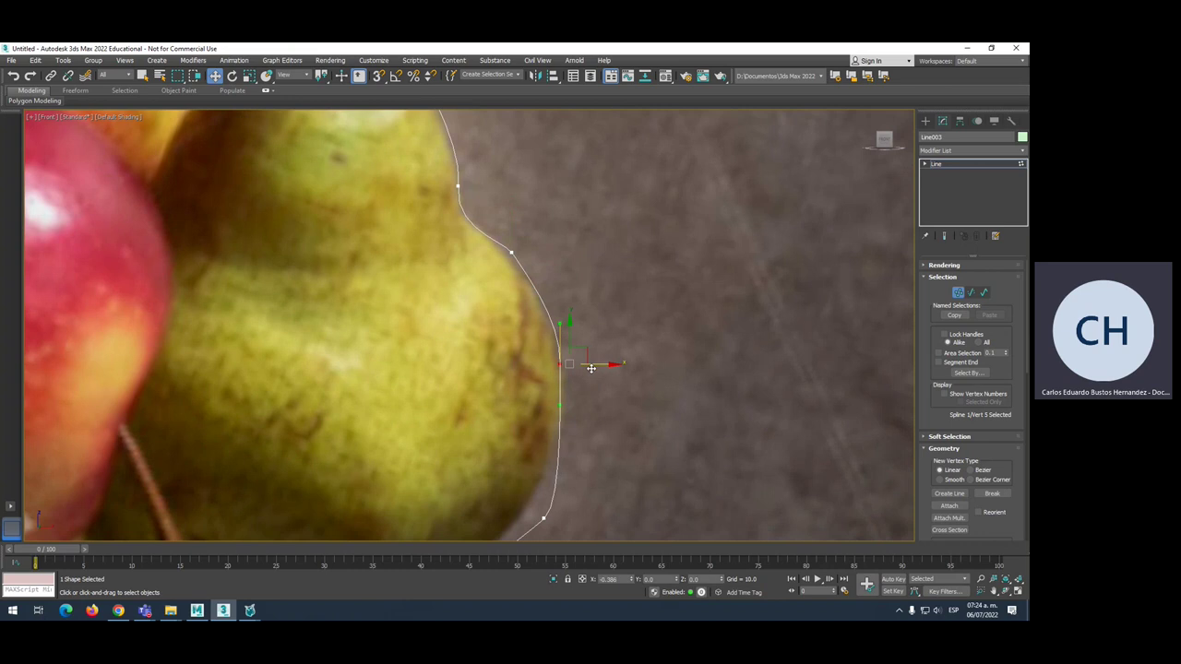
middle_click_drag(593, 367, 594, 292)
left_click(550, 417)
left_click_drag(560, 416, 535, 417)
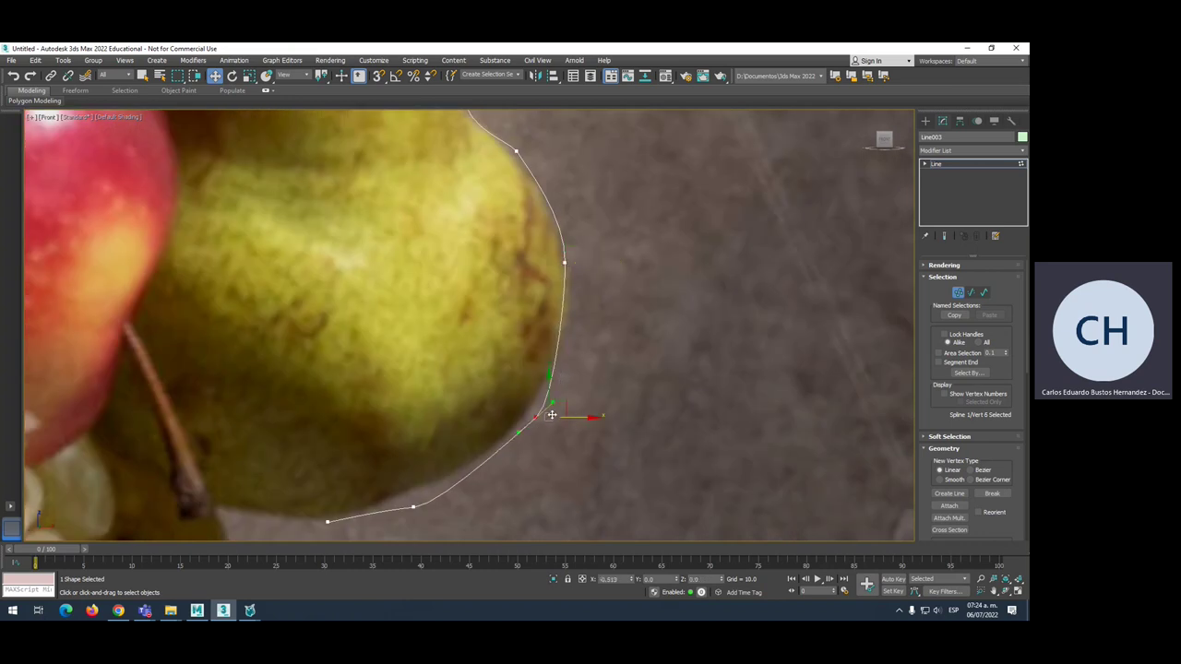
middle_click_drag(440, 508, 473, 430)
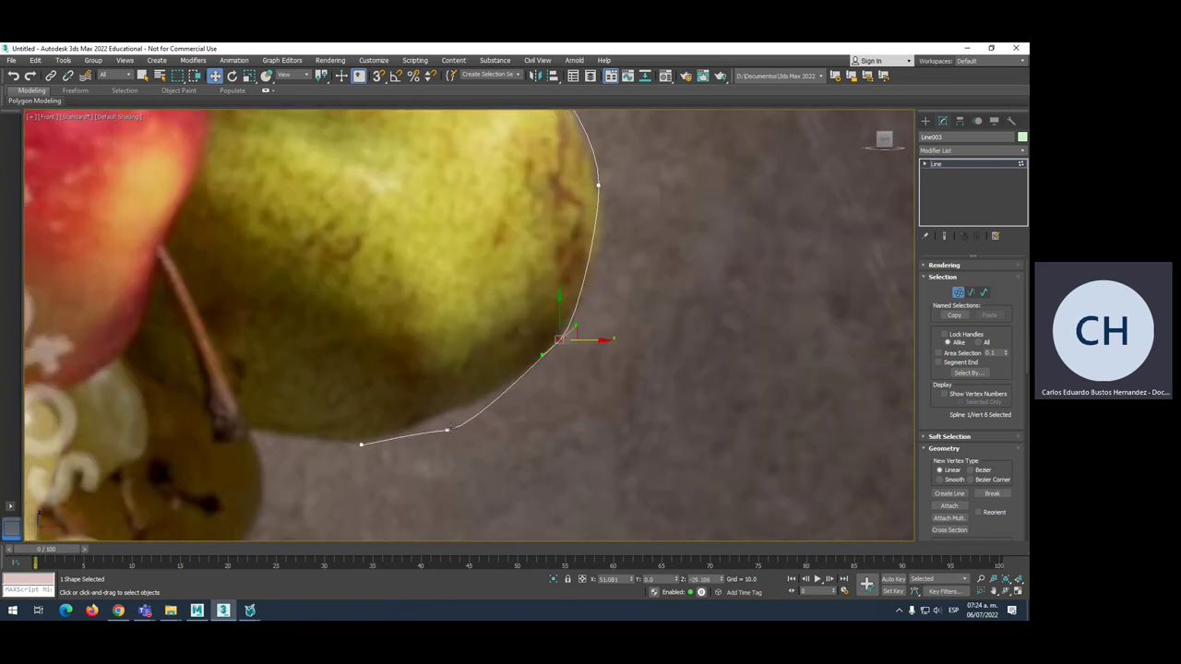
left_click(447, 430)
mouse_move(447, 415)
left_mouse_down()
mouse_move(444, 393)
mouse_move(421, 424)
left_mouse_up()
Set the base end vertex to Bezier Corner and angle its tangent to fit the pear's base.
left_click(557, 343)
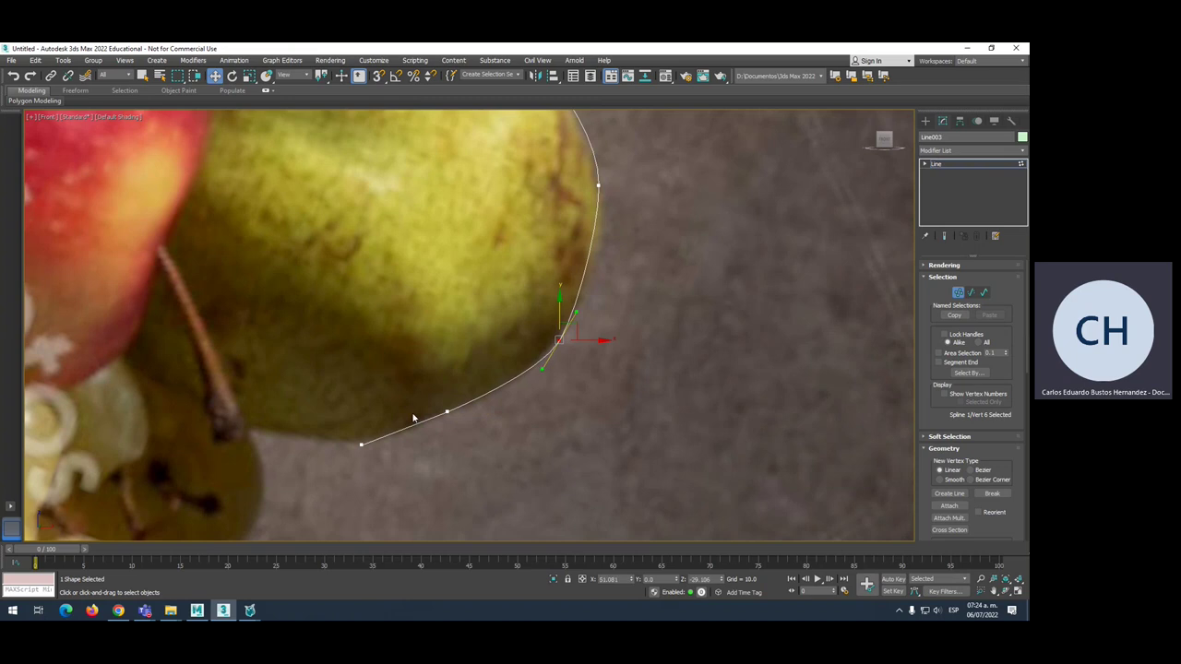
left_click(361, 445)
right_click(359, 443)
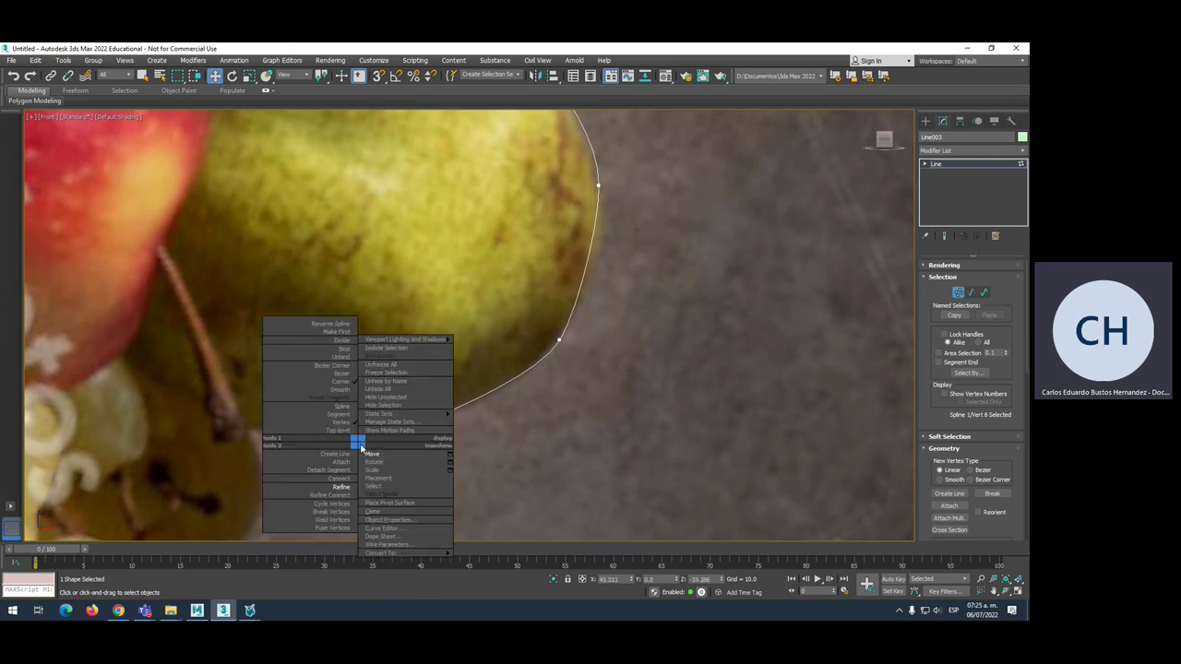
left_click(343, 372)
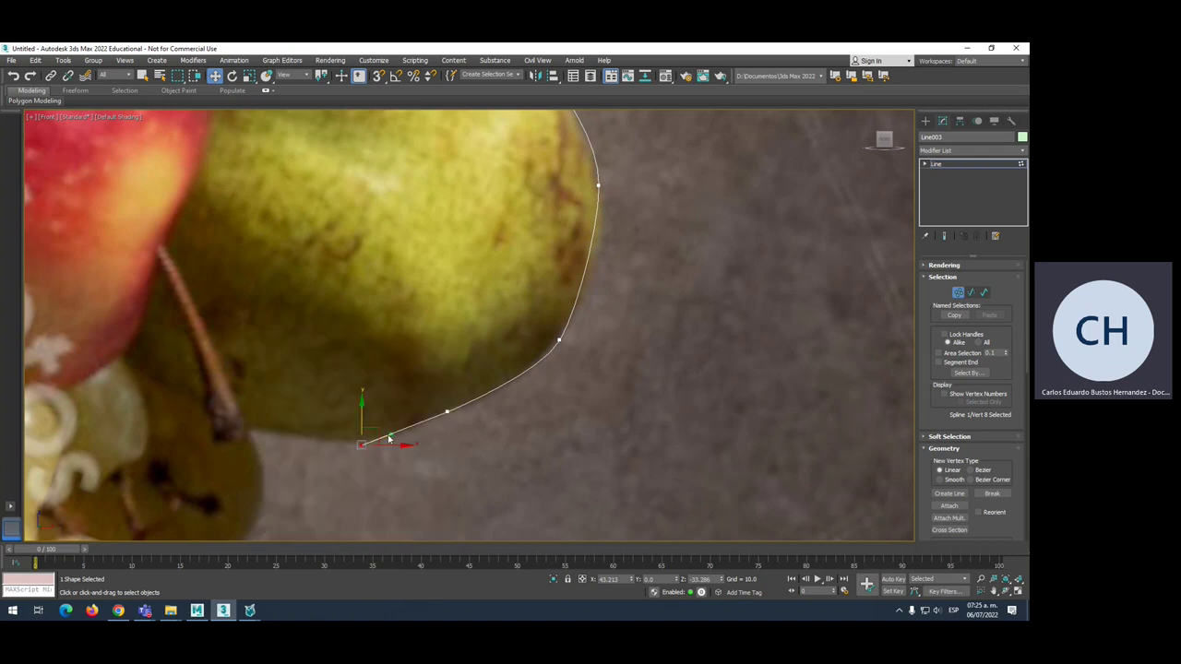
left_click_drag(388, 440, 406, 442)
scroll(406, 442, "down", 4)
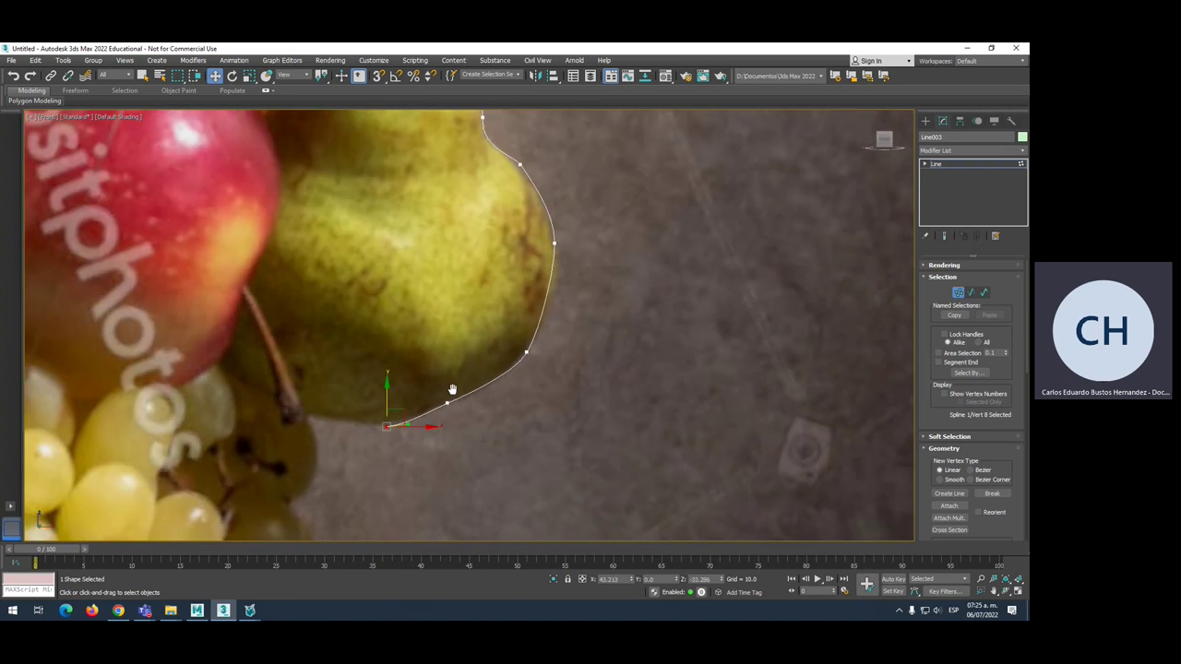
scroll(451, 388, "down", 4)
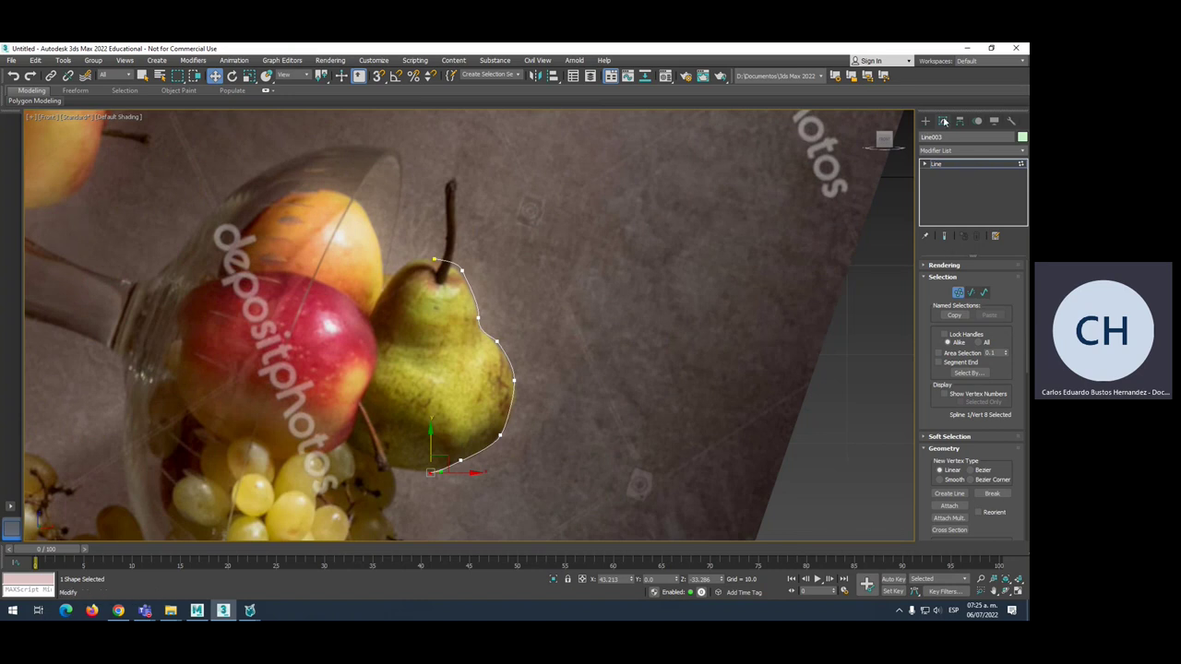
Apply a Lathe modifier to the pear outline and frame the pear's bottom tip.
left_click(949, 149)
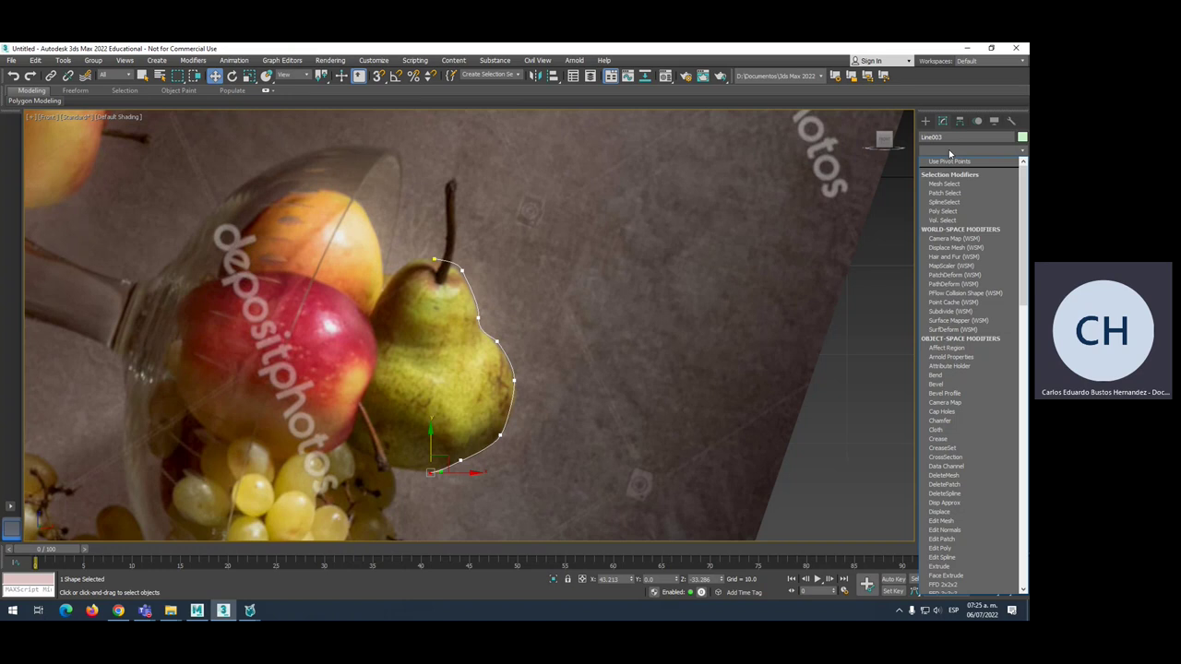
key("l")
key("Return")
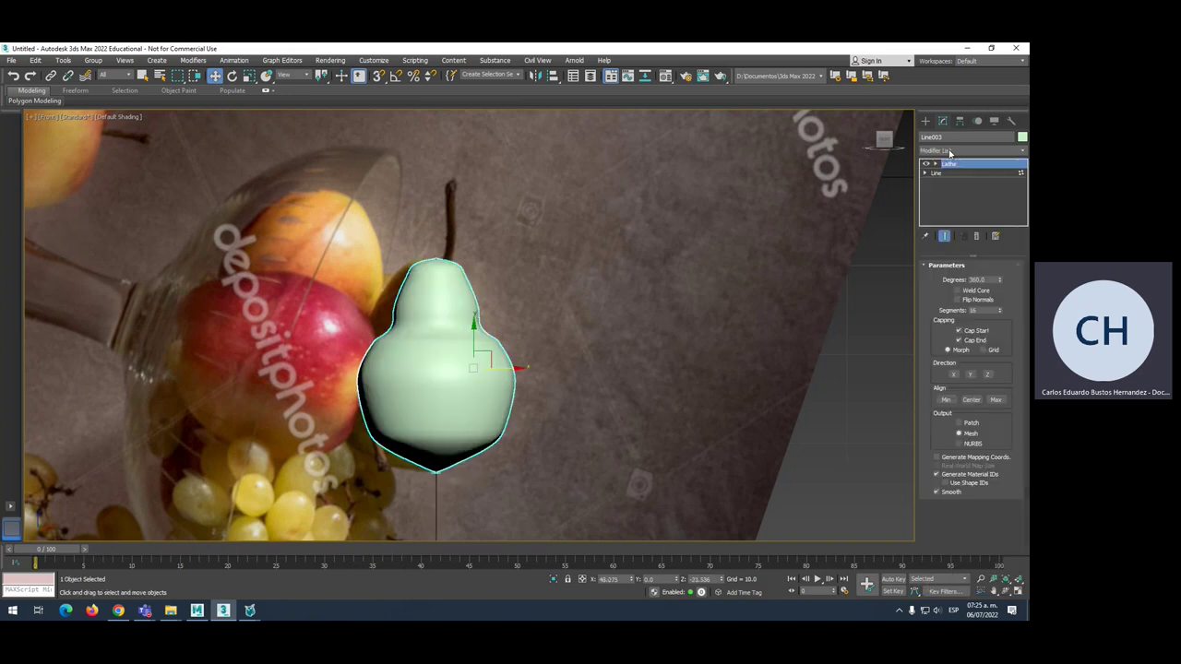
mouse_move(408, 413)
middle_mouse_down()
mouse_move(413, 387)
mouse_move(399, 374)
middle_mouse_up()
scroll(434, 364, "up", 2)
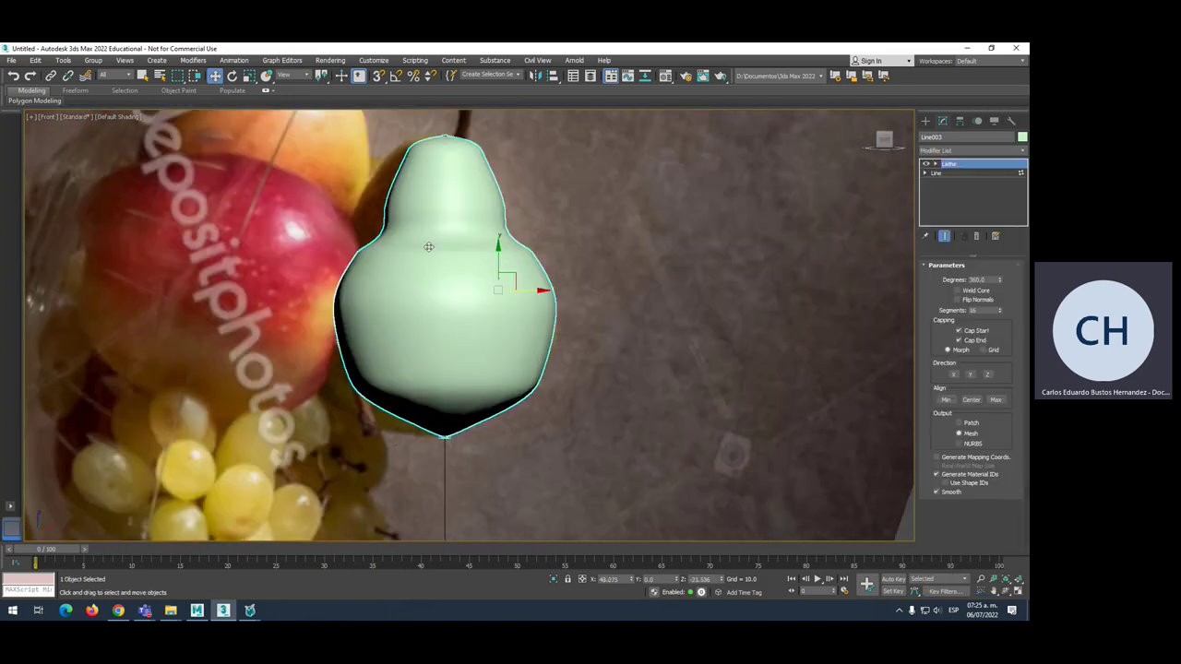
scroll(457, 351, "up", 2)
scroll(458, 350, "up", 2)
middle_click_drag(459, 424, 443, 335)
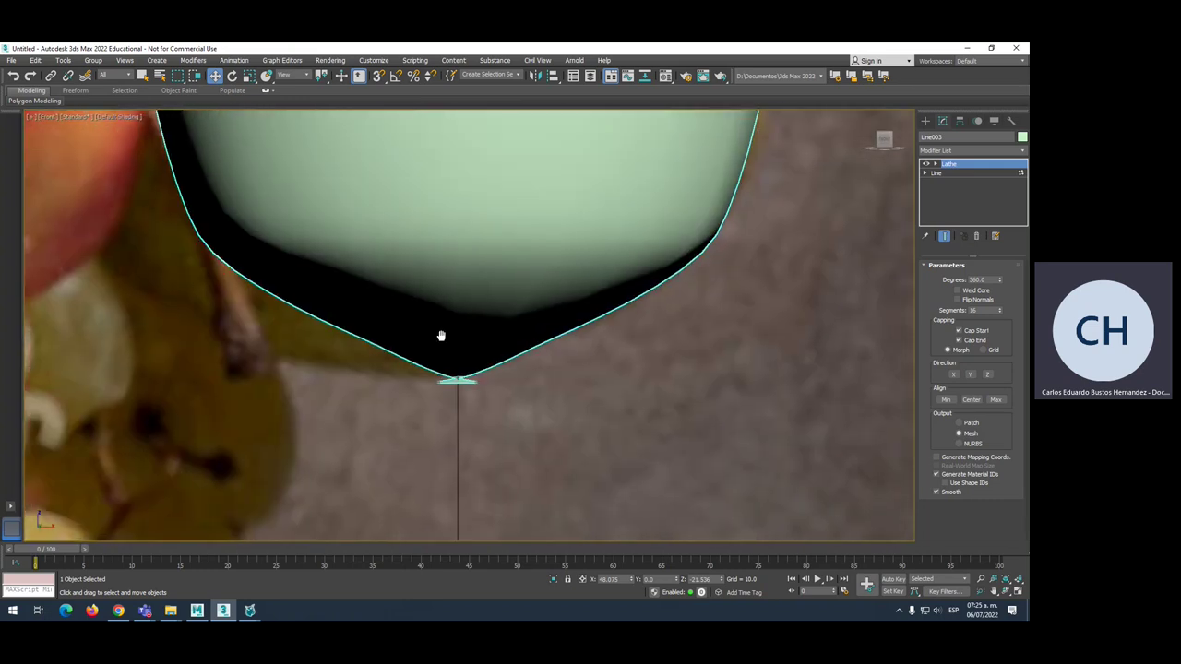
Nudge the outline's bottom vertex to the right to reshape the pear's base.
left_click(936, 174)
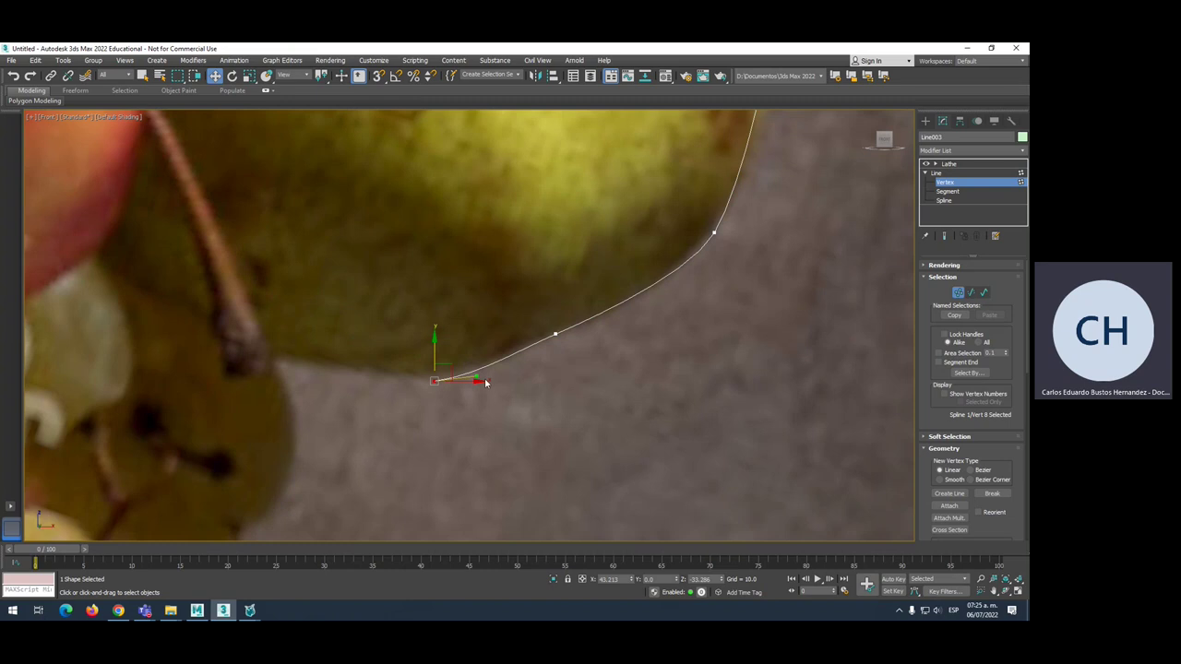
mouse_move(487, 383)
left_mouse_down()
mouse_move(500, 383)
mouse_move(450, 348)
left_mouse_up()
left_click(949, 163)
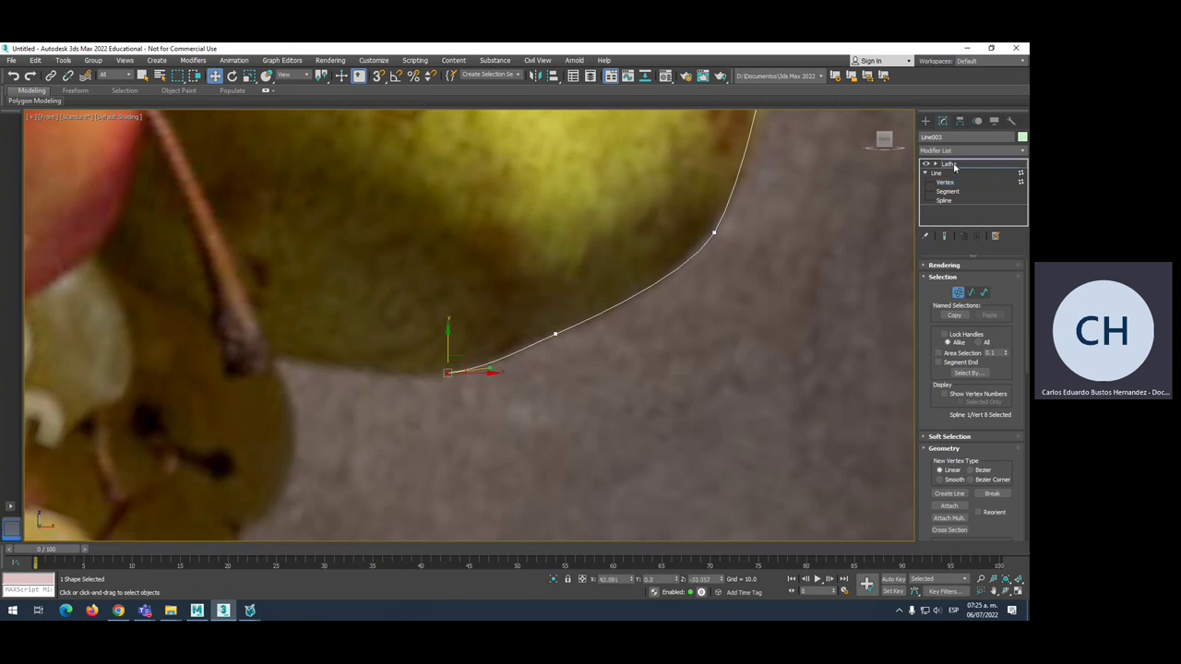
left_click(945, 182)
left_click_drag(491, 372, 504, 367)
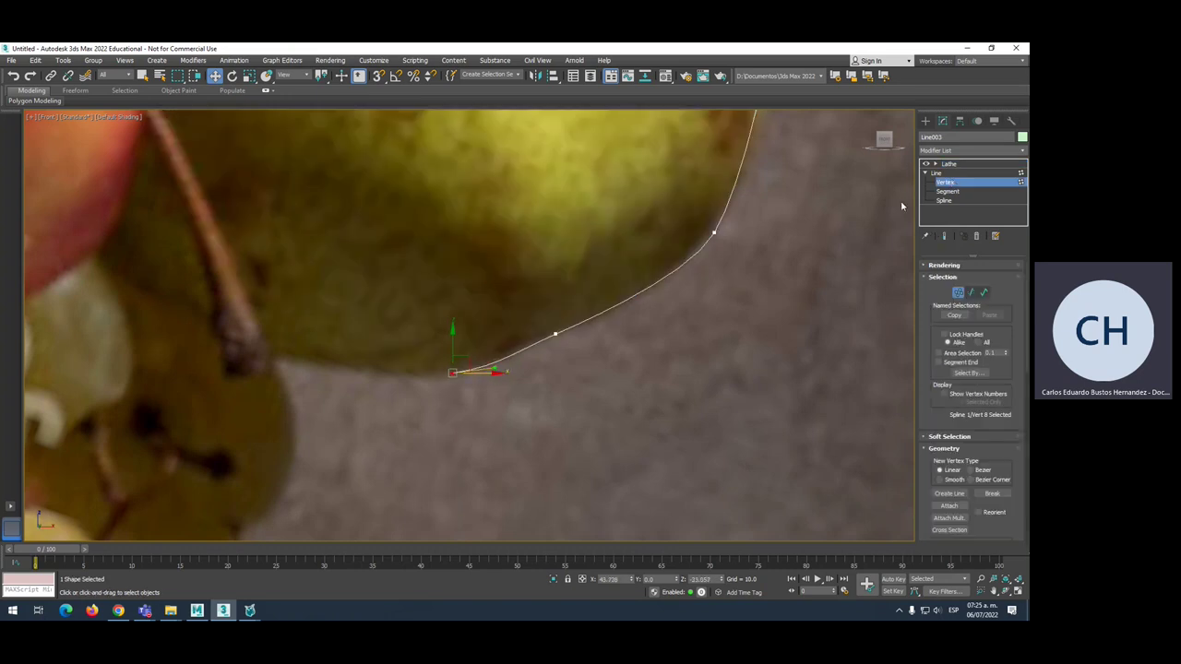
Shift the Lathe Axis sub-object so the pear's pointed bottom closes.
left_click(937, 165)
left_click(949, 166)
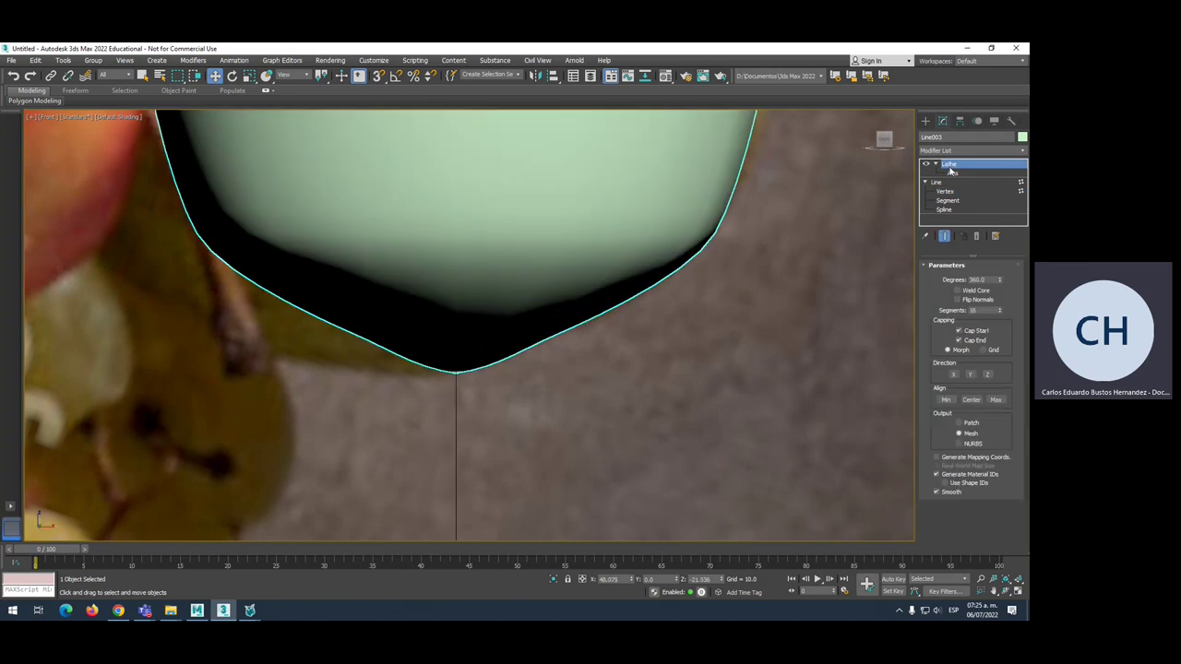
left_click(937, 165)
left_click(937, 164)
left_click(956, 175)
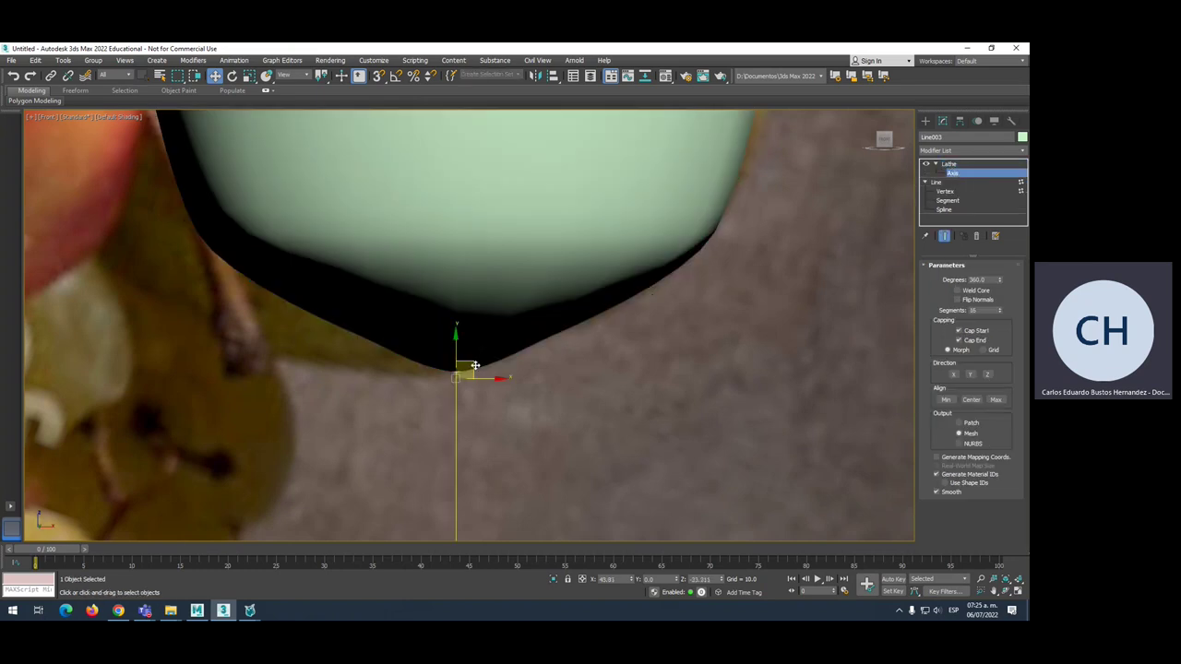
mouse_move(492, 376)
left_mouse_down()
mouse_move(507, 380)
mouse_move(488, 380)
left_mouse_up()
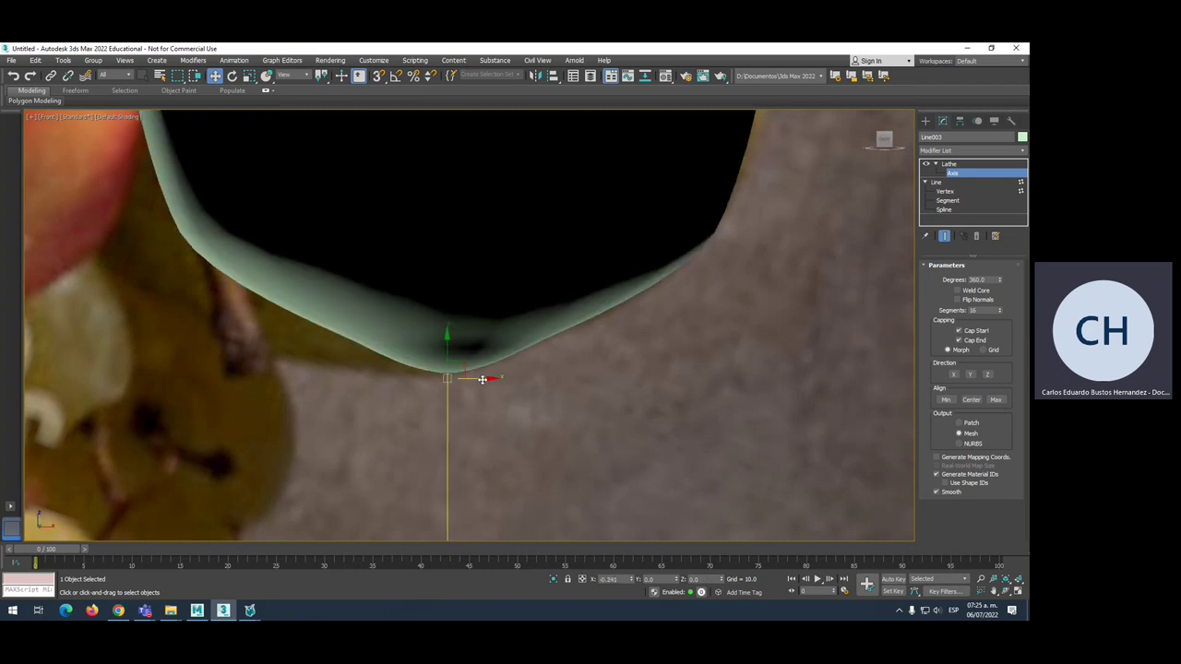
scroll(498, 365, "down", 2)
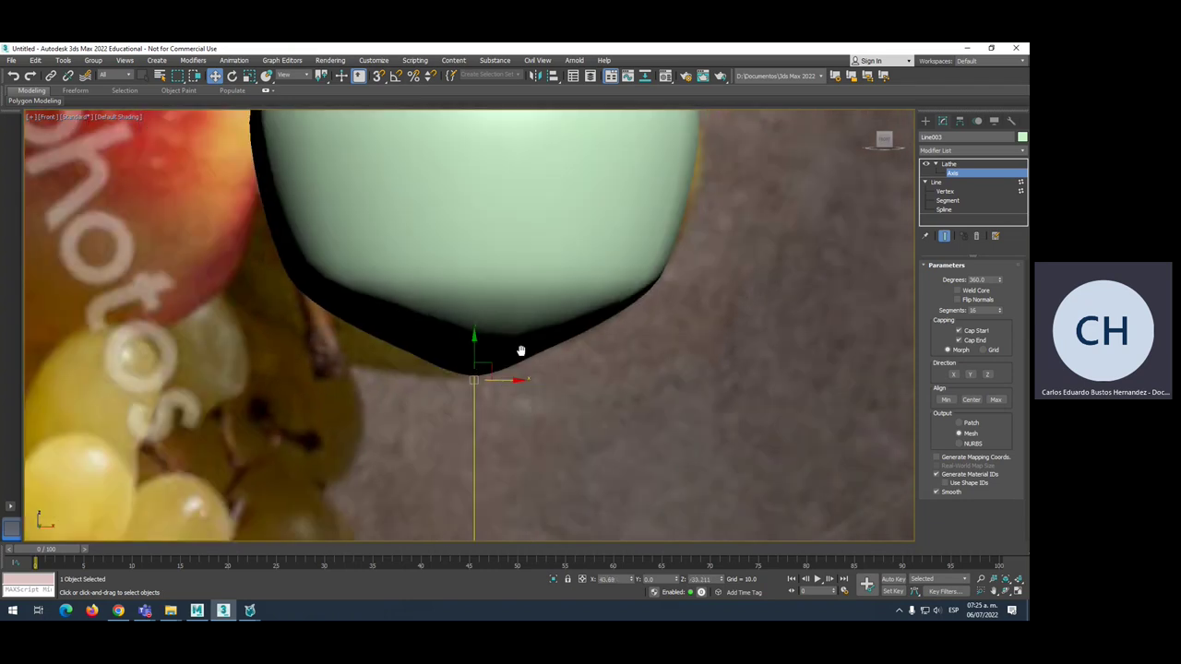
scroll(517, 351, "down", 4)
left_click(966, 175)
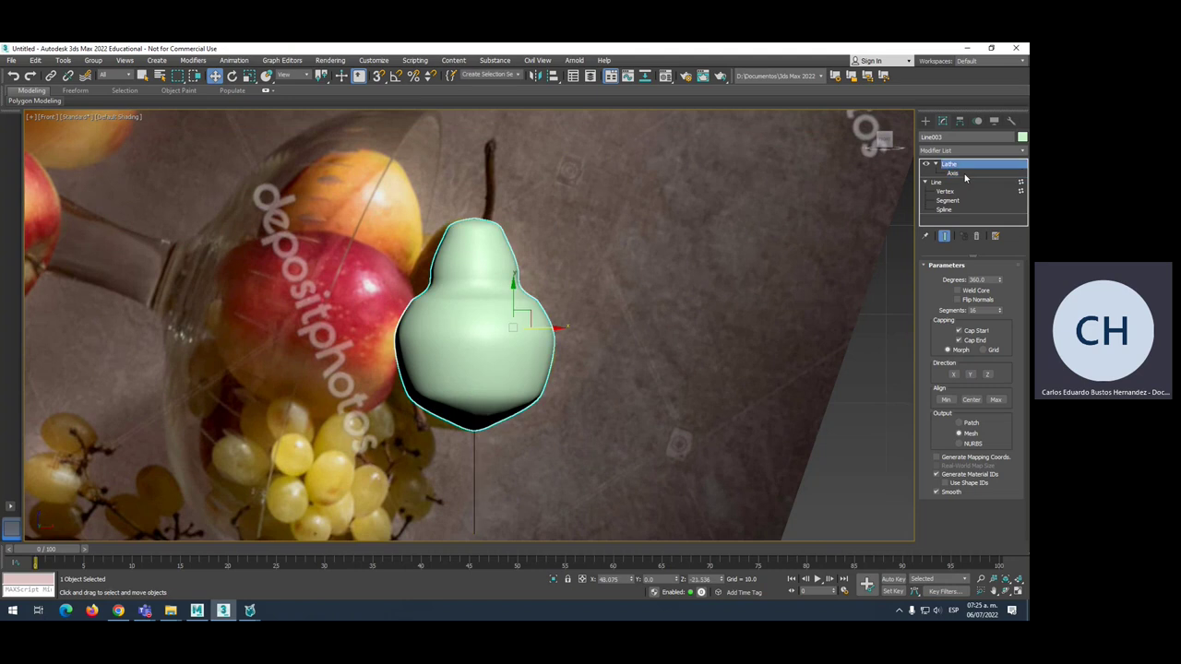
left_click(934, 165)
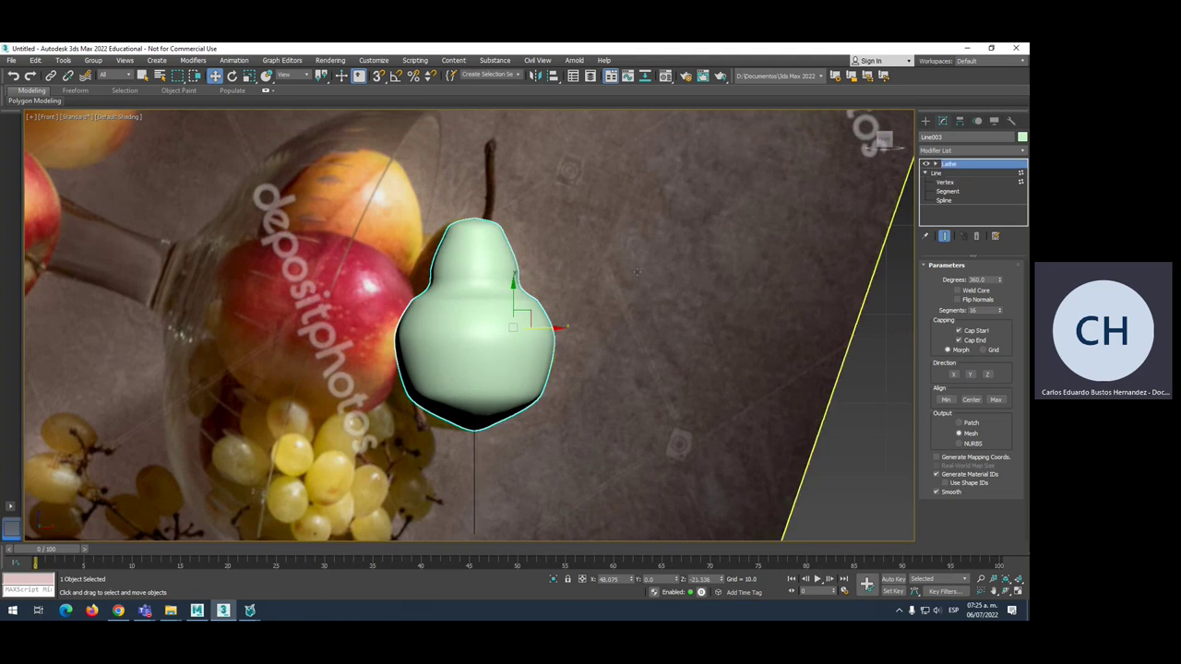
Select the background photo plane.
left_click(559, 326)
scroll(556, 319, "down", 3)
scroll(557, 319, "down", 1)
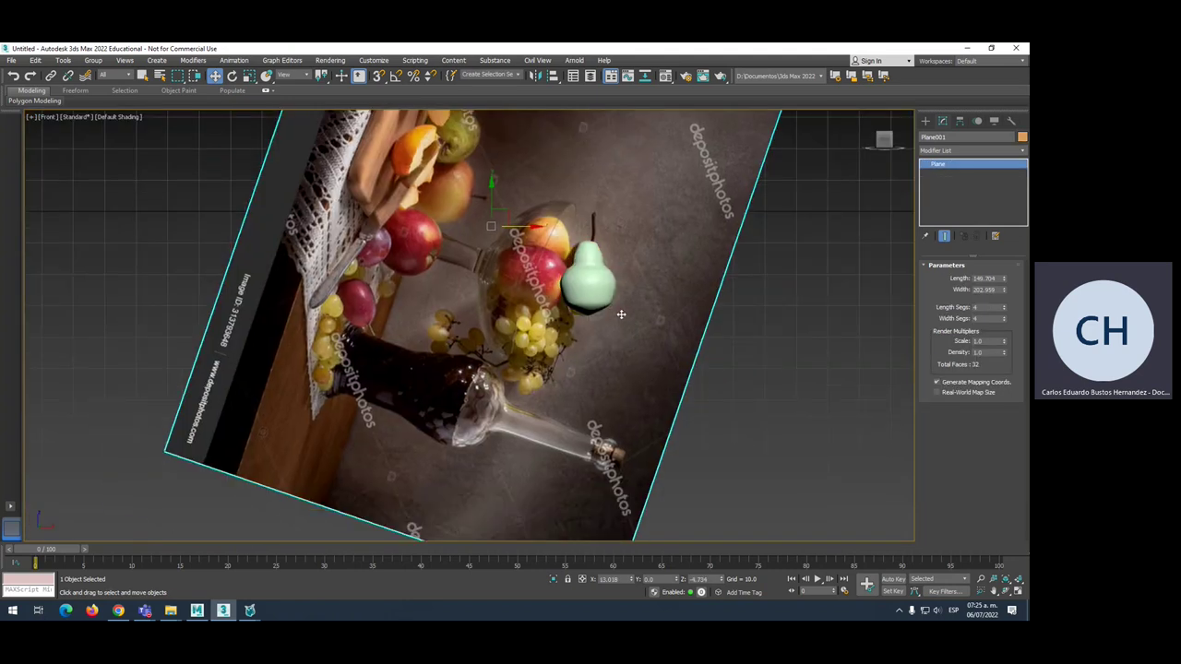
Rotate the photo backdrop with the Rotate tool, fine-tuning it until it stands upright.
scroll(590, 357, "down", 2)
scroll(580, 237, "down", 1)
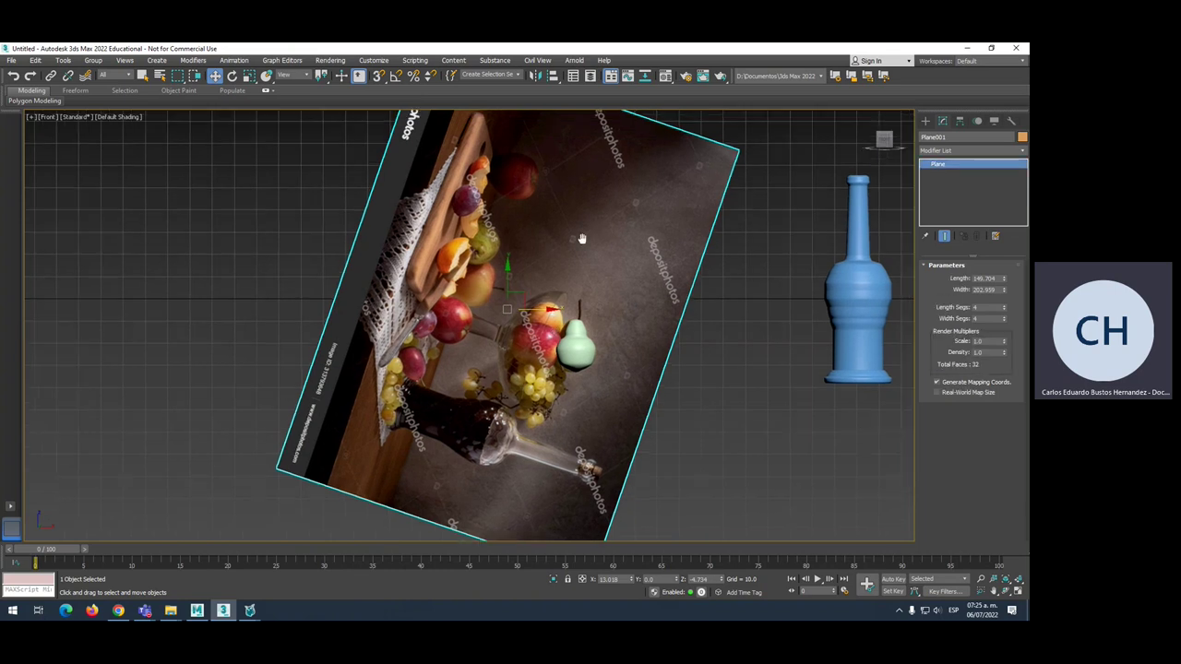
scroll(580, 238, "down", 1)
key("e")
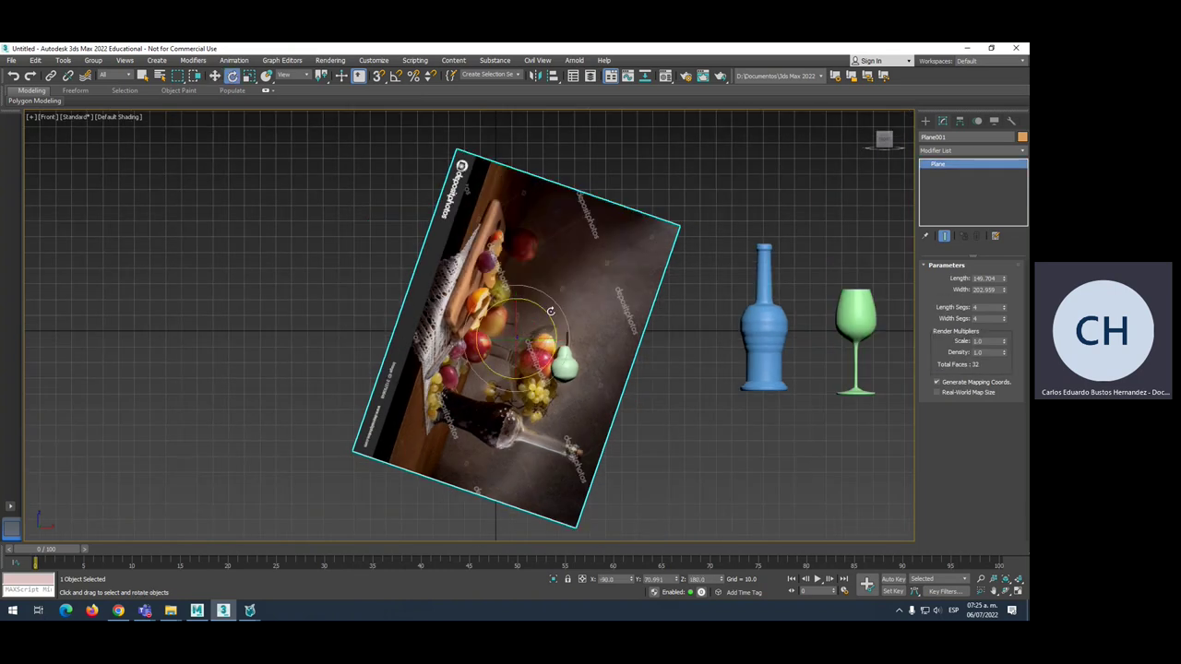
left_click_drag(550, 311, 475, 281)
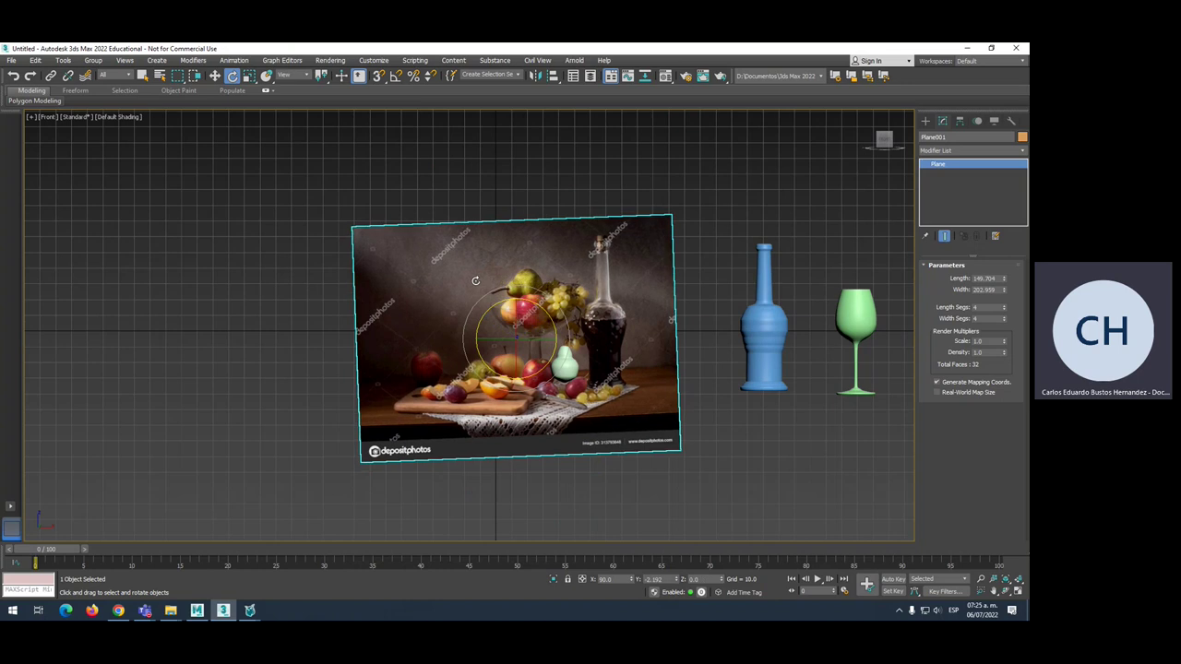
scroll(415, 291, "up", 3)
scroll(434, 288, "up", 2)
scroll(453, 285, "up", 1)
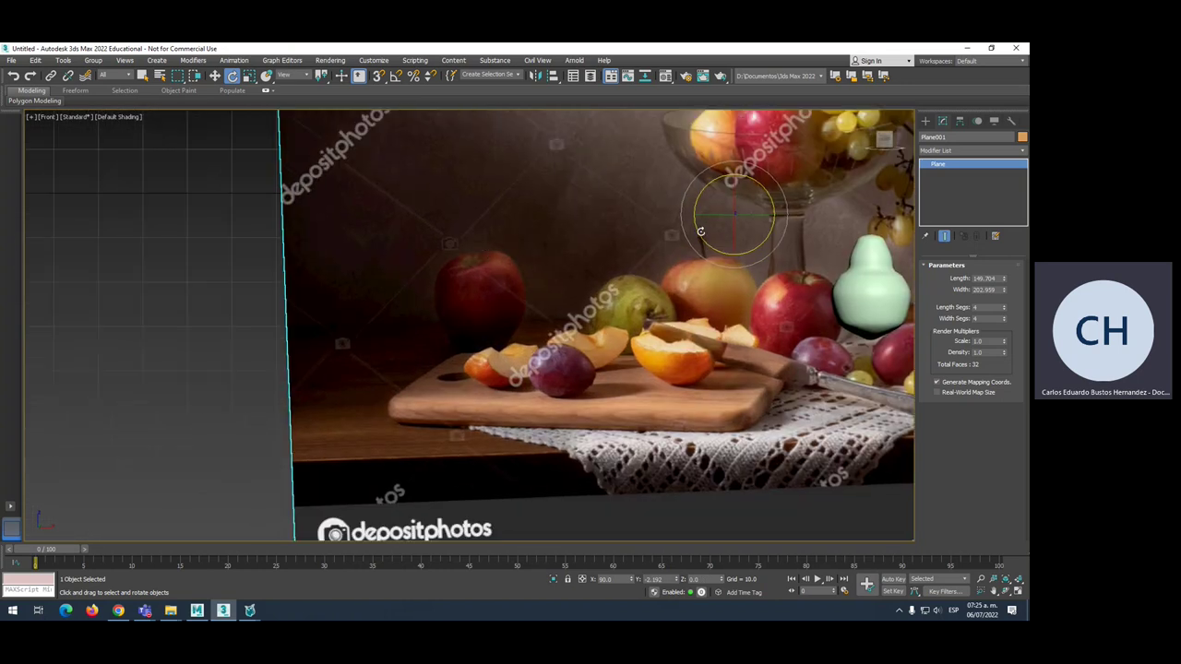
left_click_drag(774, 227, 786, 212)
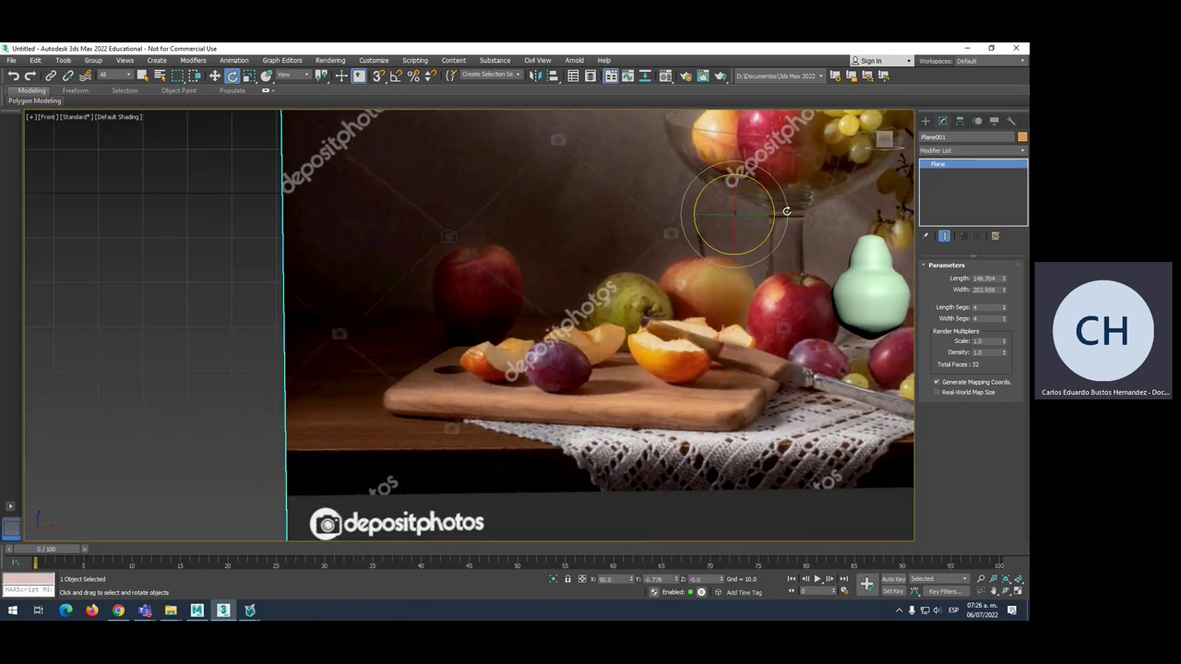
left_click(925, 121)
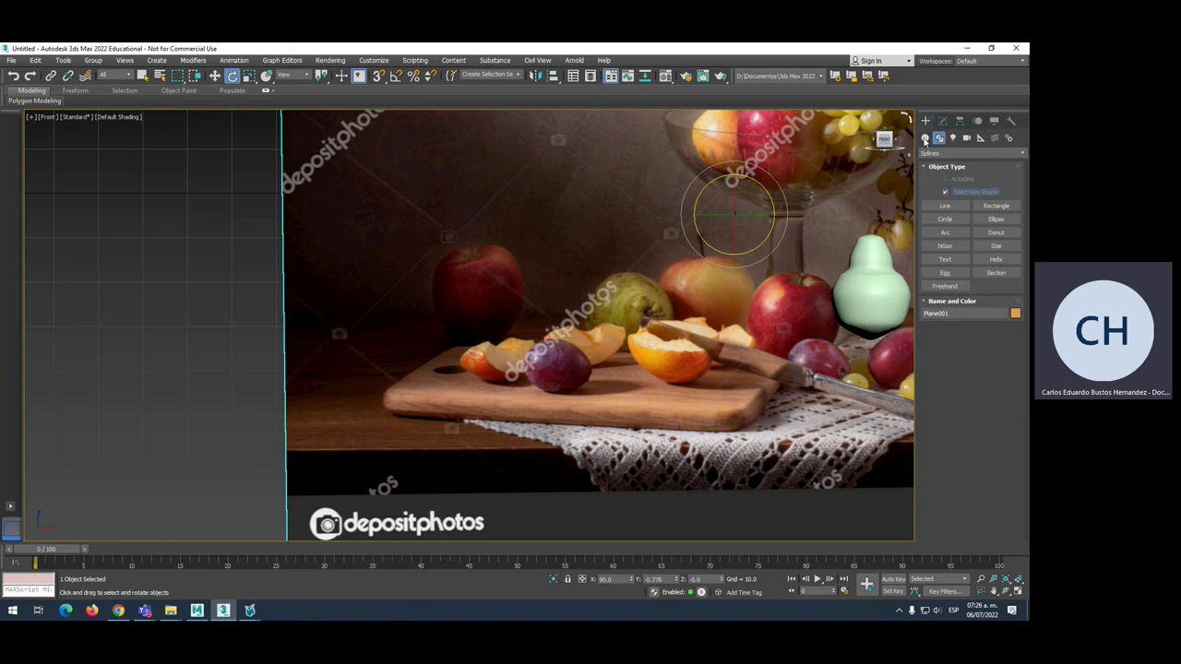
Trace the apple's half-outline with a new Line from its top down to its bottom.
left_click(945, 204)
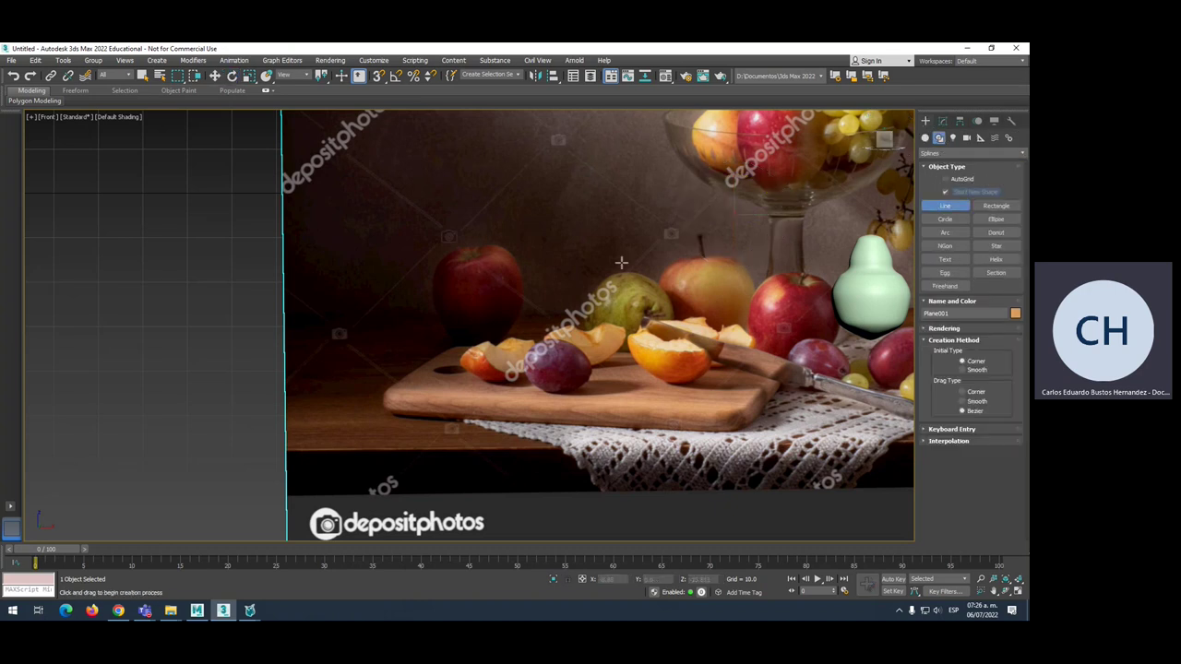
scroll(490, 247, "up", 2)
left_click(465, 246)
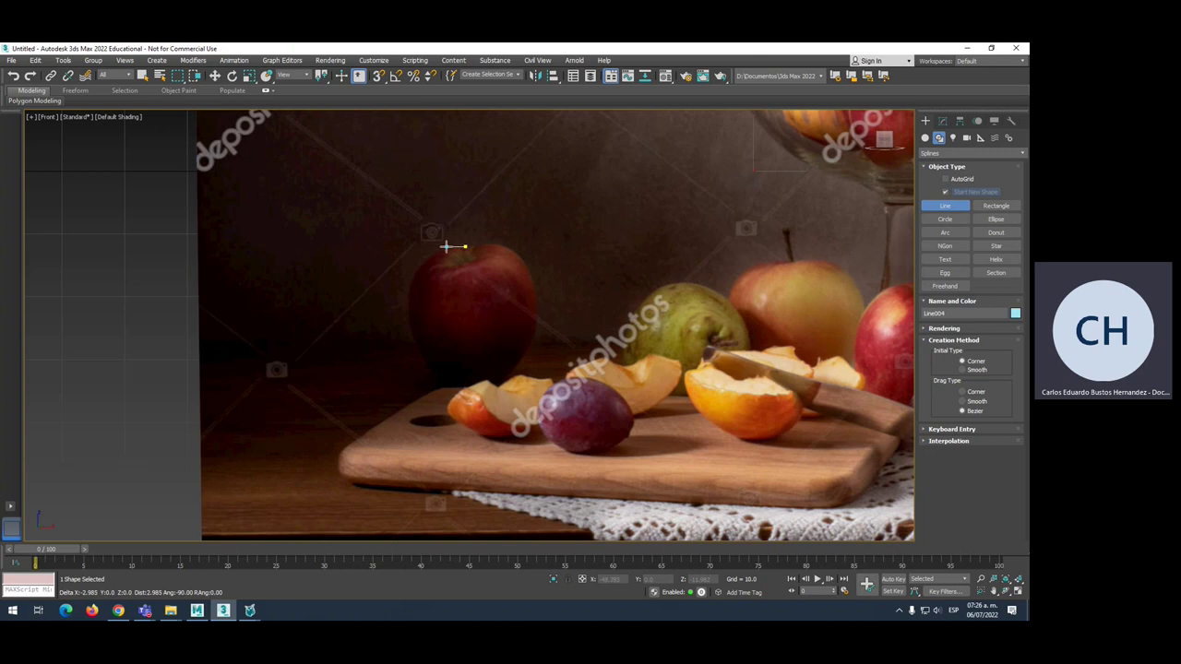
left_click(445, 249)
left_click(420, 267)
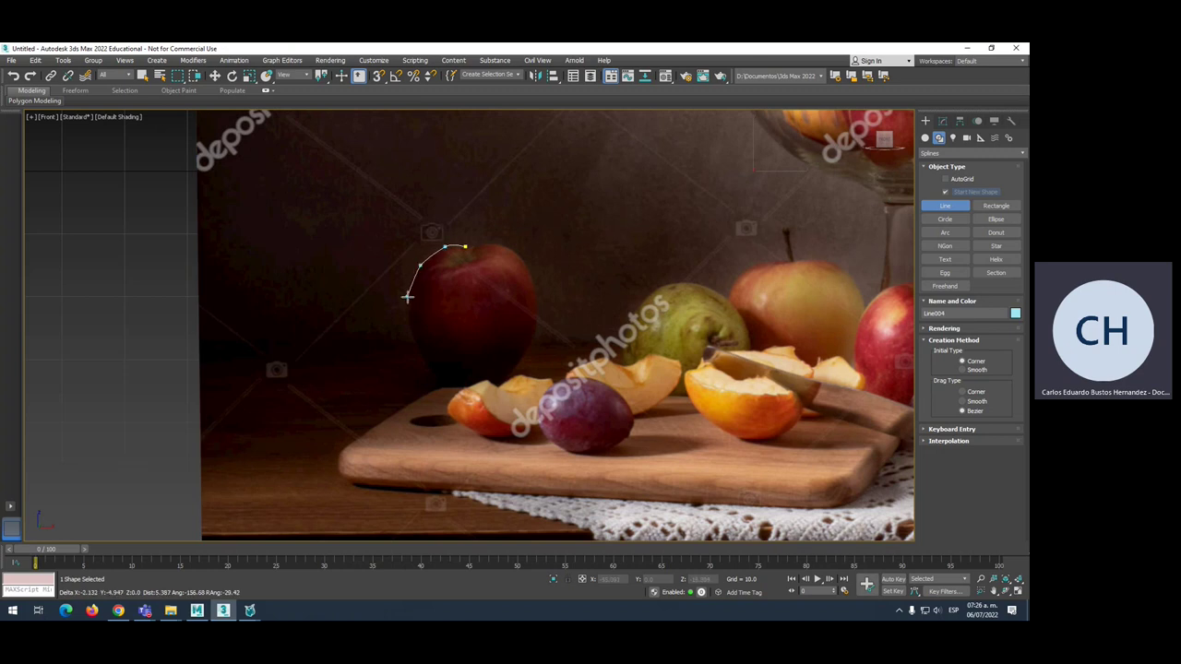
left_click(407, 302)
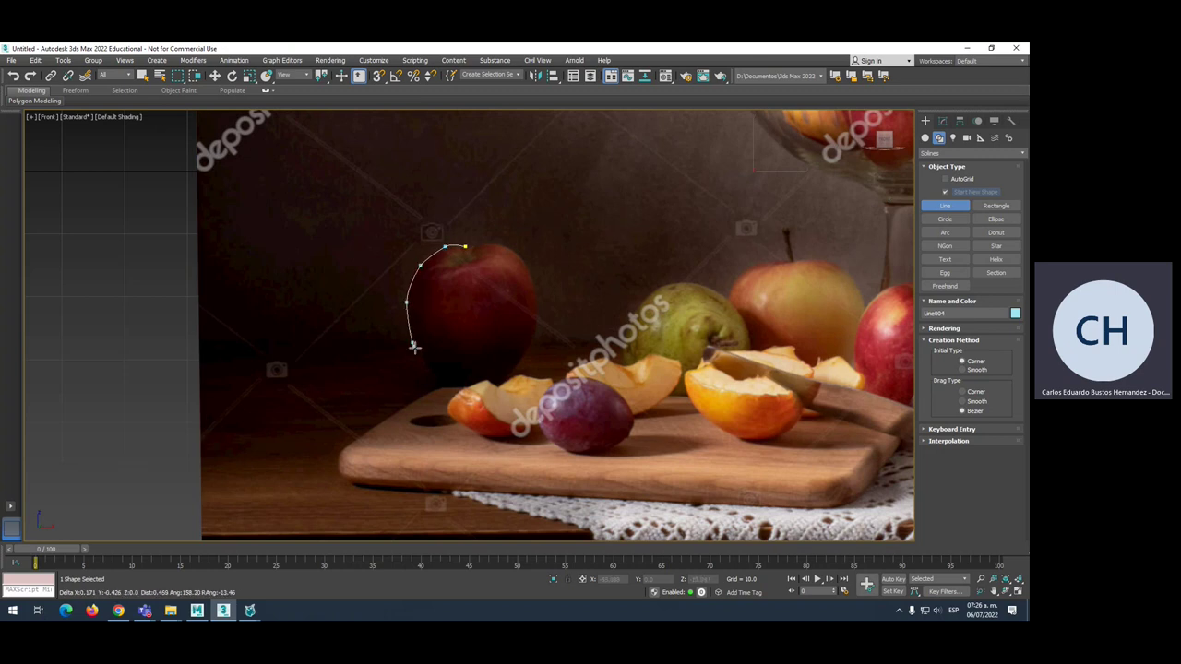
left_click(413, 343)
left_click(435, 382)
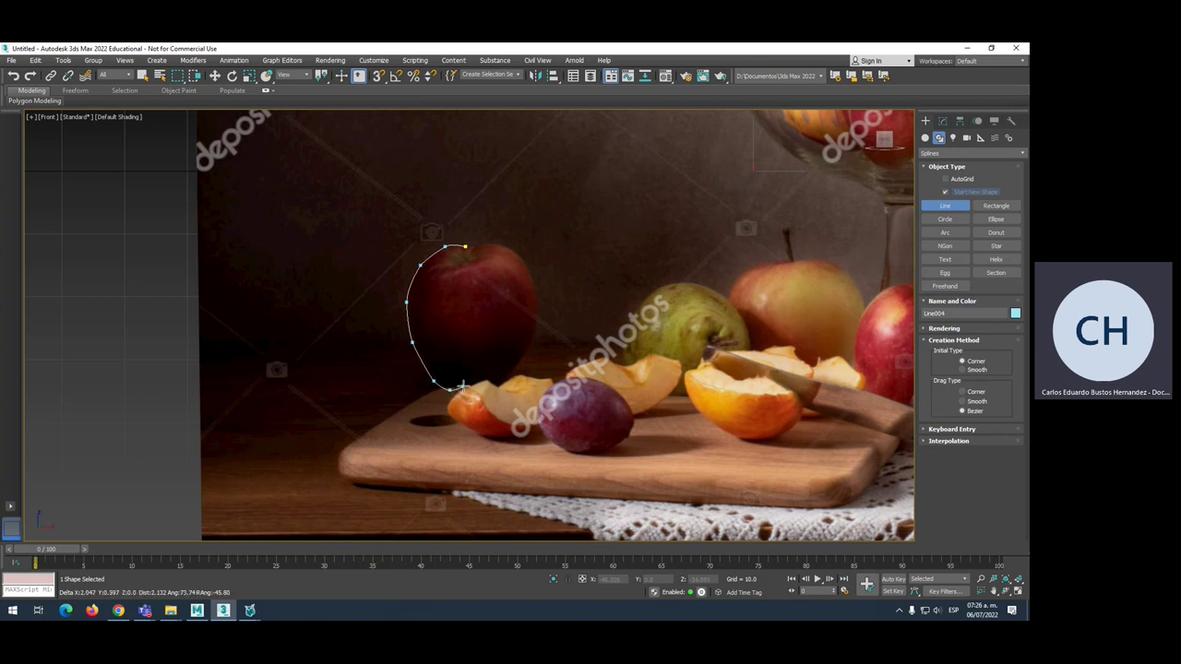
right_click(469, 385)
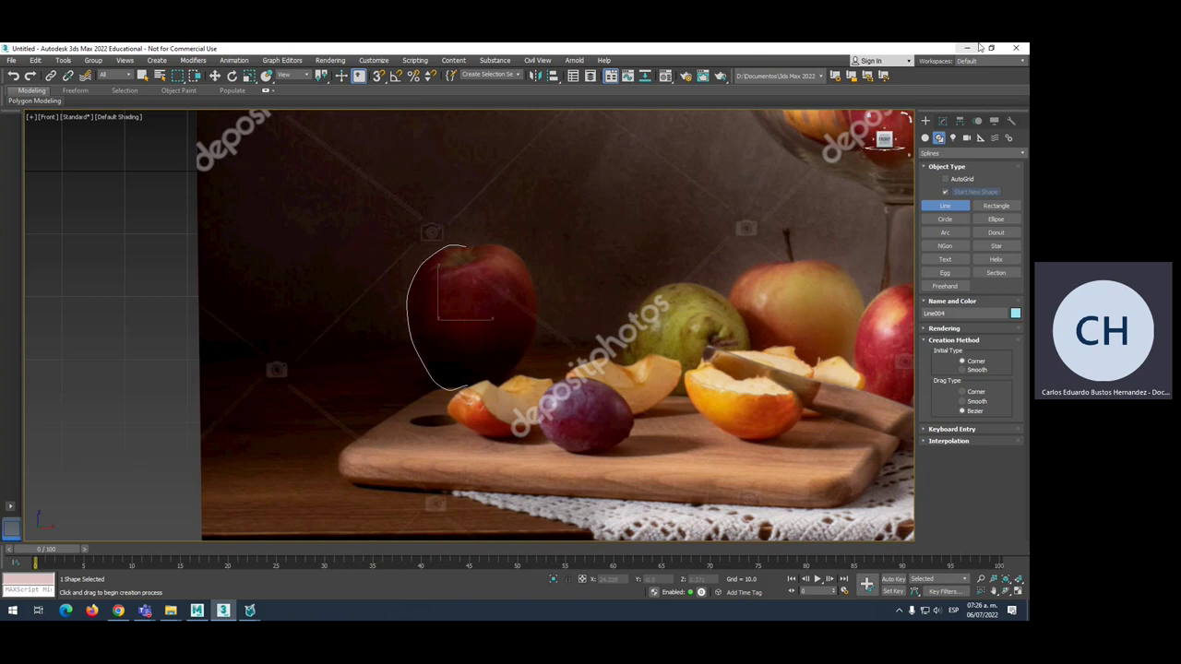
Lathe the apple outline and set the lathe Align to Max.
key("e")
left_click(943, 121)
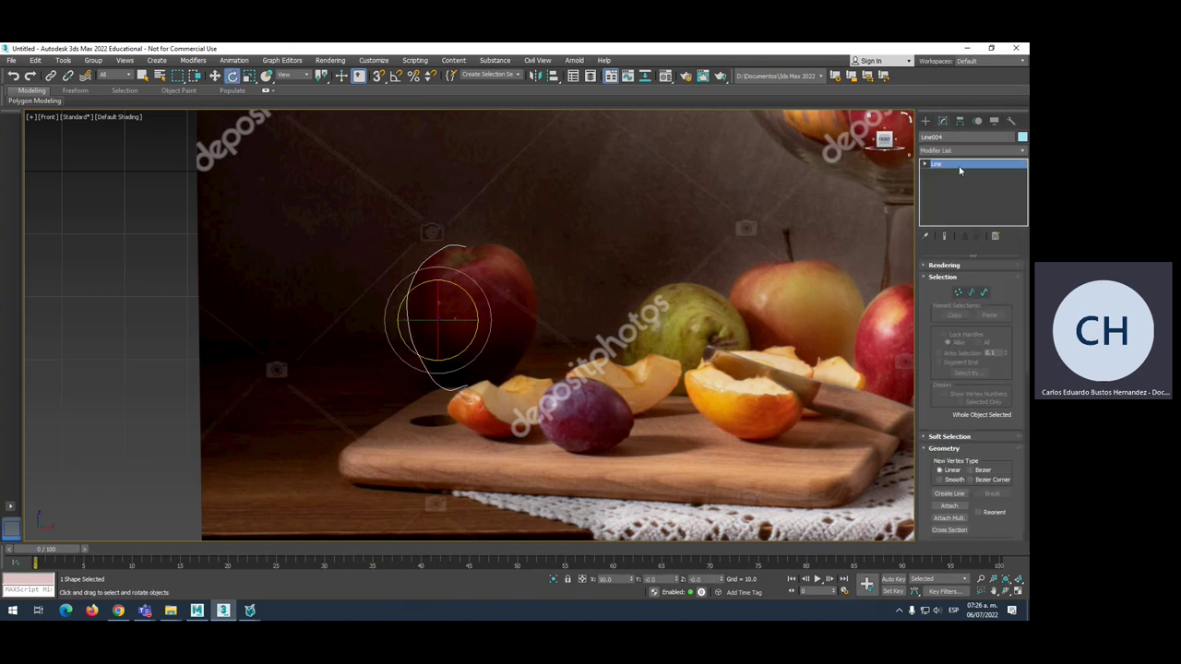
left_click(946, 150)
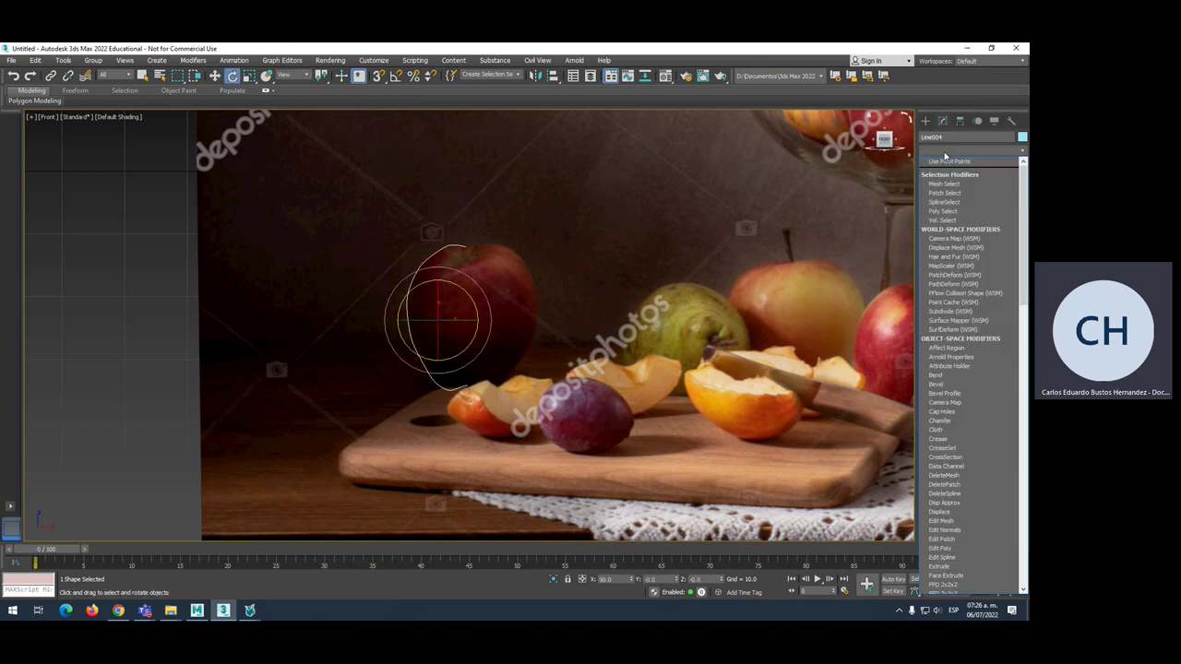
type("l")
left_click(940, 163)
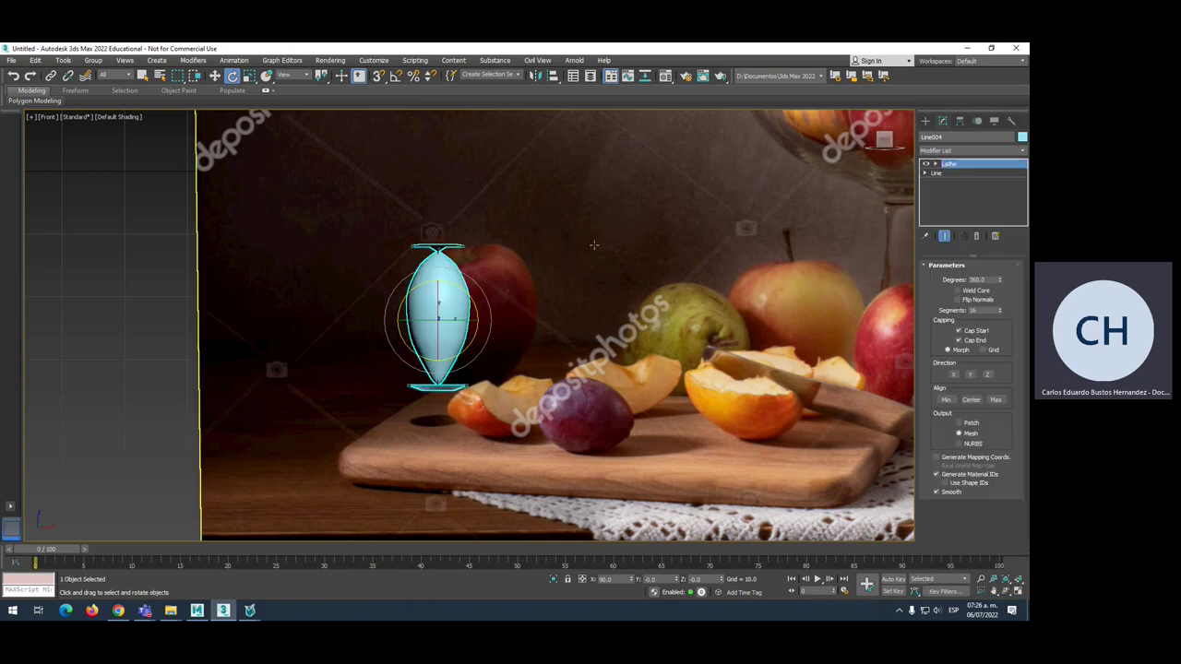
left_click(998, 400)
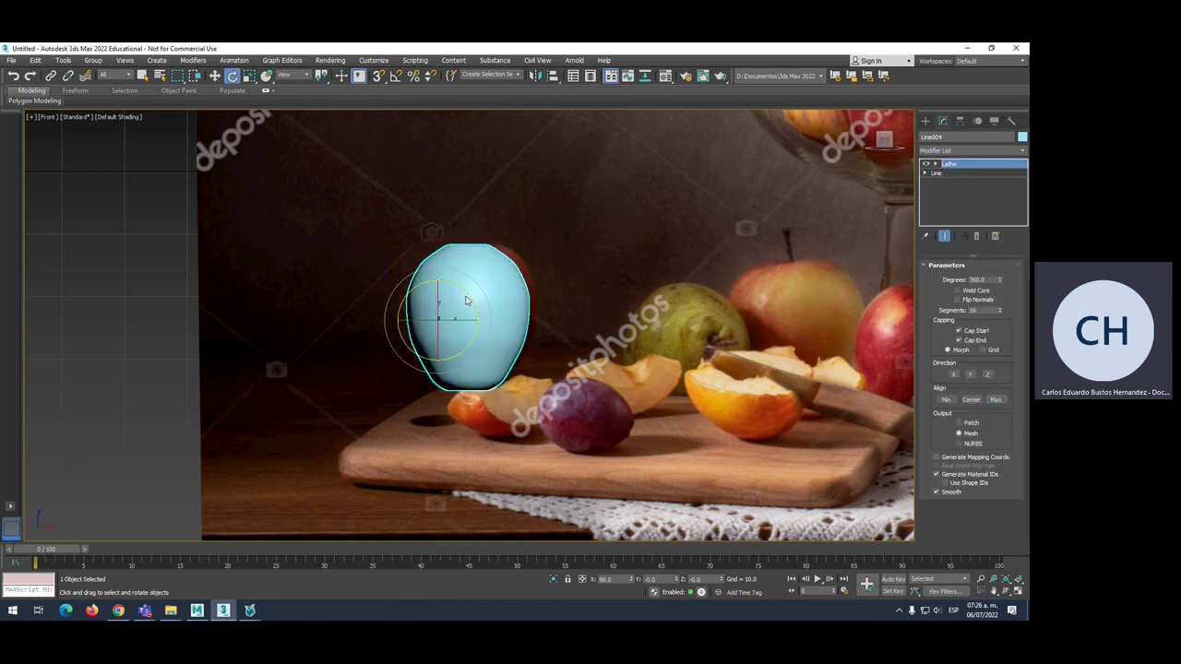
Copy the Lathe modifier from the stack and select the photo plane.
right_click(466, 291)
left_click(947, 171)
right_click(960, 168)
left_click(909, 210)
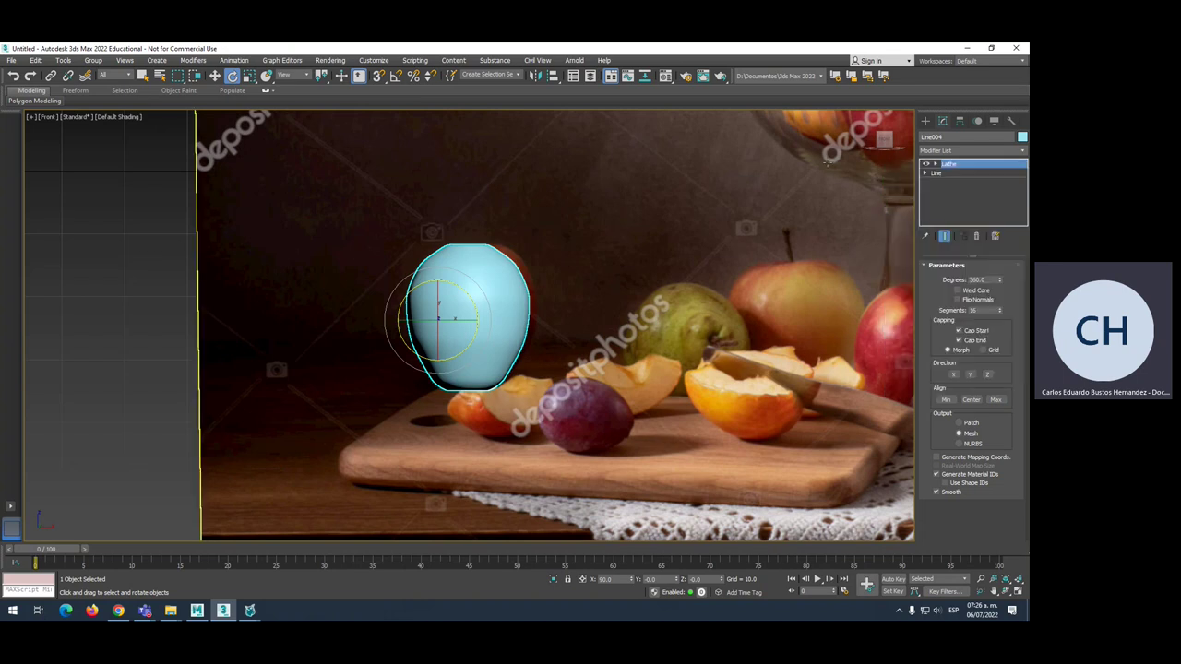
left_click(890, 189)
Deselect the reference photo plane.
scroll(676, 251, "down", 2)
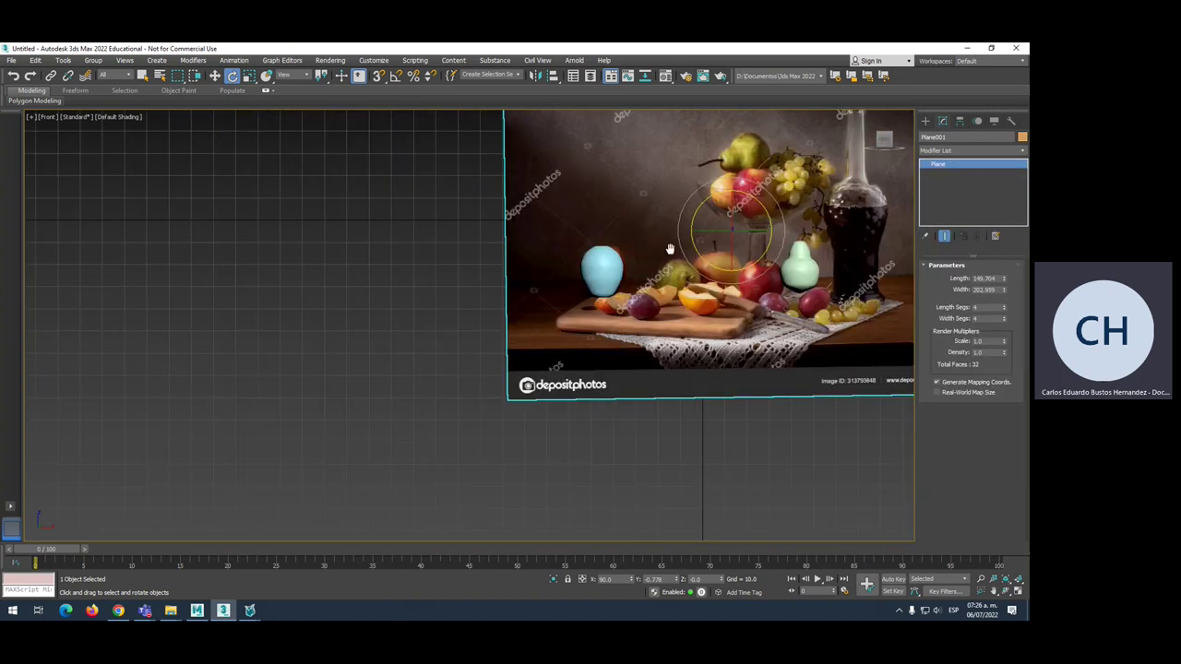
scroll(632, 264, "down", 2)
scroll(633, 264, "down", 3)
right_click(959, 164)
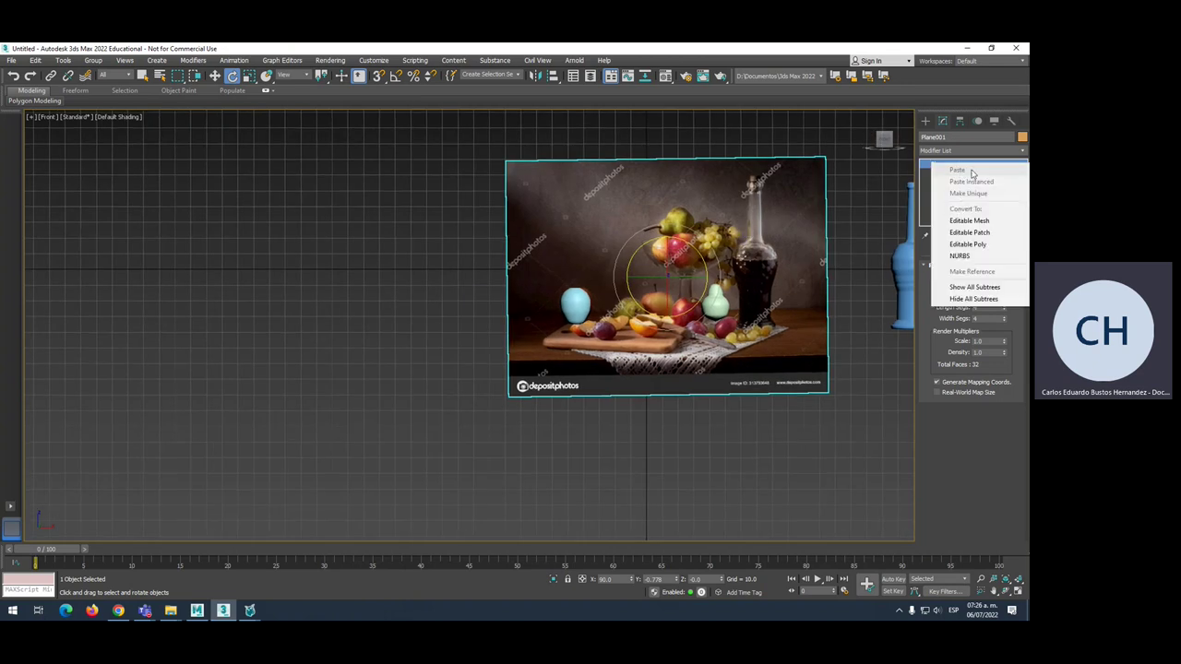
left_click(543, 145)
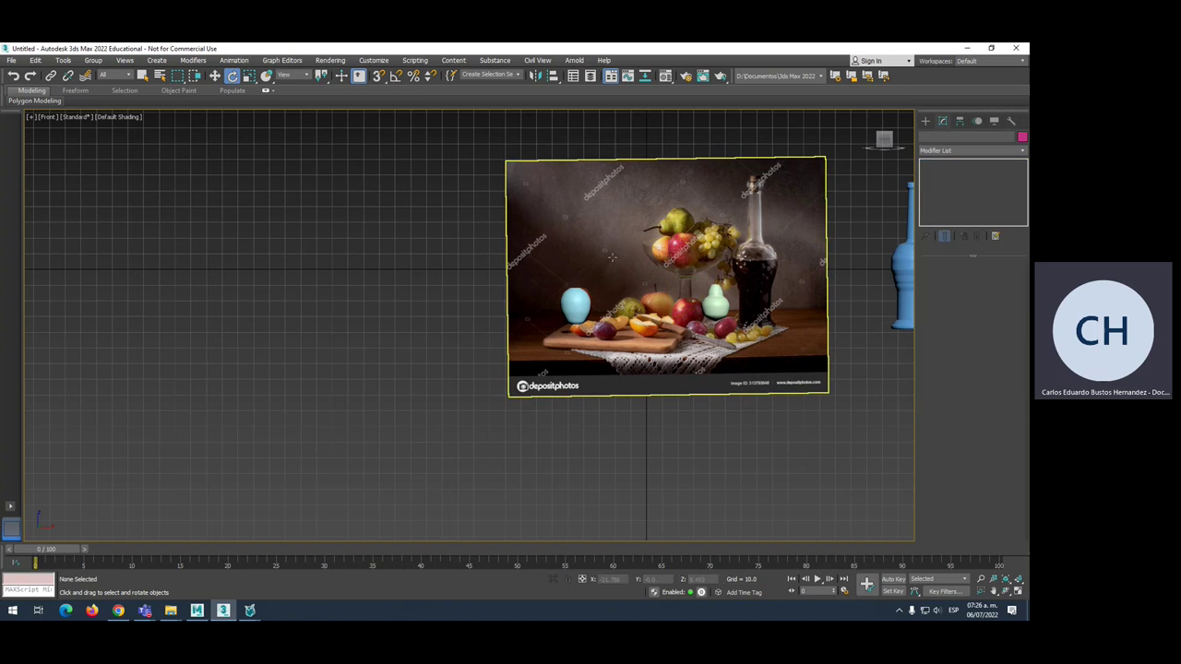
Switch to Select and Move and open the Create panel's Shapes category.
scroll(544, 240, "up", 3)
scroll(543, 257, "down", 1)
scroll(544, 258, "down", 2)
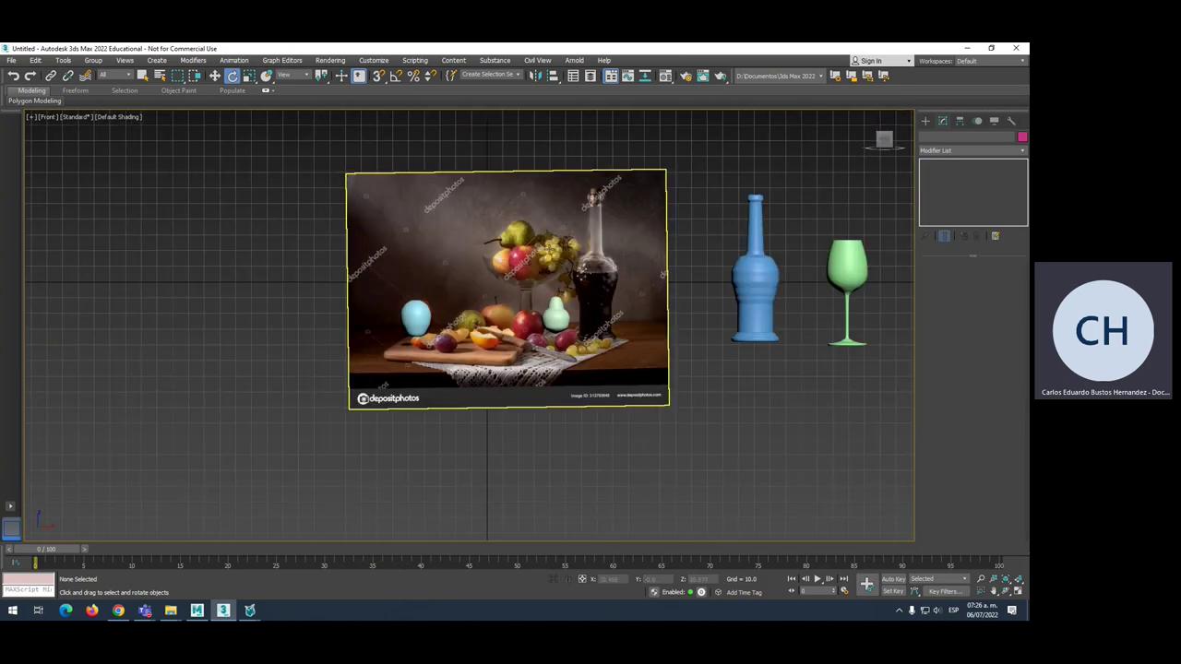
right_click(545, 251)
left_click(563, 259)
scroll(497, 261, "up", 5)
left_click(925, 120)
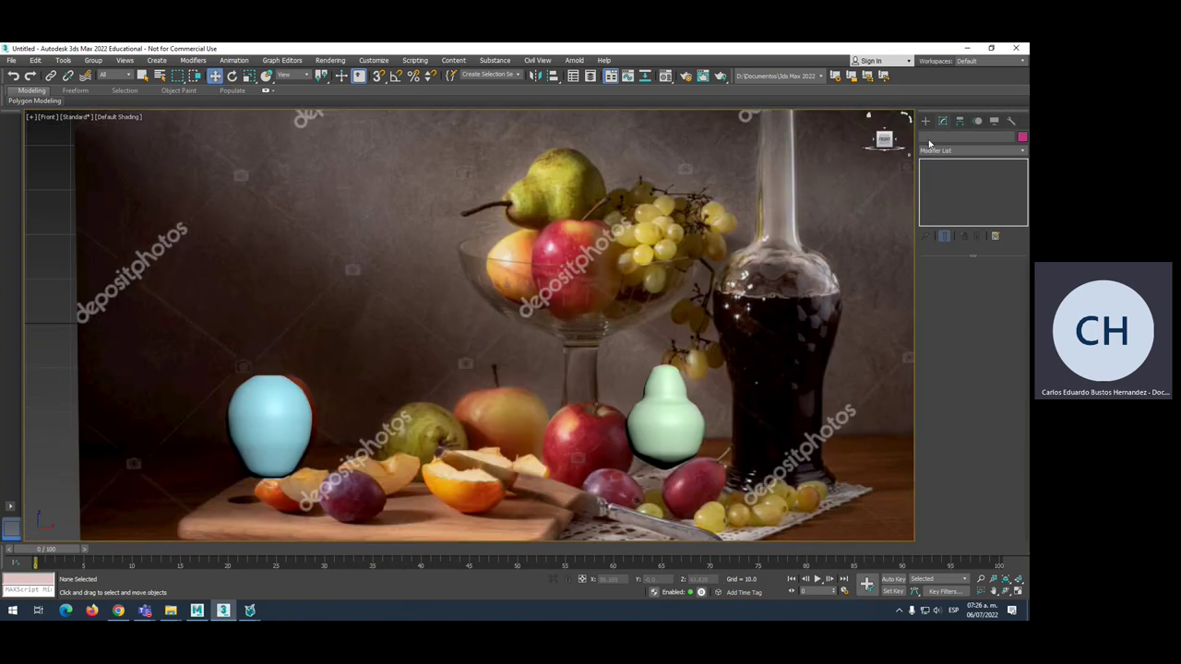
left_click(939, 137)
Draw the goblet's profile line from the bowl rim down the stem to the foot.
left_click(945, 205)
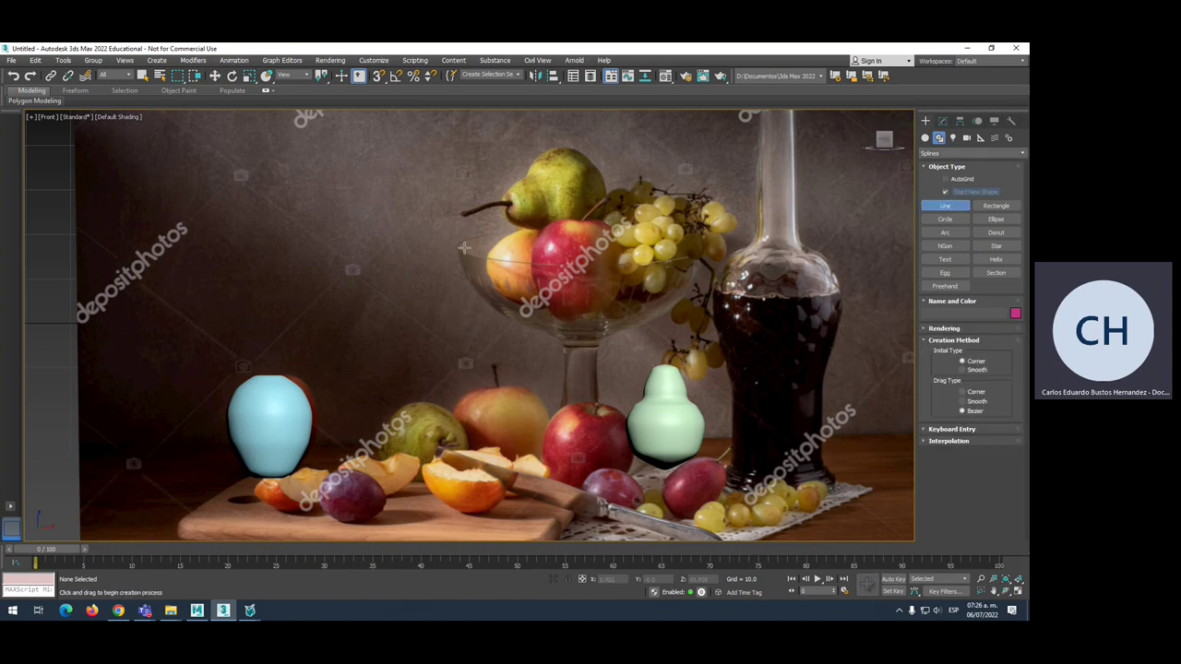
left_click(457, 242)
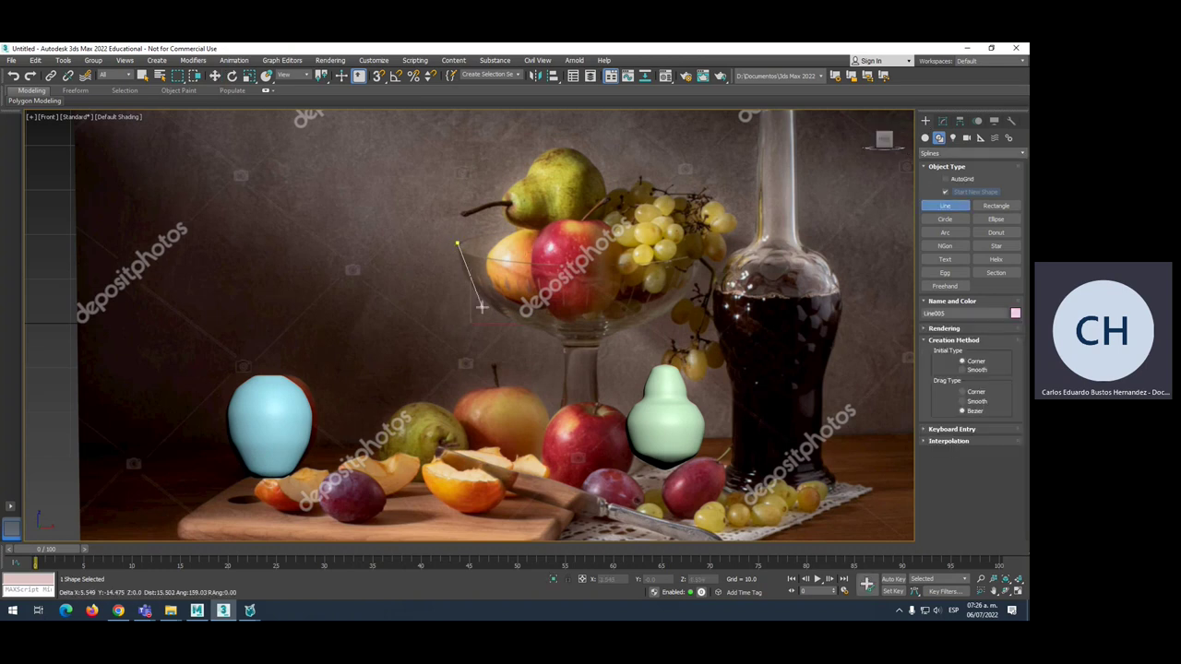
left_click_drag(478, 298, 491, 310)
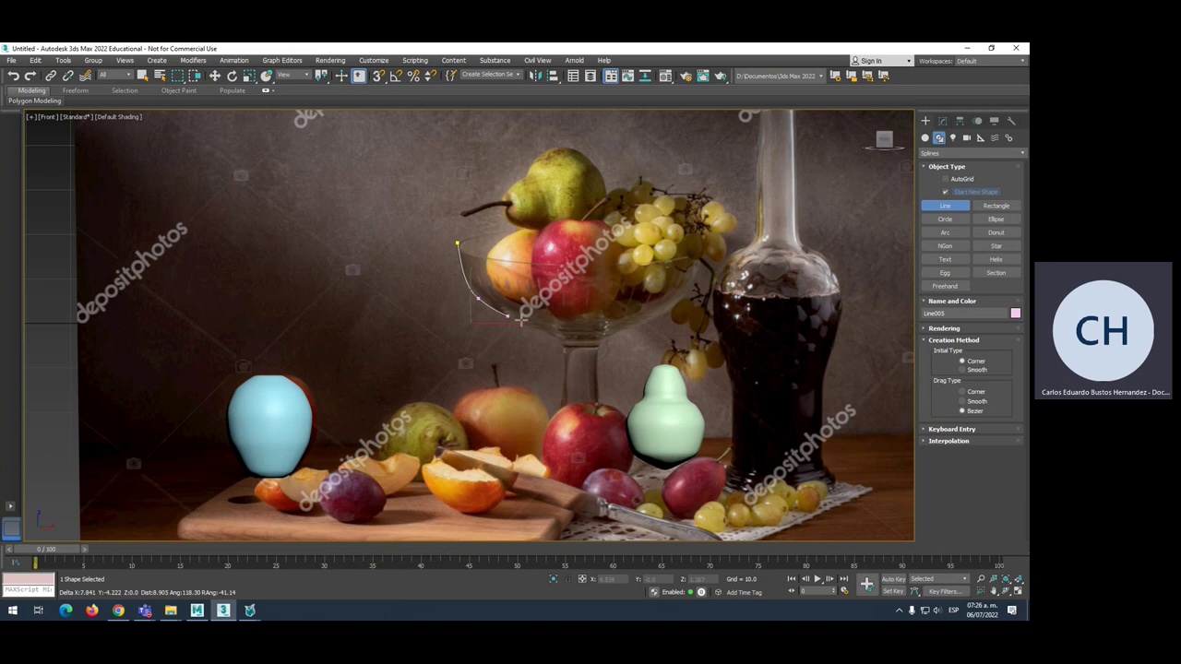
left_click(530, 327)
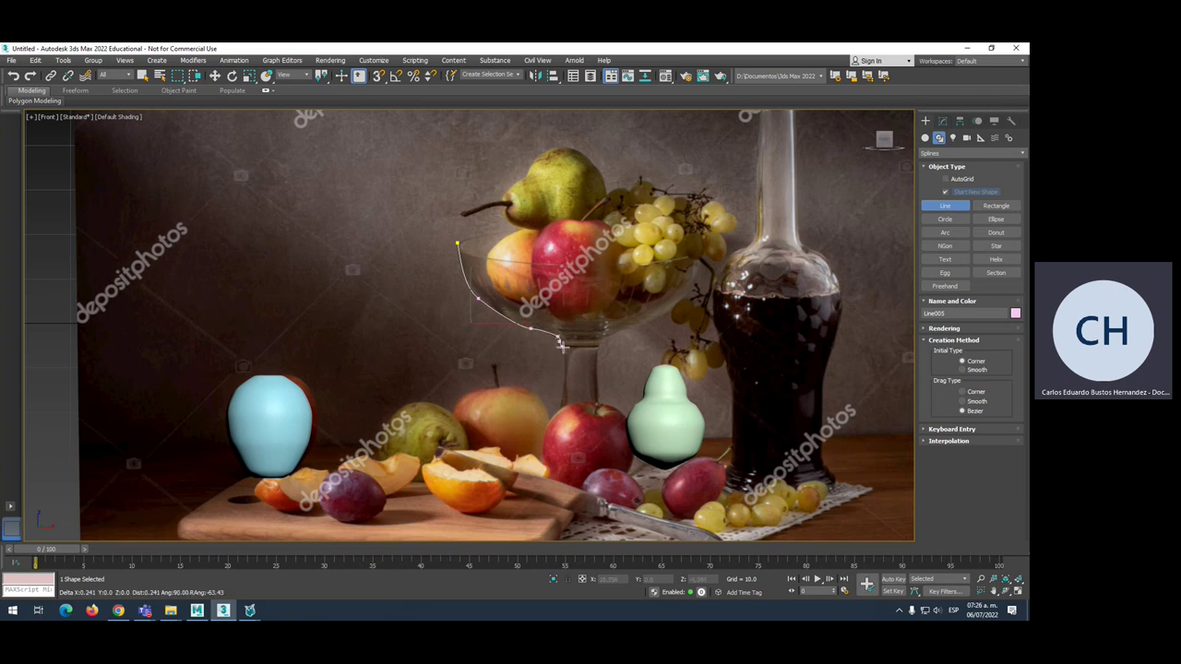
left_click(558, 341)
left_click(563, 380)
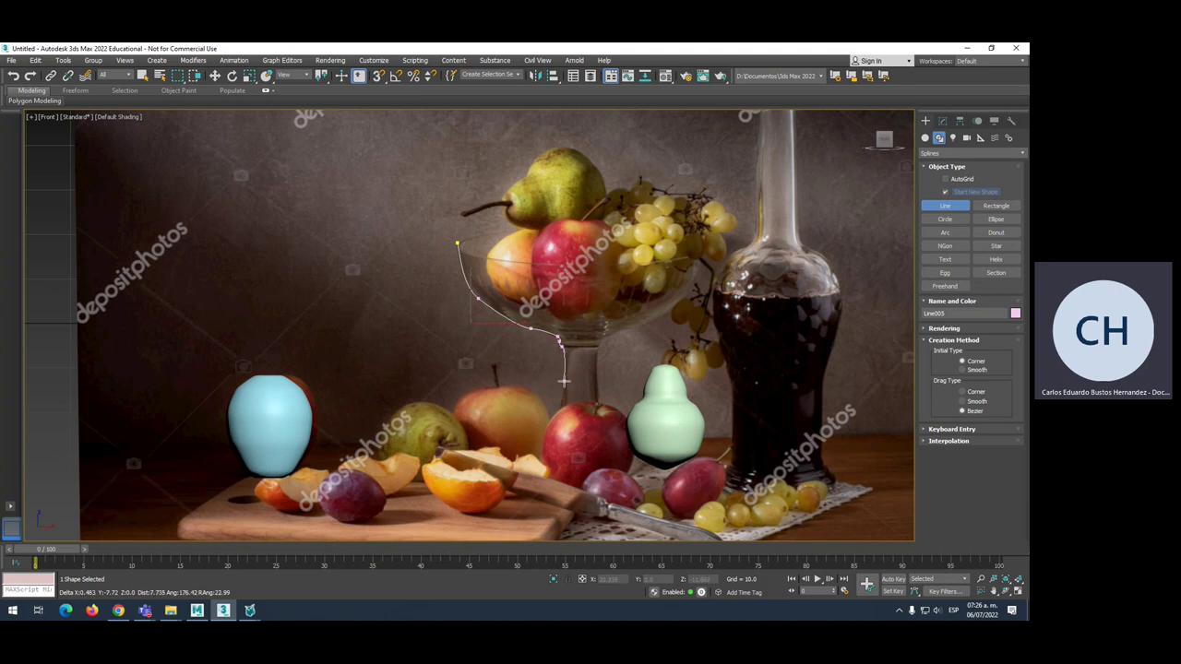
left_click(562, 427)
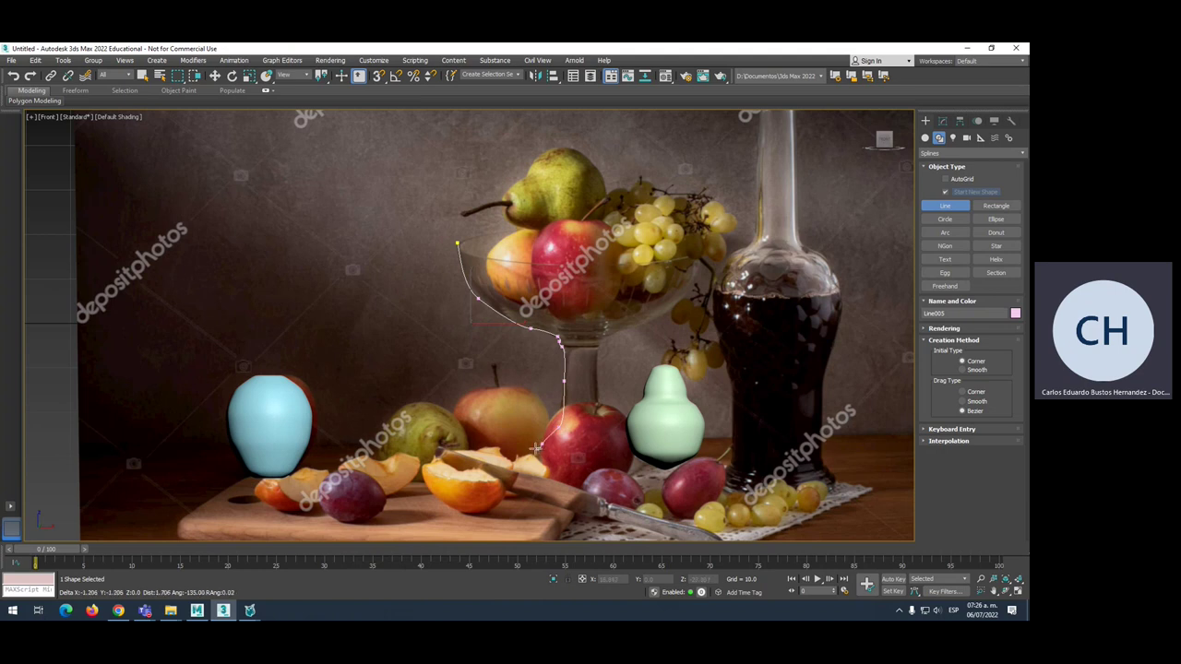
left_click(520, 449)
left_click(509, 458)
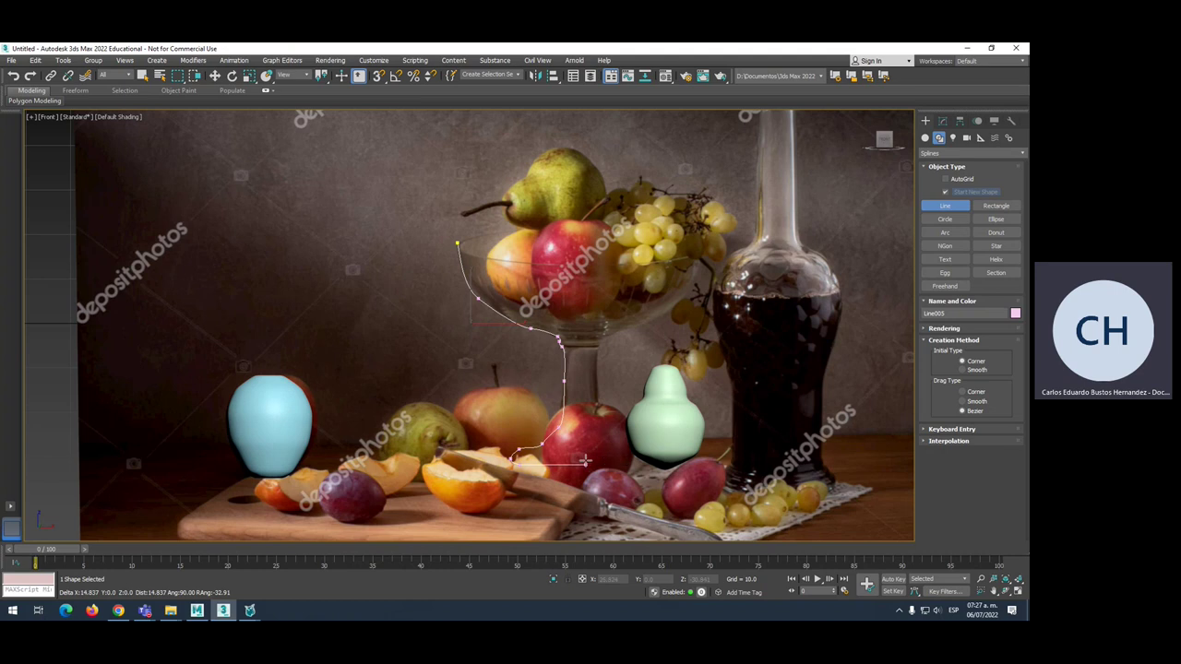
right_click(588, 460)
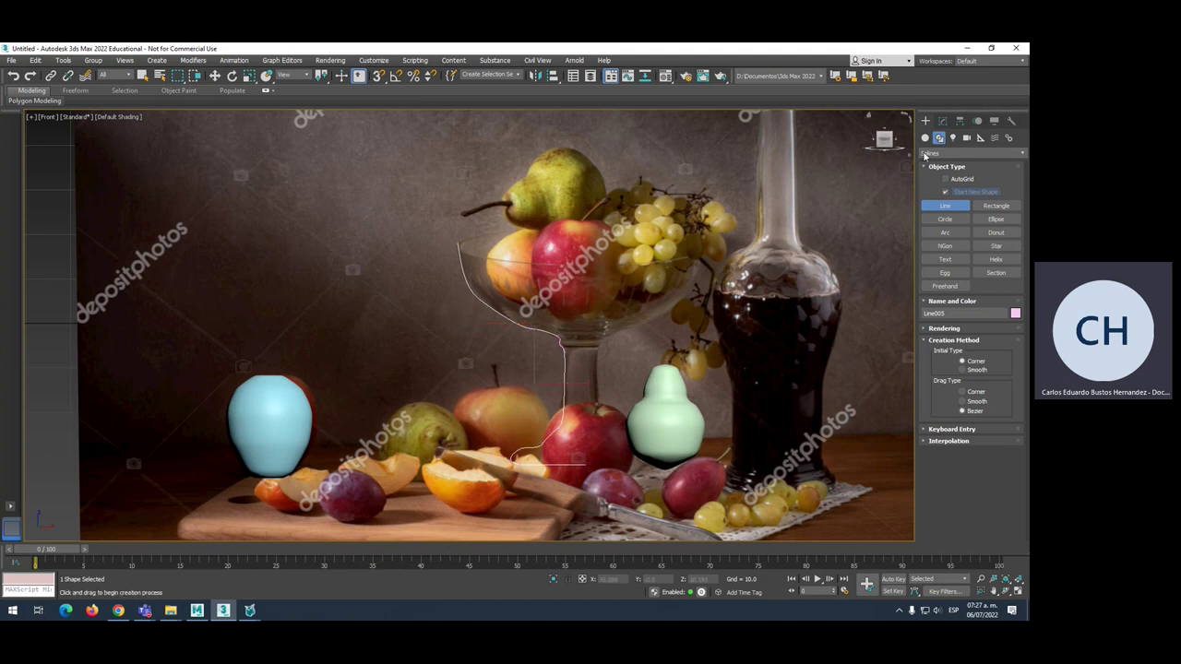
Lathe the goblet profile with Align set to Max.
left_click(943, 121)
left_click(960, 151)
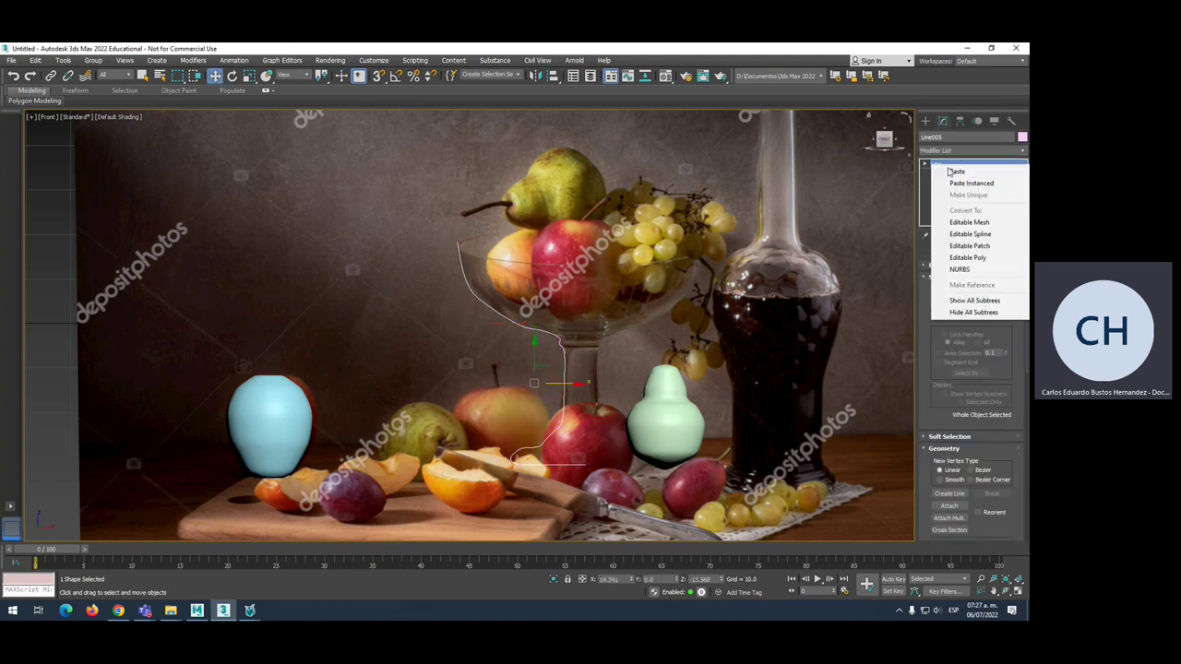
left_click(951, 168)
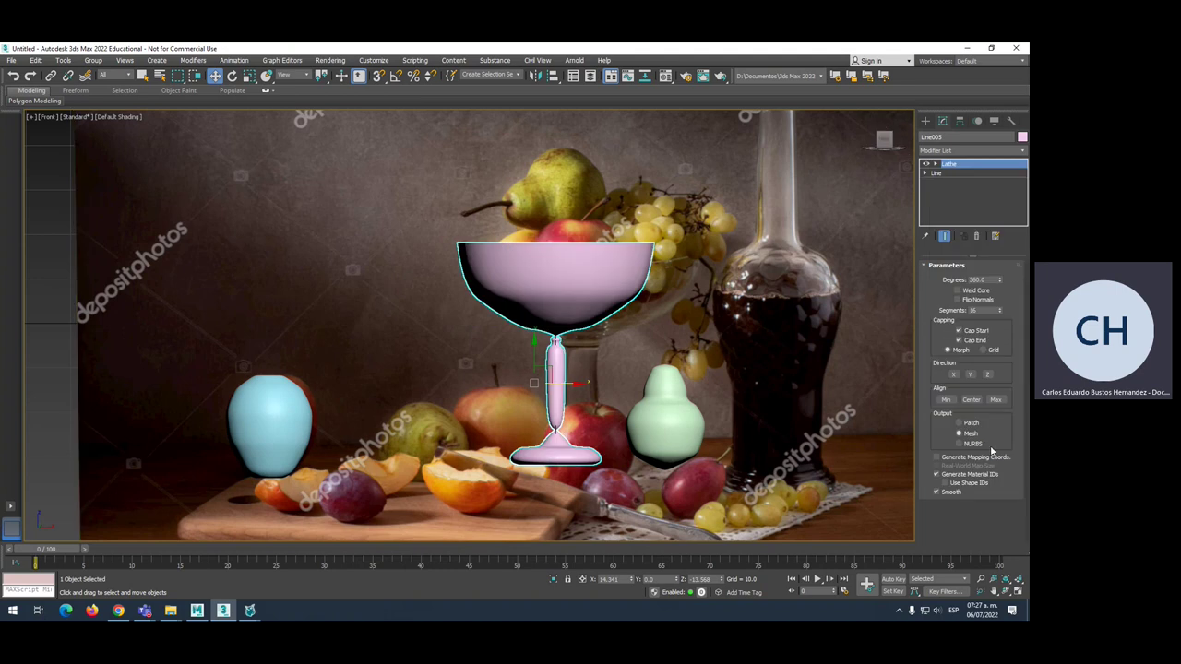
left_click(996, 399)
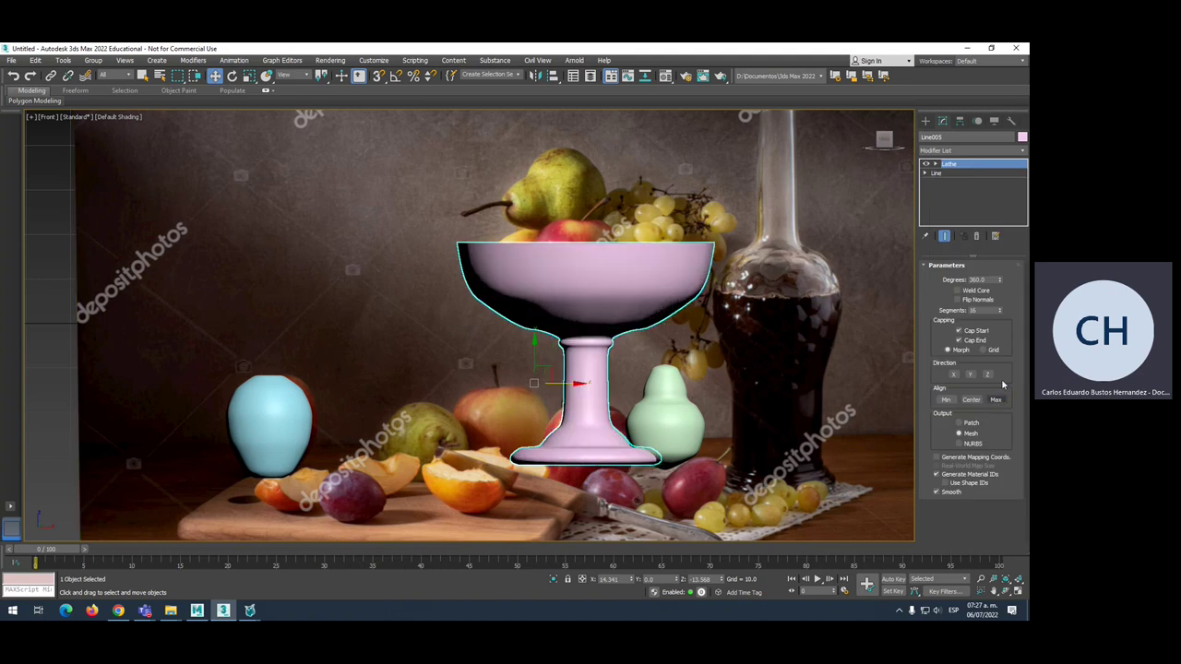
Give the line an Outline at Spline level for wall thickness, then return to Lathe.
left_click(932, 173)
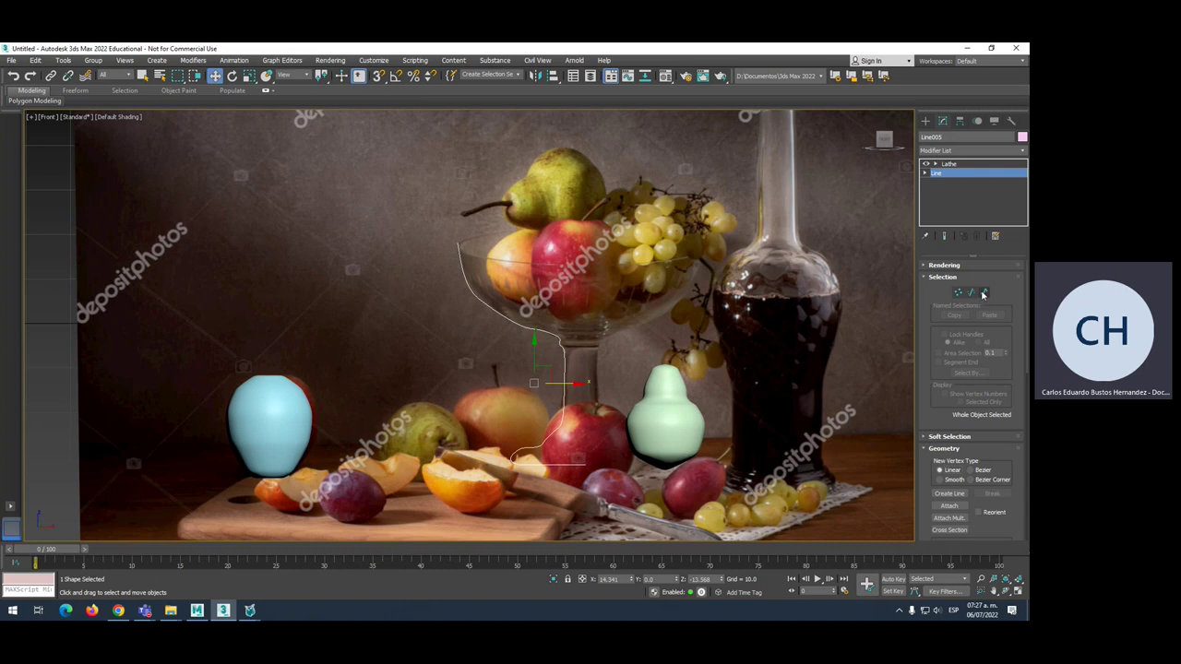
left_click(984, 293)
scroll(972, 403, "down", 2)
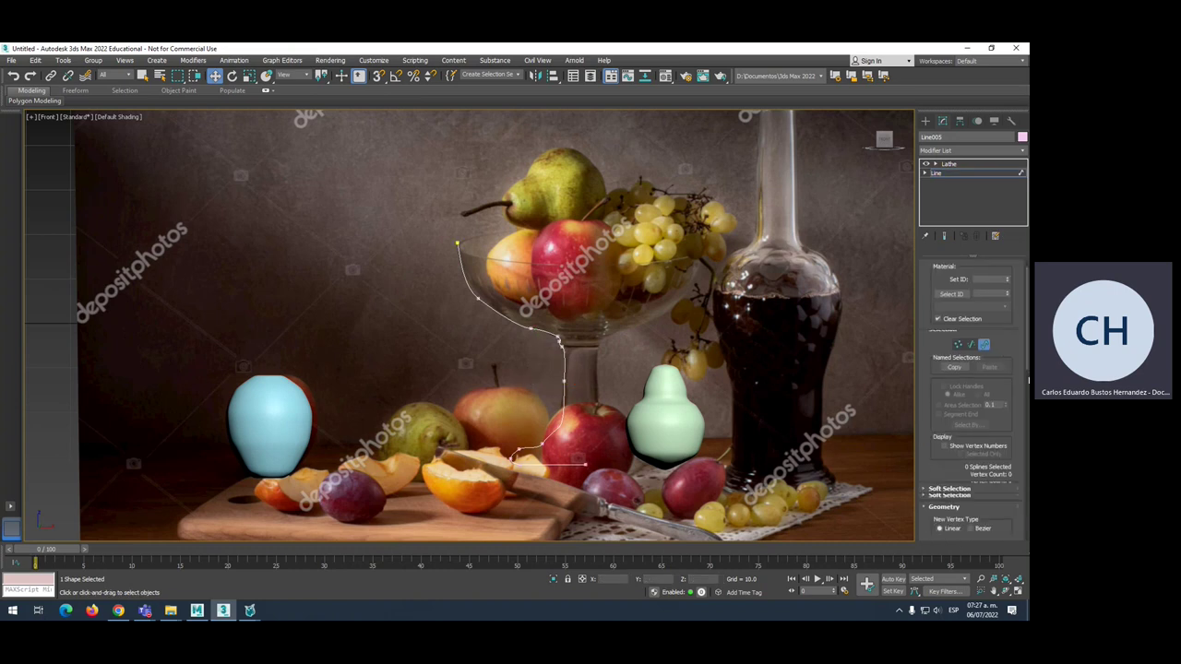
scroll(972, 402, "down", 2)
scroll(972, 403, "down", 2)
scroll(971, 402, "down", 2)
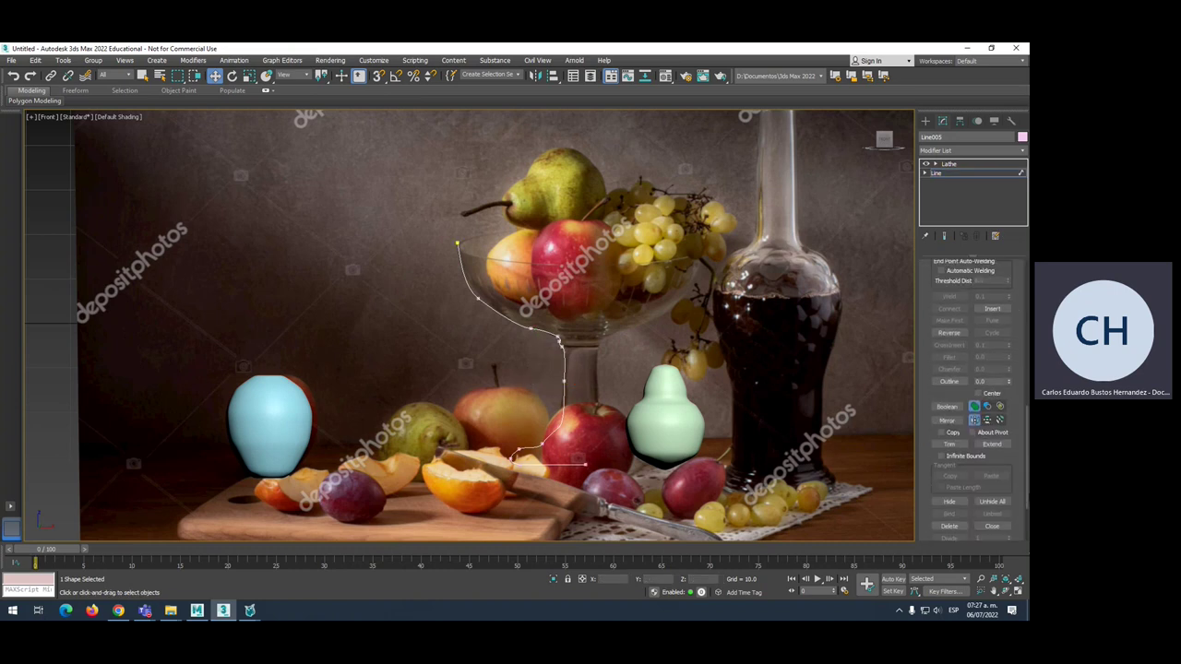
scroll(995, 393, "down", 1)
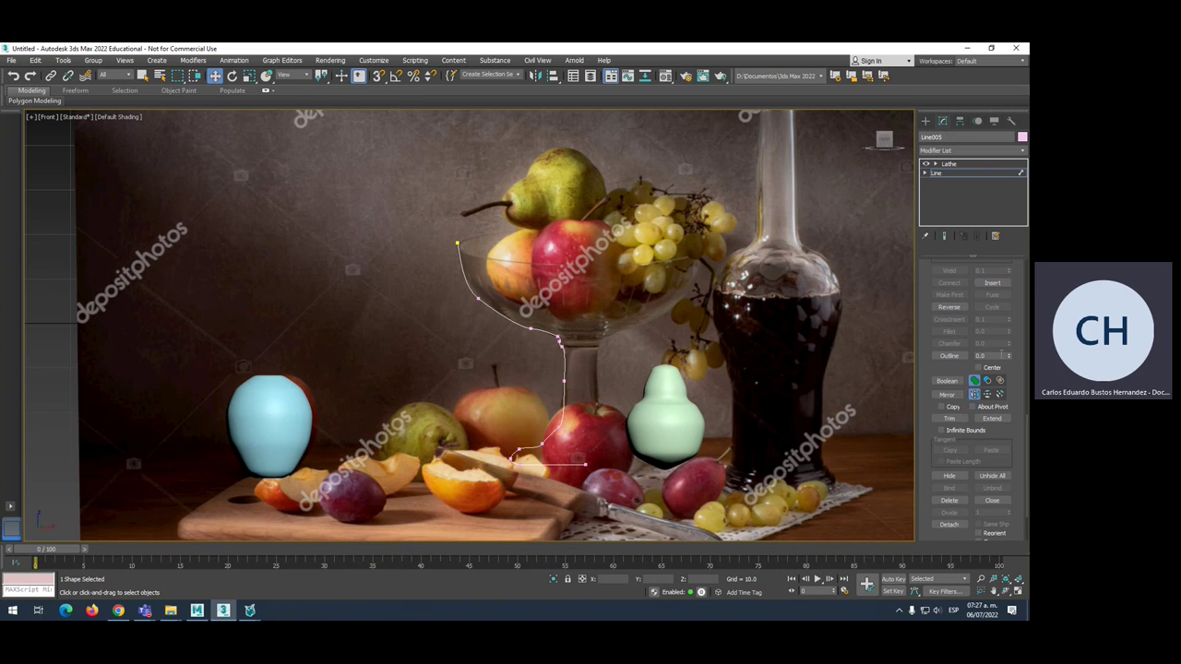
left_click(999, 355)
key("Return")
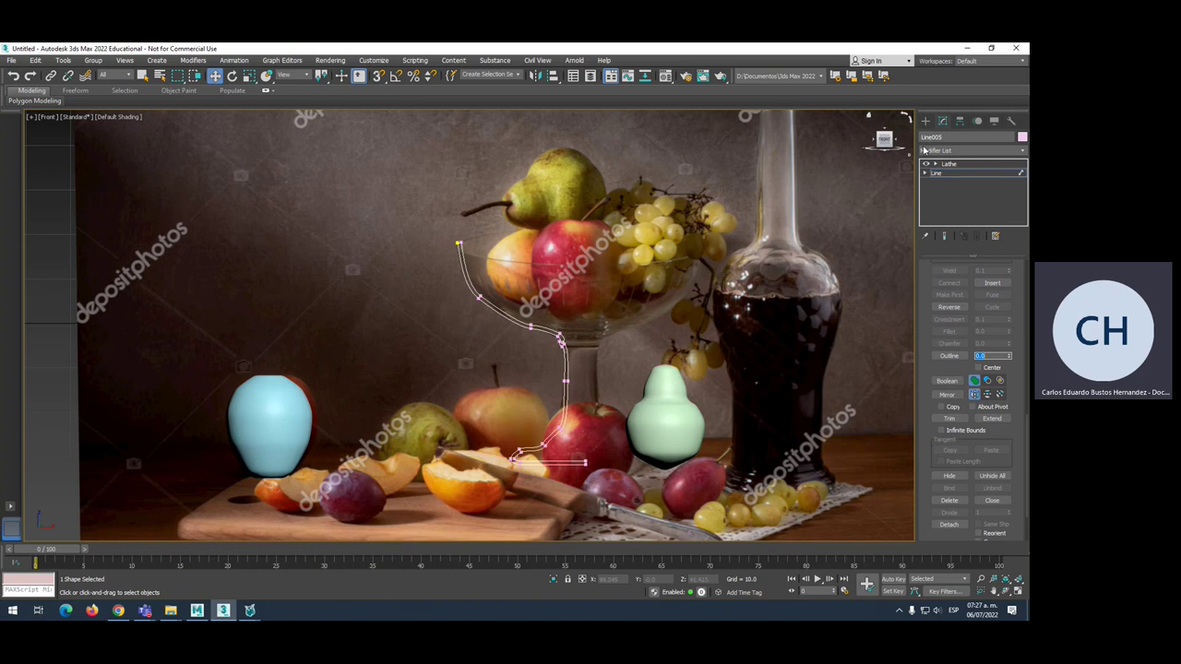
left_click(965, 164)
scroll(443, 283, "down", 5)
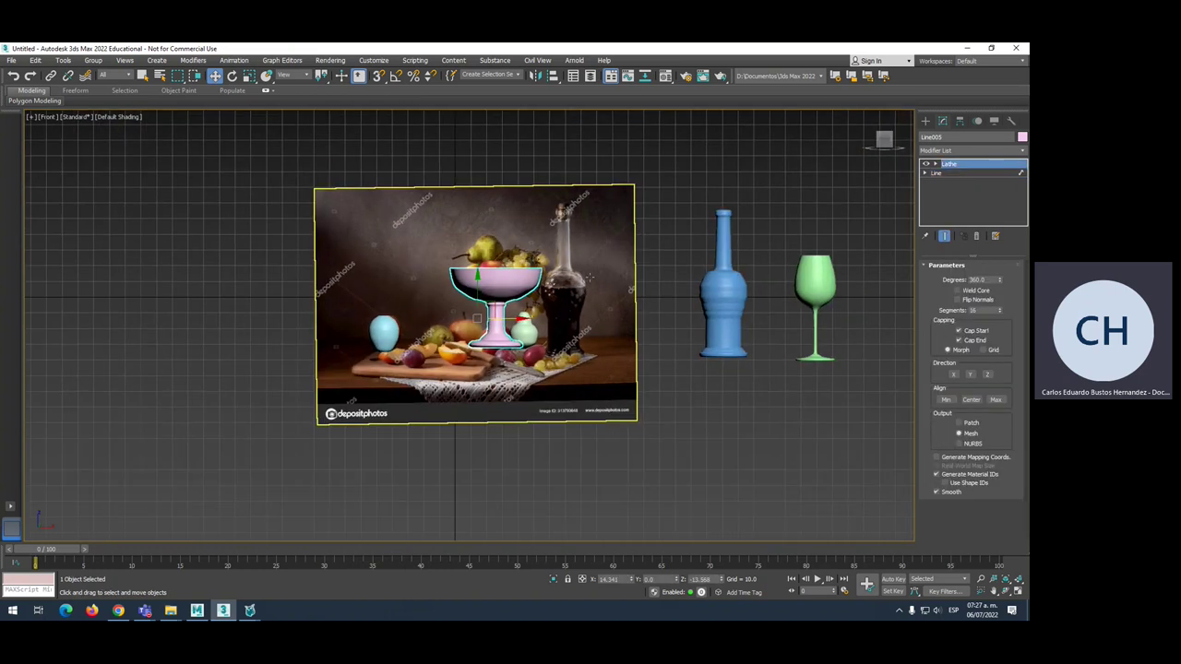
Trace the cork's half-profile with a Line from its top edge down to the bottle neck.
scroll(563, 215, "up", 6)
scroll(563, 215, "up", 4)
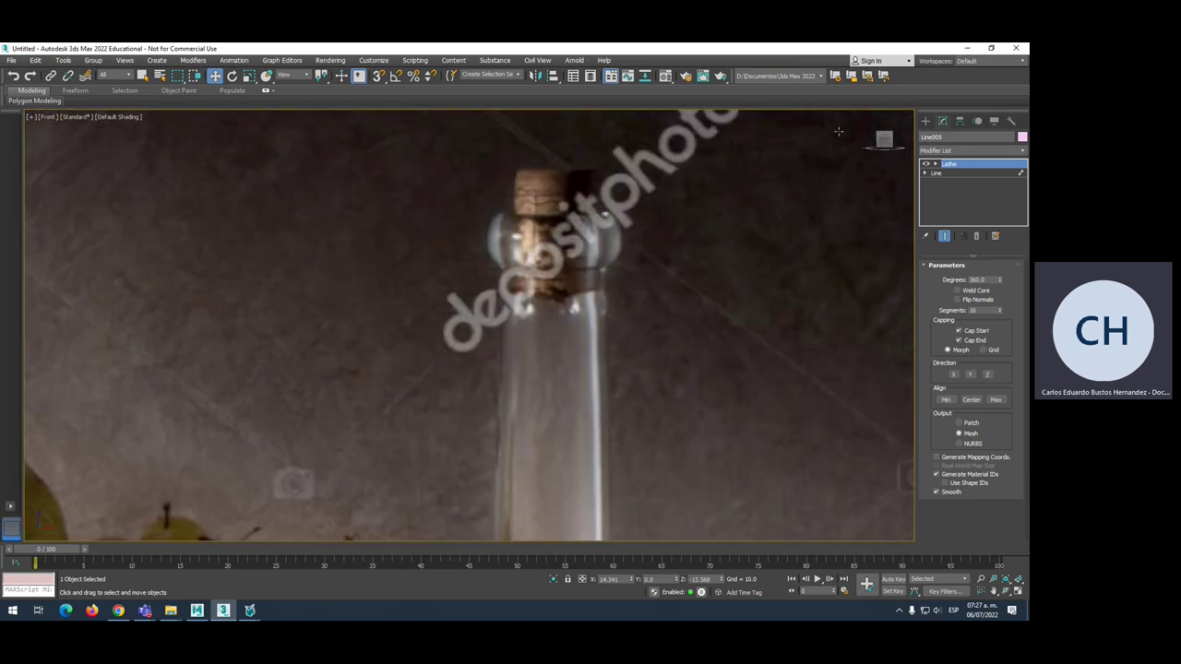
left_click(927, 123)
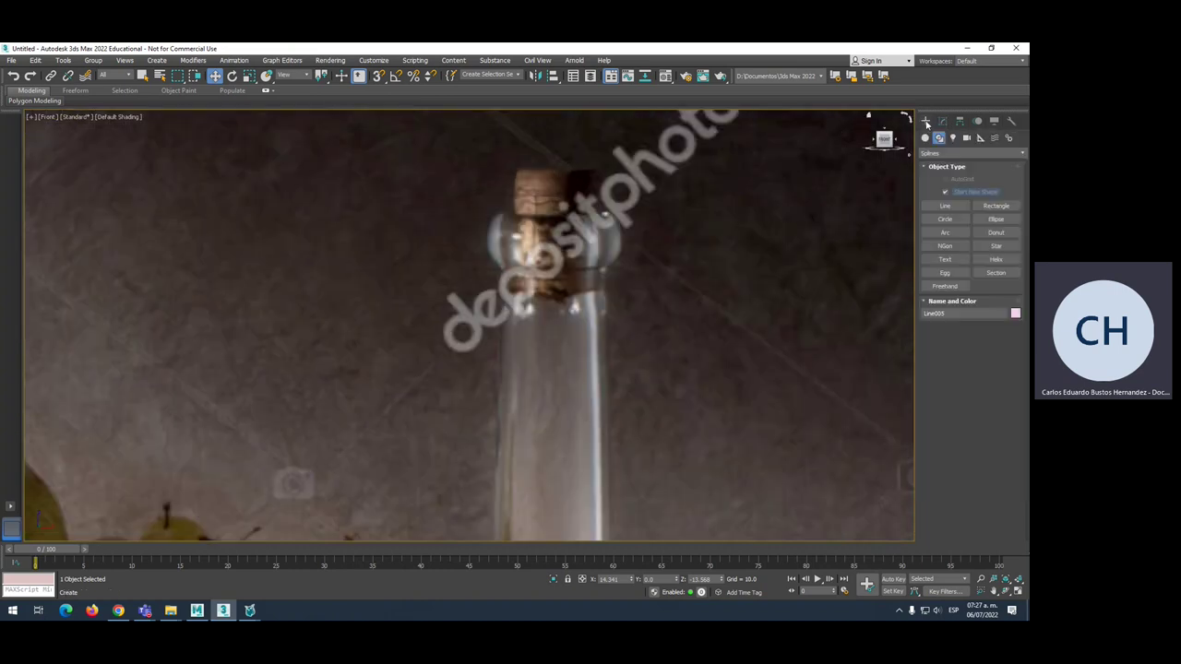
left_click(945, 206)
left_click(551, 167)
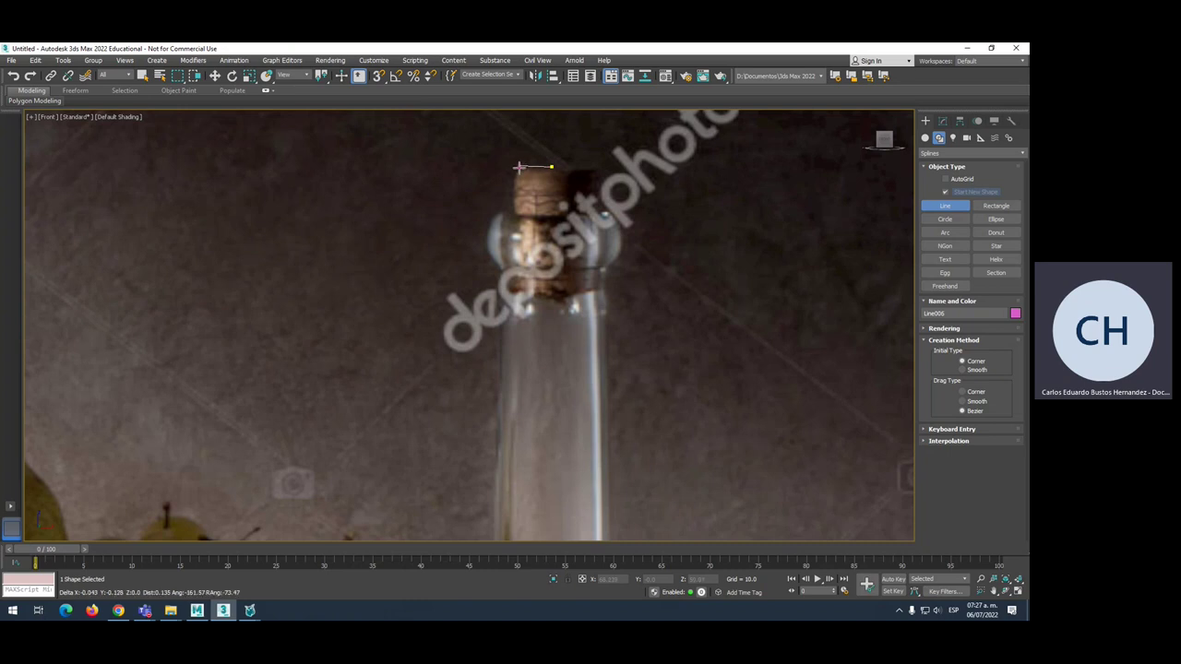
left_click(519, 167)
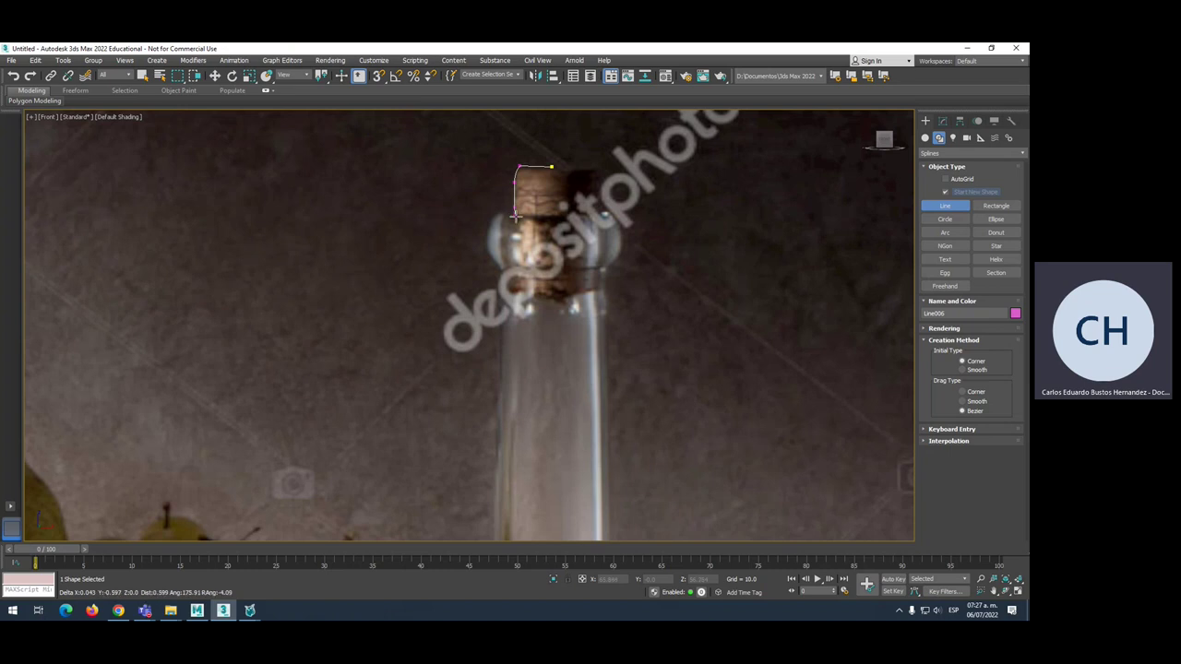
left_click(522, 225)
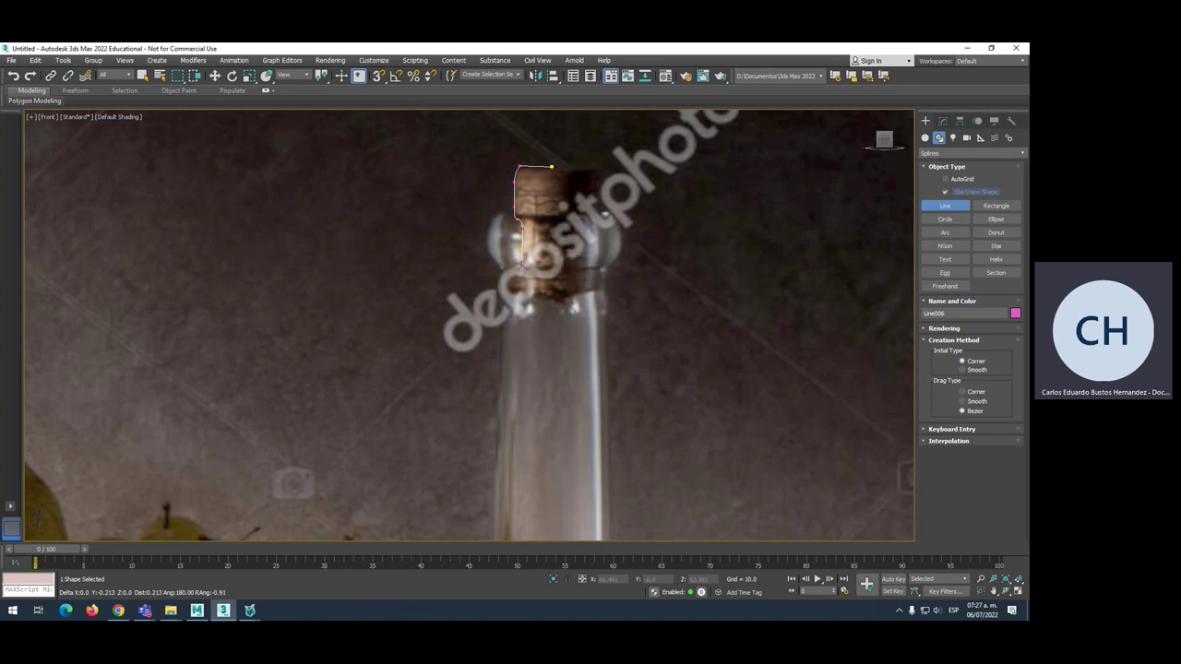
left_click(521, 271)
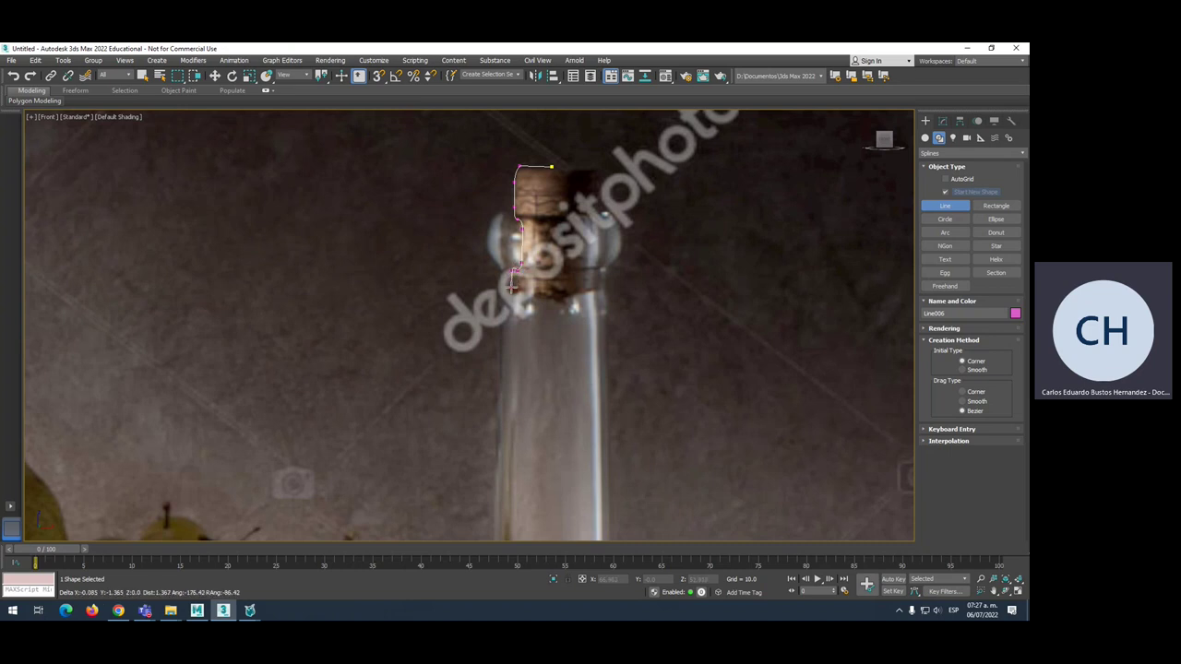
left_click(512, 288)
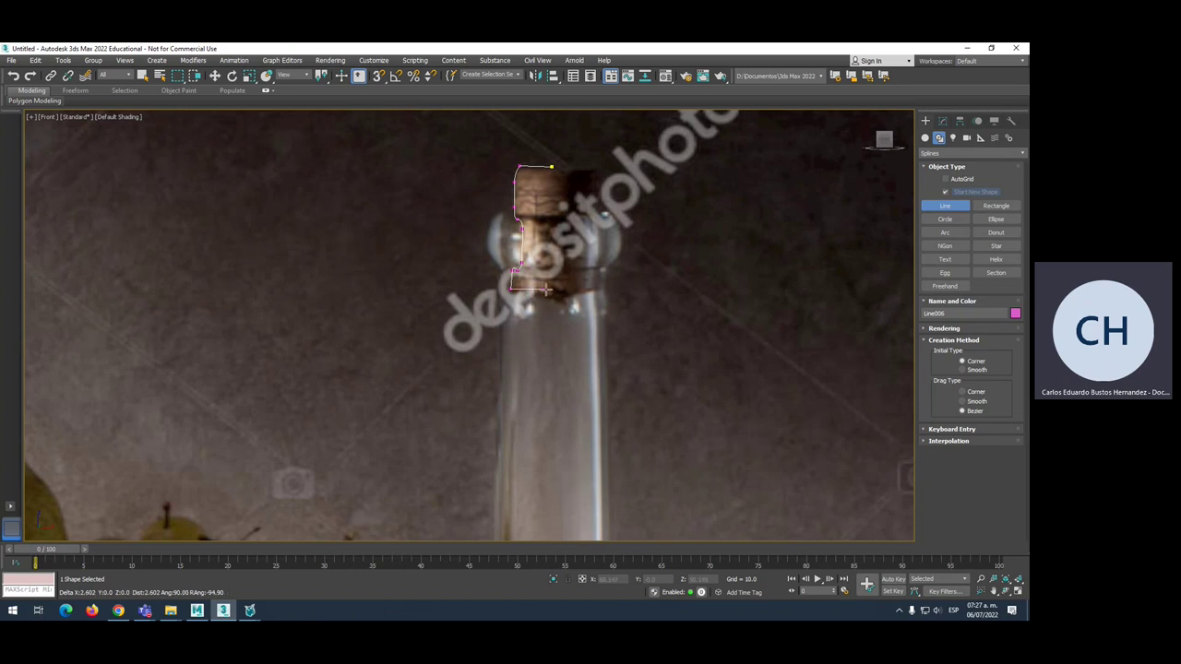
left_click(554, 288)
right_click(554, 288)
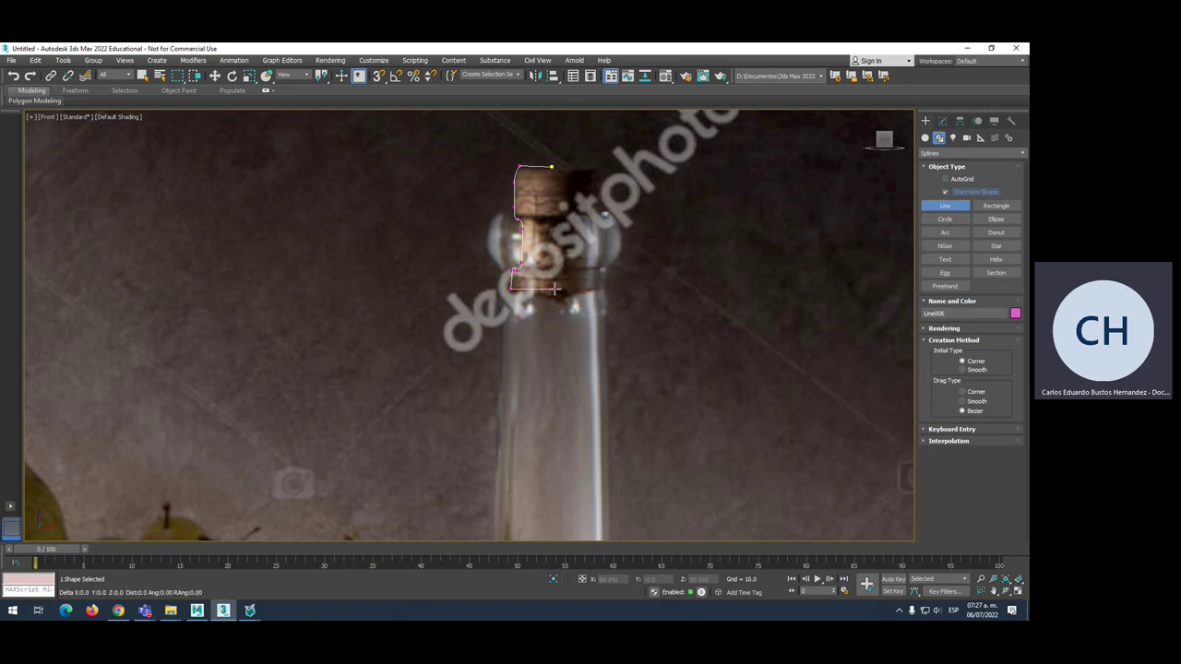
Select a vertex on the cork outline in the Modify panel.
left_click(943, 121)
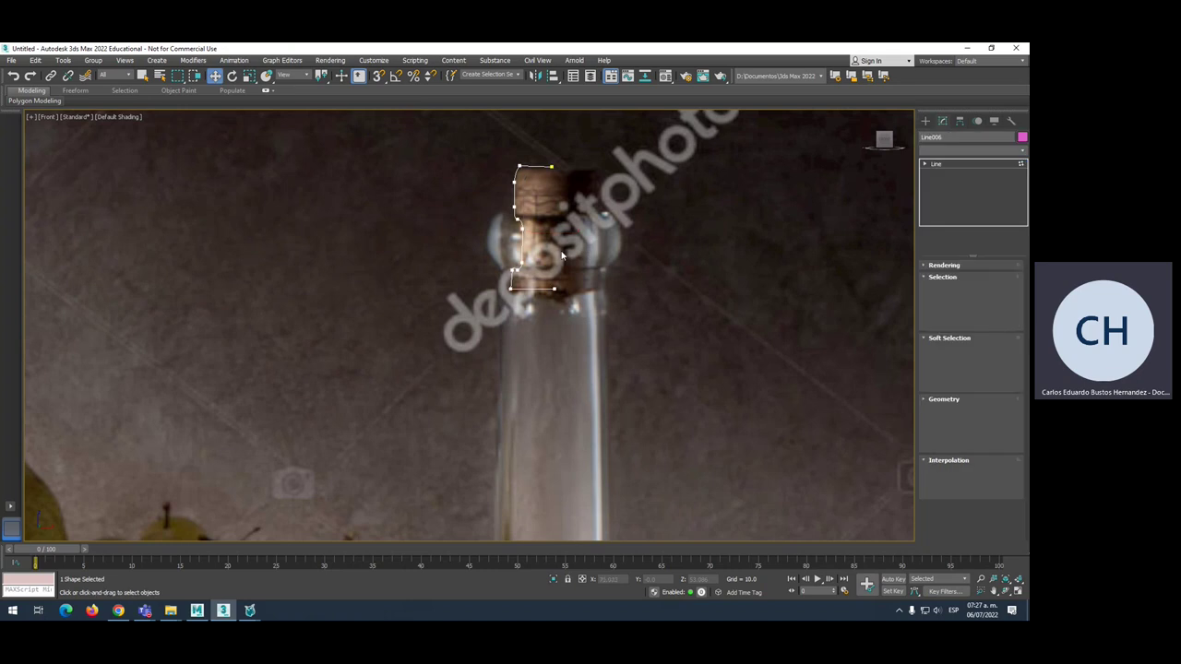
scroll(533, 242, "up", 2)
scroll(534, 242, "up", 4)
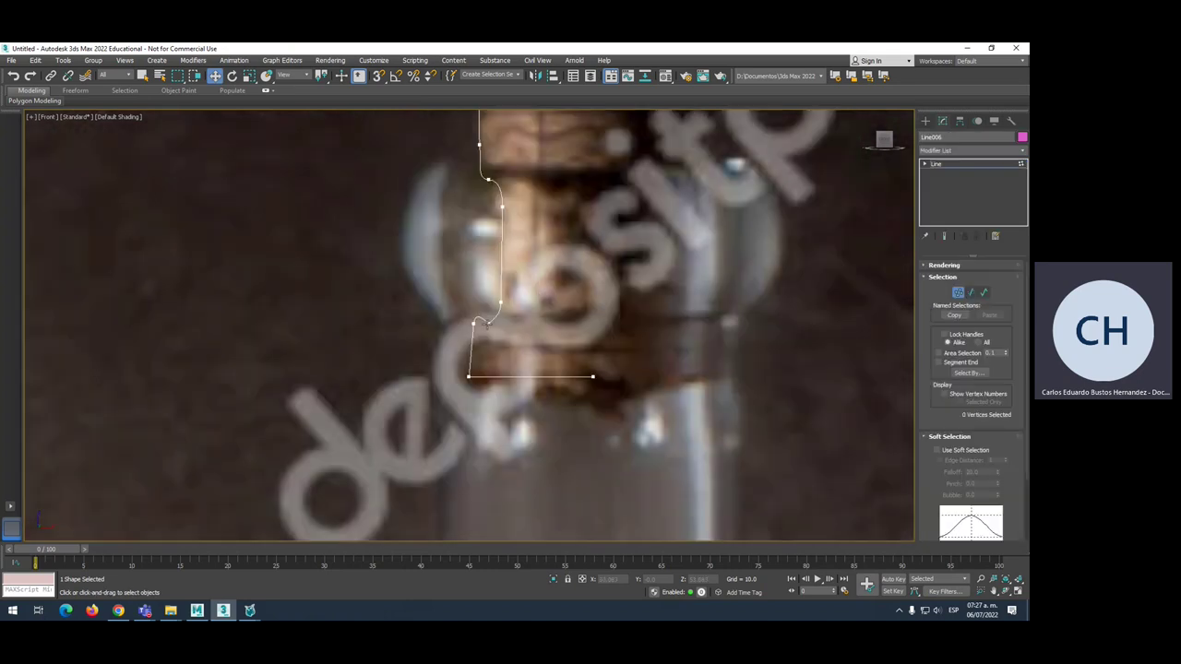
left_click(488, 324)
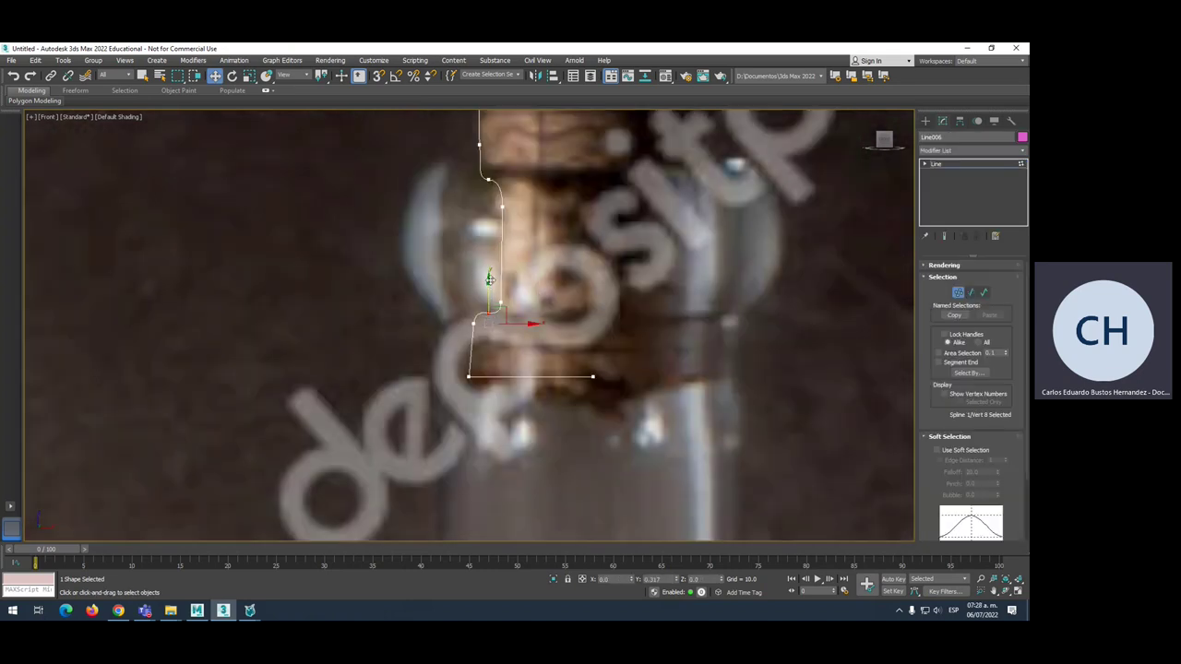
scroll(543, 243, "down", 4)
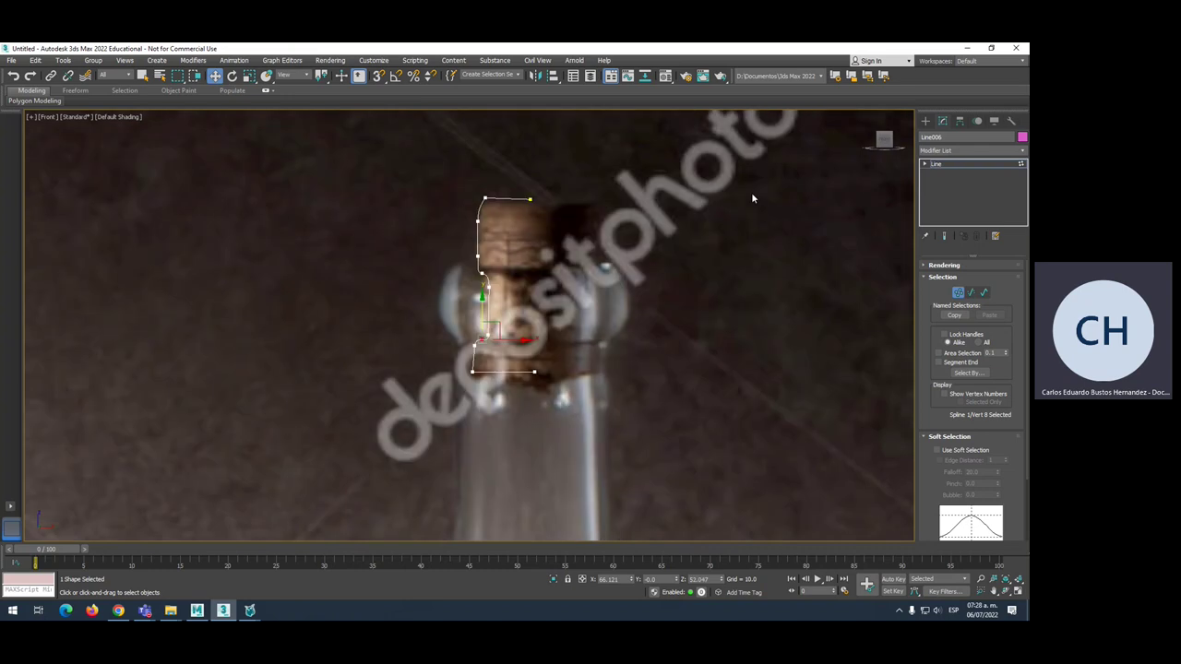
left_click(957, 151)
left_click(895, 149)
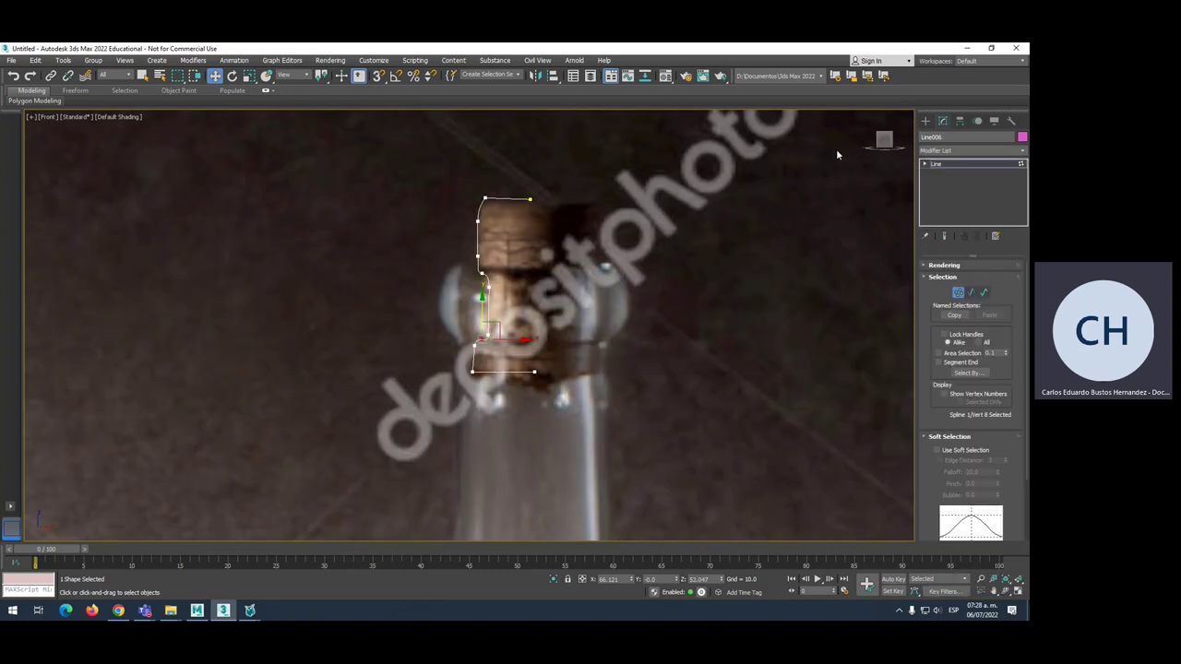
left_click(925, 121)
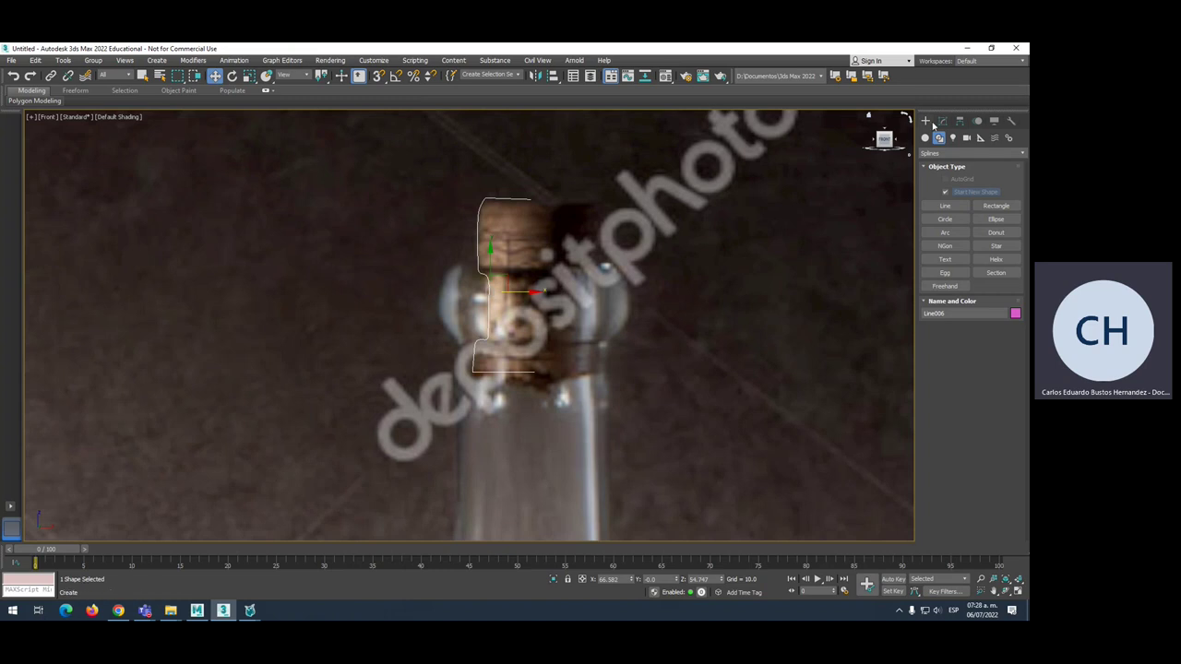
left_click(945, 121)
Paste the copied Lathe modifier onto the cork outline and set Align to Max.
right_click(951, 171)
left_click(954, 171)
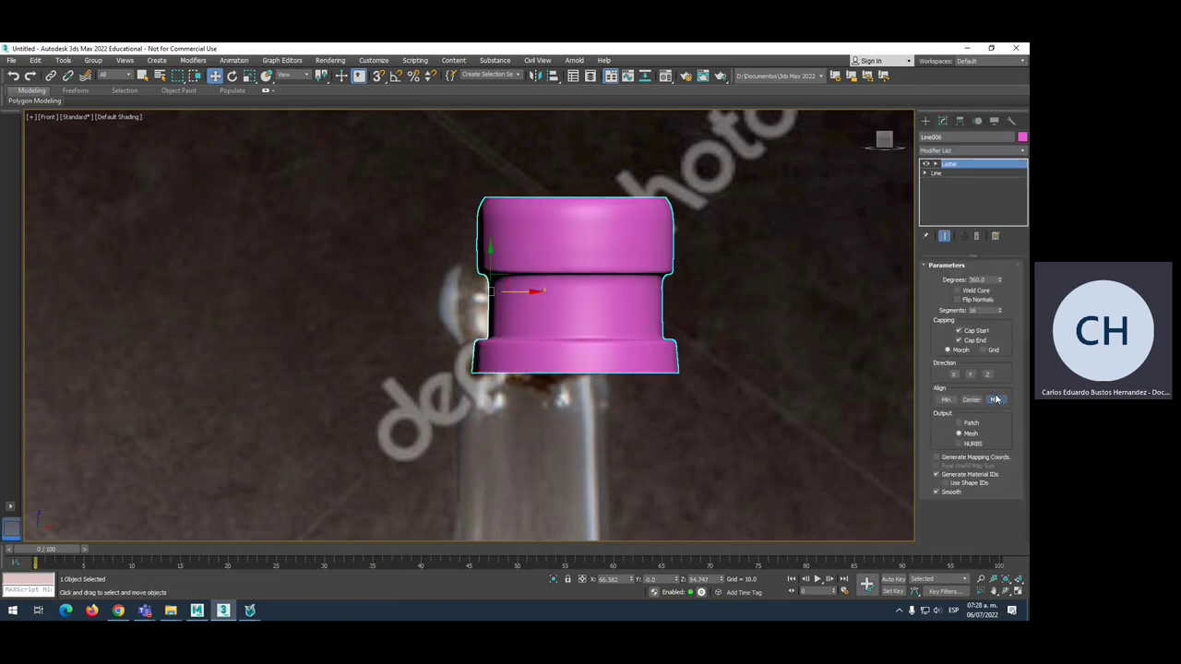
left_click(996, 399)
Move the pink cork cap onto the top of the blue bottle.
scroll(491, 260, "down", 5)
scroll(491, 260, "down", 2)
scroll(492, 260, "down", 1)
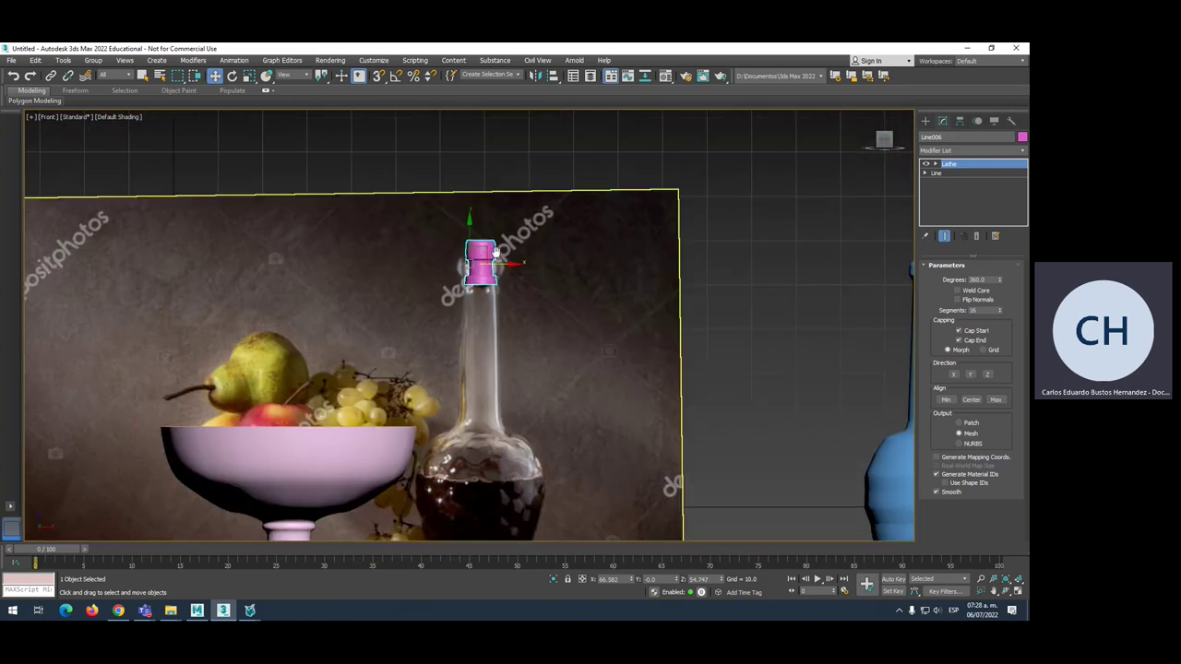
scroll(554, 263, "down", 3)
left_click_drag(566, 263, 683, 261)
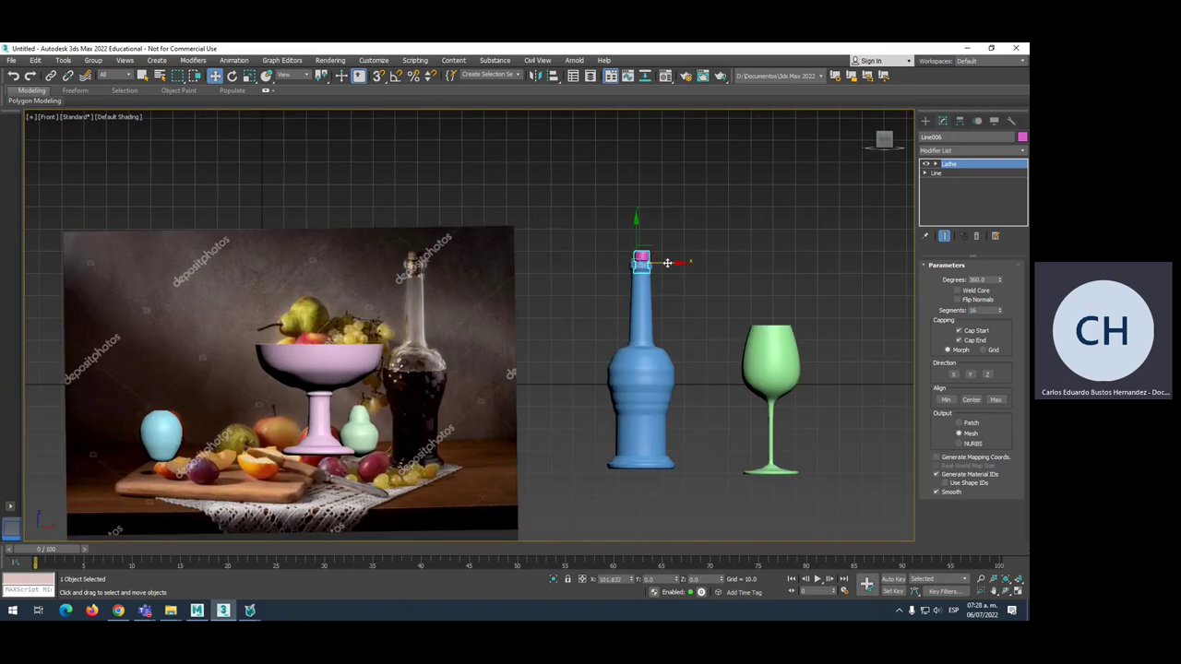
left_click(655, 305)
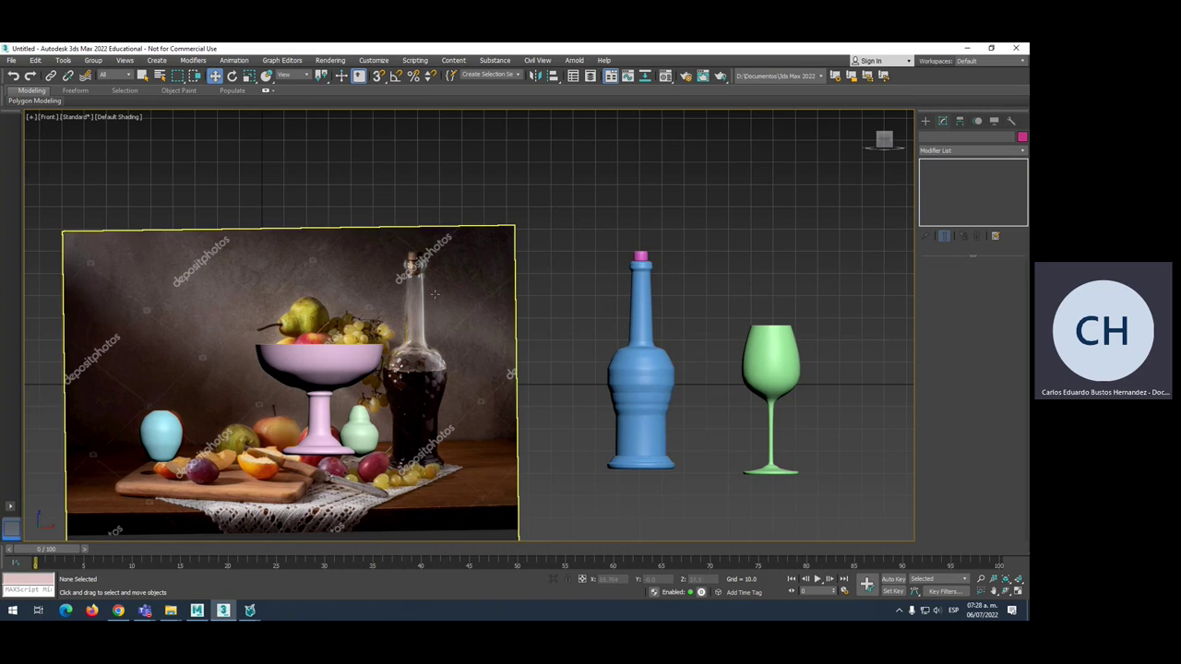
Select the reference image plane and nudge it slightly to the right.
left_click(437, 241)
scroll(437, 240, "down", 3)
scroll(434, 242, "up", 1)
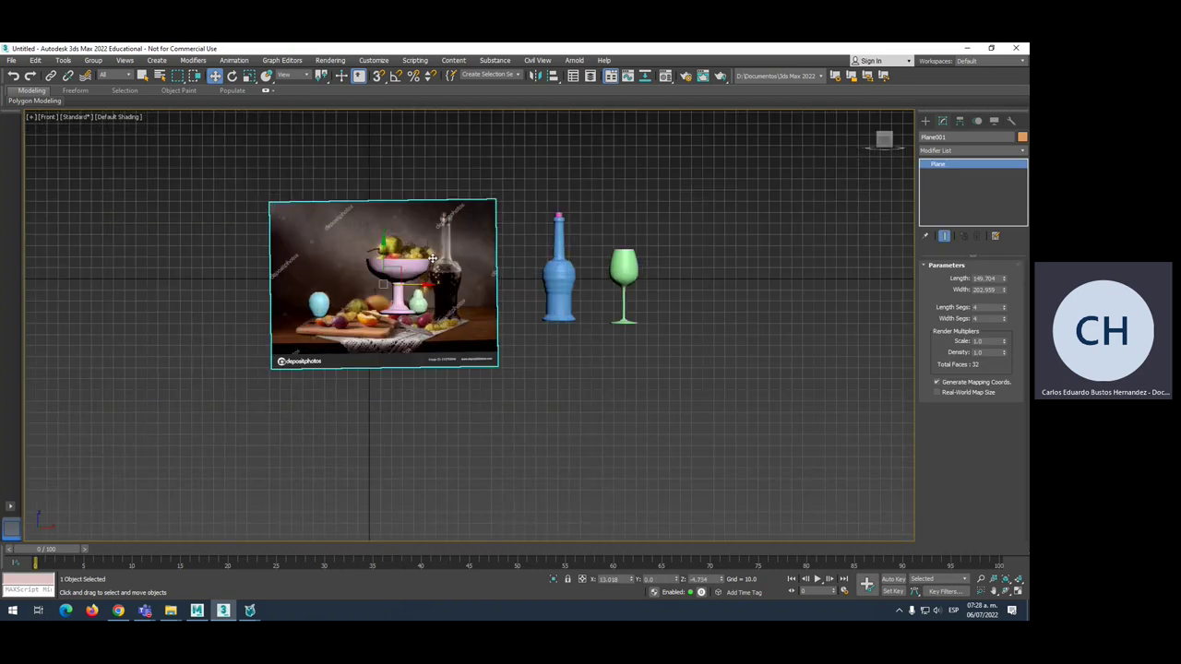
scroll(432, 254, "up", 1)
scroll(431, 255, "down", 1)
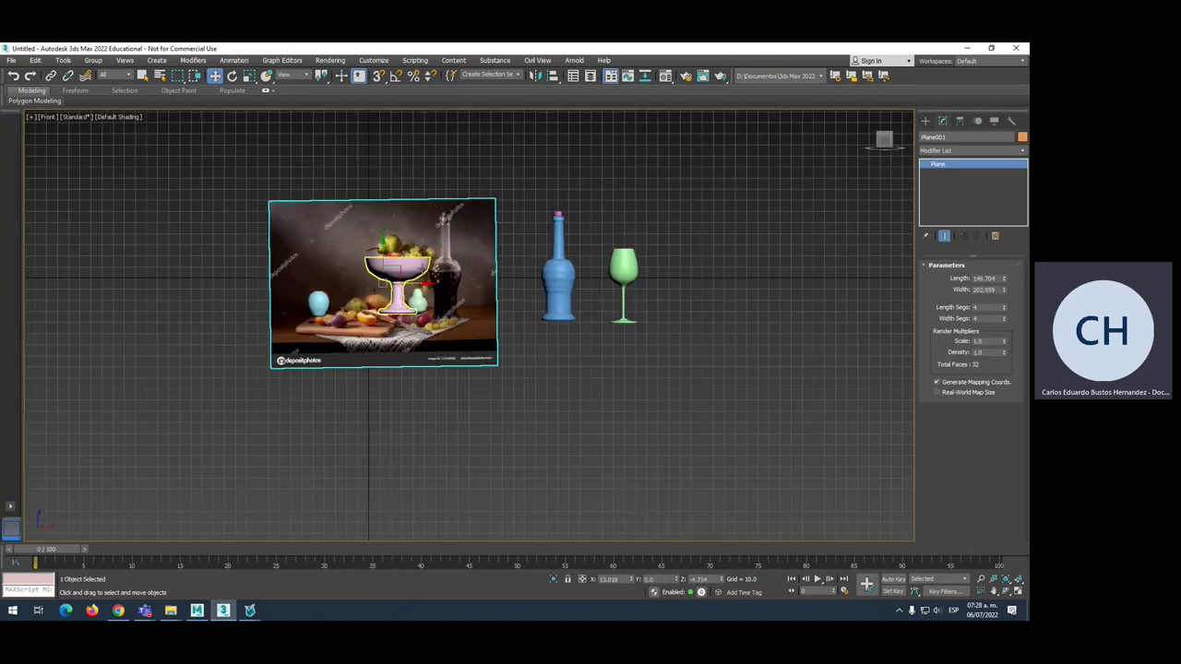
scroll(415, 293, "up", 1)
mouse_move(419, 303)
middle_mouse_down()
mouse_move(462, 297)
mouse_move(370, 295)
middle_mouse_up()
scroll(492, 304, "down", 1)
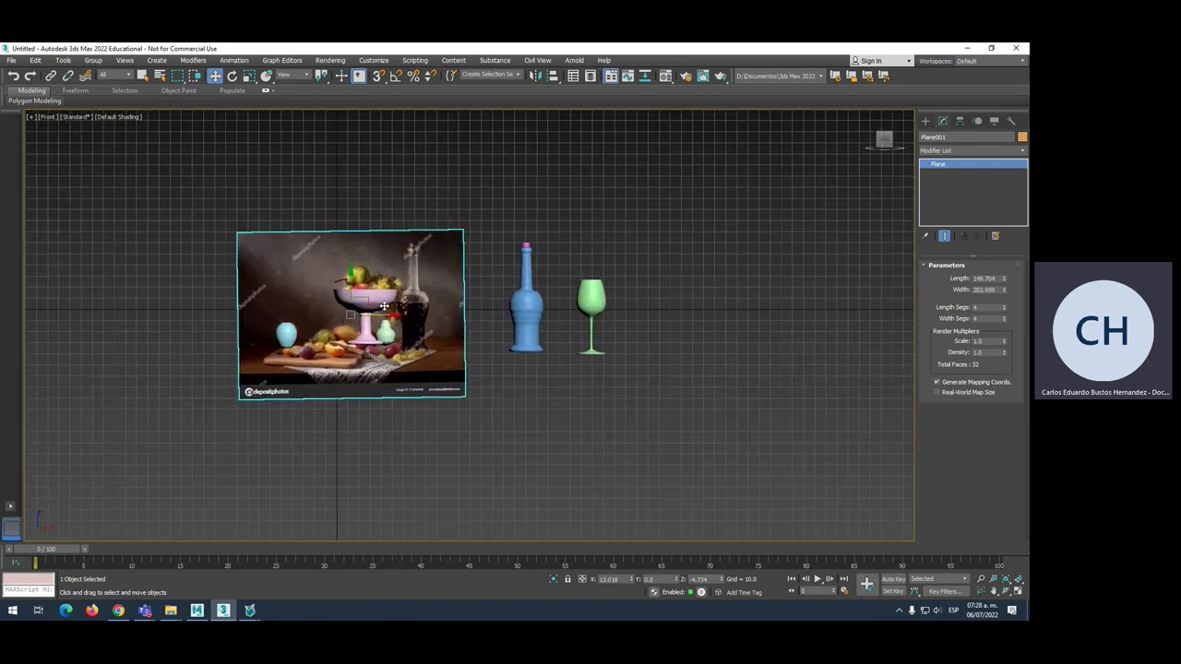
right_click(367, 294)
left_click(377, 300)
left_click_drag(345, 254, 365, 255)
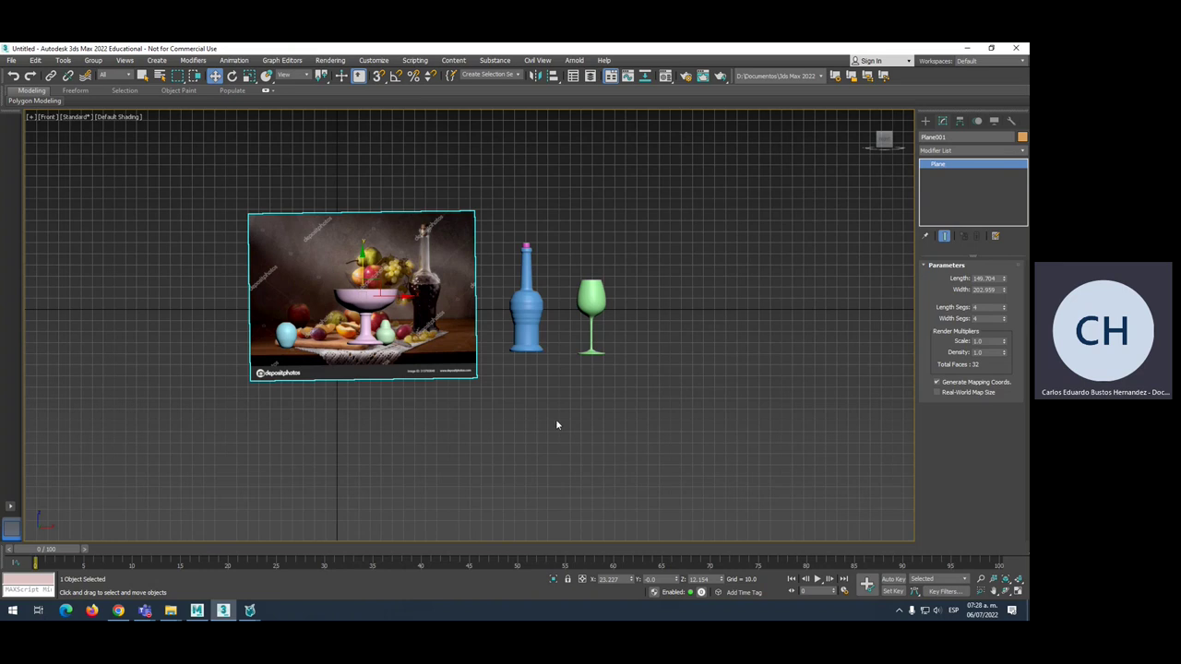
Level the image plane by setting its Y rotation to 0.
left_click(232, 75)
left_click(655, 578)
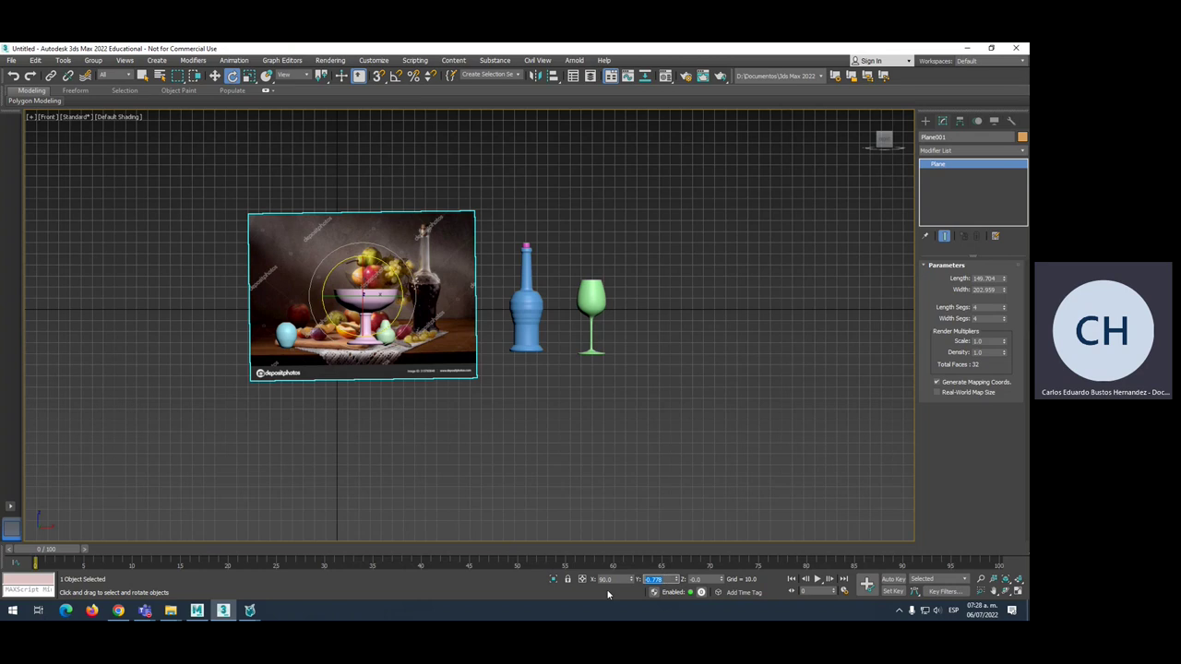
key("Return")
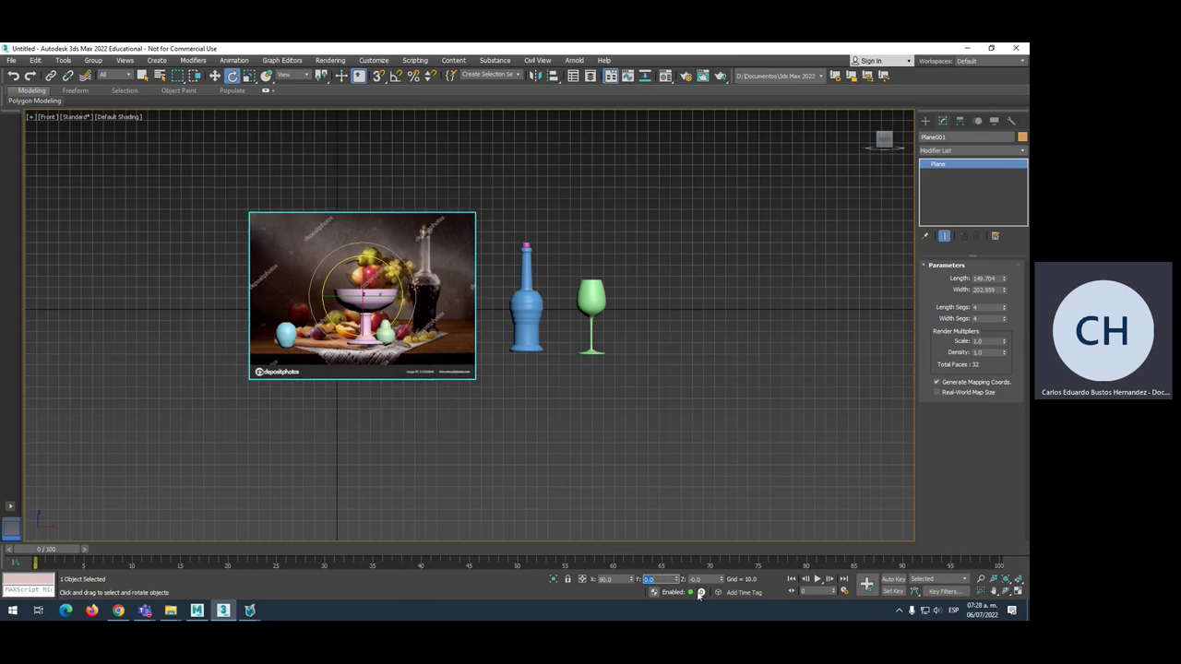
Move the image plane far left so the bowl and pear are uncovered.
left_click(601, 427)
left_click(424, 286)
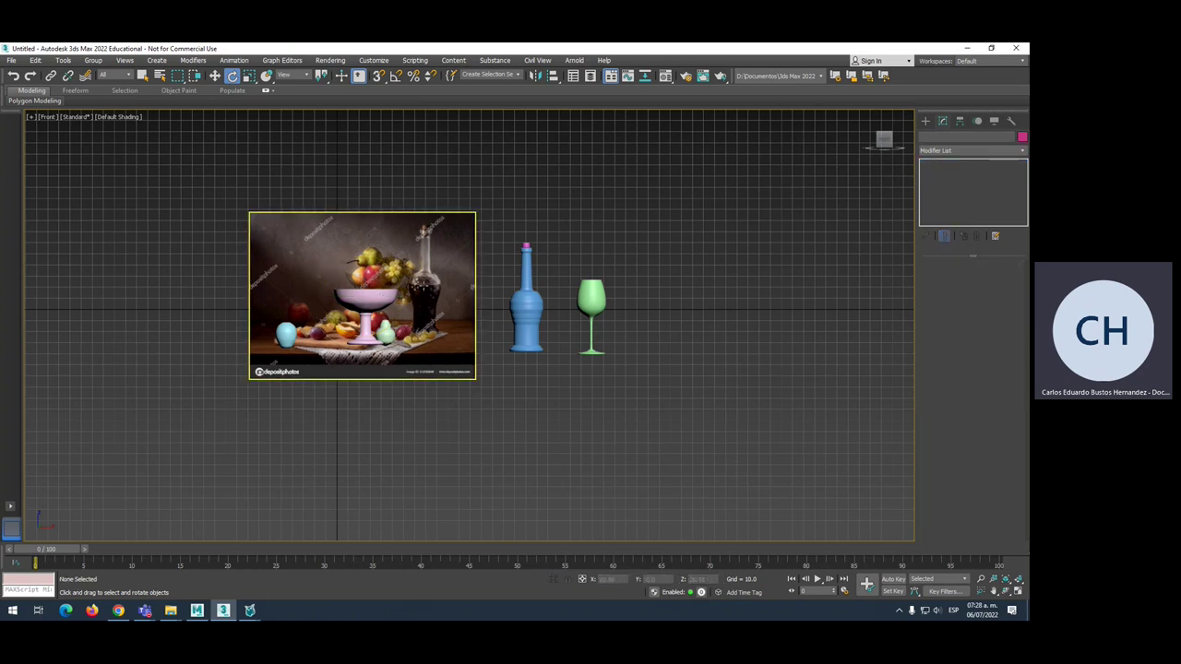
right_click(415, 288)
left_click(420, 295)
left_click_drag(417, 293, 147, 286)
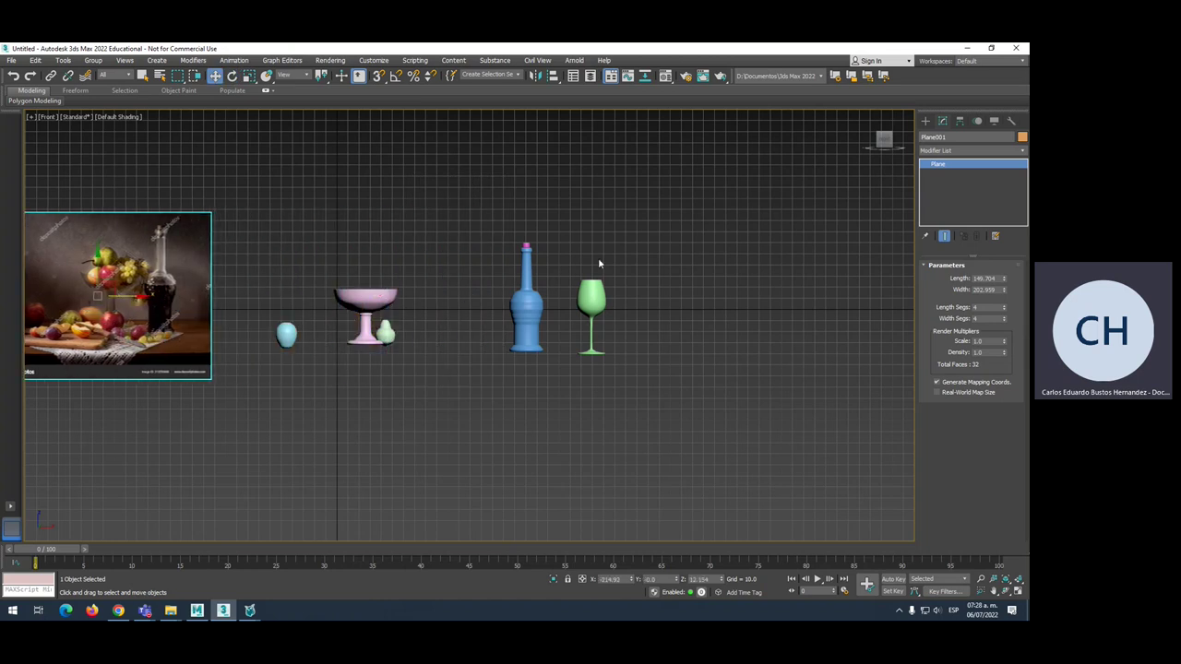
scroll(637, 256, "down", 3)
Draw the table's half-profile as a Line with a rounded left rim.
left_click(926, 121)
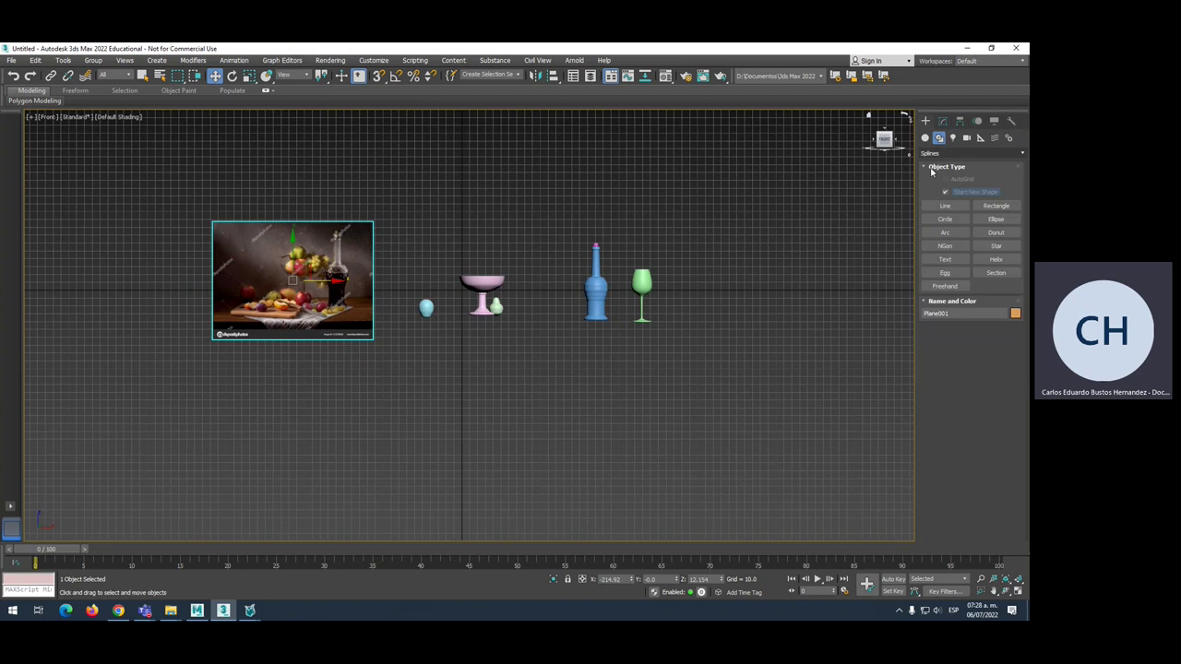
left_click(939, 137)
left_click(944, 205)
scroll(589, 326, "up", 3)
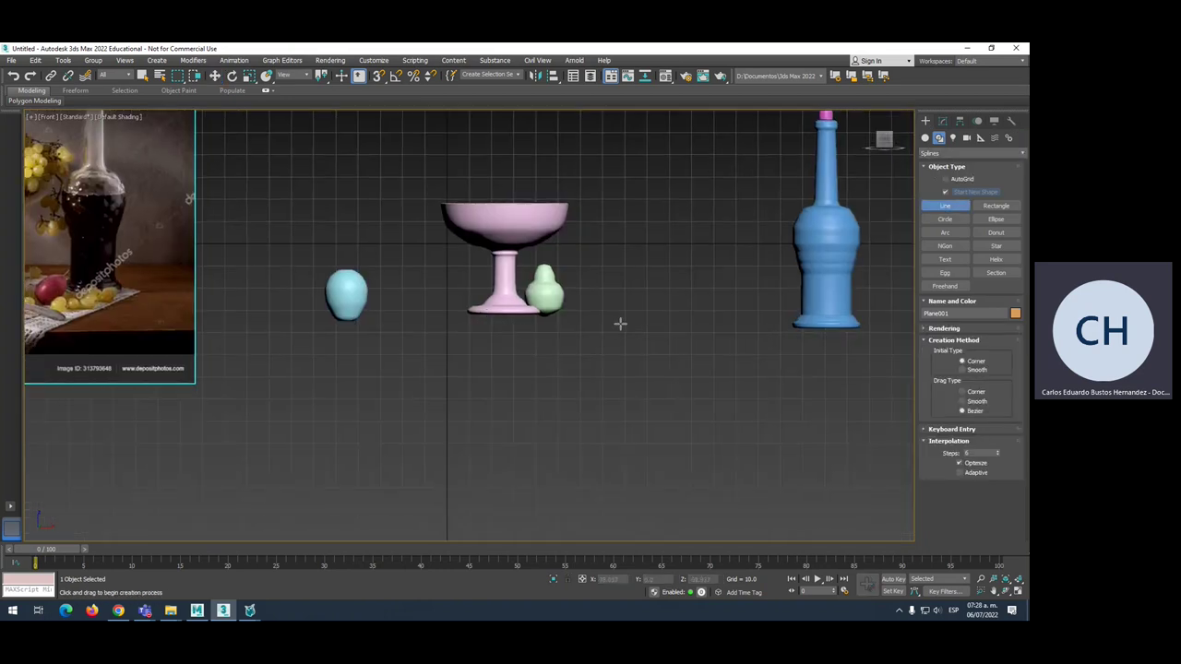
left_click(620, 324)
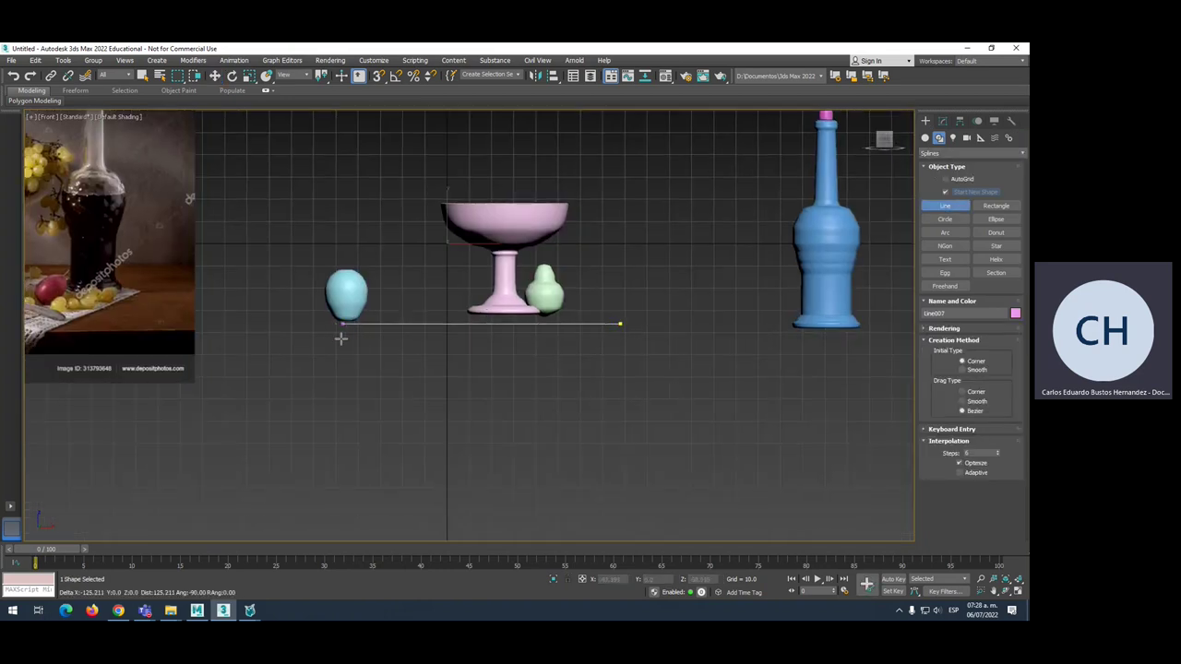
left_click(326, 332)
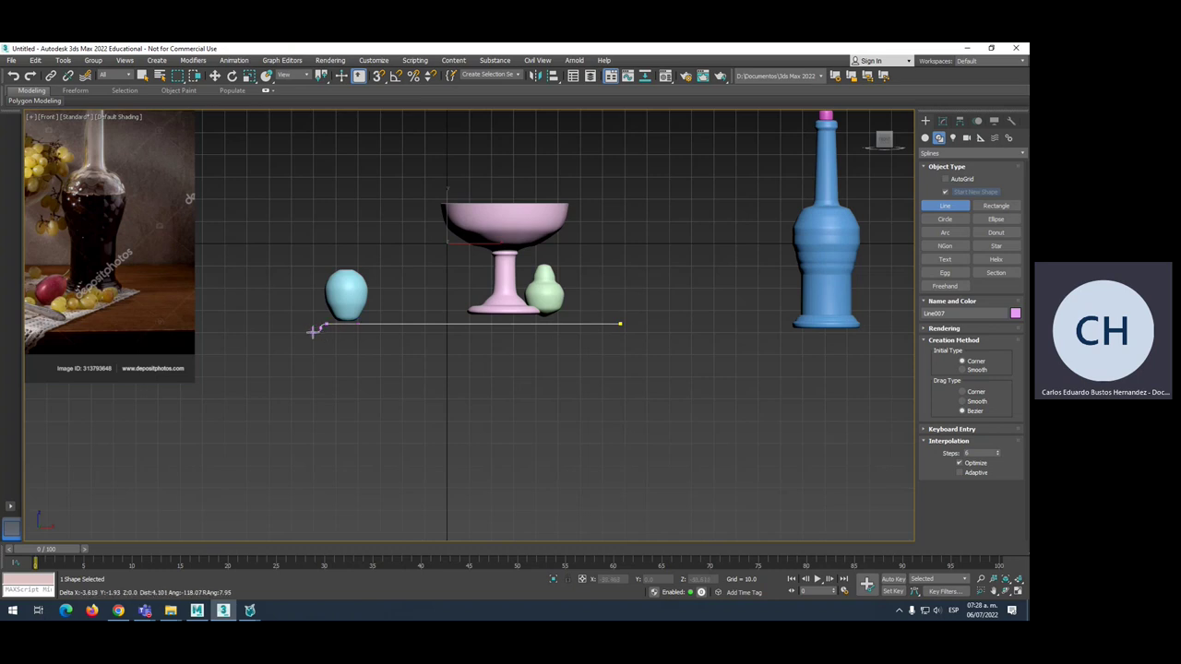
left_click_drag(306, 339, 315, 344)
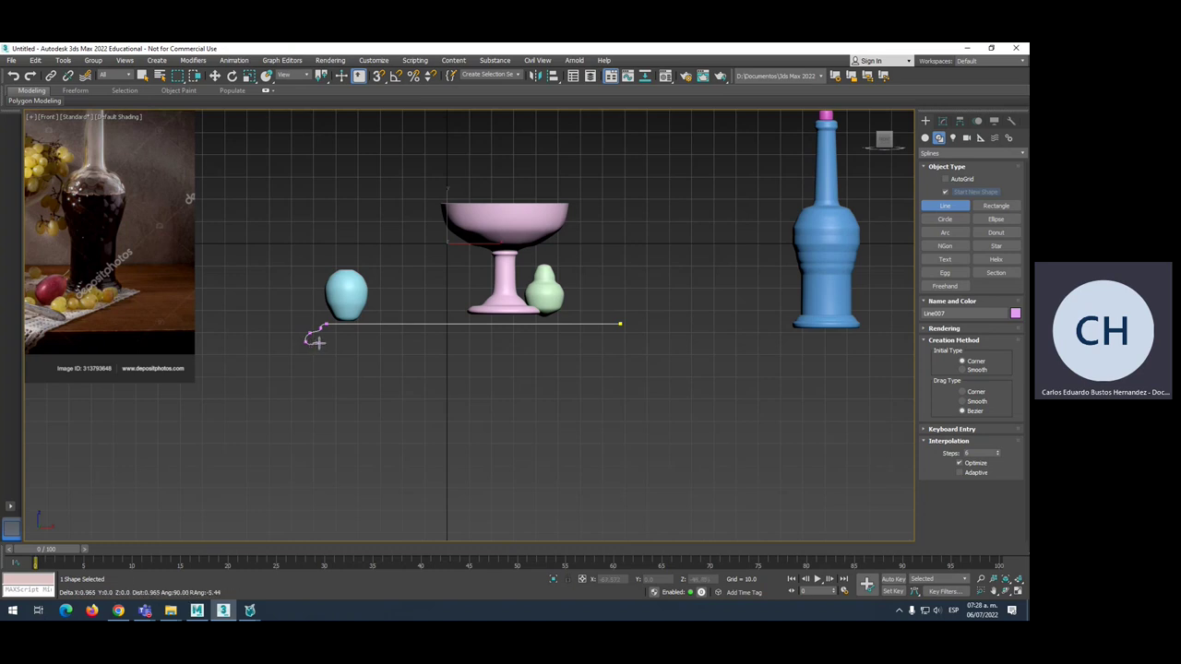
left_click(620, 343)
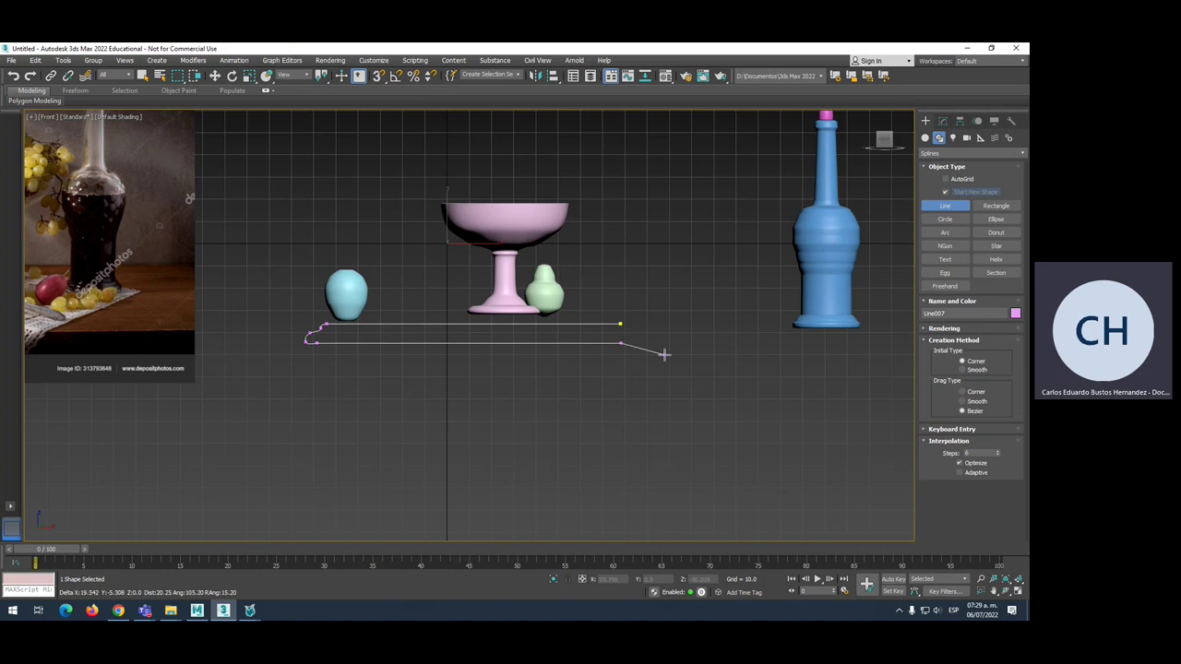
right_click(646, 323)
Apply a Lathe modifier to revolve the profile into a wide flat disc.
left_click(942, 123)
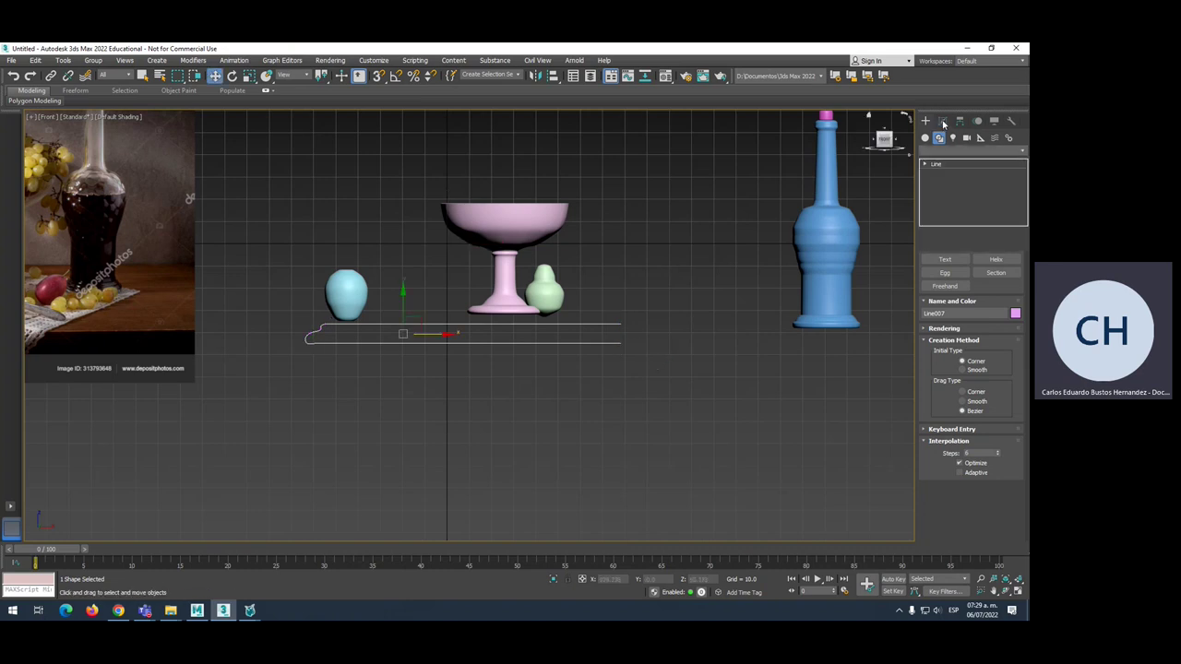
left_click(969, 149)
left_click(965, 168)
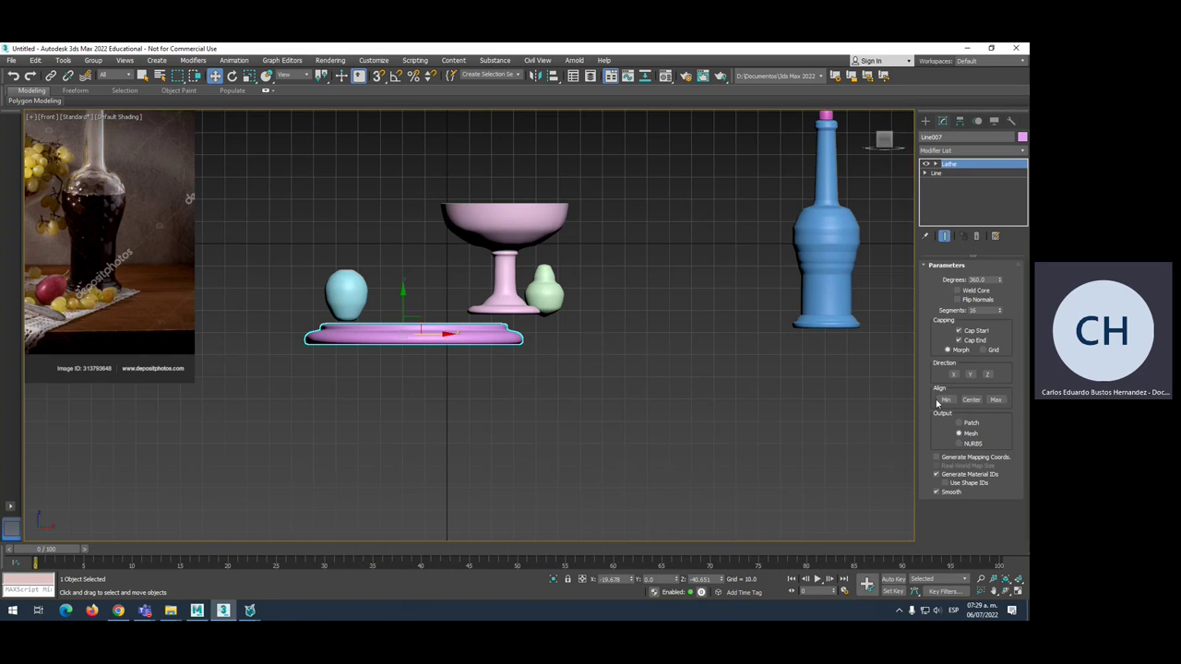
left_click(996, 400)
scroll(723, 346, "down", 2)
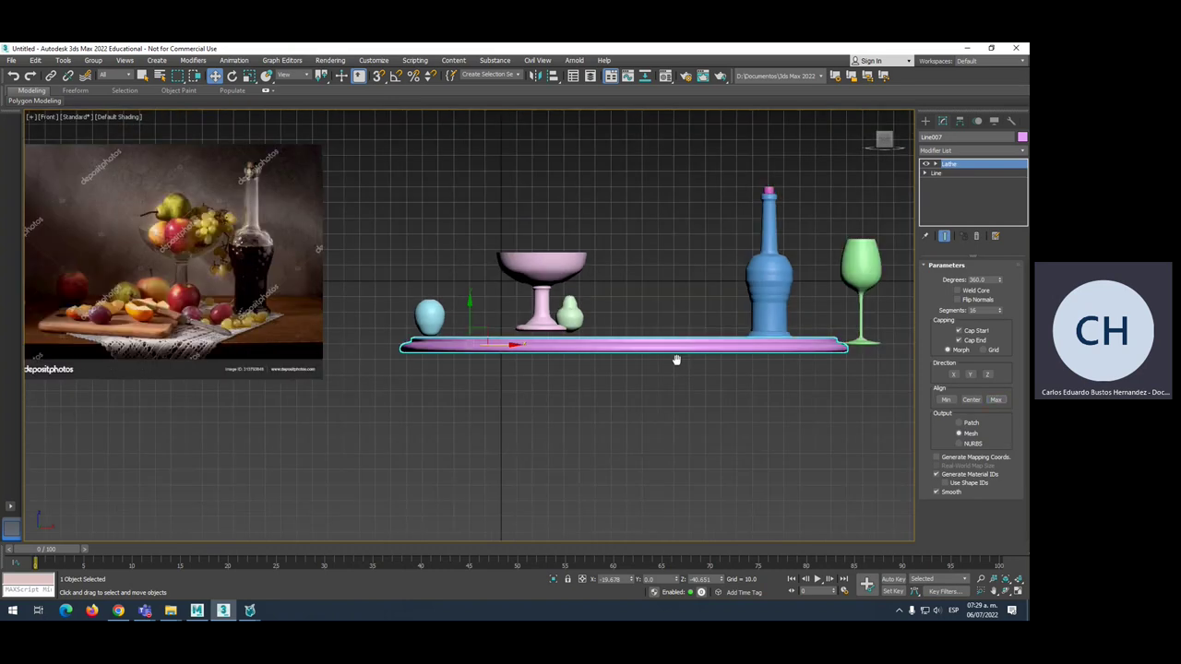
scroll(675, 356, "down", 2)
scroll(643, 371, "up", 2)
mouse_move(639, 335)
middle_mouse_down("alt")
mouse_move(615, 281)
mouse_move(615, 301)
mouse_move(624, 295)
middle_mouse_up("alt")
Toggle the grid off and back on, then zoom and pan to recenter the table.
key("g")
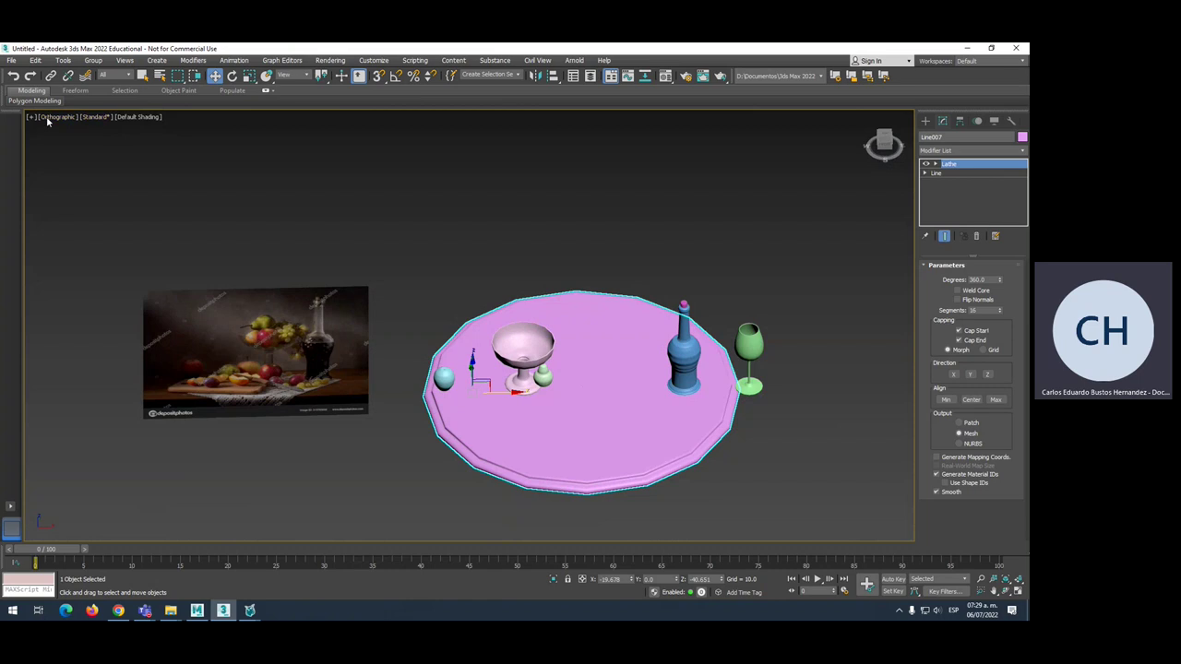
scroll(591, 345, "down", 3)
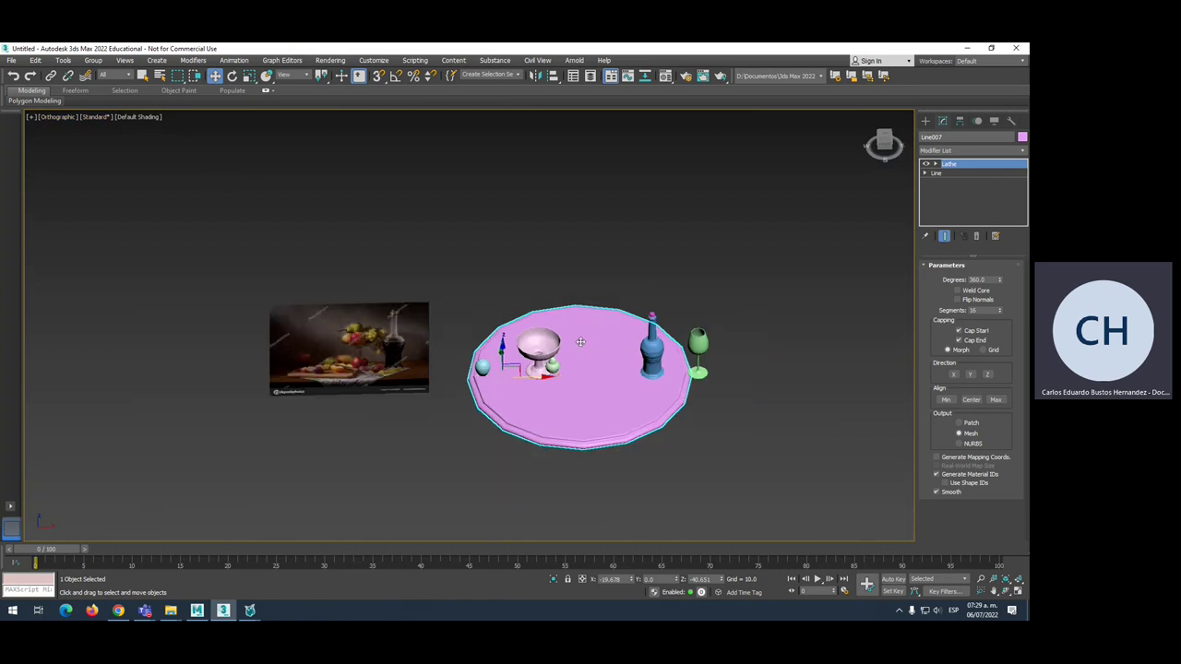
key("g")
scroll(545, 369, "down", 5)
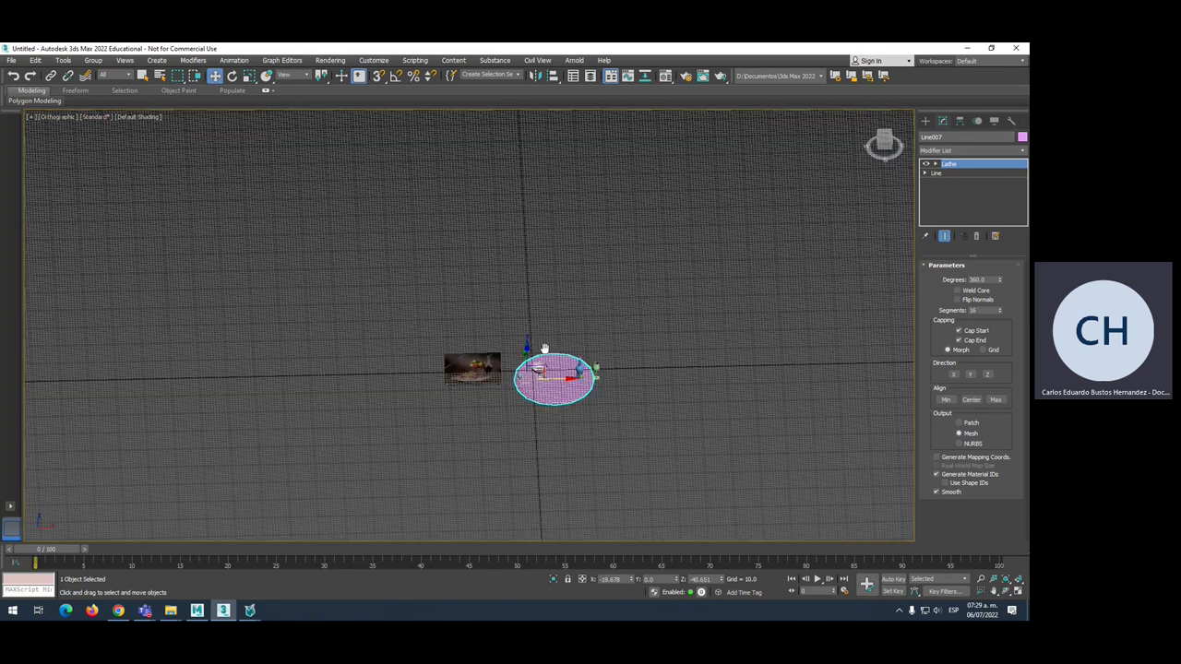
middle_click_drag(510, 242, 490, 267)
scroll(443, 277, "down", 4)
mouse_move(409, 287)
middle_mouse_down()
mouse_move(599, 301)
mouse_move(590, 255)
mouse_move(506, 235)
middle_mouse_up()
scroll(563, 235, "up", 3)
scroll(563, 234, "up", 1)
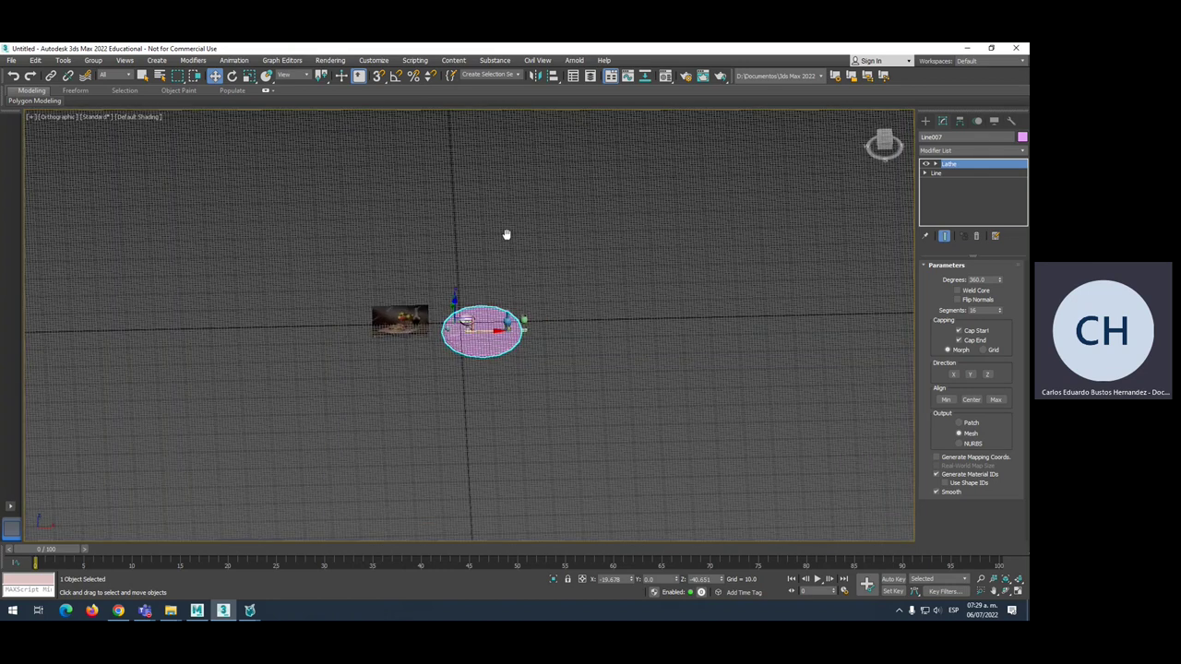
scroll(506, 234, "up", 2)
Try a perspective view, return to top orthographic, and zoom to frame the whole scene.
key("p")
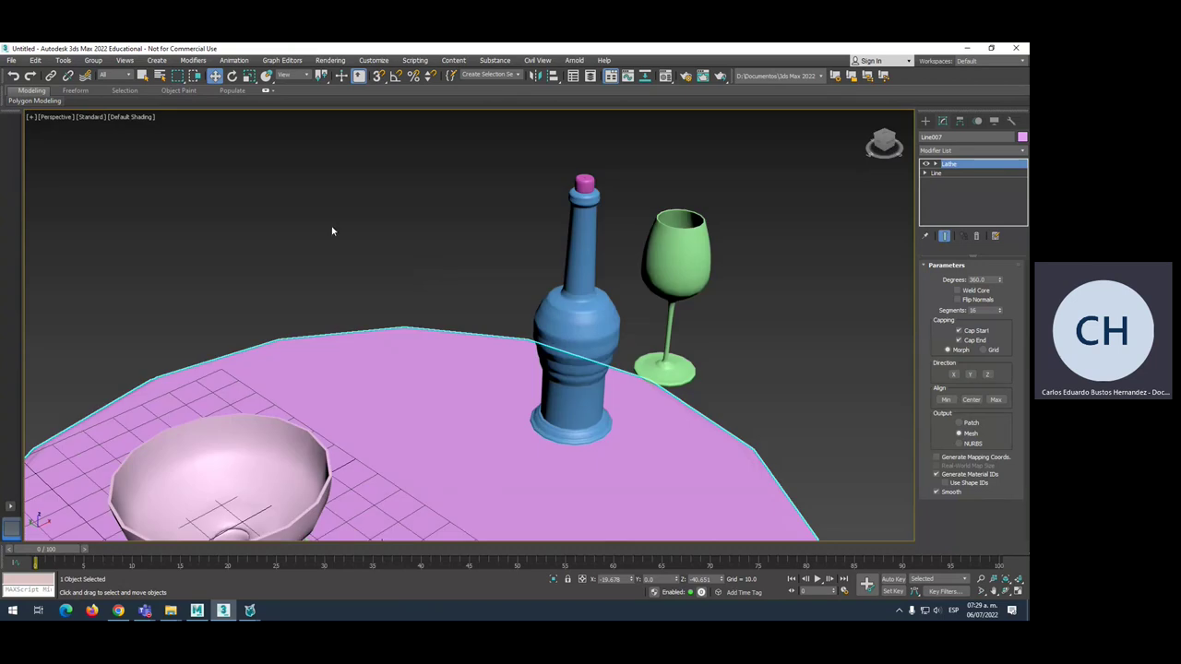
key("shift+z")
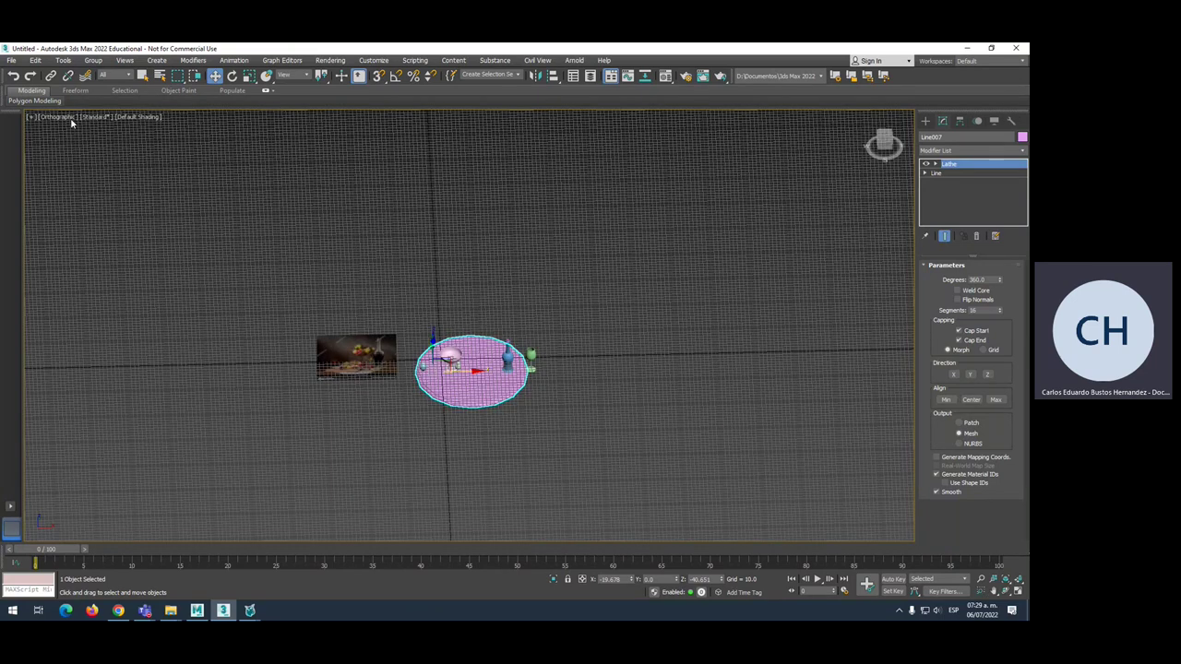
scroll(508, 386, "up", 2)
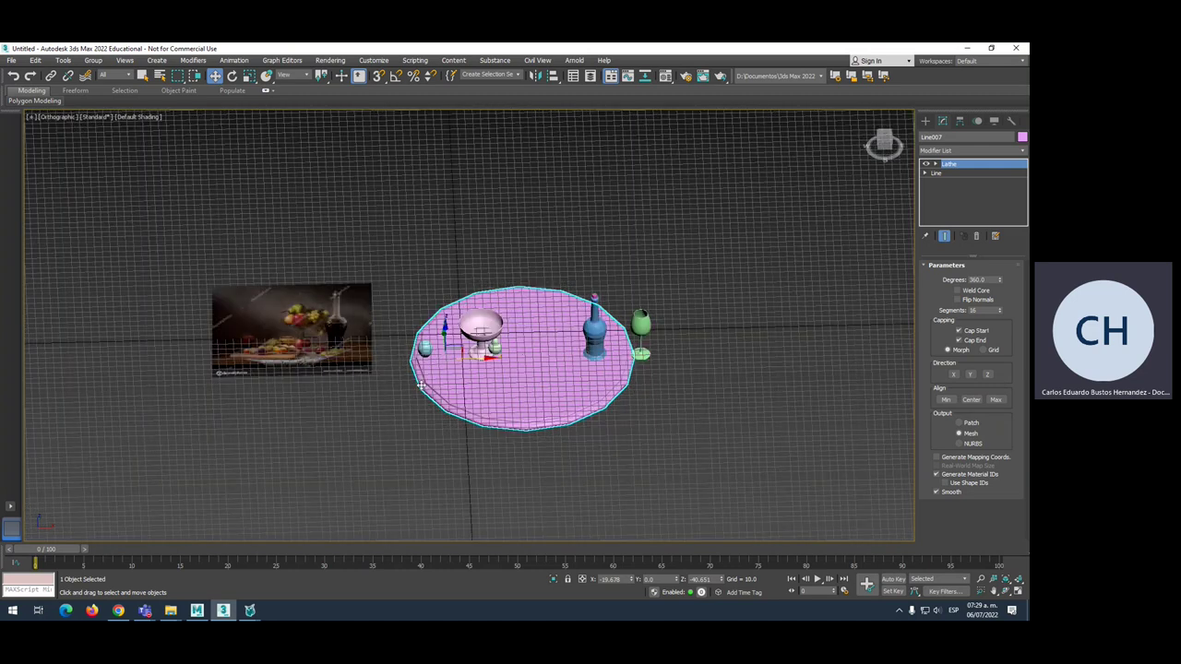
scroll(509, 385, "up", 4)
scroll(509, 386, "up", 3)
key("z")
scroll(510, 364, "up", 3)
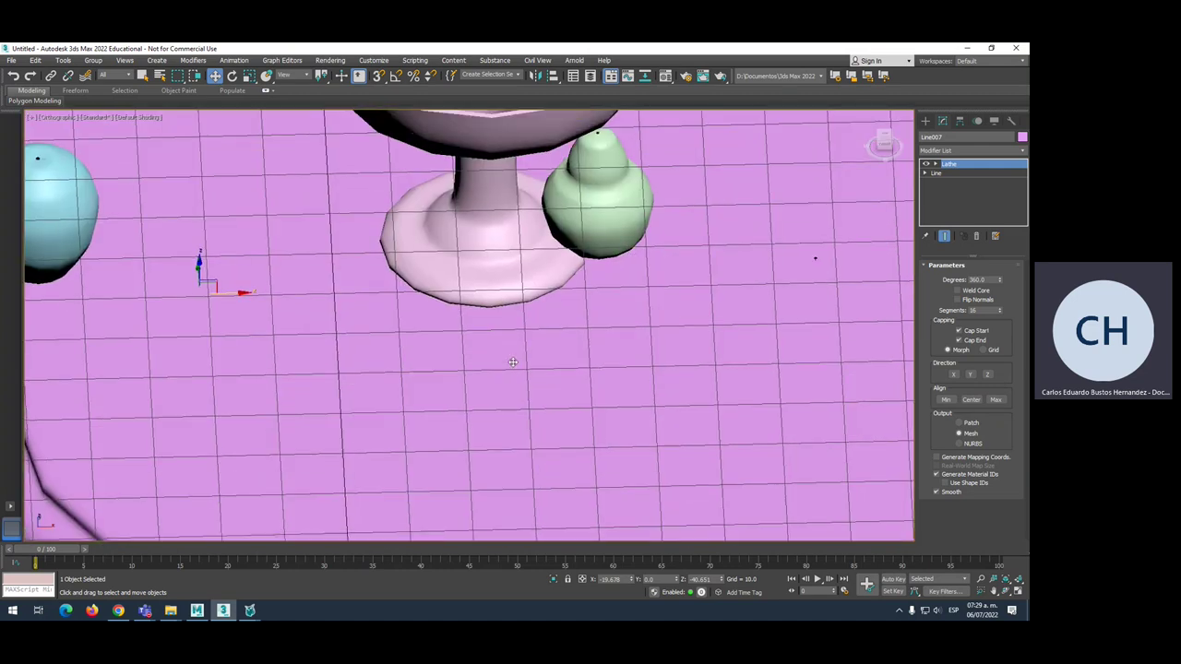
scroll(535, 365, "up", 2)
scroll(535, 356, "up", 3)
scroll(535, 356, "up", 3)
scroll(535, 363, "up", 2)
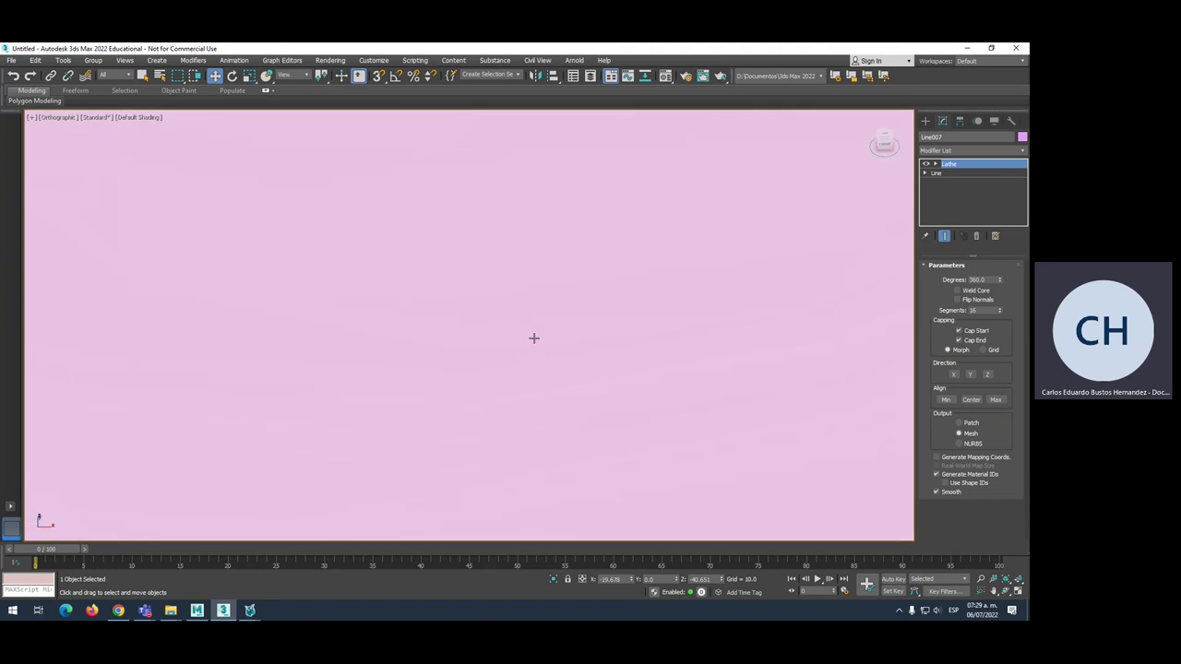
scroll(533, 348, "down", 3)
scroll(534, 351, "down", 2)
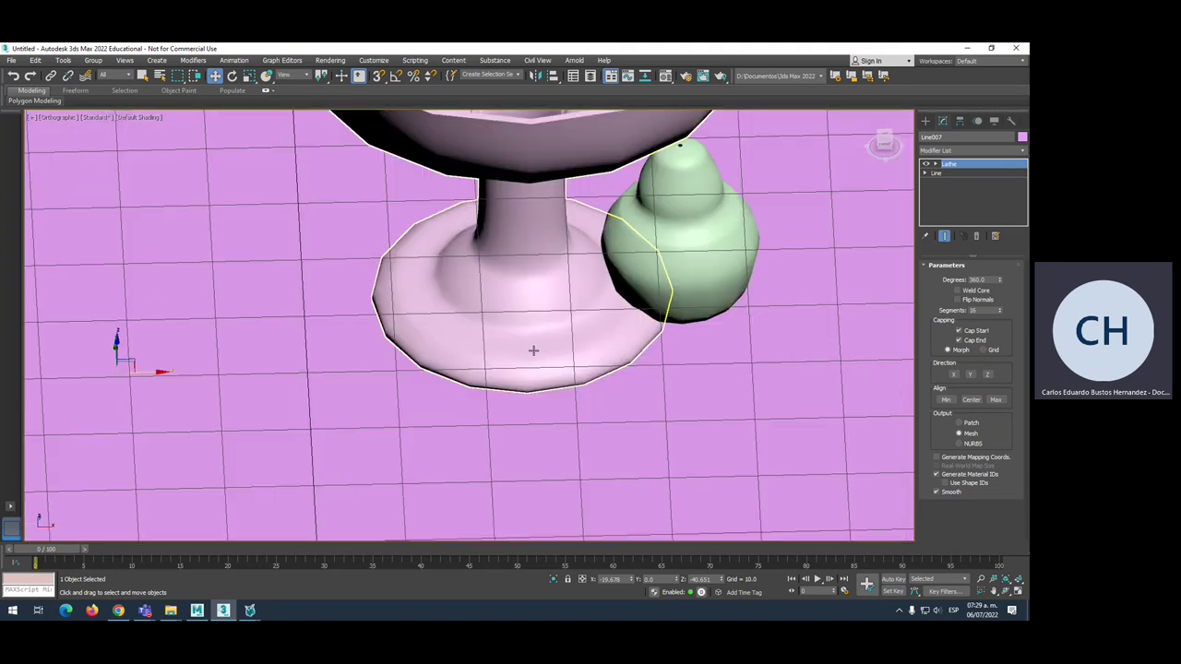
scroll(534, 350, "down", 8)
scroll(528, 349, "up", 2)
Switch to a perspective view and zoom in and out to frame the whole table.
key("p")
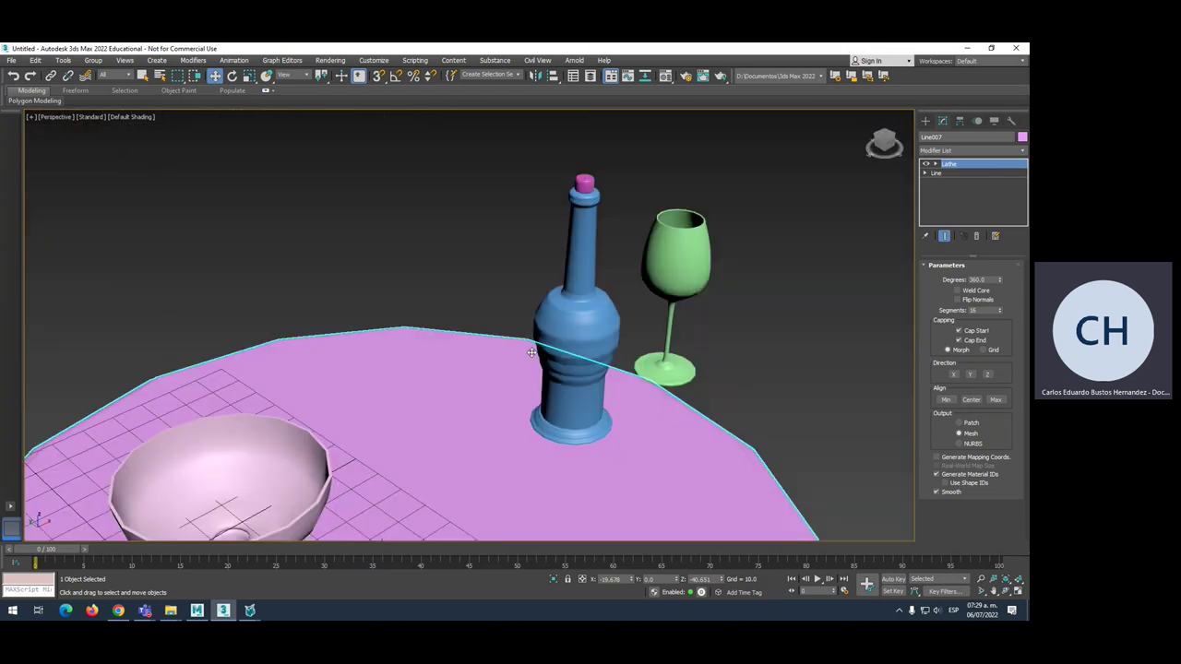
scroll(567, 400, "up", 3)
scroll(567, 400, "up", 3)
scroll(566, 400, "up", 3)
scroll(566, 400, "up", 3)
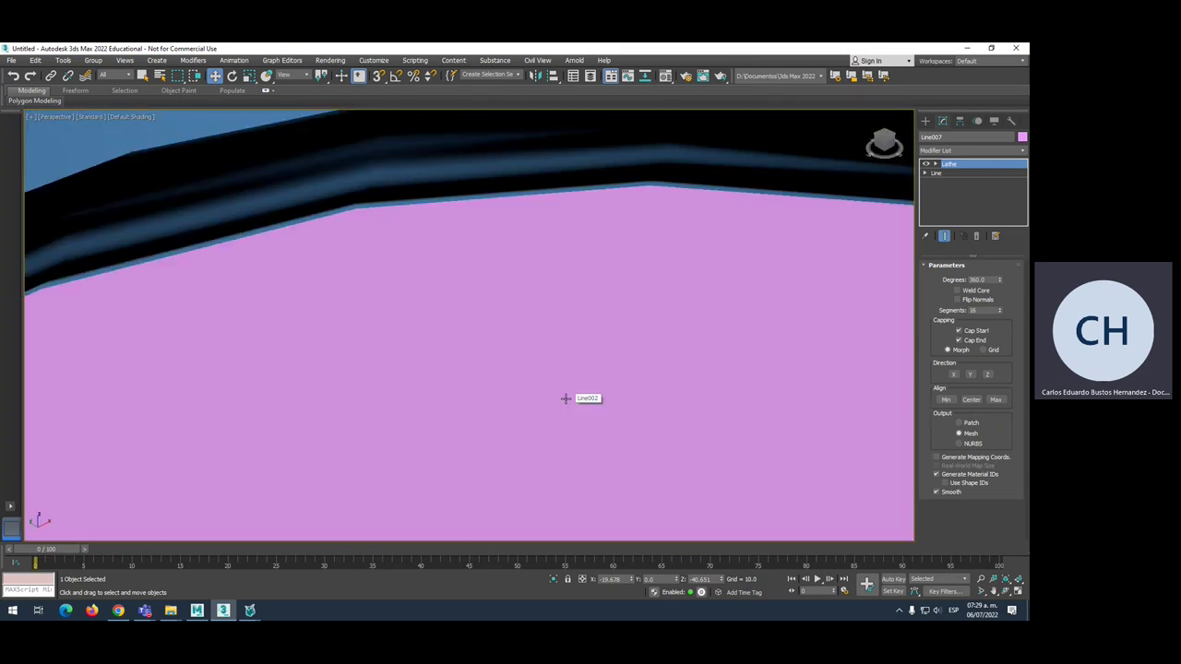
scroll(566, 401, "up", 2)
scroll(566, 401, "down", 2)
scroll(566, 398, "down", 3)
scroll(566, 398, "up", 1)
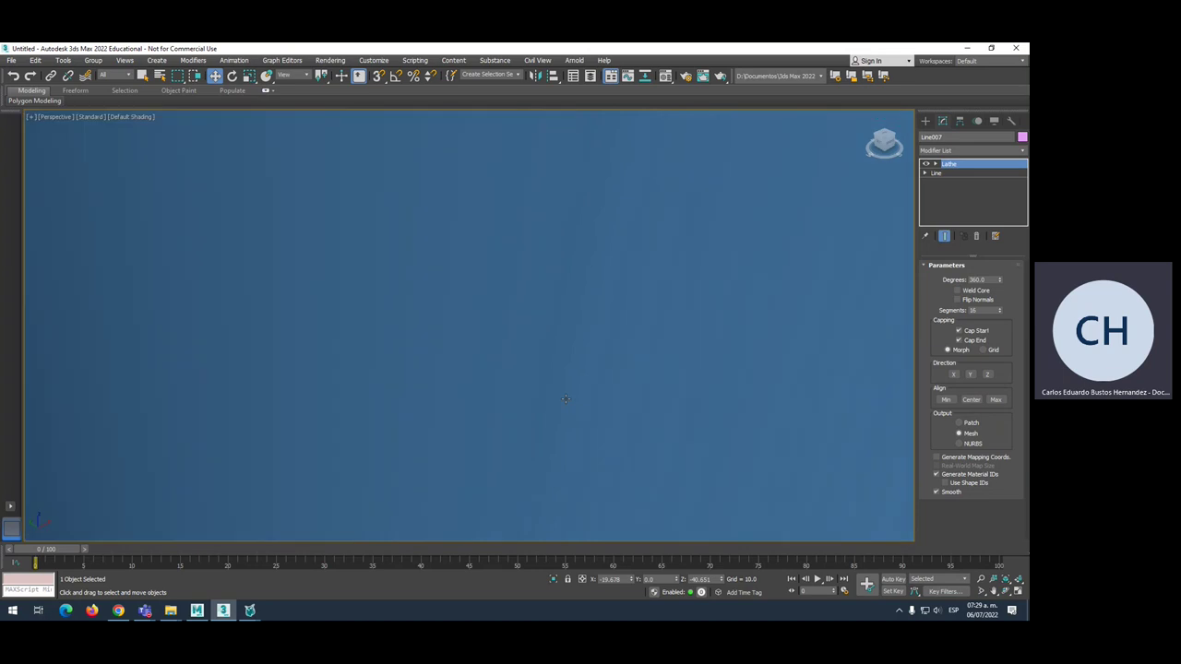
scroll(566, 399, "down", 2)
scroll(566, 399, "down", 3)
scroll(565, 399, "down", 4)
scroll(565, 399, "down", 4)
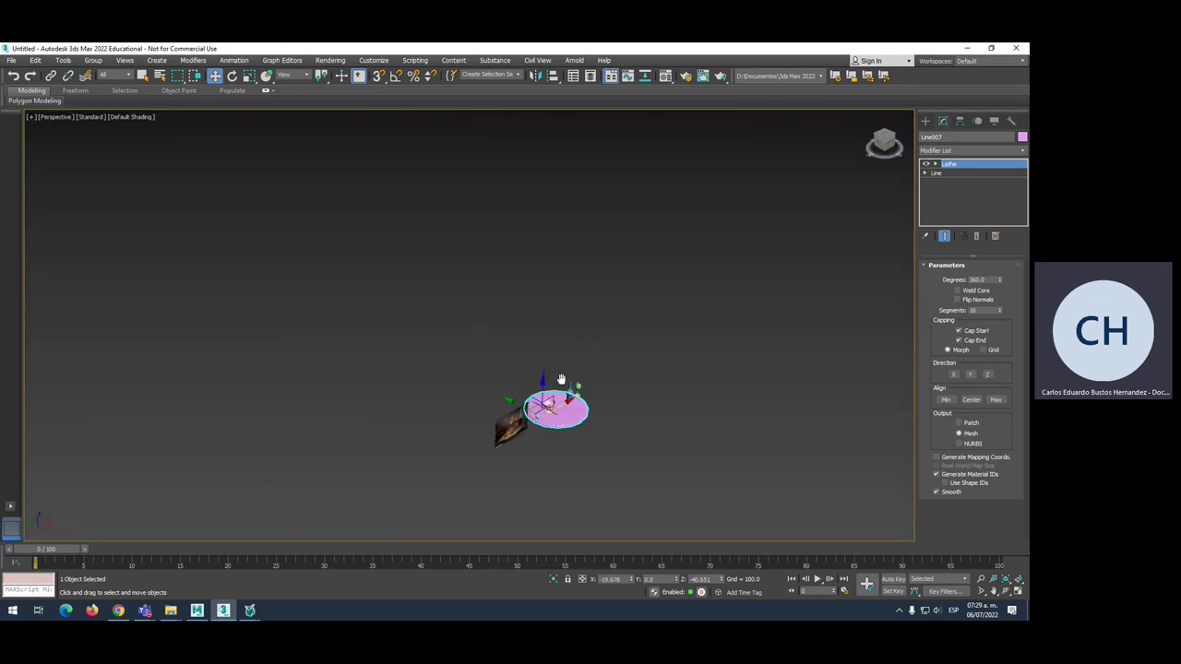
scroll(520, 335, "up", 1)
scroll(520, 335, "up", 4)
scroll(520, 335, "up", 2)
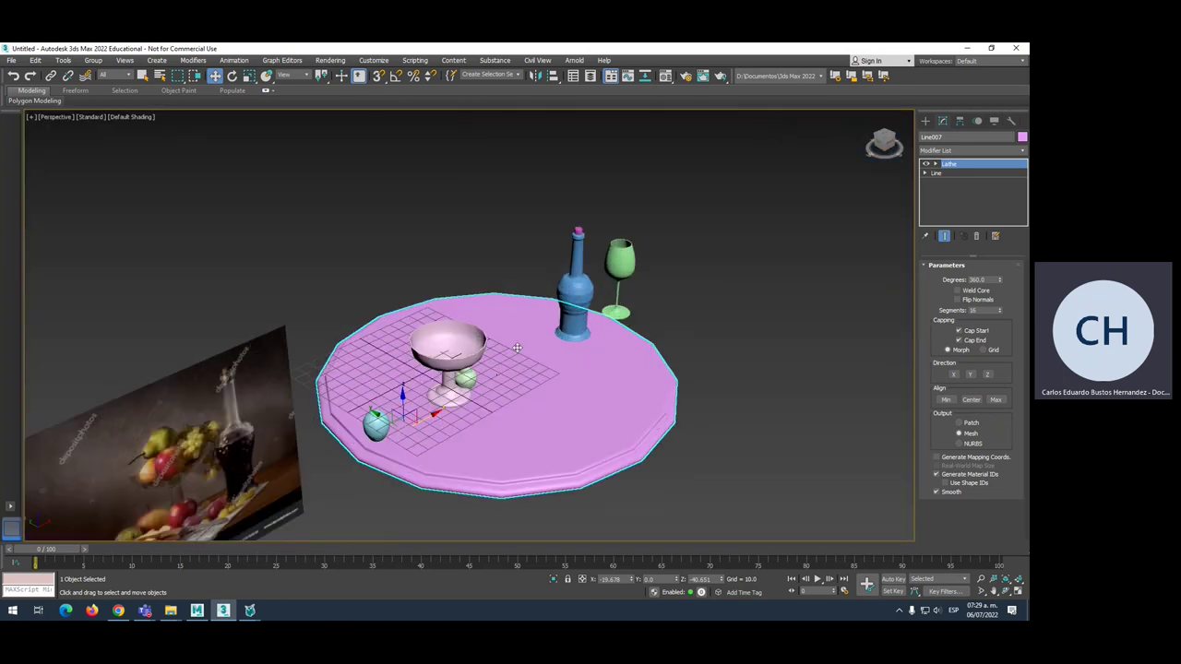
scroll(516, 341, "up", 4)
Select the goblet and raise its Lathe segment count.
left_click(444, 349)
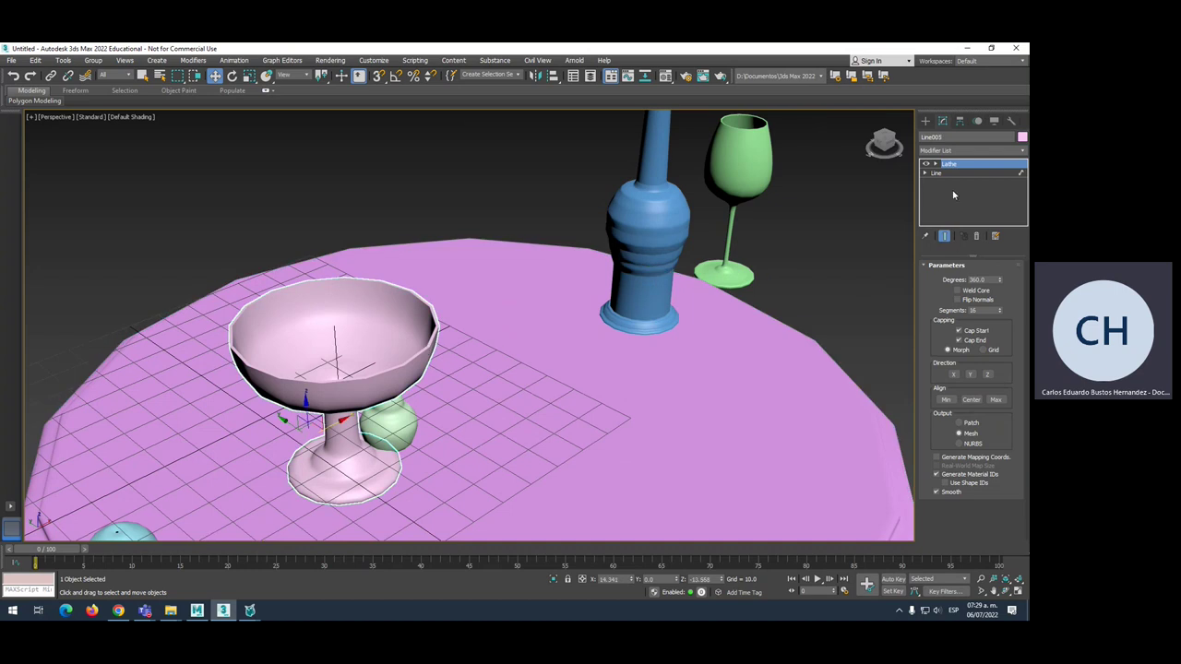
double_click(984, 310)
type("24")
key("Return")
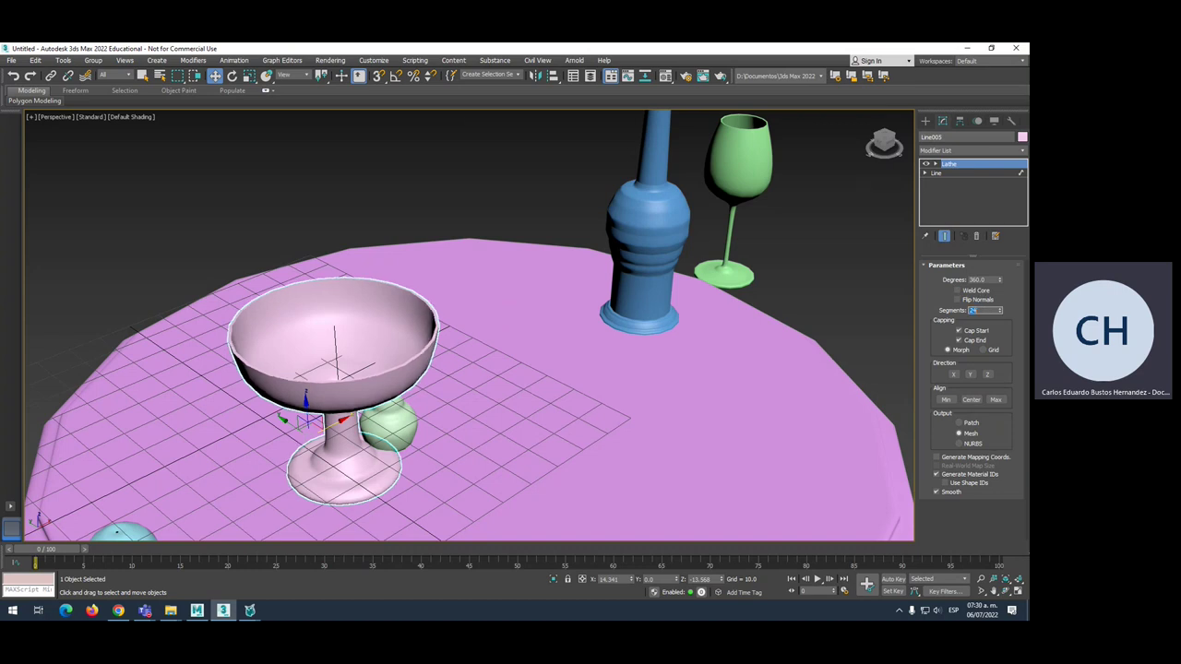
scroll(432, 368, "up", 3)
scroll(425, 351, "up", 3)
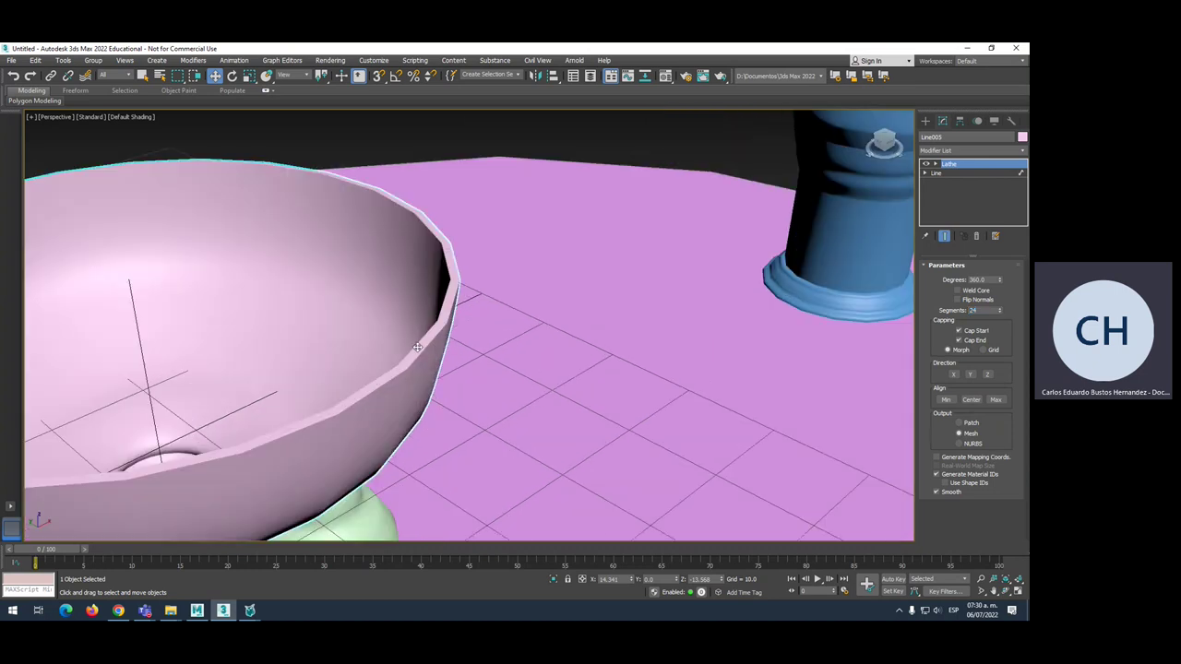
middle_click_drag(338, 378, 453, 396)
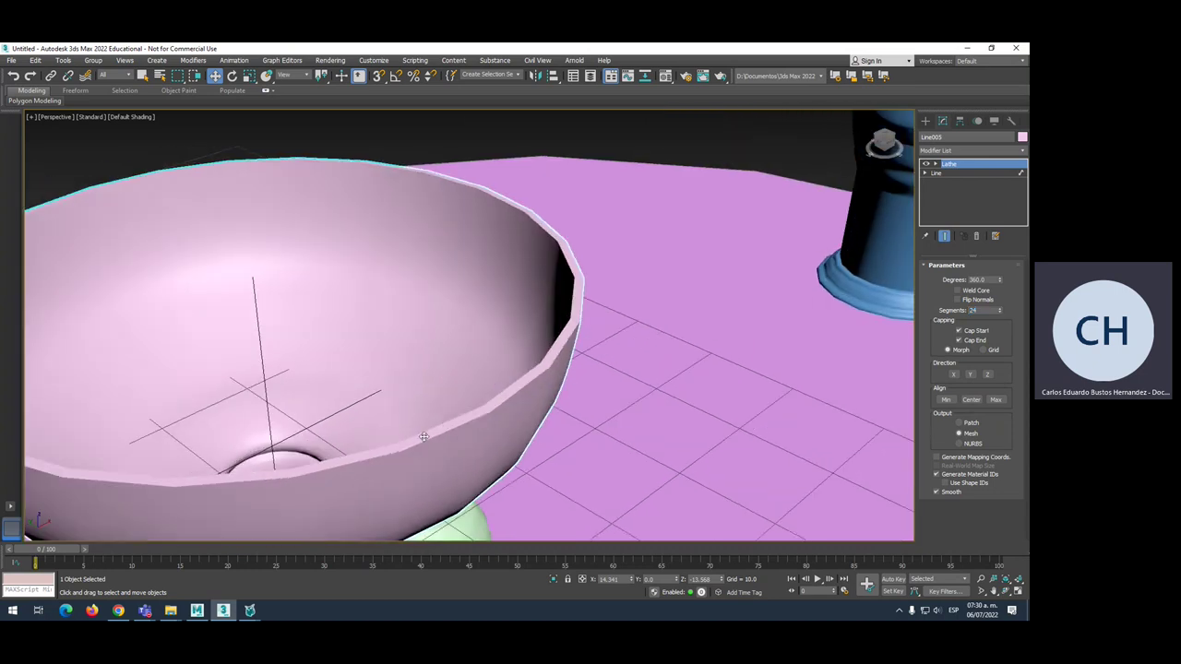
Correct the goblet's Lathe segments to 32.
double_click(985, 310)
type("2")
key("Return")
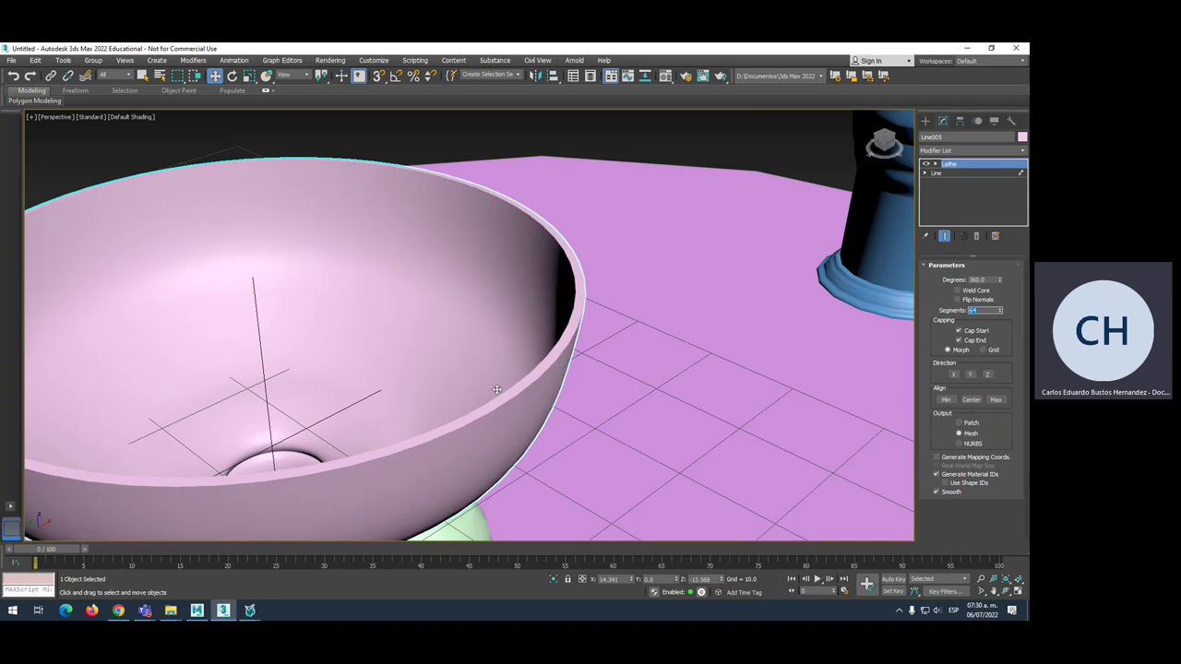
scroll(503, 388, "up", 3)
scroll(513, 385, "down", 1)
scroll(514, 385, "down", 5)
scroll(503, 383, "up", 2)
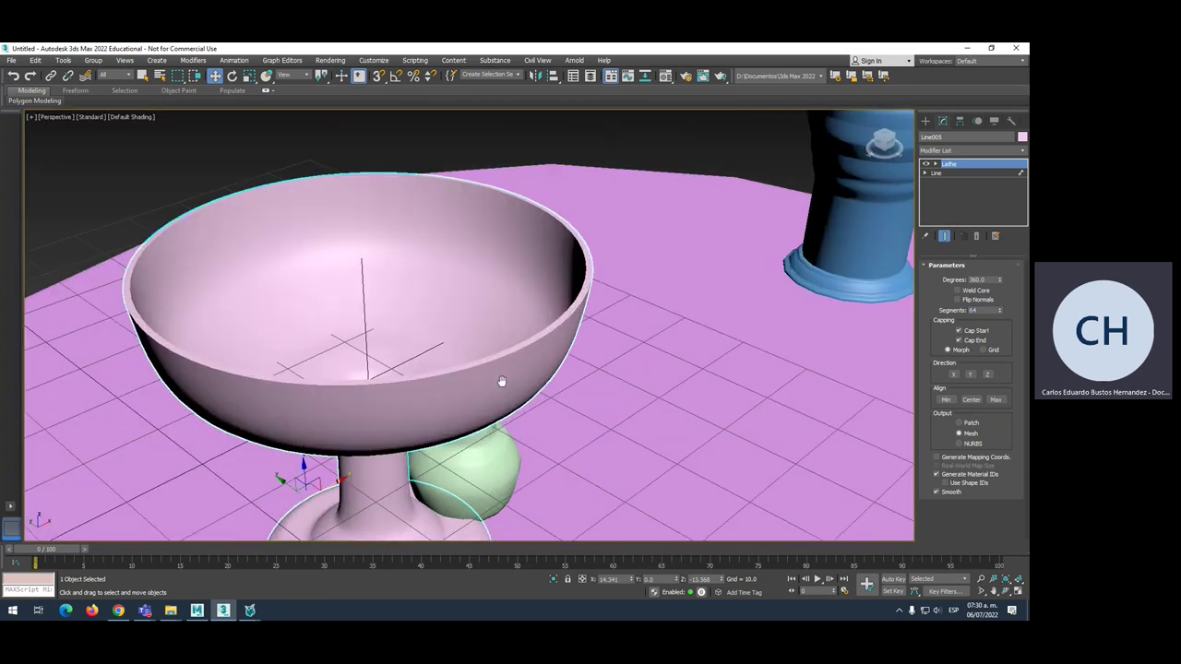
scroll(490, 380, "down", 2)
double_click(984, 310)
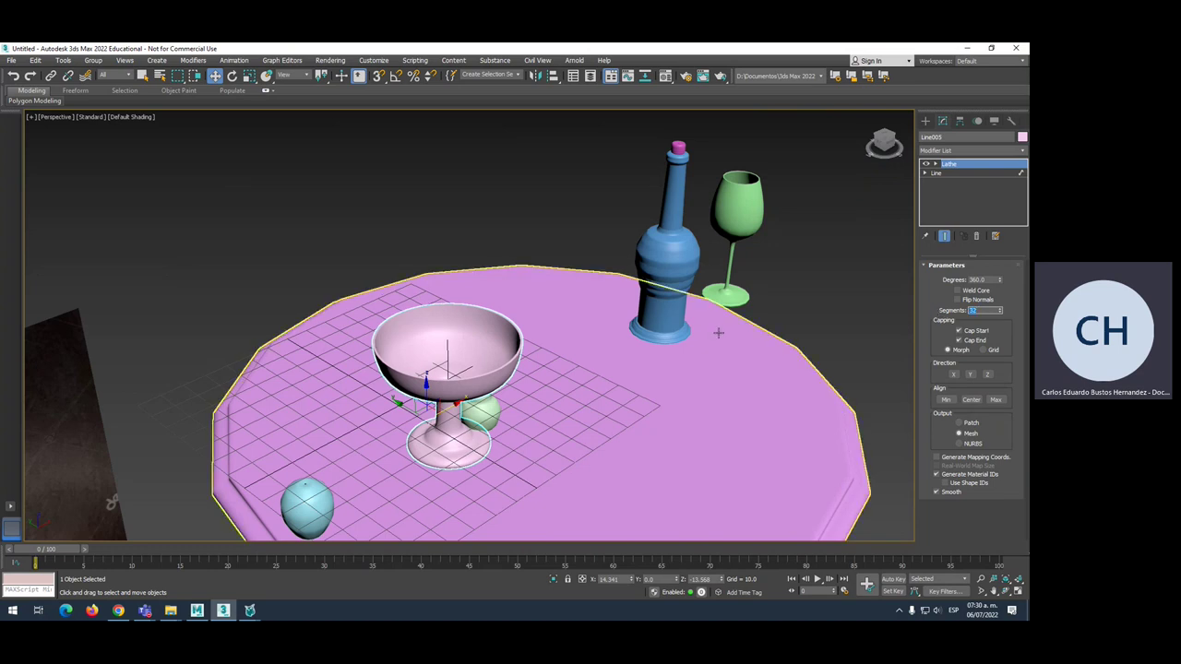
Give the bottle and the green wine glass 32 Lathe segments each.
left_click(669, 277)
double_click(982, 311)
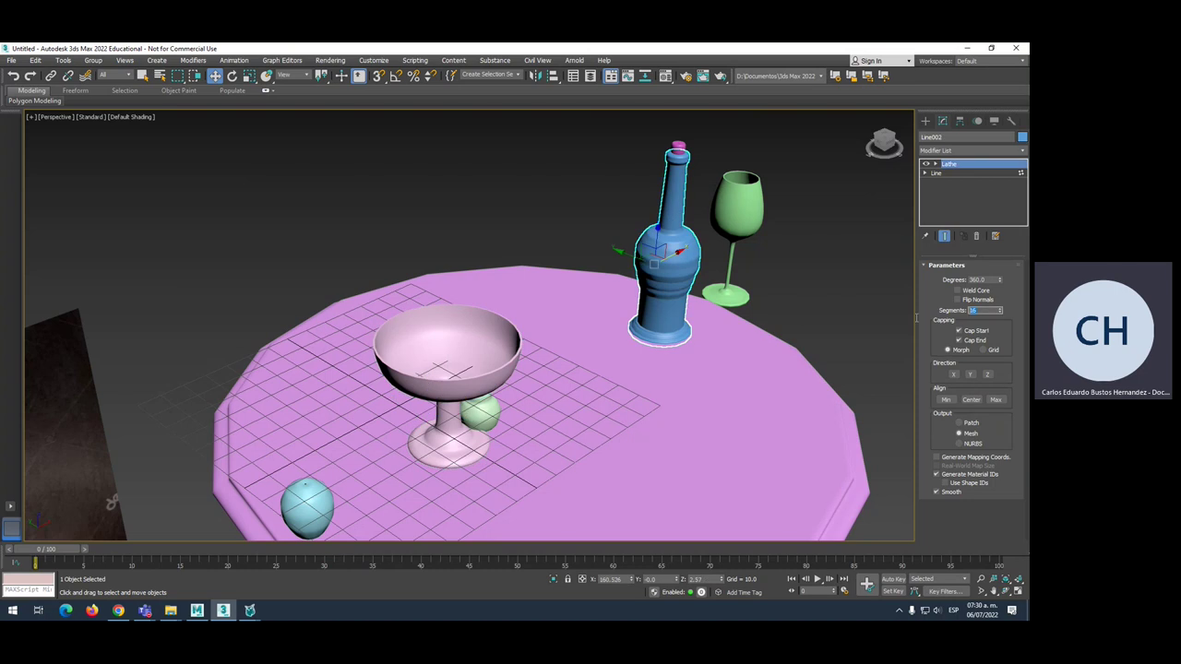
type("32")
key("Return")
left_click(749, 217)
double_click(982, 311)
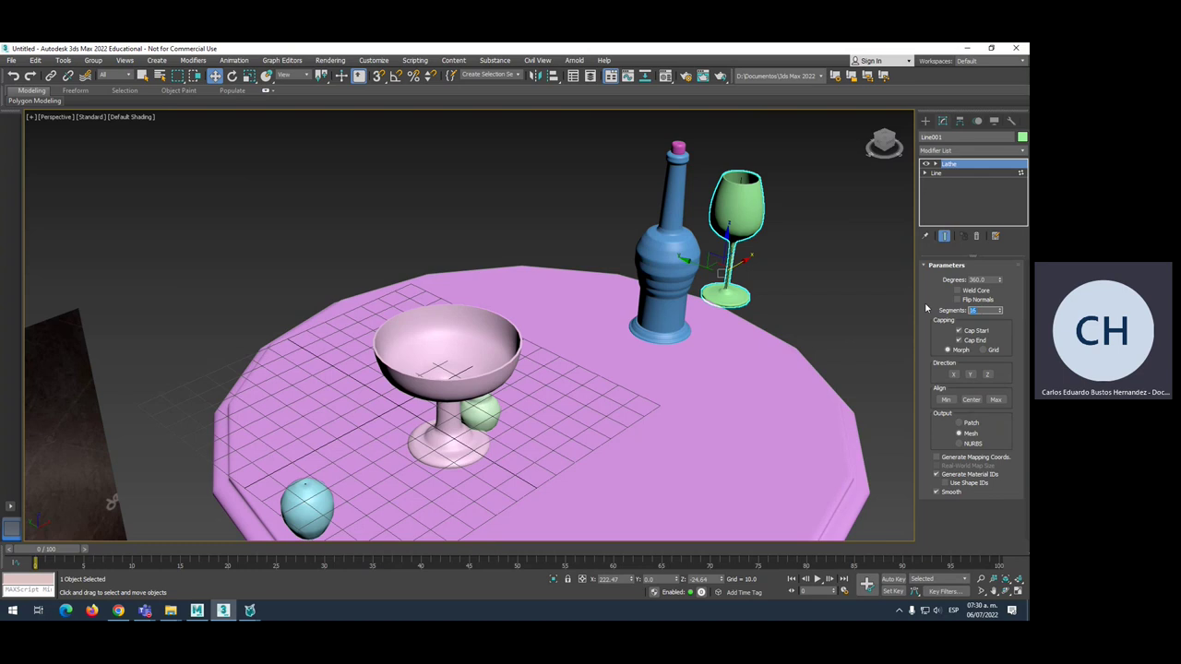
key("Return")
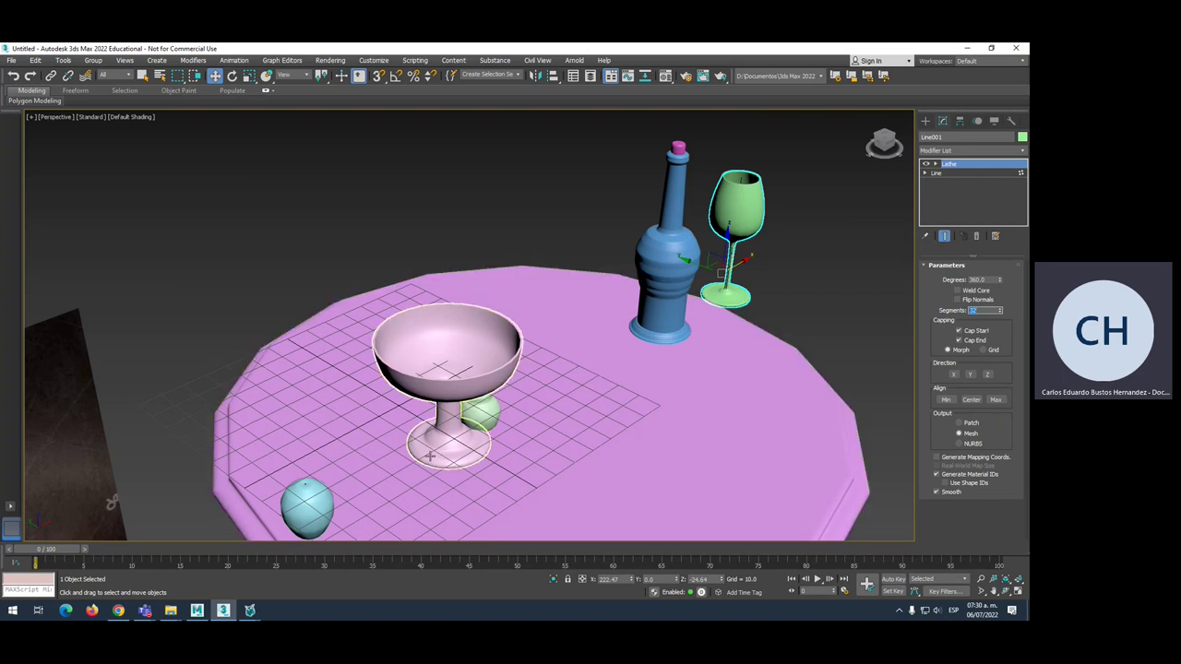
Set the table's Lathe segments to 32.
scroll(497, 392, "down", 3)
left_click(497, 393)
double_click(983, 311)
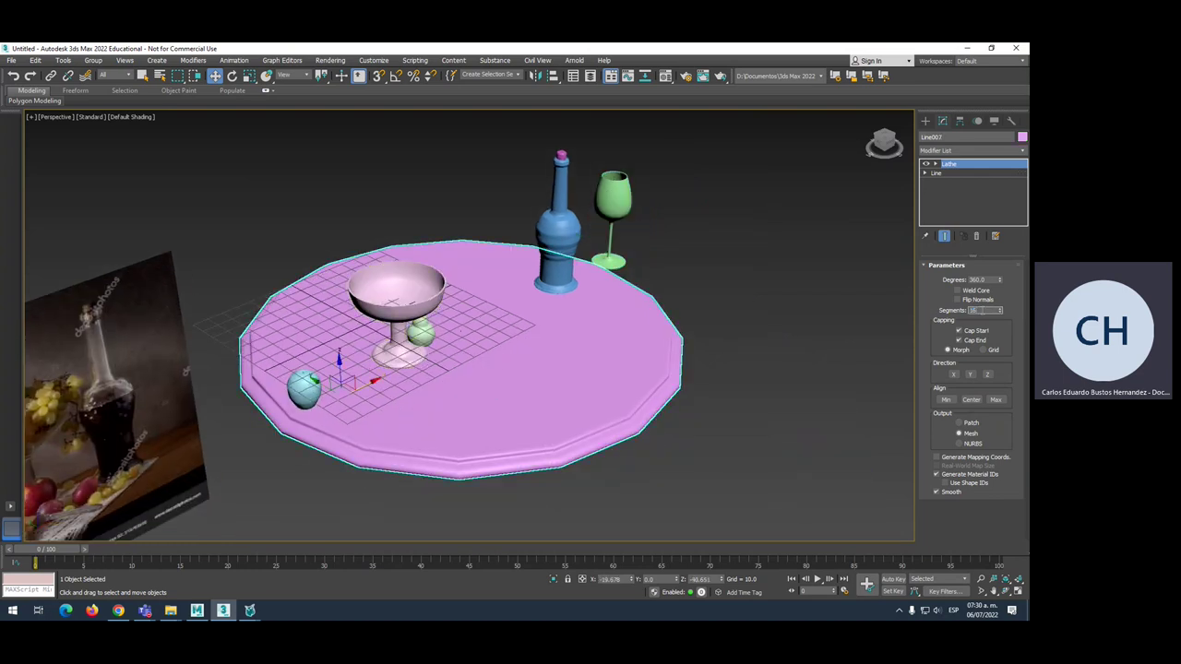
key("Return")
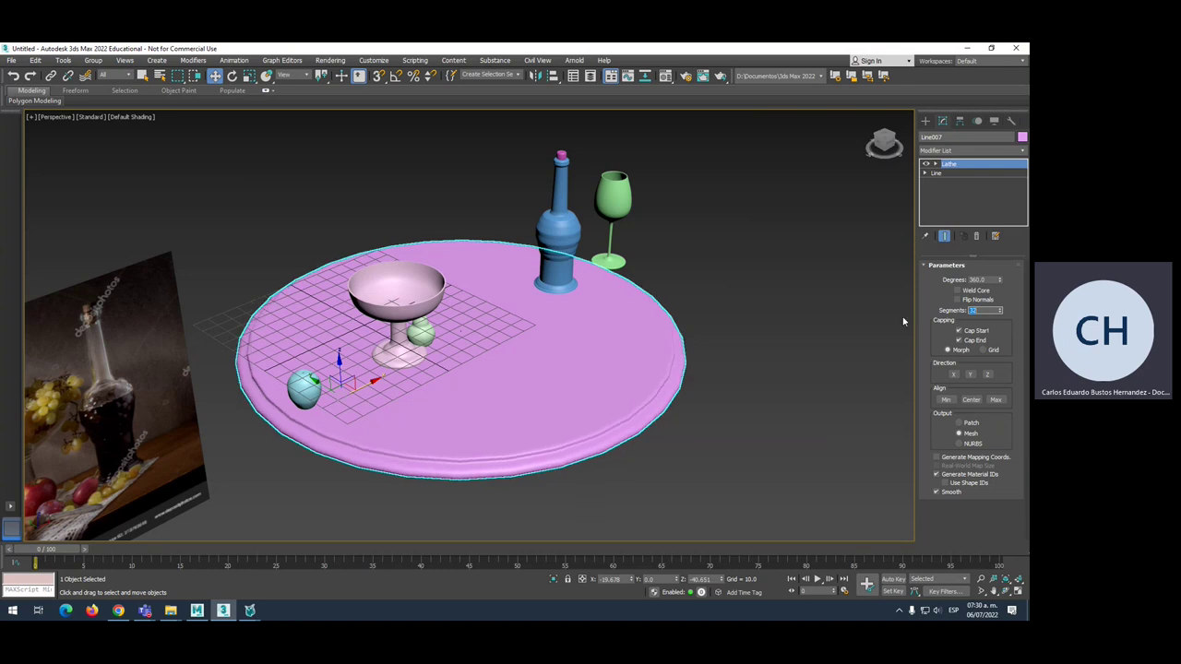
Delete the photo backdrop plane, then show the spline shape options and File menu.
scroll(736, 337, "down", 5)
left_click(414, 378)
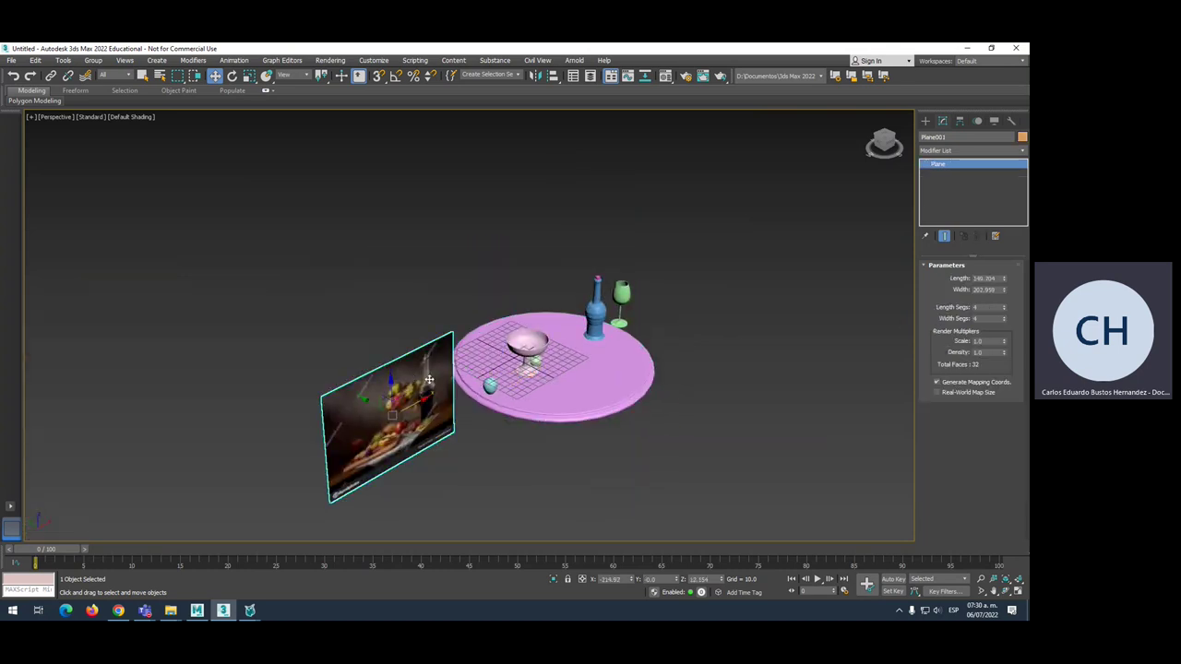
scroll(334, 393, "down", 2)
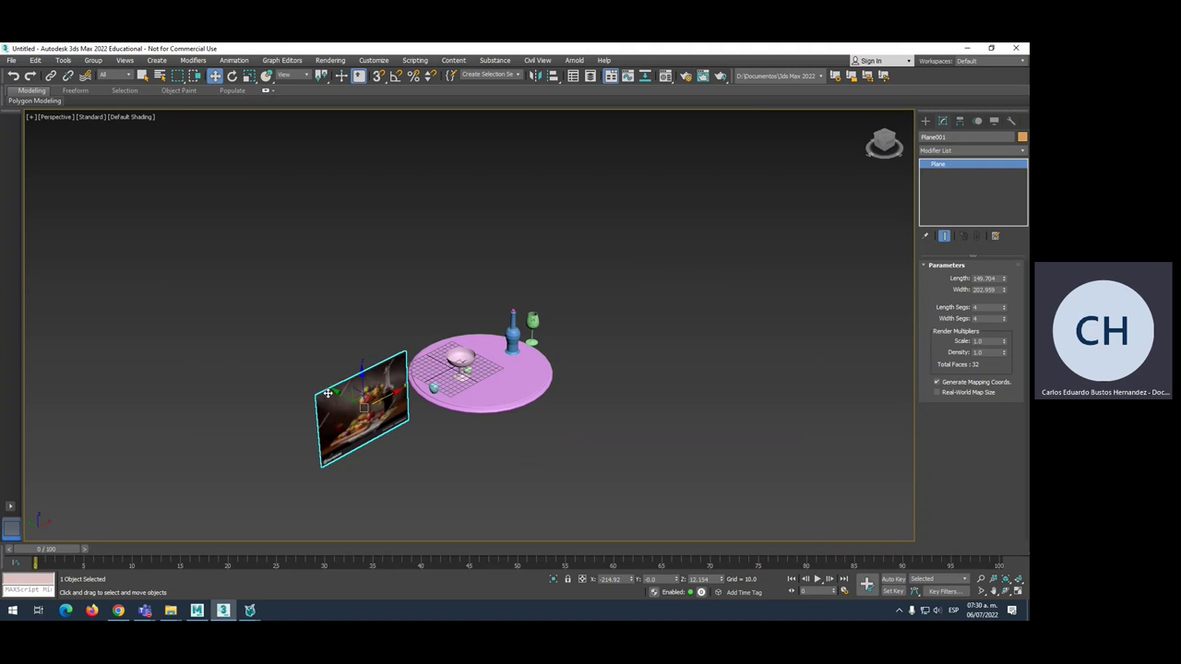
key("Delete")
scroll(476, 383, "up", 4)
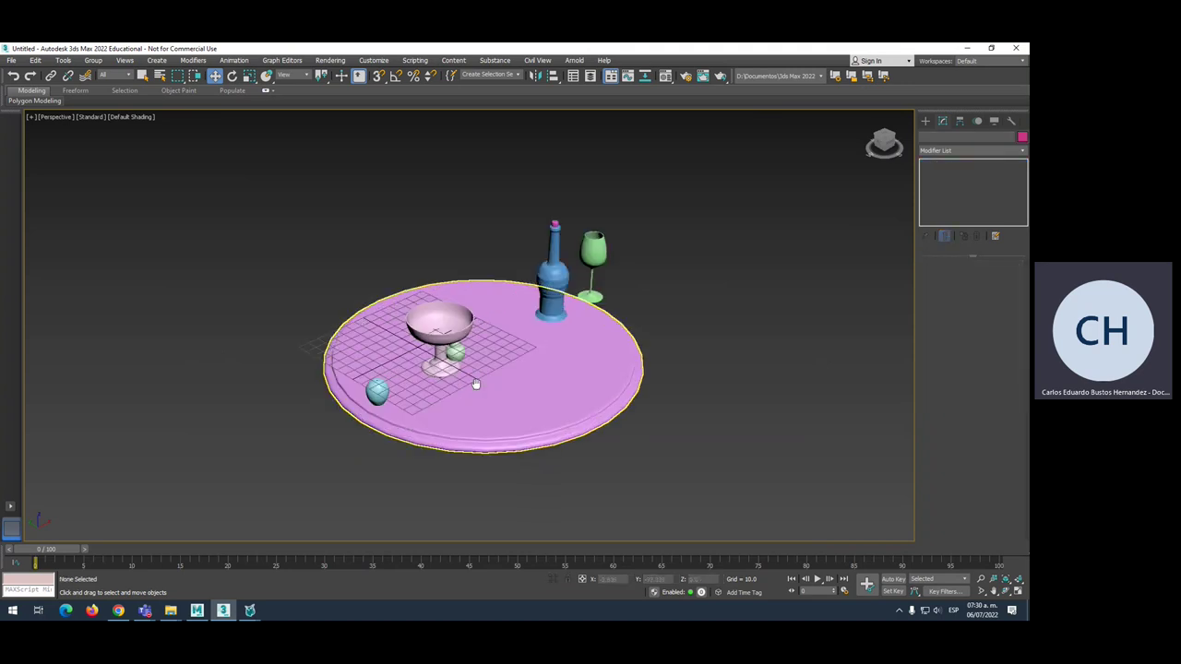
left_click(925, 121)
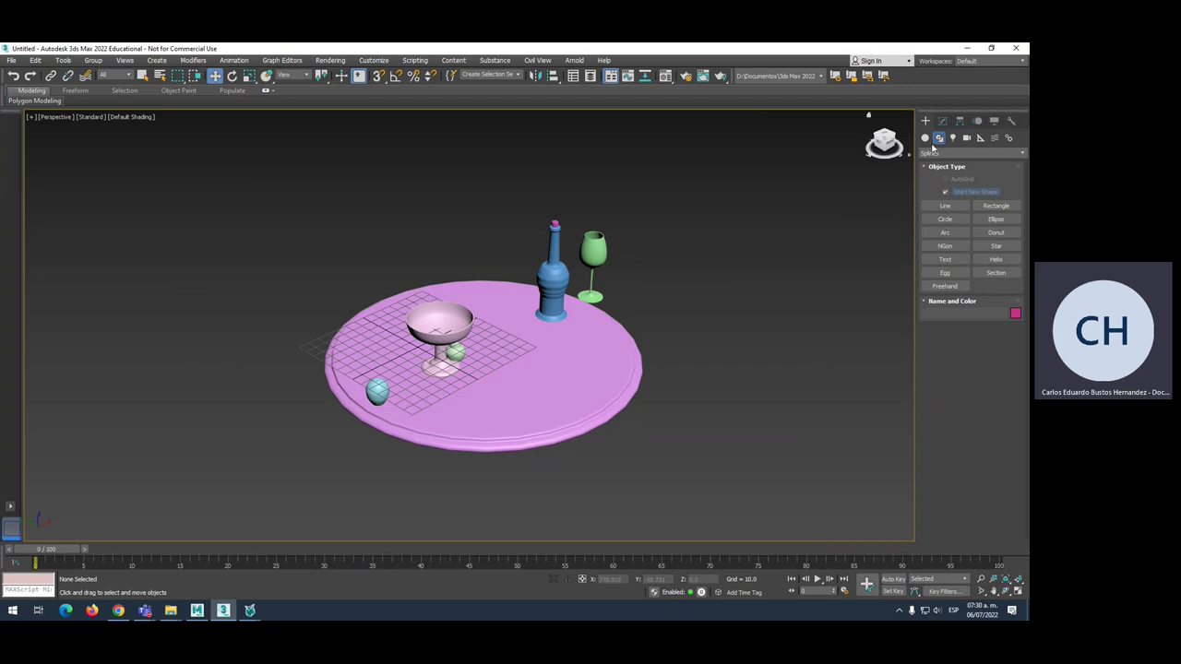
left_click(11, 61)
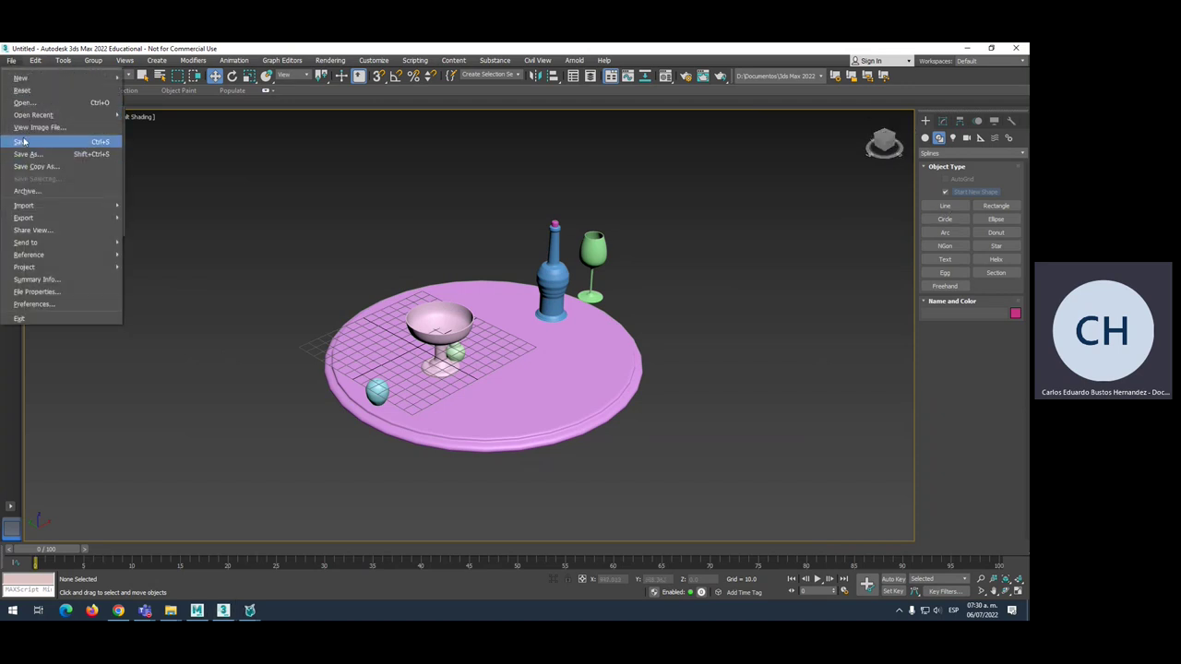
Save As into a newly created Desktop folder 'cocina' with the file name cocina.max.
left_click(31, 155)
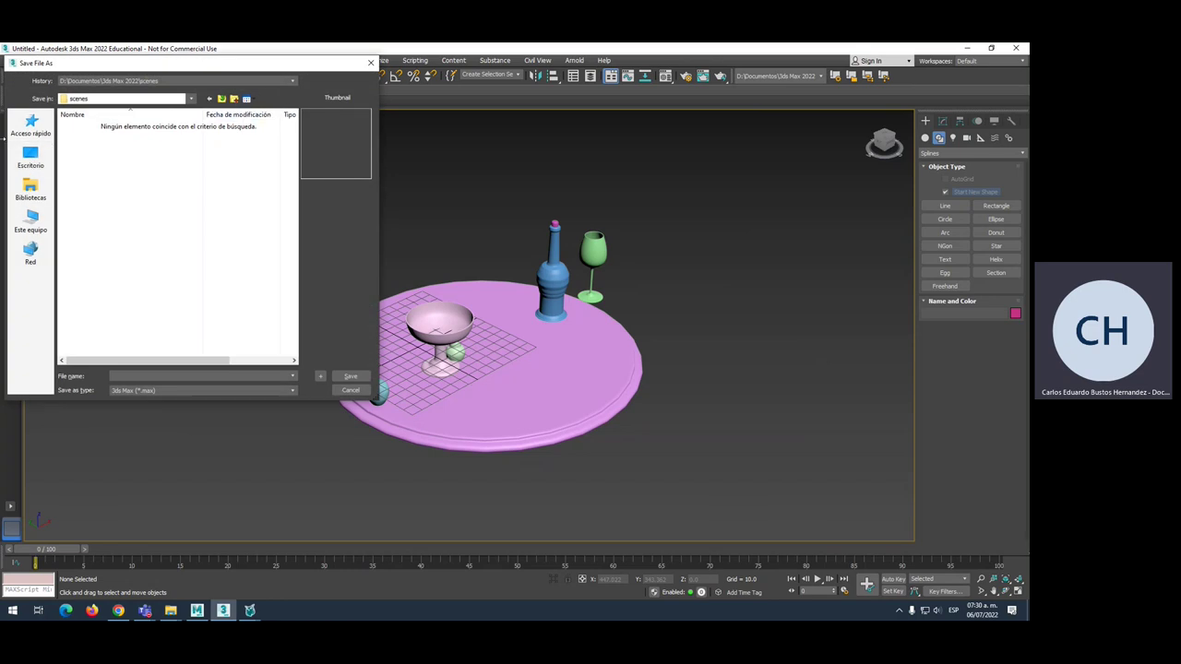
left_click(40, 162)
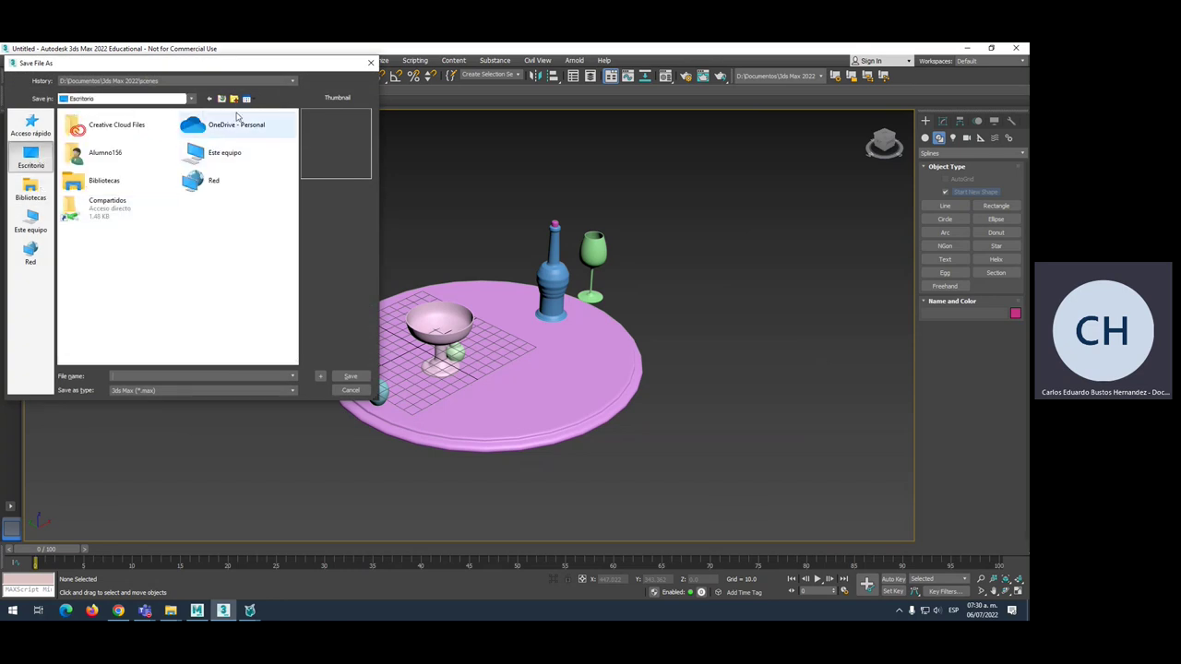
key("ctrl+shift+n")
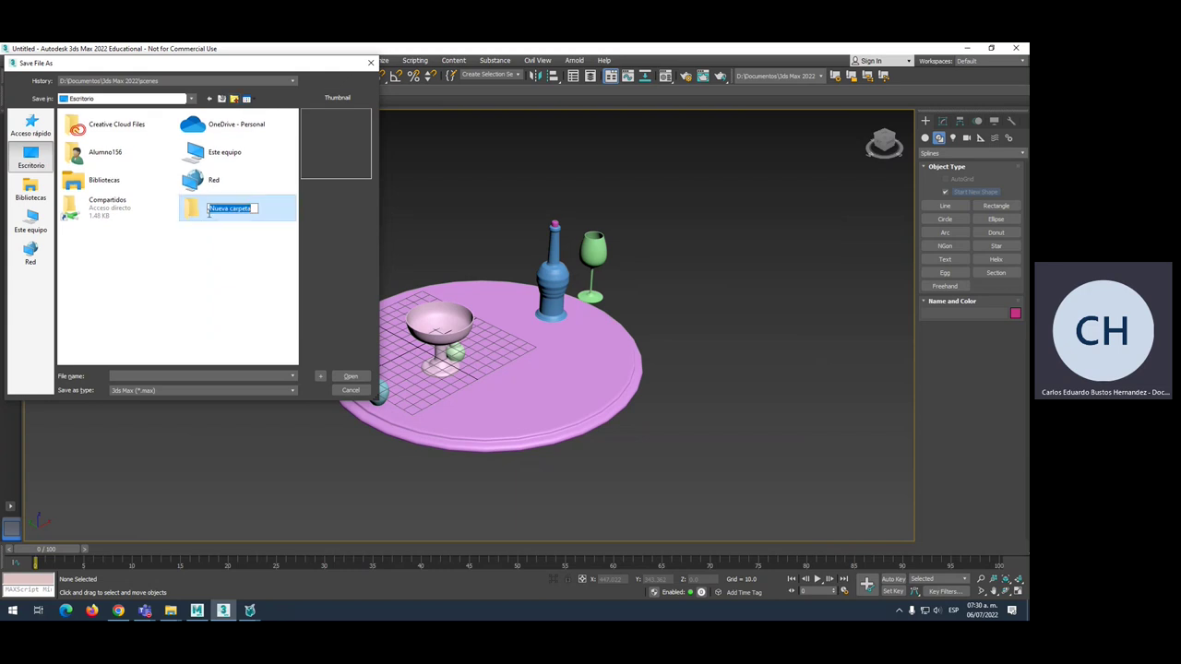
type("coc")
type("ina")
key("Return")
double_click(211, 213)
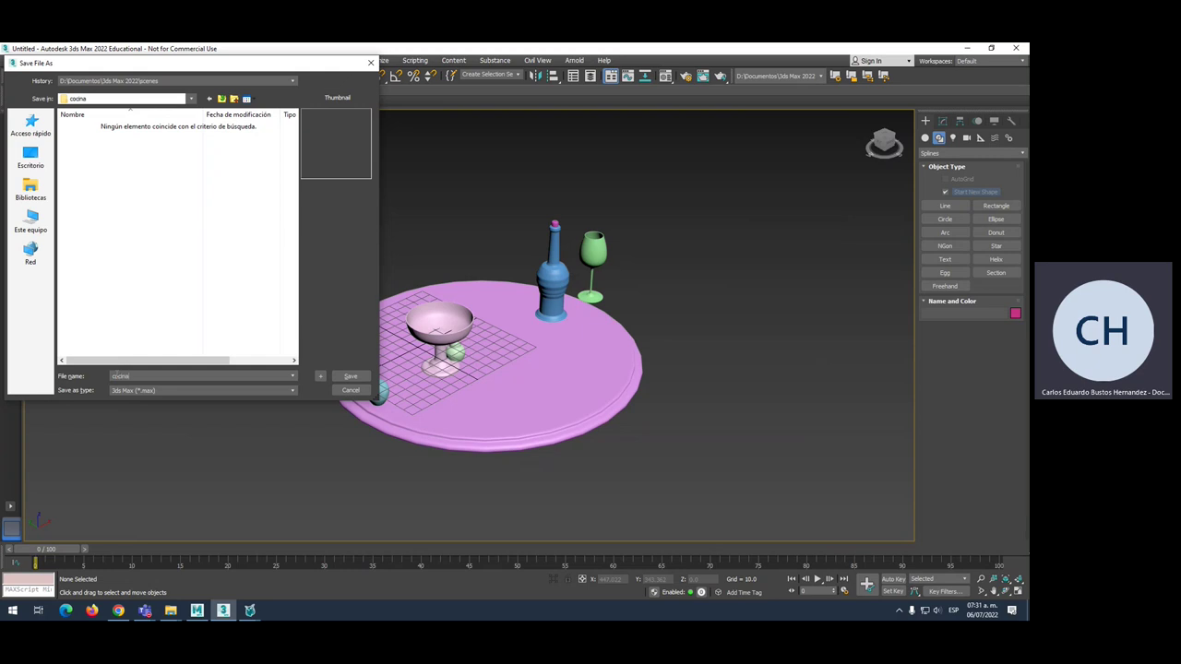
key("Return")
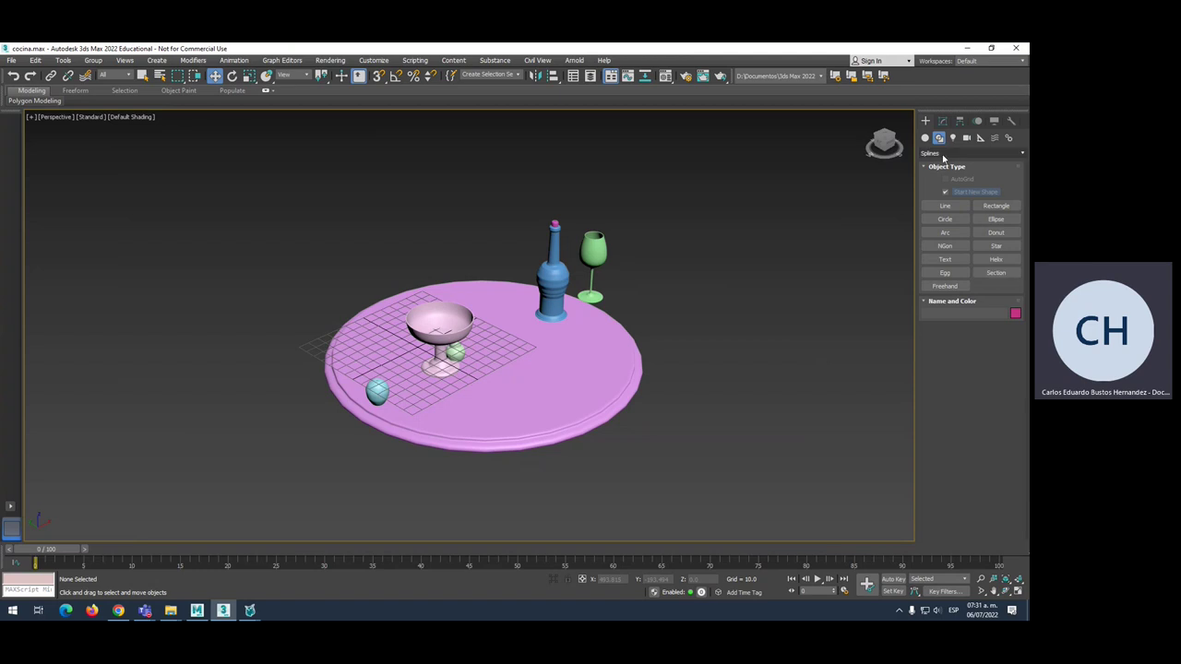
Pick the Plane primitive, switch to four viewports, and set one view to Front.
left_click(928, 138)
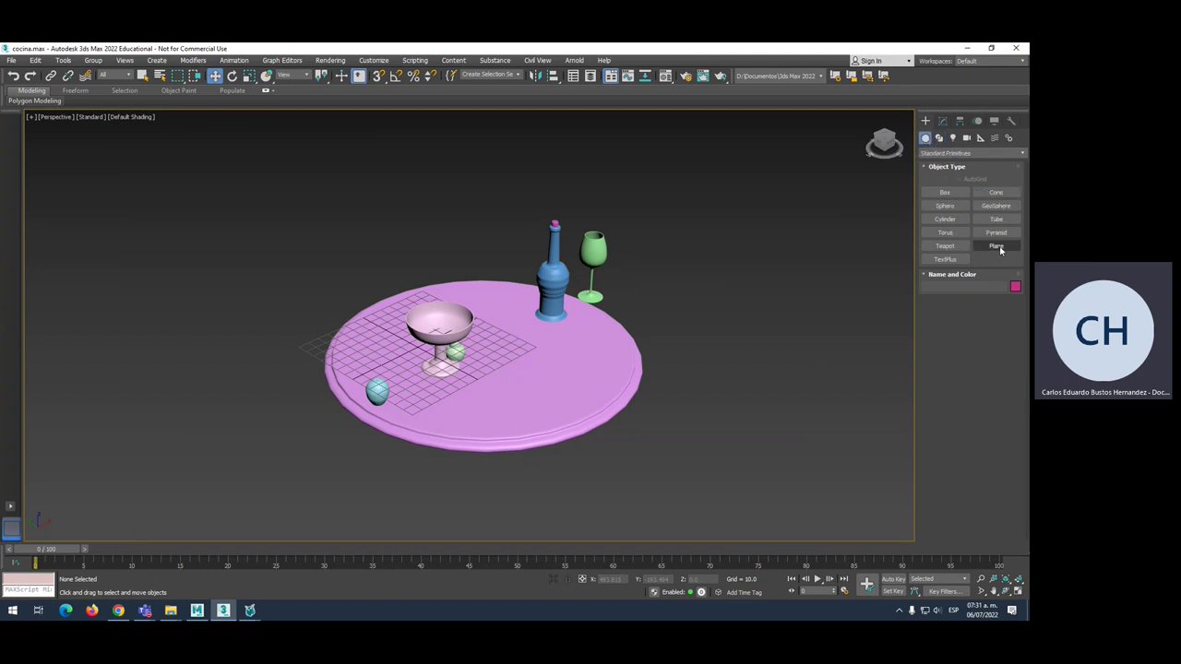
left_click(995, 245)
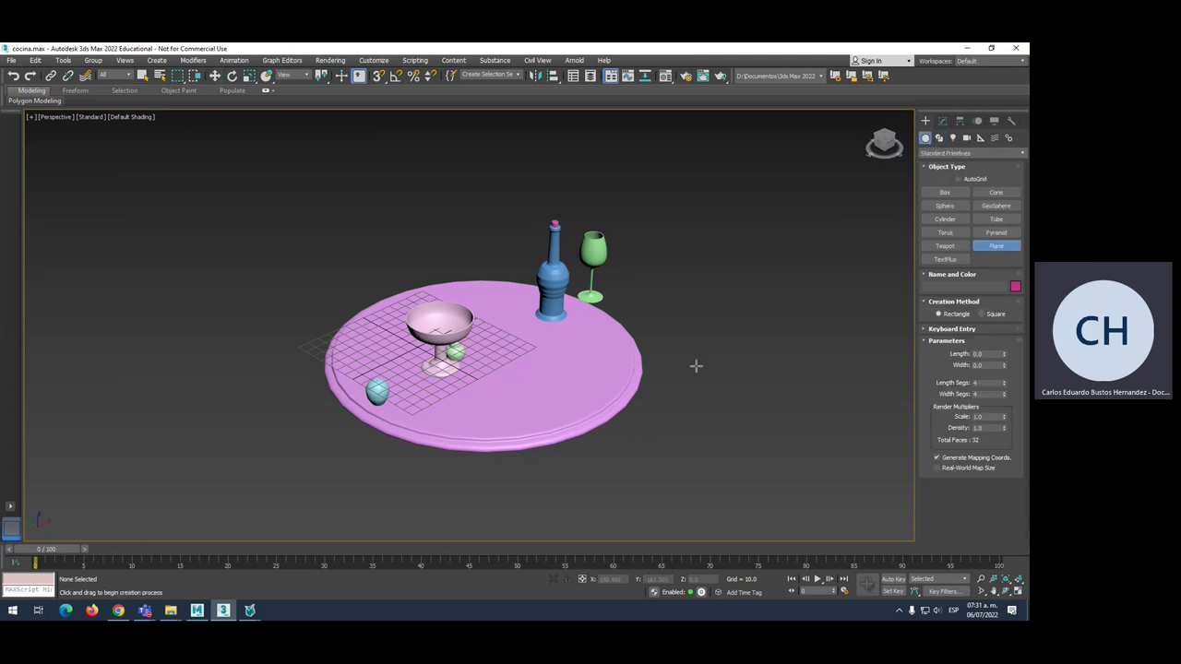
key("alt+w")
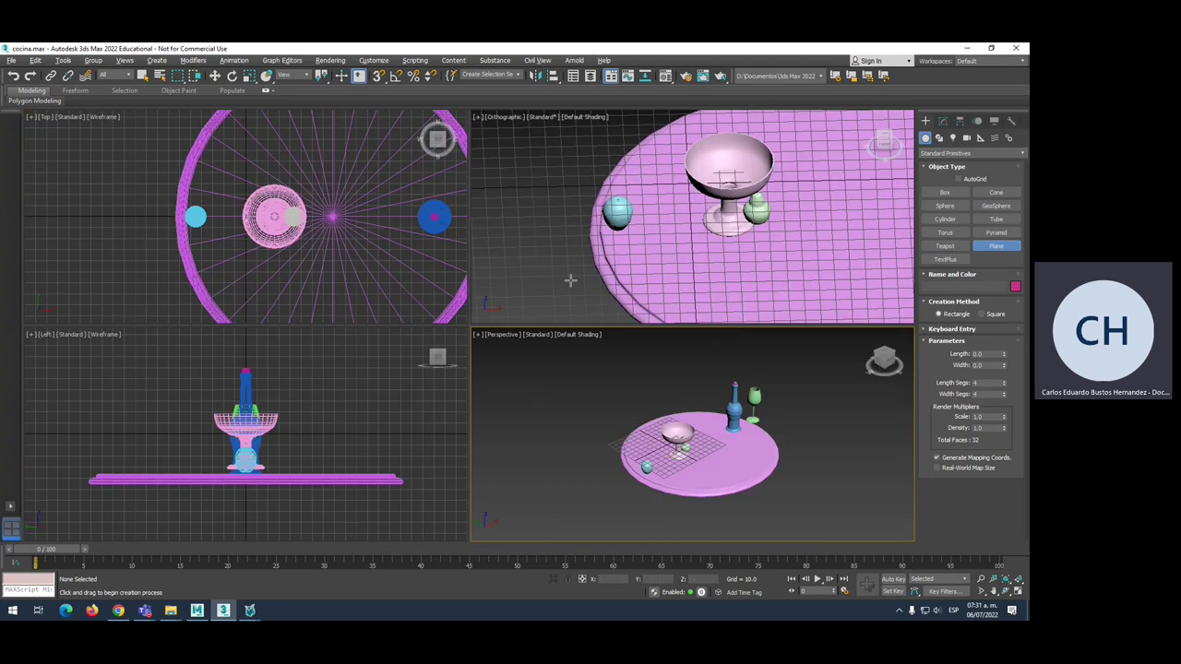
left_click(496, 189)
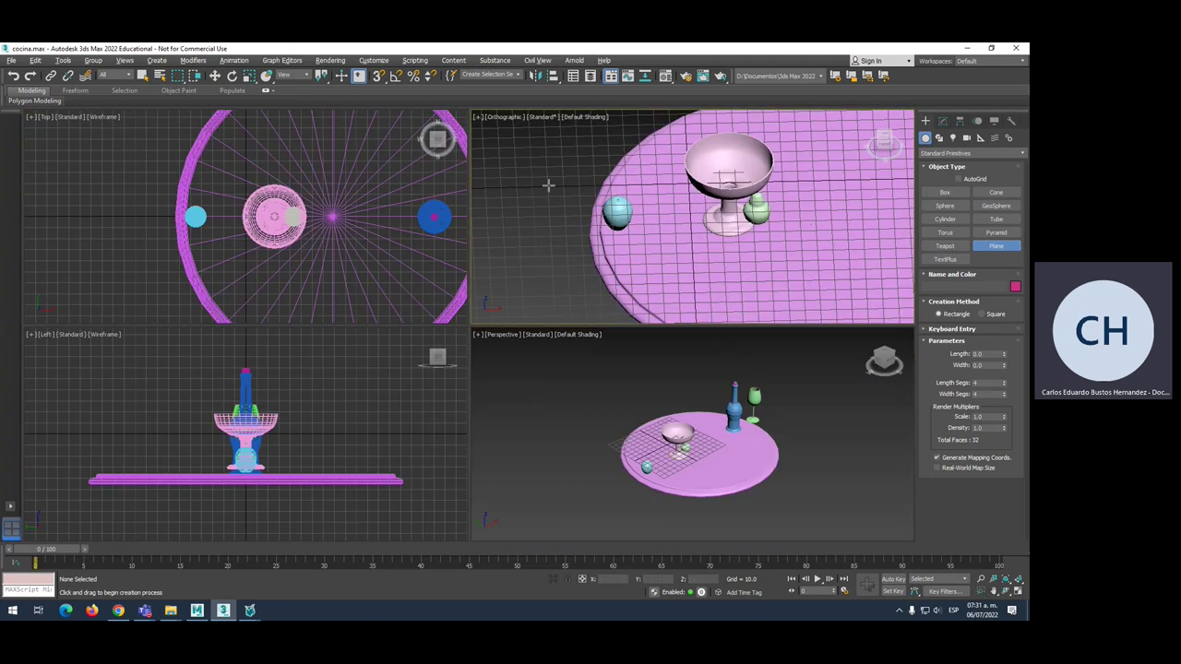
key("f")
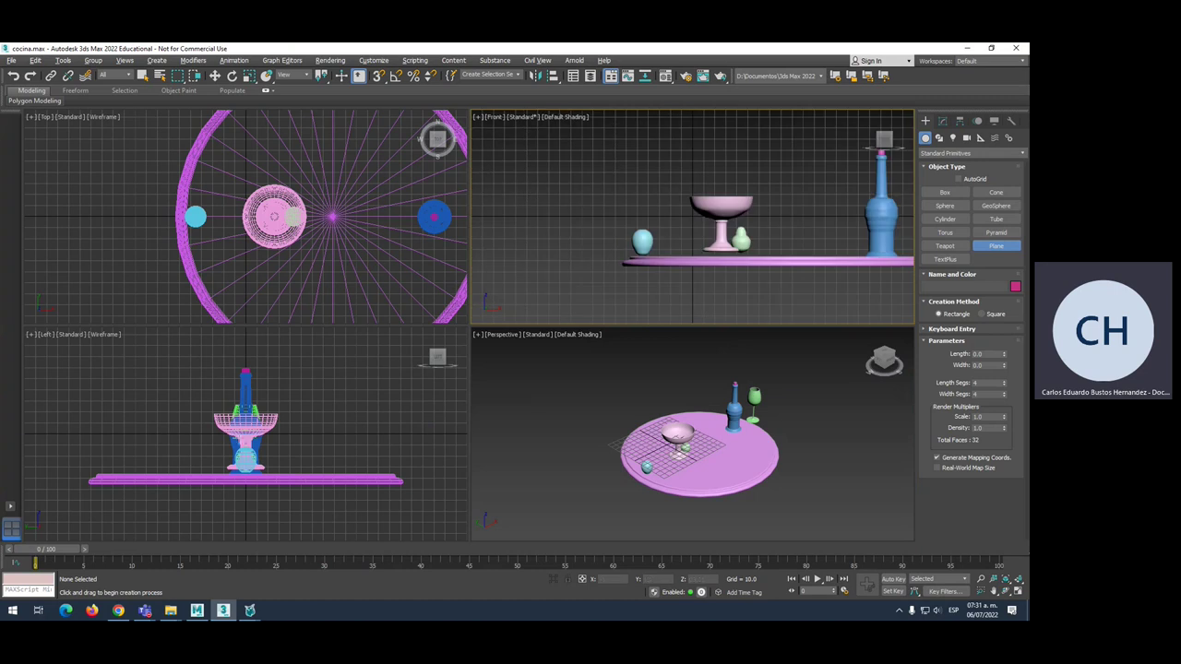
Drag a roughly 311 by 248 plane across the whole round table.
scroll(334, 228, "down", 2)
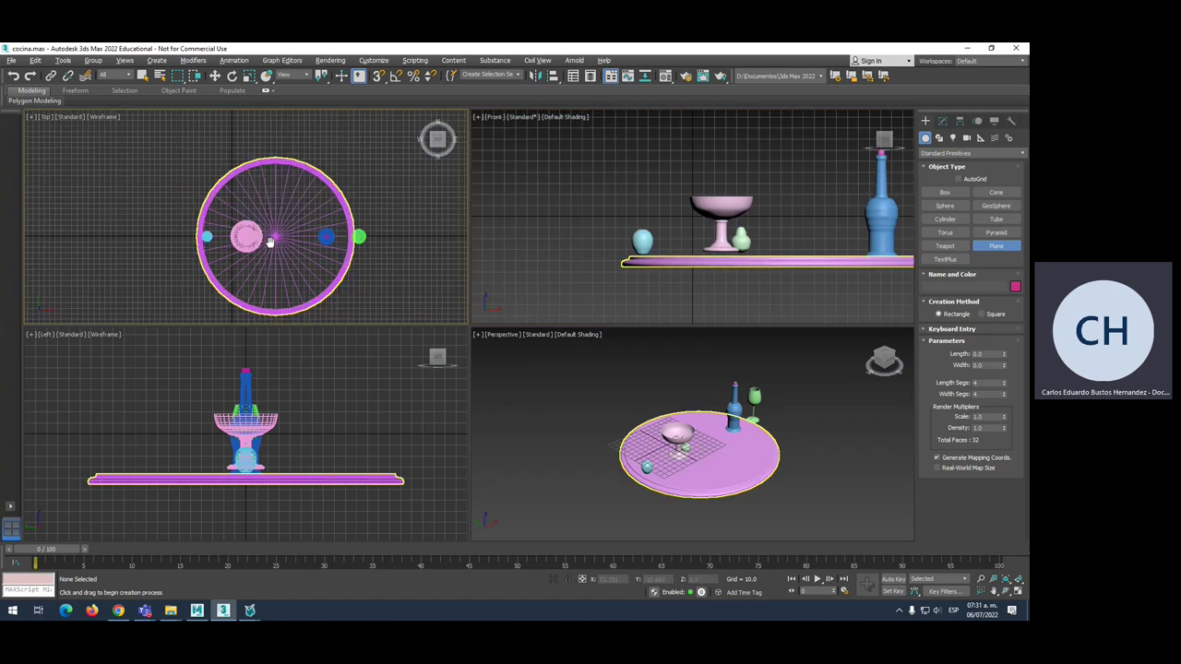
scroll(221, 211, "down", 2)
left_click_drag(188, 175, 325, 297)
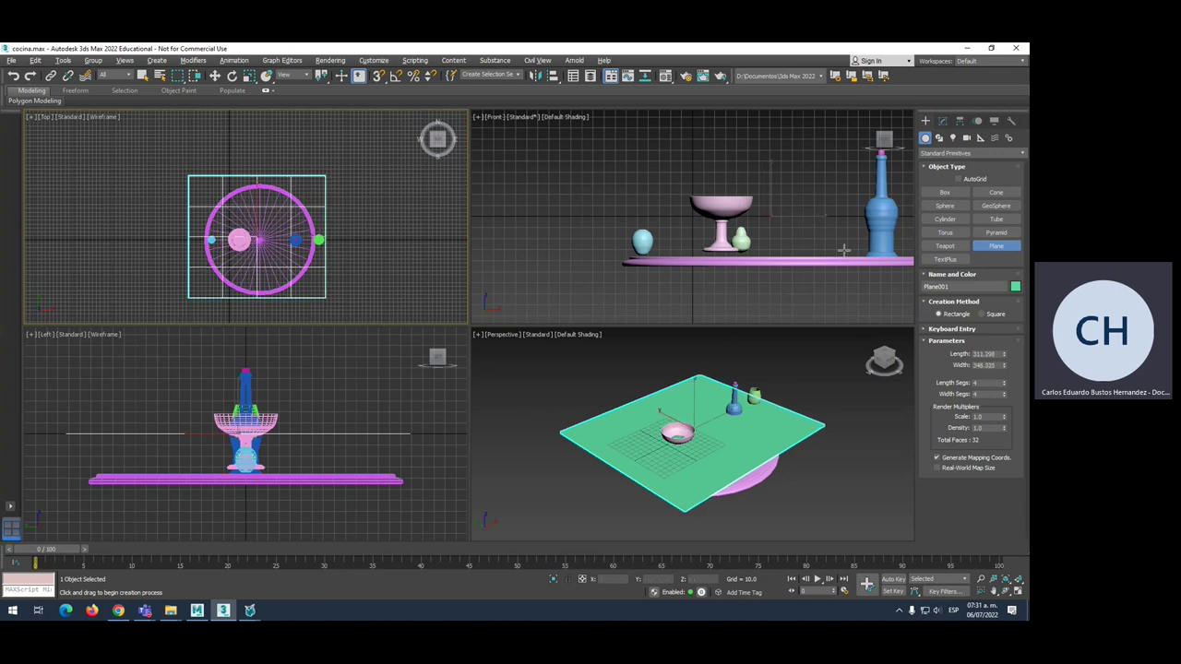
left_click(943, 122)
key("w")
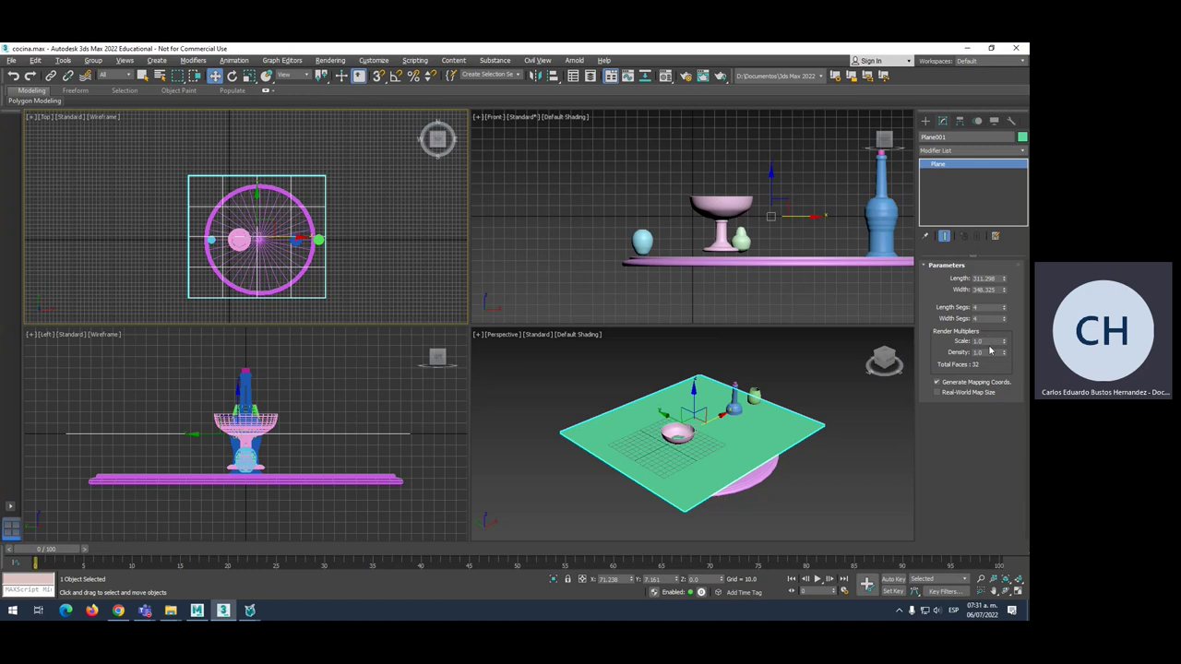
Set the plane's Length Segs and Width Segs to 80 each, giving 12,800 faces.
left_click(986, 307)
key("Tab")
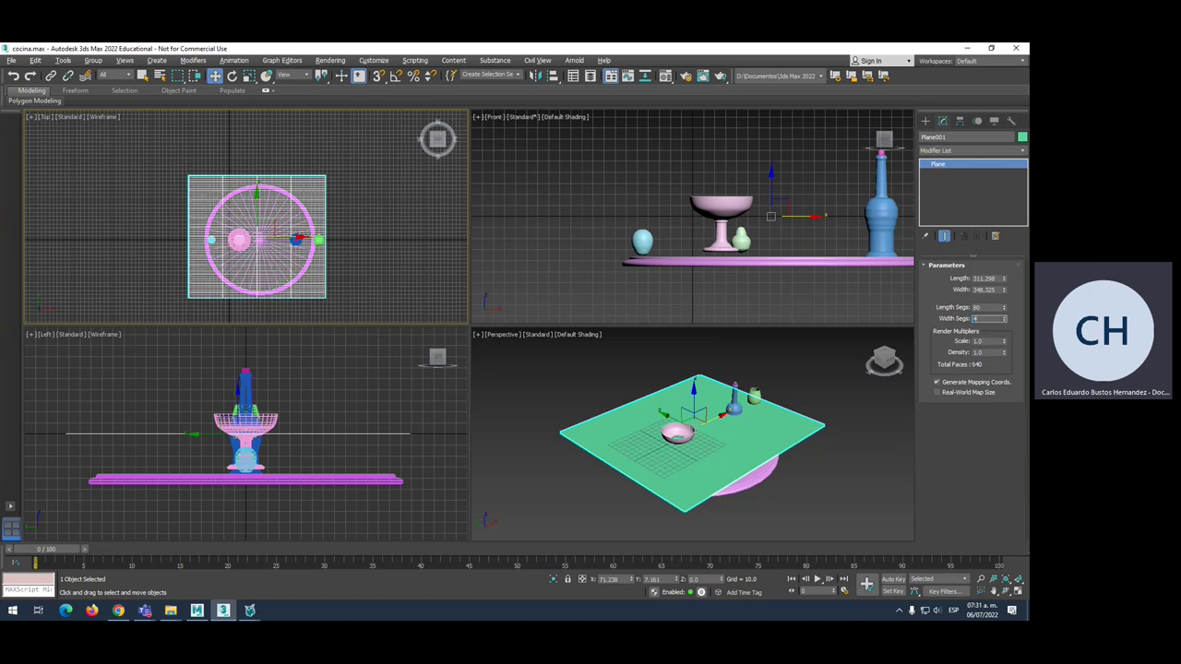
type("0")
key("Return")
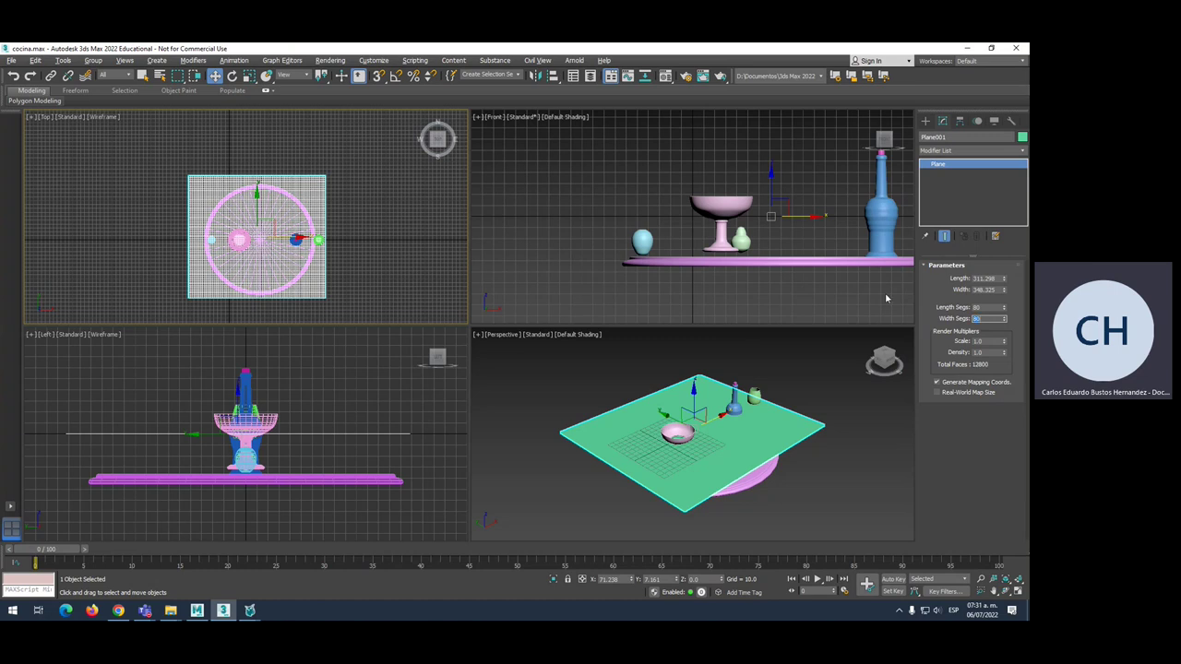
scroll(749, 265, "down", 2)
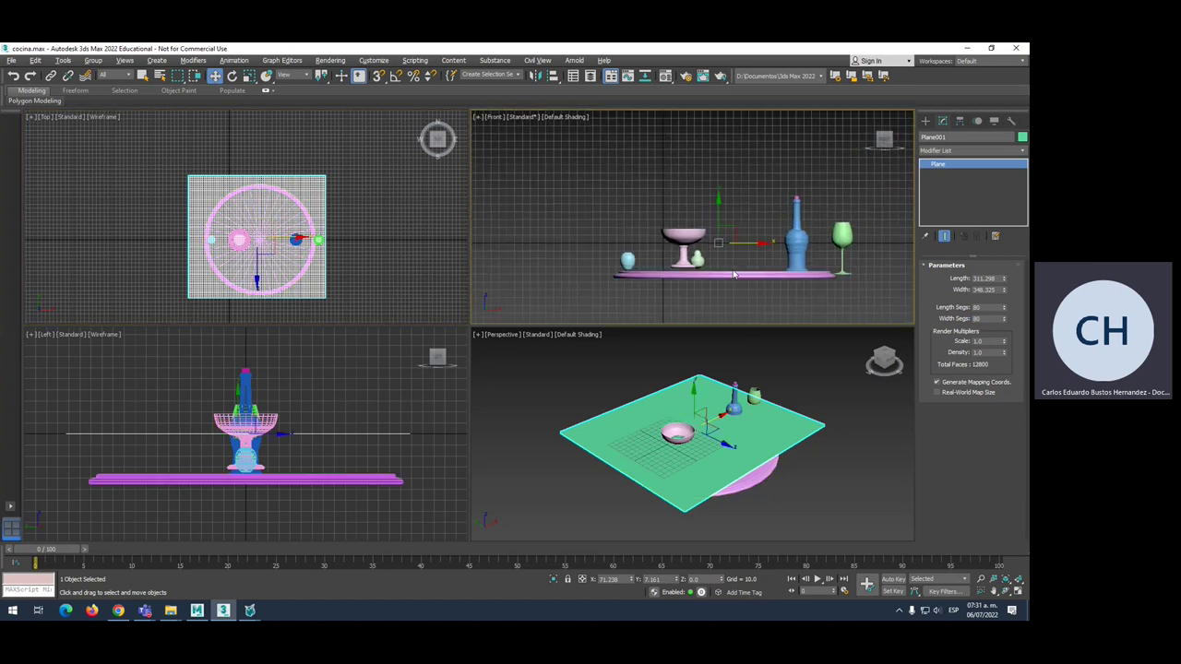
scroll(743, 276, "down", 3)
scroll(737, 290, "up", 3)
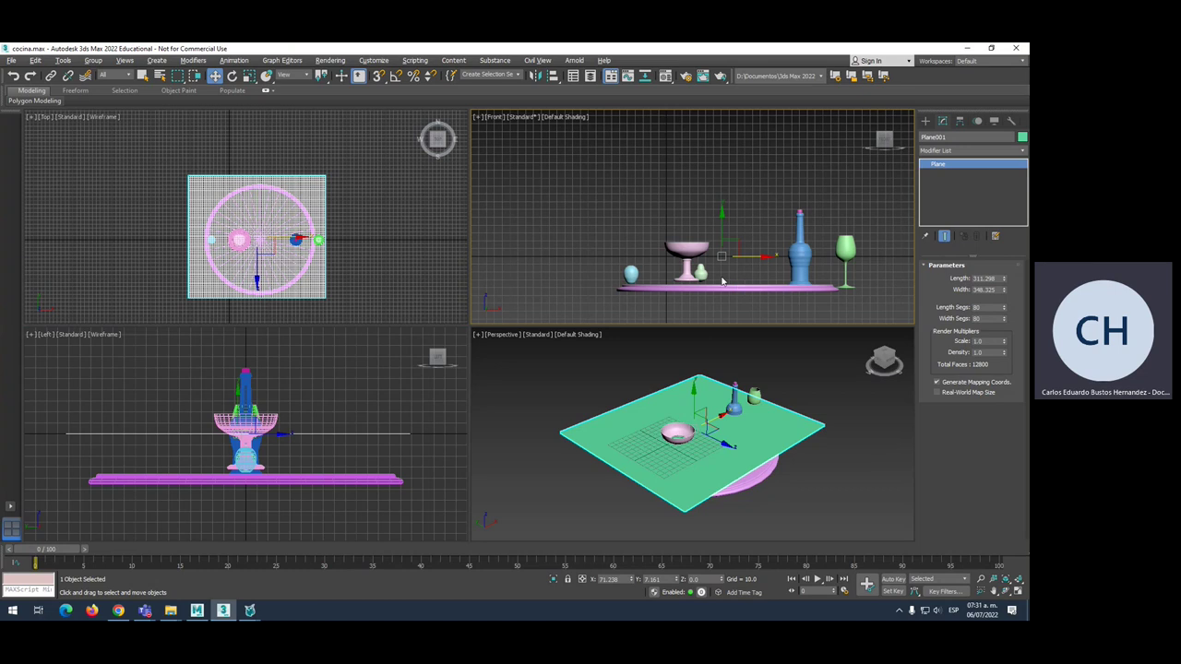
Try raising the table objects, return them to place, then nudge the wine glass up slightly.
left_click(583, 223)
left_click_drag(793, 296, 795, 304)
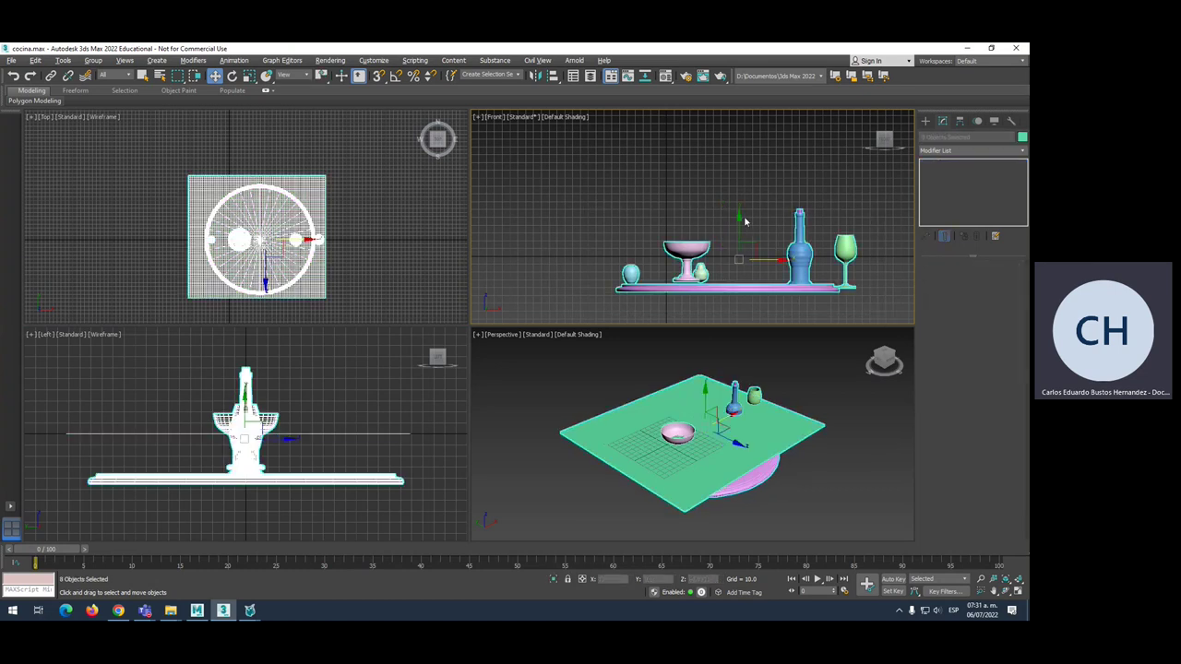
mouse_move(735, 220)
left_mouse_down()
mouse_move(735, 178)
mouse_move(736, 197)
left_mouse_up()
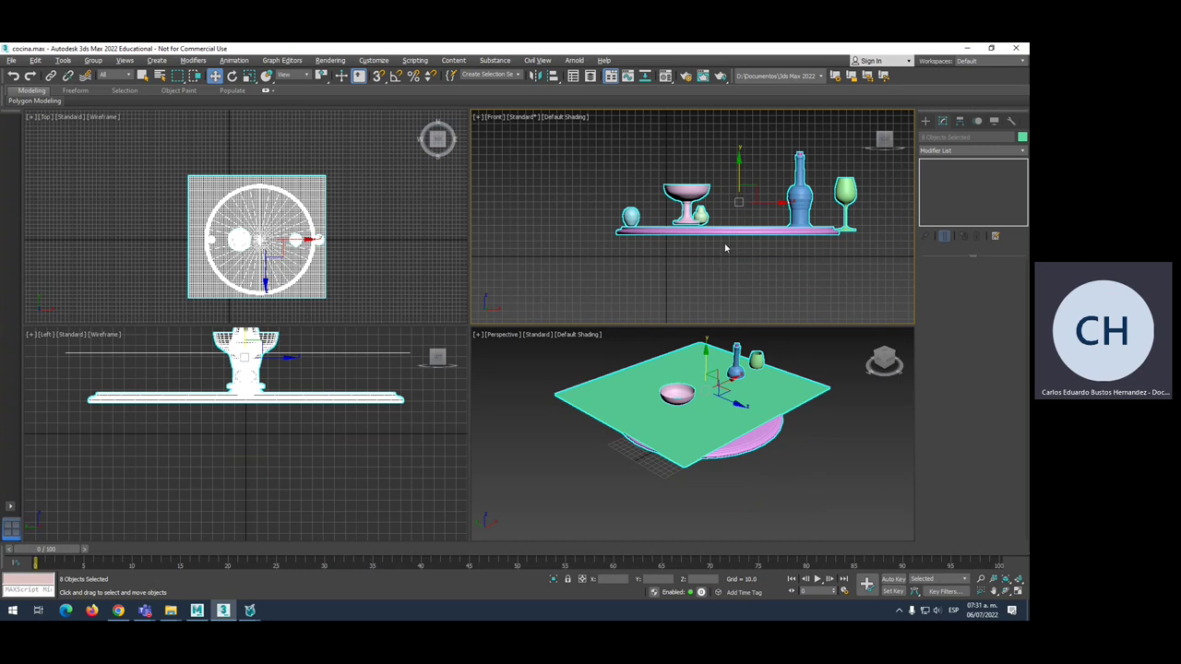
mouse_move(739, 180)
left_mouse_down()
mouse_move(742, 203)
mouse_move(692, 261)
left_mouse_up()
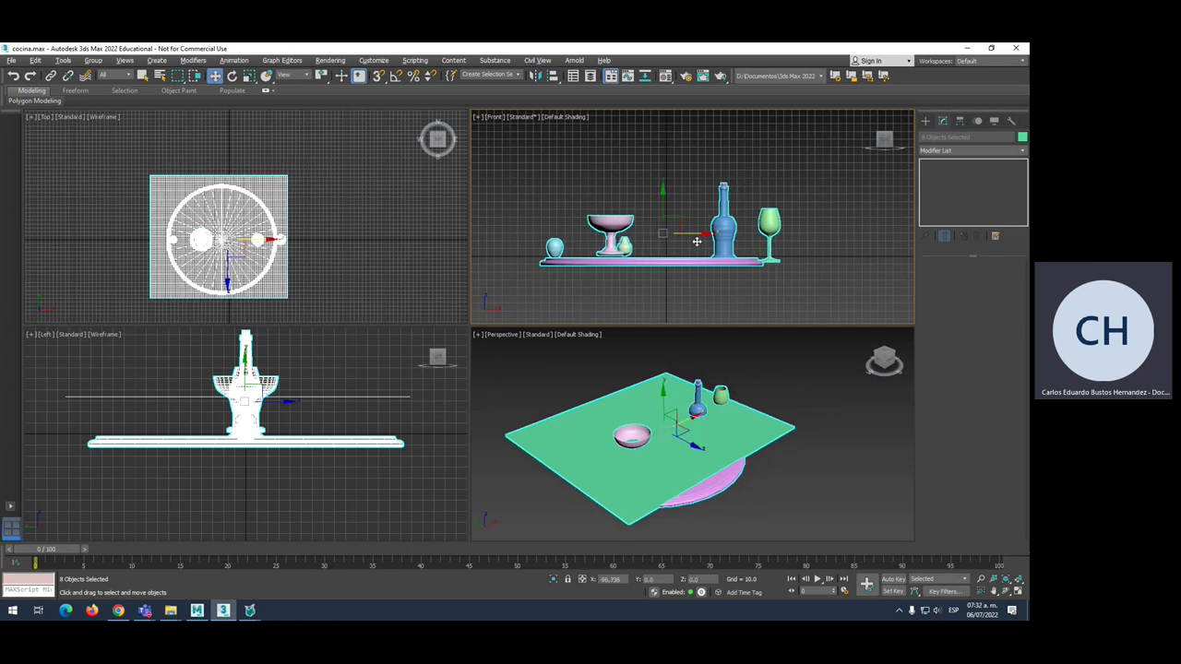
left_click(772, 220)
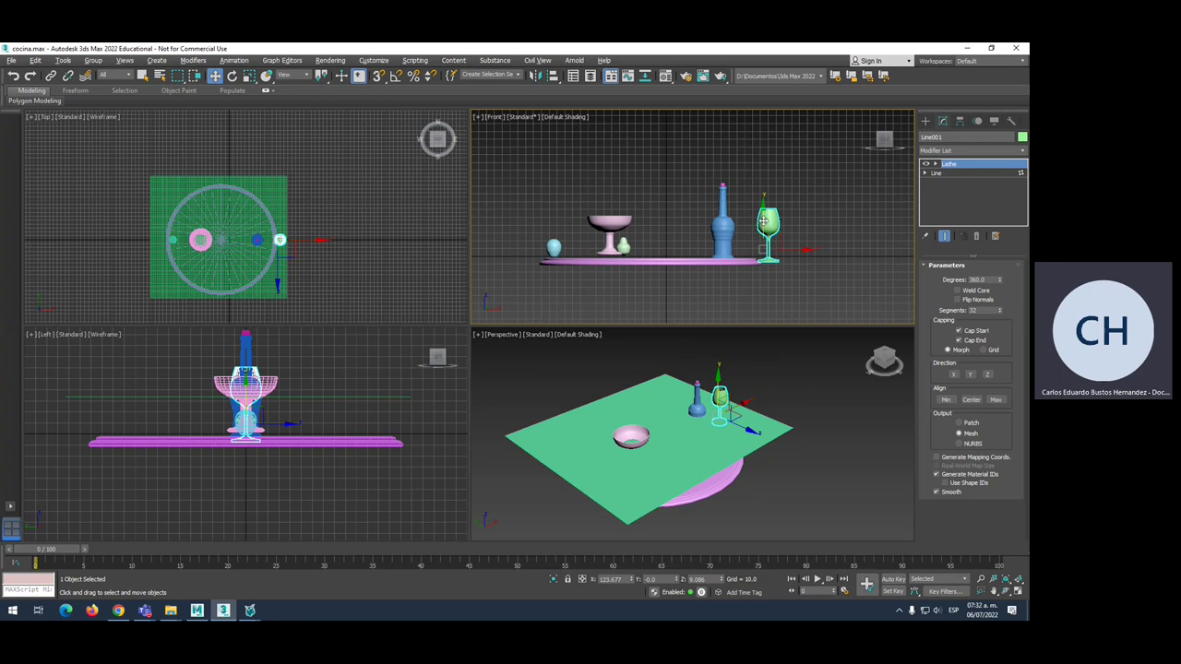
left_click_drag(780, 232, 780, 224)
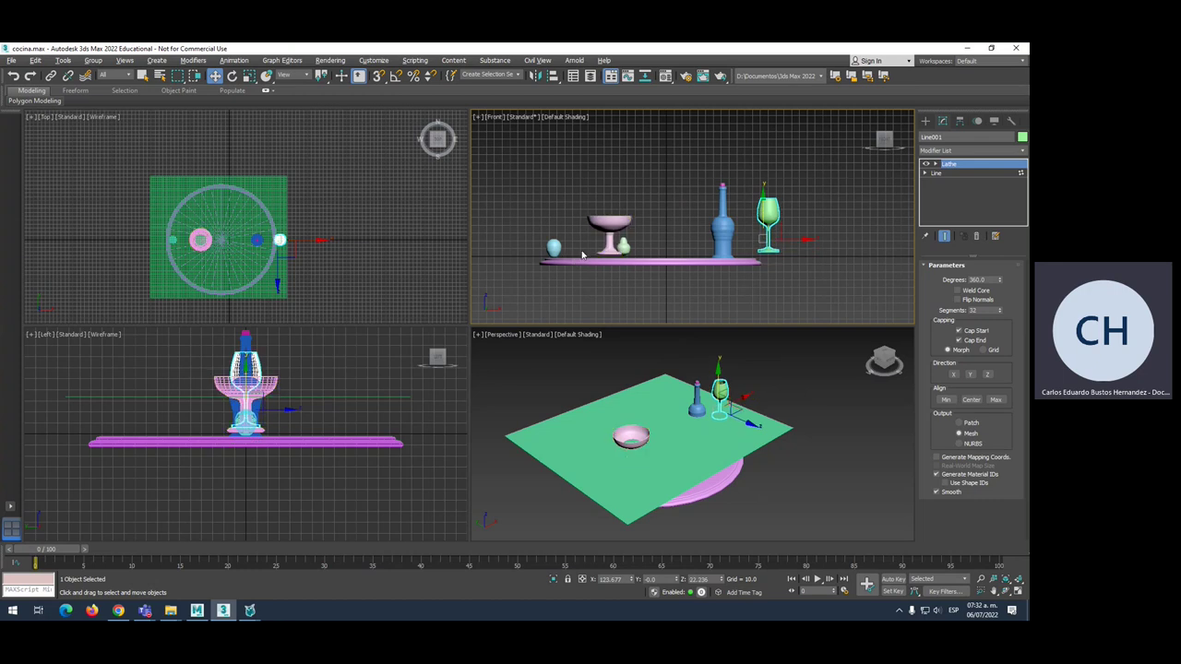
In the Front view, lower the tablecloth plane to tabletop height.
left_click(683, 415)
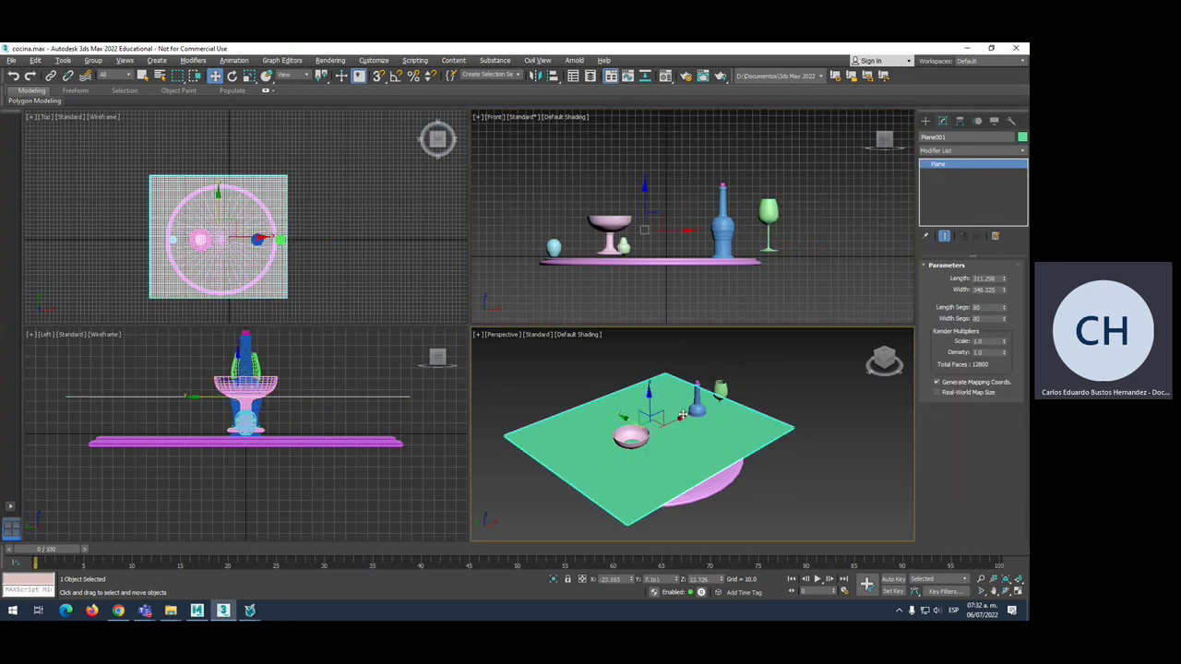
left_click(644, 194)
left_click_drag(645, 190, 652, 212)
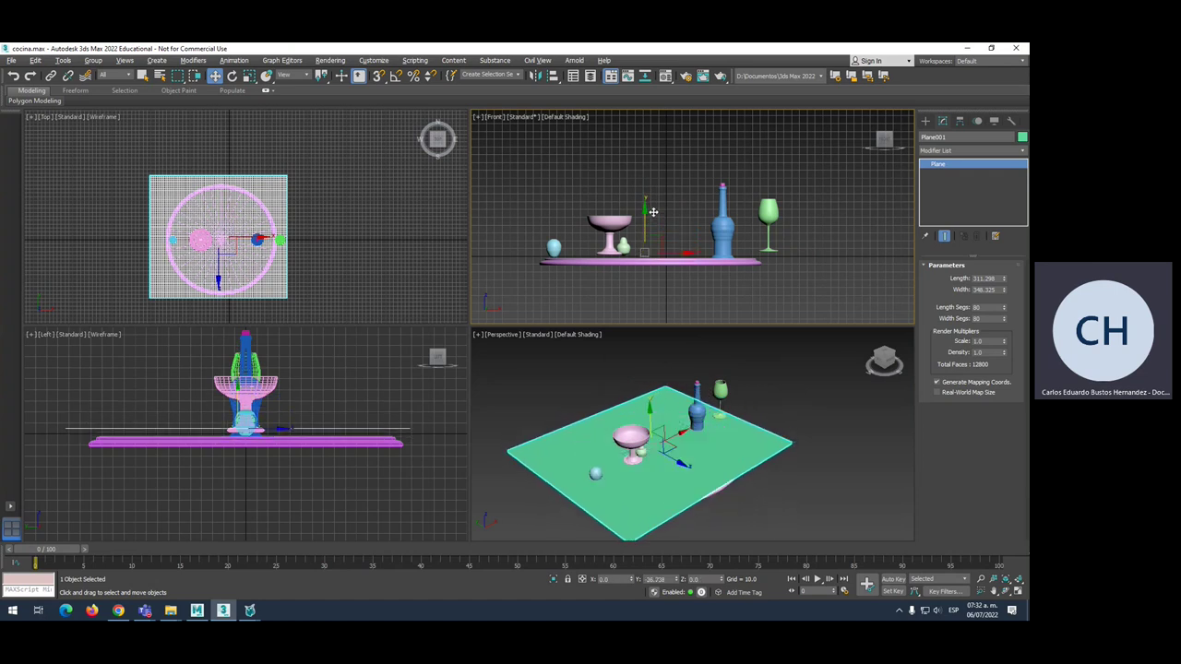
scroll(576, 263, "up", 2)
scroll(576, 263, "up", 2)
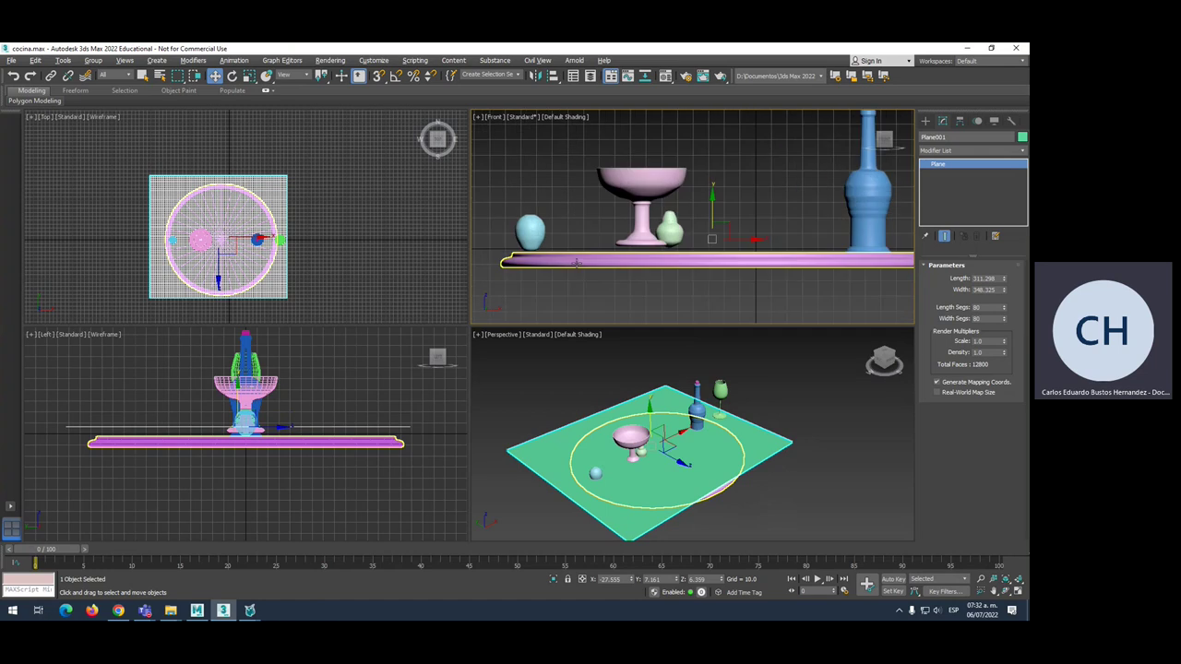
Raise the round Lathe table top slightly to line up with the plane, then reselect the plane.
left_click(578, 261)
scroll(572, 258, "up", 2)
scroll(558, 251, "up", 1)
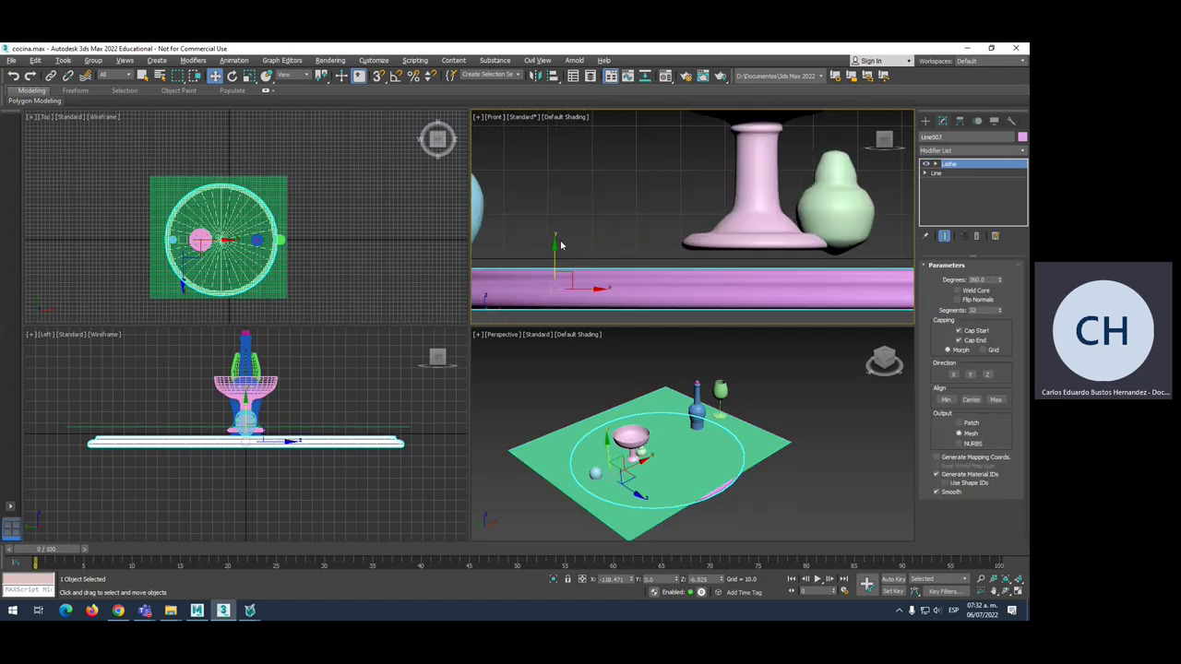
left_click_drag(555, 242, 557, 235)
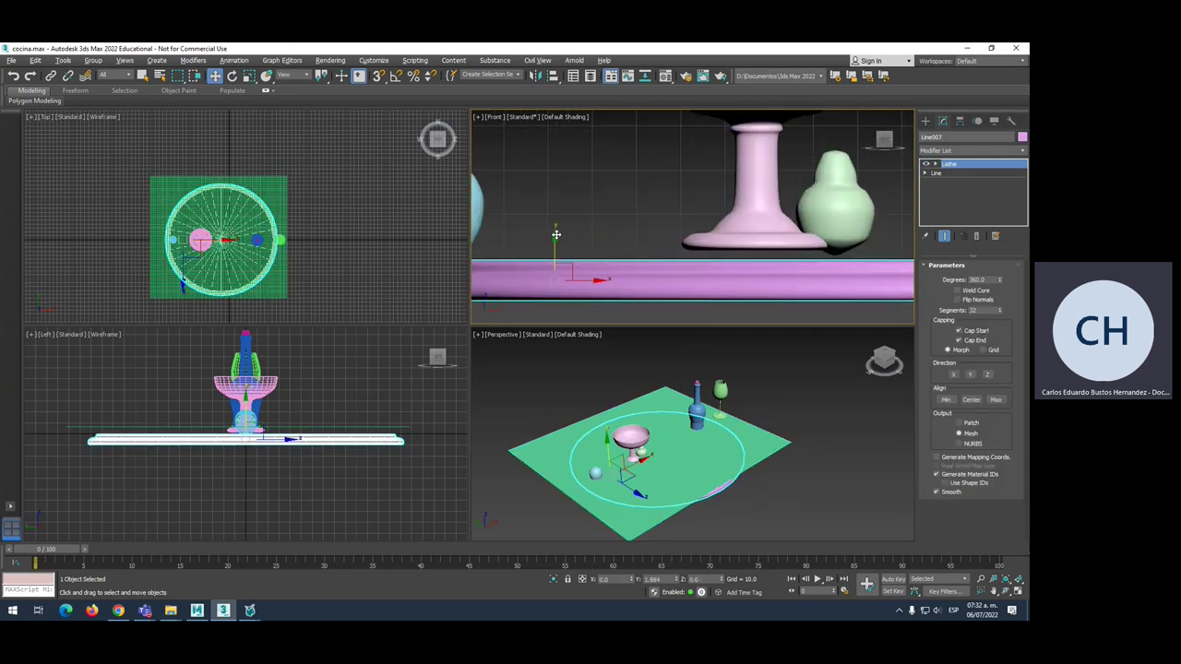
scroll(678, 309, "down", 5)
left_click(671, 436)
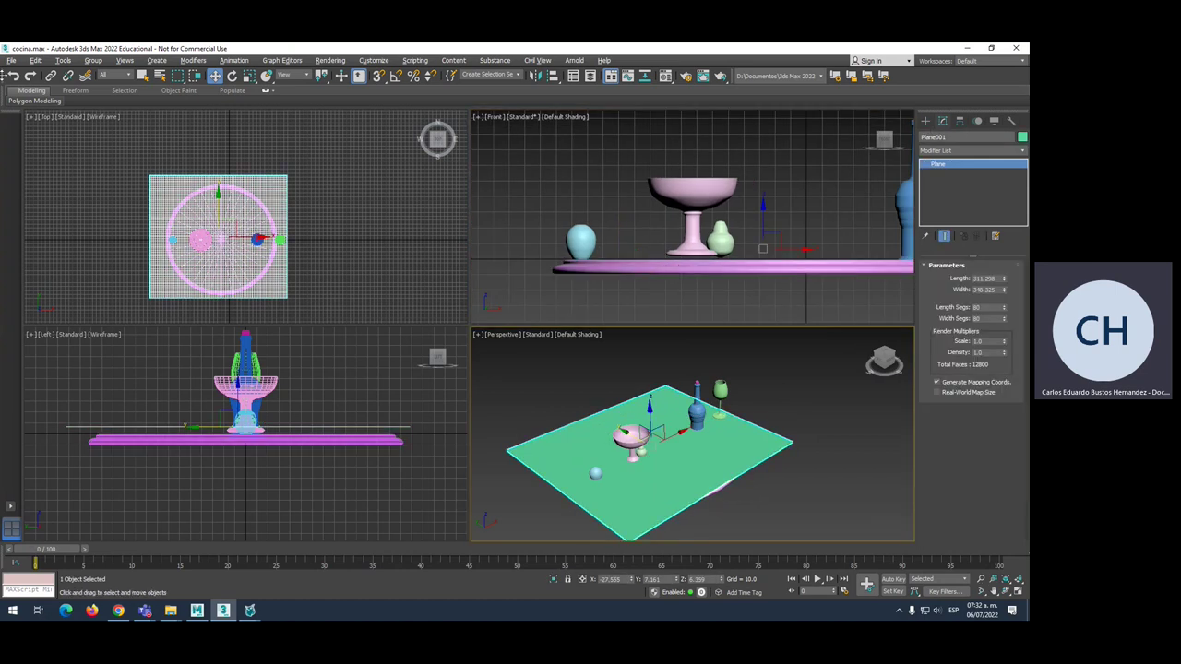
Save the scene and rename the dense plane to mantel.
left_click(11, 60)
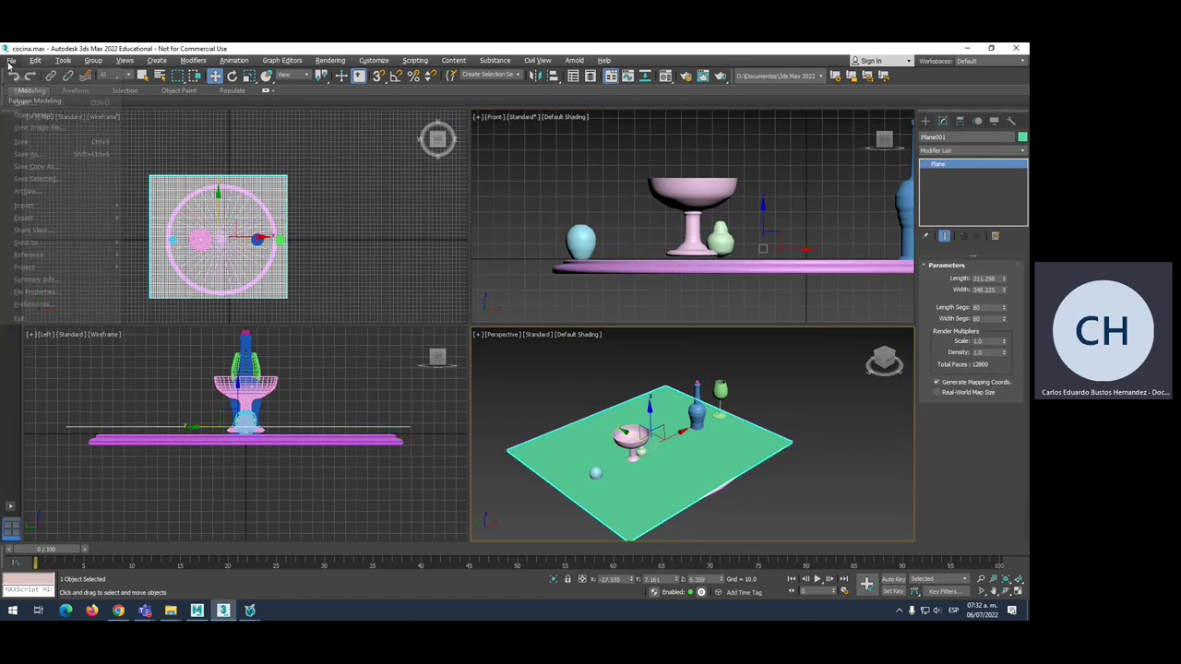
left_click(32, 153)
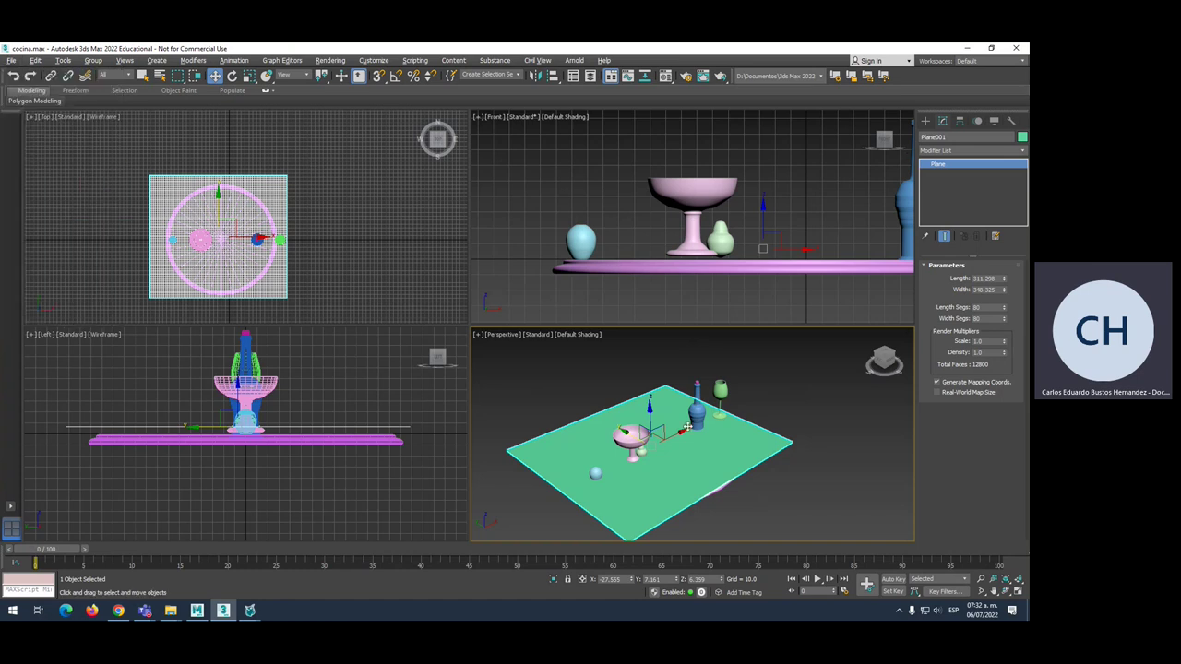
left_click(795, 391)
left_click(753, 439)
left_click(960, 137)
key("Return")
Rename the lathed table object to mesa, then reselect the mantel plane.
left_click(716, 273)
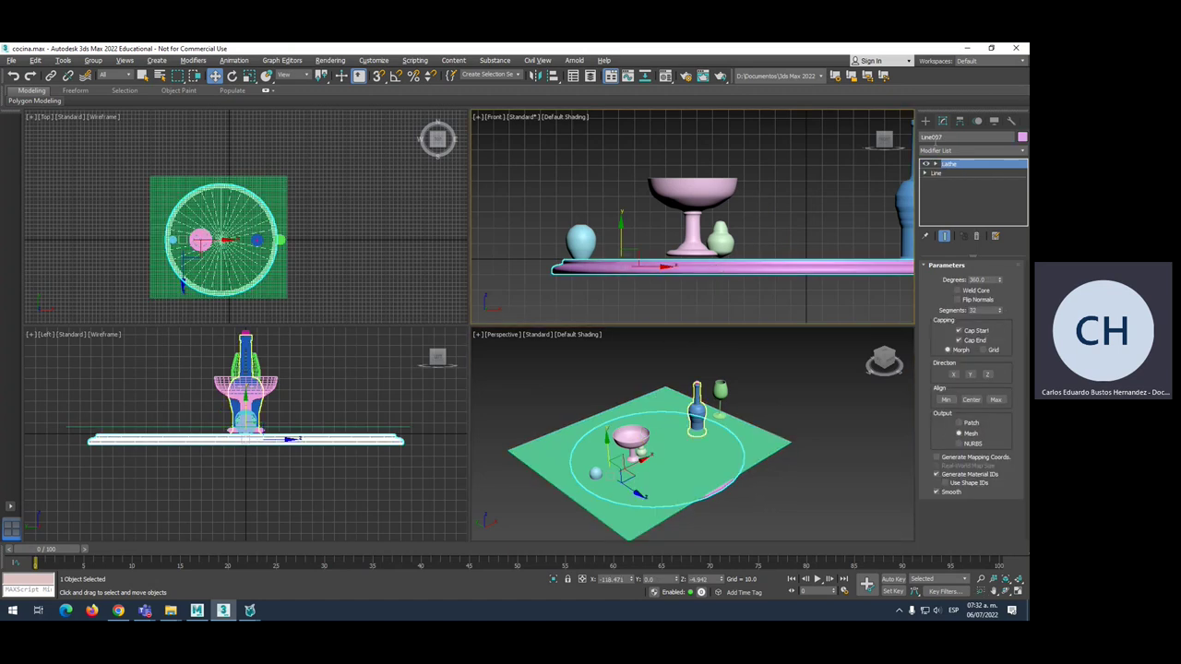
mouse_move(885, 138)
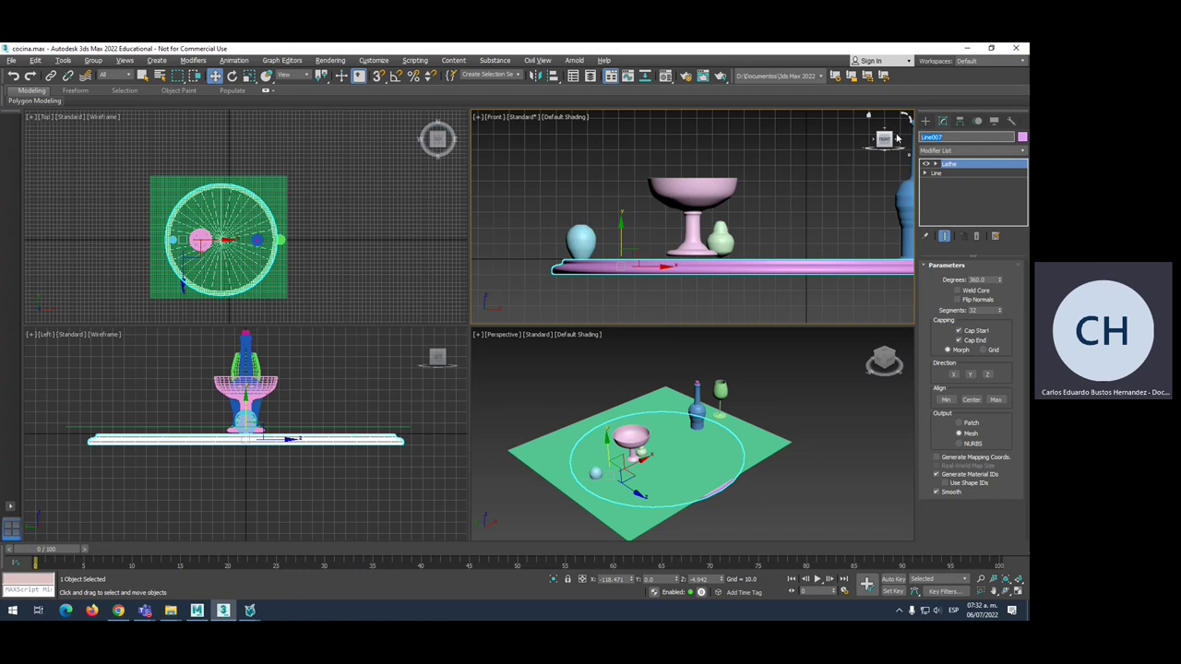
type("mesa")
left_click(748, 433)
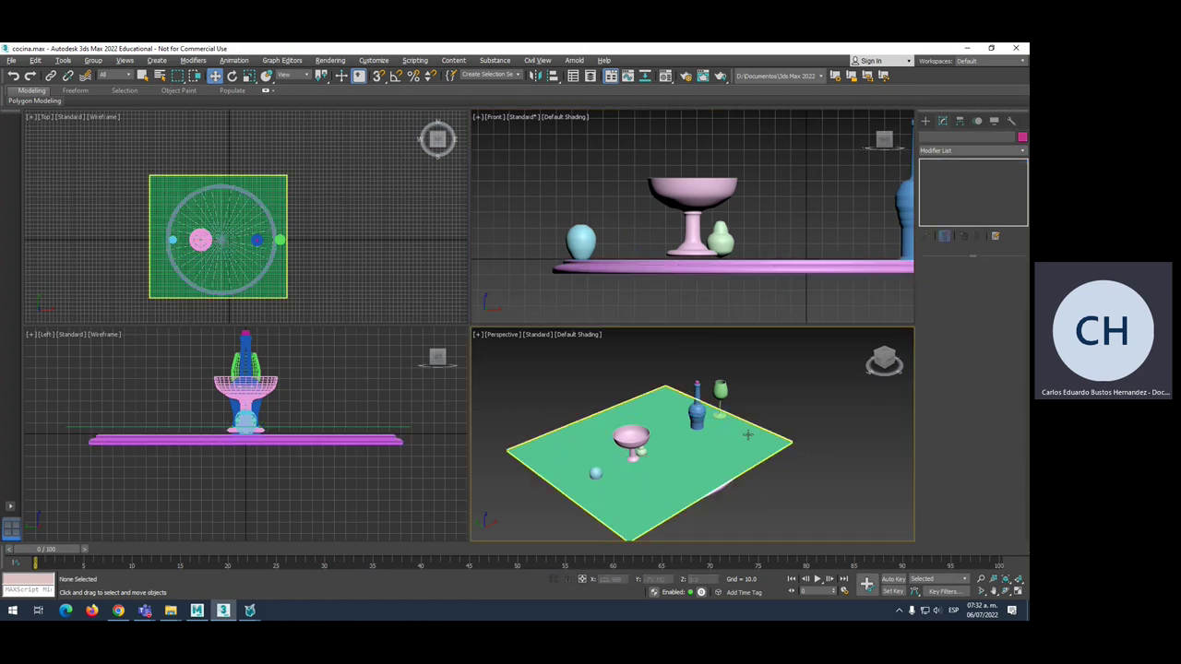
left_click(749, 434)
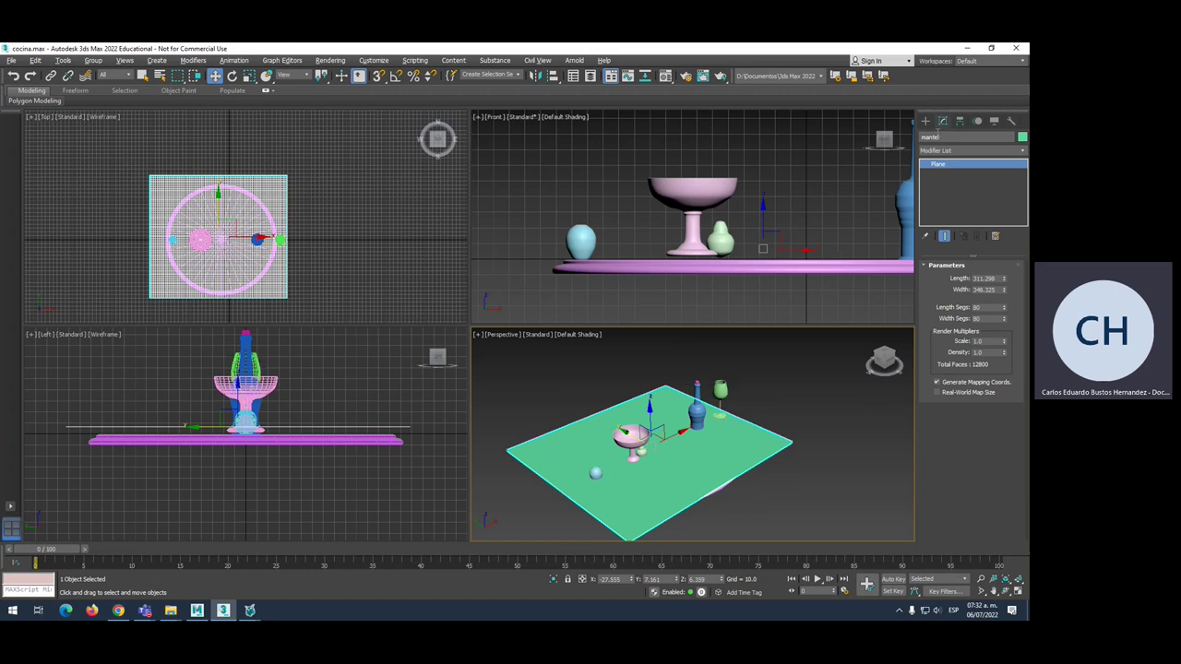
Add a Cloth modifier to the mantel plane.
left_click(941, 152)
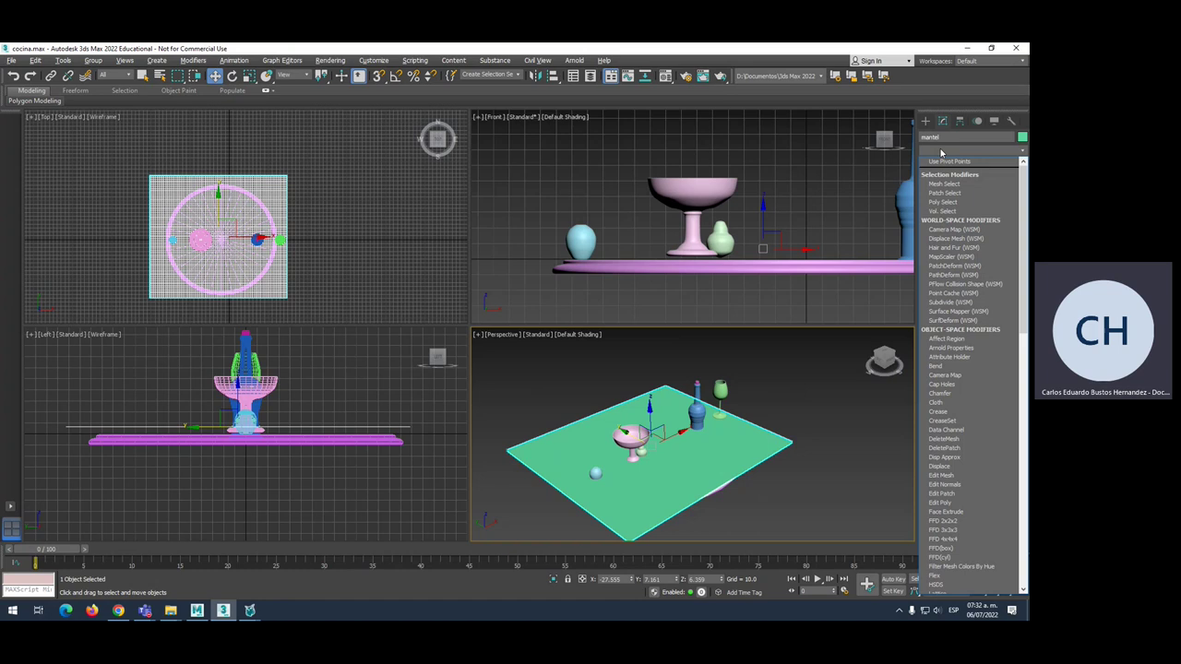
scroll(942, 152, "down", 3)
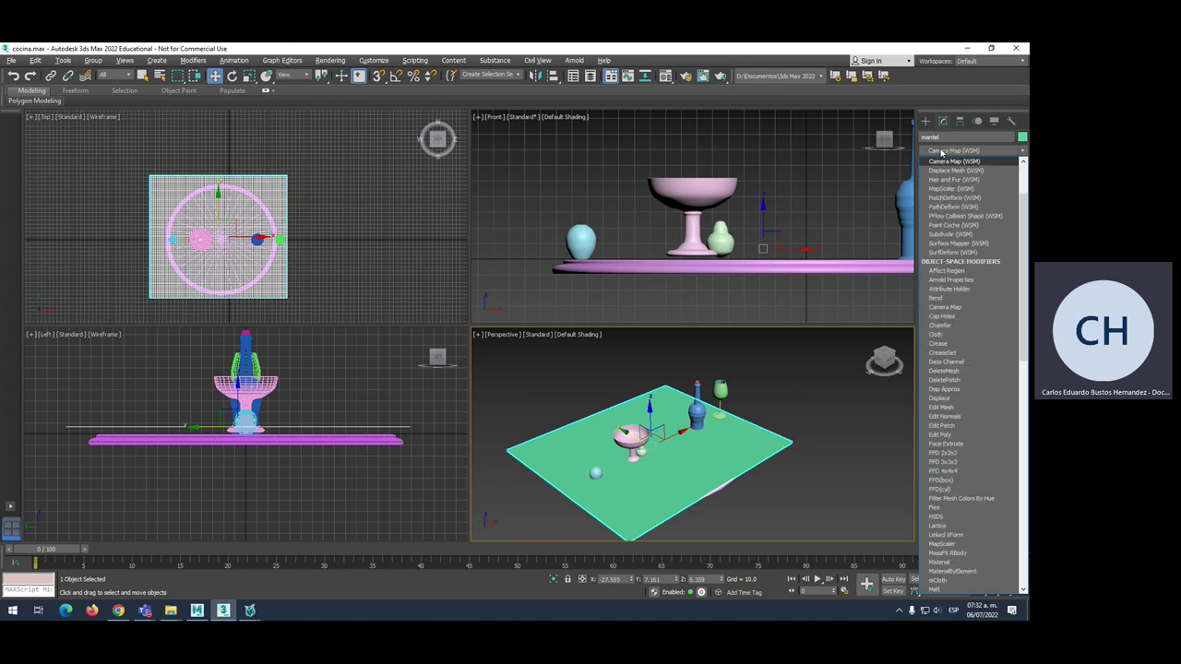
left_click(937, 335)
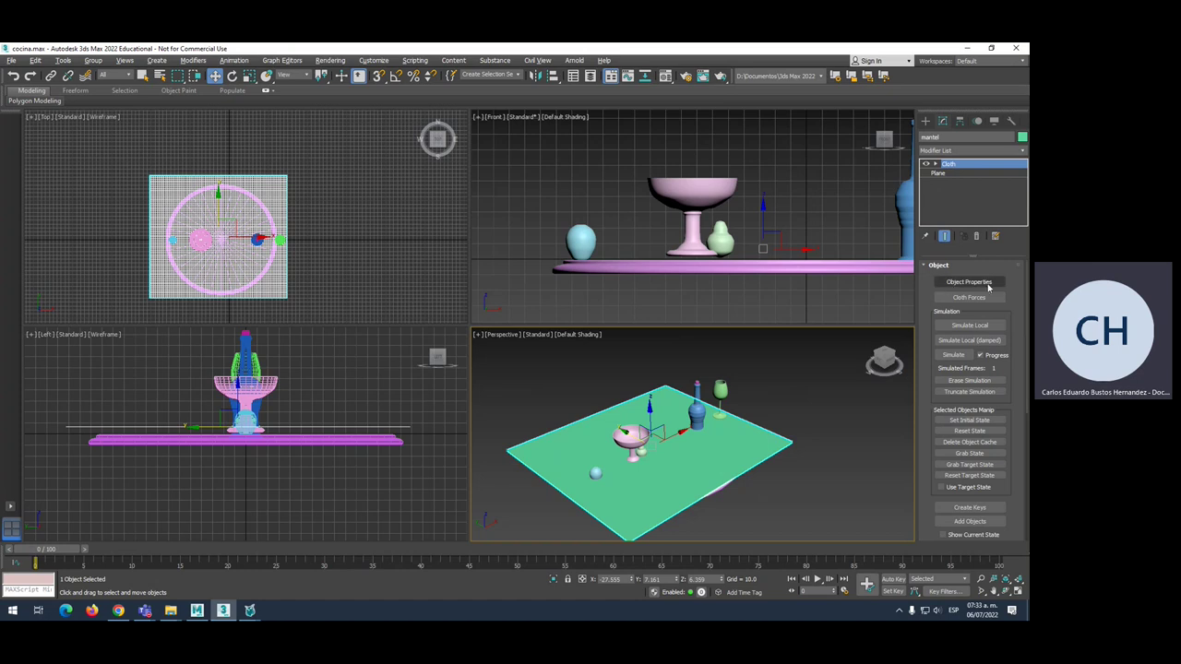
In the cloth Object Properties, set mantel to behave as Cloth.
left_click(967, 282)
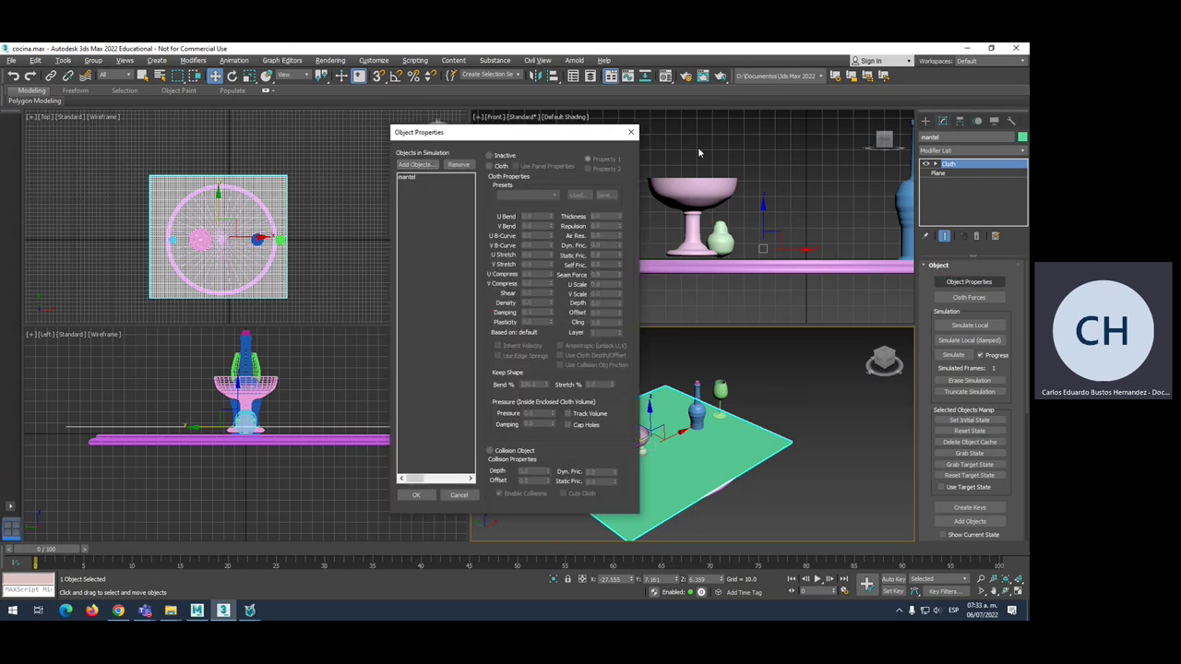
left_click_drag(476, 128, 336, 117)
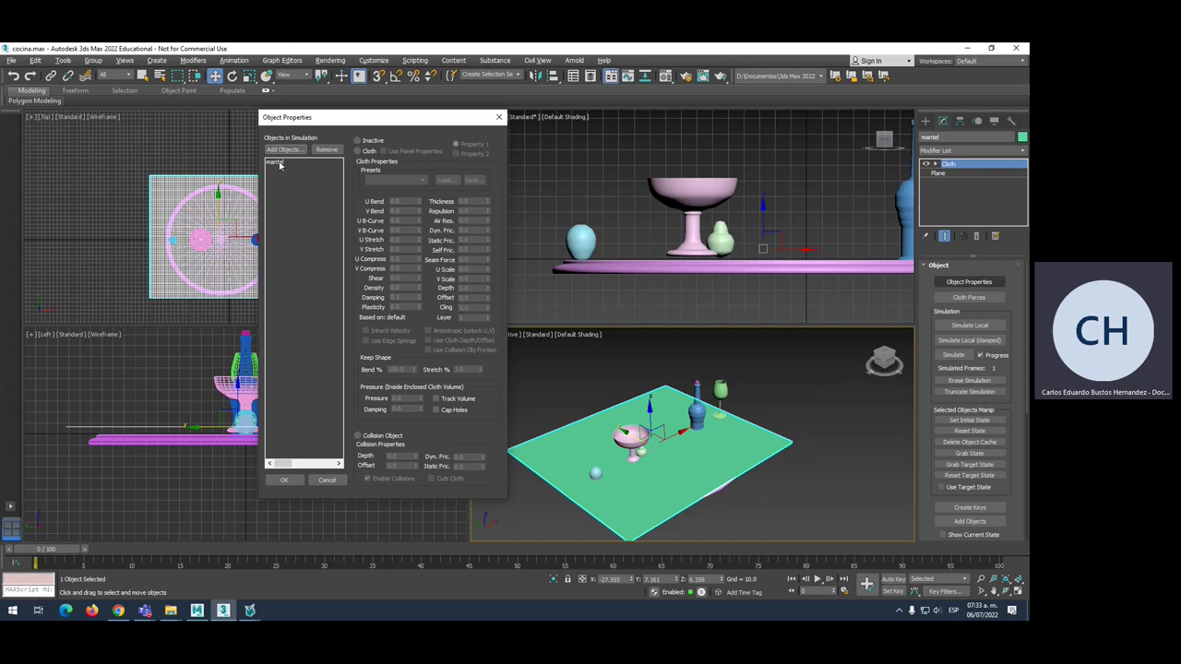
left_click(358, 151)
left_click_drag(366, 123, 374, 121)
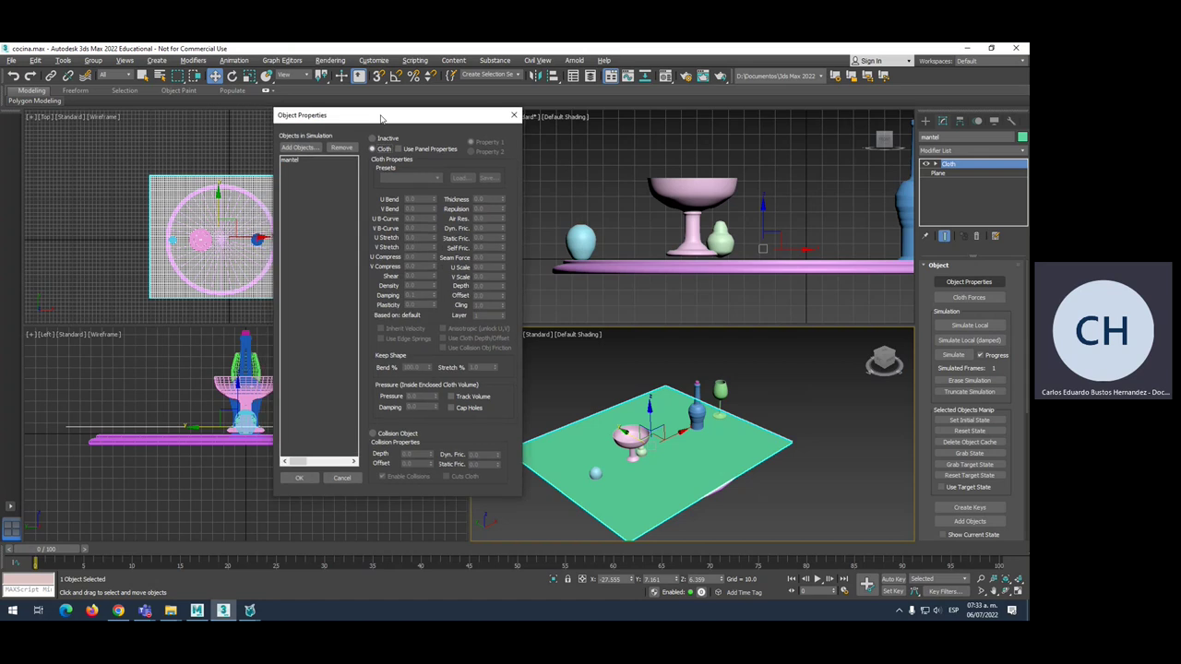
left_click(286, 164)
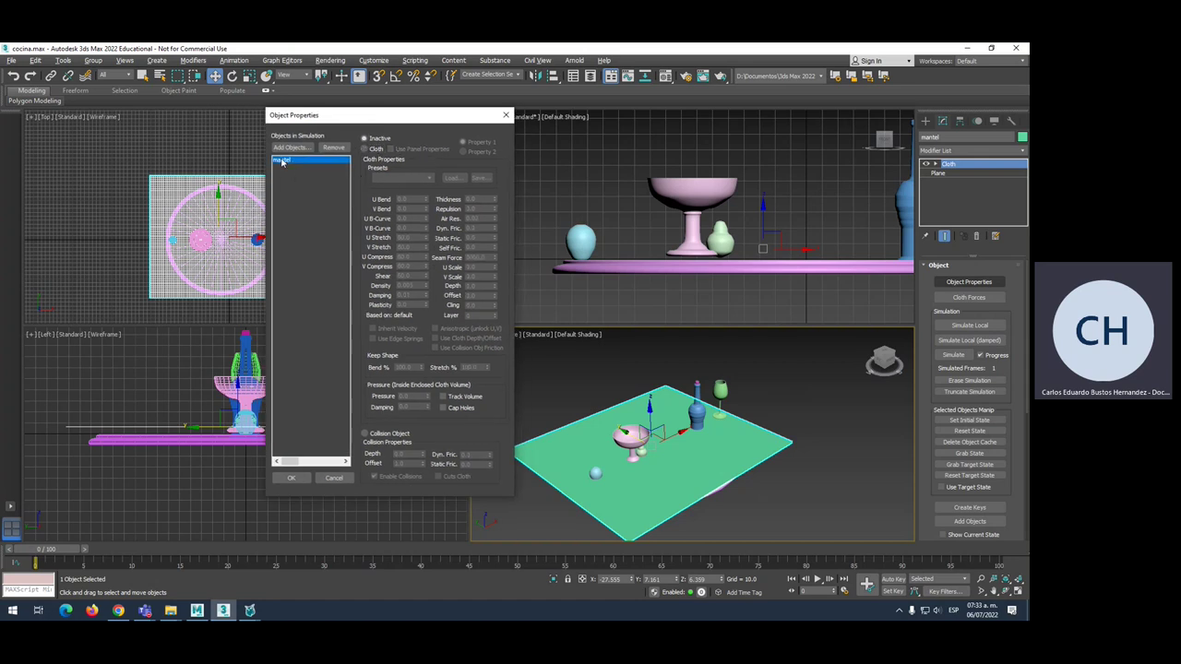
left_click(365, 149)
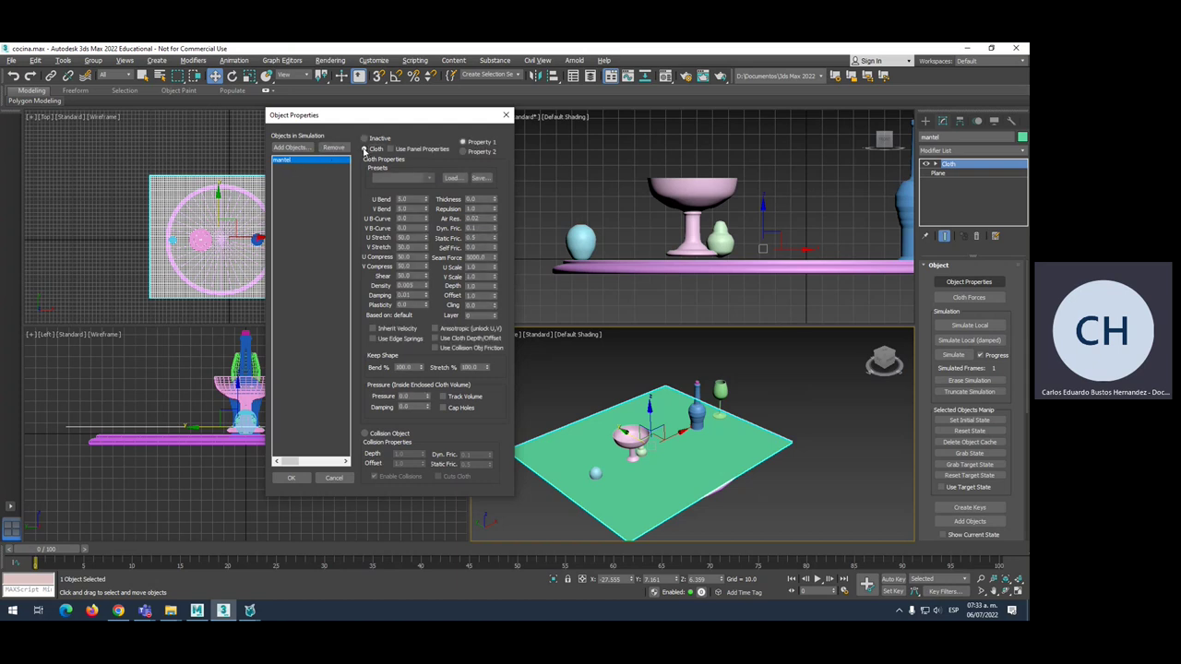
Apply the Cotton cloth preset to mantel after briefly trying Flannel.
left_click(430, 179)
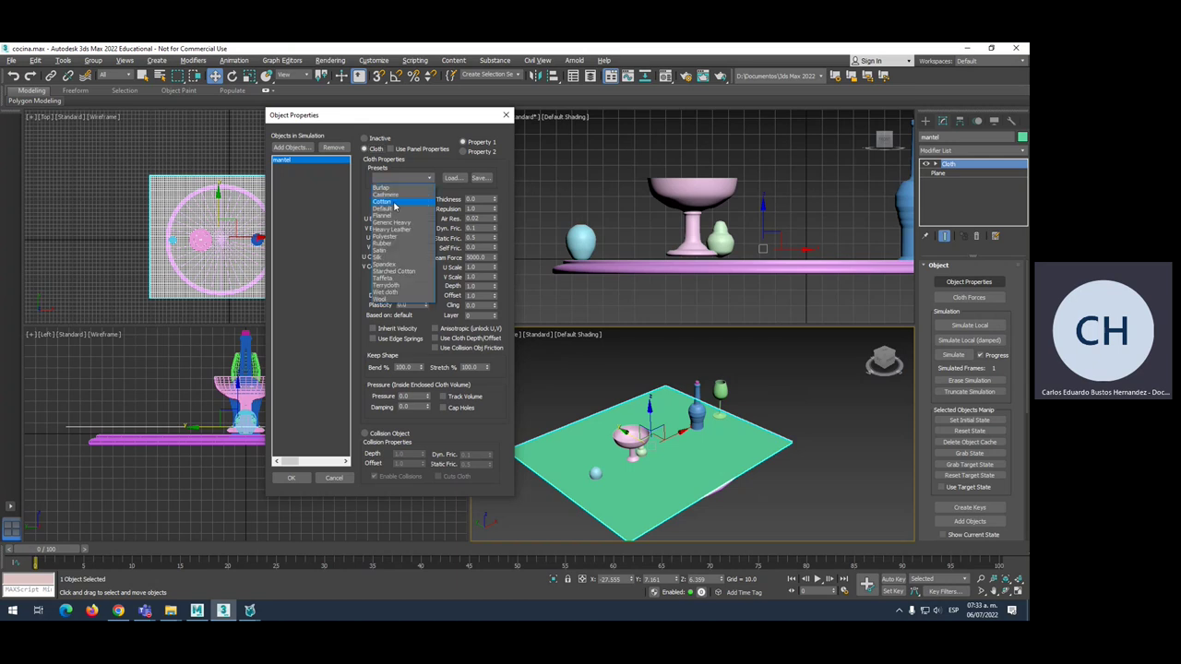
left_click(365, 212)
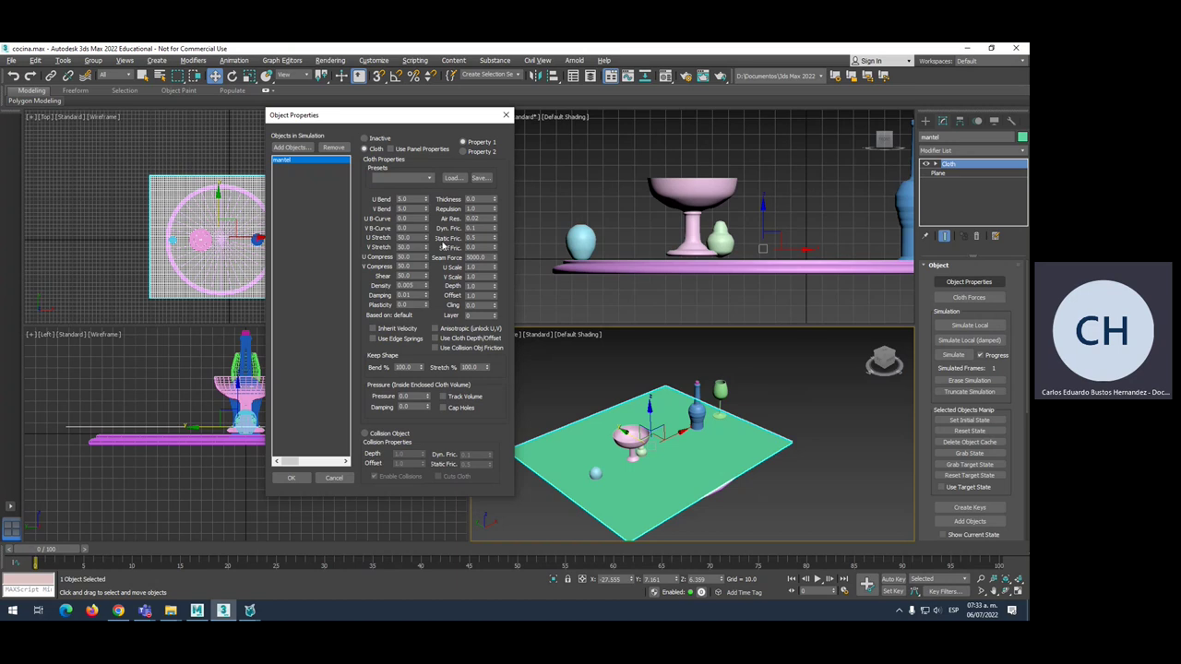
left_click(430, 179)
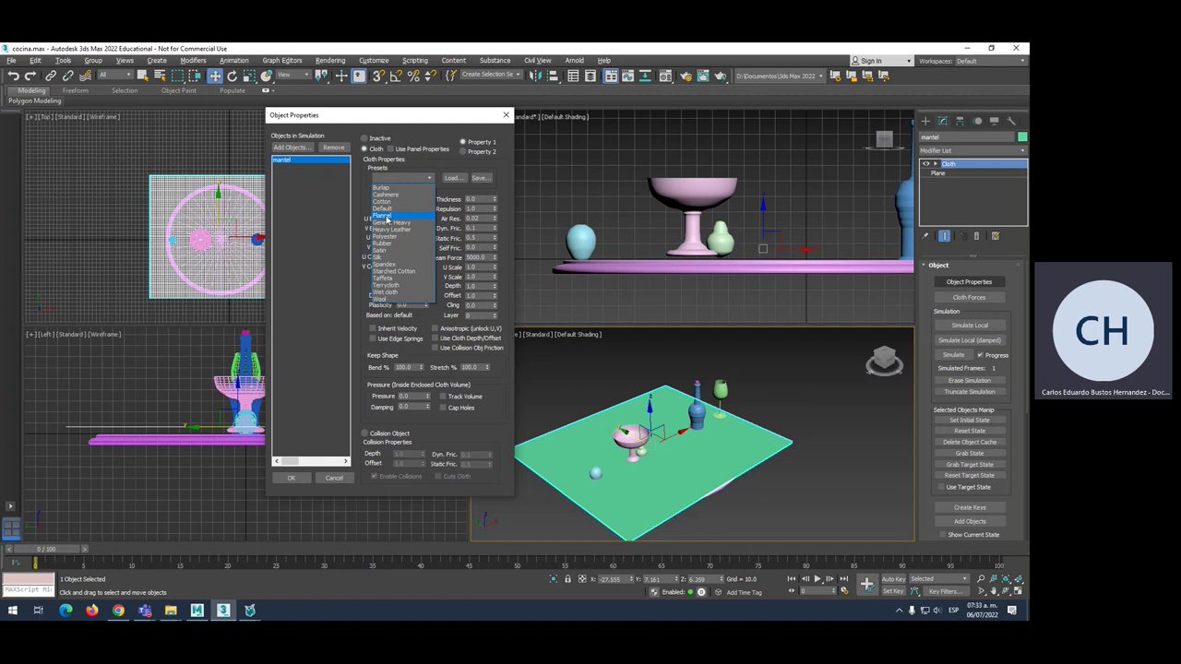
left_click(388, 218)
left_click(430, 180)
left_click(388, 205)
left_click(430, 179)
left_click(358, 205)
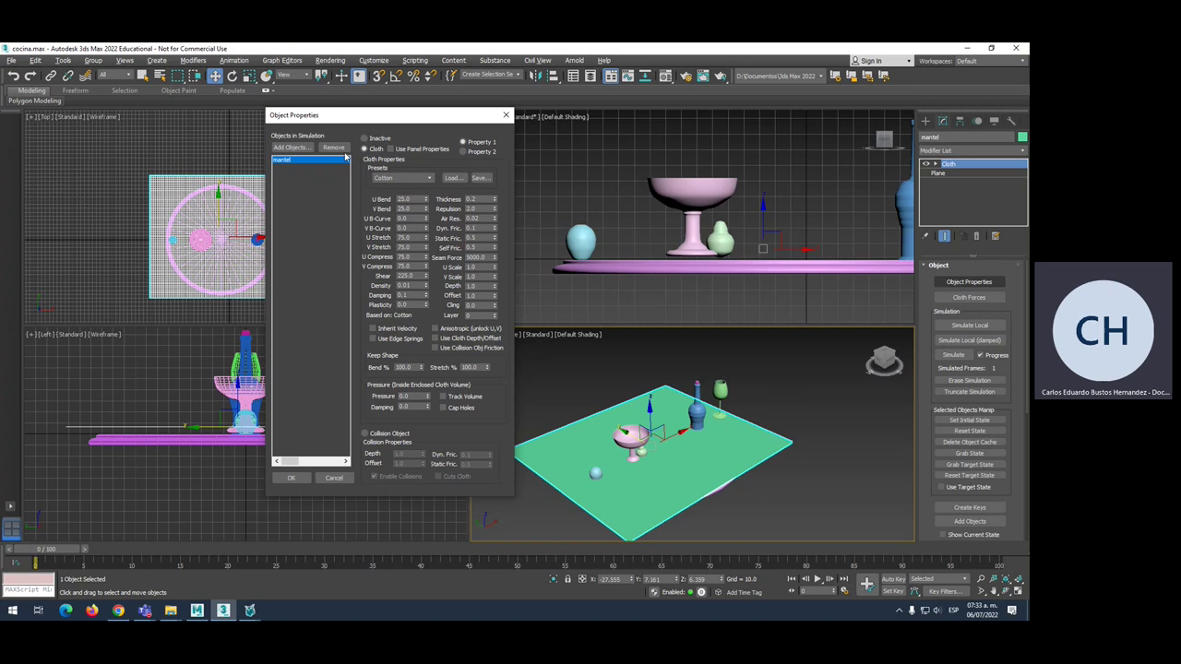
Add mesa to the cloth simulation as a Collision Object and confirm with OK.
left_click(294, 149)
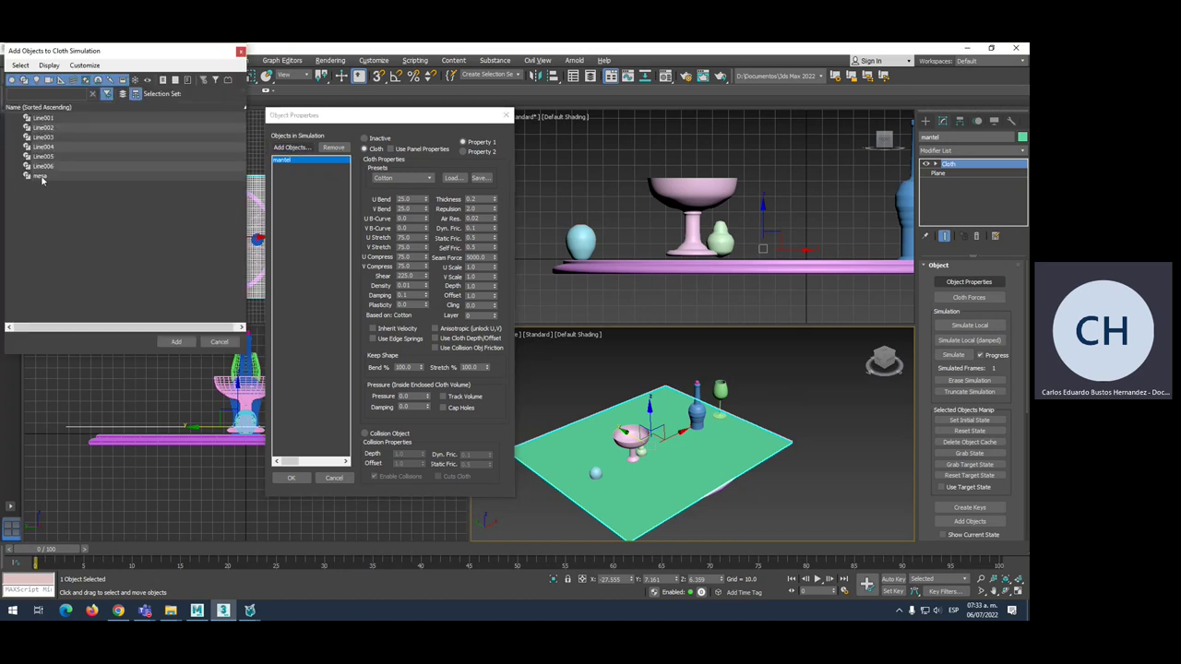
left_click(42, 177)
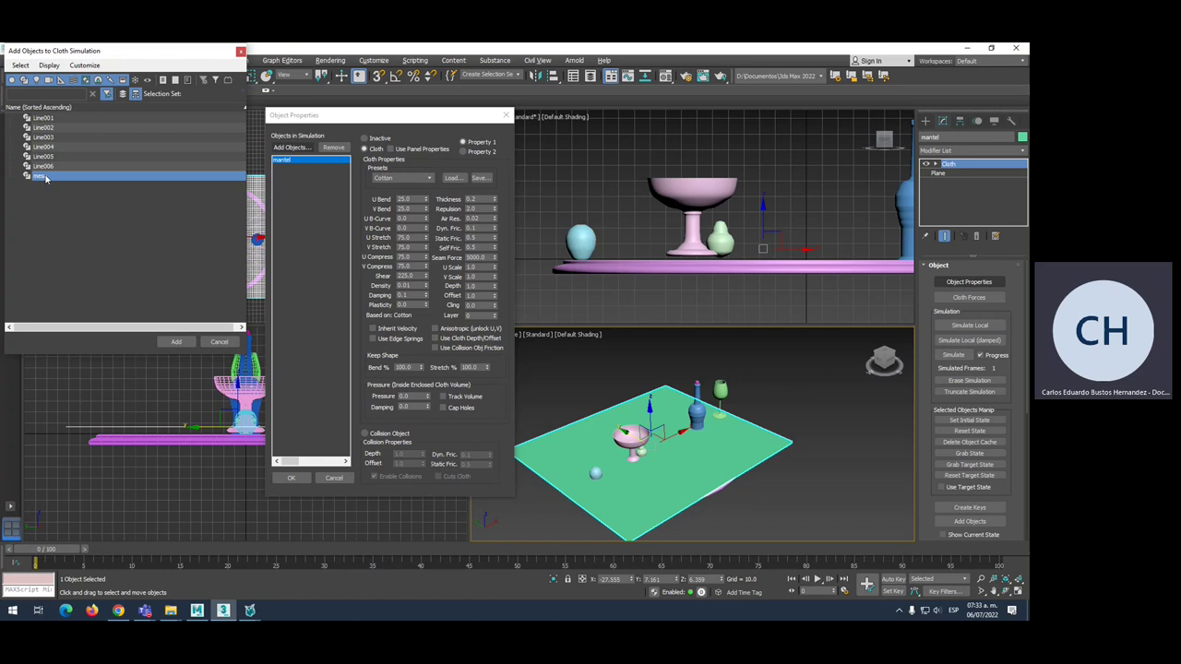
left_click(175, 344)
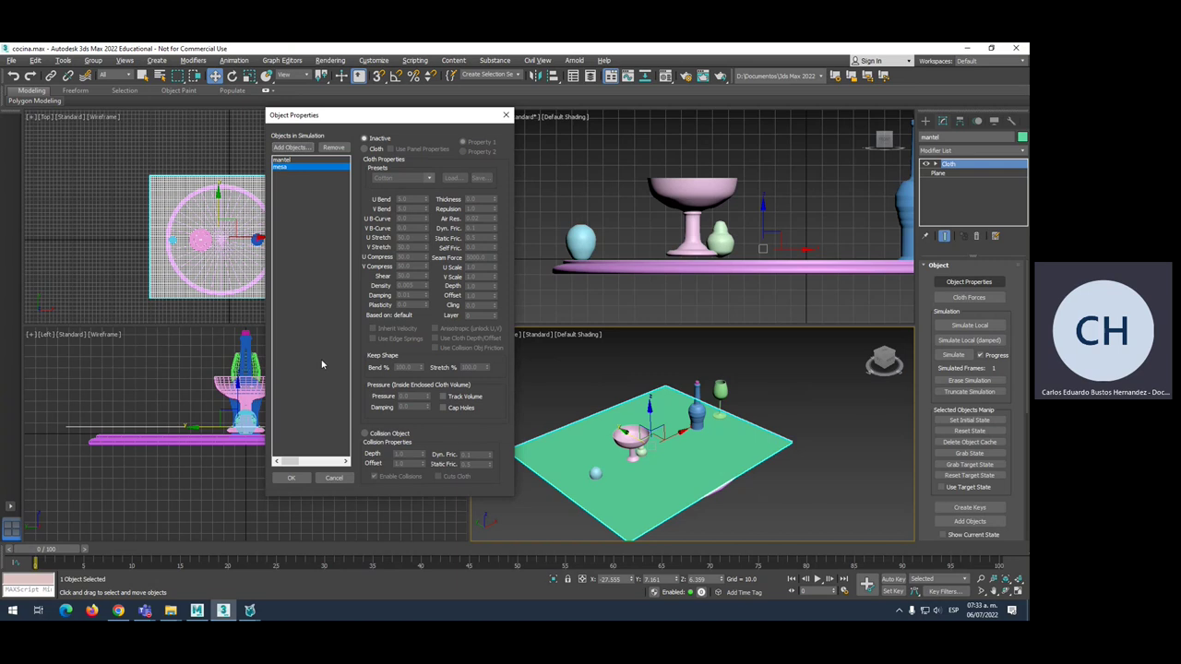
left_click(366, 433)
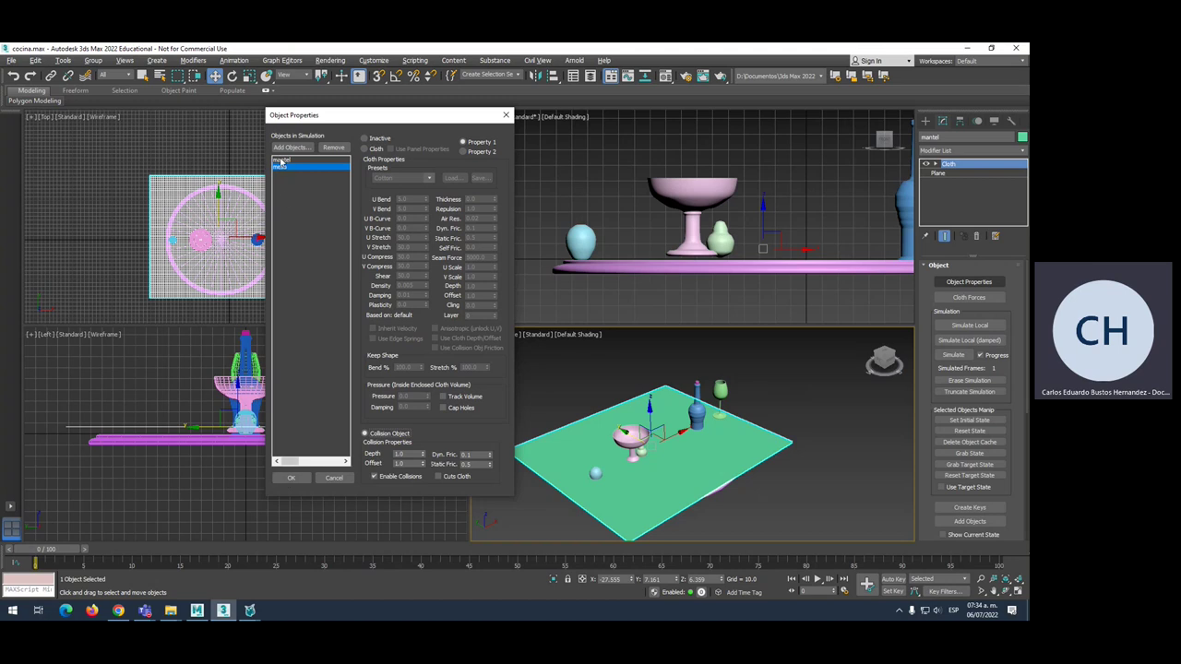
left_click(282, 160)
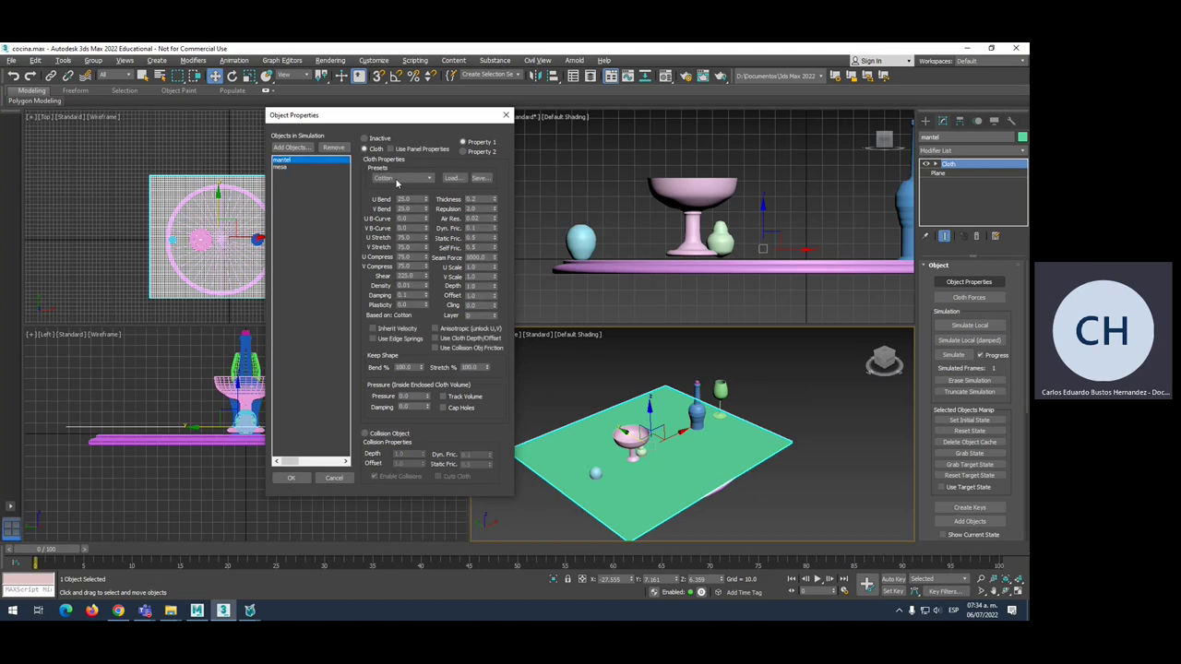
left_click(282, 168)
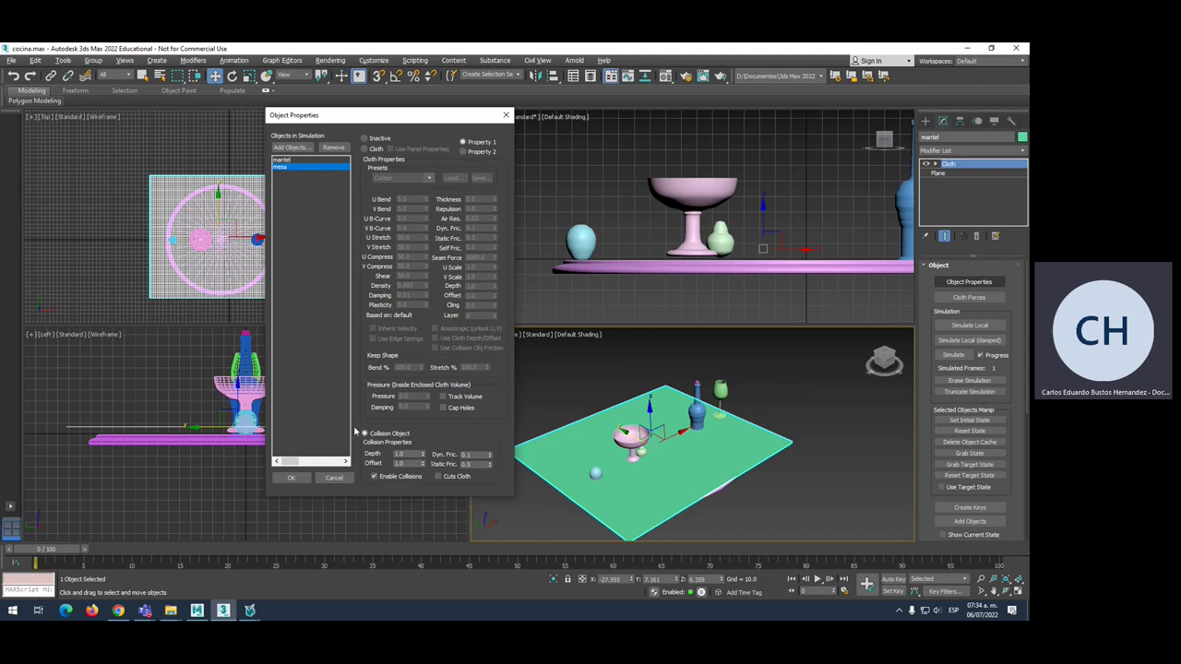
left_click(296, 479)
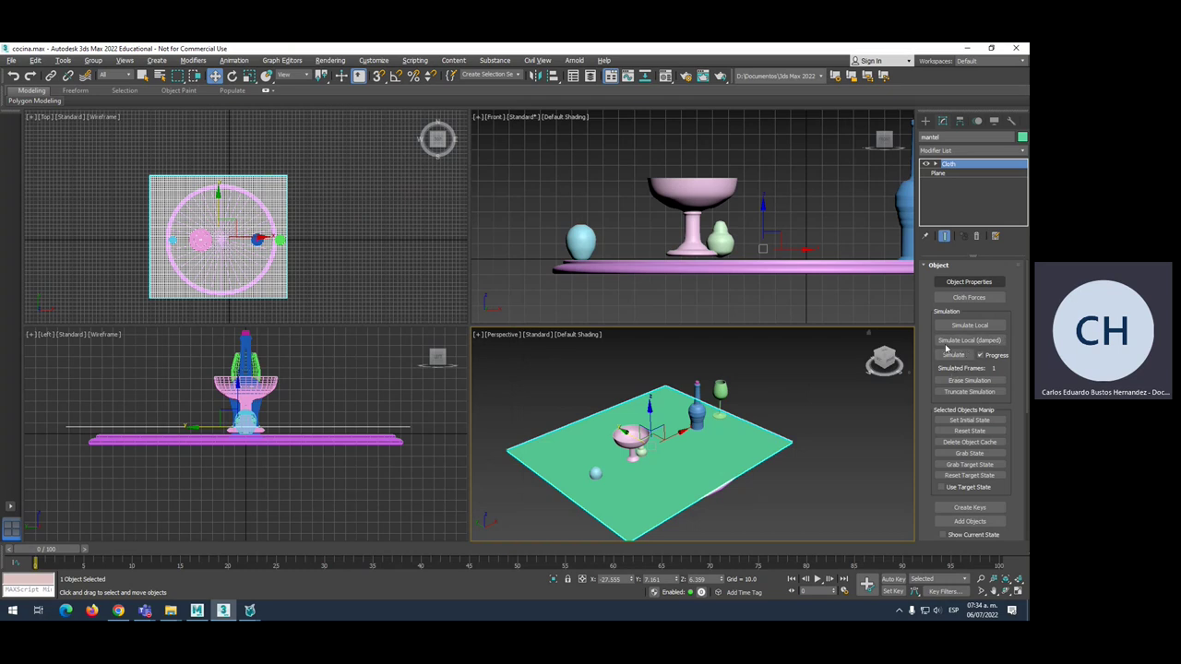
Run the Cloth simulation through frame 100 so mantel drapes over the mesa table.
left_click(953, 356)
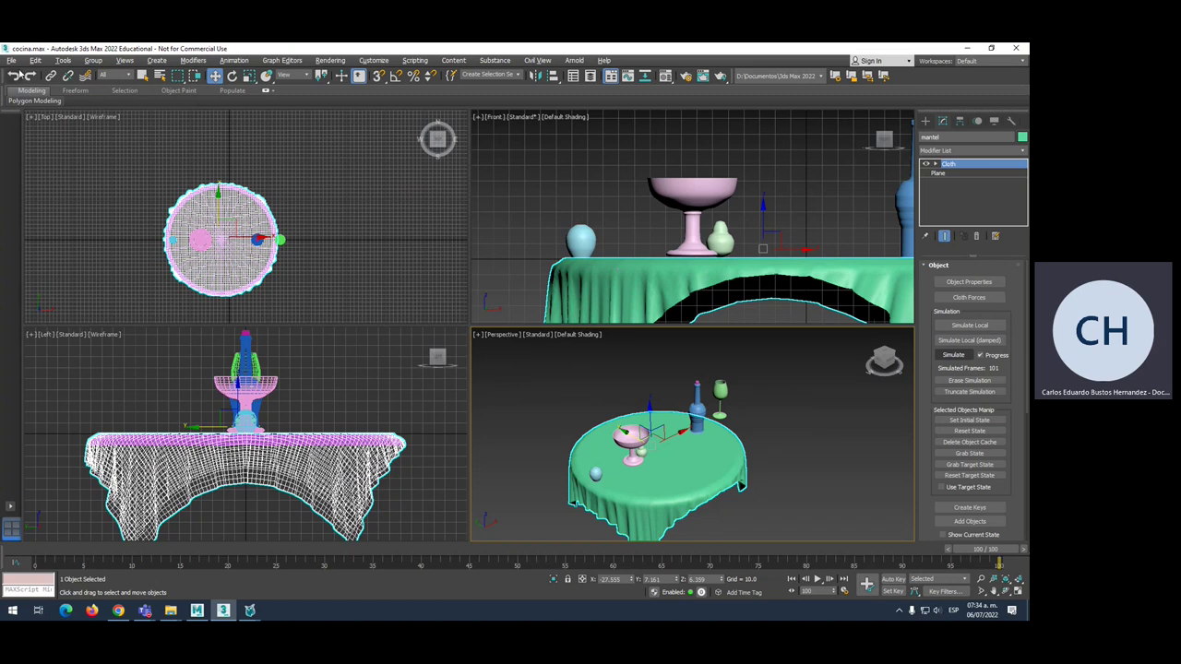
Save the scene and bake the cloth simulation into keyframes.
left_click(11, 60)
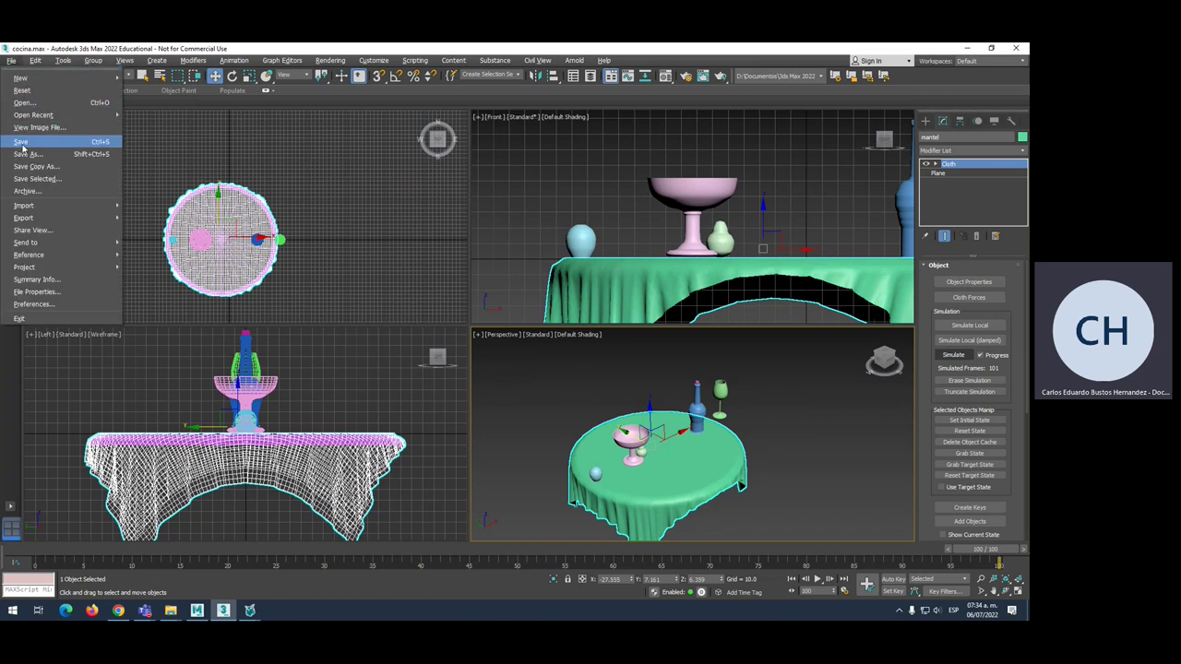
left_click(22, 143)
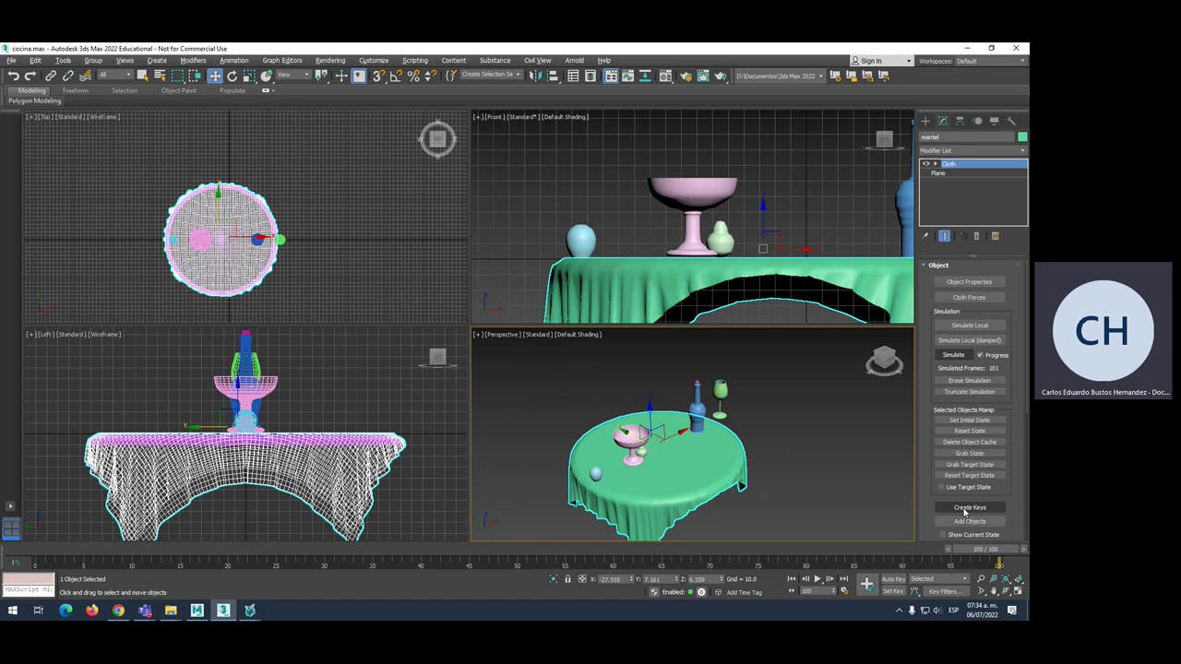
left_click(967, 508)
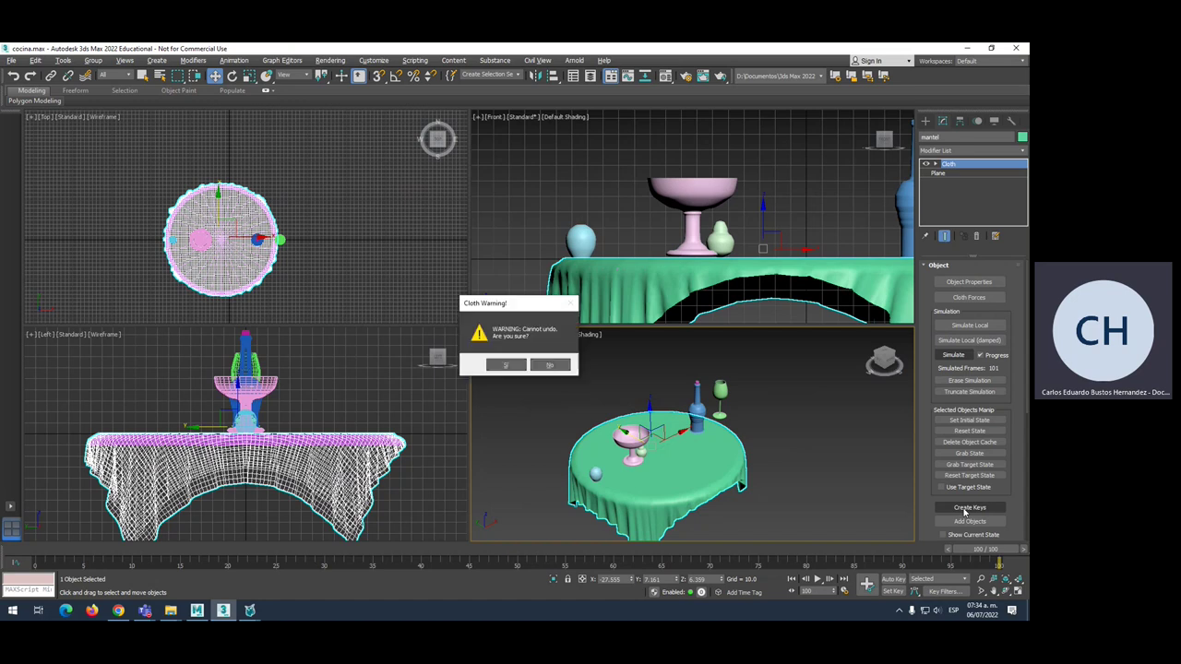
left_click(505, 366)
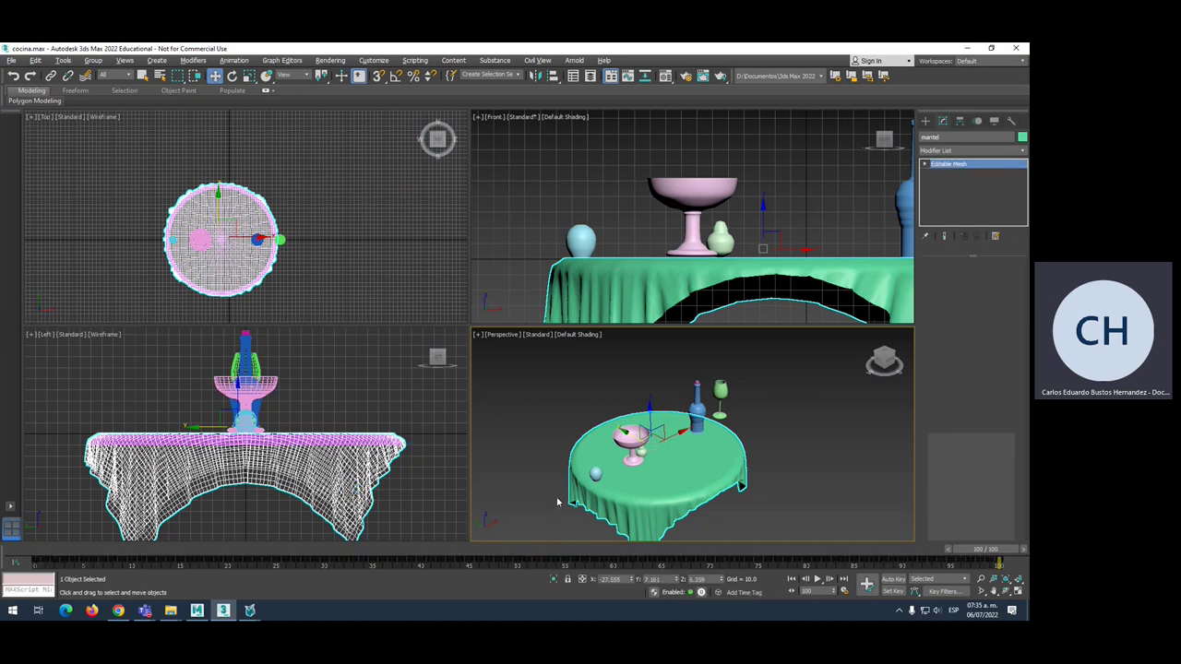
Scrub the timeline around frames 17–46 to review the cloth falling onto the table.
mouse_move(83, 554)
left_mouse_down()
mouse_move(237, 561)
mouse_move(197, 561)
left_mouse_up()
key("w")
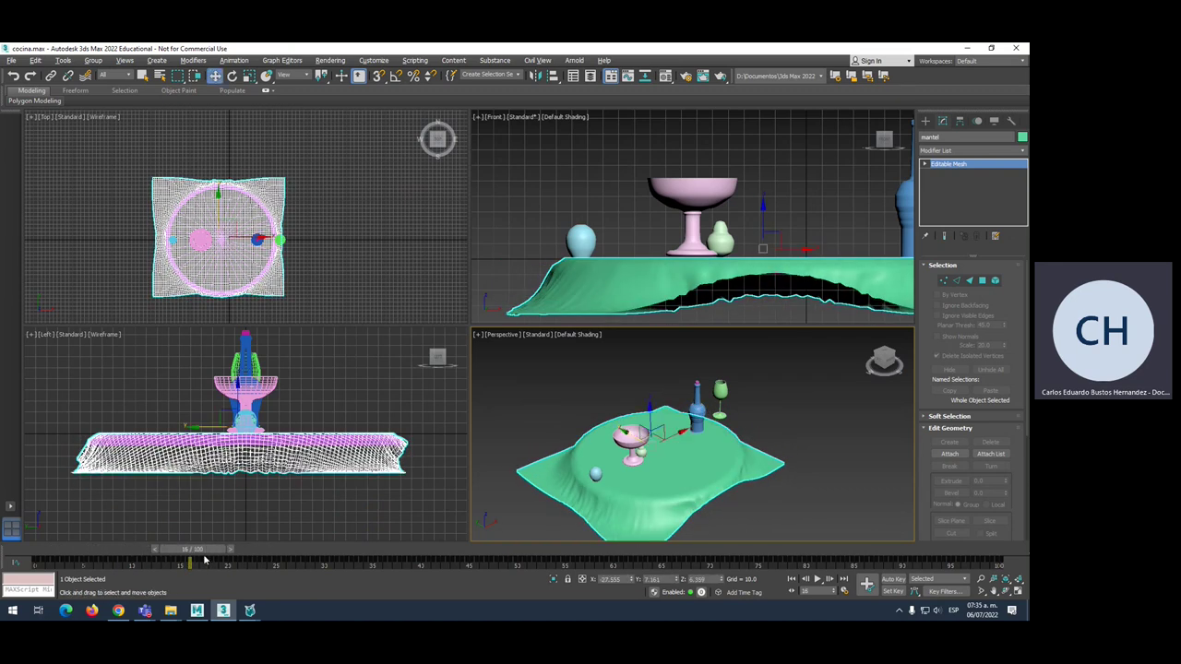
left_click(232, 552)
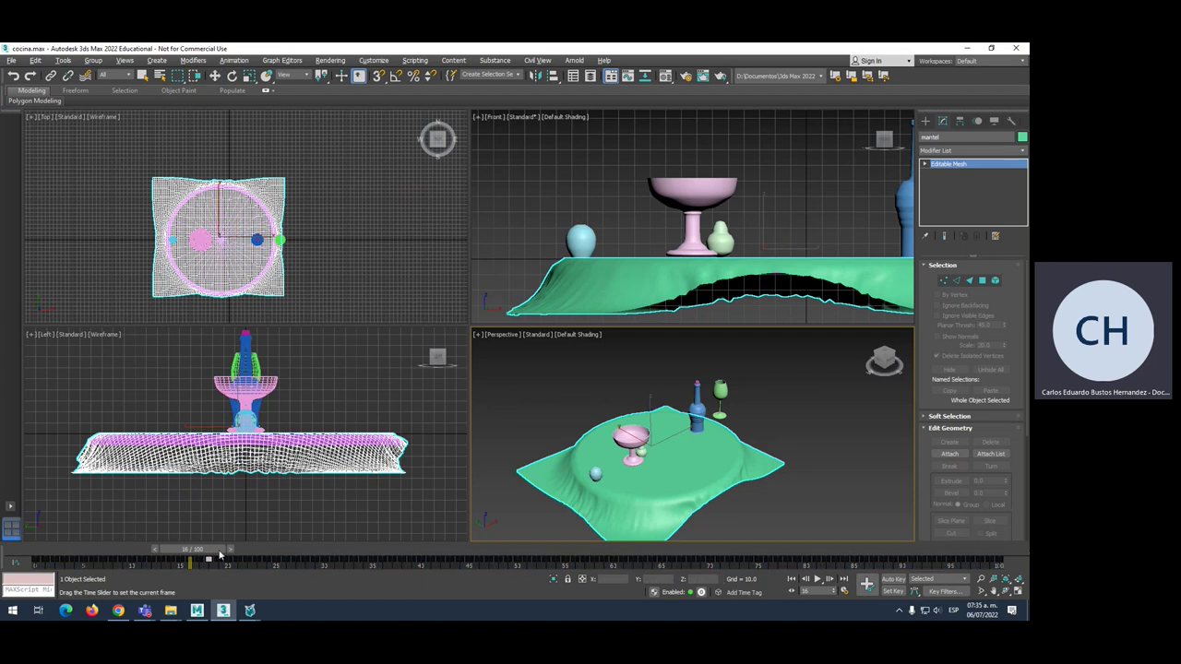
left_click_drag(233, 552, 464, 559)
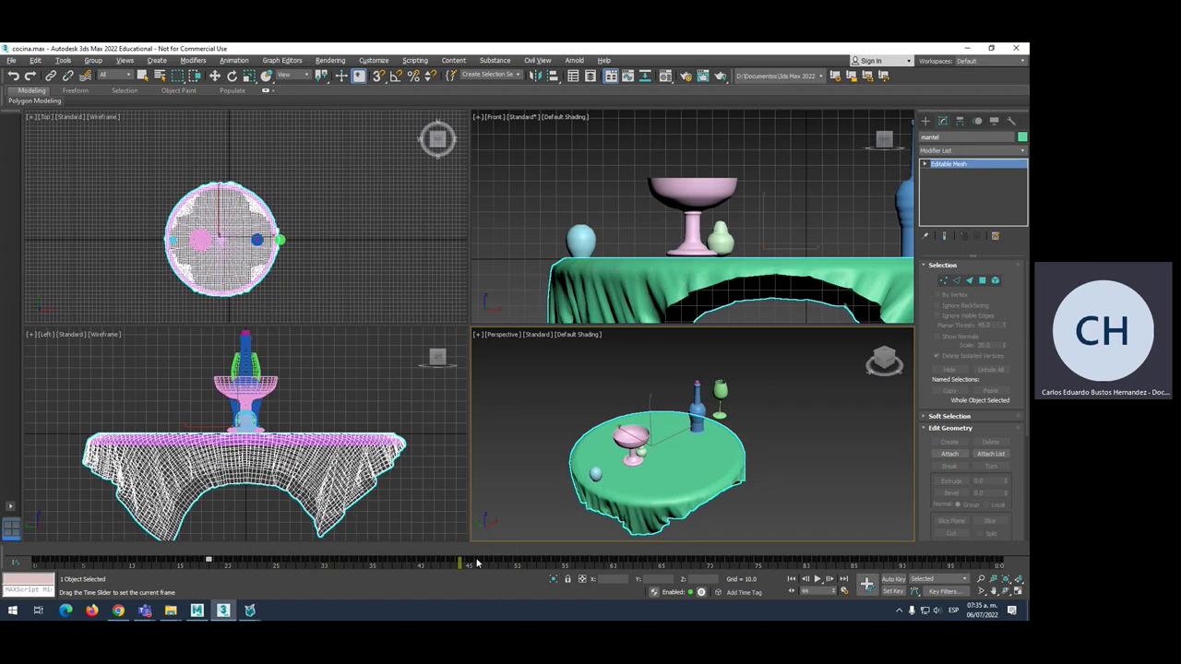
left_click_drag(457, 563, 420, 561)
key("w")
scroll(618, 249, "down", 3)
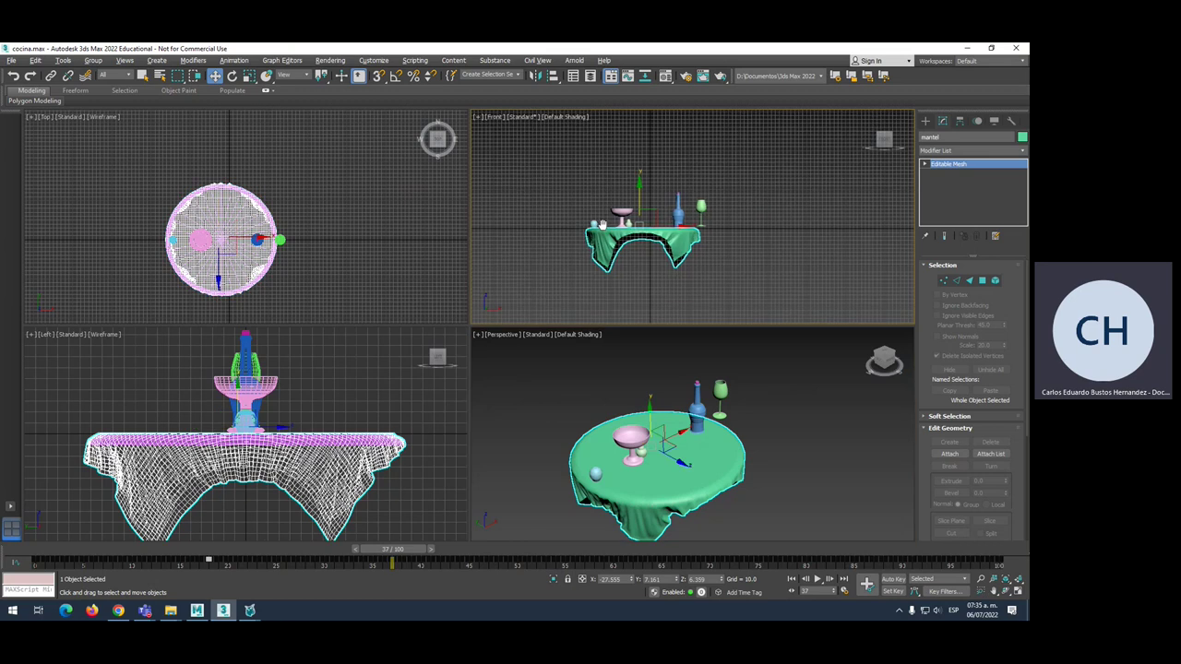
scroll(618, 249, "down", 2)
left_click_drag(429, 552, 801, 550)
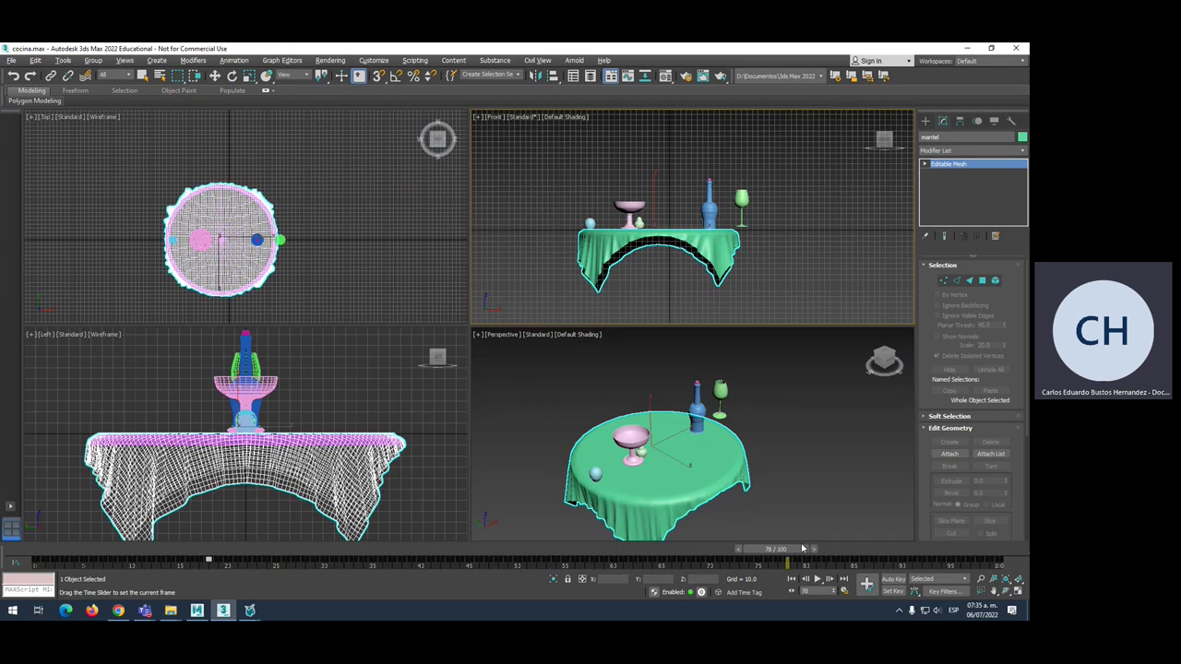
key("w")
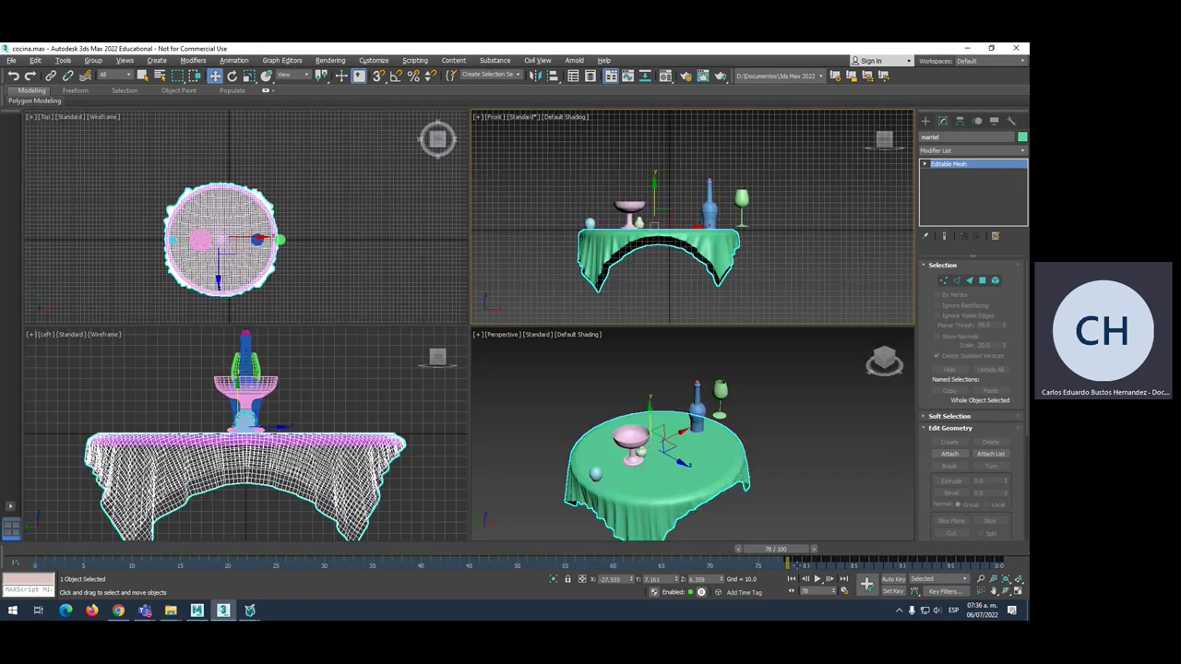
Delete the cloth keys from frame 78 to 100 and check the draped shape holds.
left_click_drag(795, 565, 837, 571)
left_click_drag(900, 571, 1012, 574)
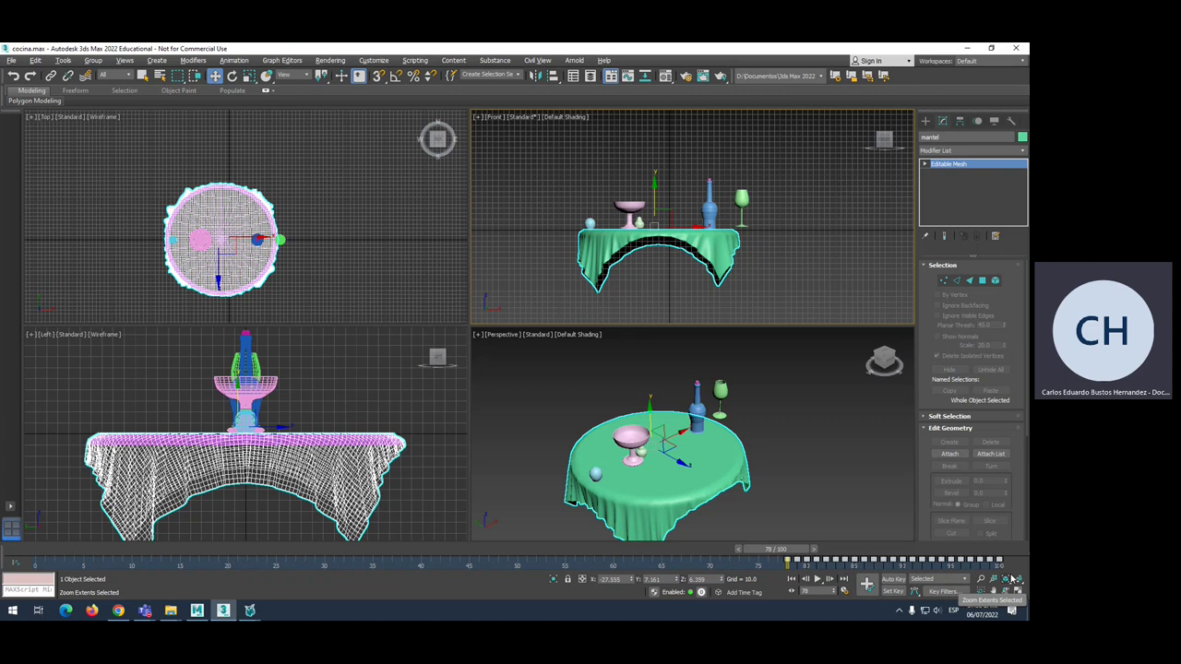
key("Delete")
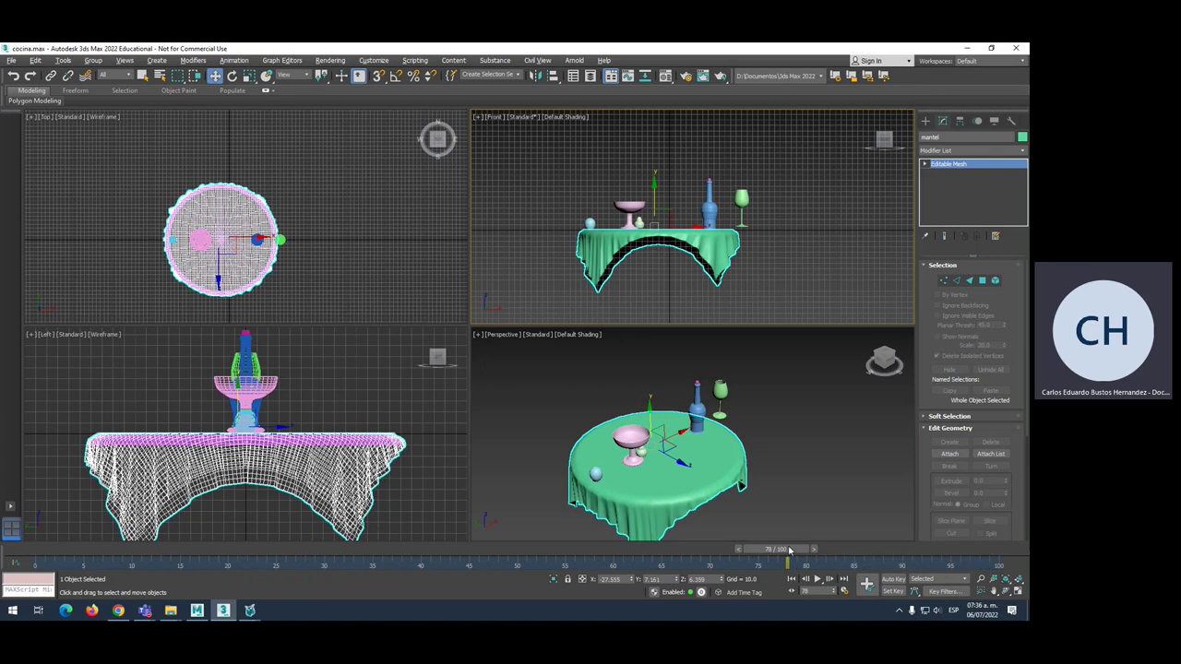
mouse_move(789, 551)
left_mouse_down()
mouse_move(193, 552)
mouse_move(998, 551)
mouse_move(919, 564)
mouse_move(295, 552)
left_mouse_up()
key("w")
Save the scene and move the wine glass beside the bottle.
left_click(9, 61)
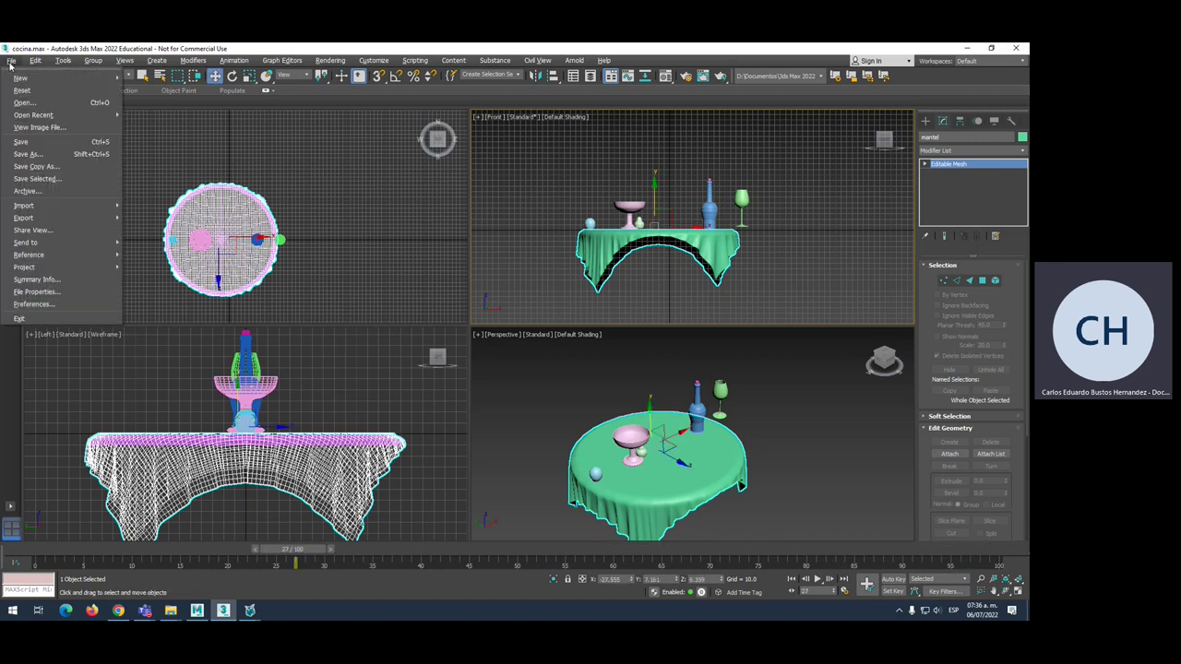
left_click(25, 146)
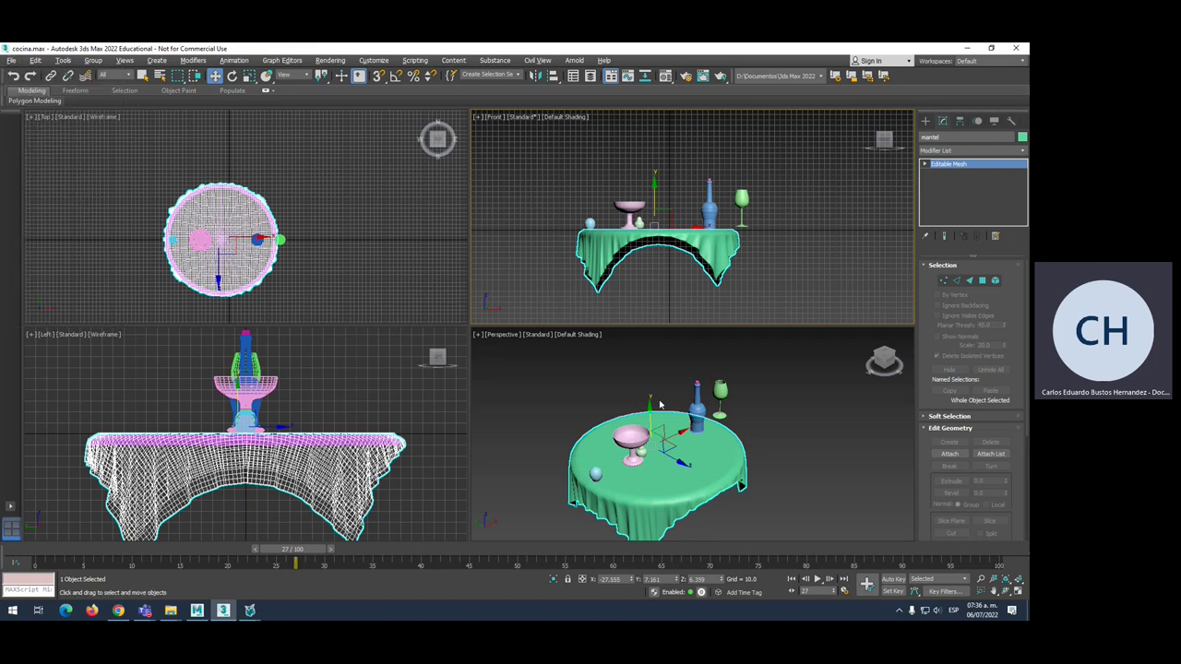
left_click(719, 468)
left_click(749, 211)
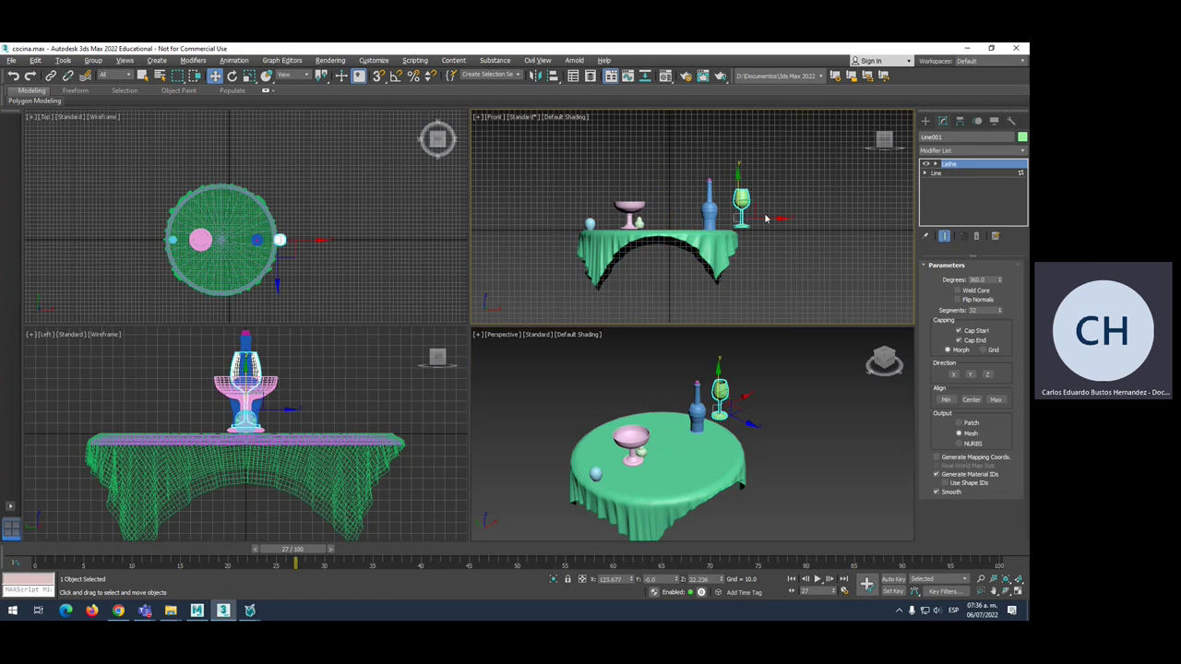
left_click(707, 220, "ctrl")
left_click(763, 206)
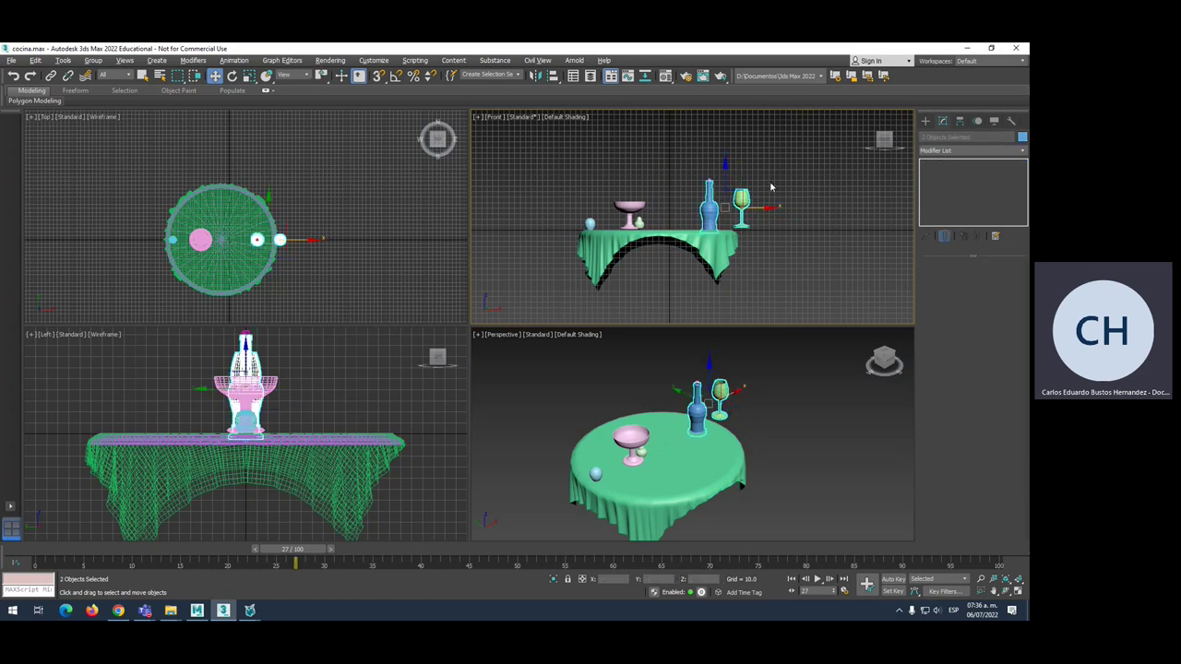
mouse_move(770, 216)
left_mouse_down()
mouse_move(712, 221)
mouse_move(657, 177)
left_mouse_up()
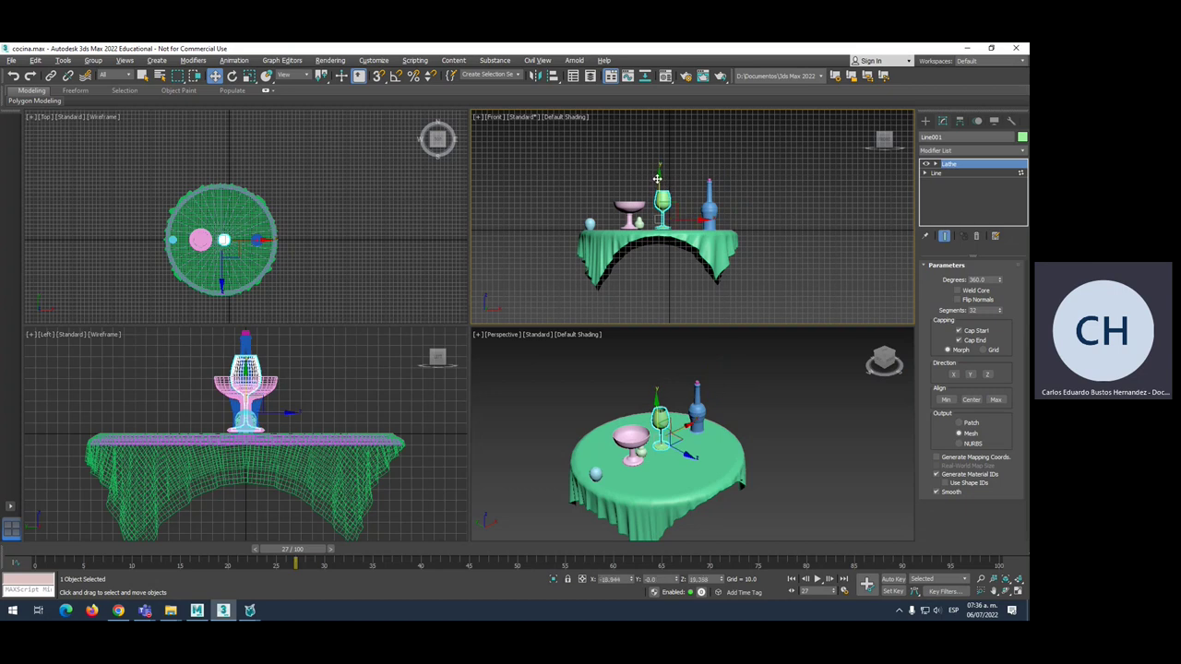
left_click(689, 311)
Create a large Standard Primitive plane standing behind the table as a backdrop.
scroll(680, 279, "down", 3)
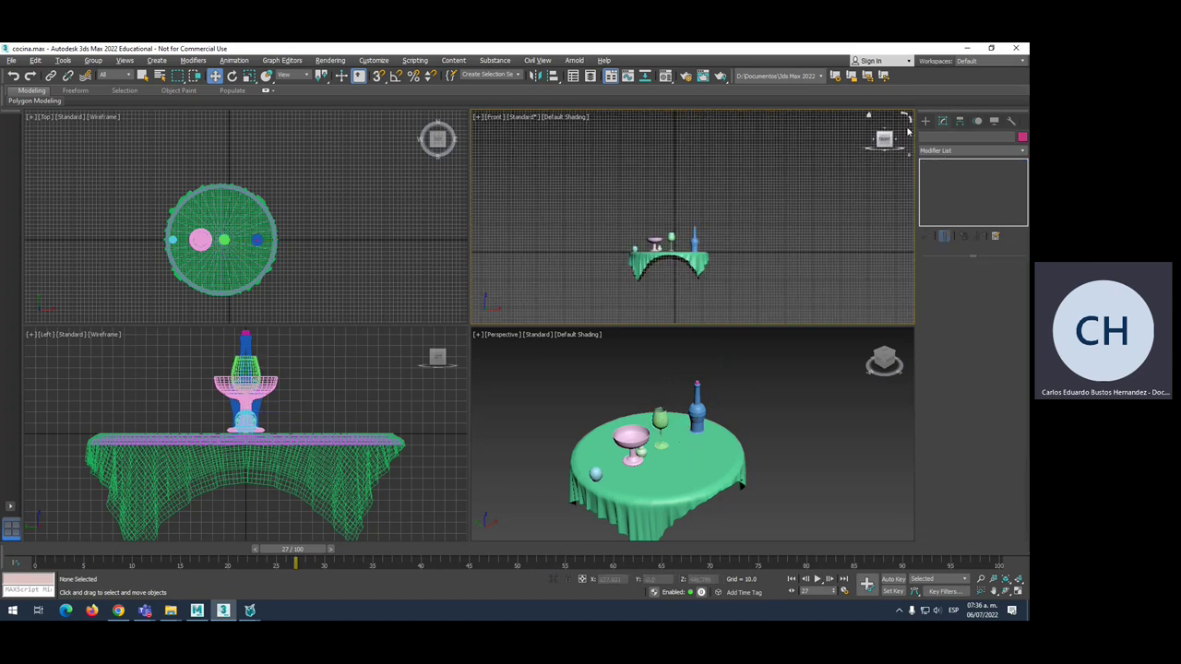
left_click(925, 119)
left_click(995, 245)
scroll(715, 218, "down", 2)
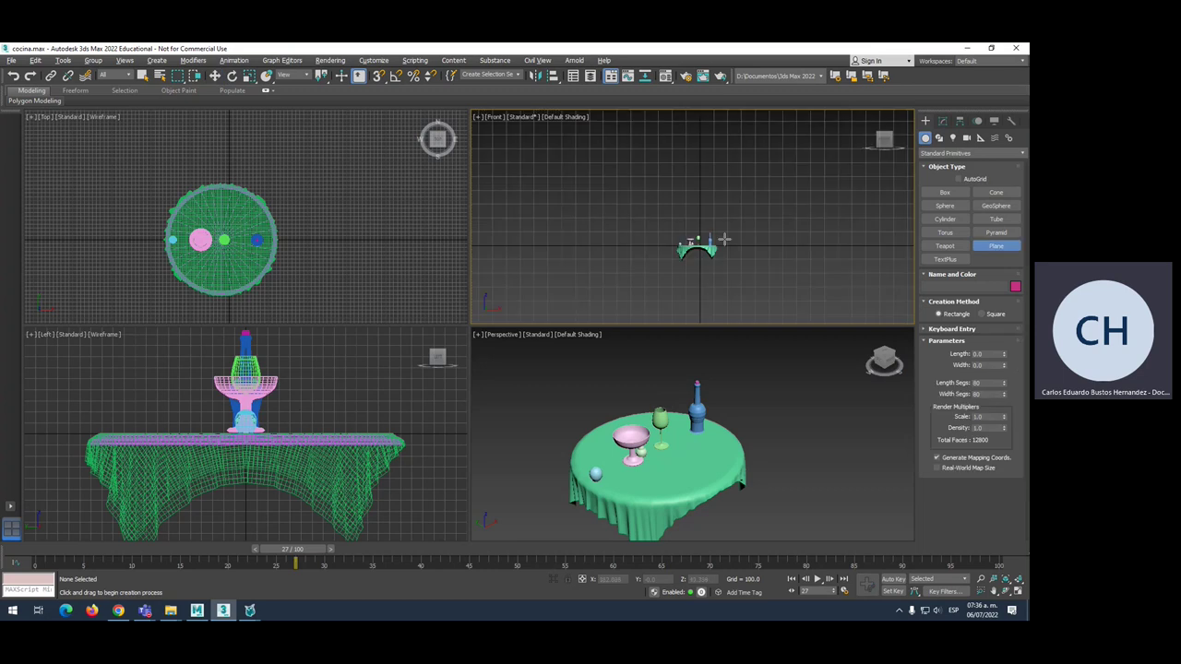
scroll(715, 218, "down", 1)
left_click_drag(600, 175, 778, 277)
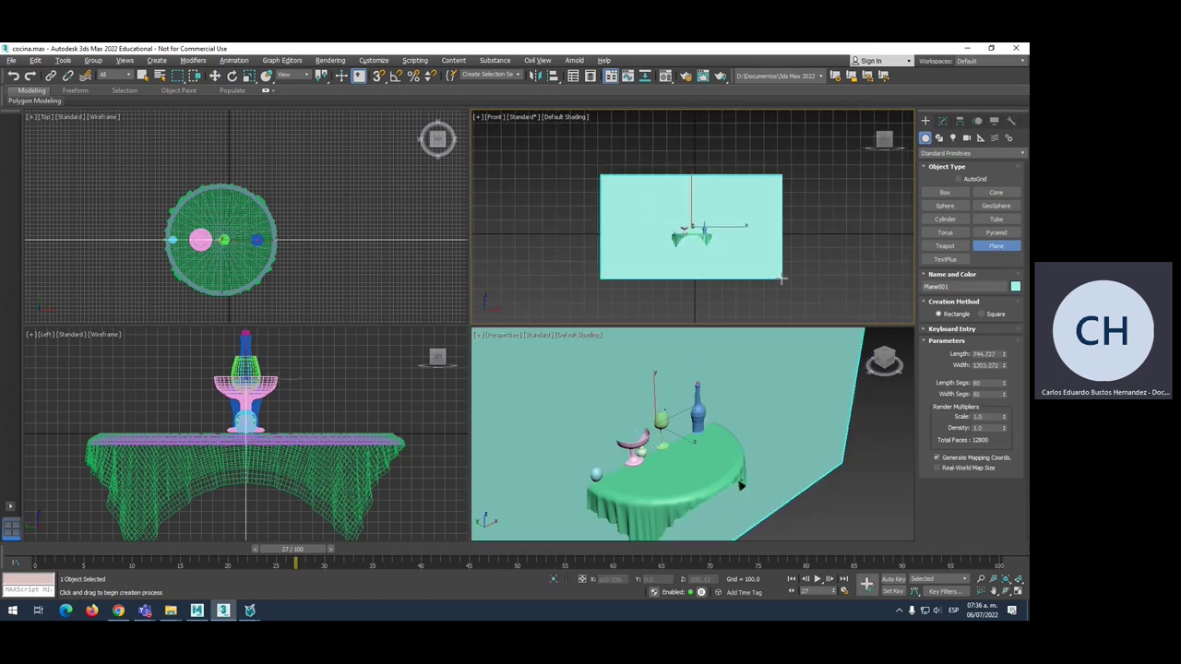
left_click(118, 611)
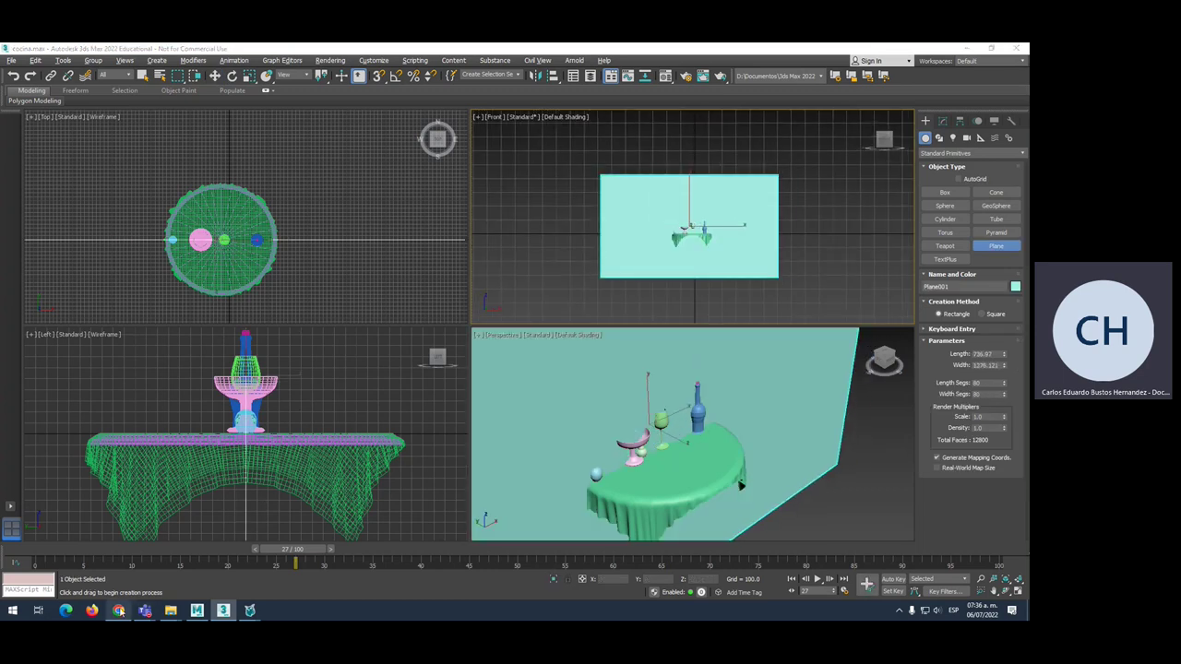
Search images for 'kitchen' and choose to save the first white kitchen photo.
left_click_drag(186, 111, 45, 122)
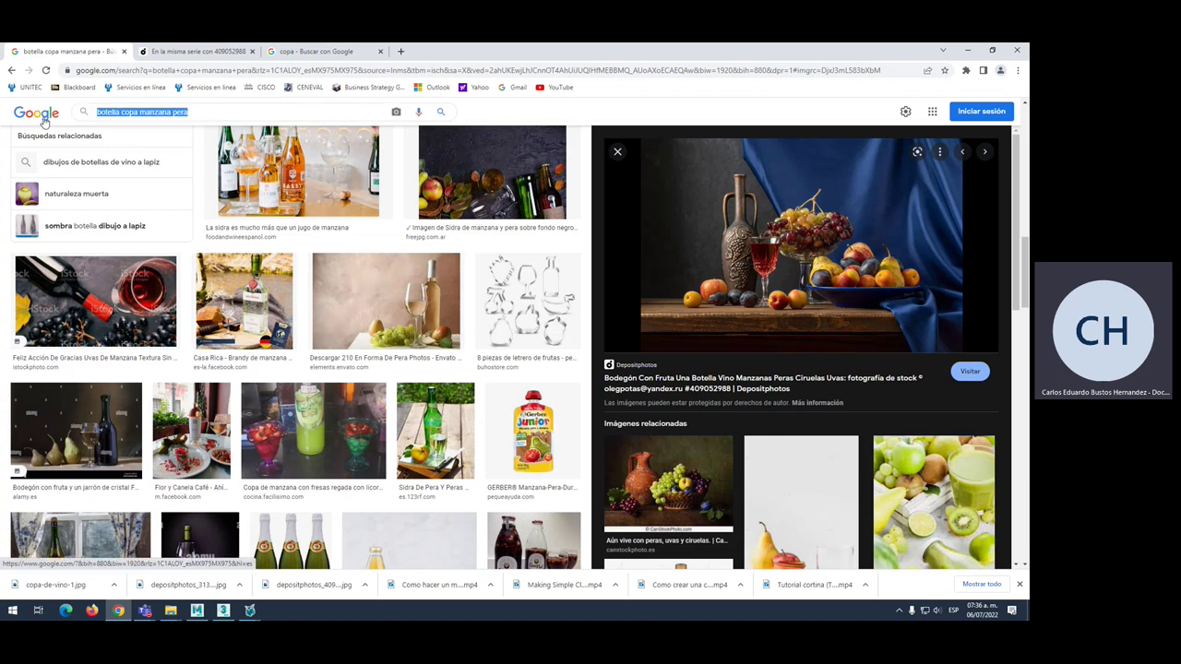
type("kitc")
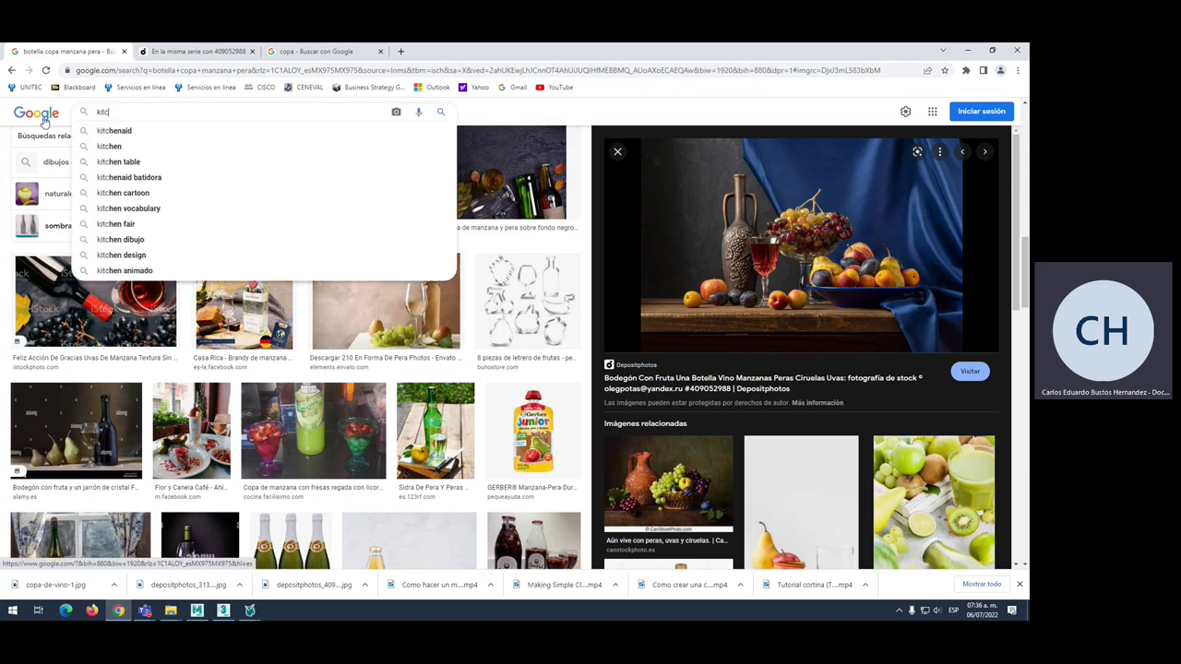
type("hen")
key("Return")
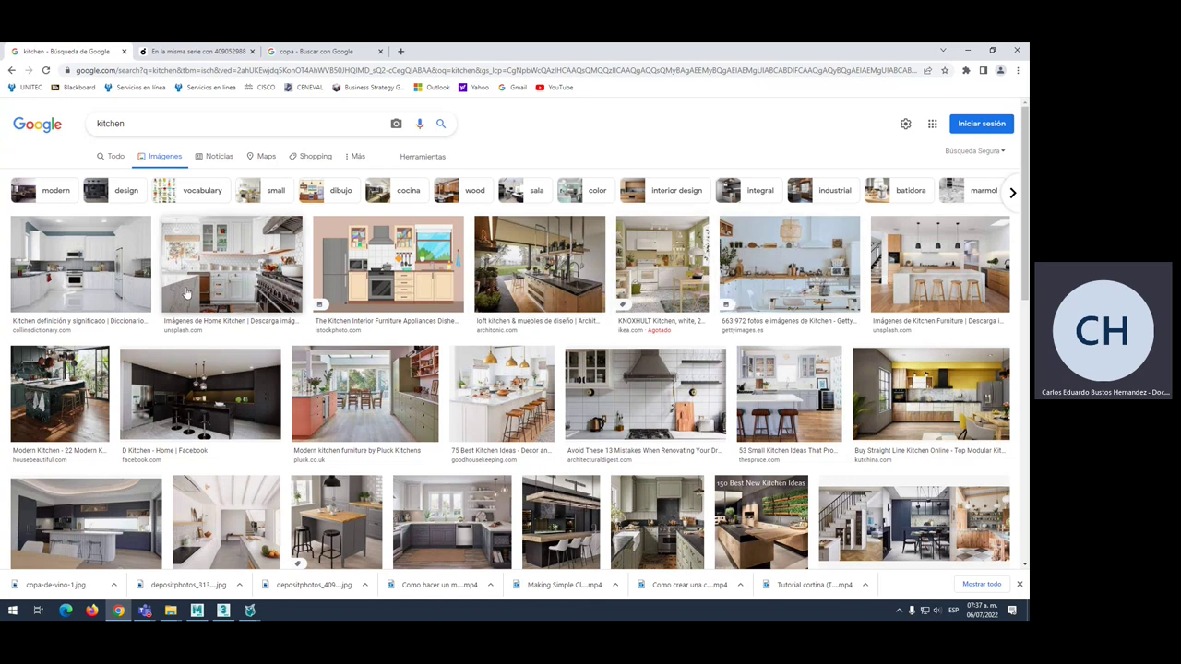
left_click(116, 281)
right_click(759, 305)
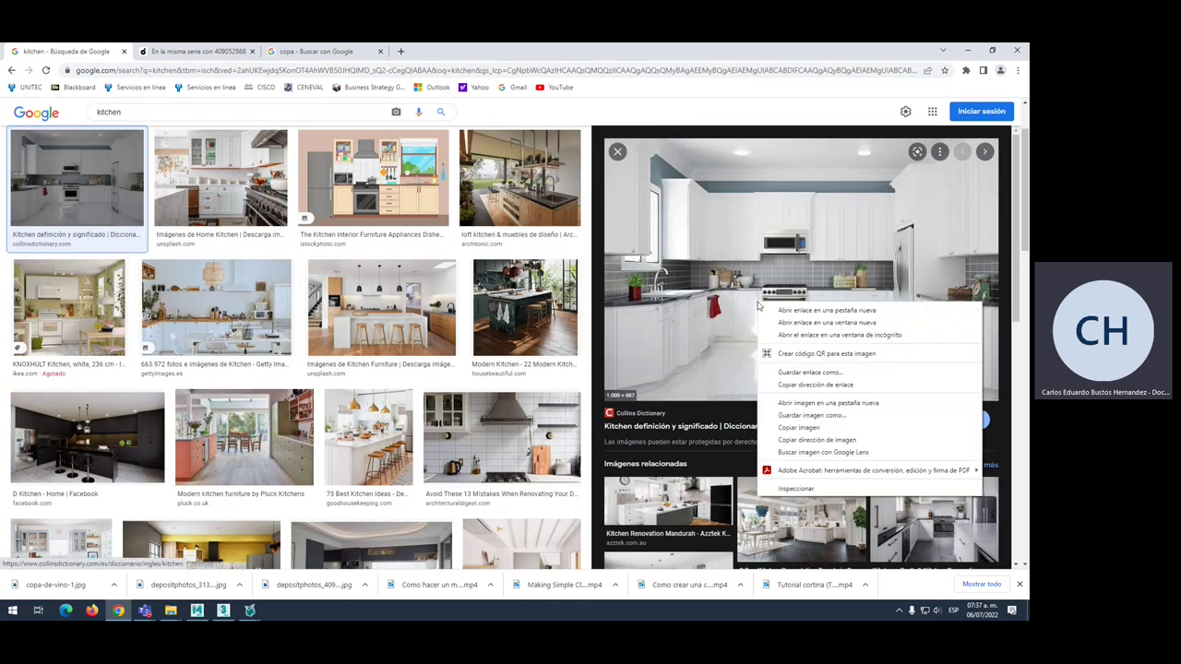
left_click(799, 416)
Move the wine-glass, apples and wine-bottle images into cocina and save the kitchen photo there as fondo.
left_click(133, 139)
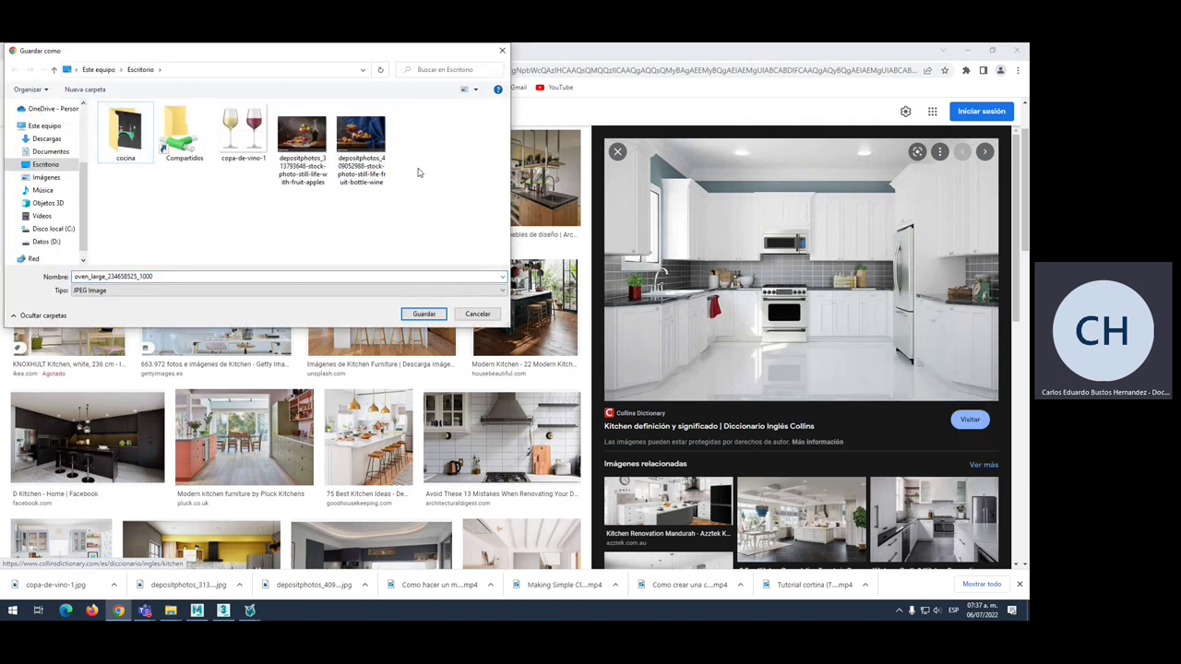
left_click_drag(244, 143, 127, 134)
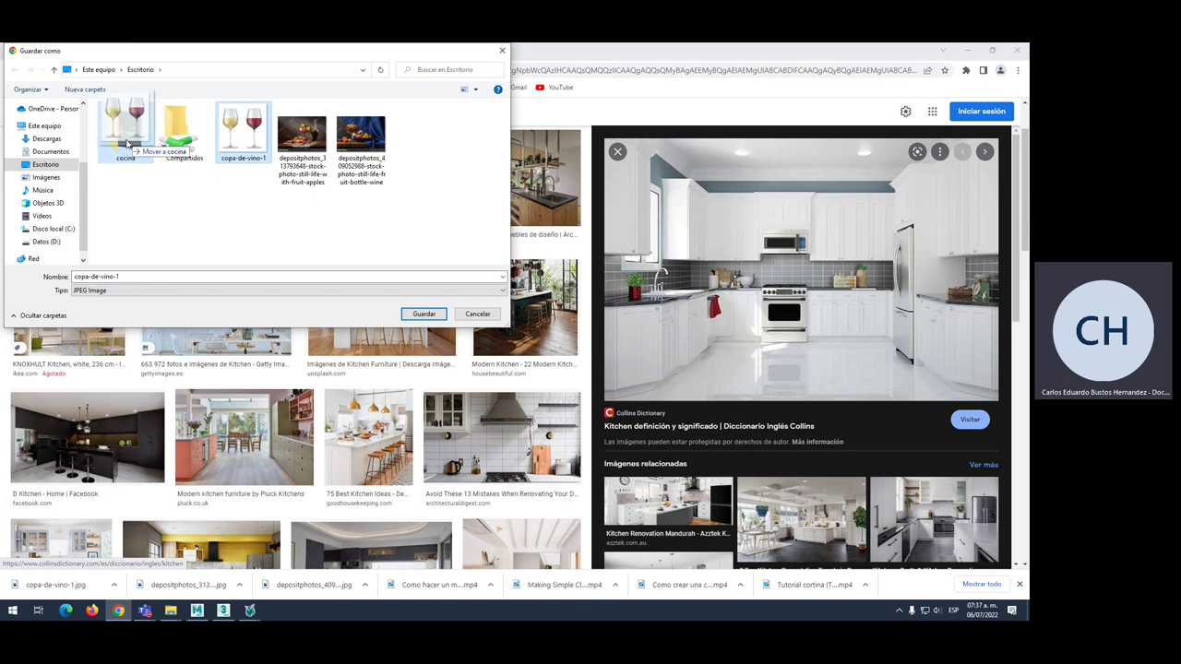
left_click(292, 146)
left_click_drag(243, 139, 128, 134)
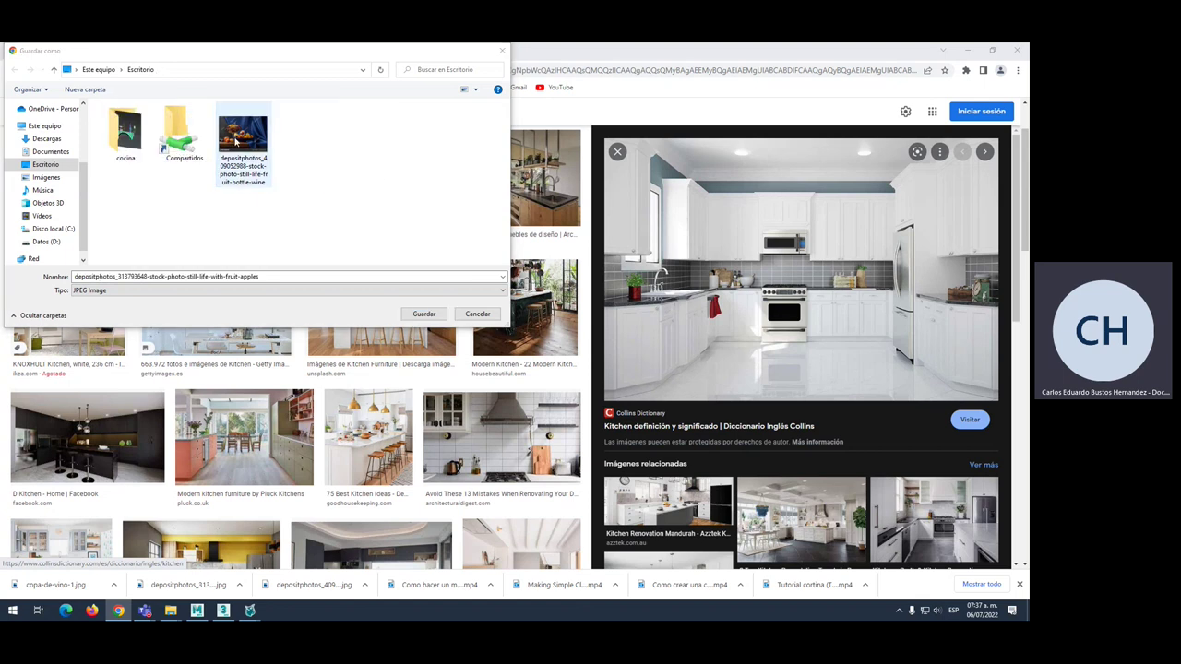
left_click_drag(244, 143, 128, 134)
double_click(125, 134)
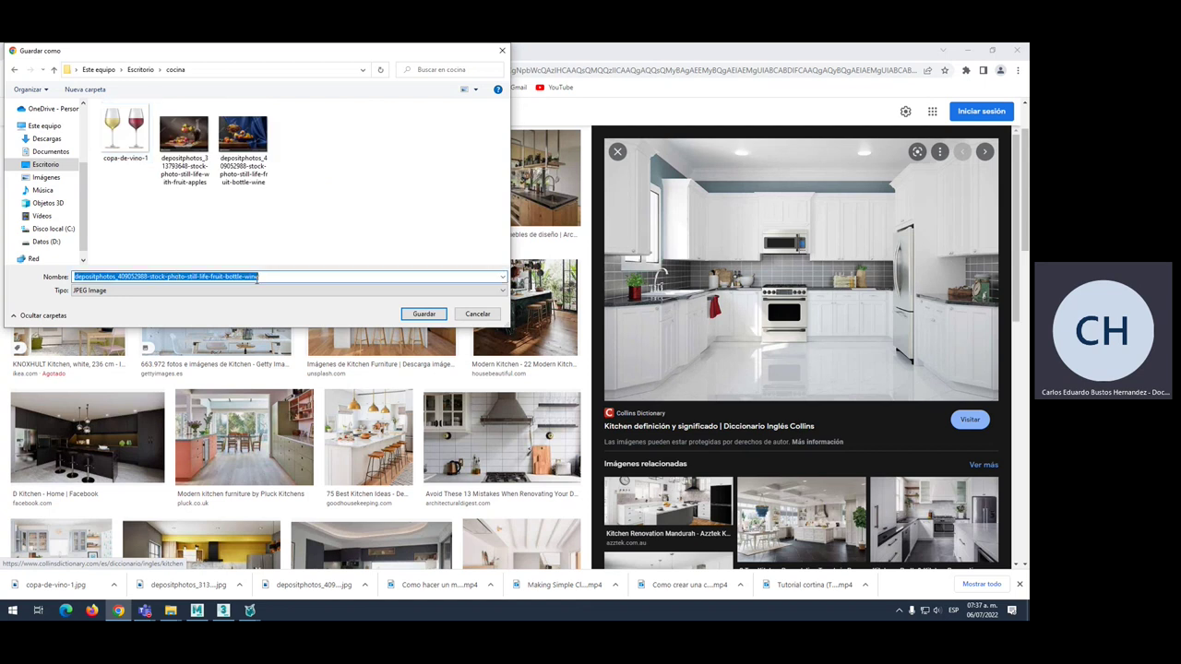
type("fondo")
key("Return")
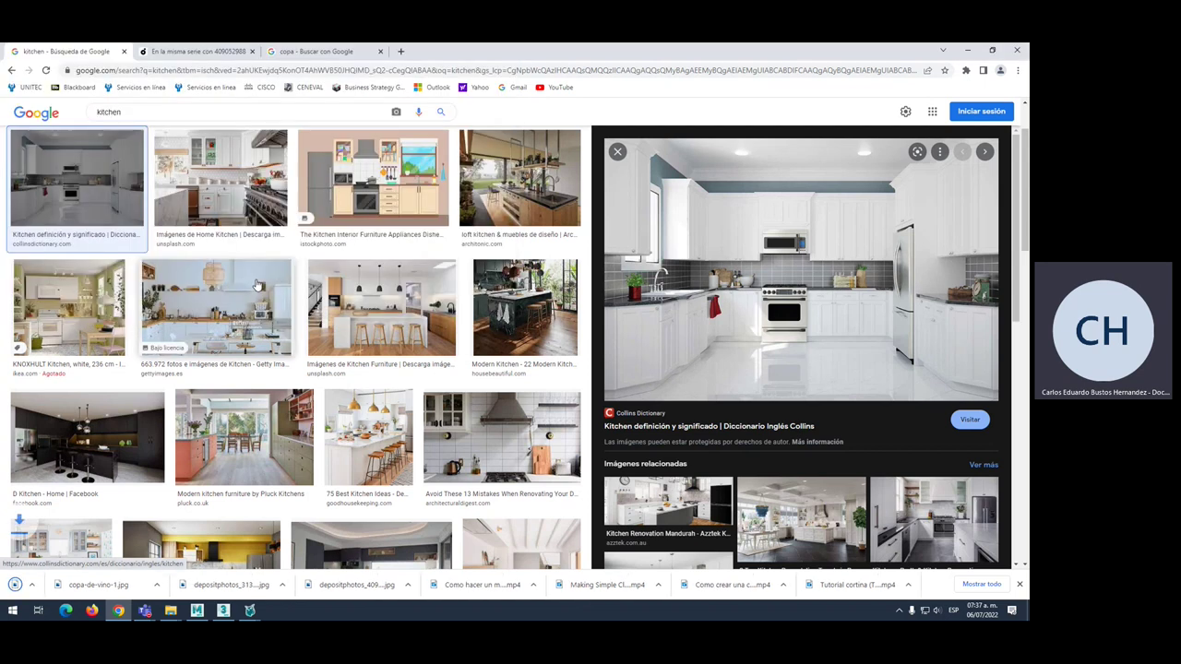
In the Material Editor, make a material with the fondo image as its diffuse bitmap.
left_click(964, 52)
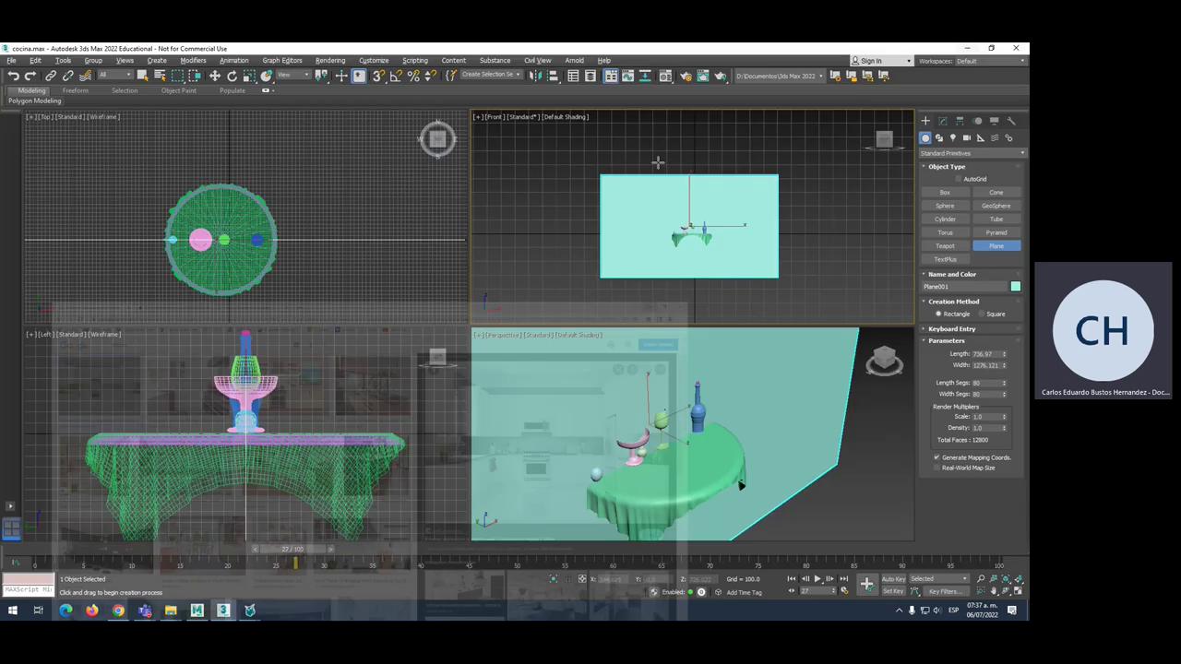
key("m")
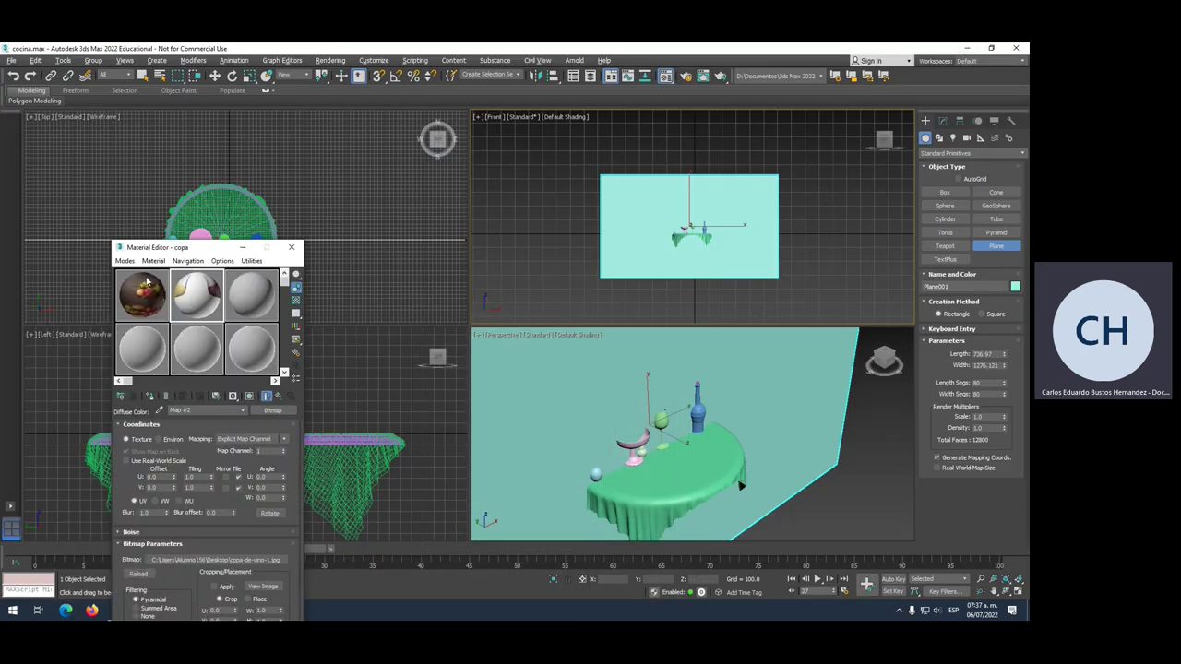
left_click_drag(169, 247, 168, 199)
left_click(254, 251)
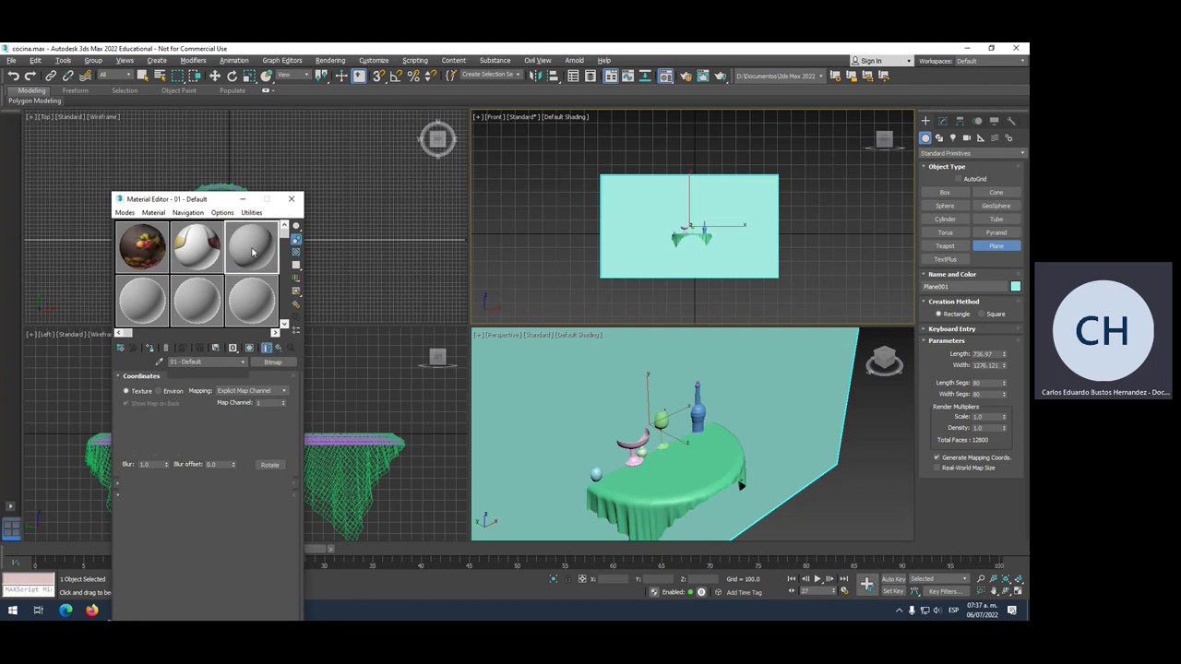
left_click(198, 446)
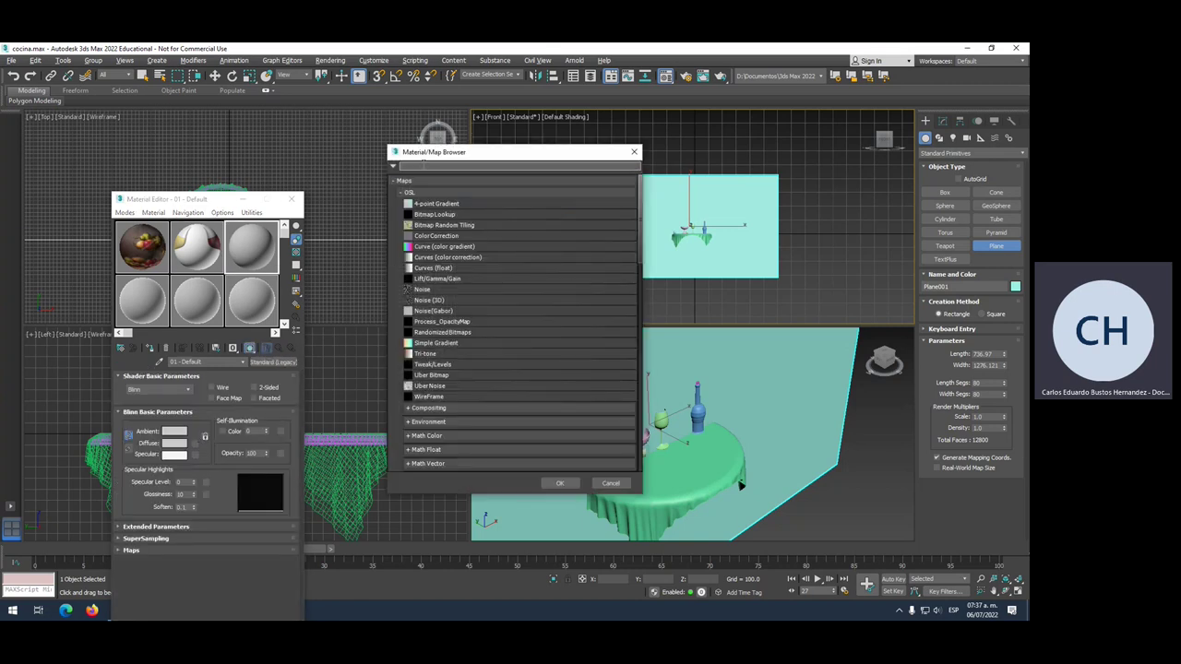
type("bit")
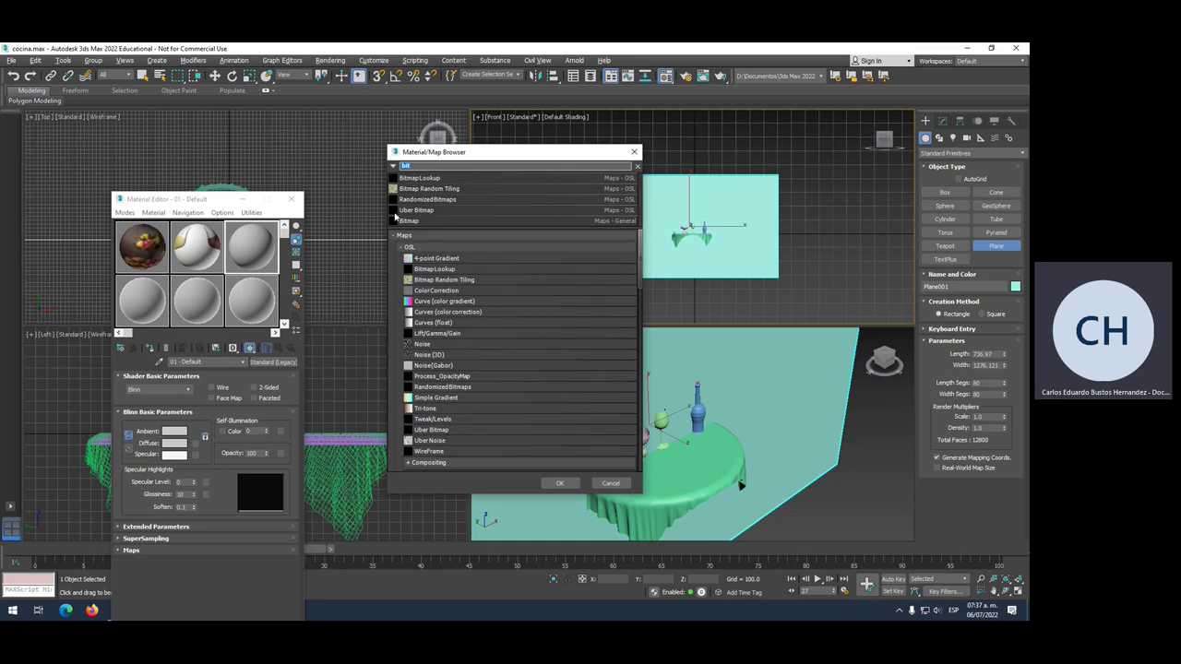
double_click(406, 221)
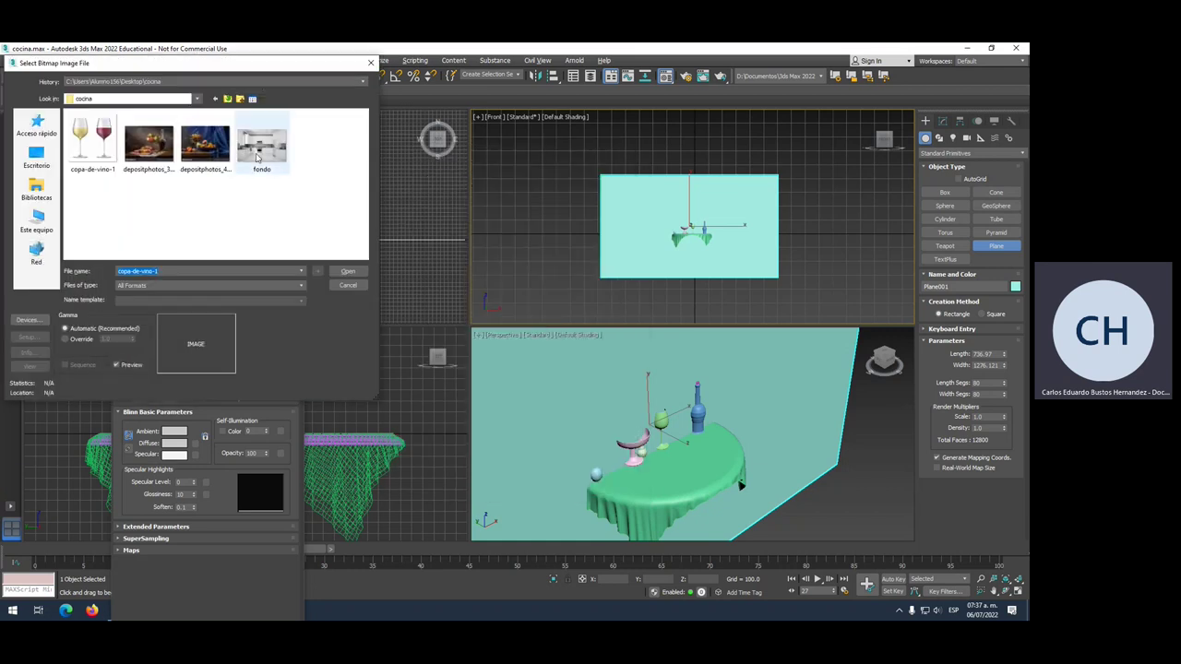
left_click(259, 156)
left_click(348, 271)
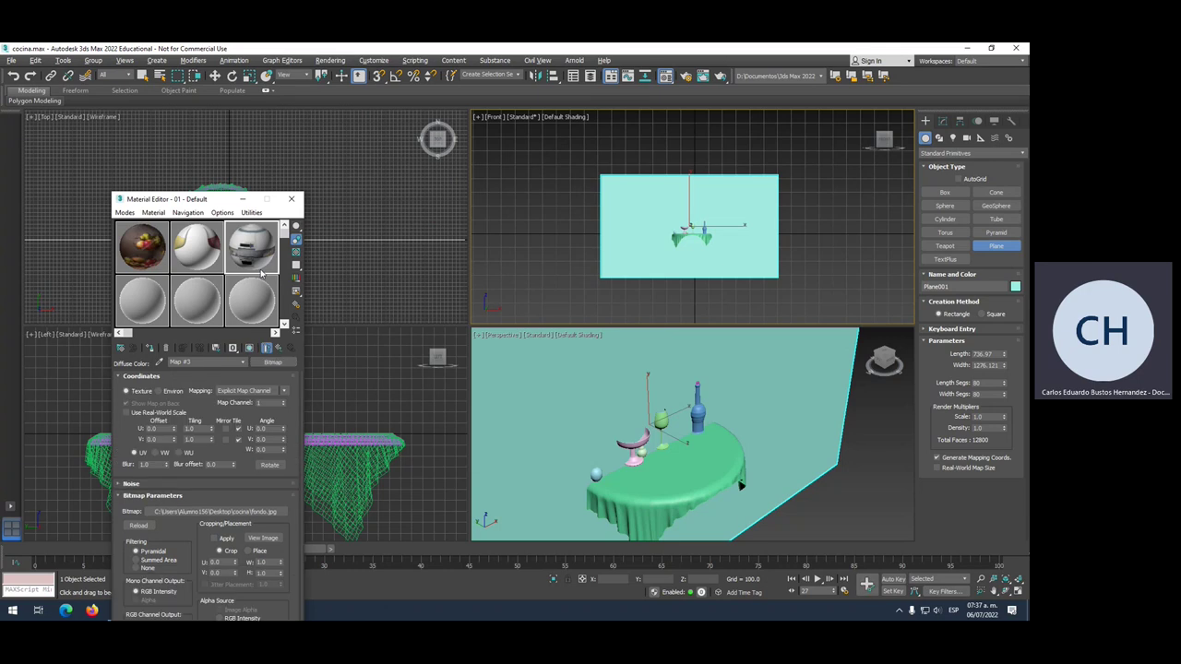
Apply the kitchen photo material to the backdrop plane and orbit to check it.
left_click_drag(261, 273, 641, 248)
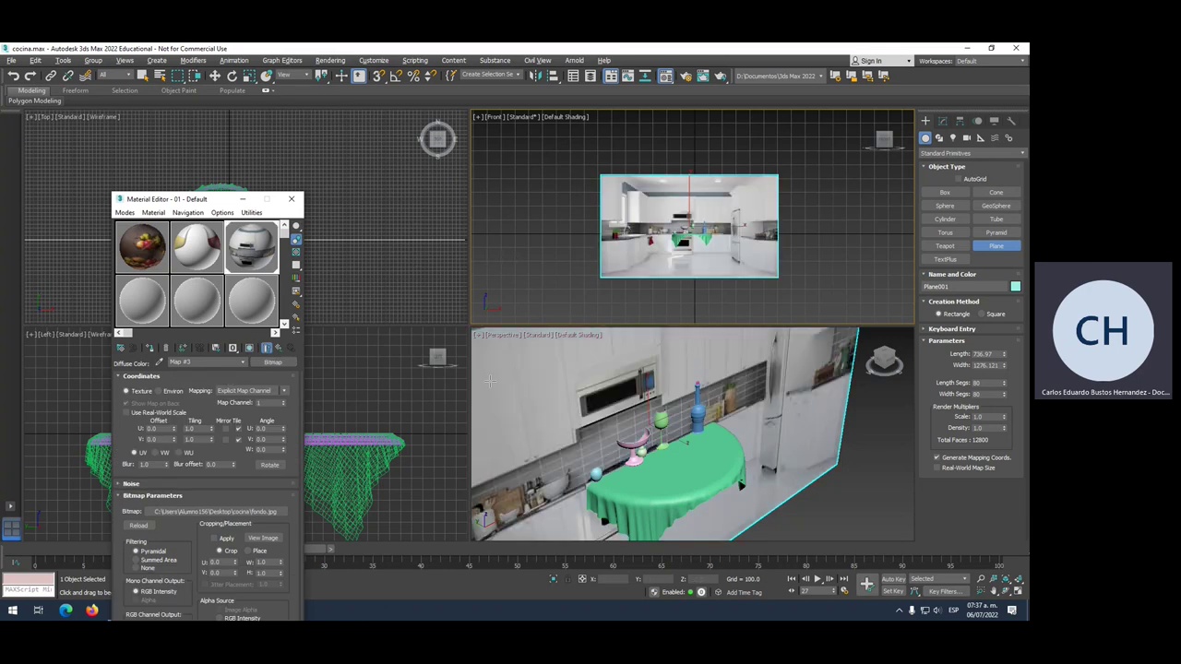
middle_click_drag(633, 411, 595, 278, "alt")
left_click_drag(210, 199, 216, 398)
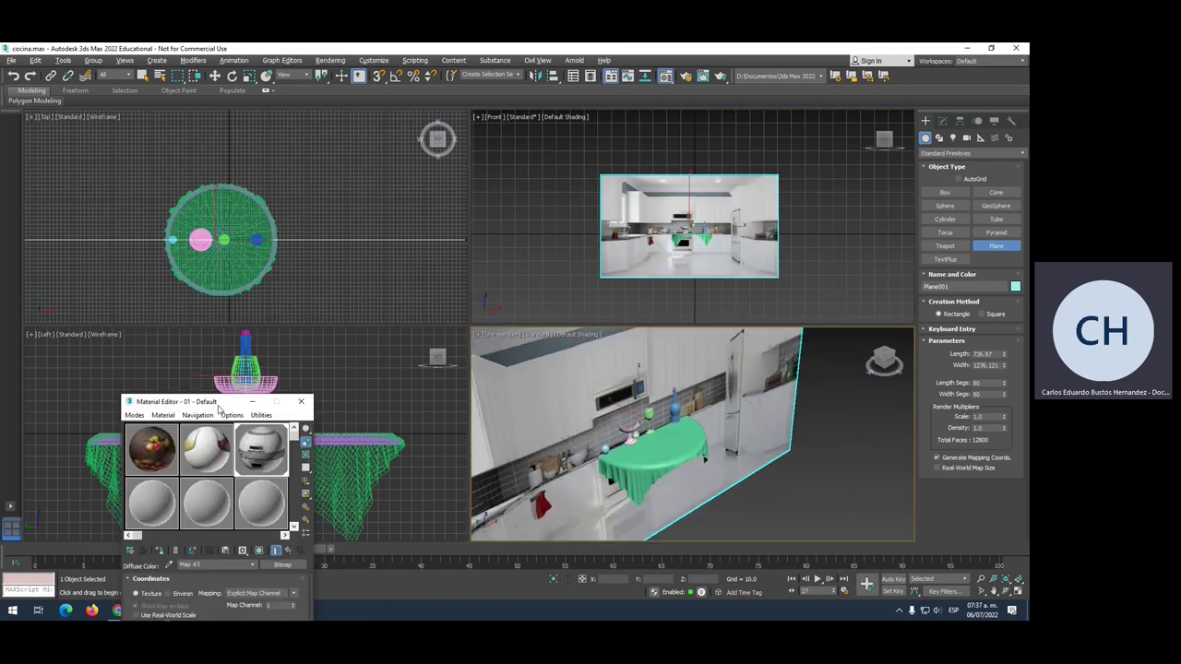
Frame the table closely in Perspective and create PhysCamera001 from that view with Ctrl+C.
left_click(306, 281)
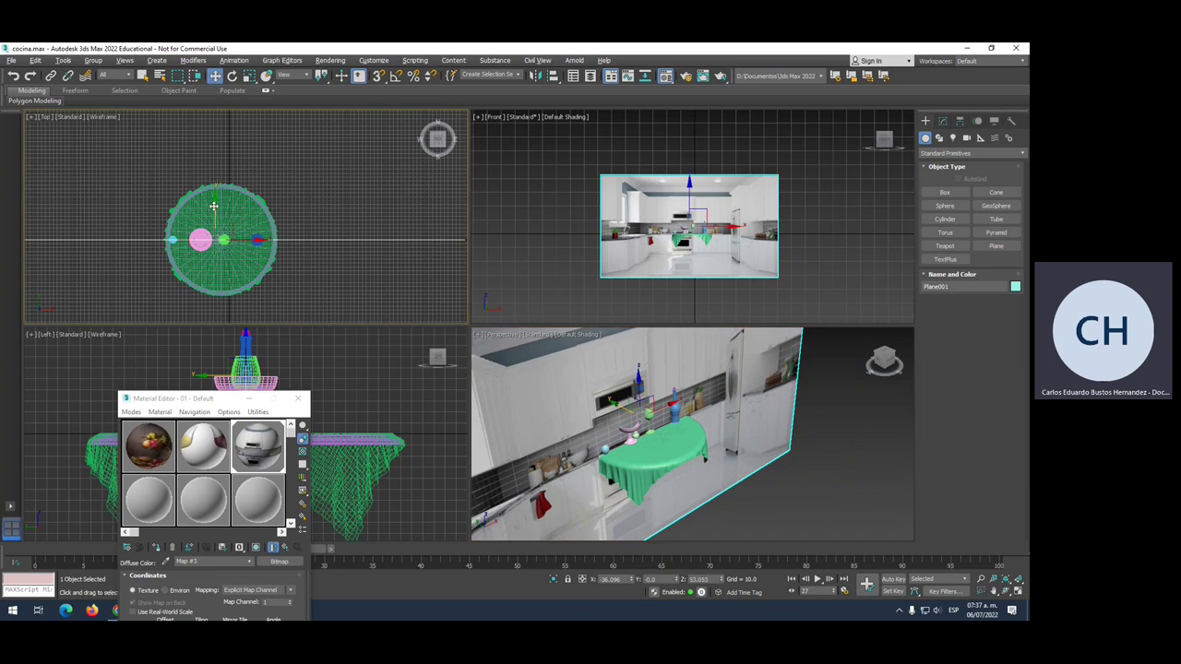
mouse_move(646, 415)
middle_mouse_down("alt")
mouse_move(554, 406)
mouse_move(612, 442)
mouse_move(706, 423)
middle_mouse_up("alt")
scroll(706, 423, "up", 4)
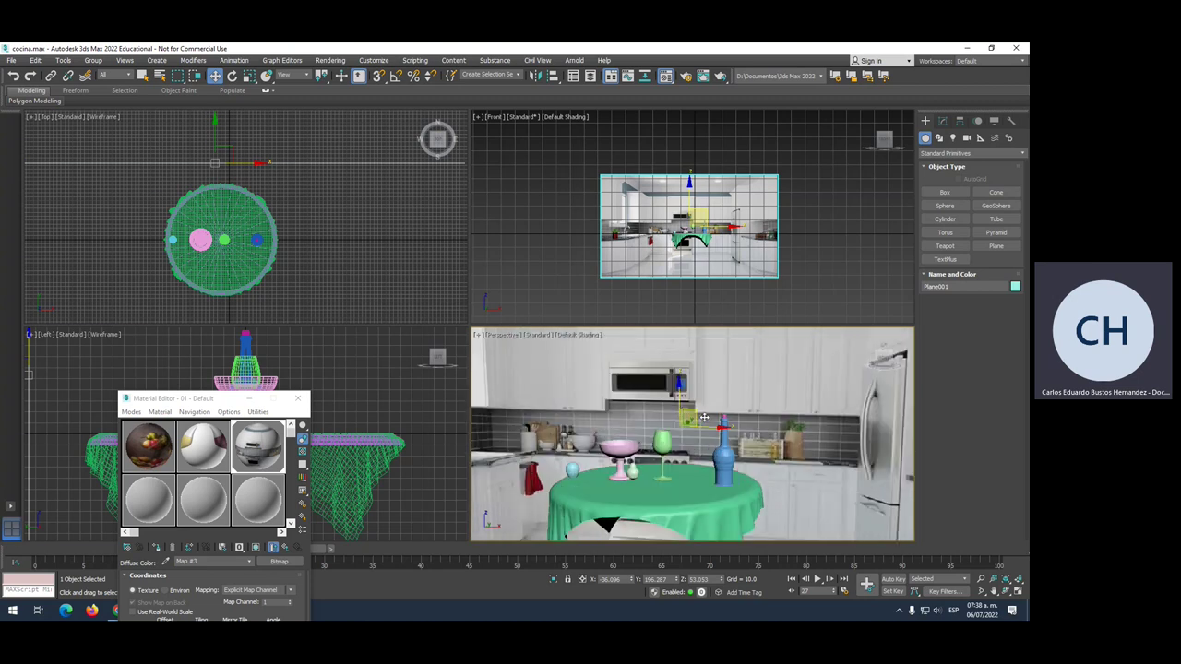
key("ctrl+c")
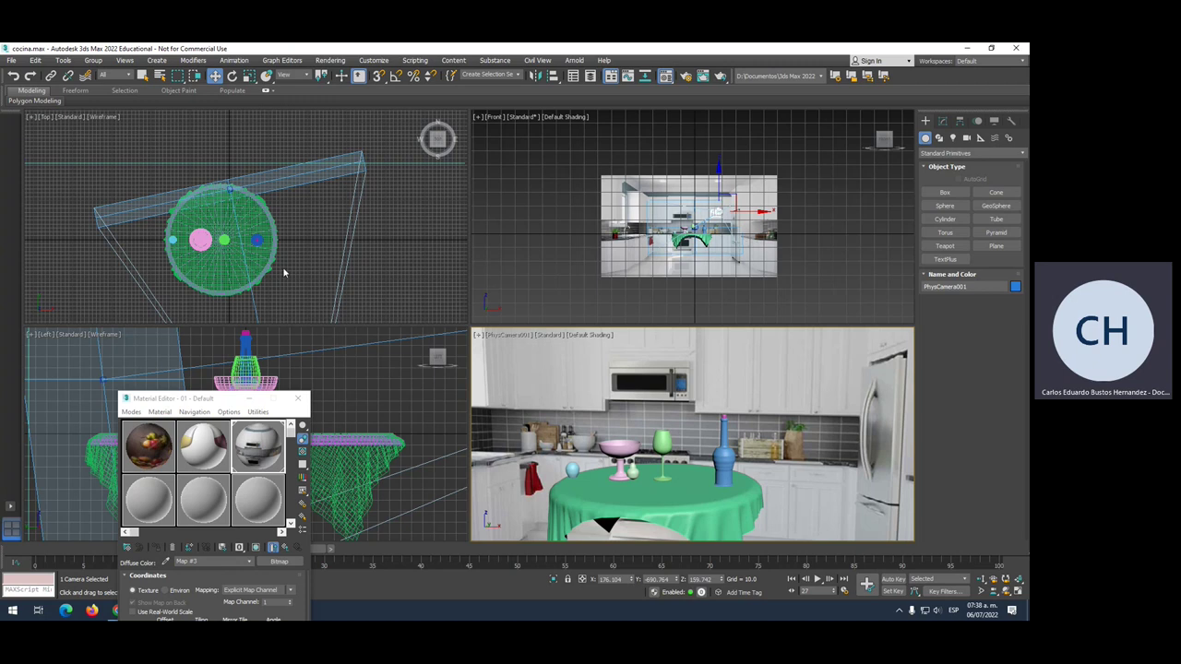
Switch to the PhysCamera001 view and move the camera closer to the table in the Top viewport.
left_click(572, 375)
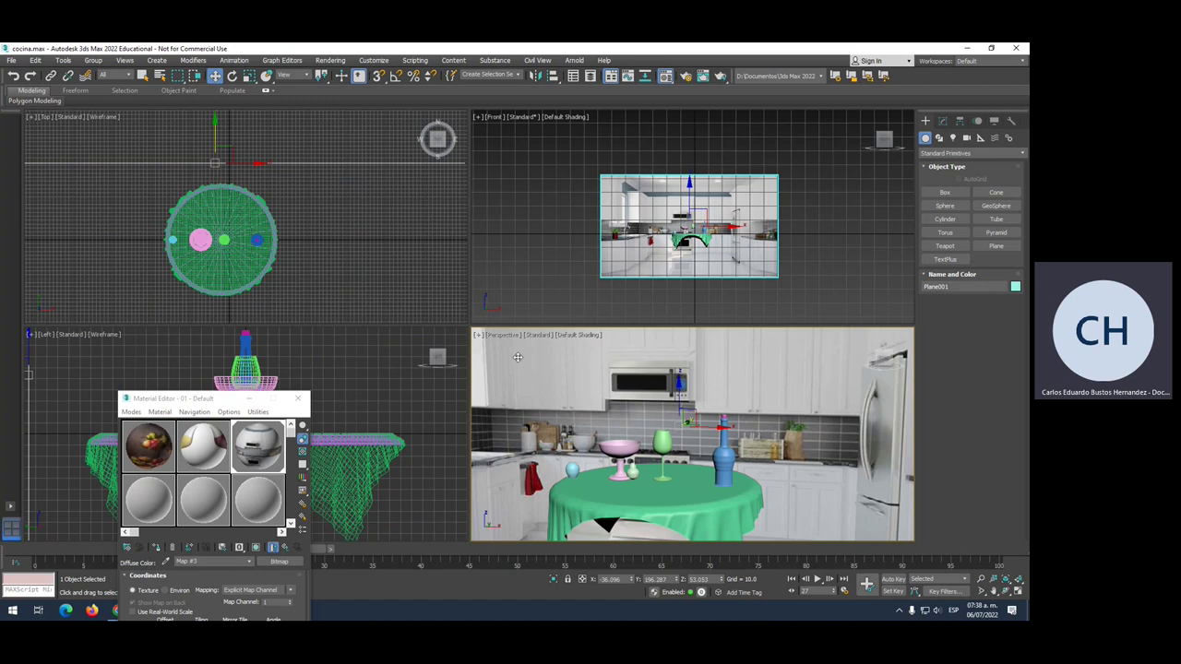
key("c")
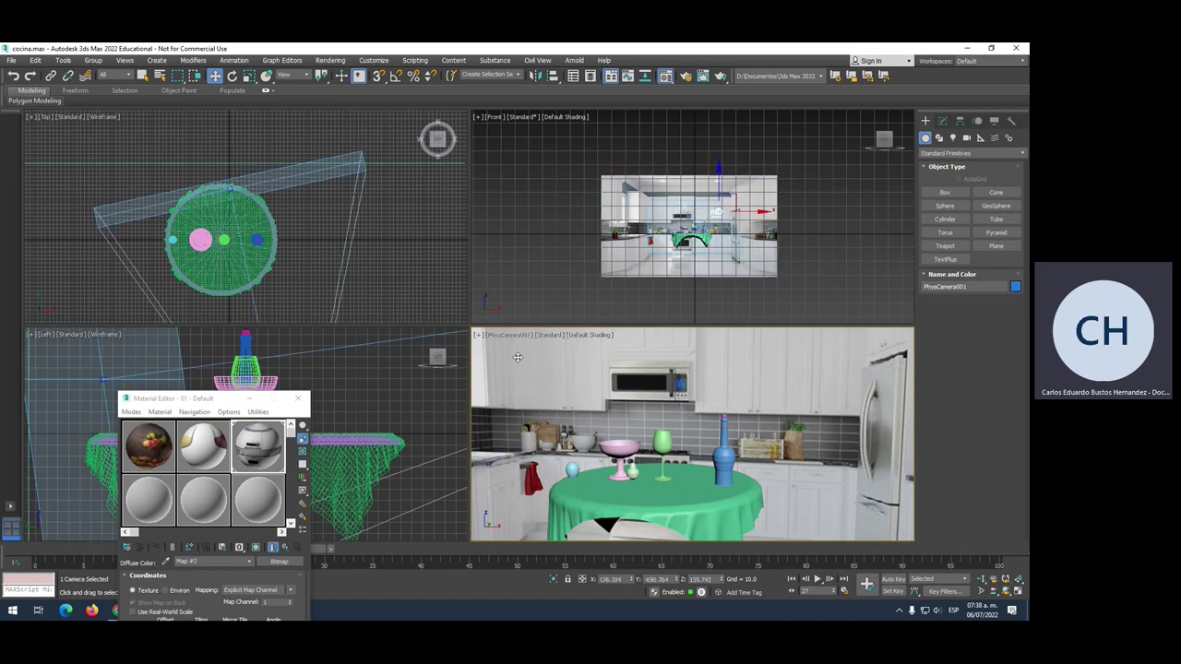
scroll(240, 231, "down", 2)
middle_click_drag(239, 277, 238, 166)
scroll(238, 196, "up", 3)
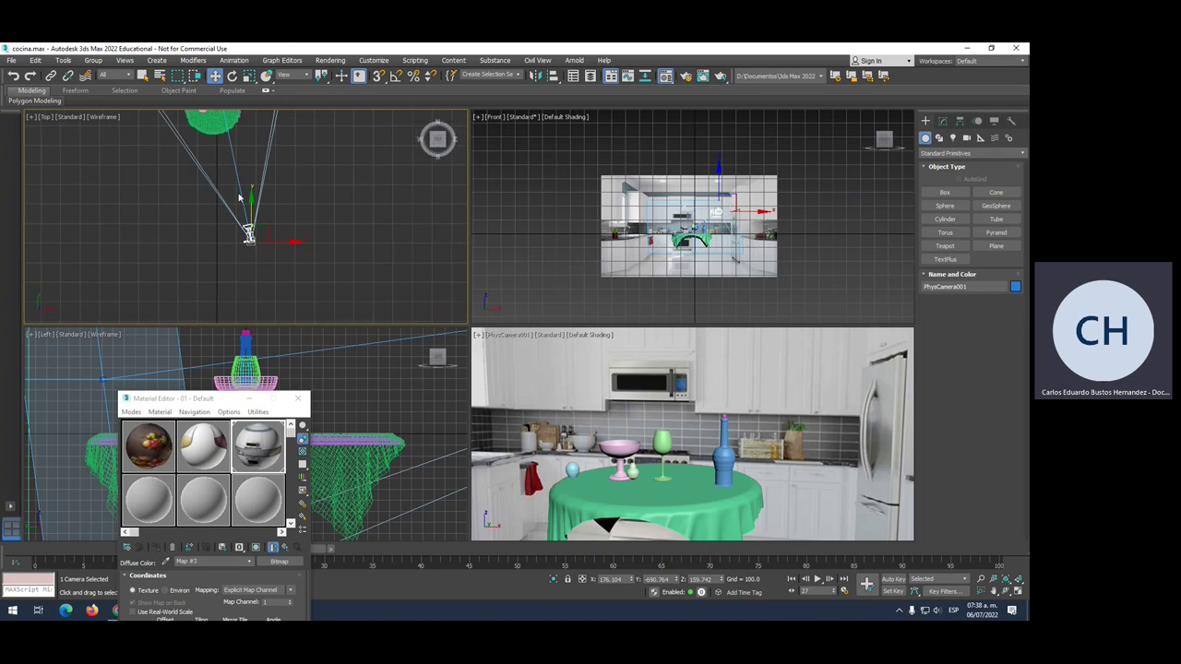
mouse_move(251, 204)
left_mouse_down()
mouse_move(264, 202)
mouse_move(232, 222)
mouse_move(241, 205)
left_mouse_up()
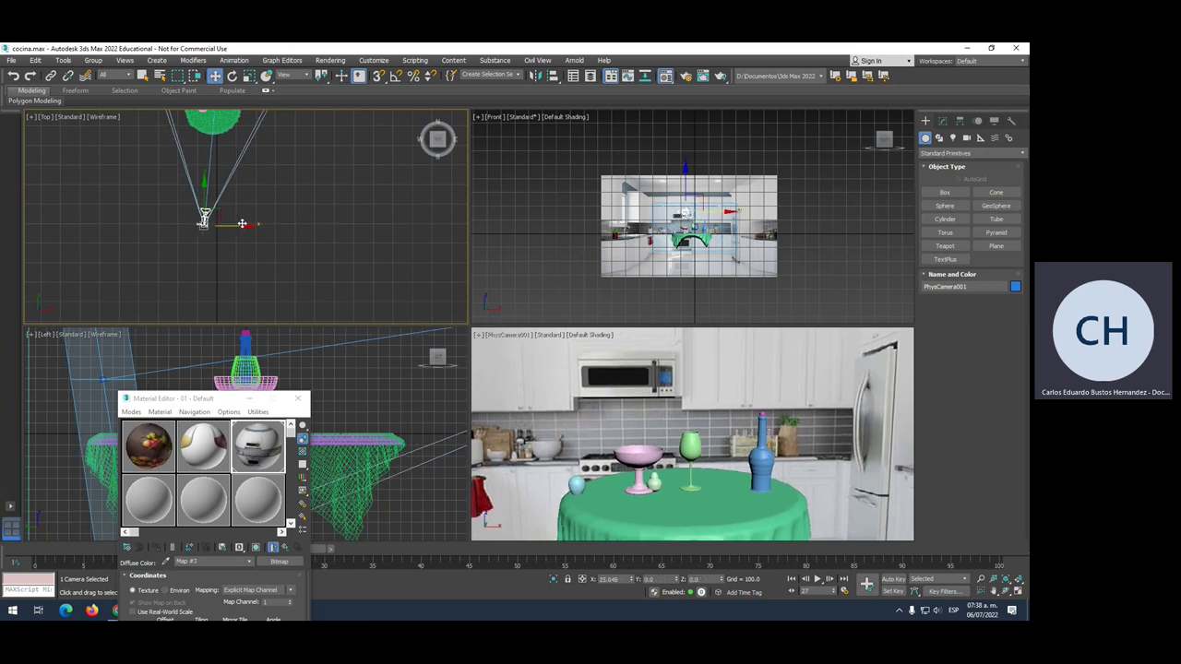
Lower and shift the camera in the Front viewport, show the safe frame, and recentre the table.
left_click(680, 183)
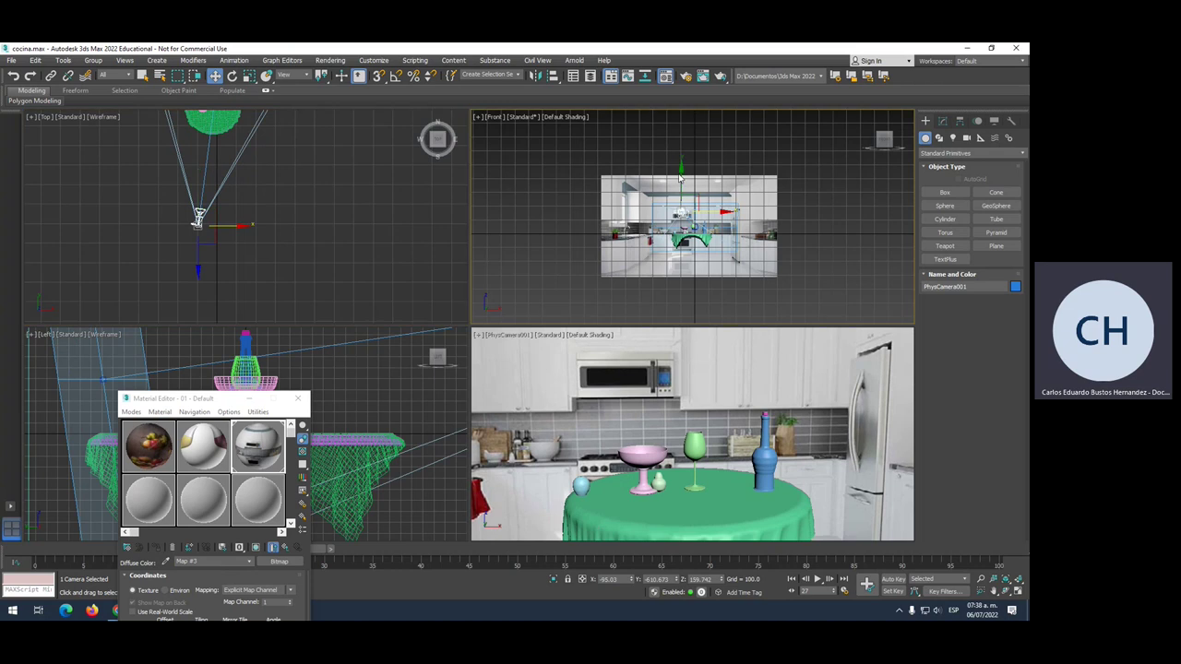
left_click_drag(682, 164, 681, 166)
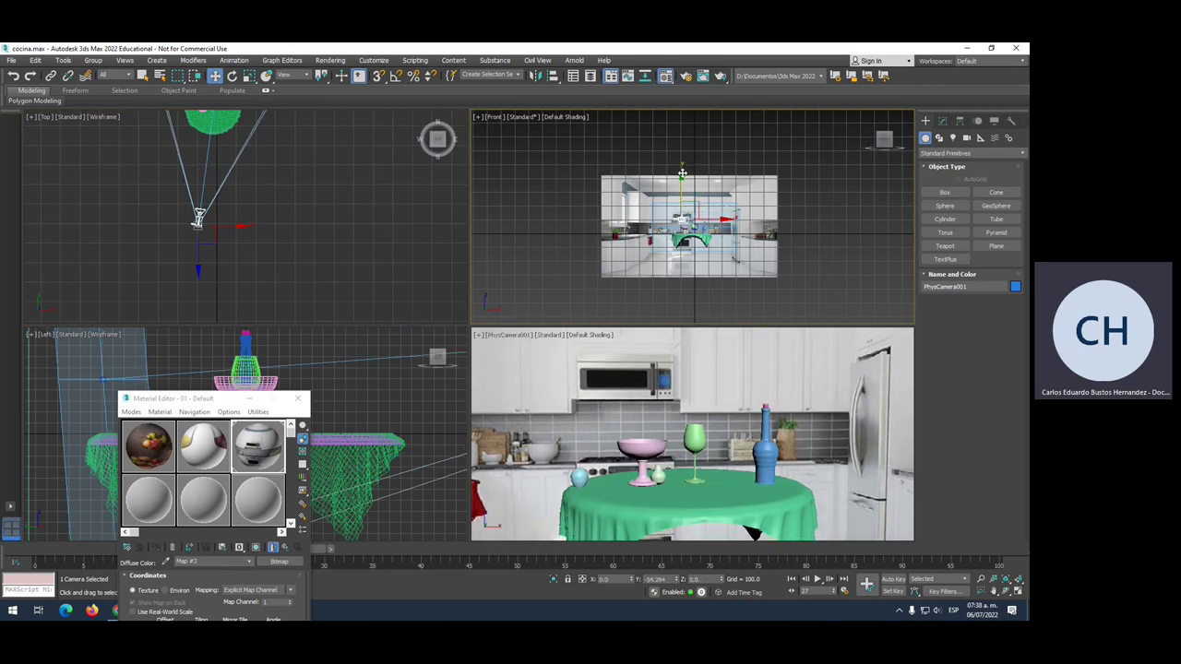
middle_click_drag(681, 166, 702, 168)
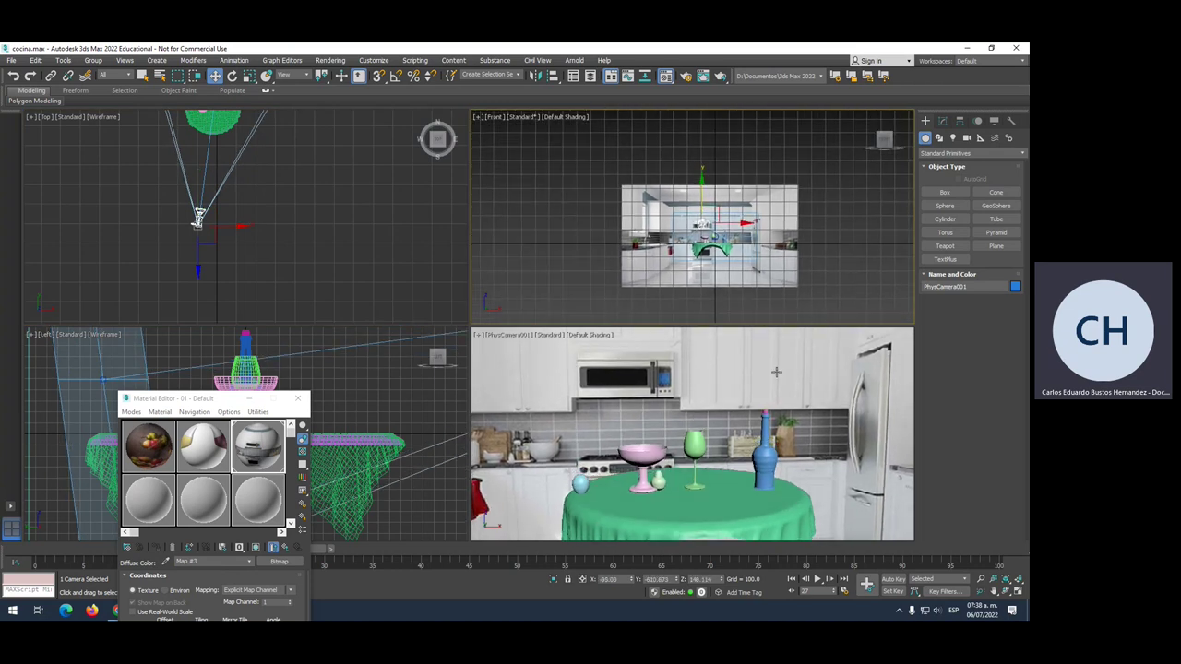
middle_click_drag(773, 373, 787, 372)
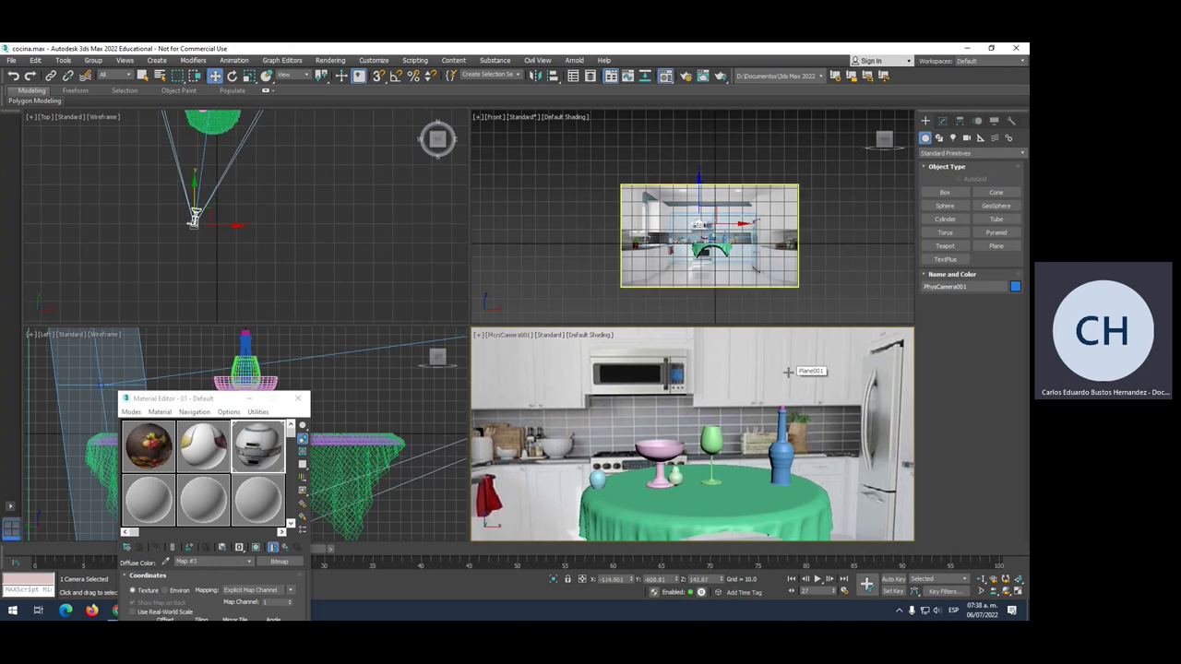
key("shift+f")
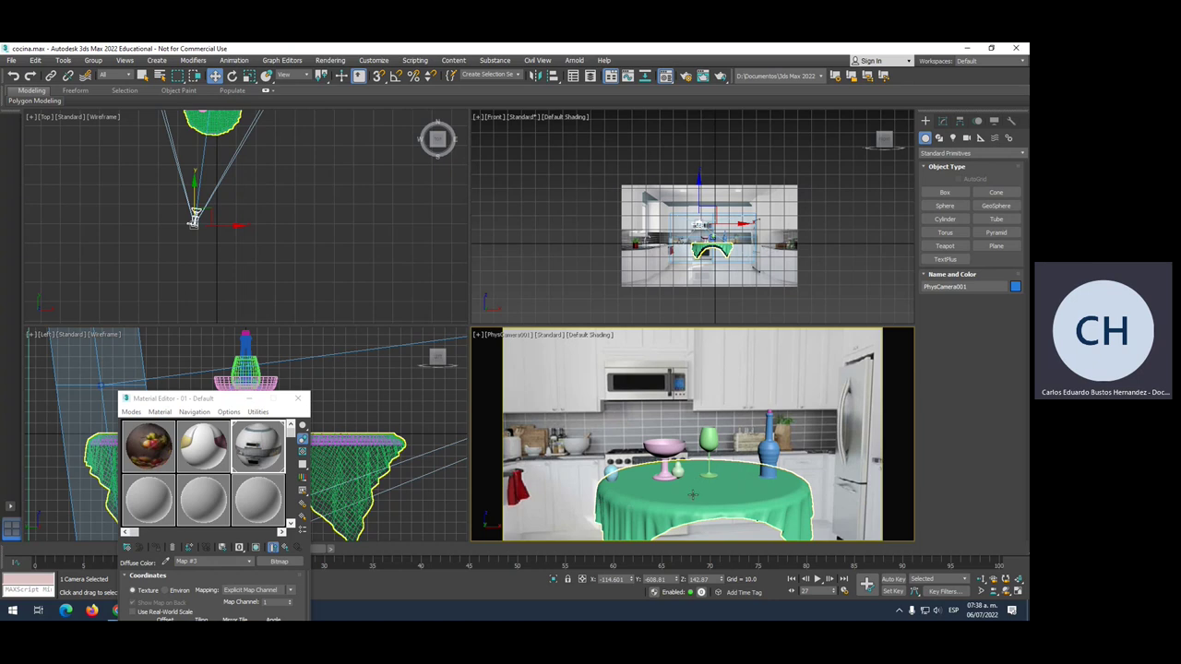
middle_click_drag(690, 509, 724, 520)
left_click(724, 519)
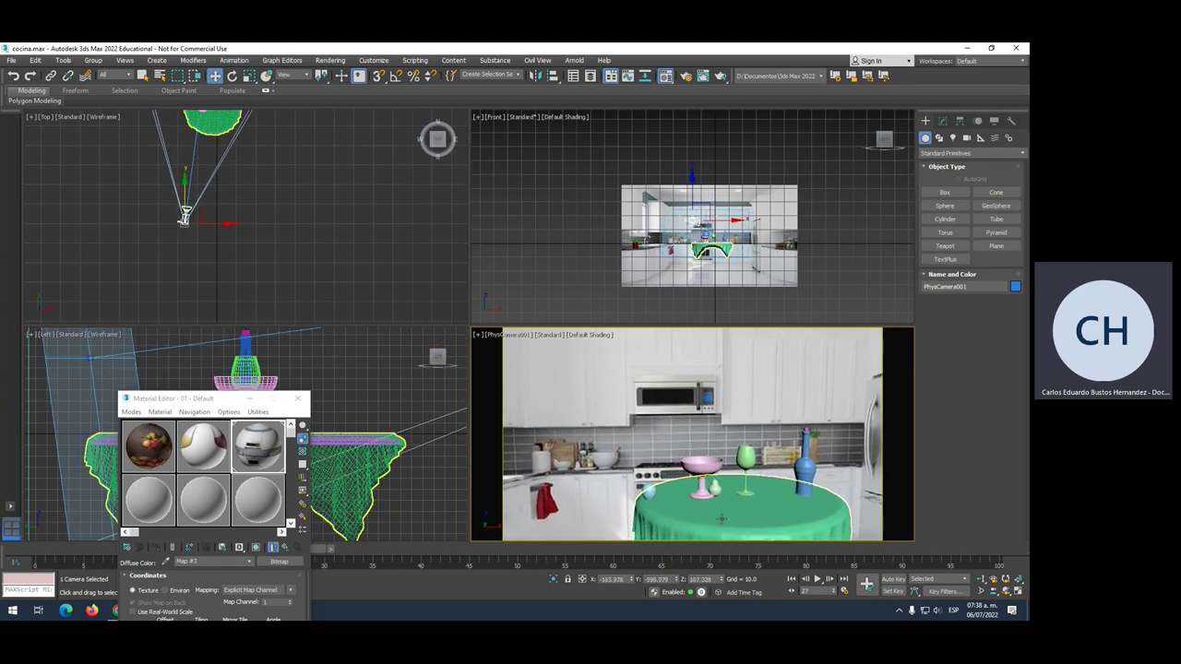
left_click(720, 491)
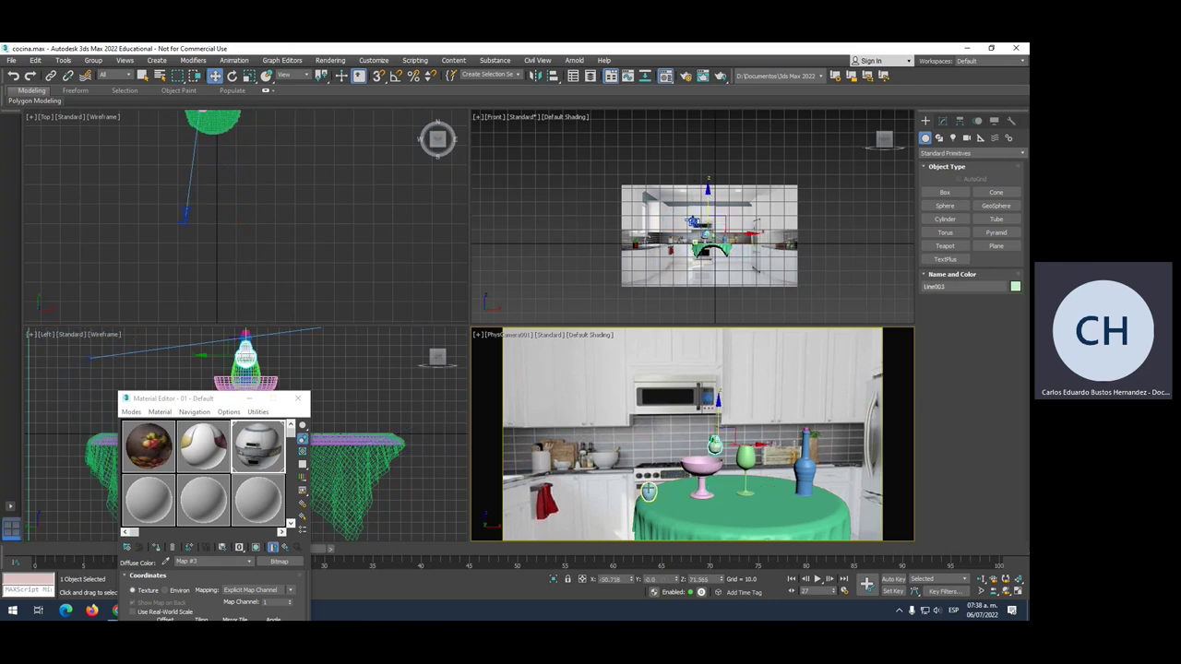
Move the teal sphere over the pink bowl and zoom the Top view onto the table.
left_click(649, 492)
left_click_drag(680, 432, 726, 431)
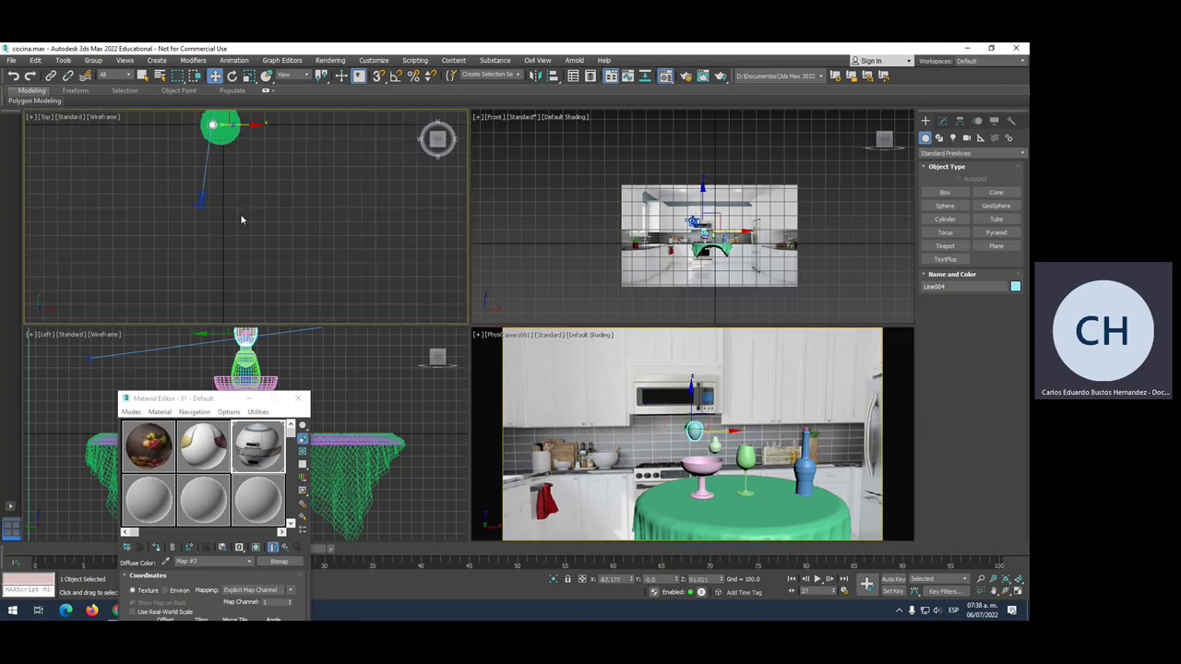
middle_click_drag(143, 150, 240, 214)
scroll(257, 201, "up", 2)
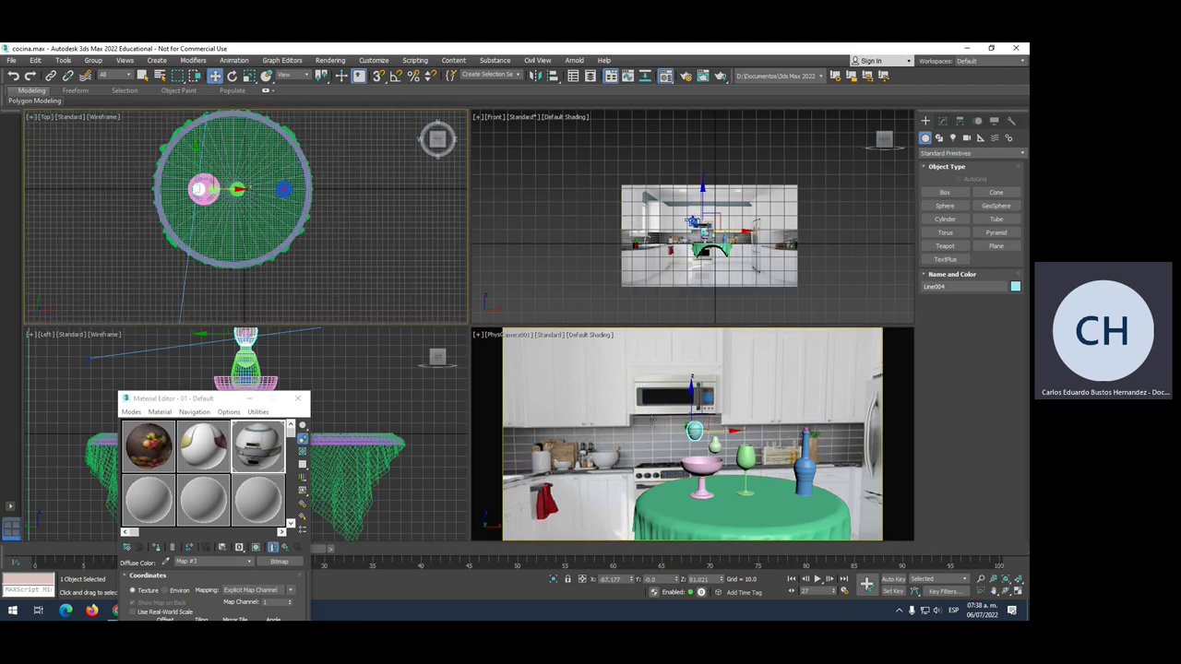
left_click(698, 434)
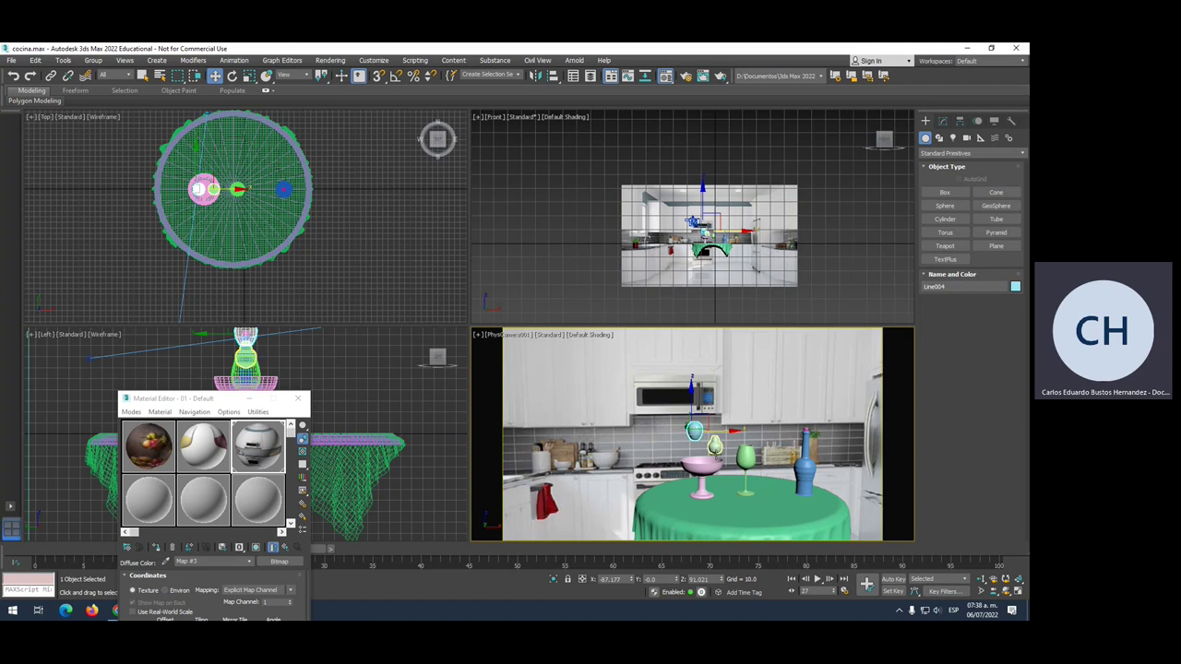
Zoom the Left view onto the stacked objects and select both the teal sphere and green pear.
left_click_drag(194, 399, 259, 504)
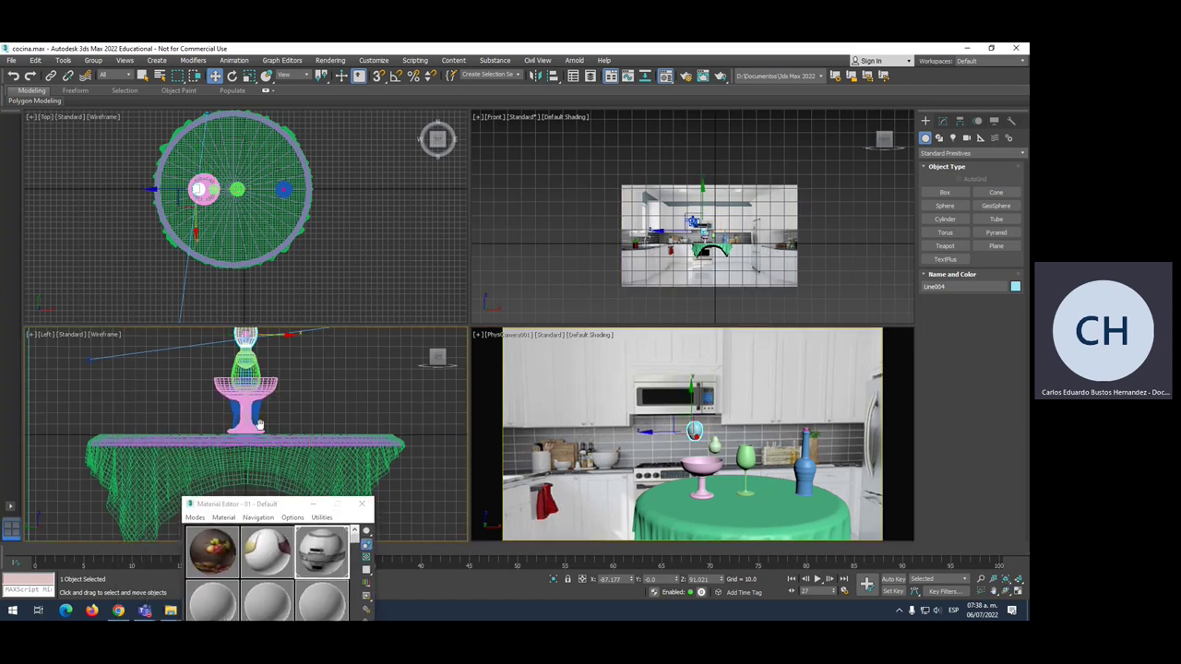
middle_click_drag(280, 342, 263, 403)
scroll(263, 404, "up", 2)
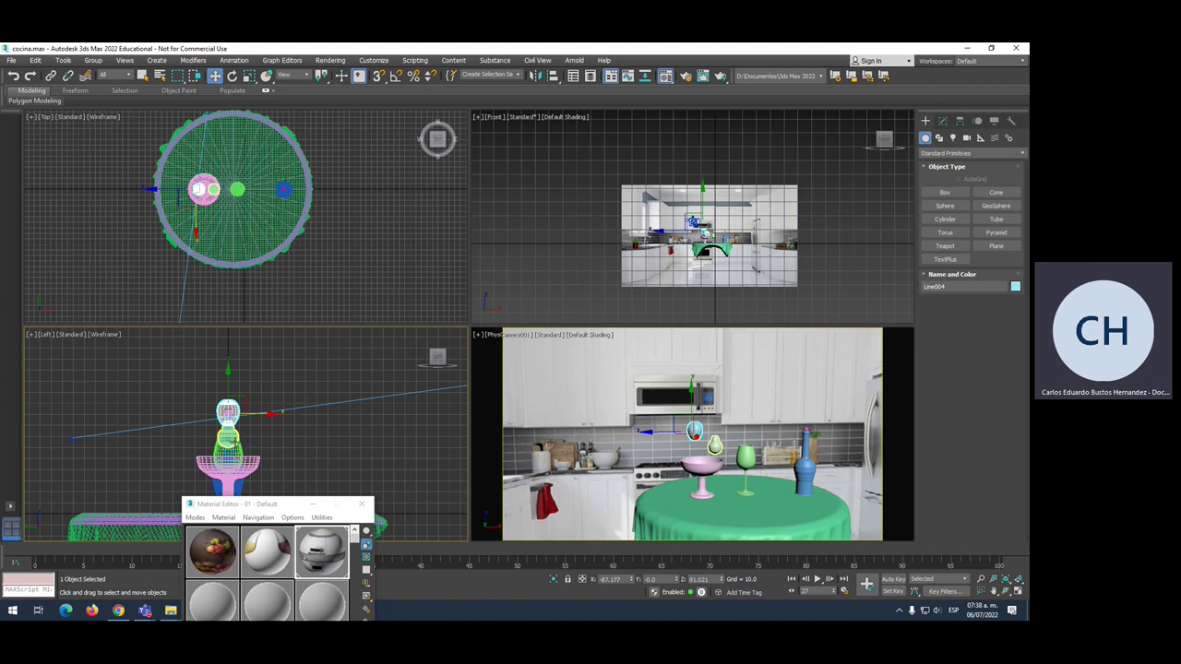
left_click(233, 438)
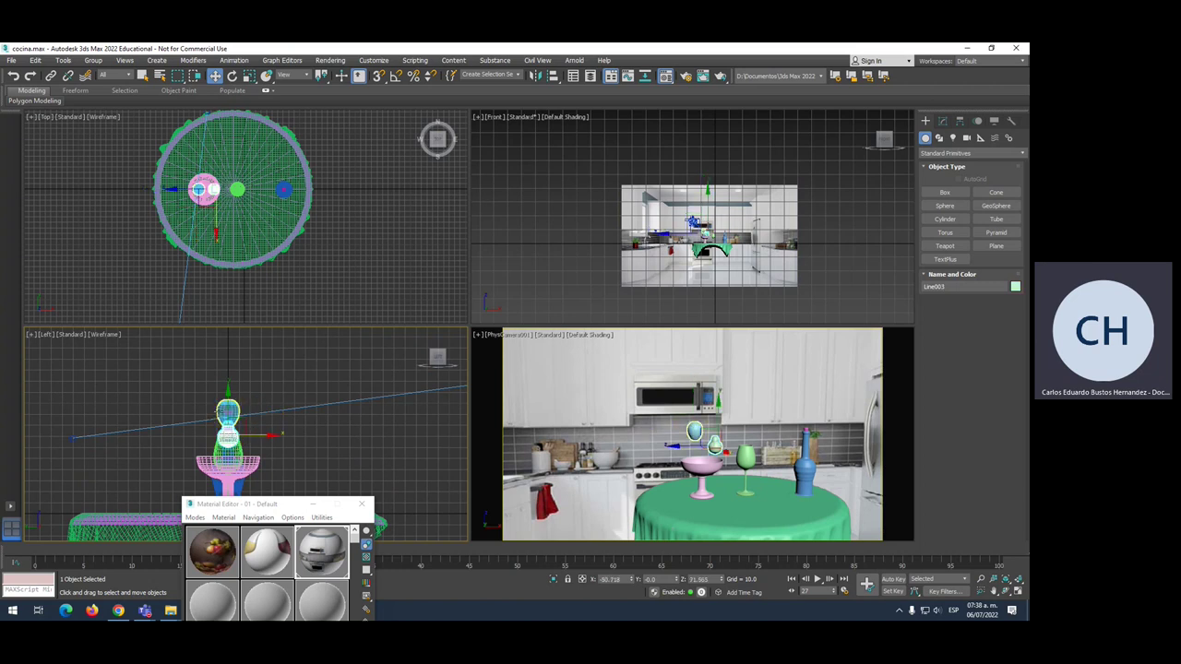
left_click(223, 411)
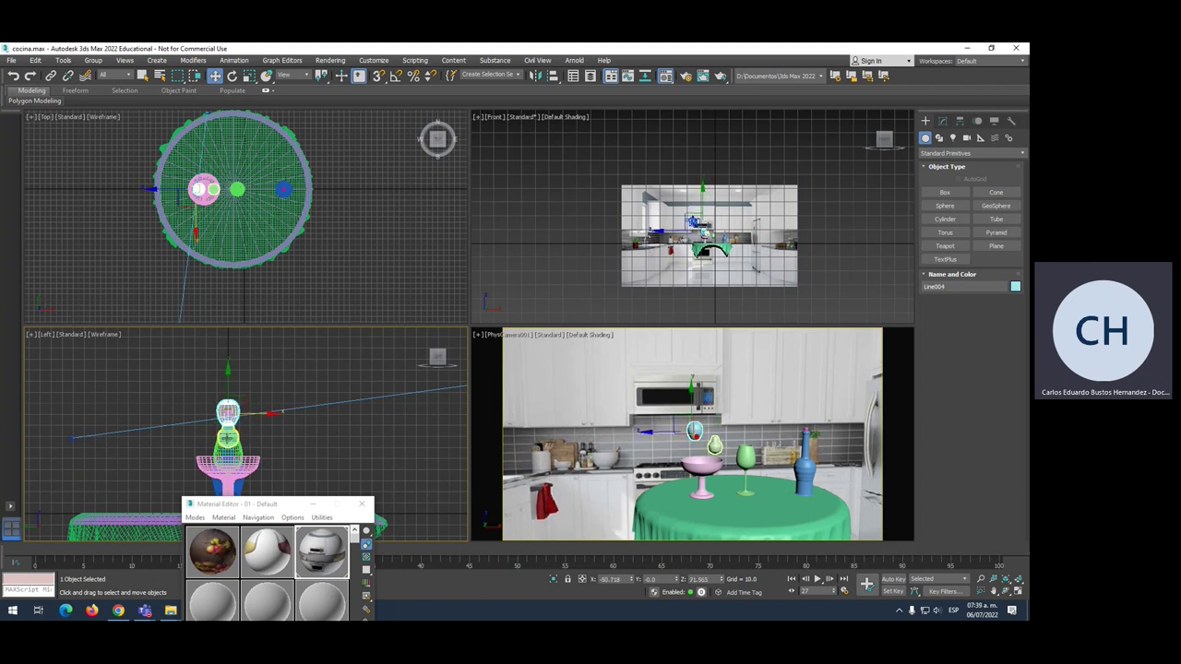
left_click(227, 439, "ctrl")
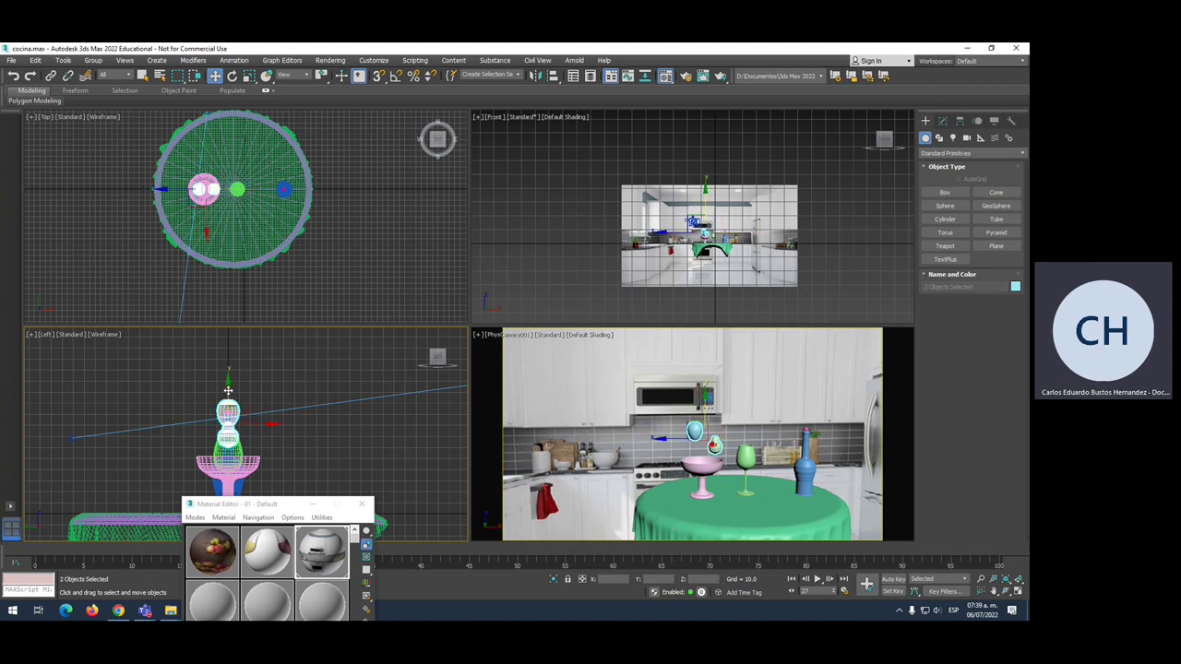
Clone the teal sphere and green pear upward with an increased number of copies.
left_click_drag(229, 380, 234, 349)
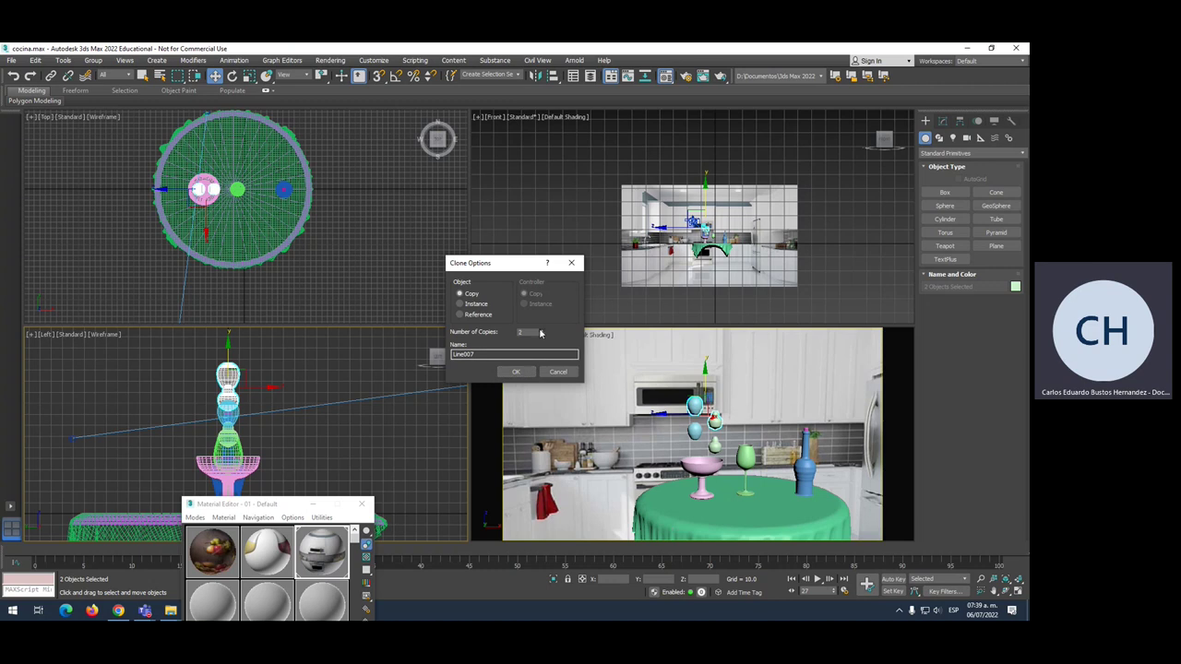
left_click(541, 331)
left_click(541, 331)
left_click(516, 371)
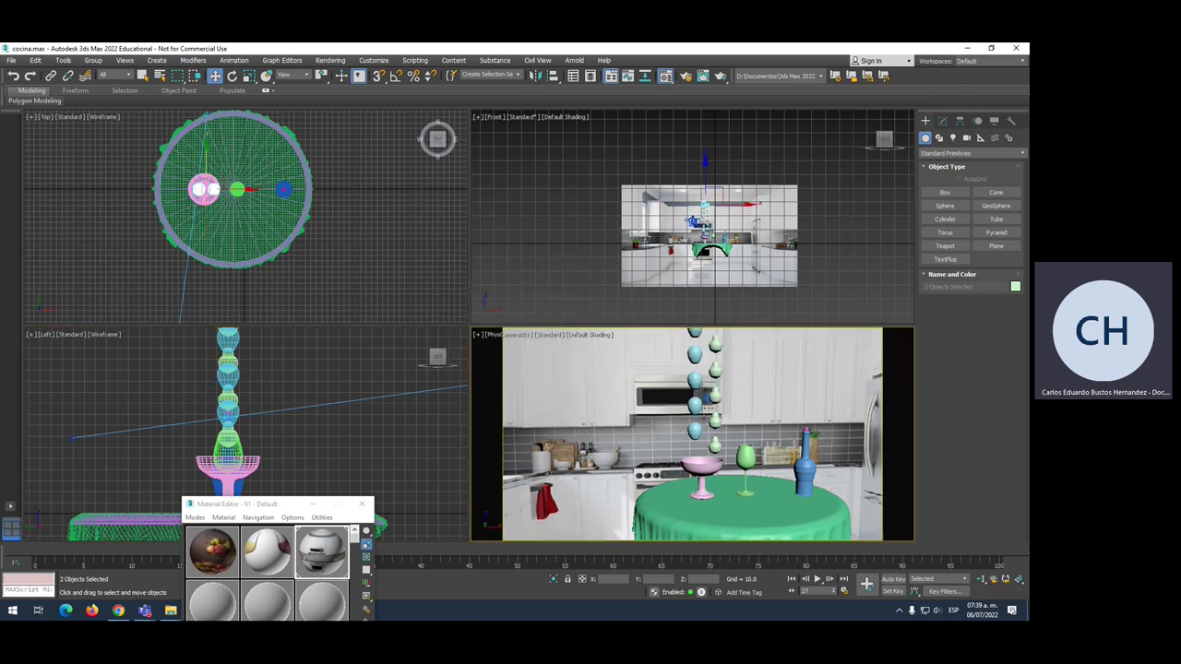
Undo that stack and clone the pair upward again into a new column above the bowl.
middle_click_drag(685, 432, 669, 430)
key("ctrl+z")
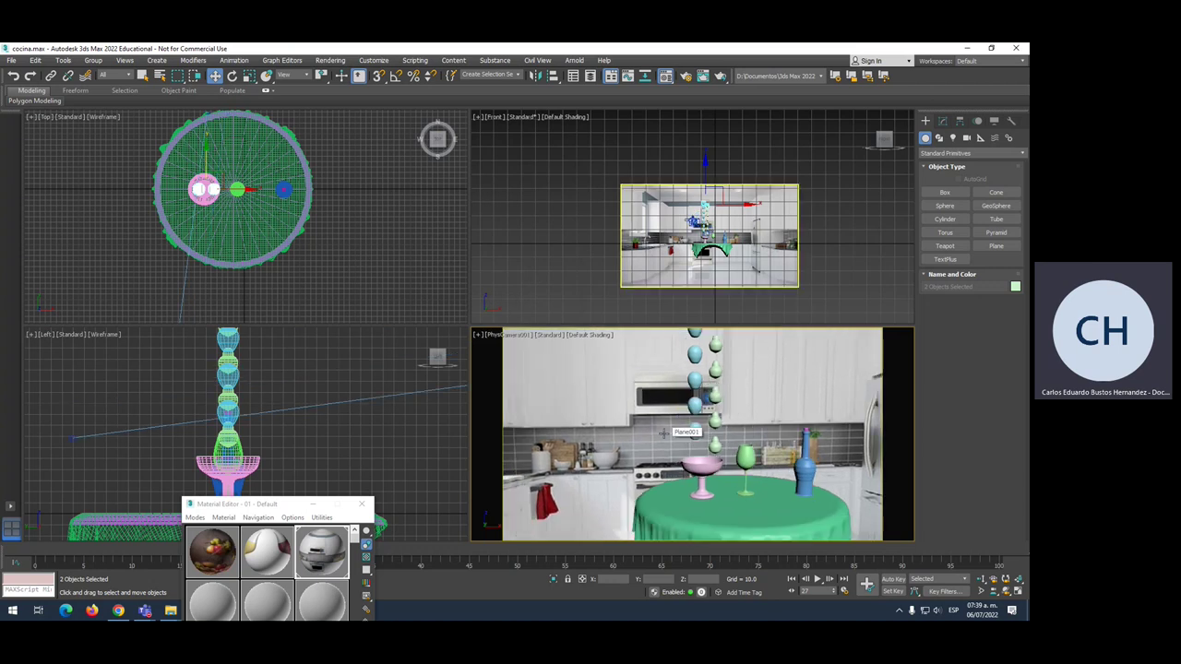
key("ctrl+z")
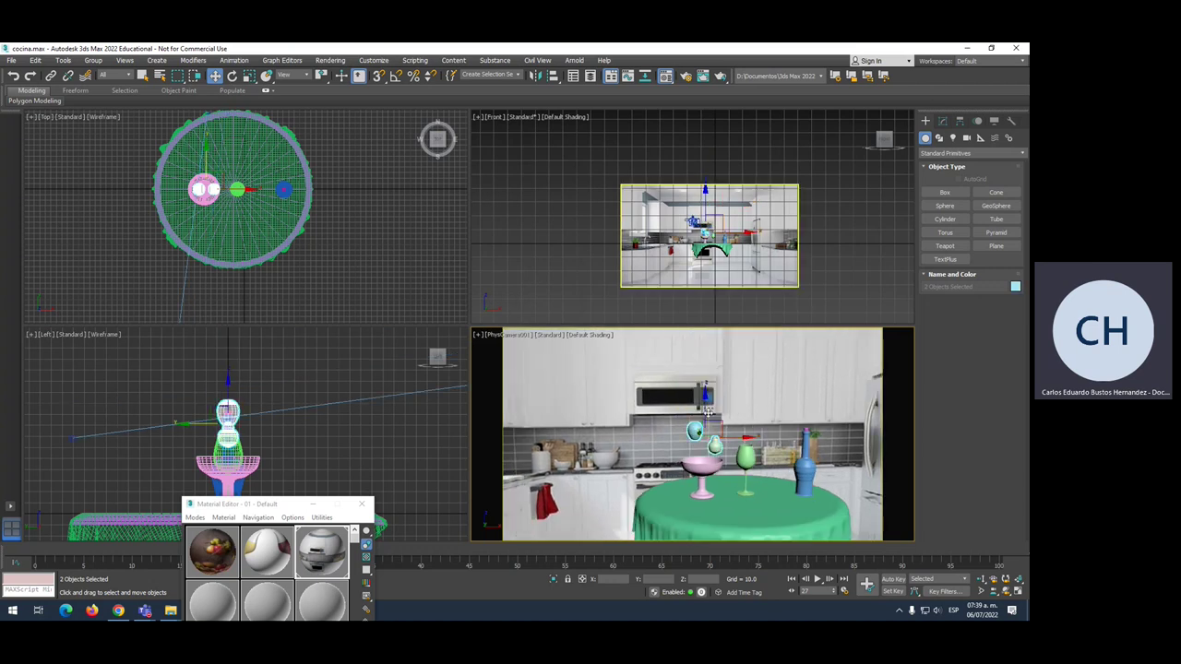
left_click_drag(715, 446, 700, 384, "shift")
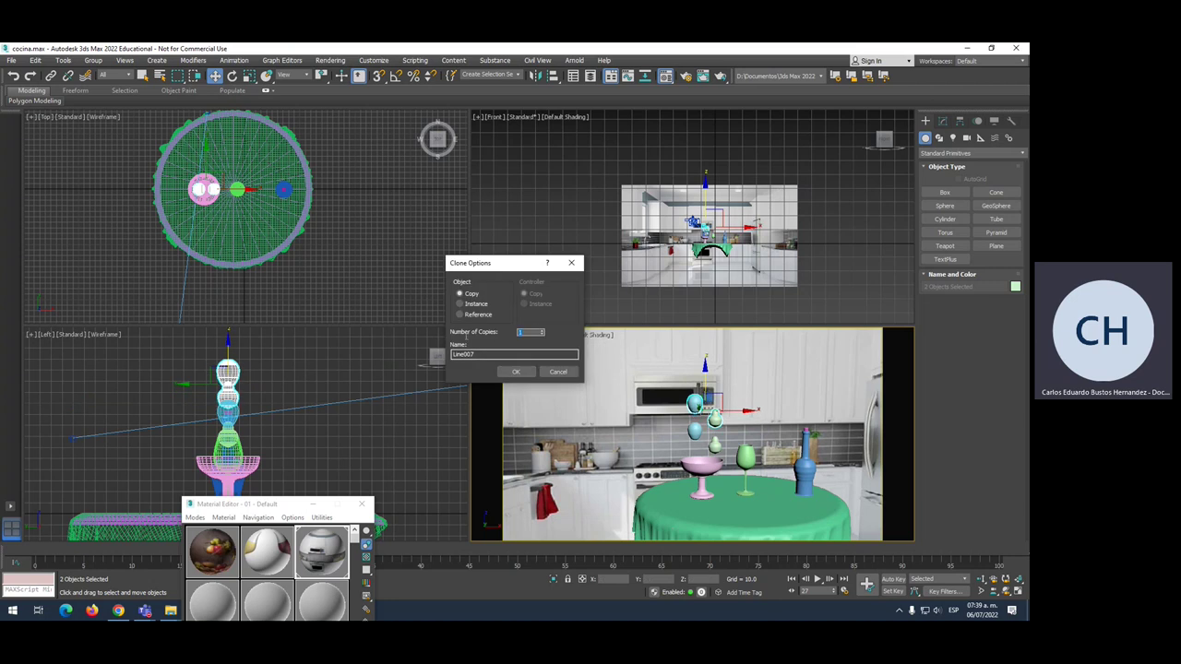
left_click(516, 371)
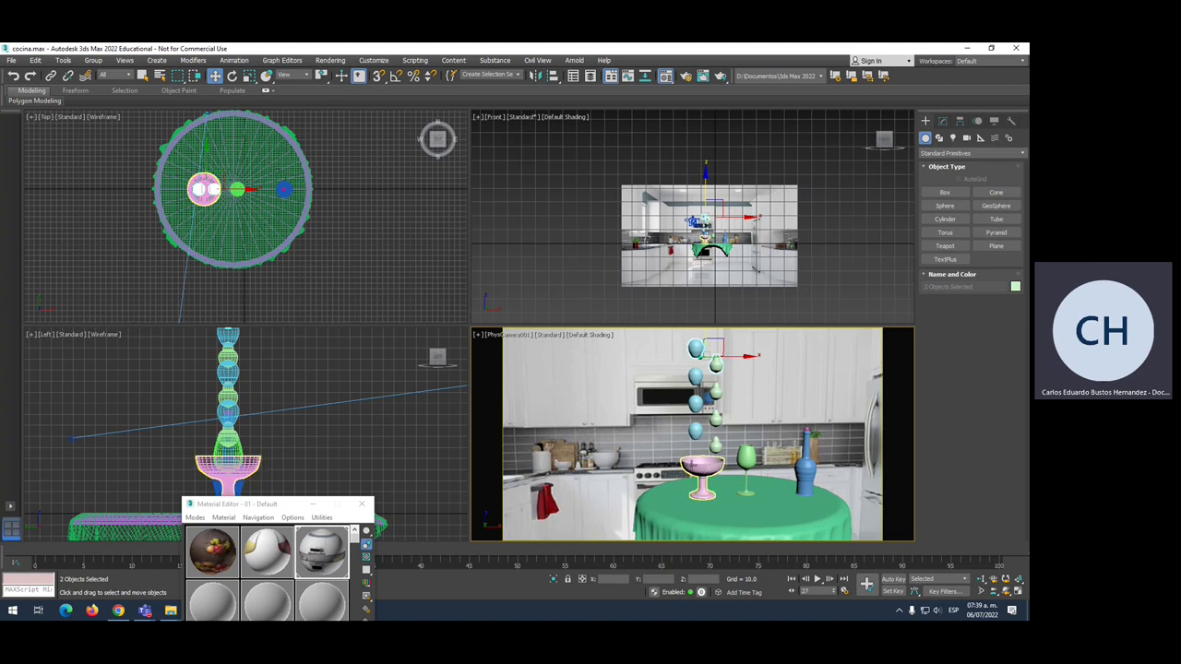
left_click(708, 462)
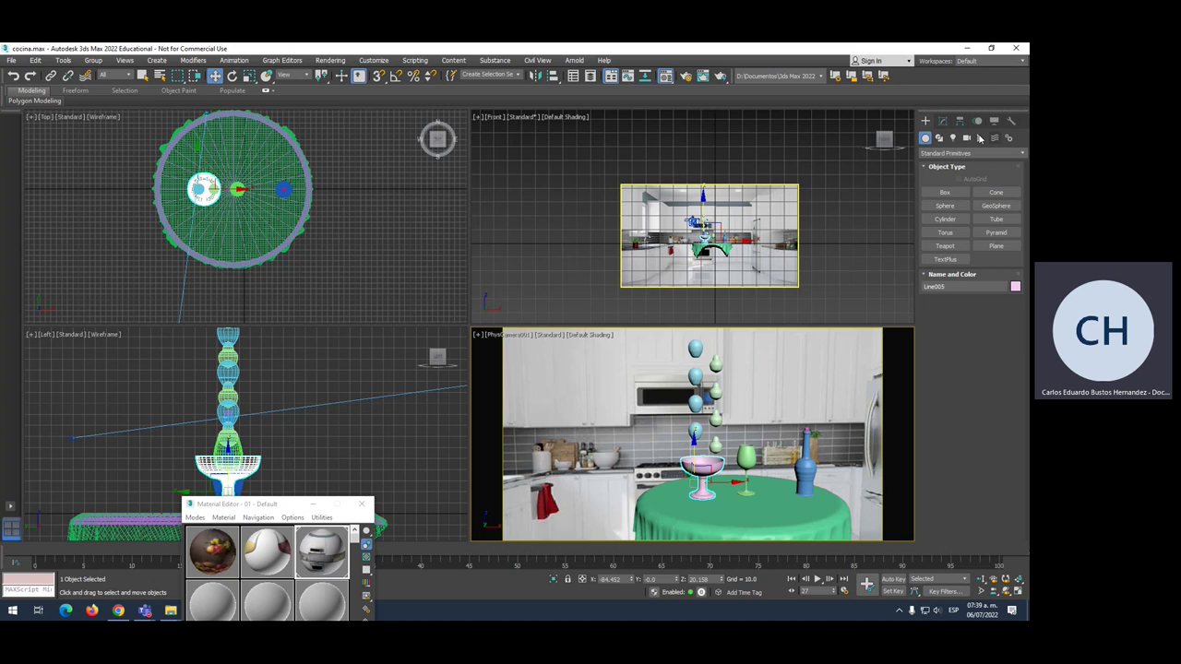
Show the MassFX toolbar and dock it alongside the main toolbar.
right_click(942, 82)
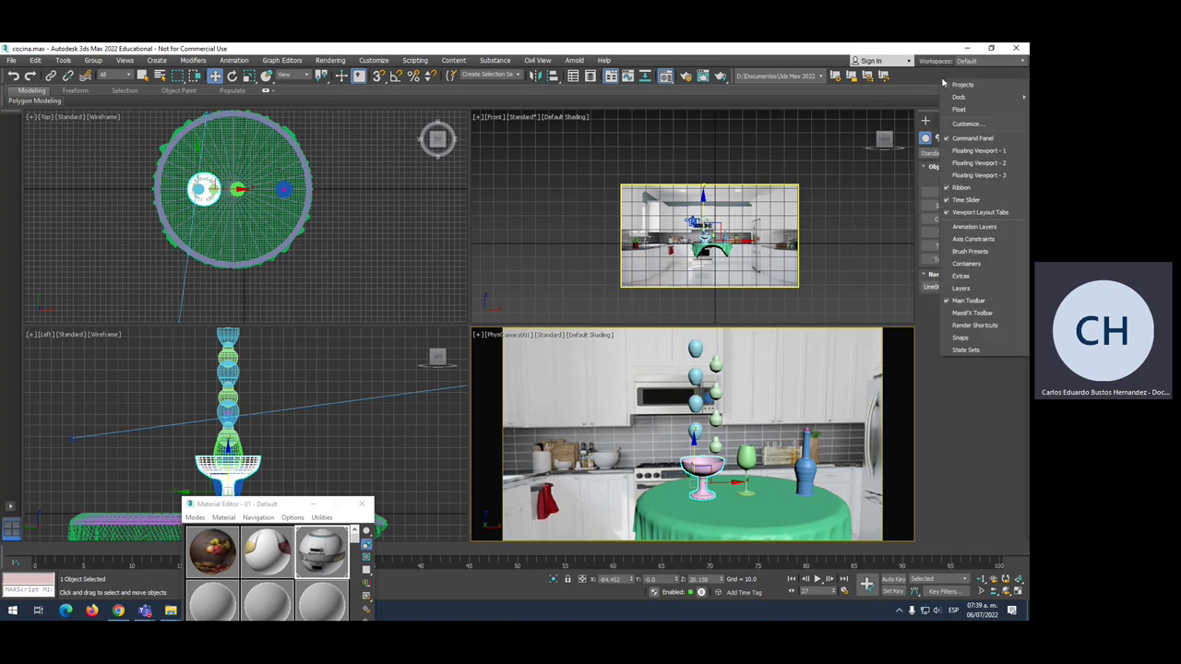
left_click(969, 314)
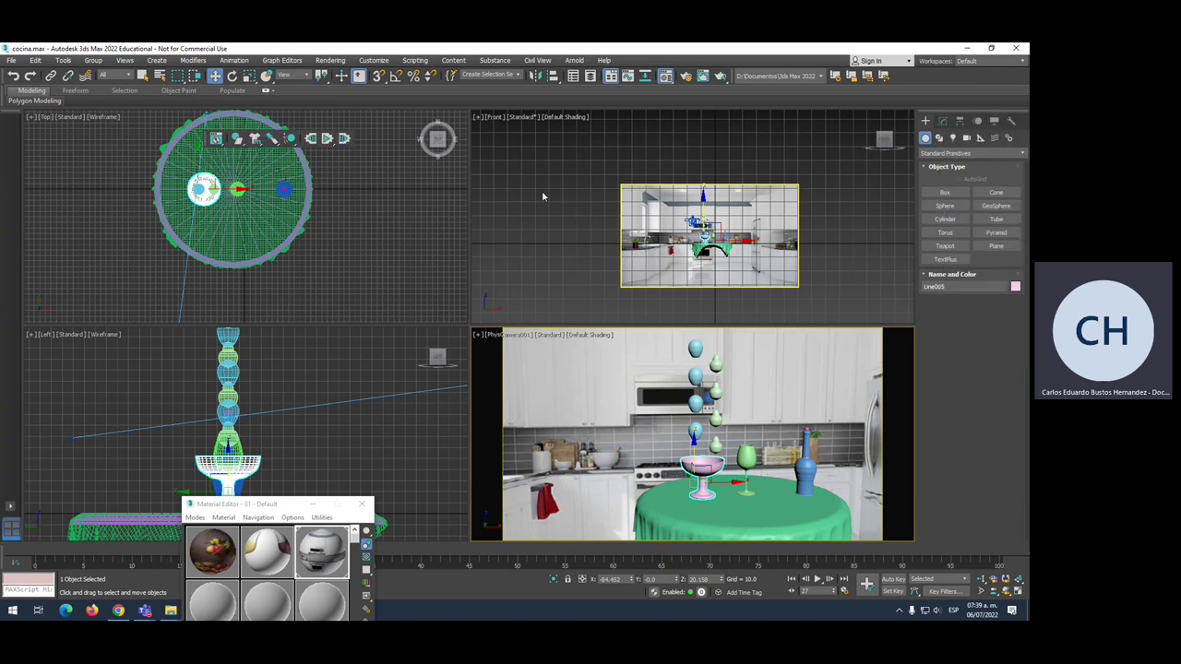
mouse_move(205, 139)
left_mouse_down()
mouse_move(706, 138)
mouse_move(922, 78)
left_mouse_up()
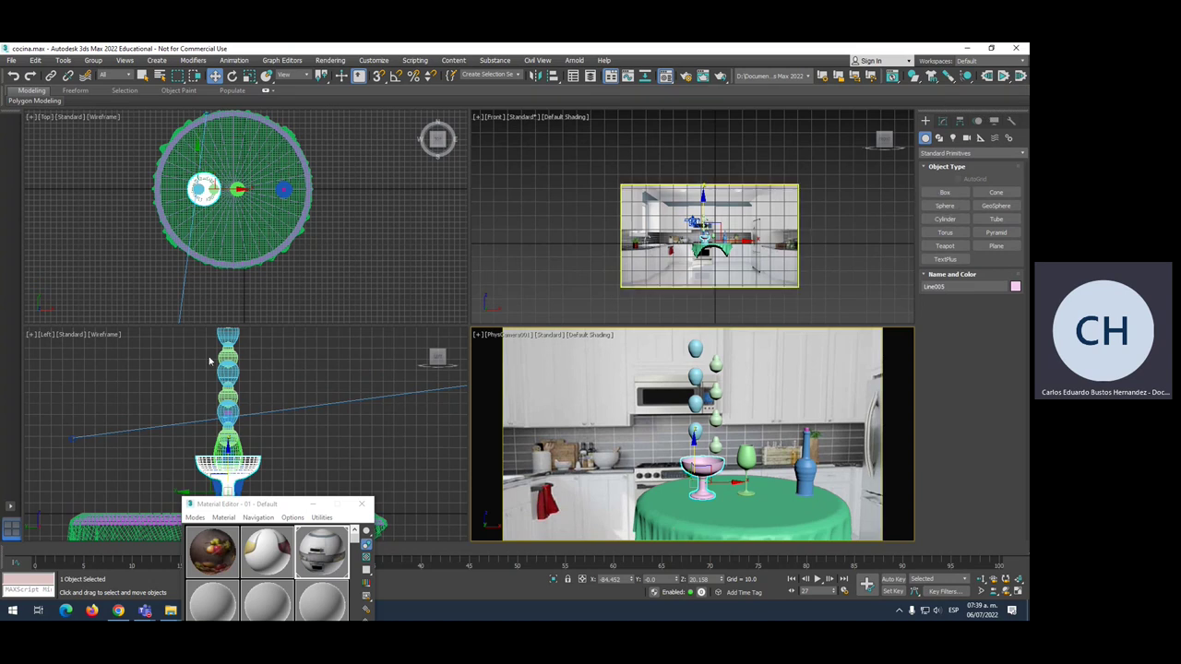
scroll(209, 361, "down", 3)
Freeze PhysCamera001 so it can't be selected or moved.
left_click(303, 366)
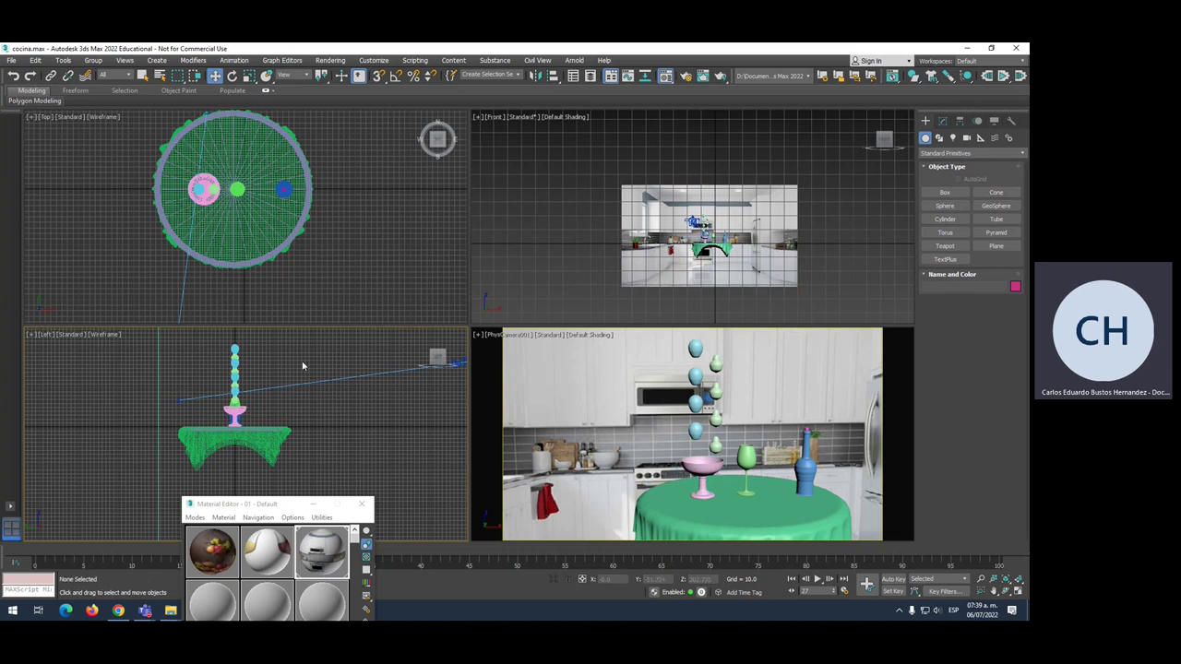
left_click(459, 362)
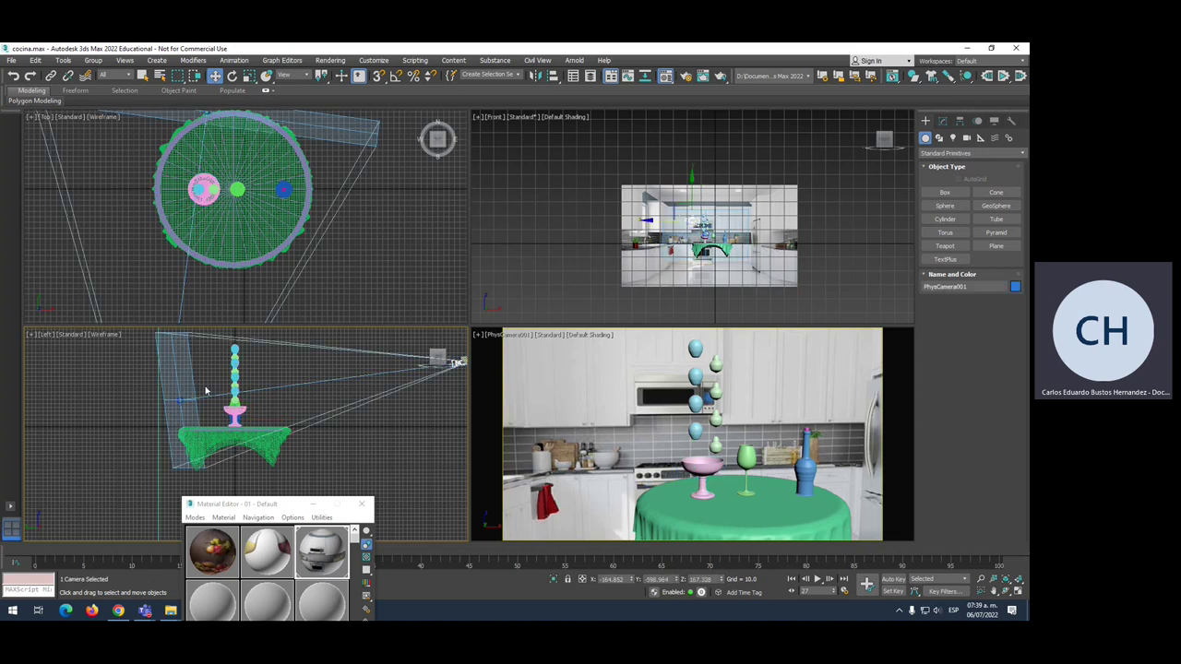
right_click(340, 382)
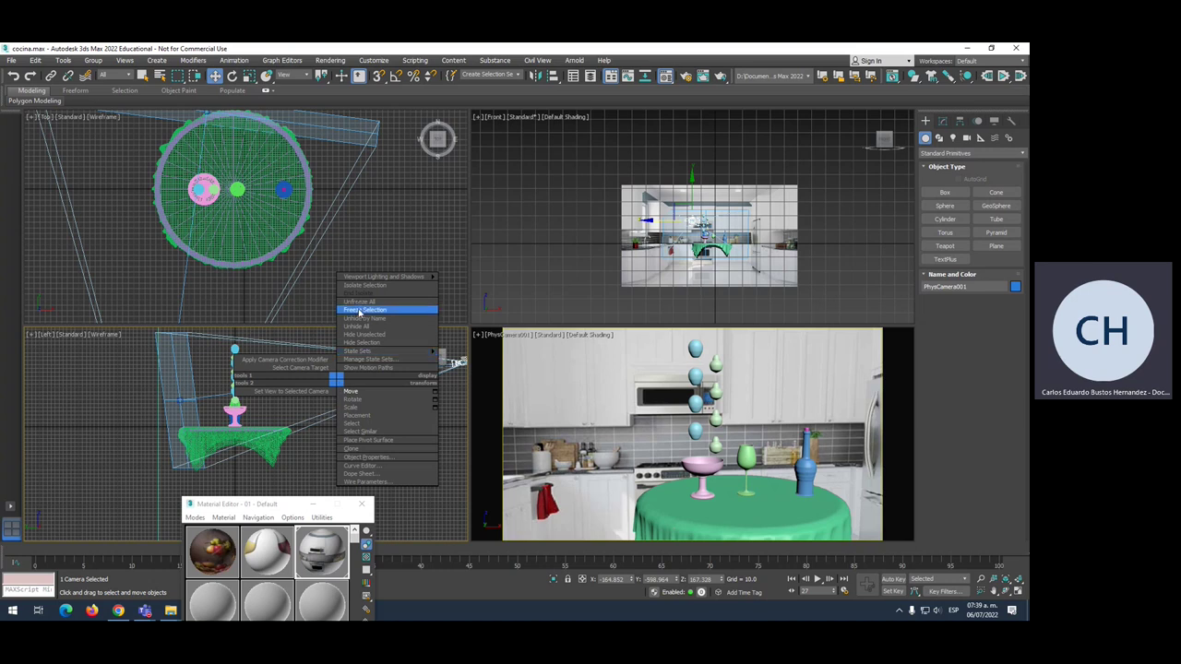
left_click(360, 311)
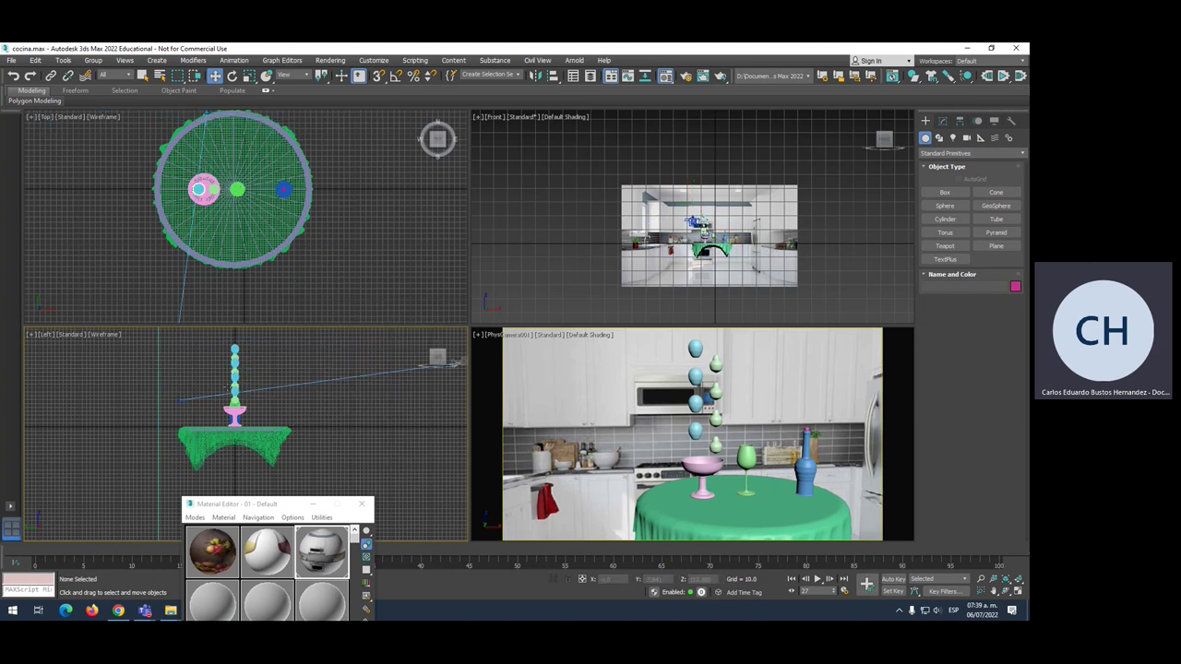
Freeze the PhysCamera001.Target as well.
left_click(176, 396)
right_click(176, 395)
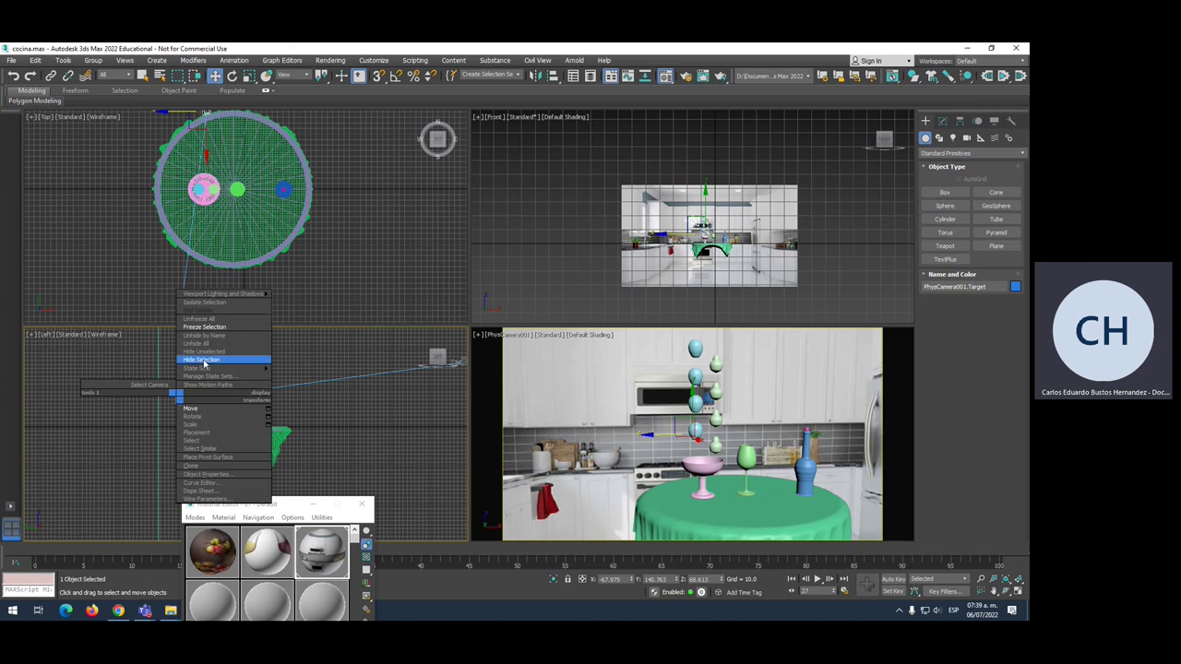
left_click(202, 327)
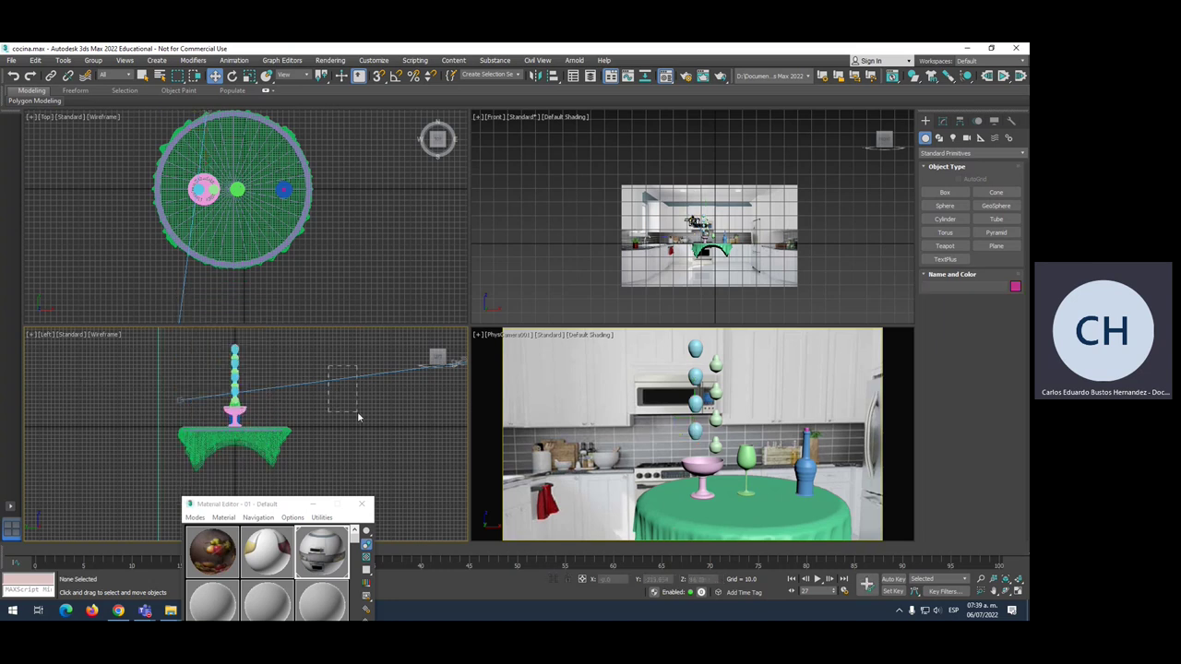
scroll(379, 397, "down", 3)
scroll(374, 398, "up", 3)
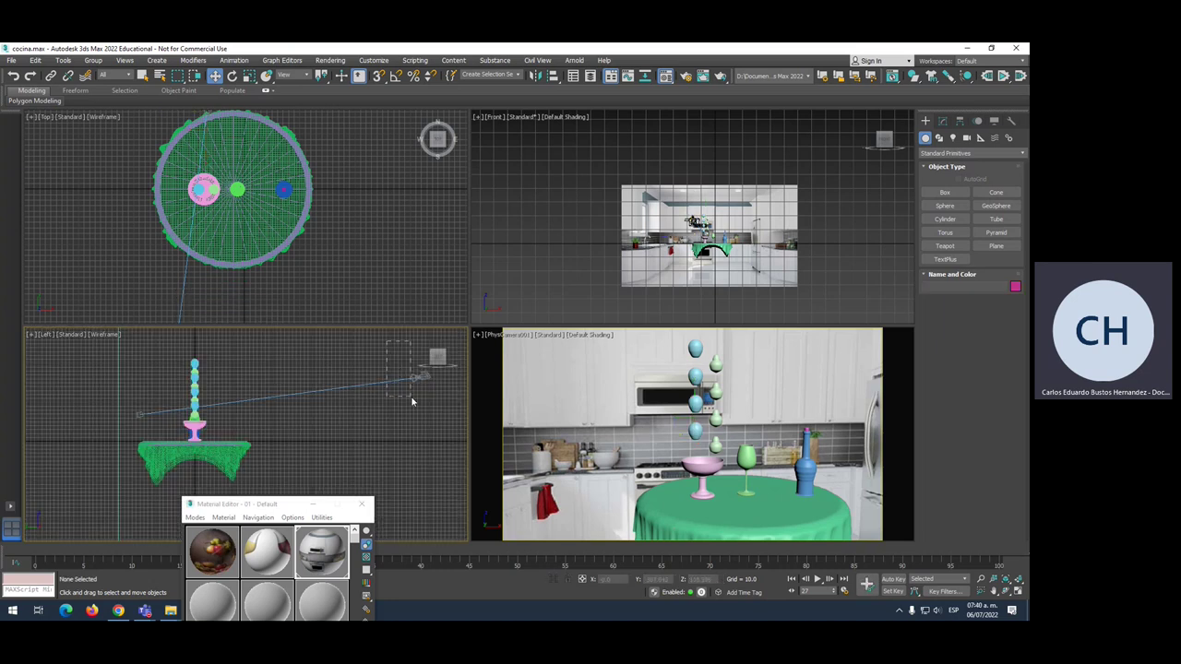
scroll(395, 377, "down", 2)
scroll(296, 360, "up", 3)
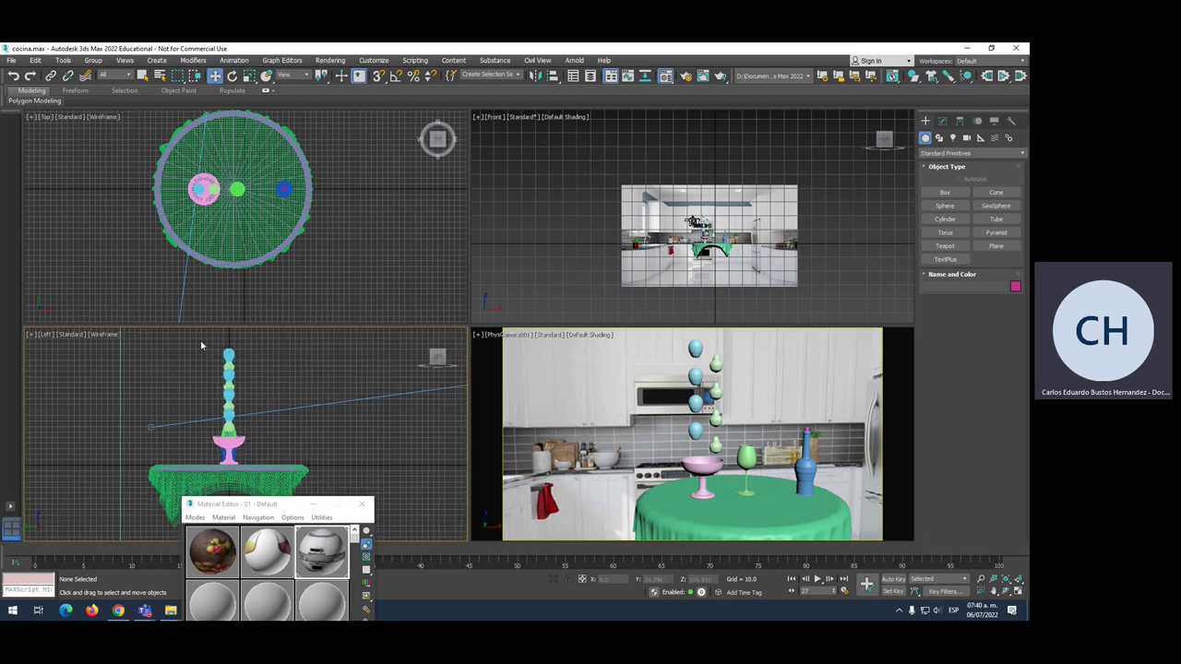
Box-select the stacked spheres and pears in the Left viewport.
left_click_drag(200, 339, 263, 437)
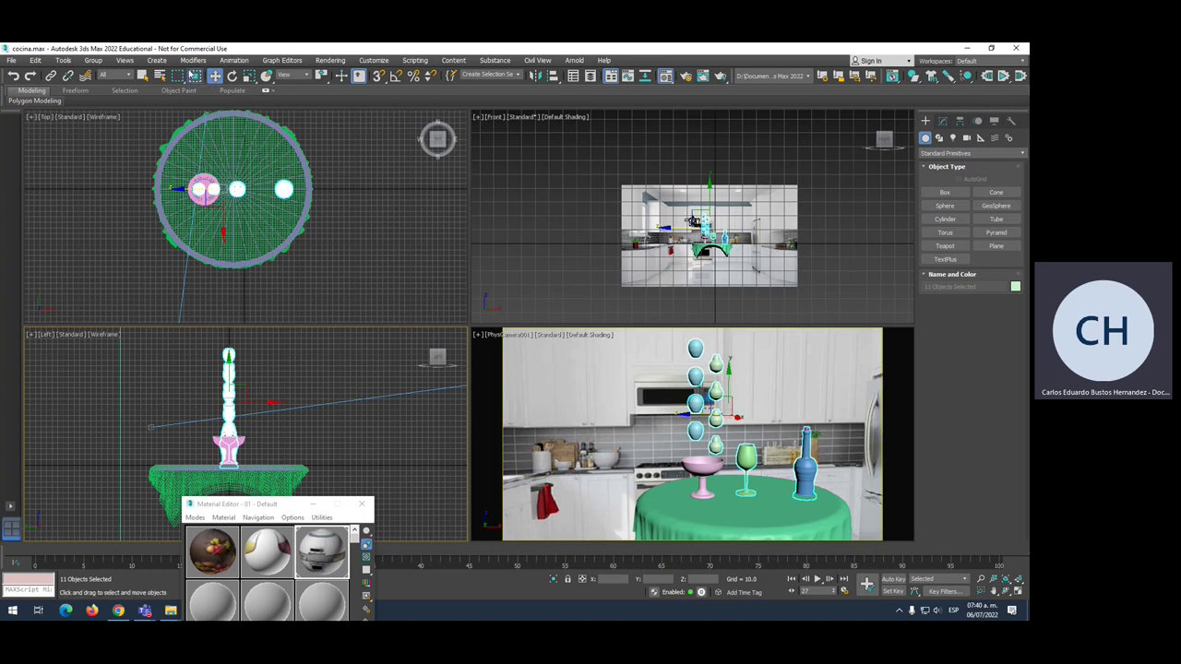
left_click_drag(199, 333, 234, 399)
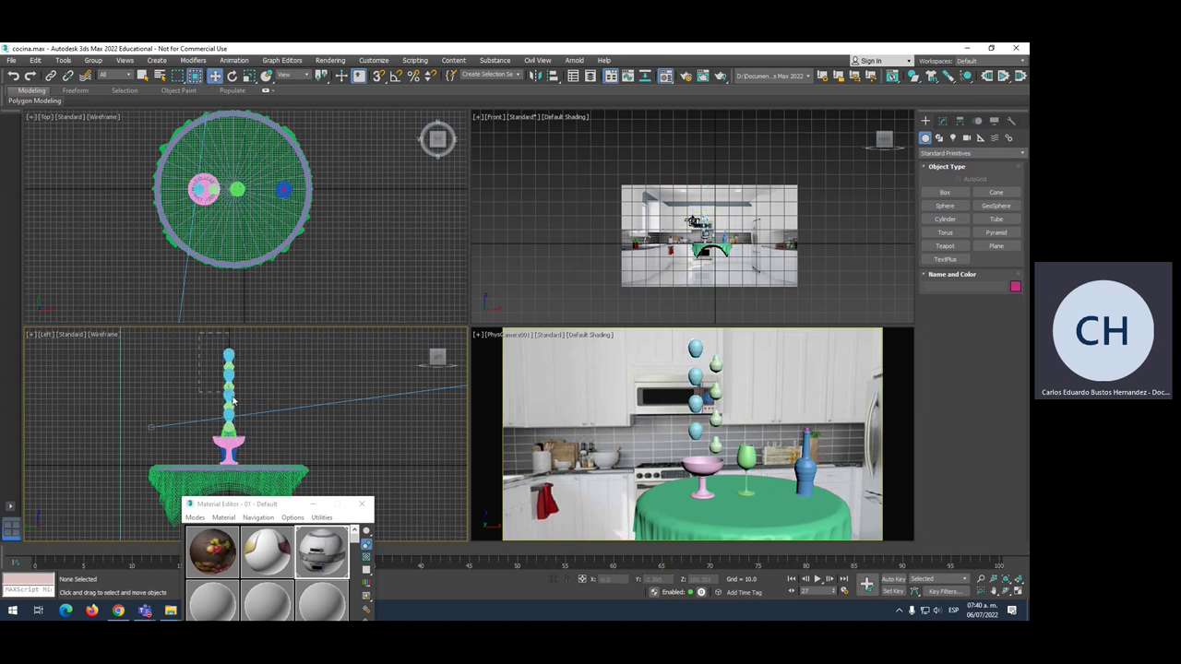
left_click_drag(233, 399, 286, 444)
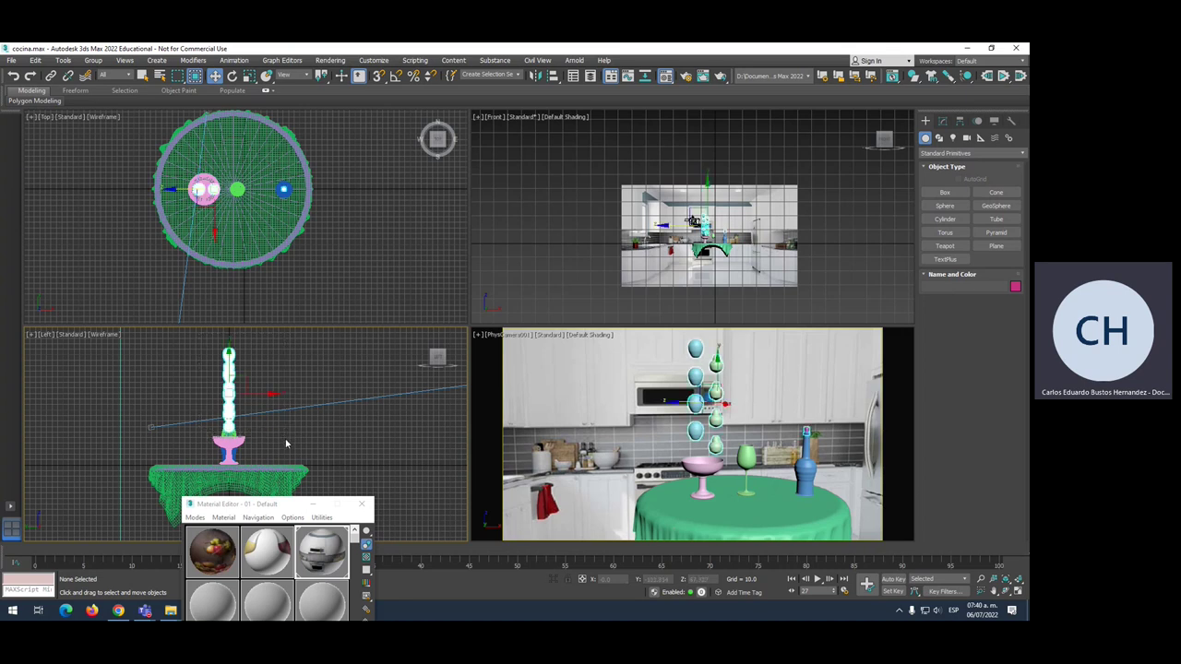
left_click(732, 406)
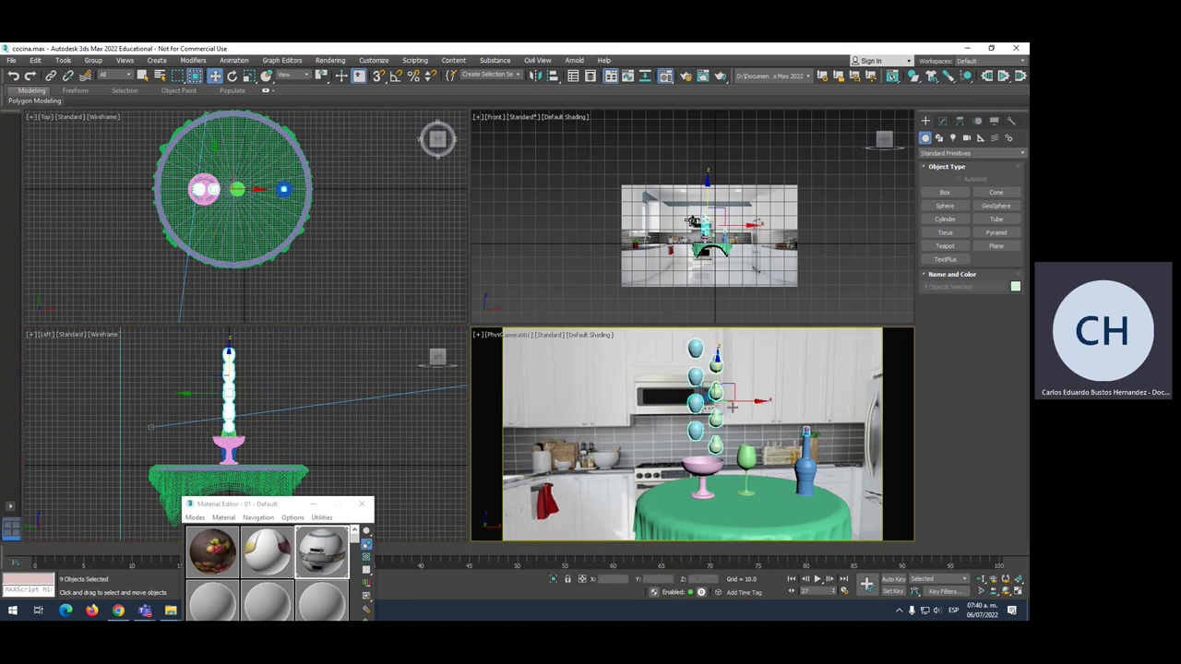
middle_click_drag(732, 406, 723, 406)
Refine the selection to the eight stacked clones and begin naming a selection set.
left_click(785, 410, "ctrl")
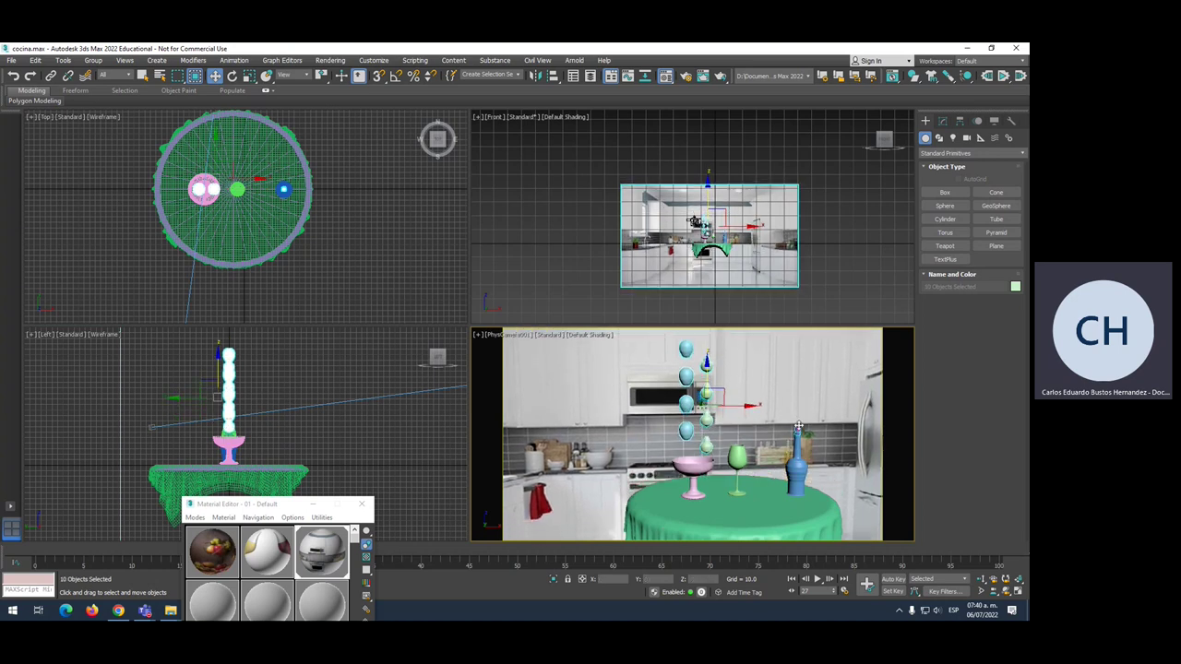
left_click(789, 420, "alt")
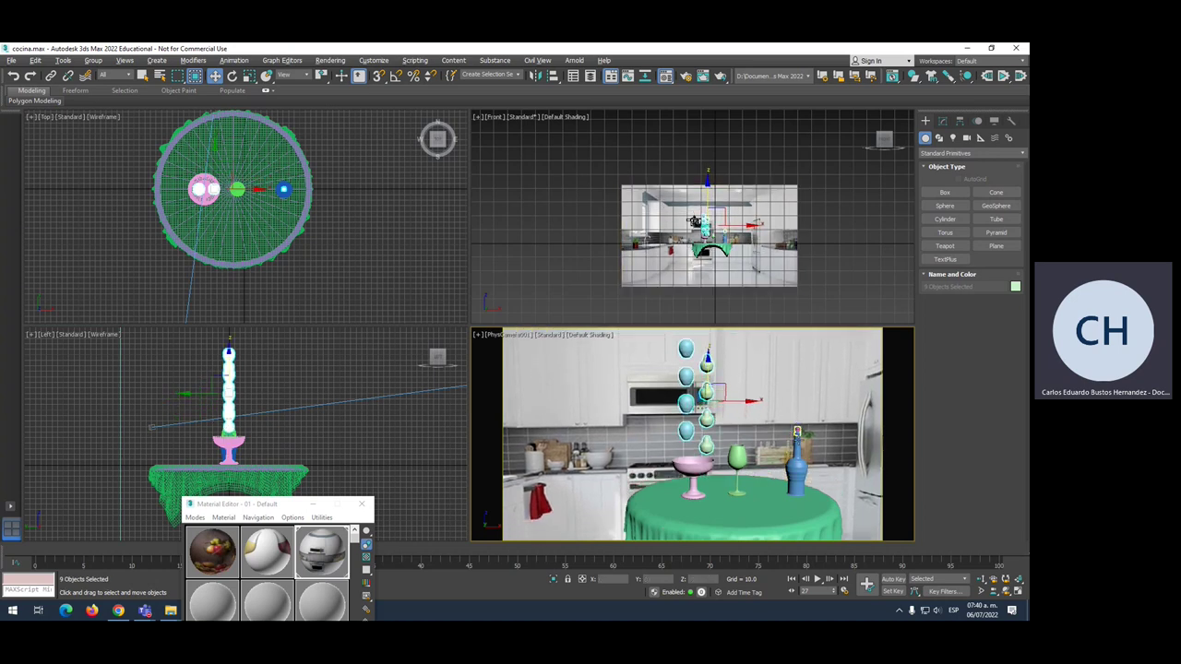
left_click(798, 431, "ctrl")
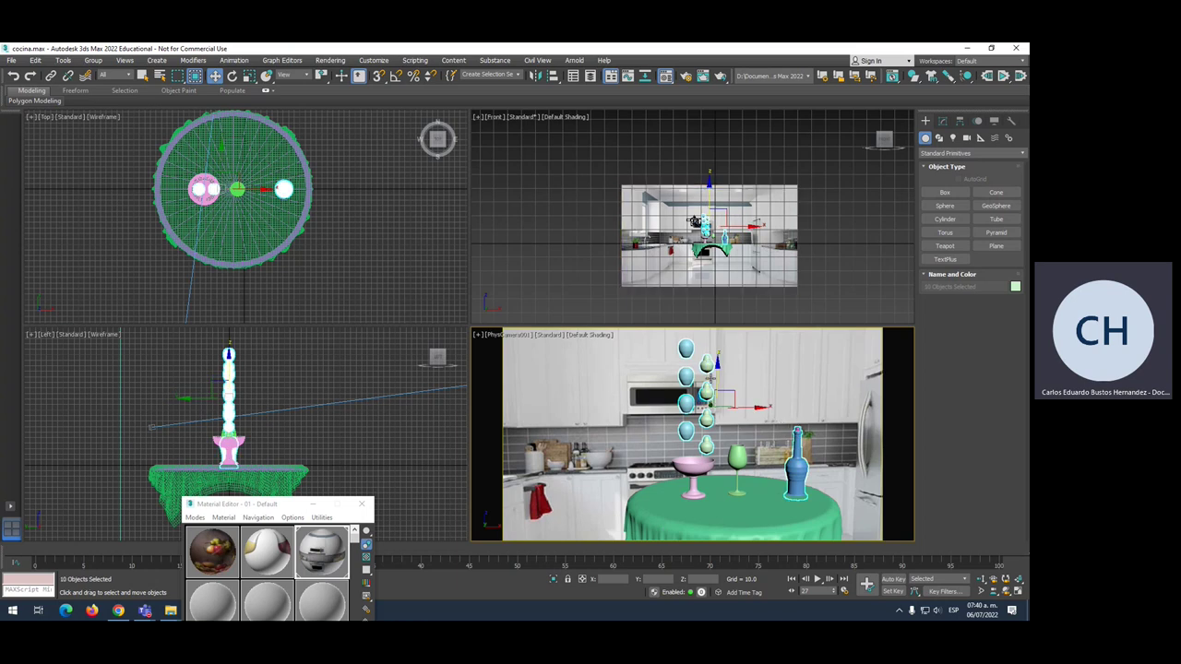
left_click_drag(717, 369, 718, 372)
left_click(799, 455, "alt")
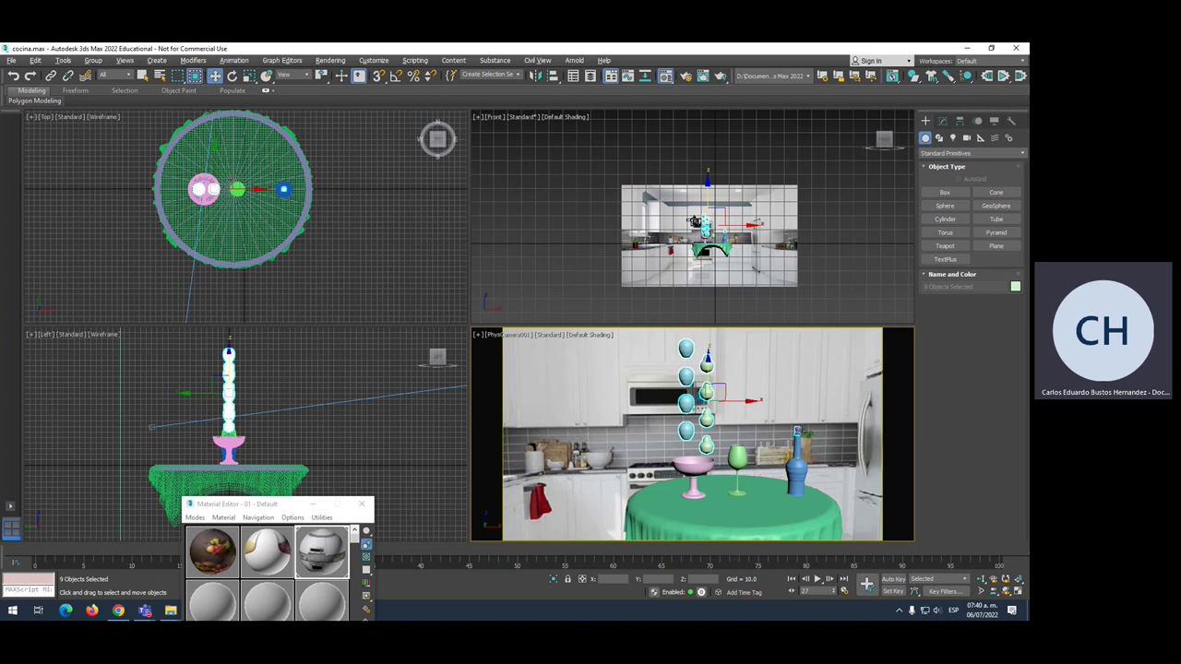
left_click(707, 367, "alt")
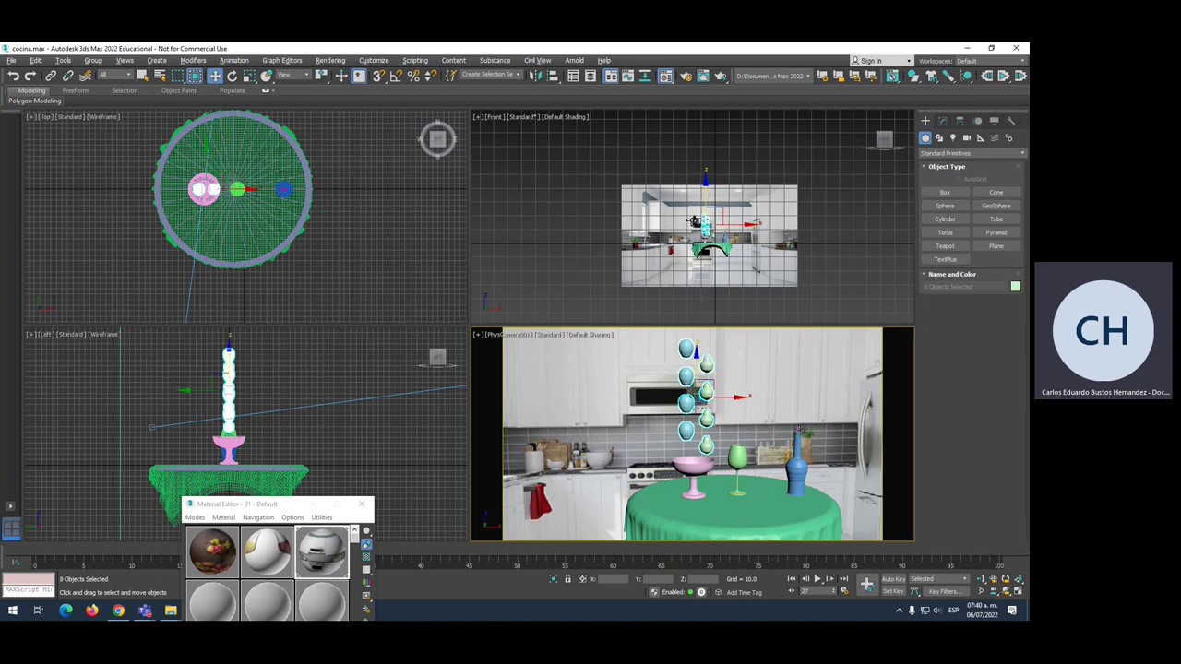
left_click(699, 364, "alt")
left_click(476, 76)
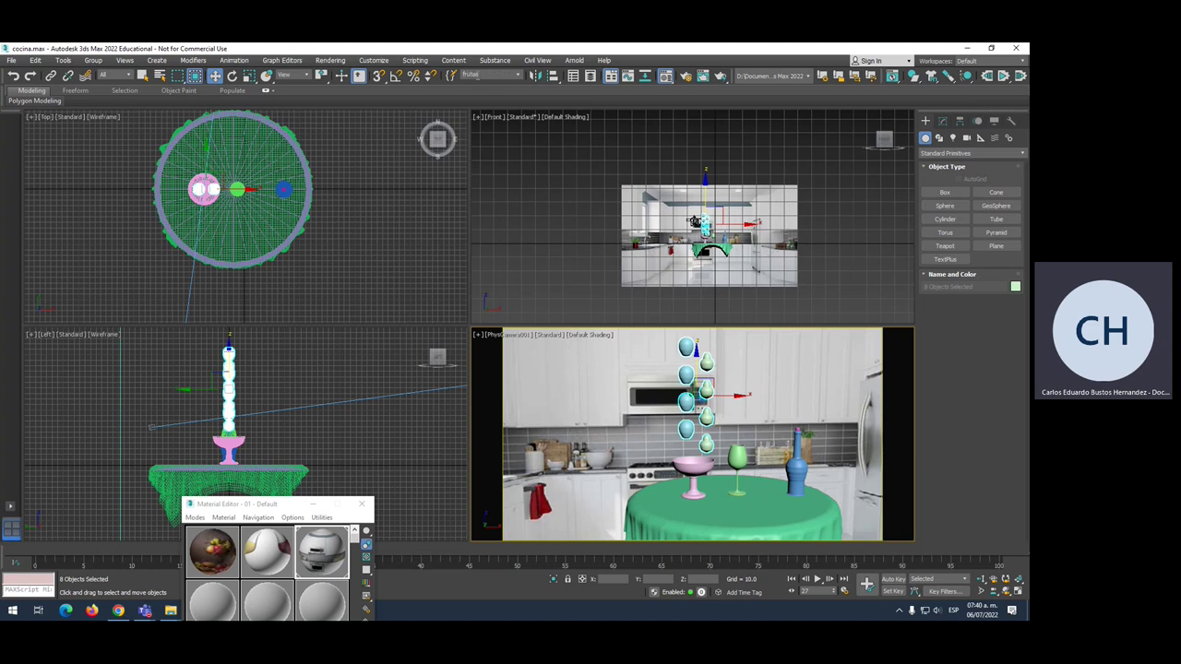
Select the Frutas set of eight fruits and add a MassFX Rigid Body modifier to them.
left_click(679, 467)
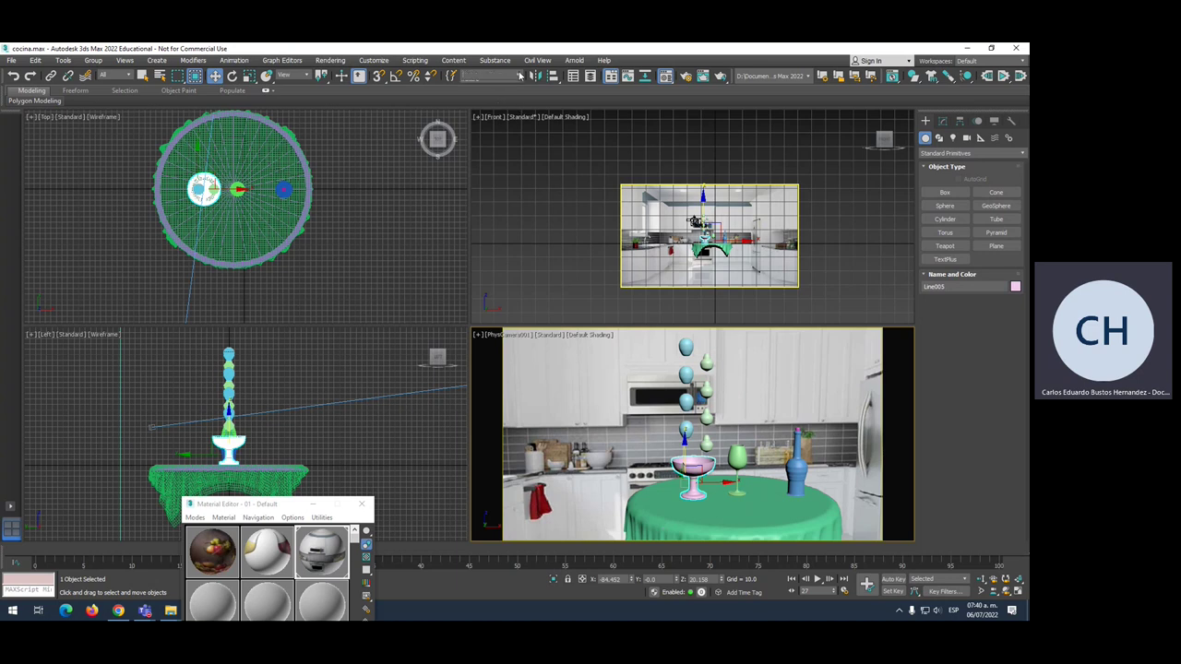
left_click(517, 75)
left_click(484, 92)
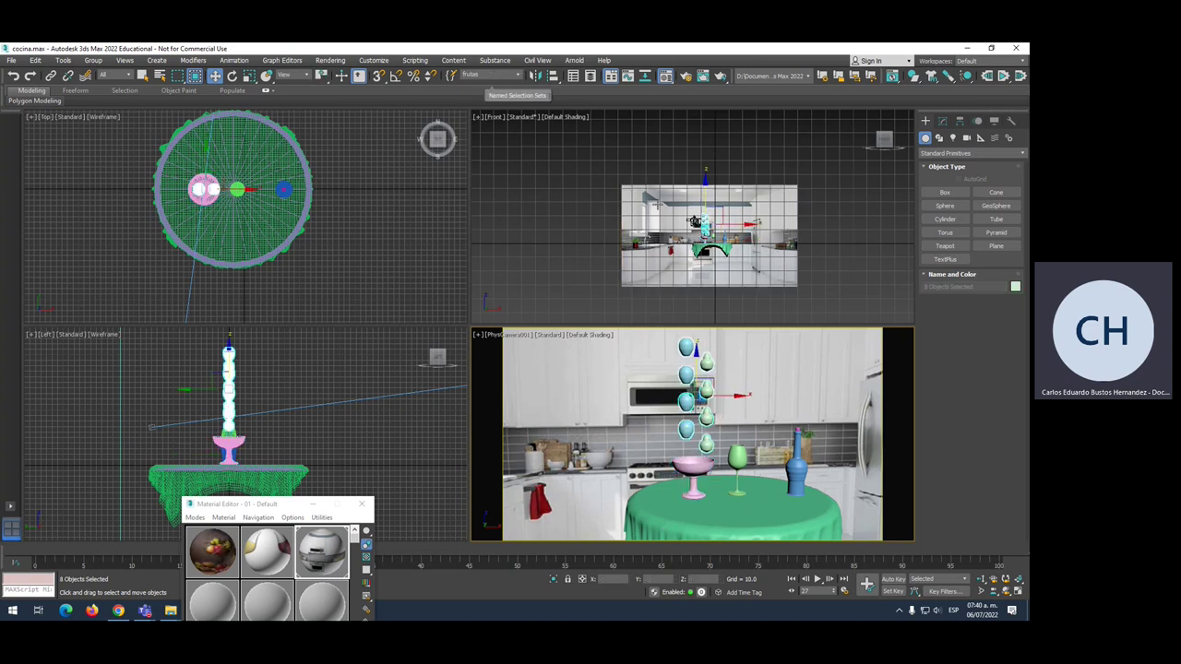
left_click(943, 122)
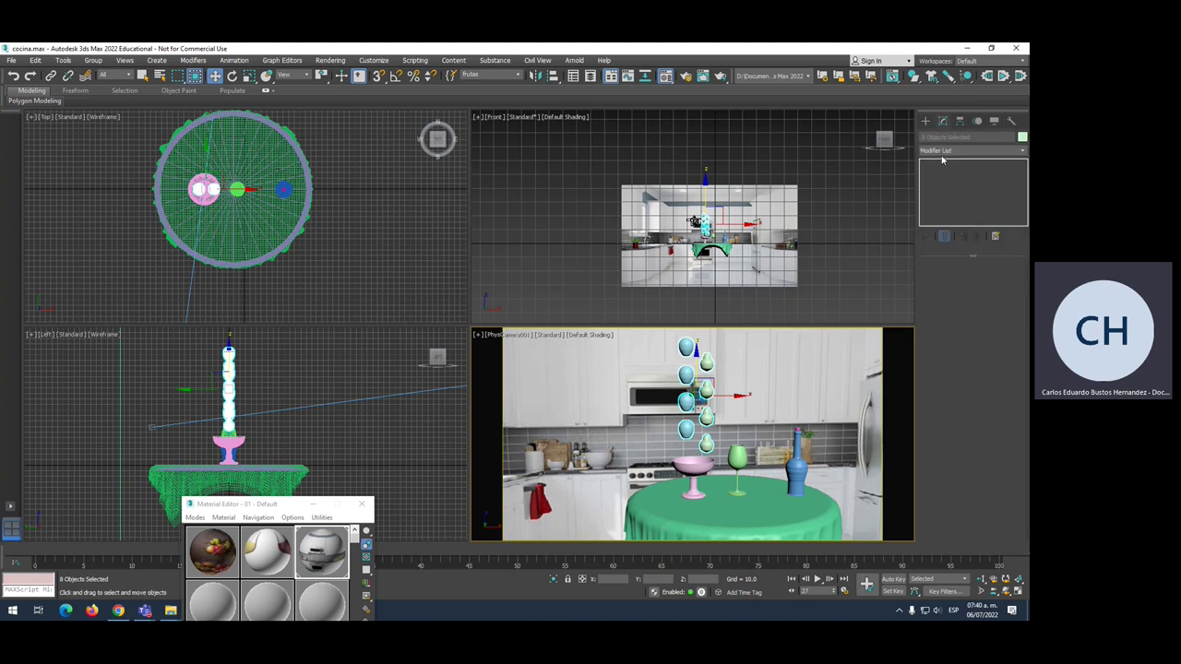
left_click(969, 150)
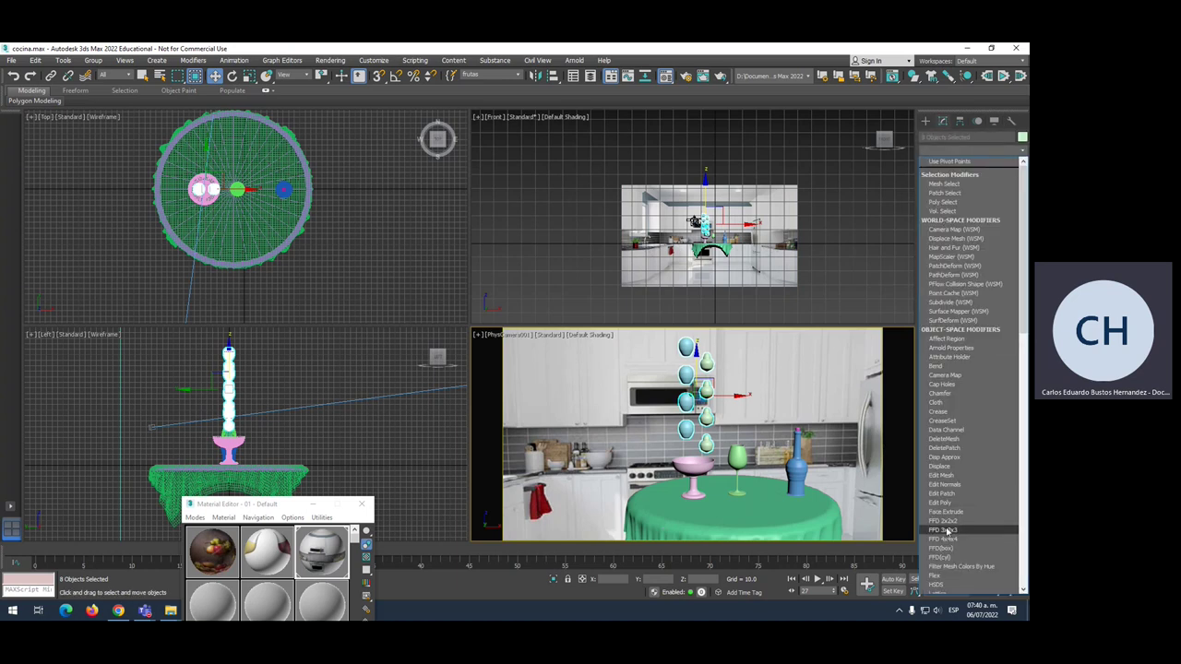
scroll(934, 512, "down", 3)
scroll(937, 508, "down", 13)
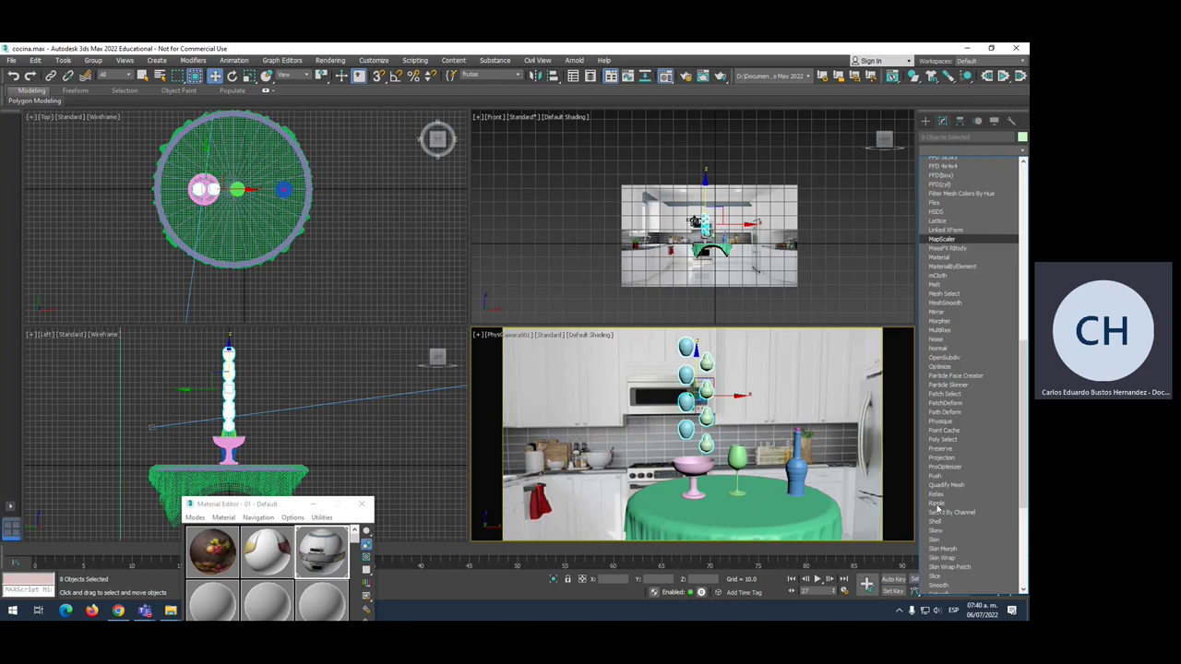
left_click(945, 171)
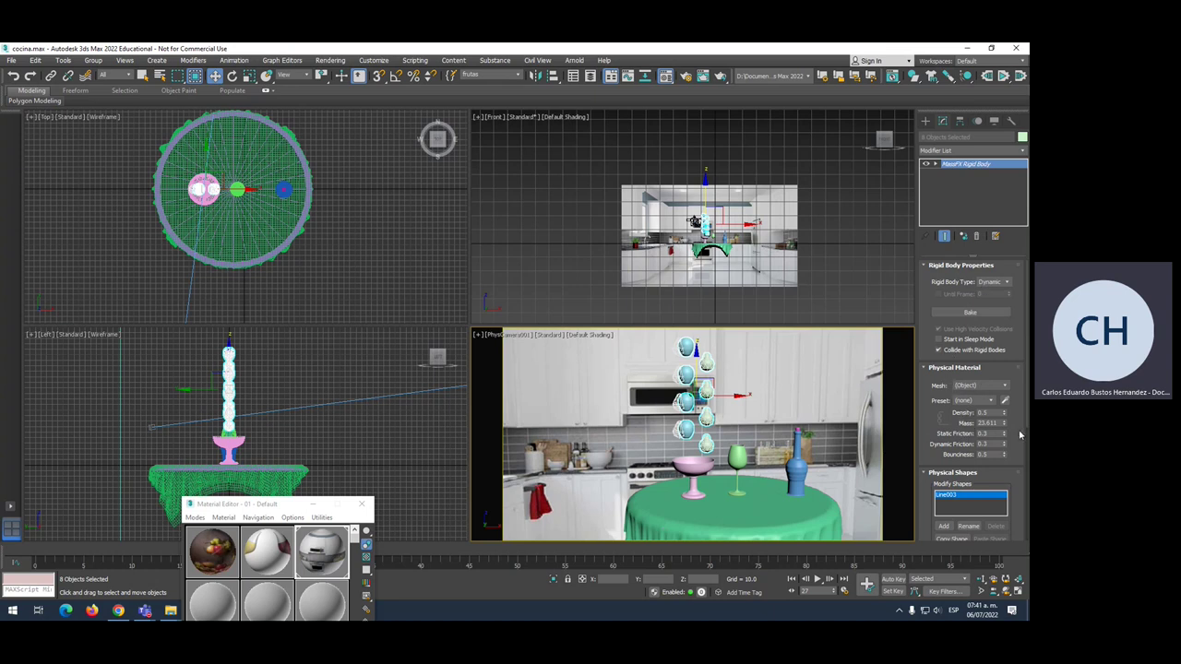
Set the fruits' rigid body Physical Material preset to Concrete.
scroll(1021, 434, "down", 2)
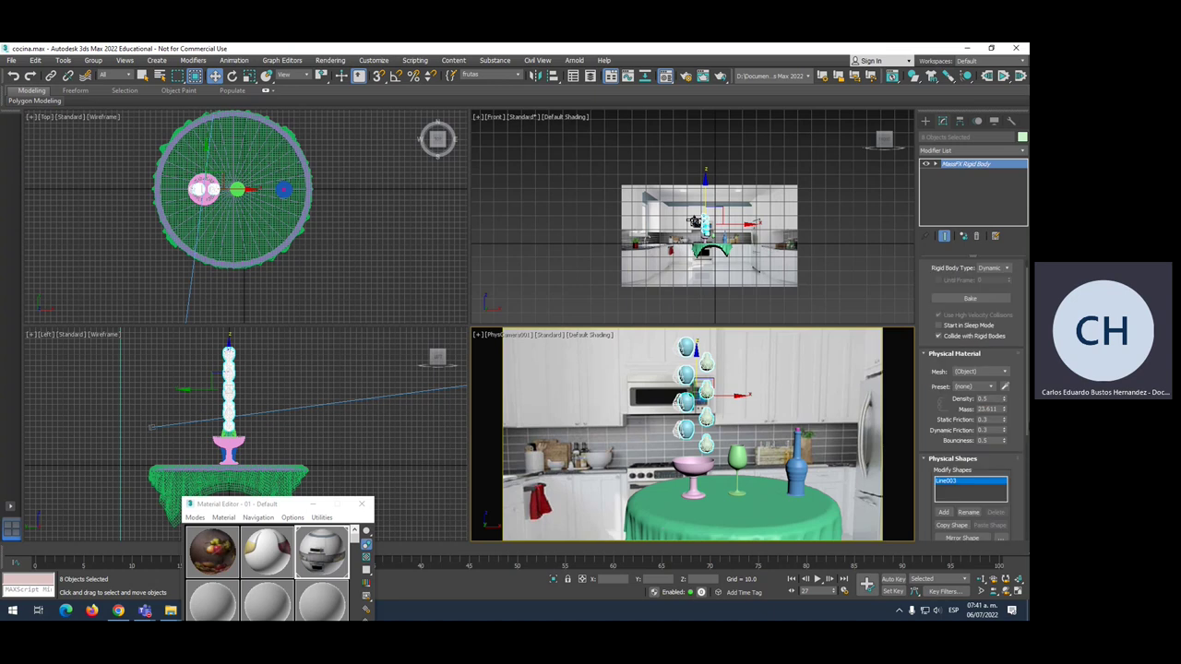
scroll(969, 397, "down", 2)
scroll(969, 397, "down", 2)
scroll(969, 396, "down", 2)
scroll(969, 396, "down", 2)
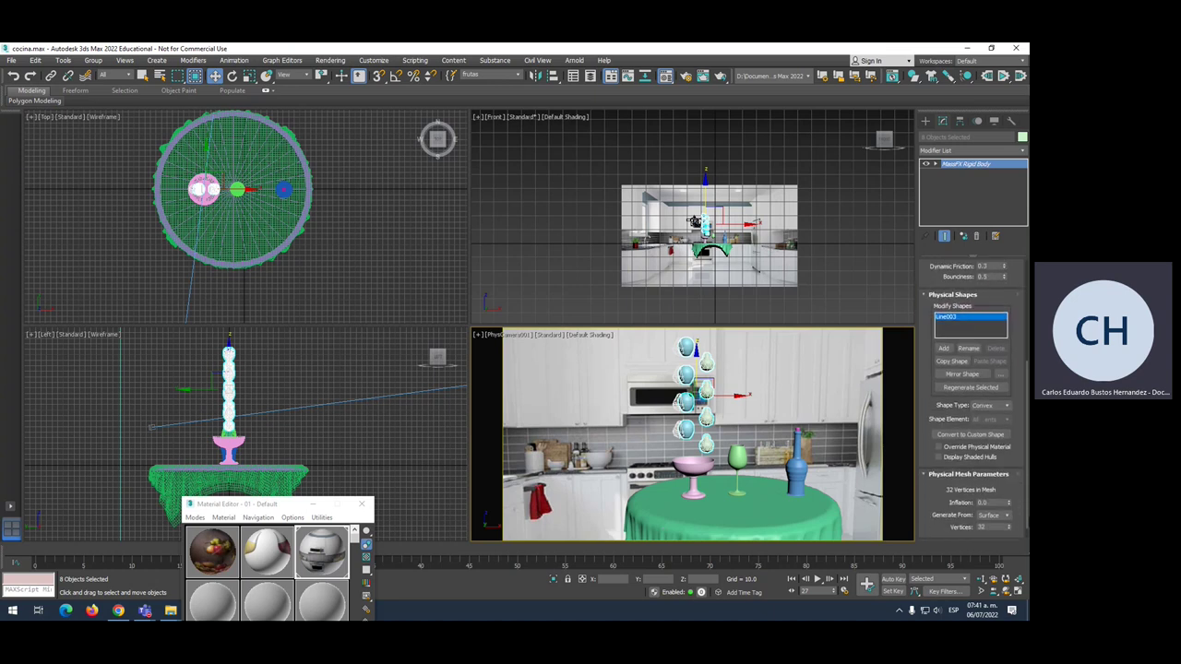
scroll(969, 397, "down", 1)
scroll(969, 397, "down", 1)
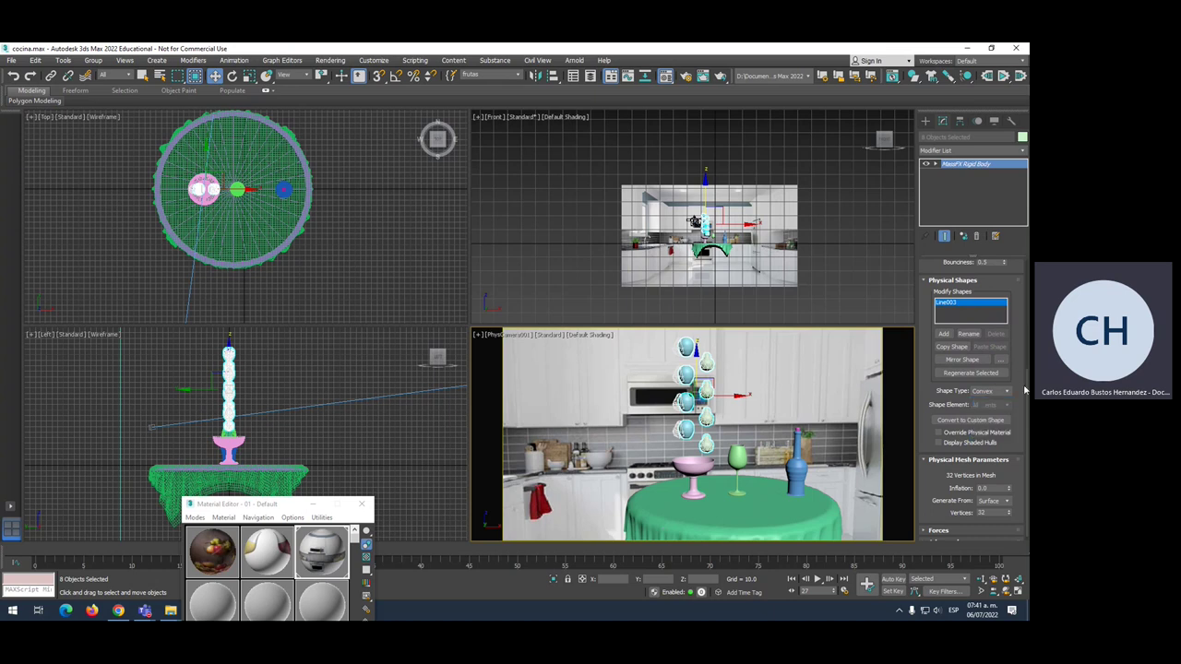
left_click_drag(1026, 369, 1027, 327)
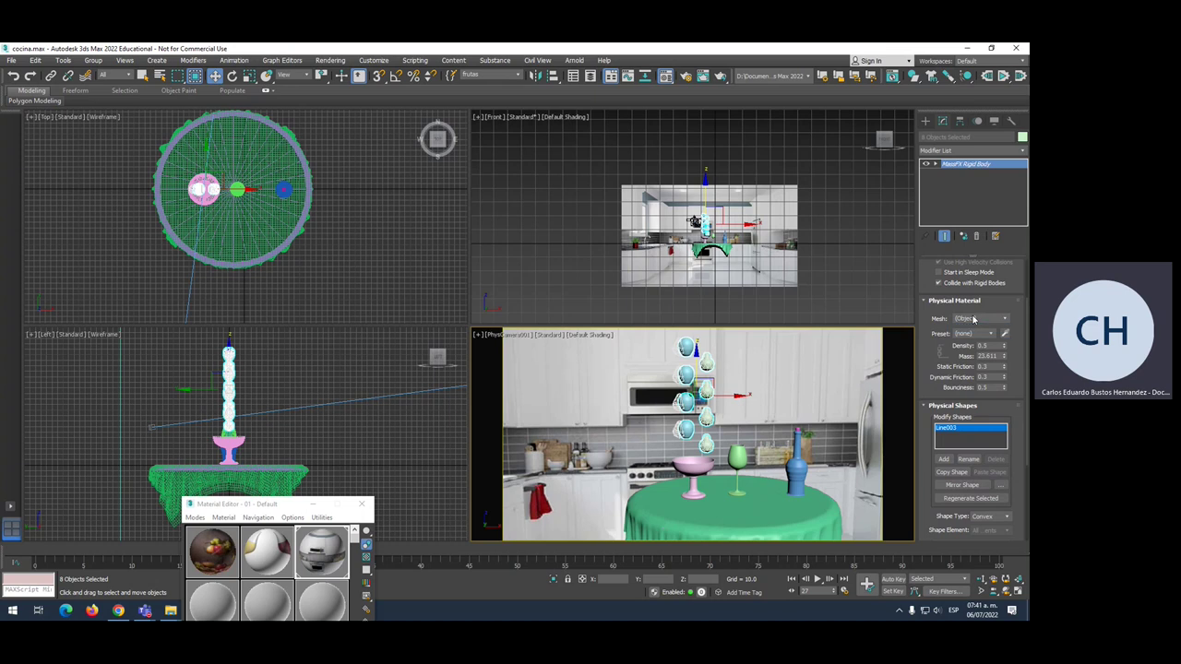
left_click(971, 333)
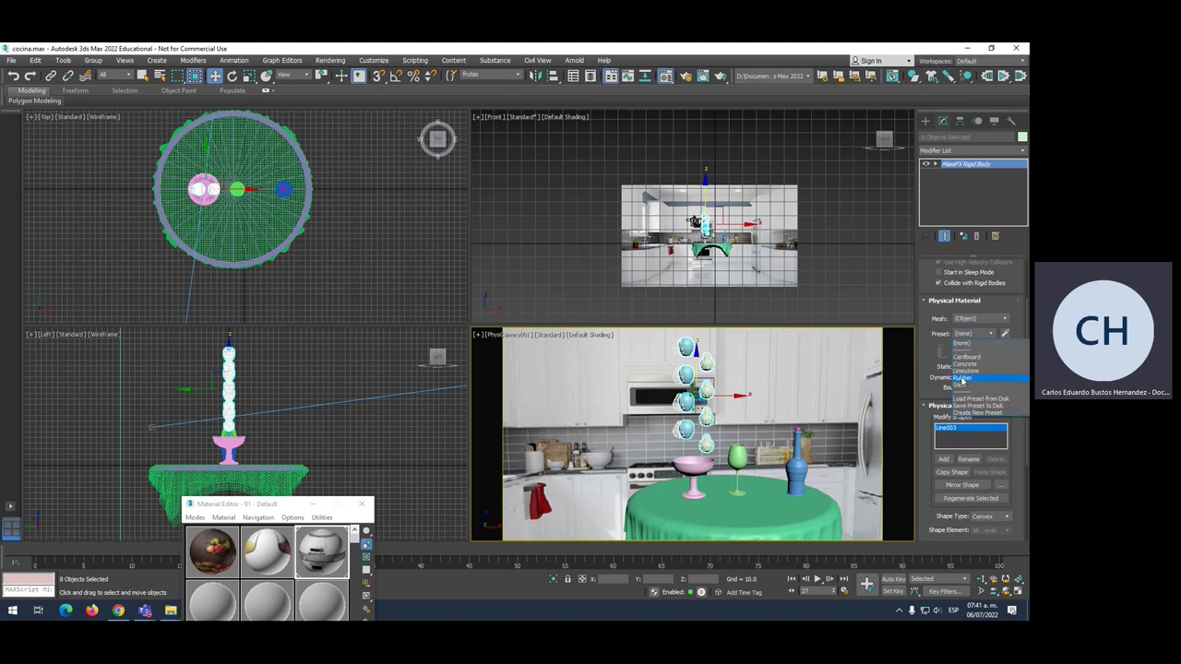
left_click(966, 365)
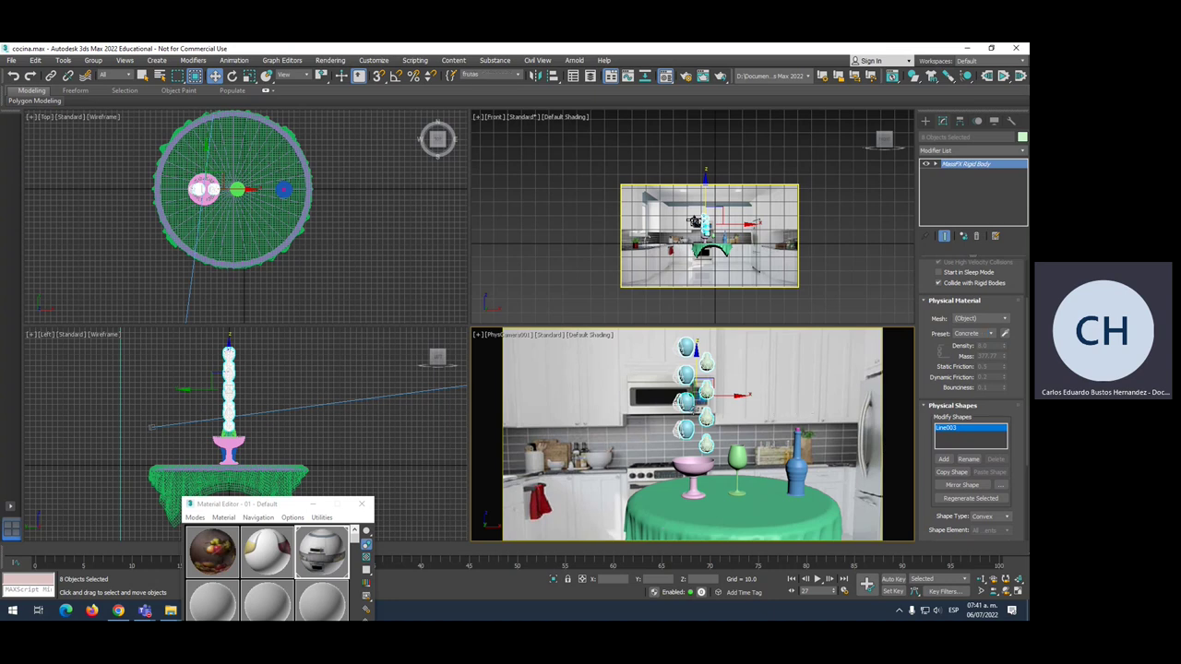
left_click(690, 472)
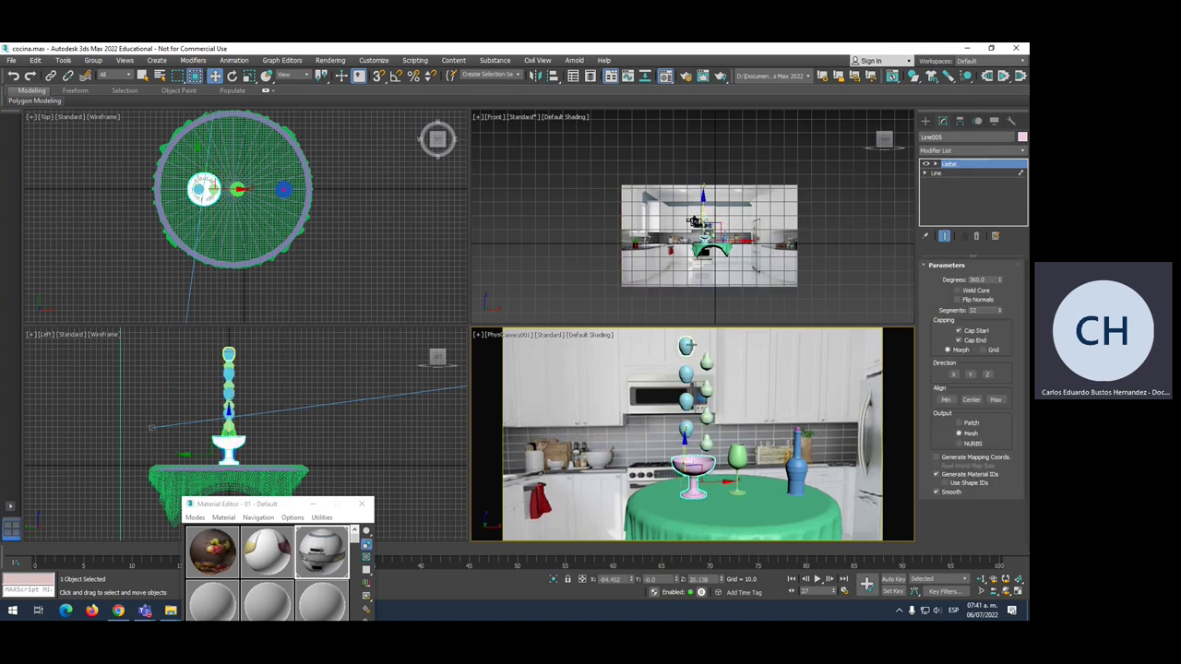
Add a MassFX Rigid Body to the bowl Line005 and set its type to Static.
left_click(1022, 152)
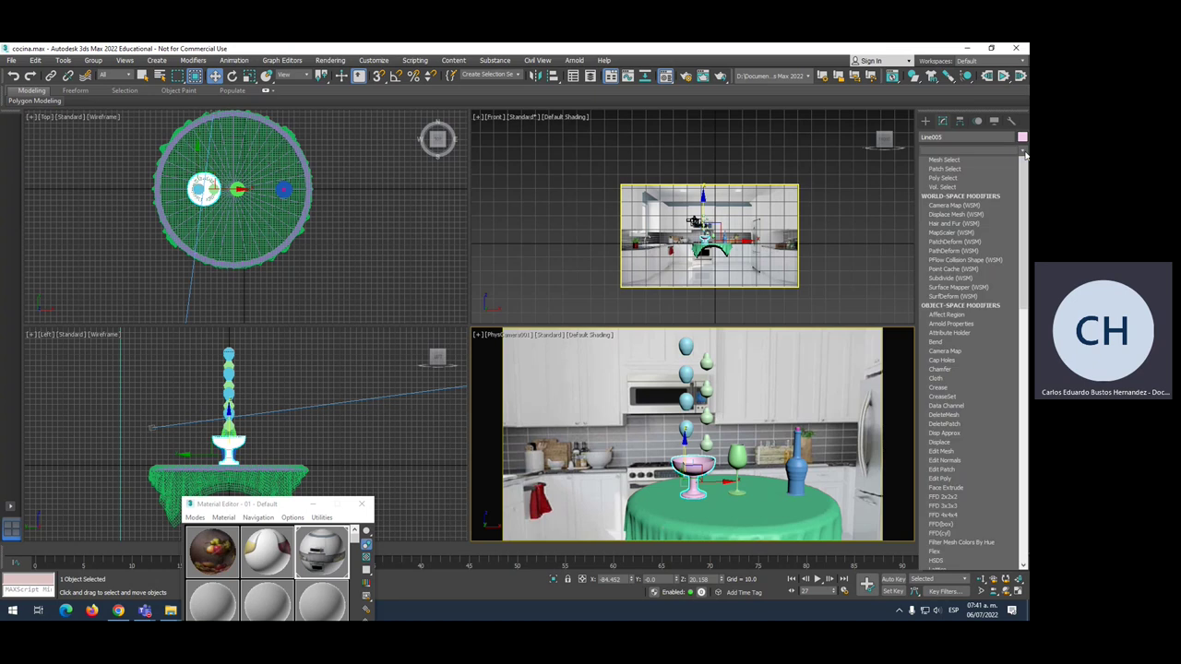
key("m")
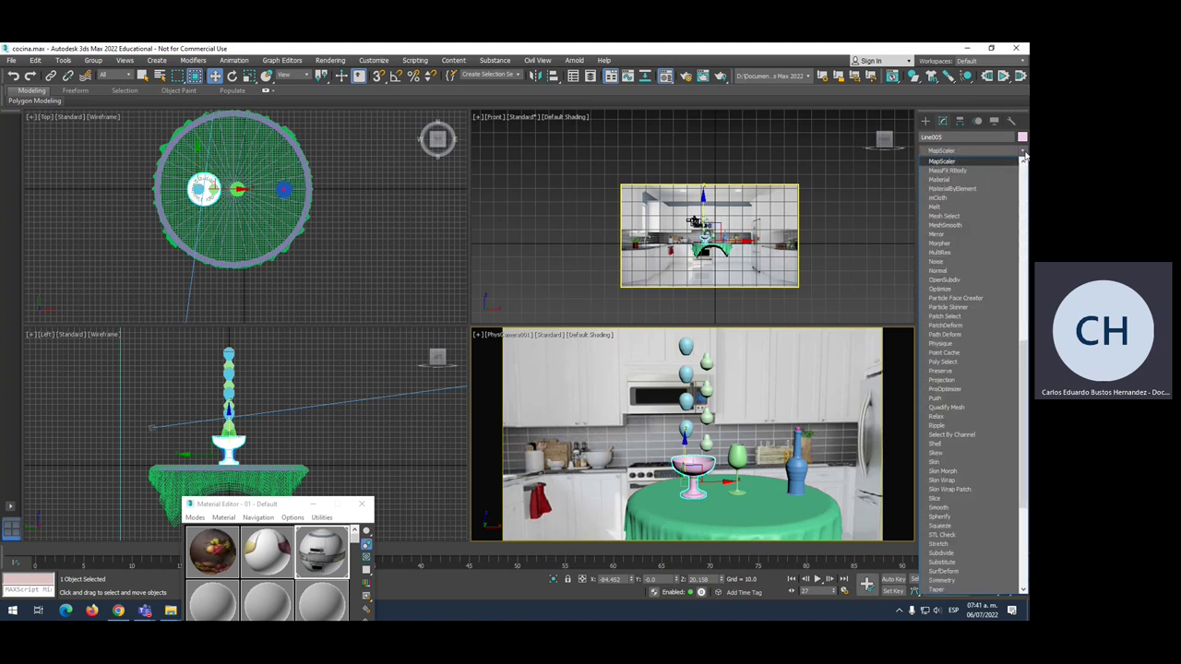
left_click(955, 171)
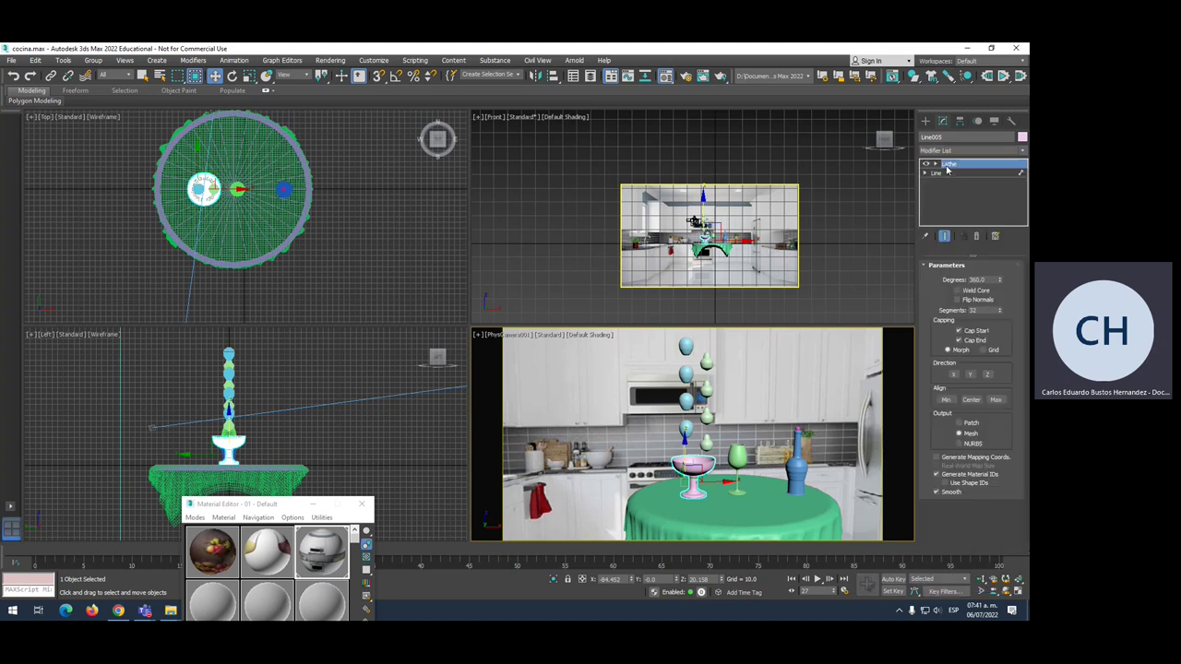
left_click(983, 282)
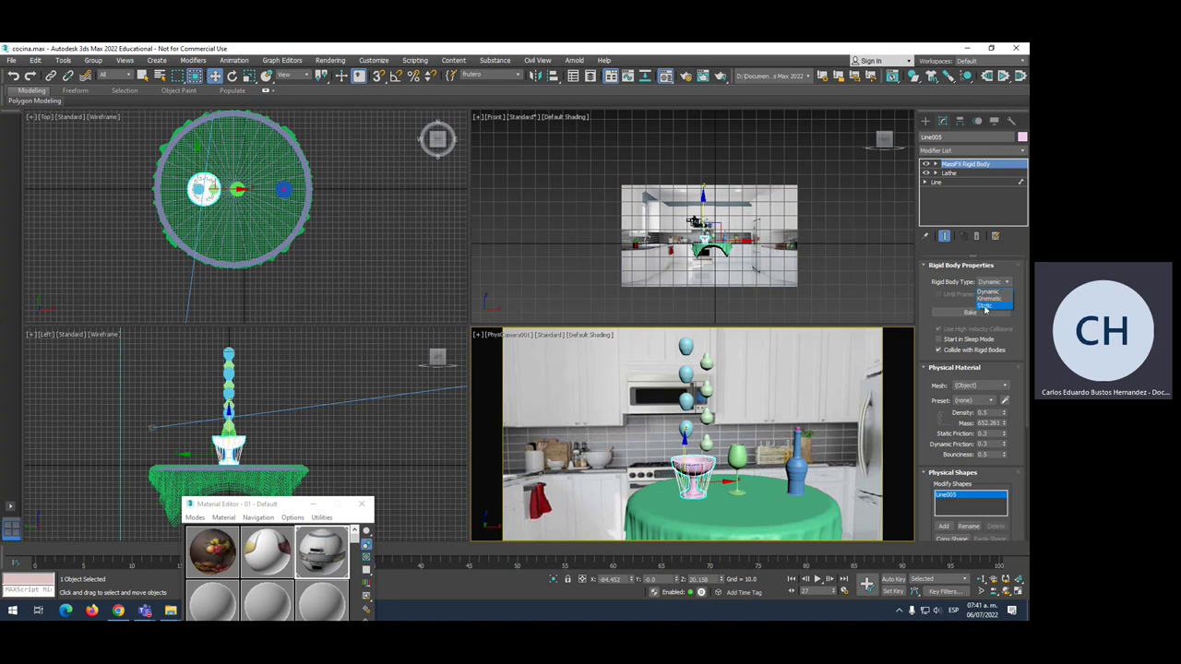
left_click(986, 307)
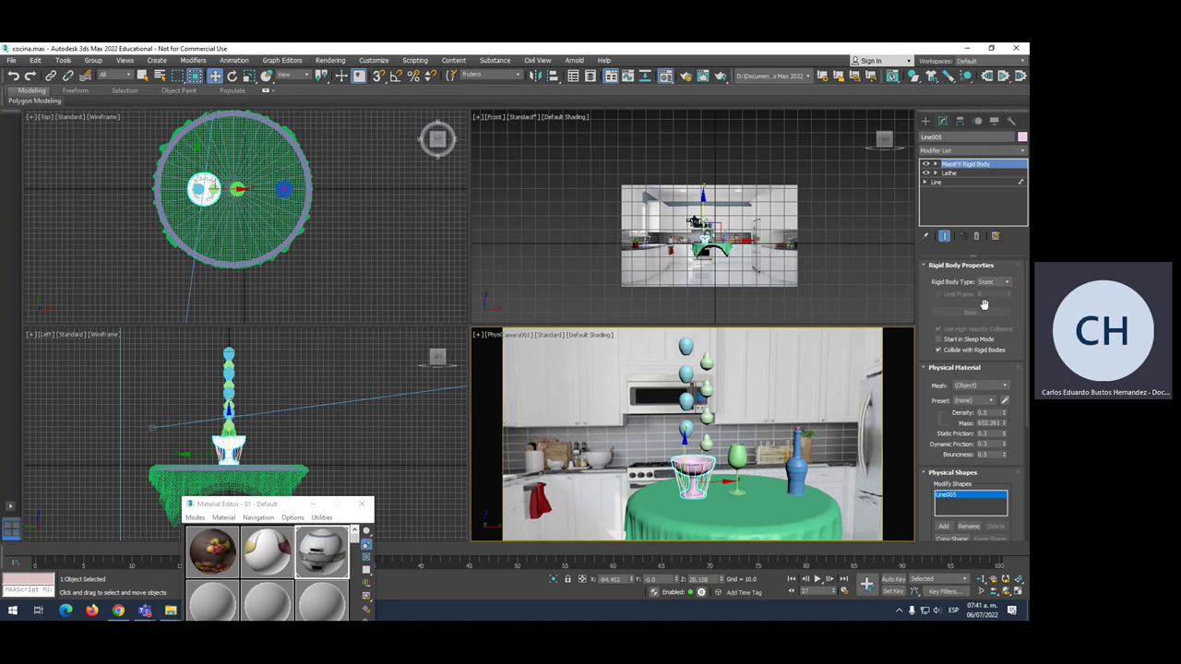
left_click(728, 506)
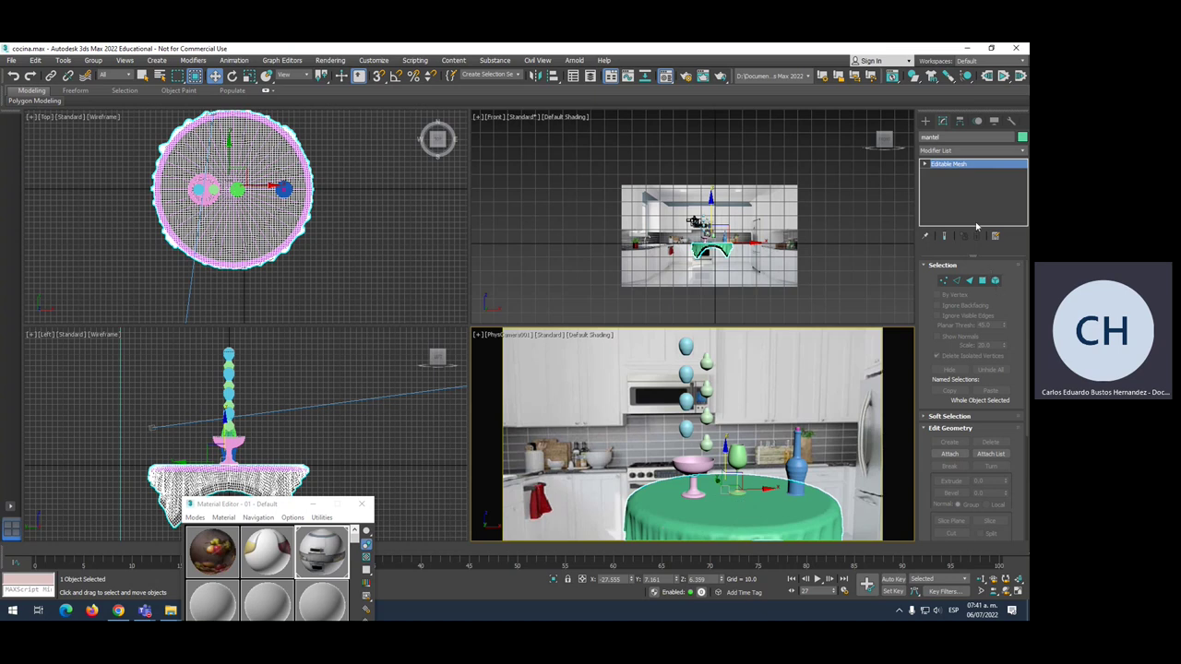
Add a MassFX Rigid Body to the tablecloth mantel and set its type to Static.
left_click(1027, 159)
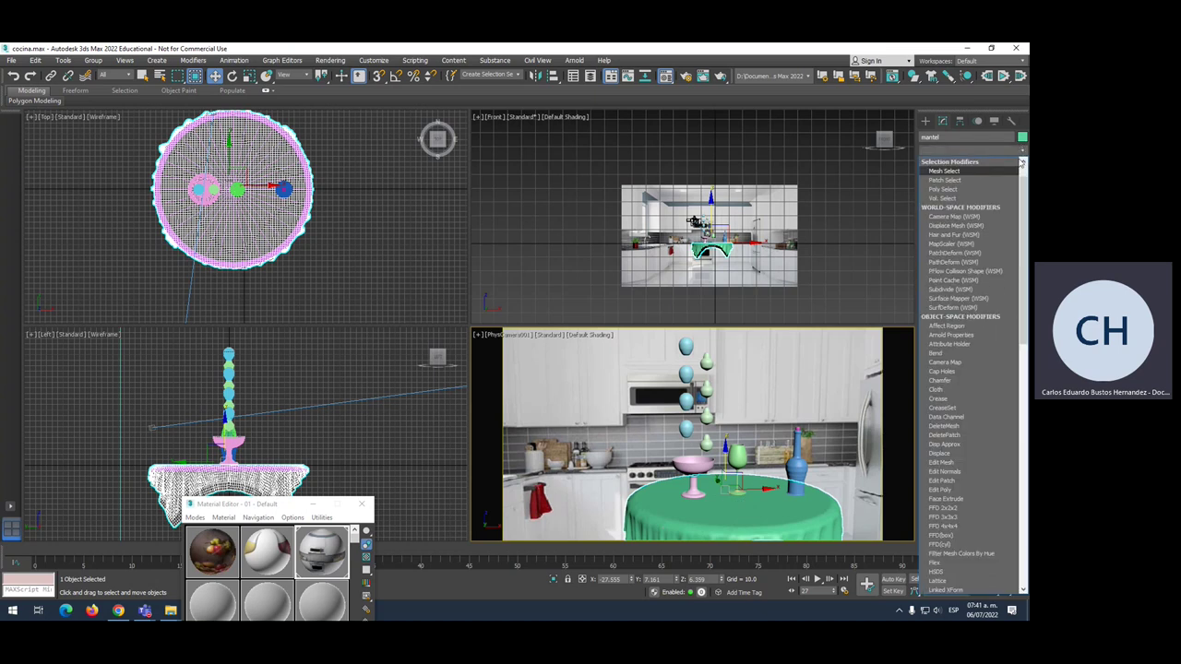
key("m")
key("a")
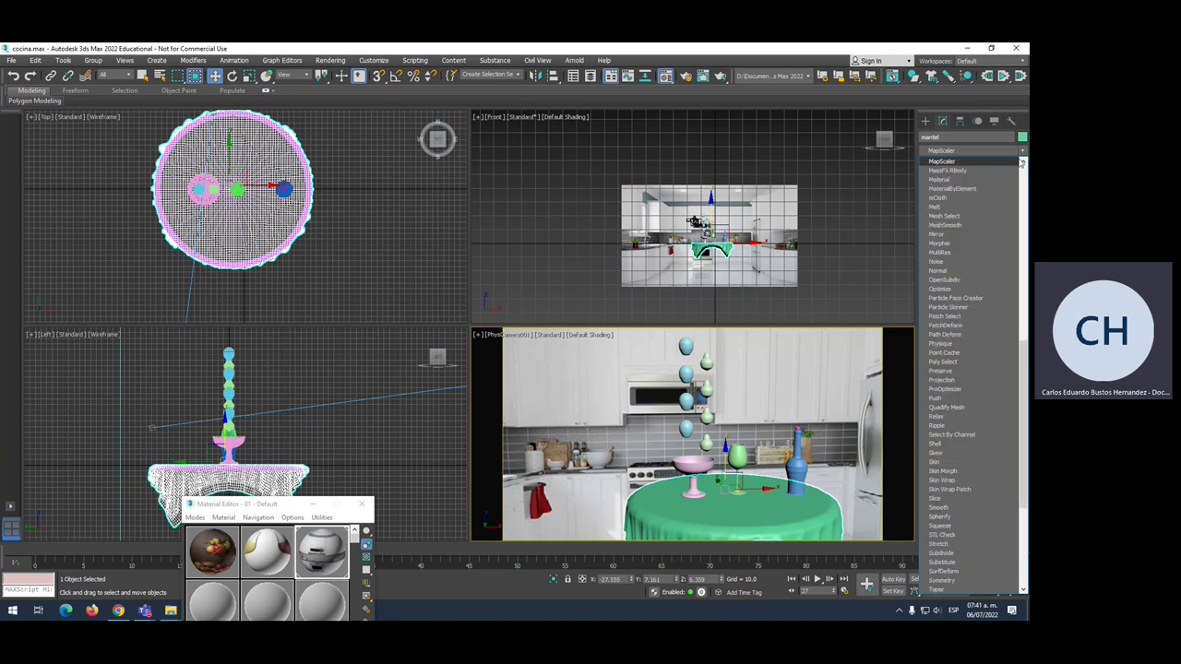
key("s")
key("Return")
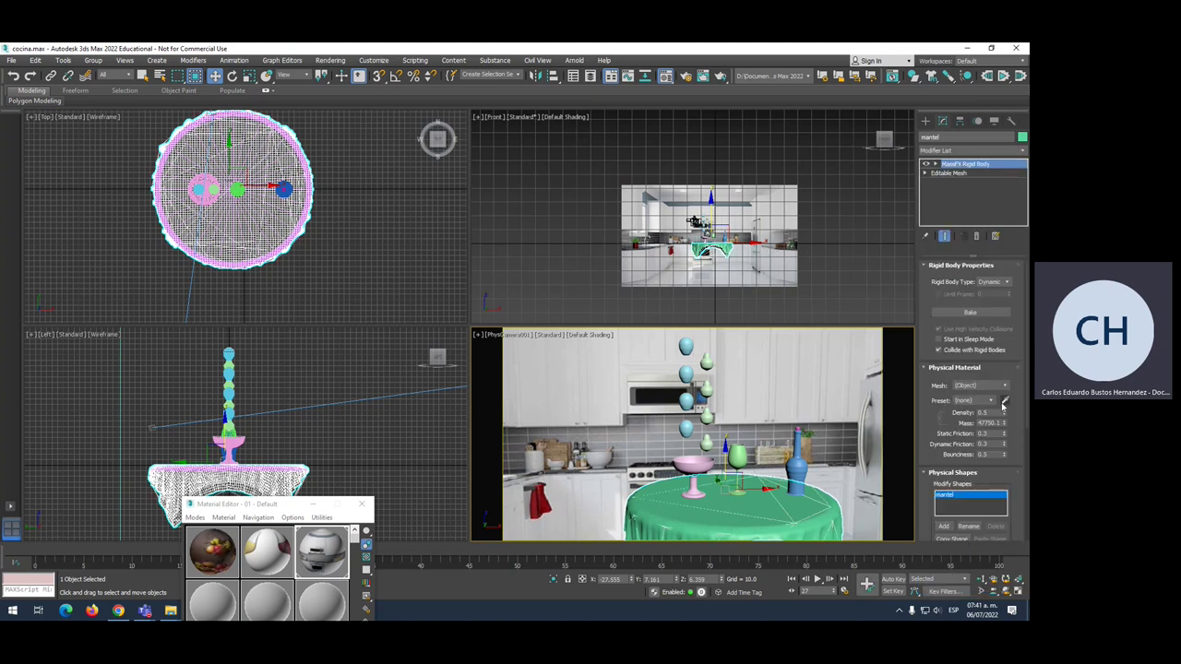
left_click(1005, 281)
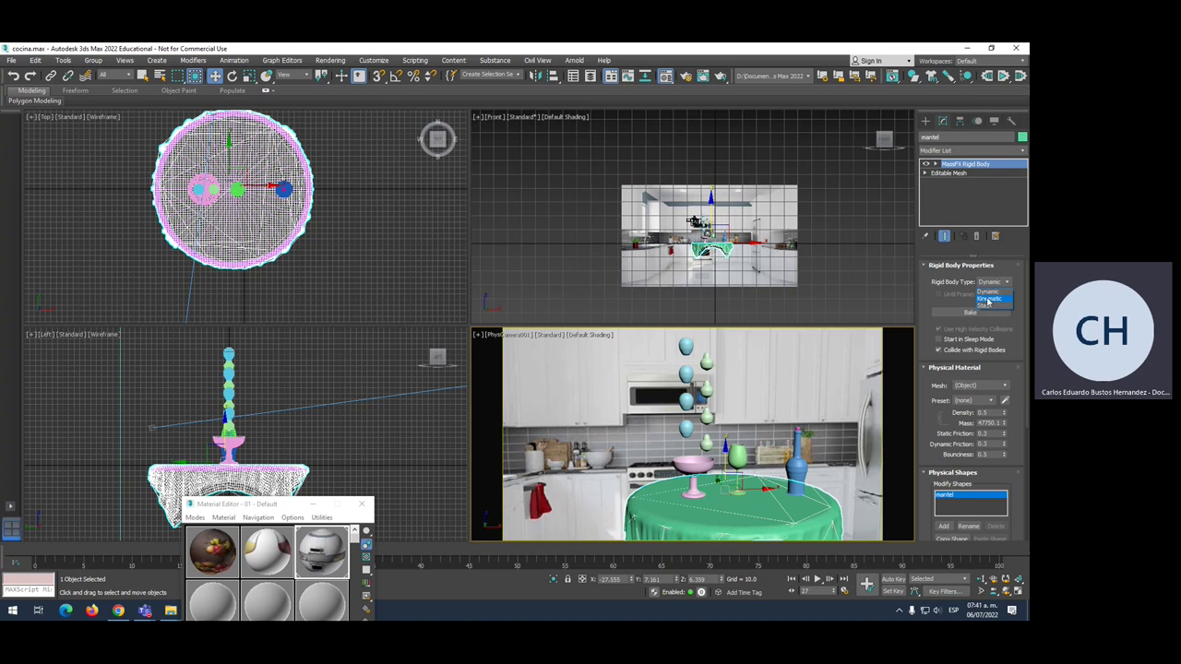
left_click(986, 302)
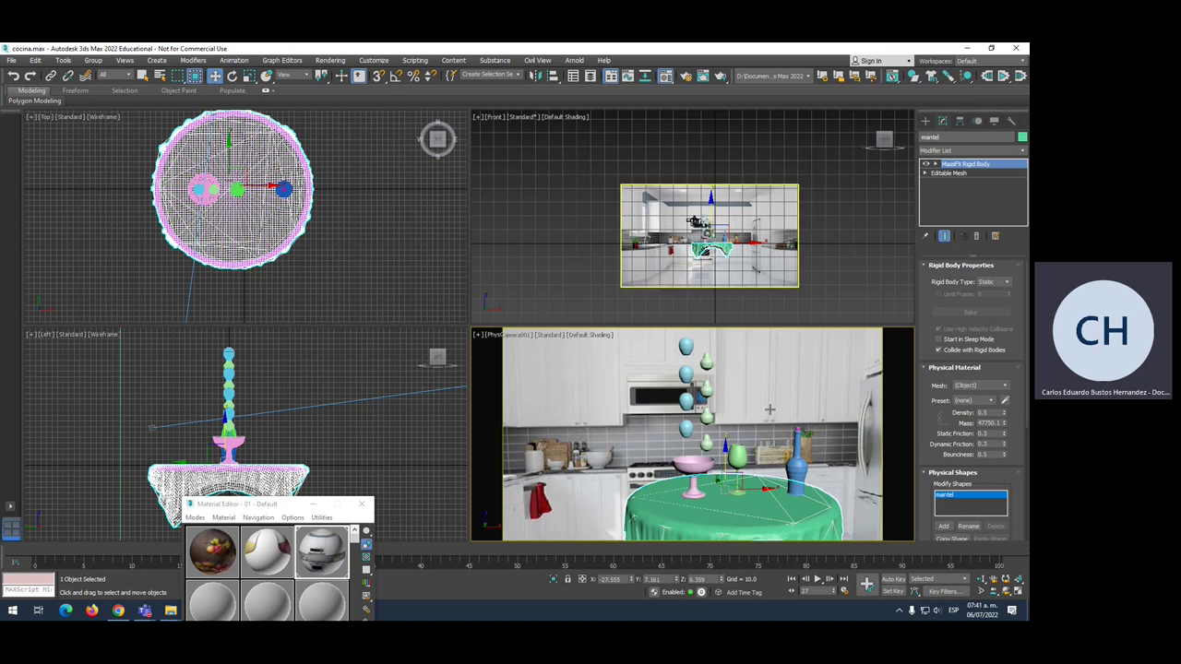
left_click(690, 473)
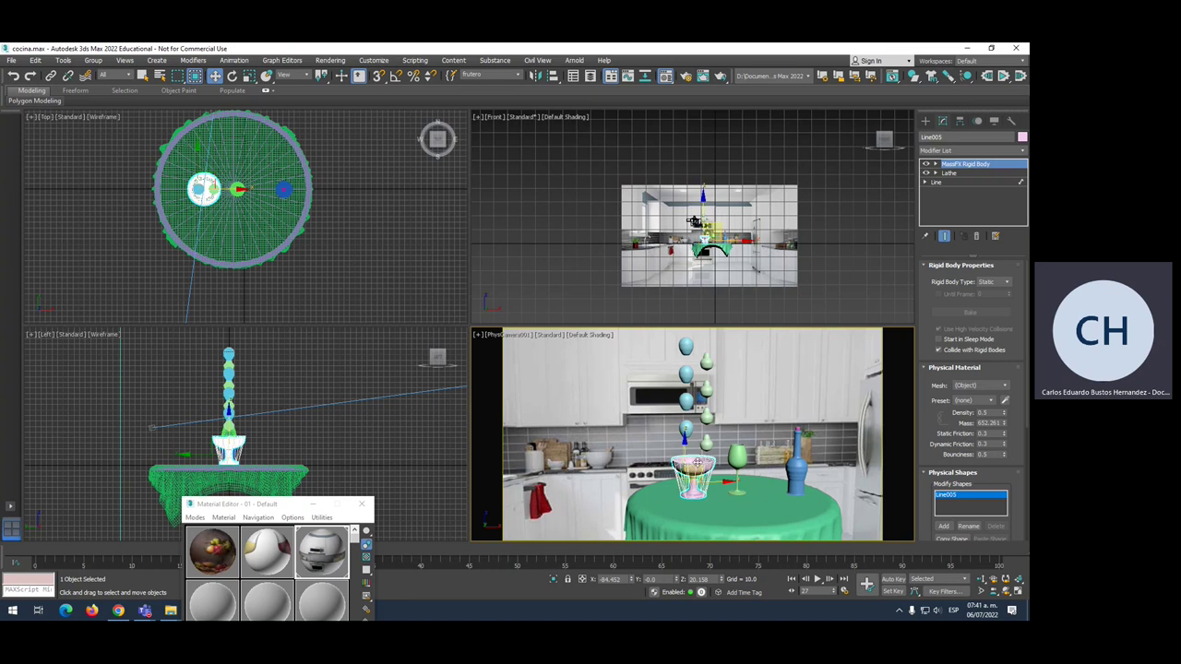
Turn the lower-left view into a shaded Perspective view and select the pink bowl.
left_click(298, 363)
key("p")
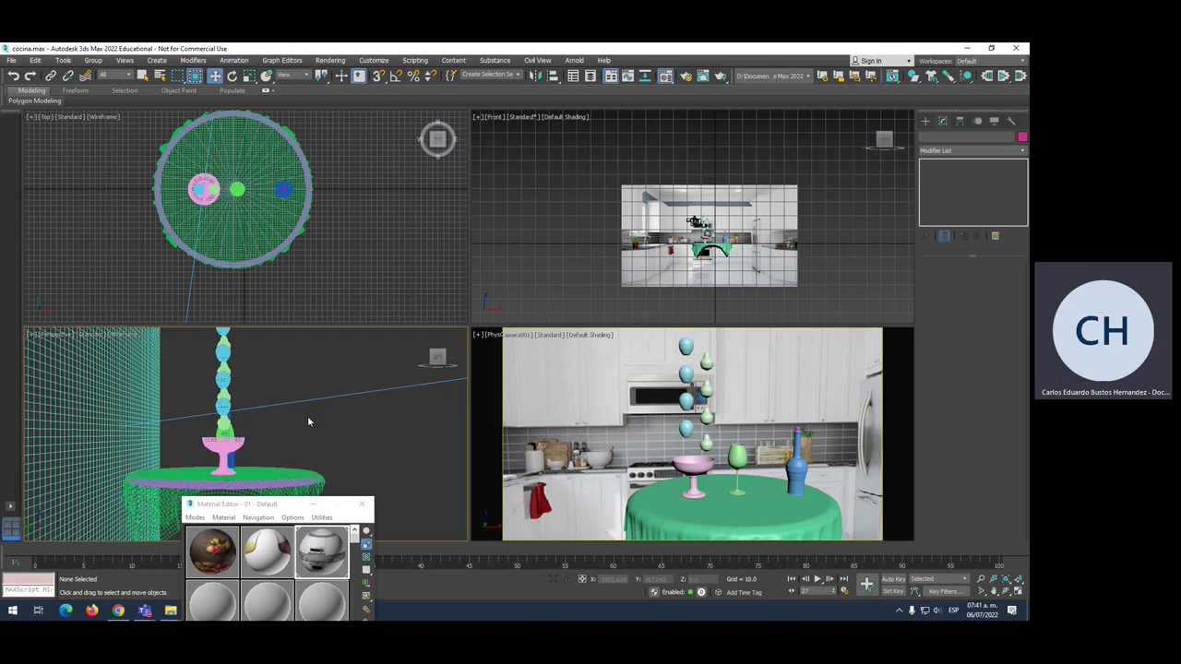
middle_click_drag(301, 384, 268, 378, "alt")
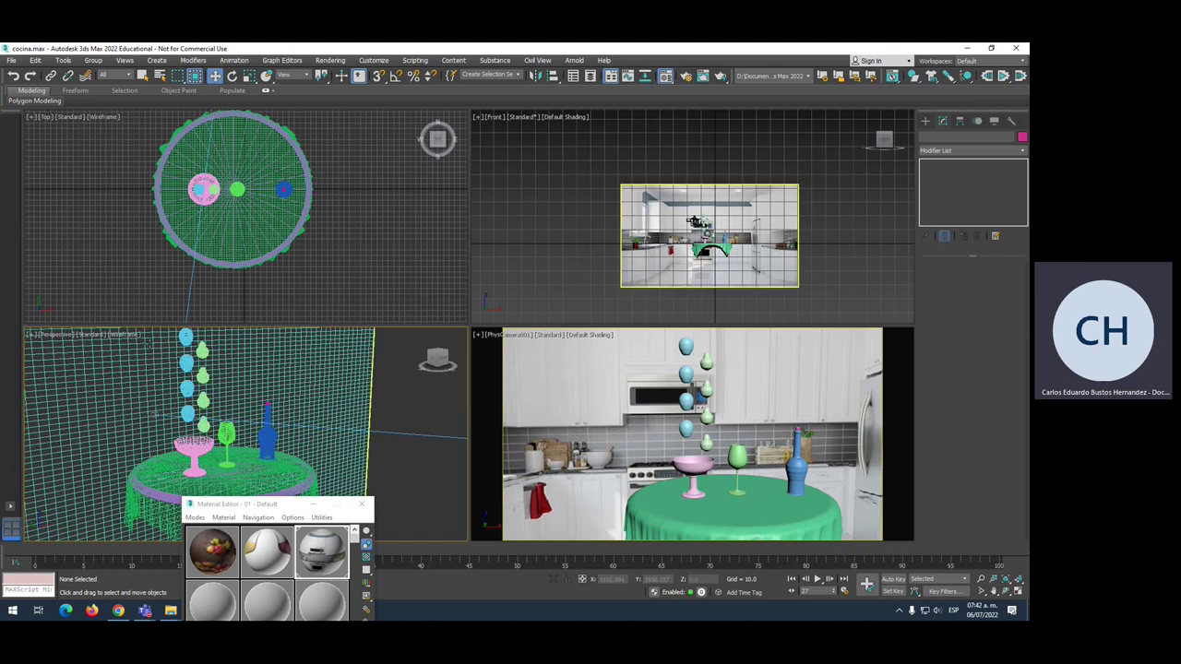
key("F3")
scroll(226, 429, "up", 5)
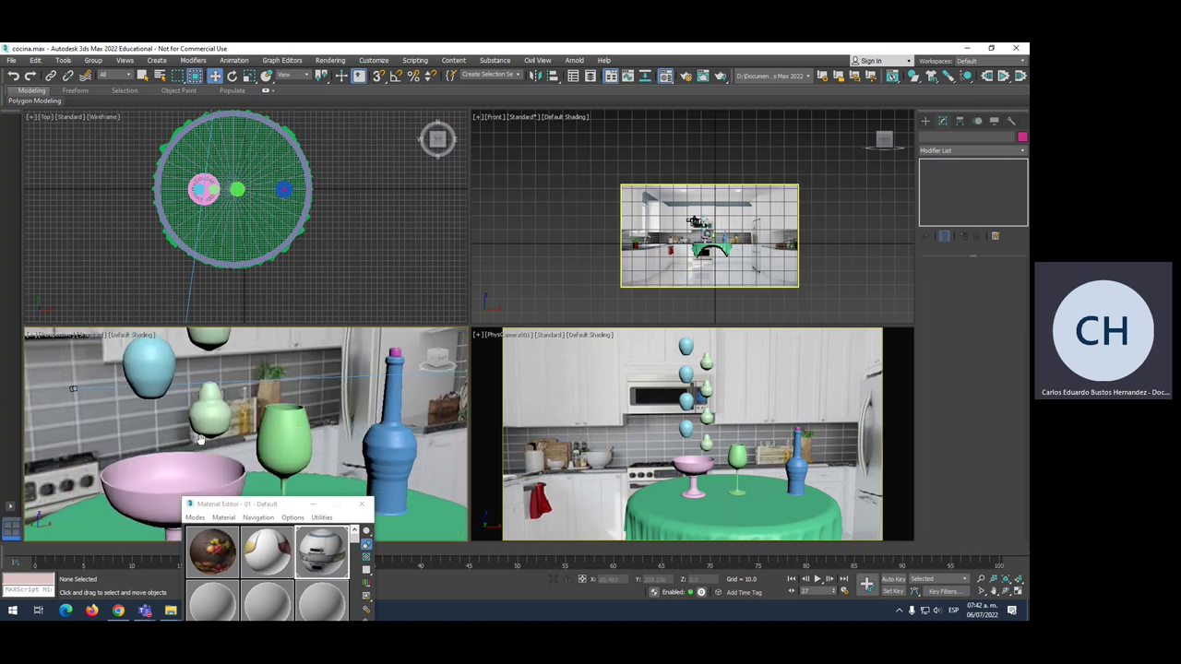
middle_click_drag(226, 429, 267, 444, "alt")
left_click(267, 444)
left_click_drag(276, 505, 356, 520)
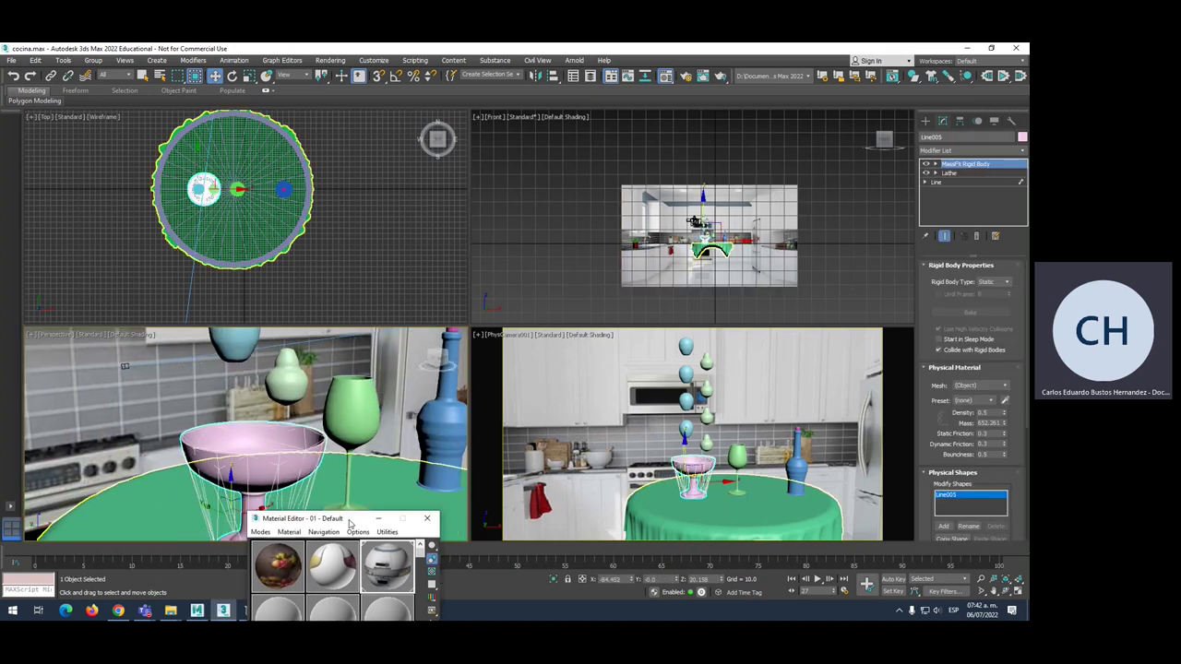
middle_click_drag(229, 458, 256, 437, "alt")
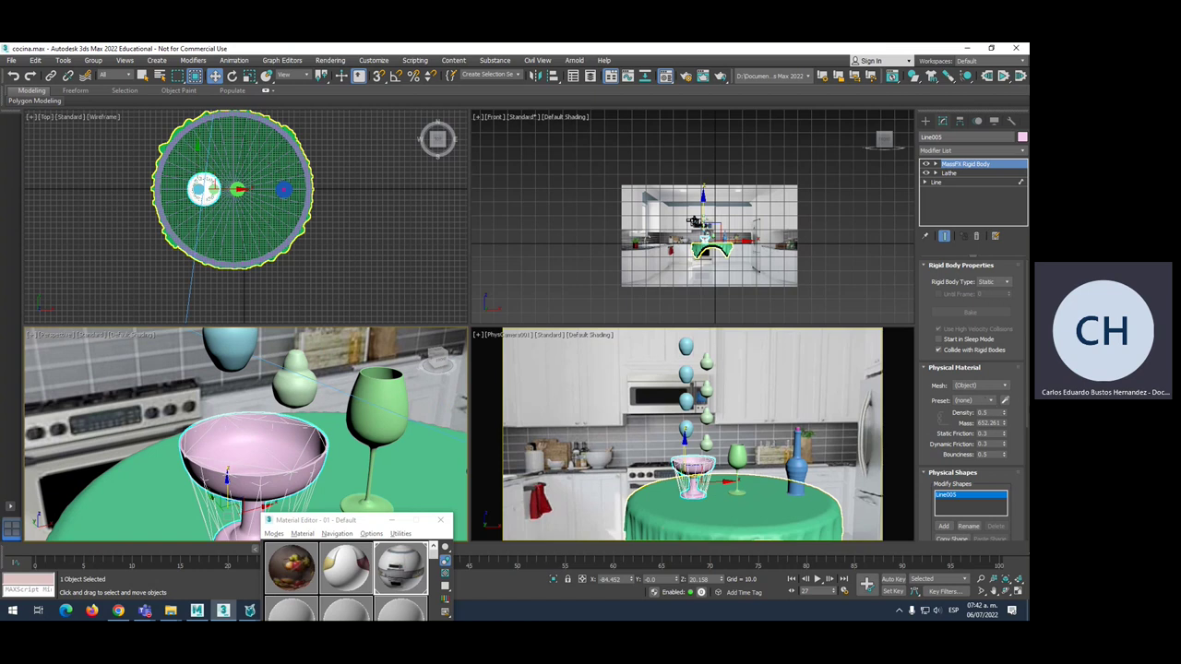
Set the bowl's rigid body Shape Type to Custom.
scroll(1024, 401, "down", 2)
scroll(1022, 452, "down", 3)
scroll(1022, 468, "down", 2)
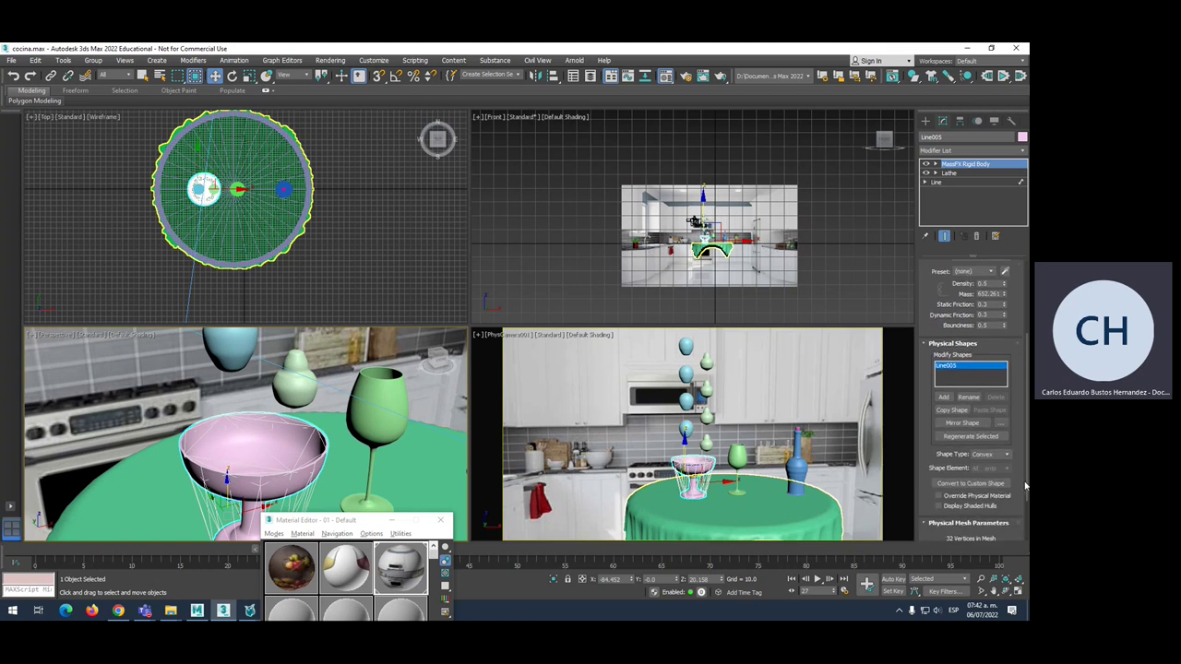
left_click(985, 455)
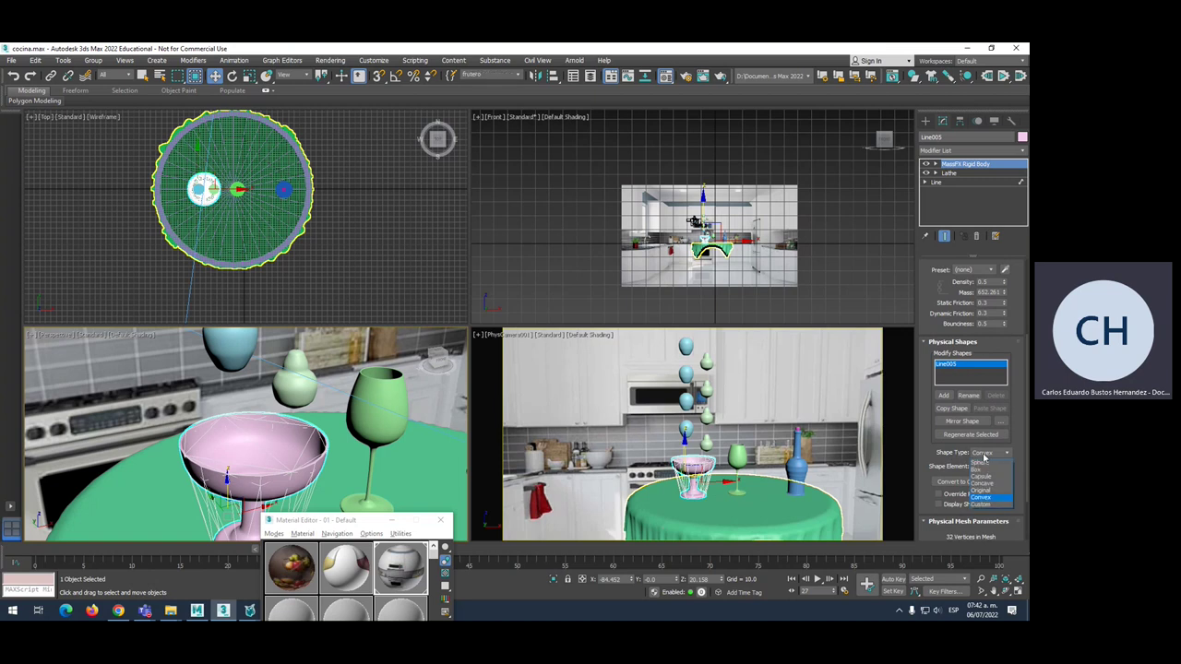
left_click(980, 506)
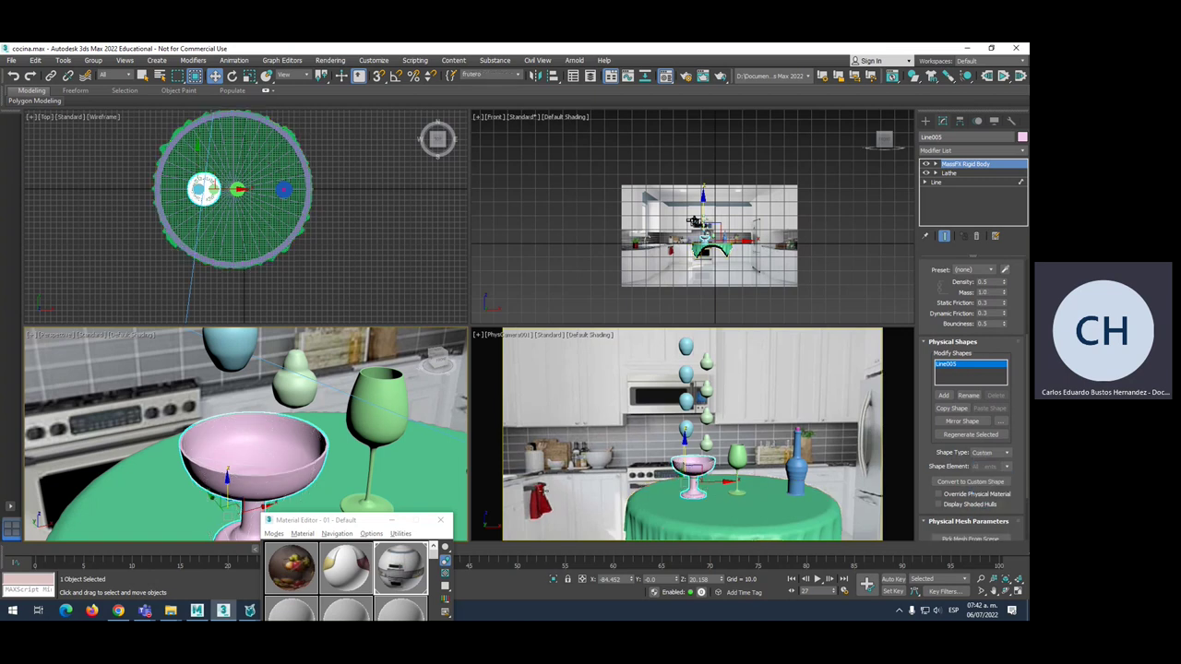
Run the falling-fruit simulation, then reset it back to frame 0.
middle_click_drag(240, 434, 194, 406, "alt")
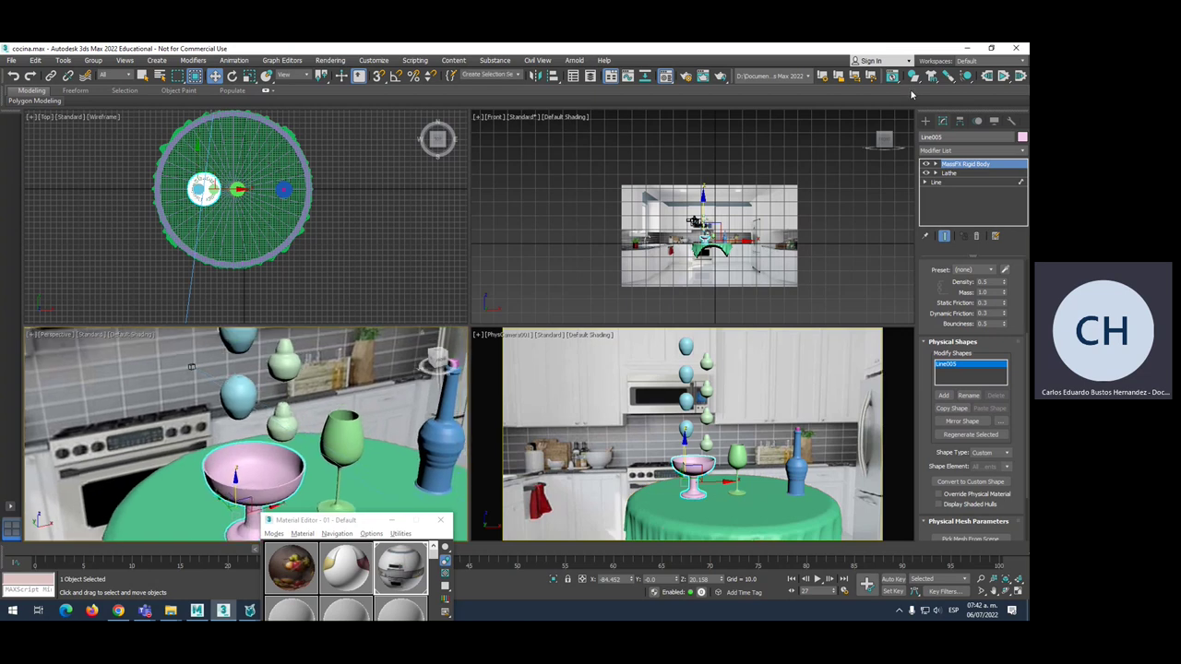
left_click(1004, 75)
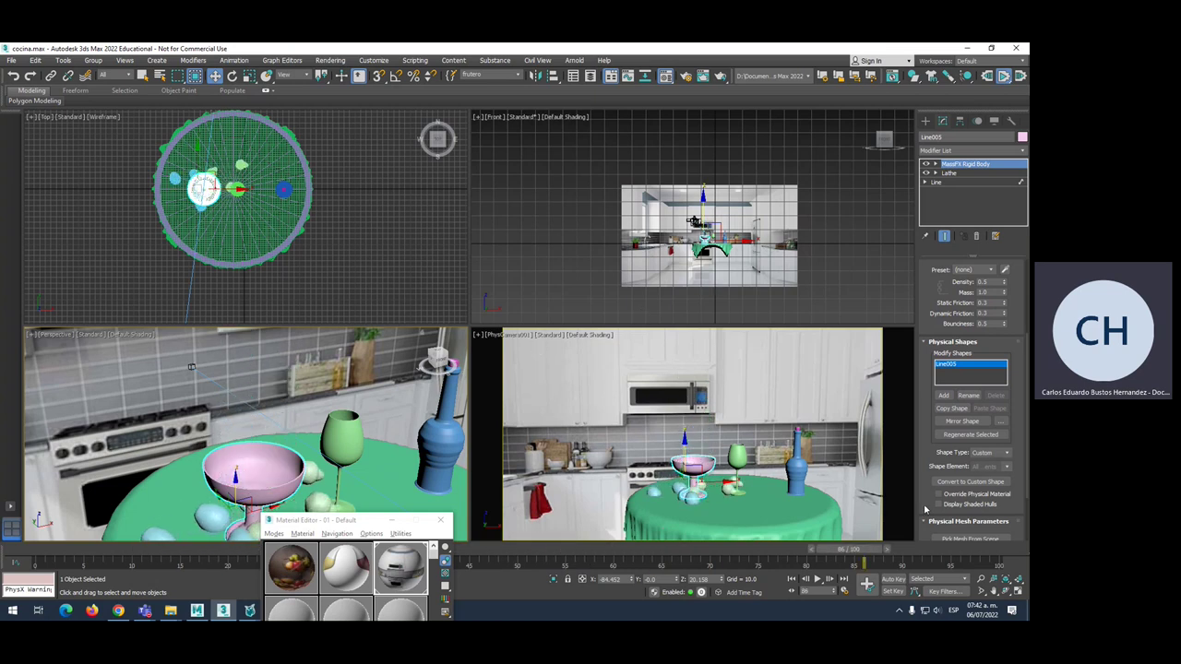
left_click(985, 76)
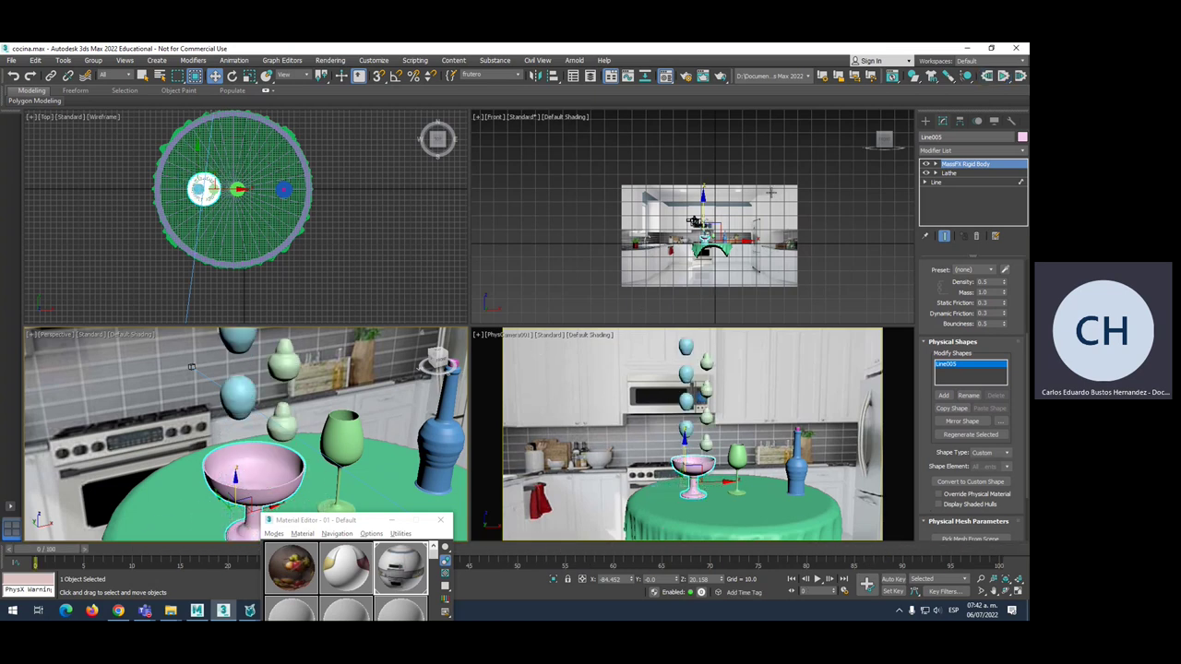
left_click(255, 481)
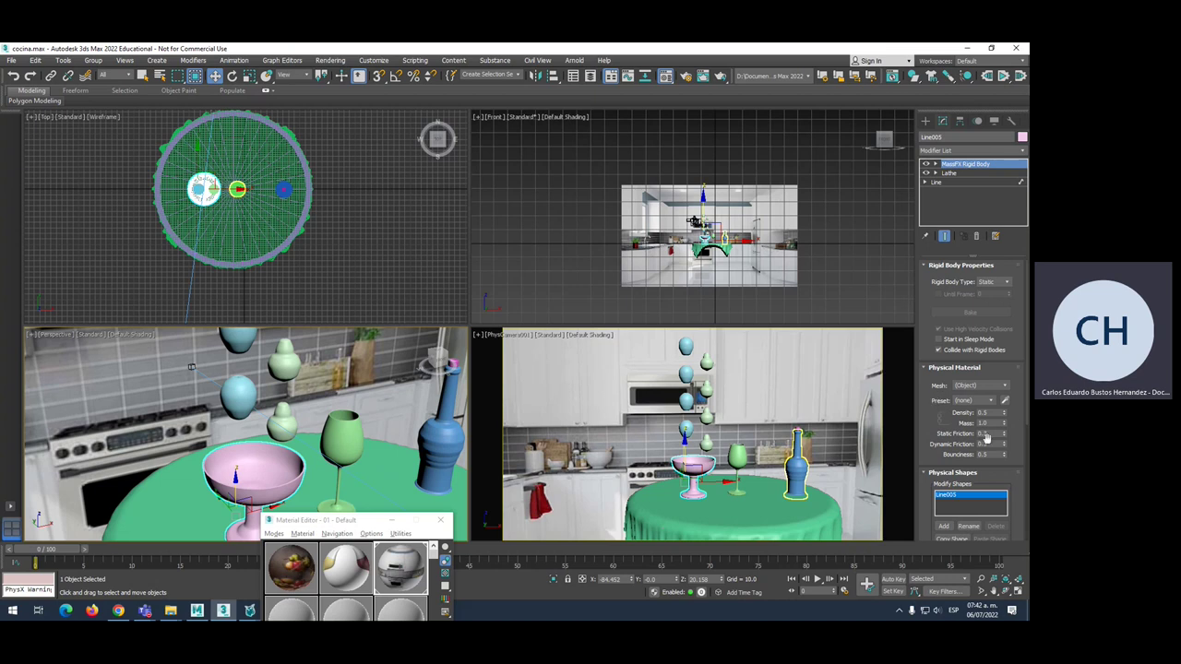
Check the bowl's Physical Material presets without changing them and revisit the Shape Type choices.
left_click_drag(1017, 420, 1024, 412)
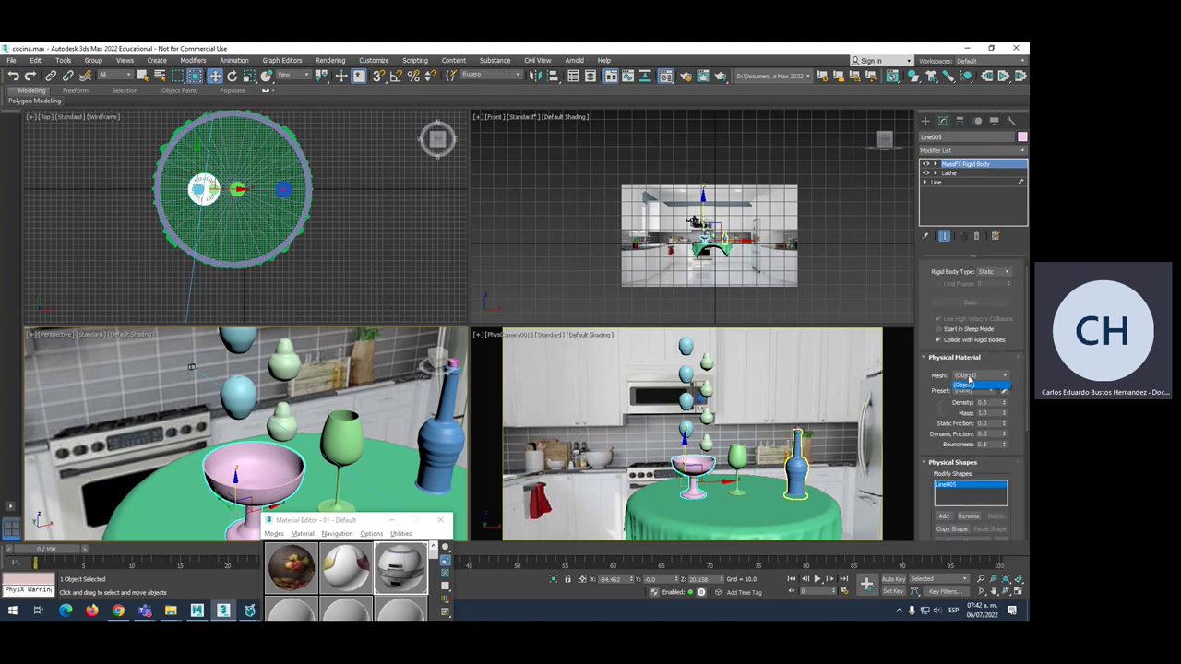
left_click(978, 395)
left_click(978, 395)
left_click_drag(1007, 398, 1009, 282)
mouse_move(1012, 402)
left_mouse_down()
mouse_move(1025, 354)
mouse_move(1022, 384)
left_mouse_up()
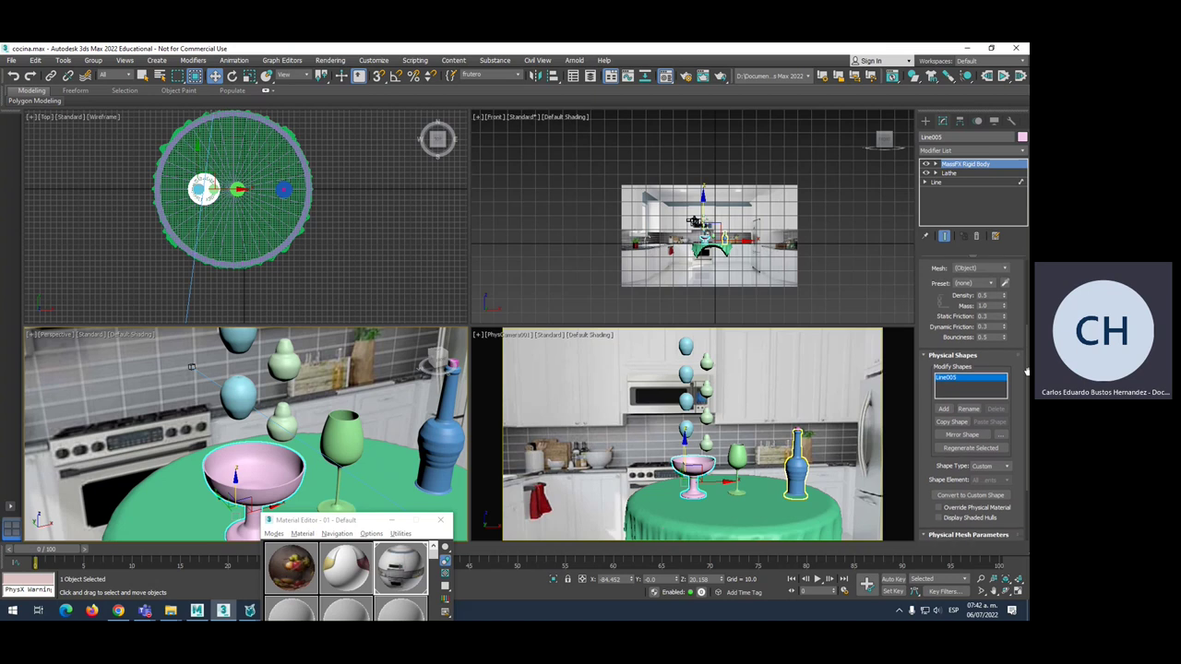
left_click(990, 479)
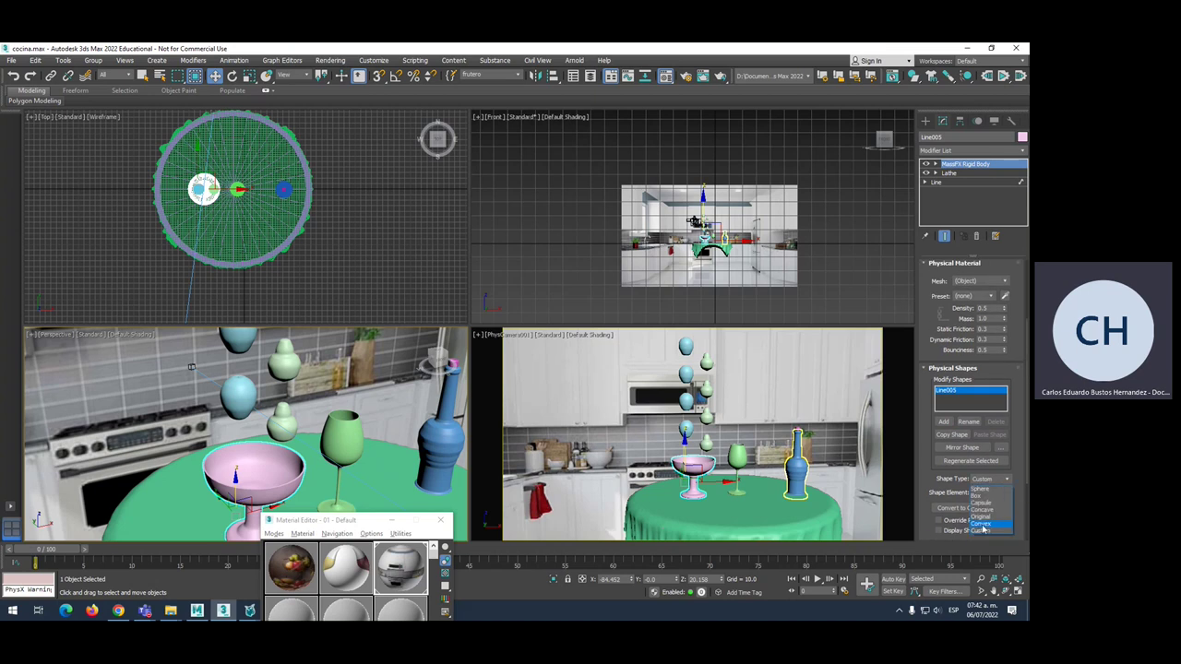
Set the bowl's Shape Type to Original and simulate so the fruit settles inside it.
left_click(982, 519)
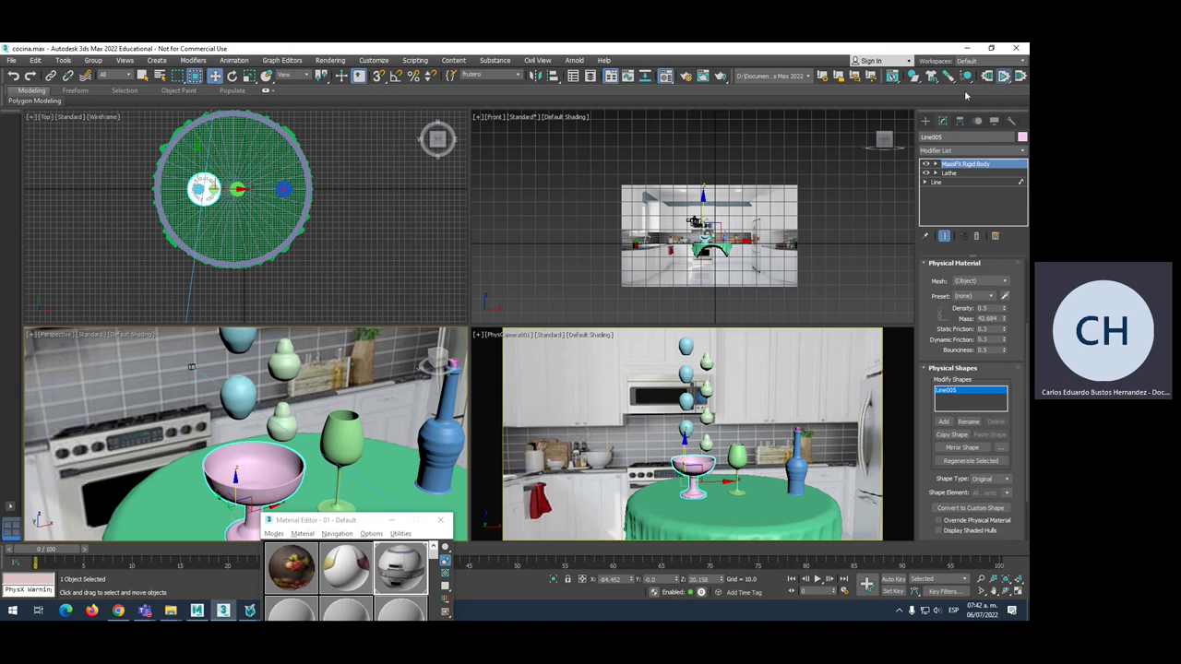
left_click(882, 143)
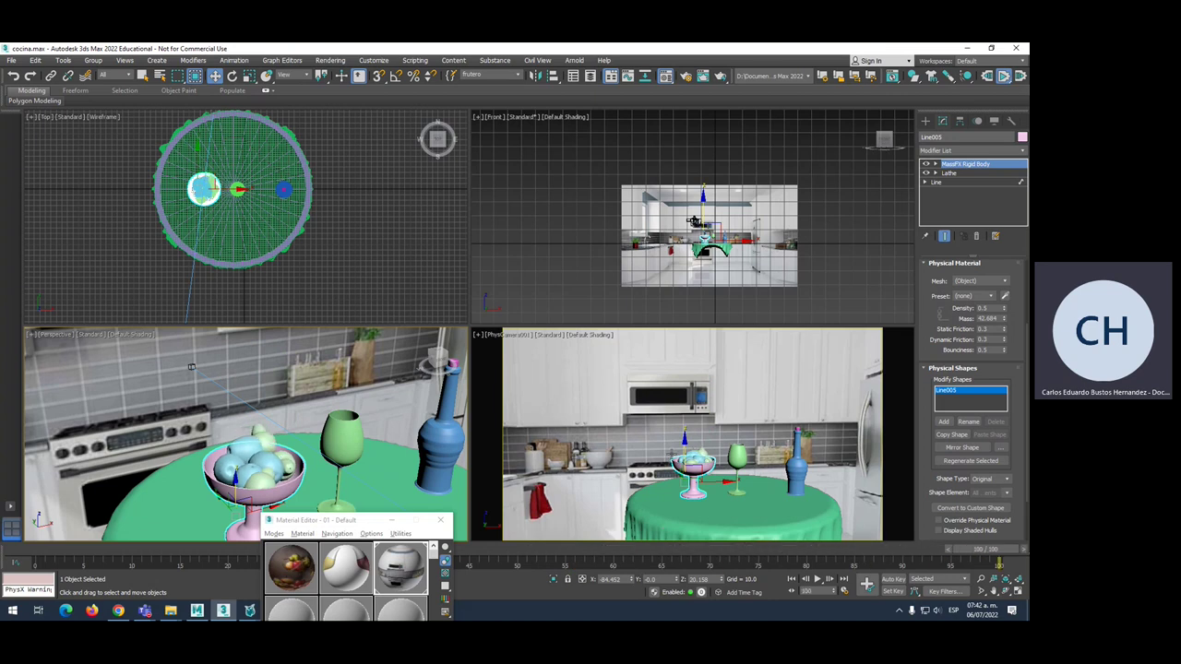
scroll(672, 454, "up", 3)
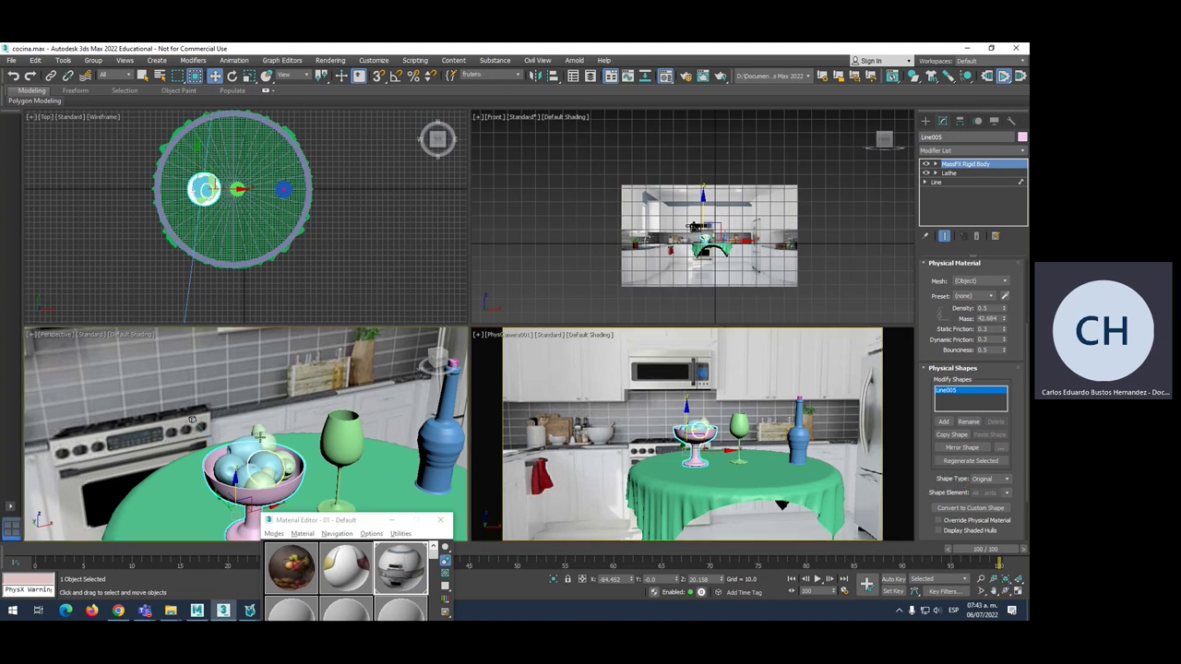
middle_click_drag(262, 457, 268, 436, "alt")
left_click(184, 406)
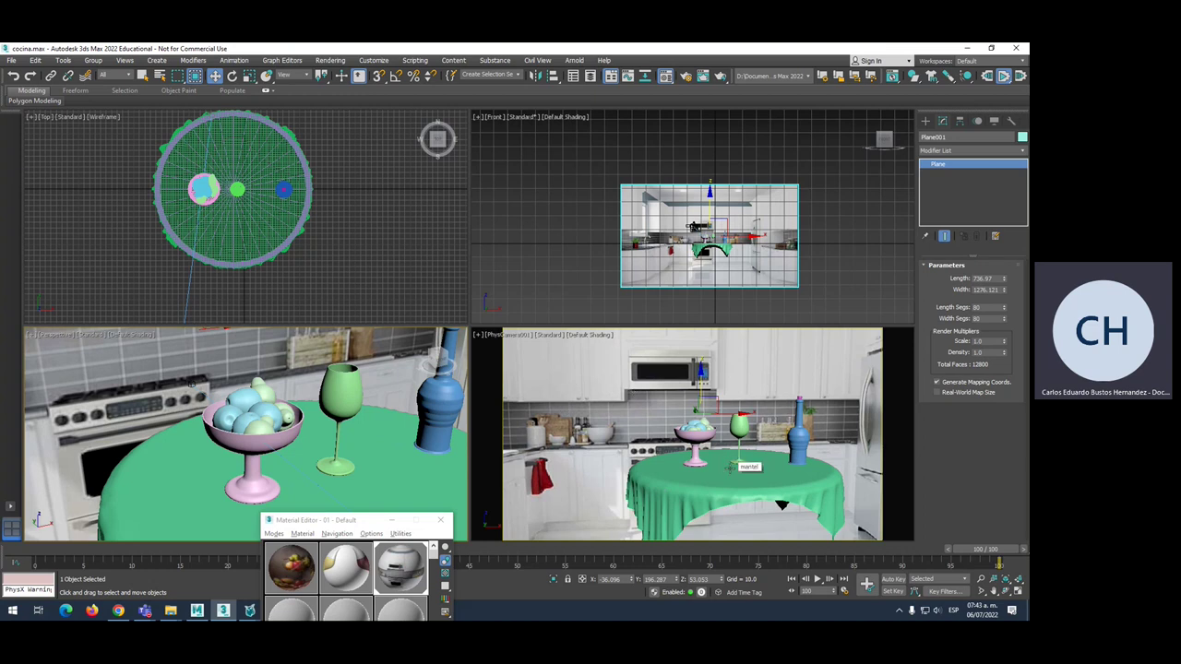
Close the Material Editor and bring up the File menu's commands.
middle_click_drag(729, 468, 744, 457)
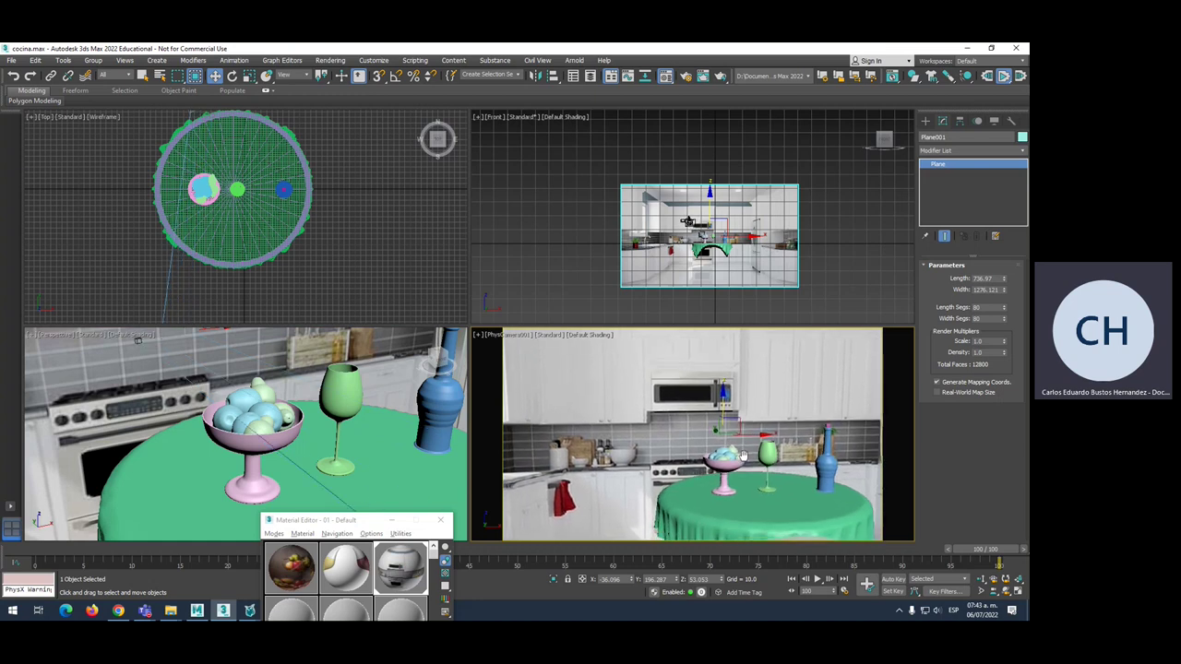
left_click_drag(376, 522, 323, 448)
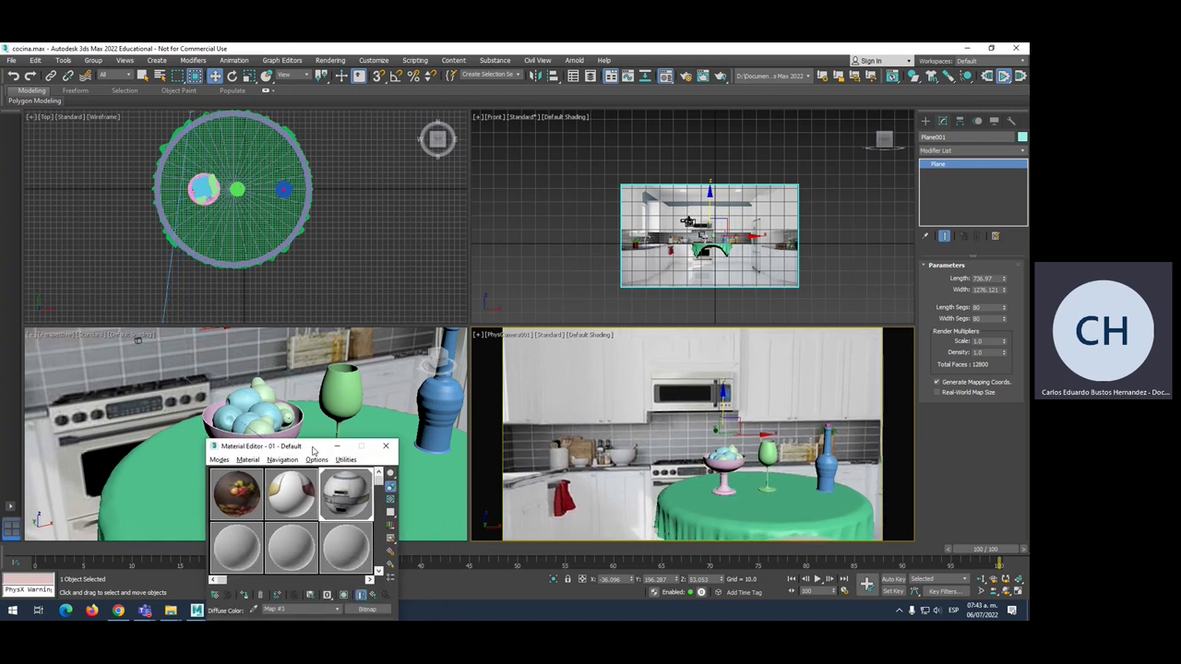
left_click(386, 447)
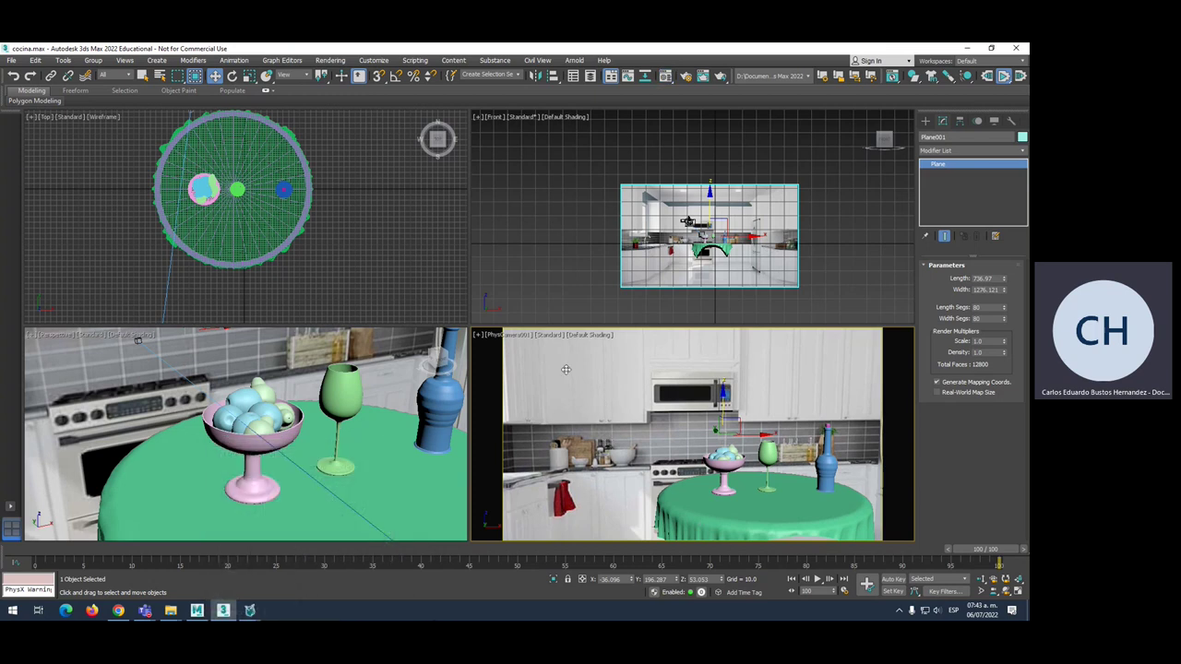
left_click(11, 60)
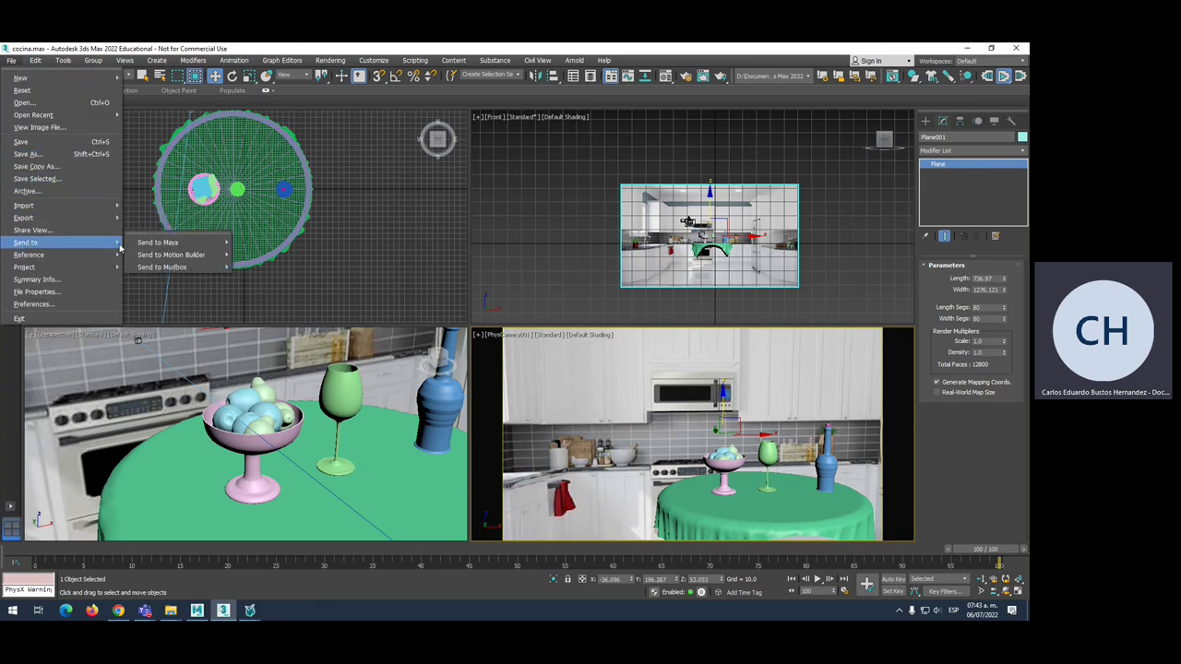
mouse_move(159, 242)
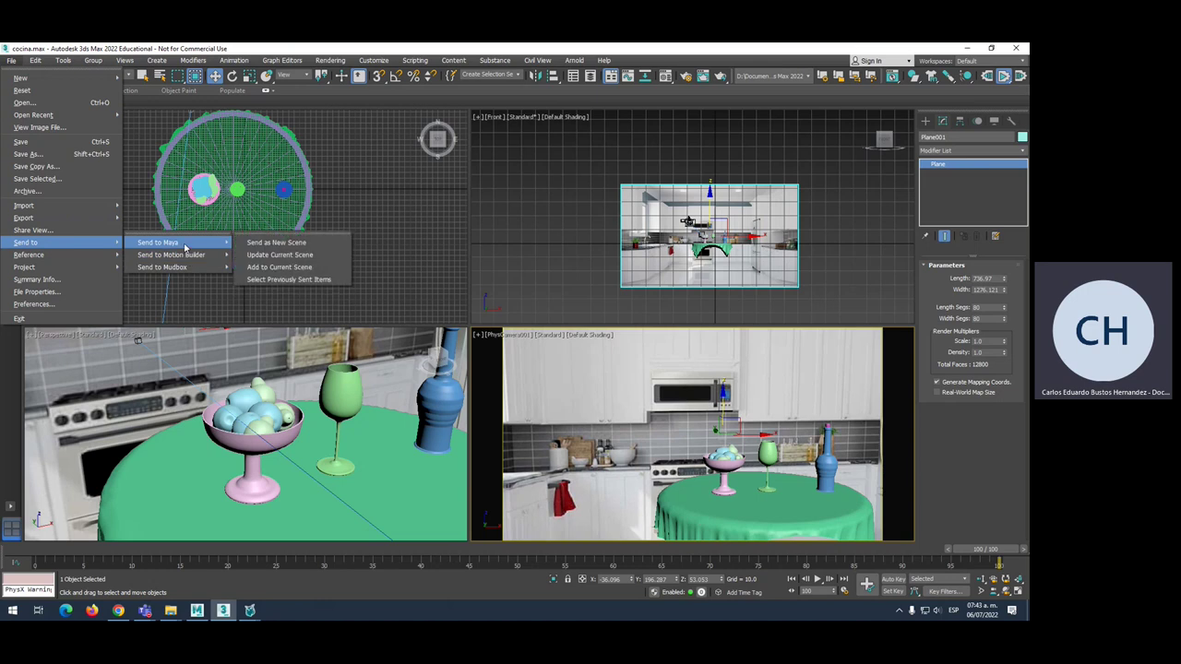
Send the scene to Maya as a new scene, letting the FBX export keep running.
left_click(281, 245)
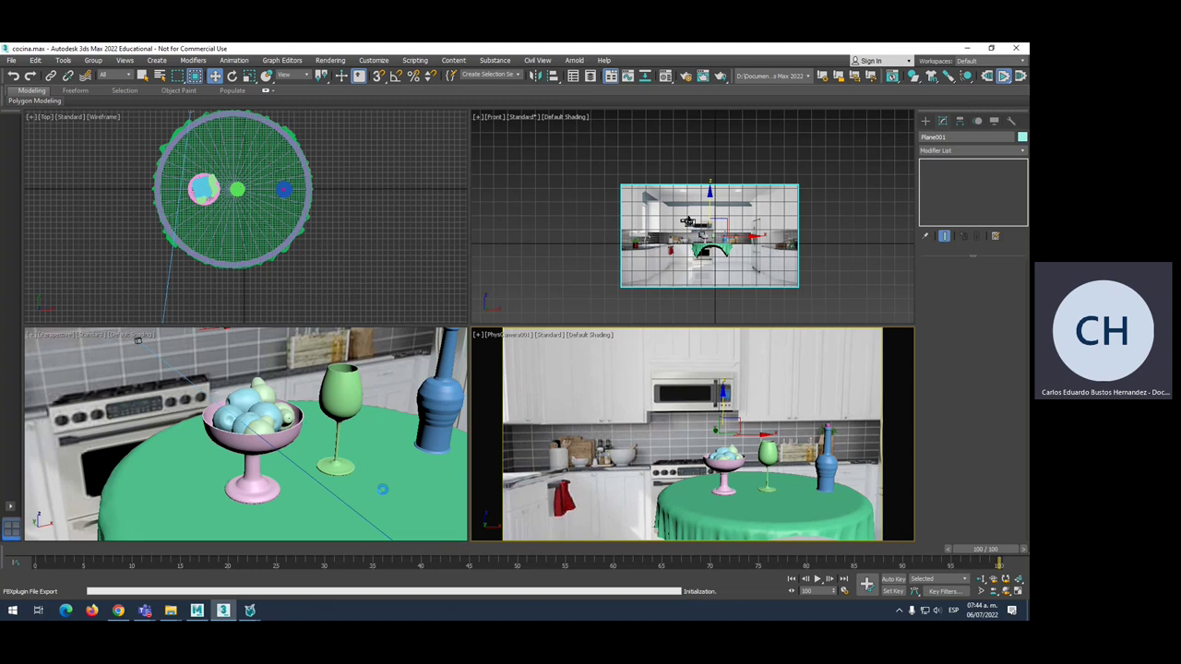
key("Escape")
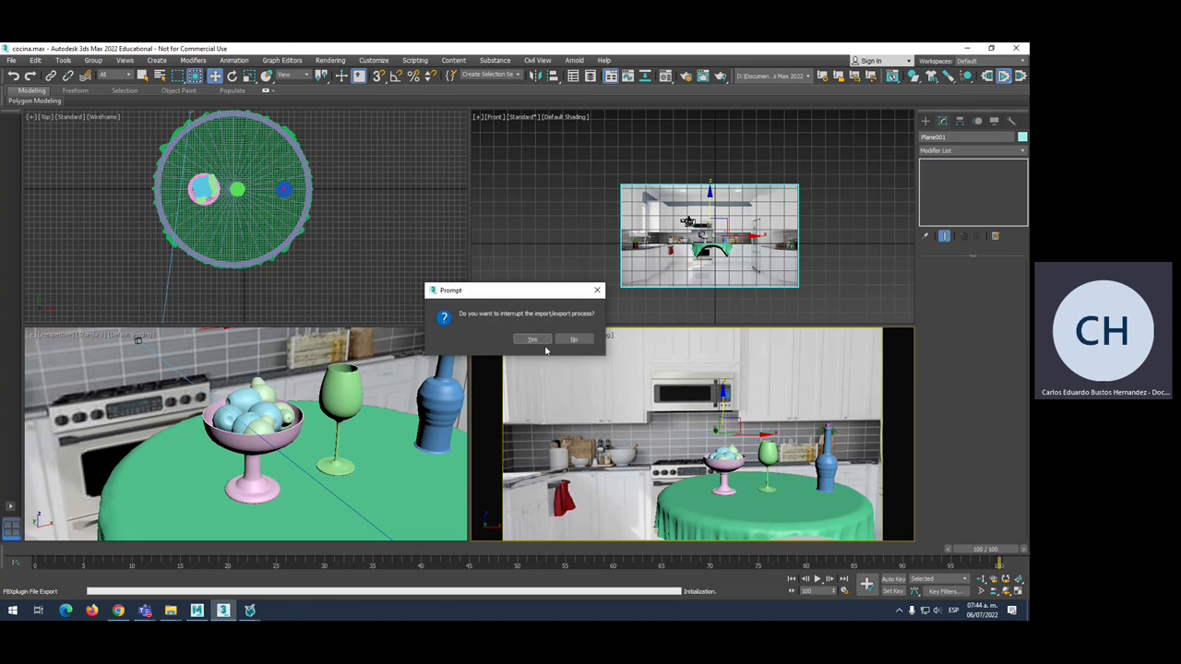
left_click(573, 339)
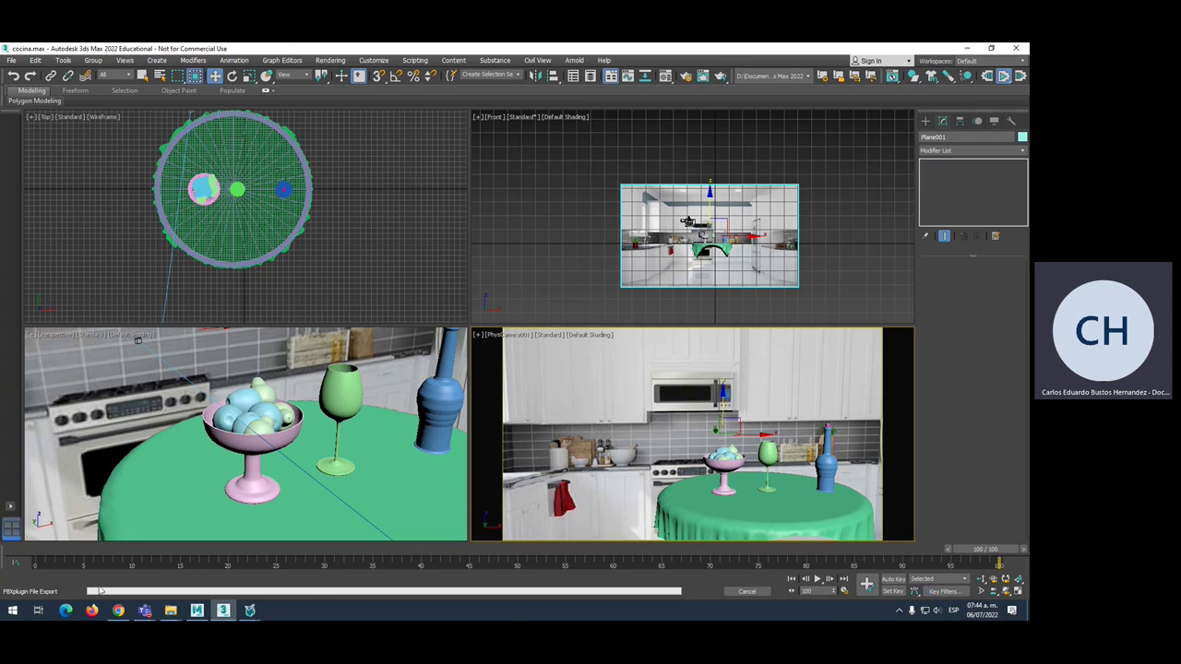
key("alt+Tab")
Stop showing the teacher's screen in Insight Teacher Console and minimize the console.
key("alt+Tab")
key("alt+Tab")
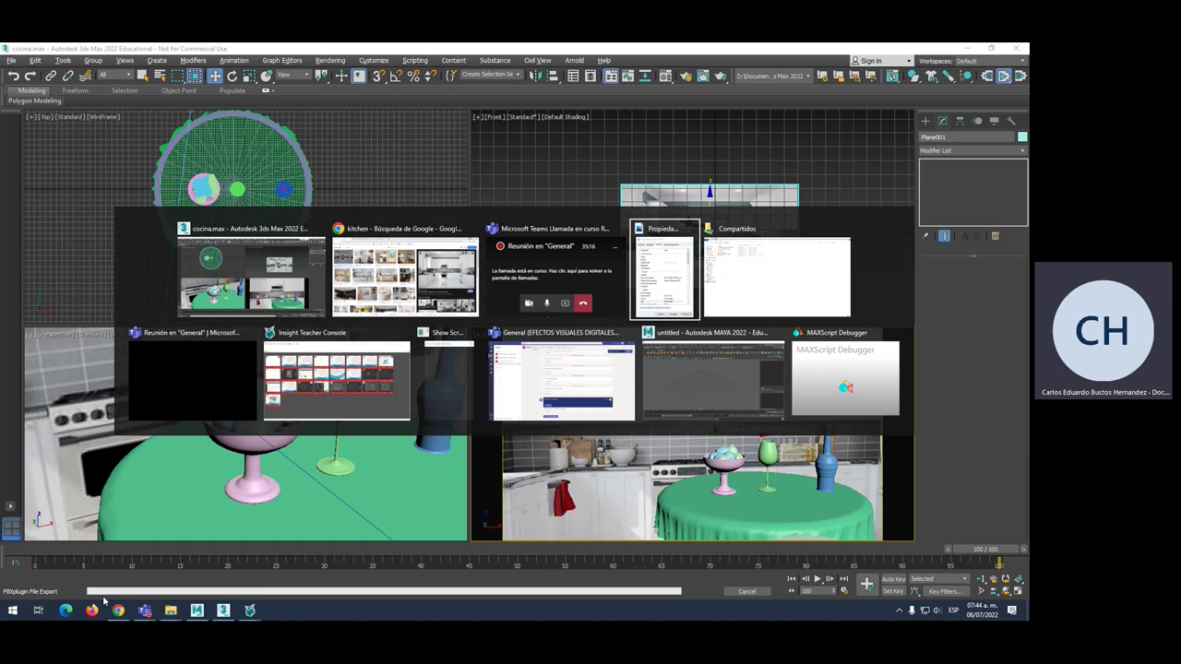
key("alt+Tab")
key("alt+Tab")
key("alt+Tab")
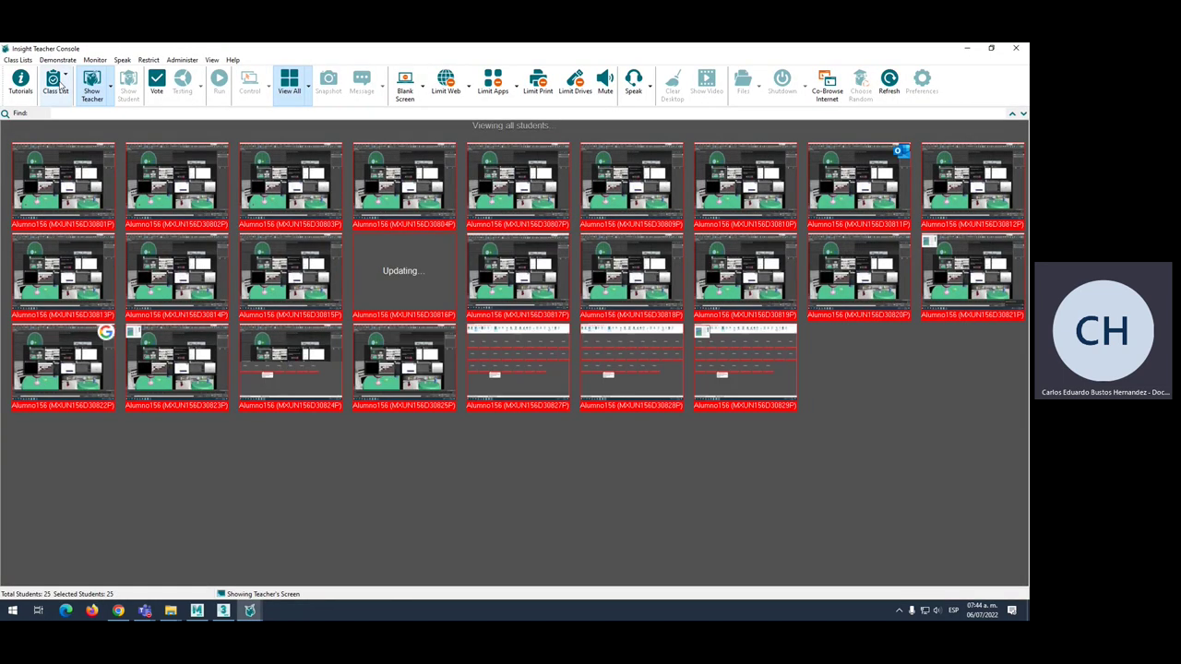
left_click(110, 85)
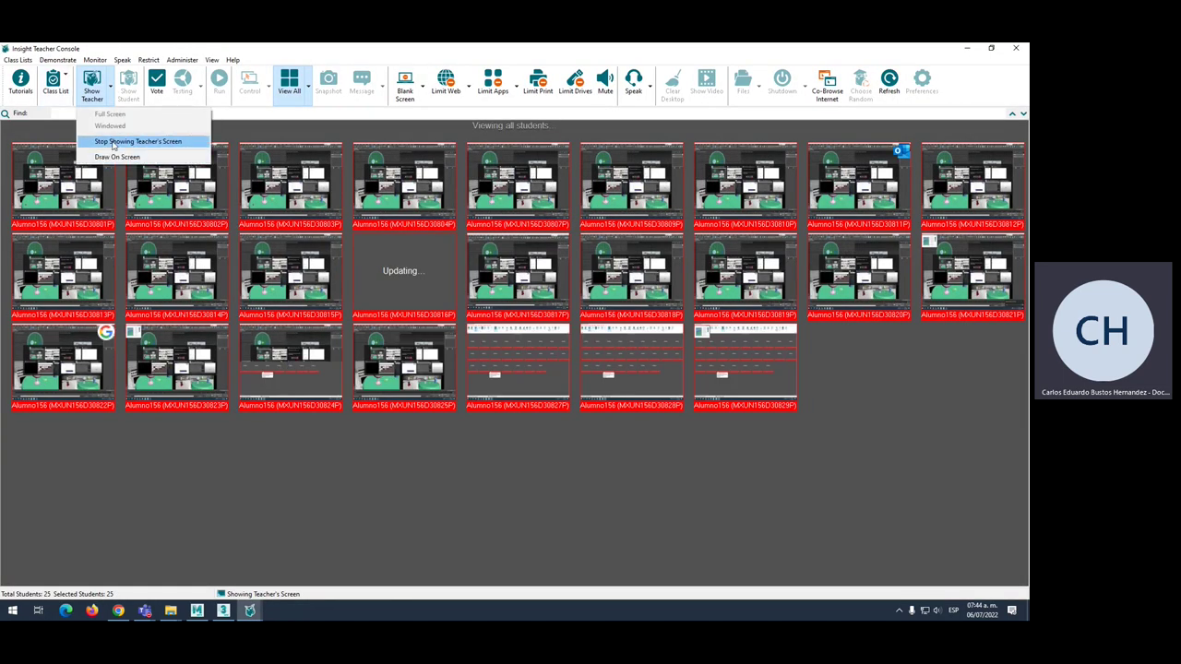
left_click(115, 141)
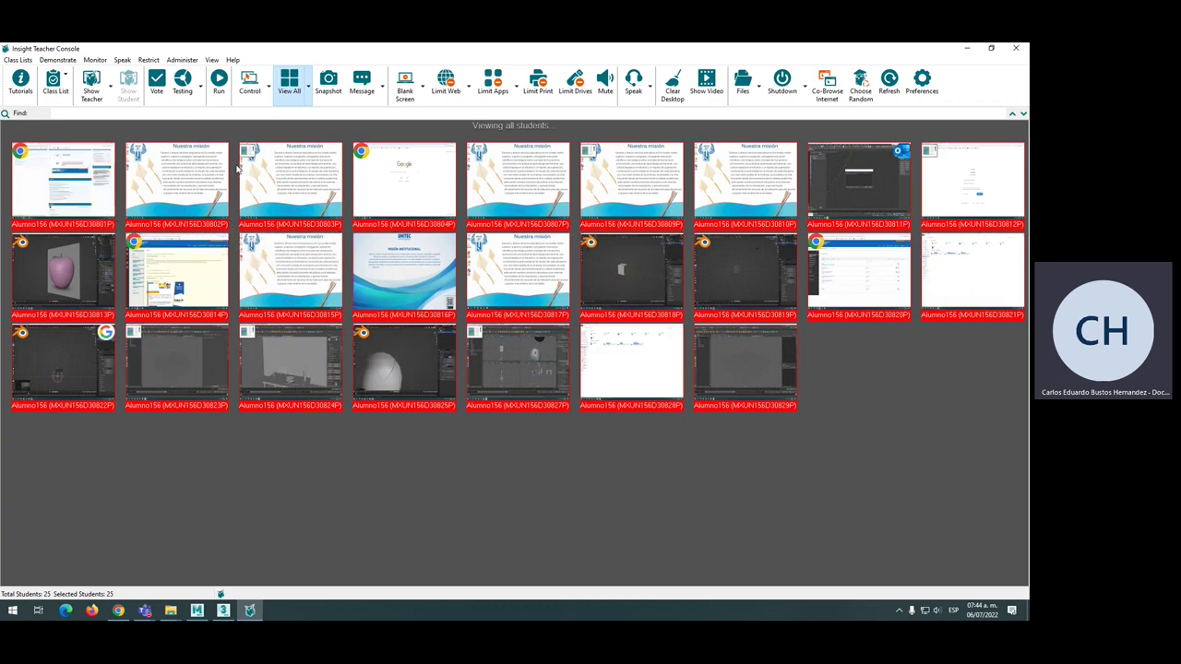
left_click(969, 50)
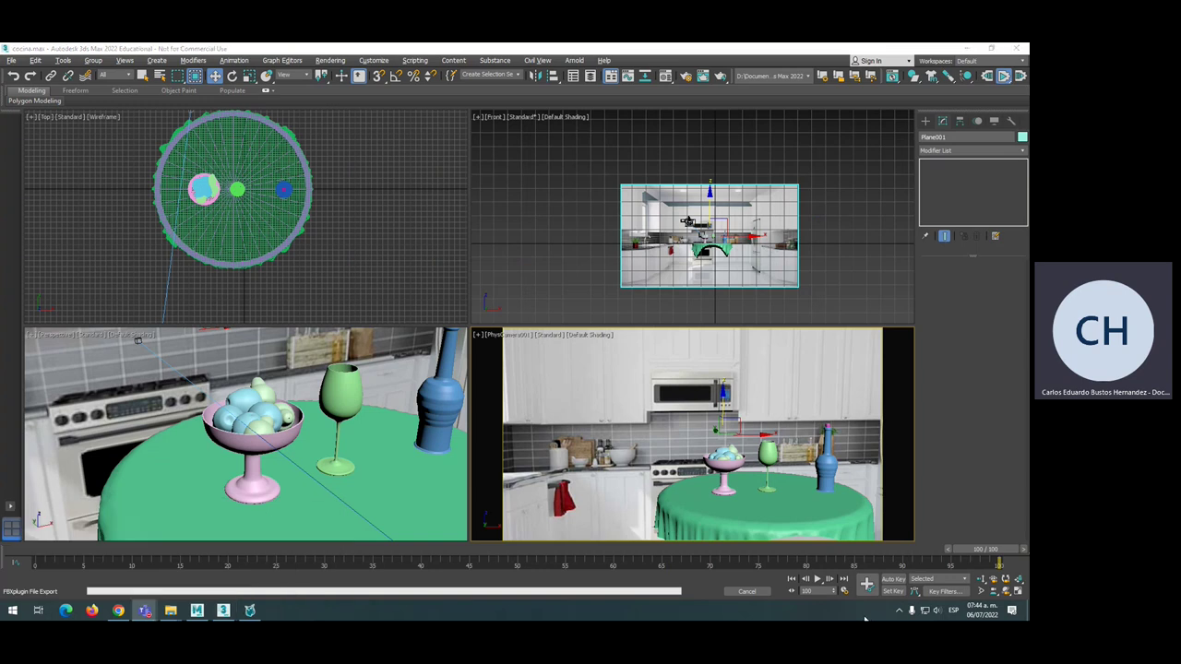
Switch to Teams, join the General meeting, and open its Más acciones menu.
key("alt+Tab")
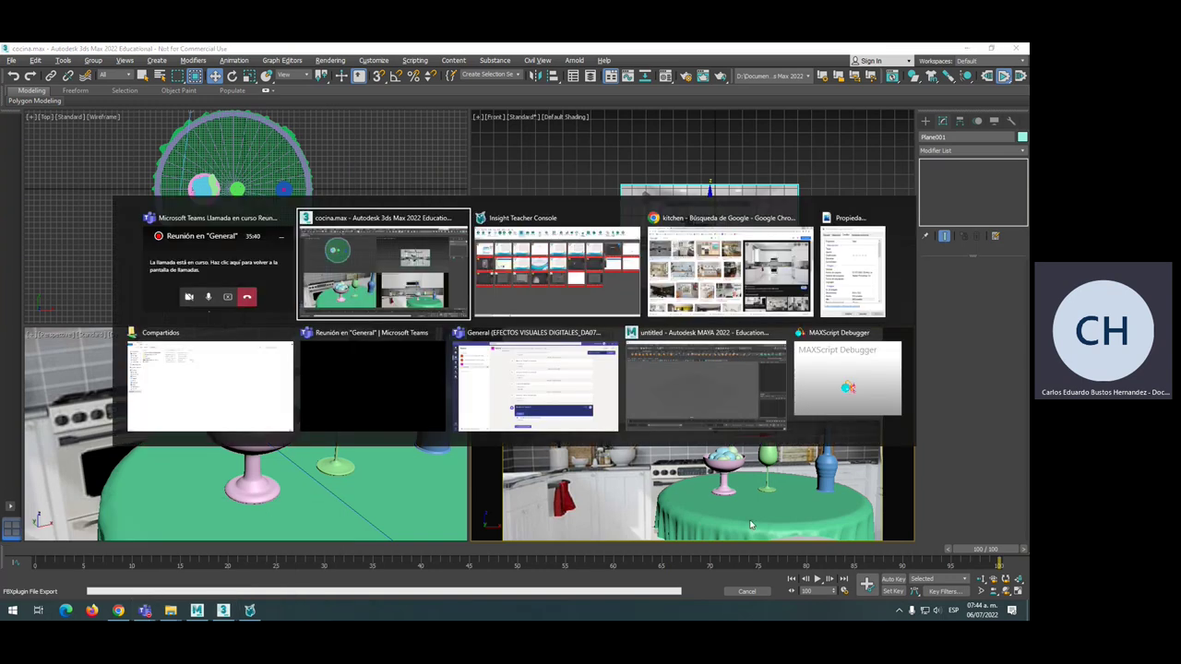
key("alt+Tab")
key("alt+Tab")
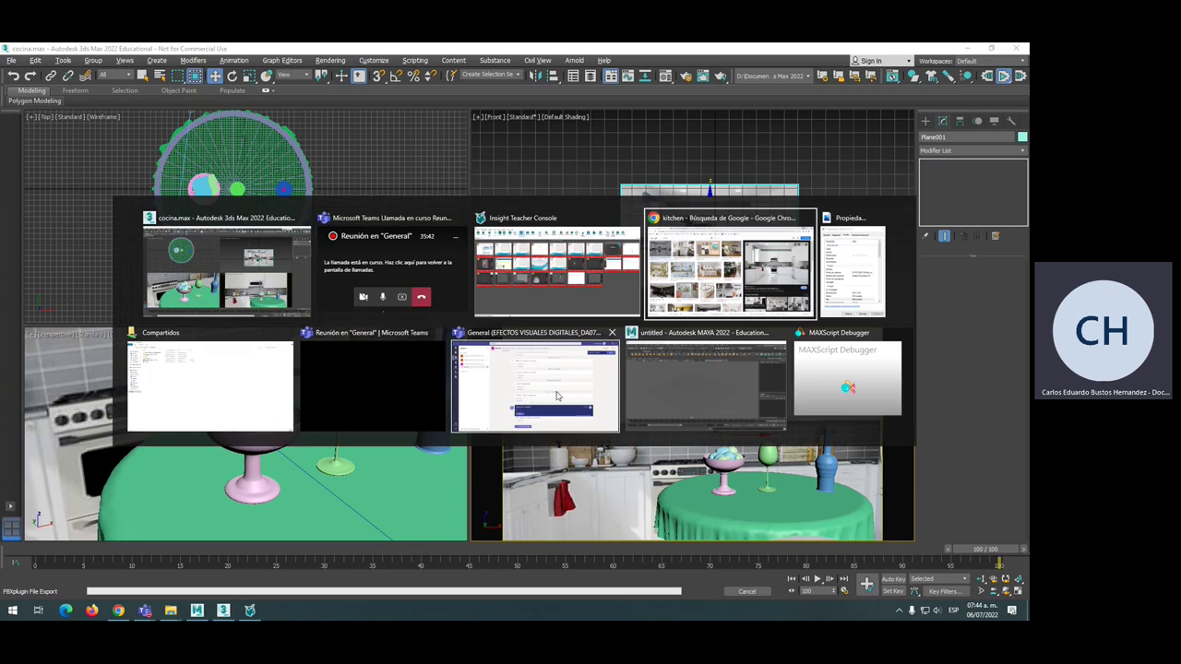
key("alt+Tab")
key("alt+Tab")
key("alt+Tab")
key("alt+Tab")
key("alt+Tab")
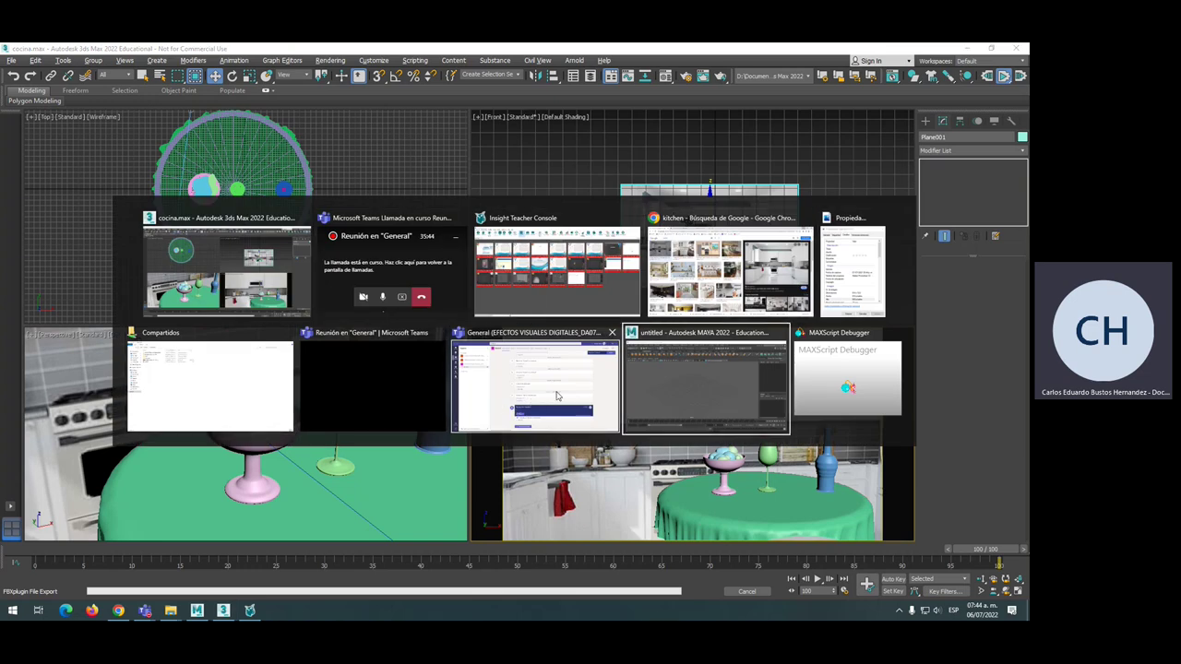
key("alt+Tab")
key("alt+Tab")
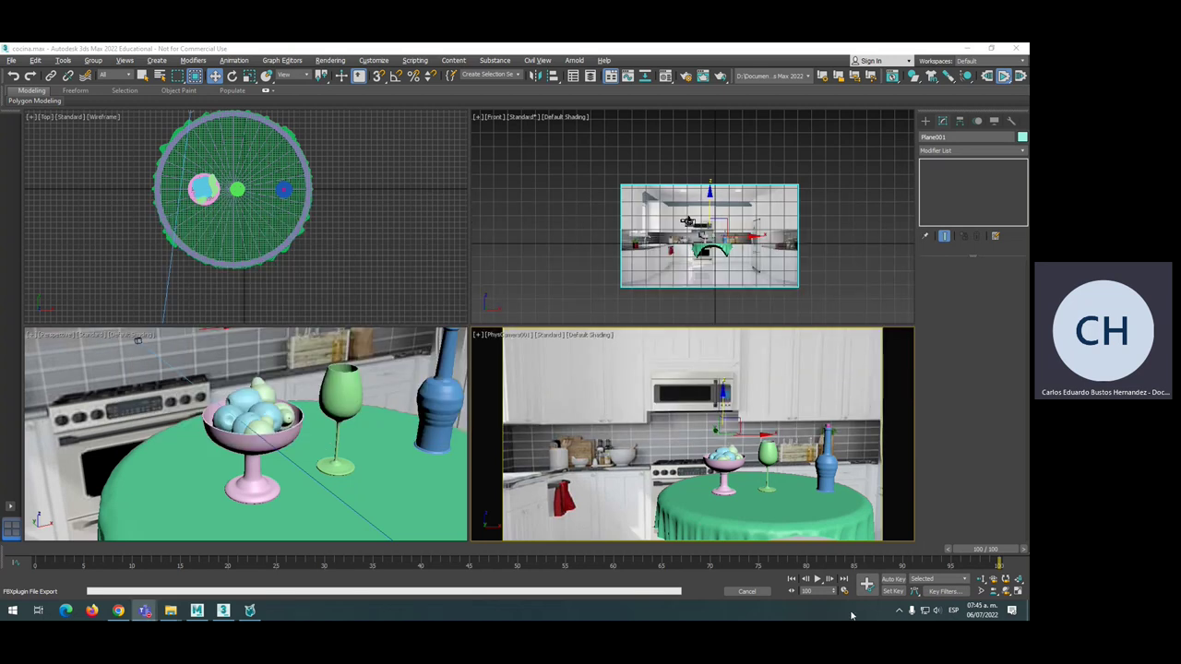
key("alt+Tab")
key("alt+Tab")
key("alt+Tab")
key("alt+Tab")
key("alt+Tab")
key("alt+Tab")
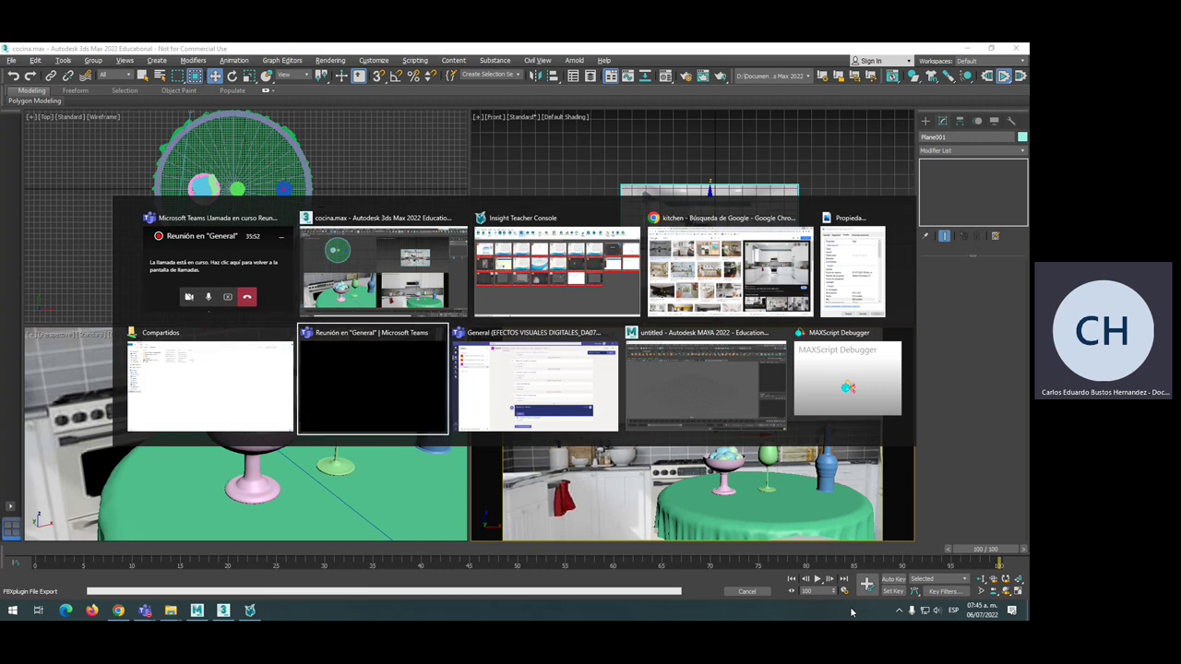
key("alt+Tab")
key("alt+Tab")
key("alt+Tab")
key("alt+Tab")
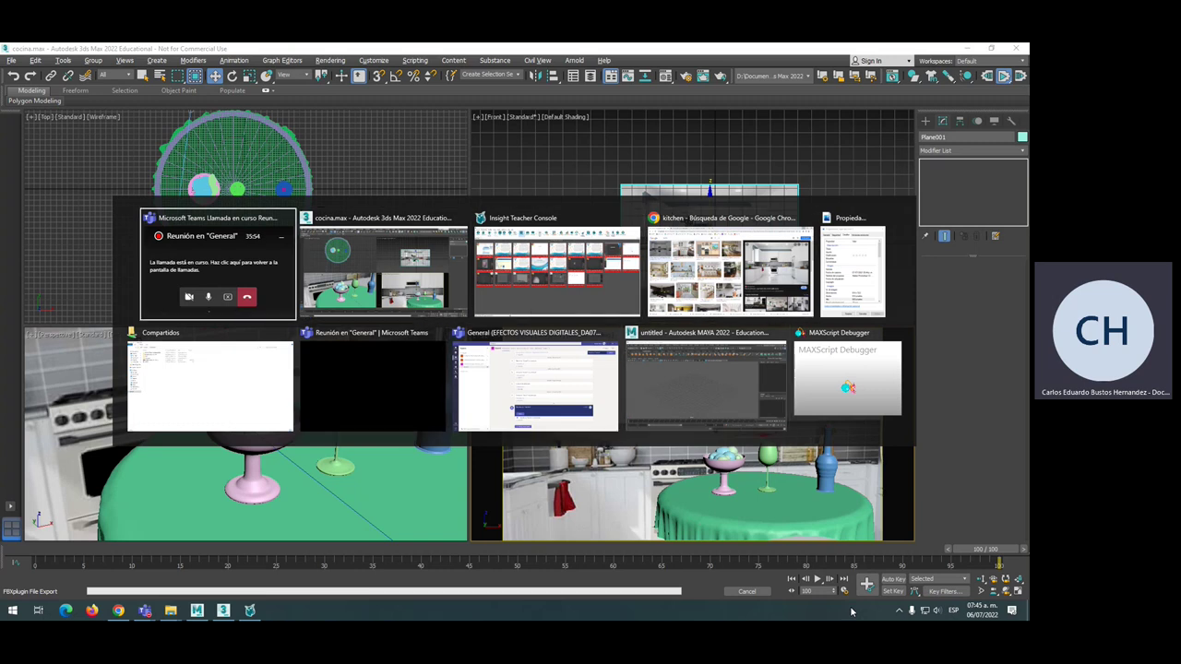
key("alt+Tab")
key("alt+Tab")
key("alt+Tab")
key("alt+Tab")
key("alt+Tab")
key("alt+Tab")
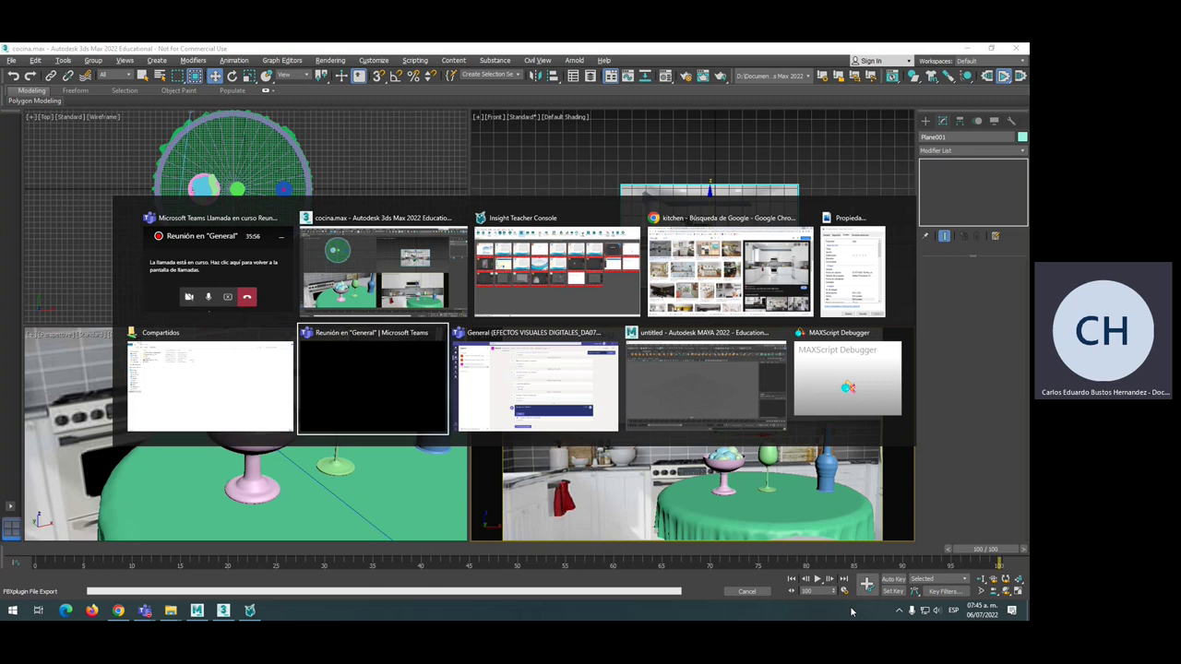
key("alt+Tab")
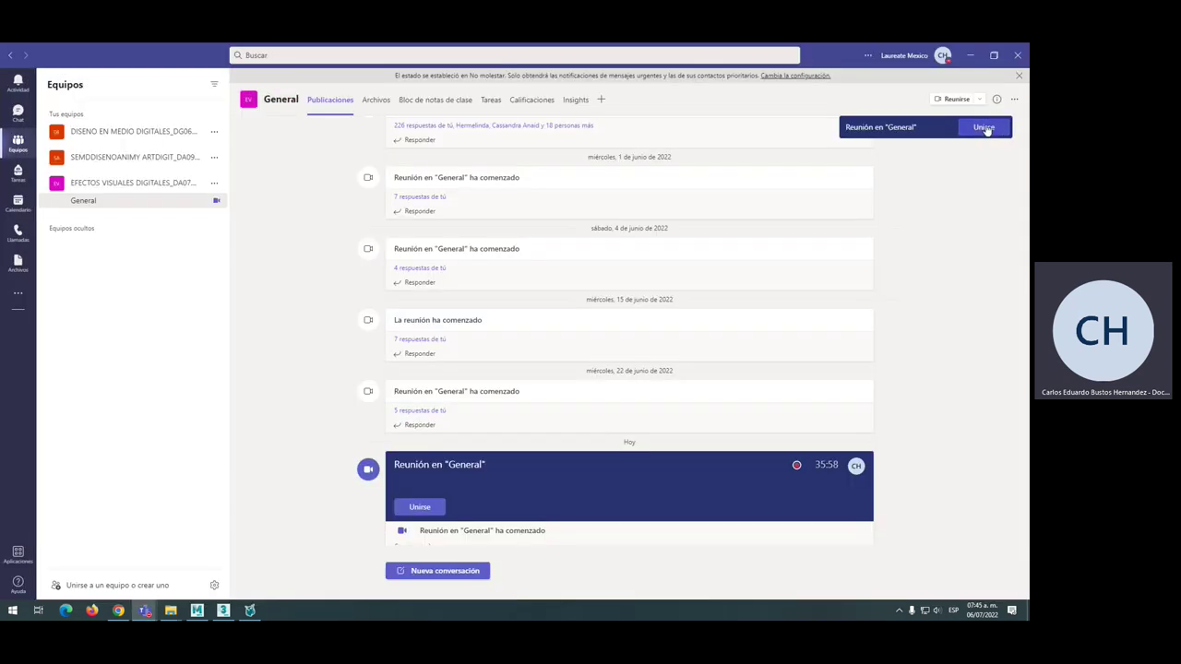
left_click(985, 127)
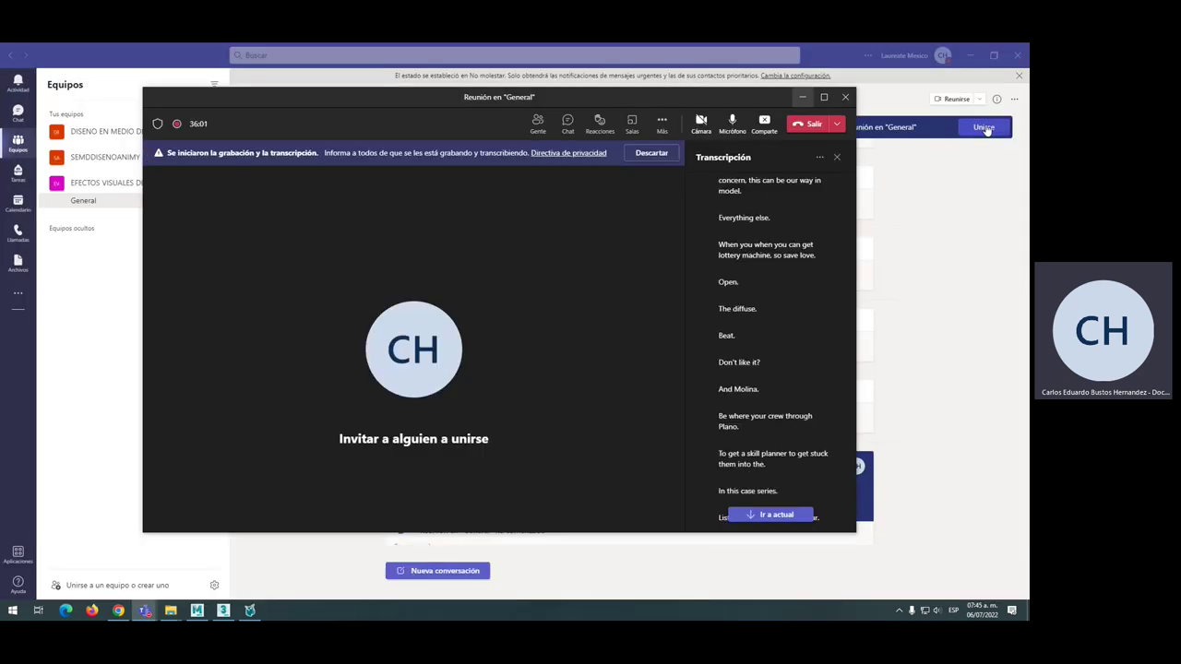
left_click(660, 125)
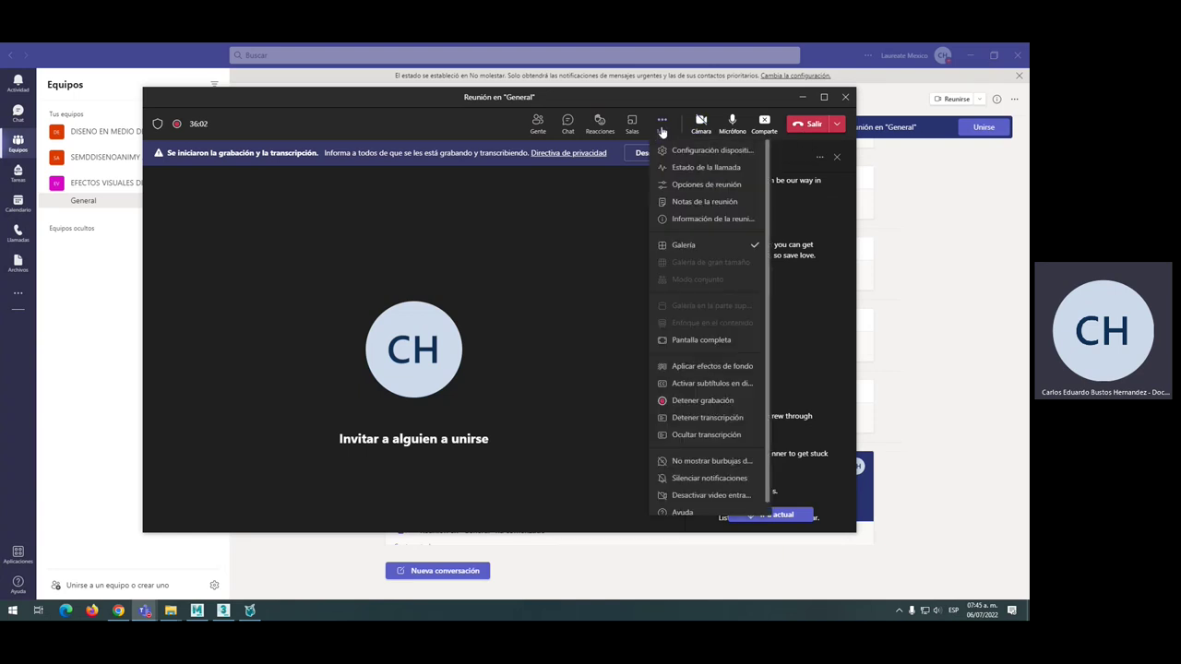